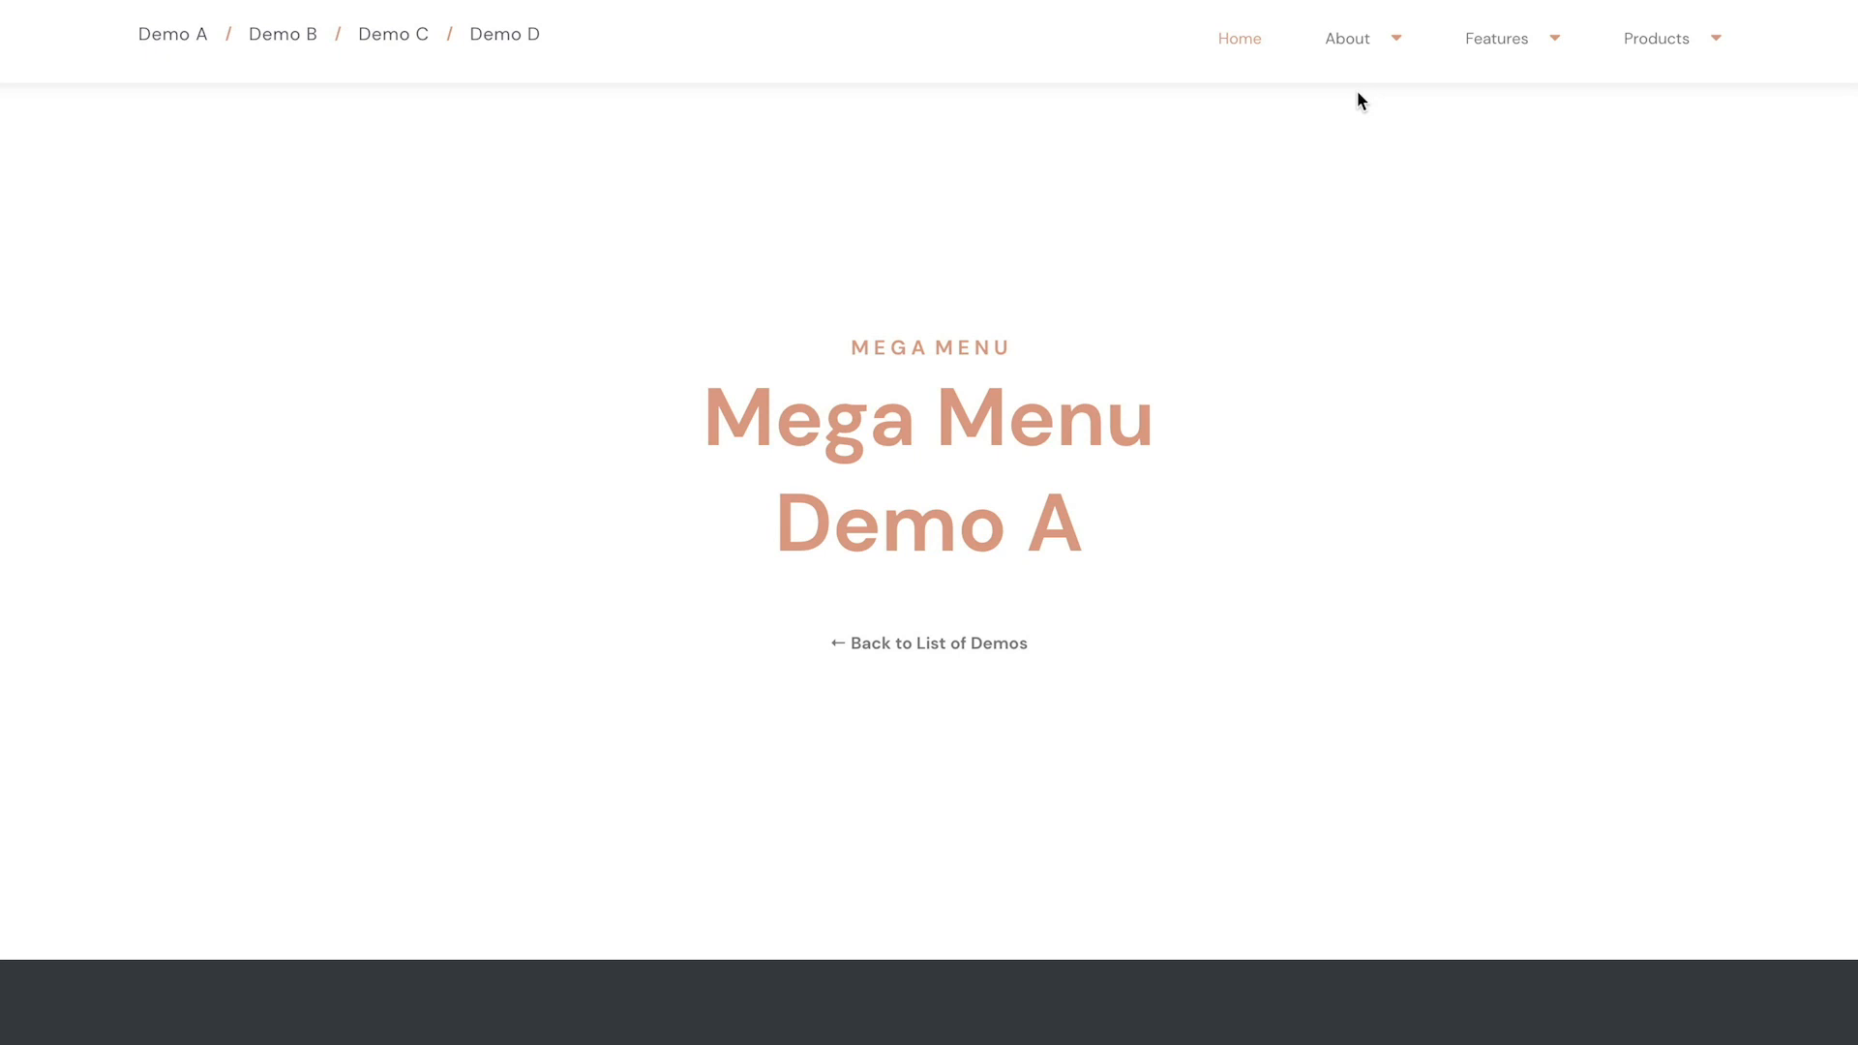
Step: Browse the mega menu demo sites and examine how their About, Features, Products and Resources dropdowns are laid out
mouse_move(1355, 55)
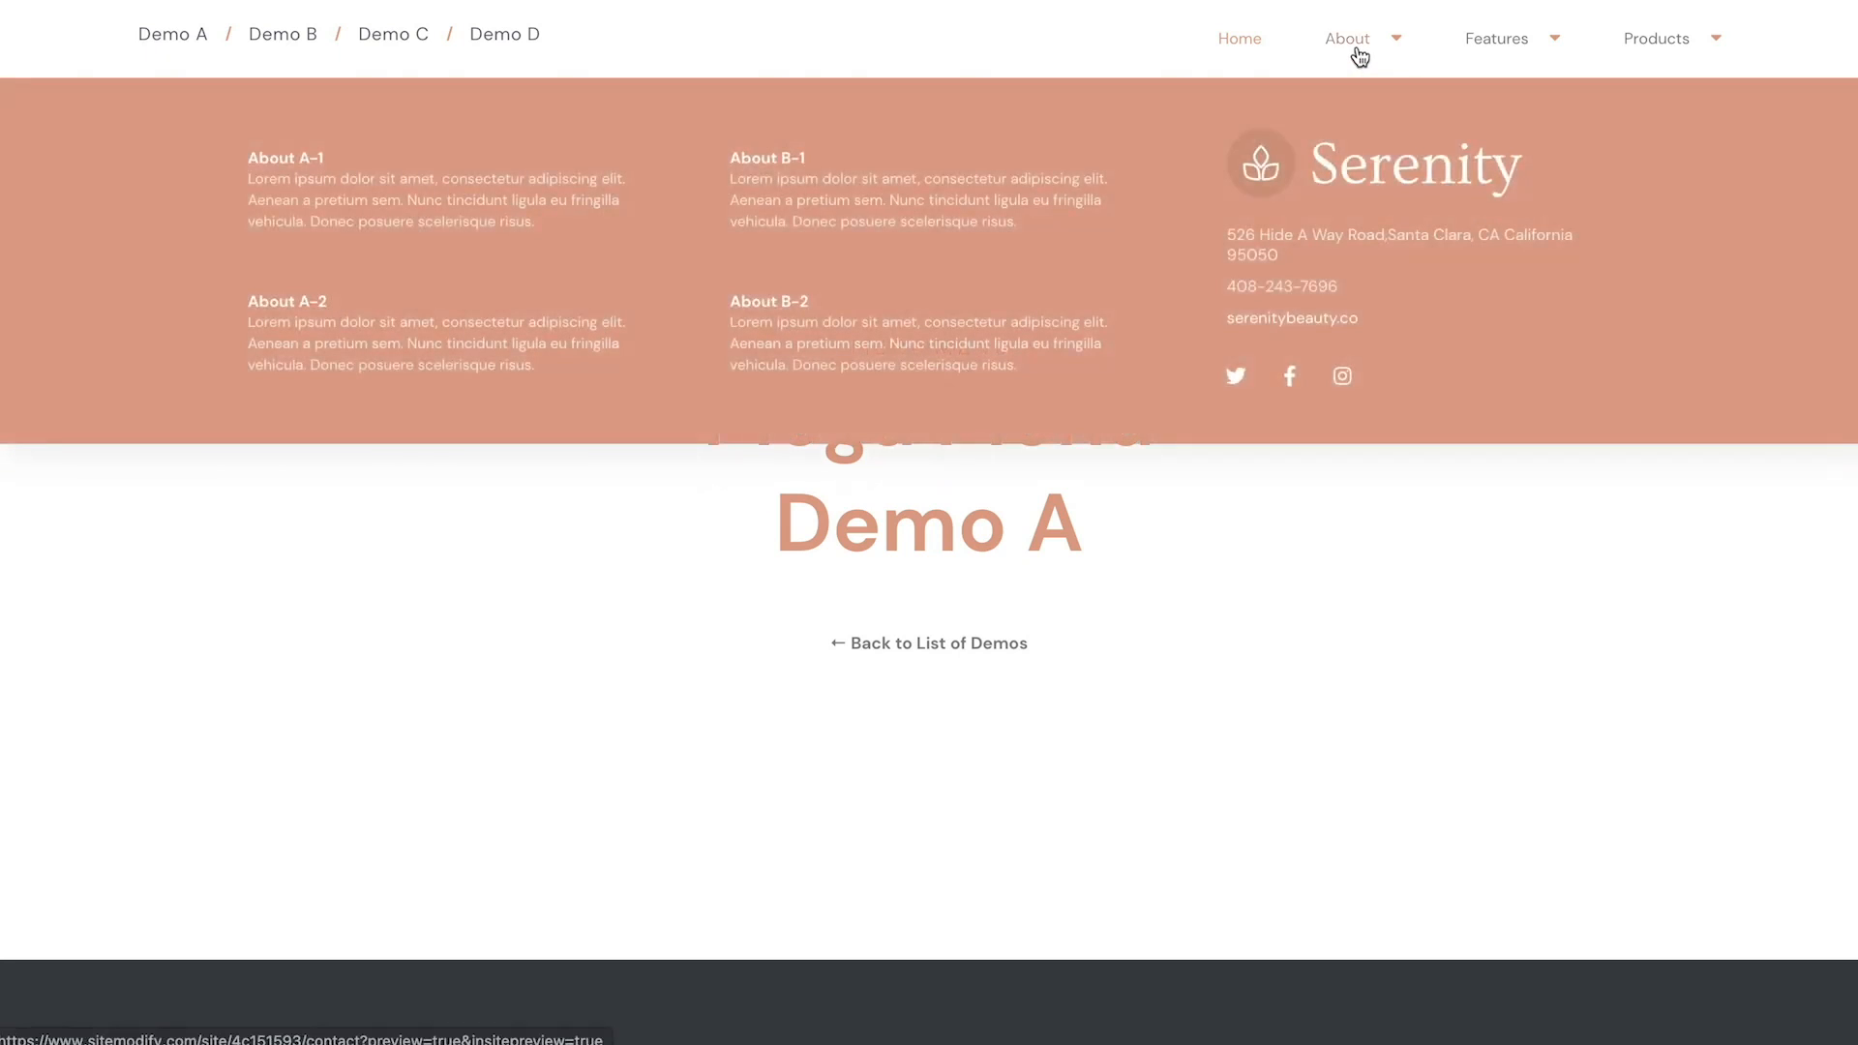
mouse_move(1505, 58)
mouse_move(1644, 60)
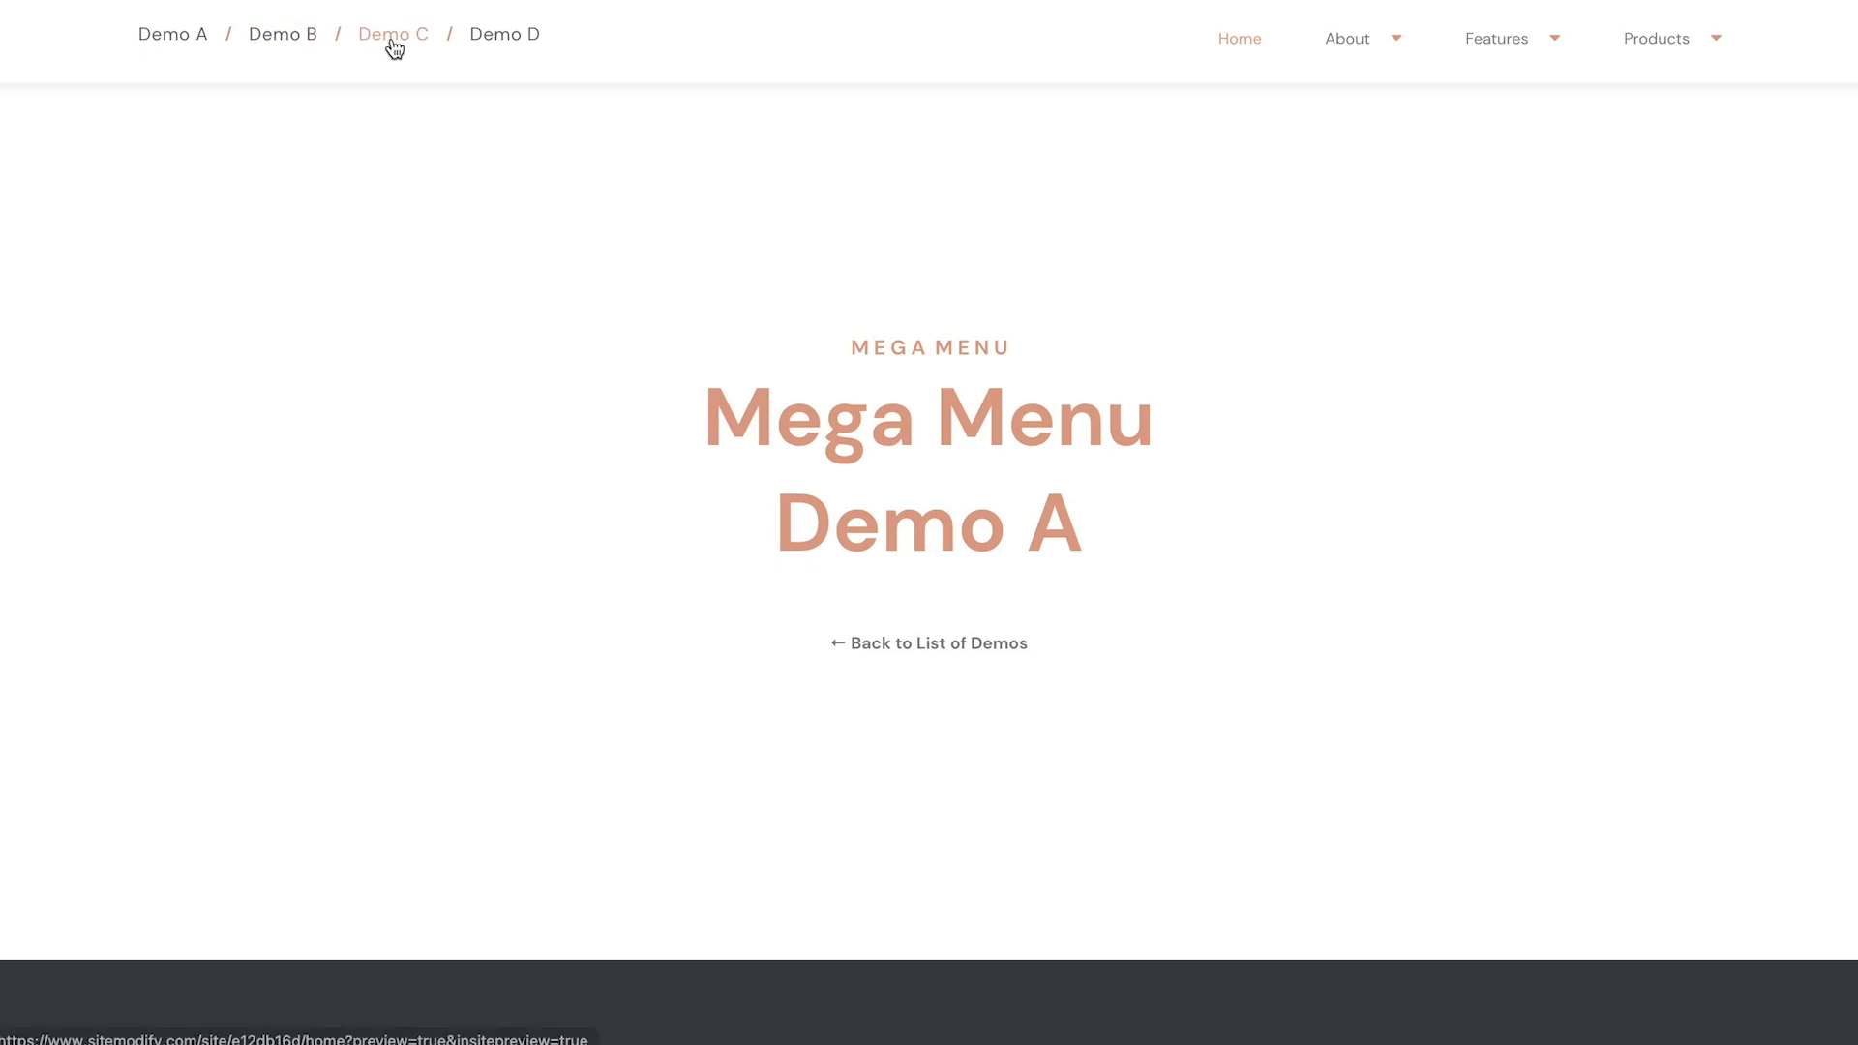
left_click(392, 44)
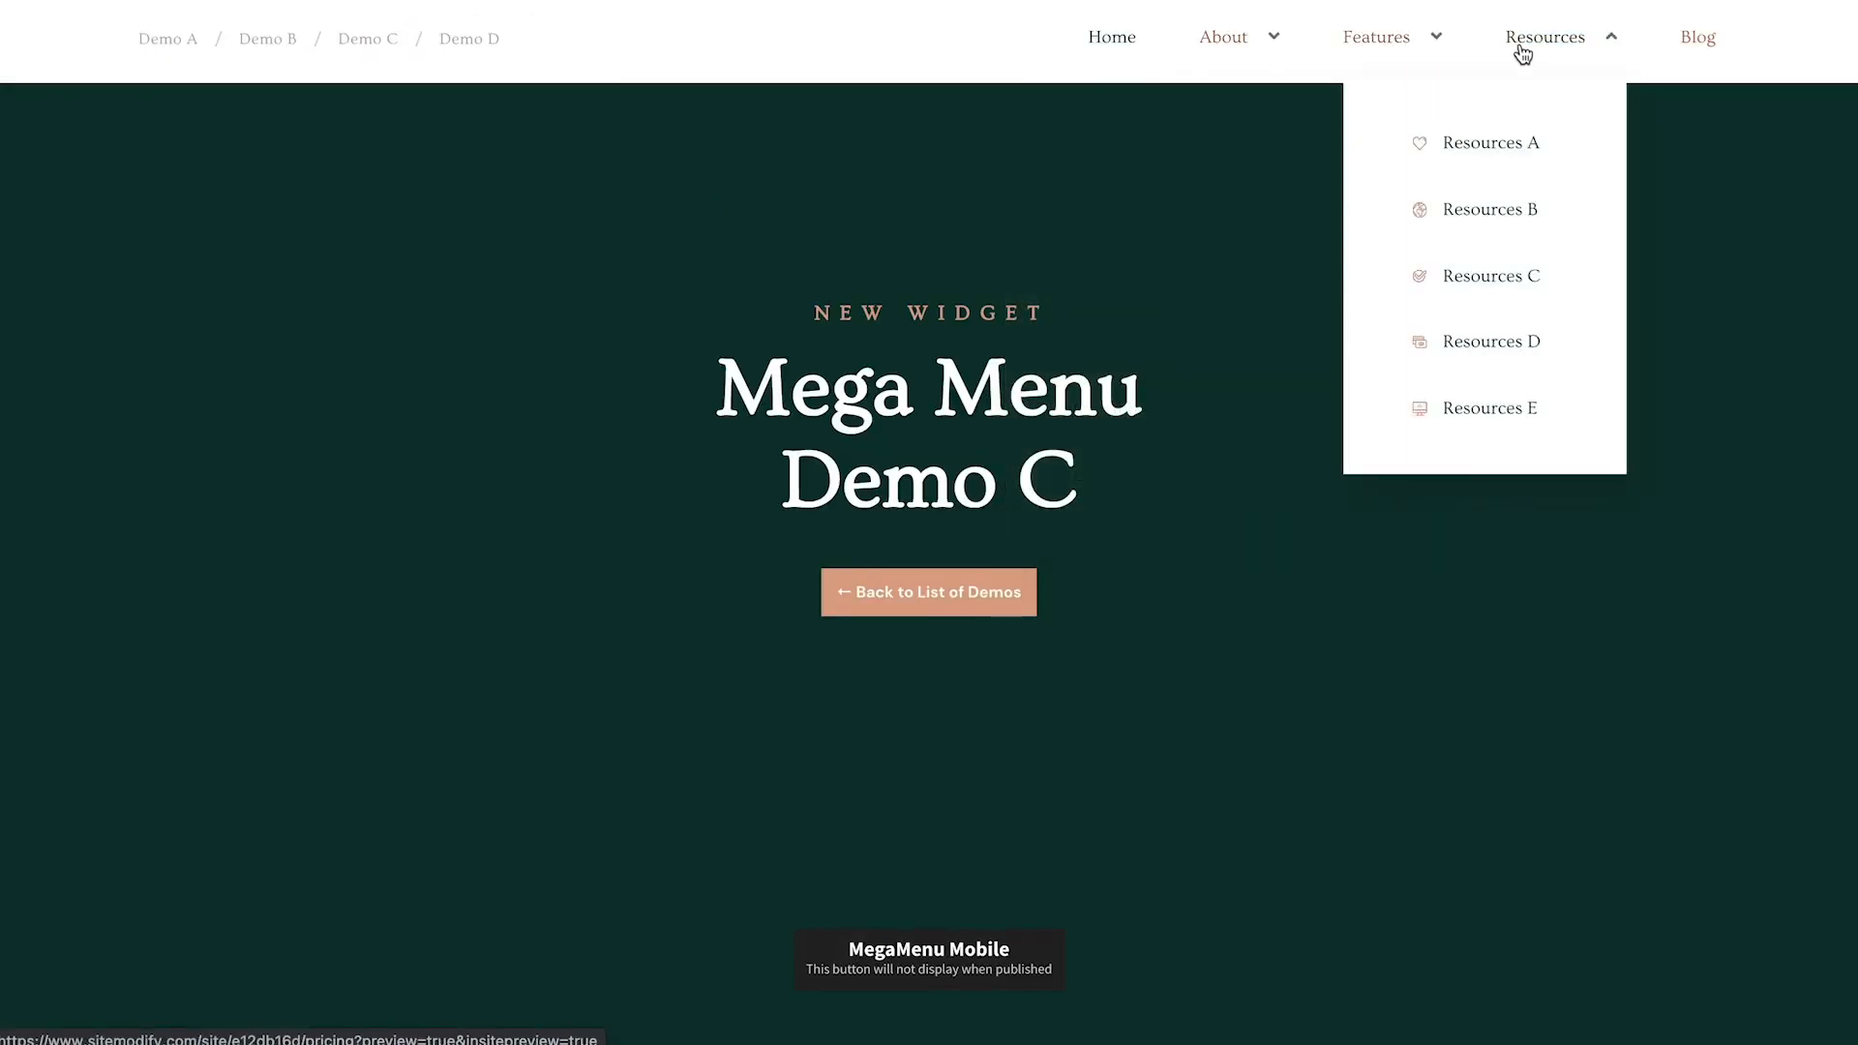
left_click(465, 40)
mouse_move(1522, 44)
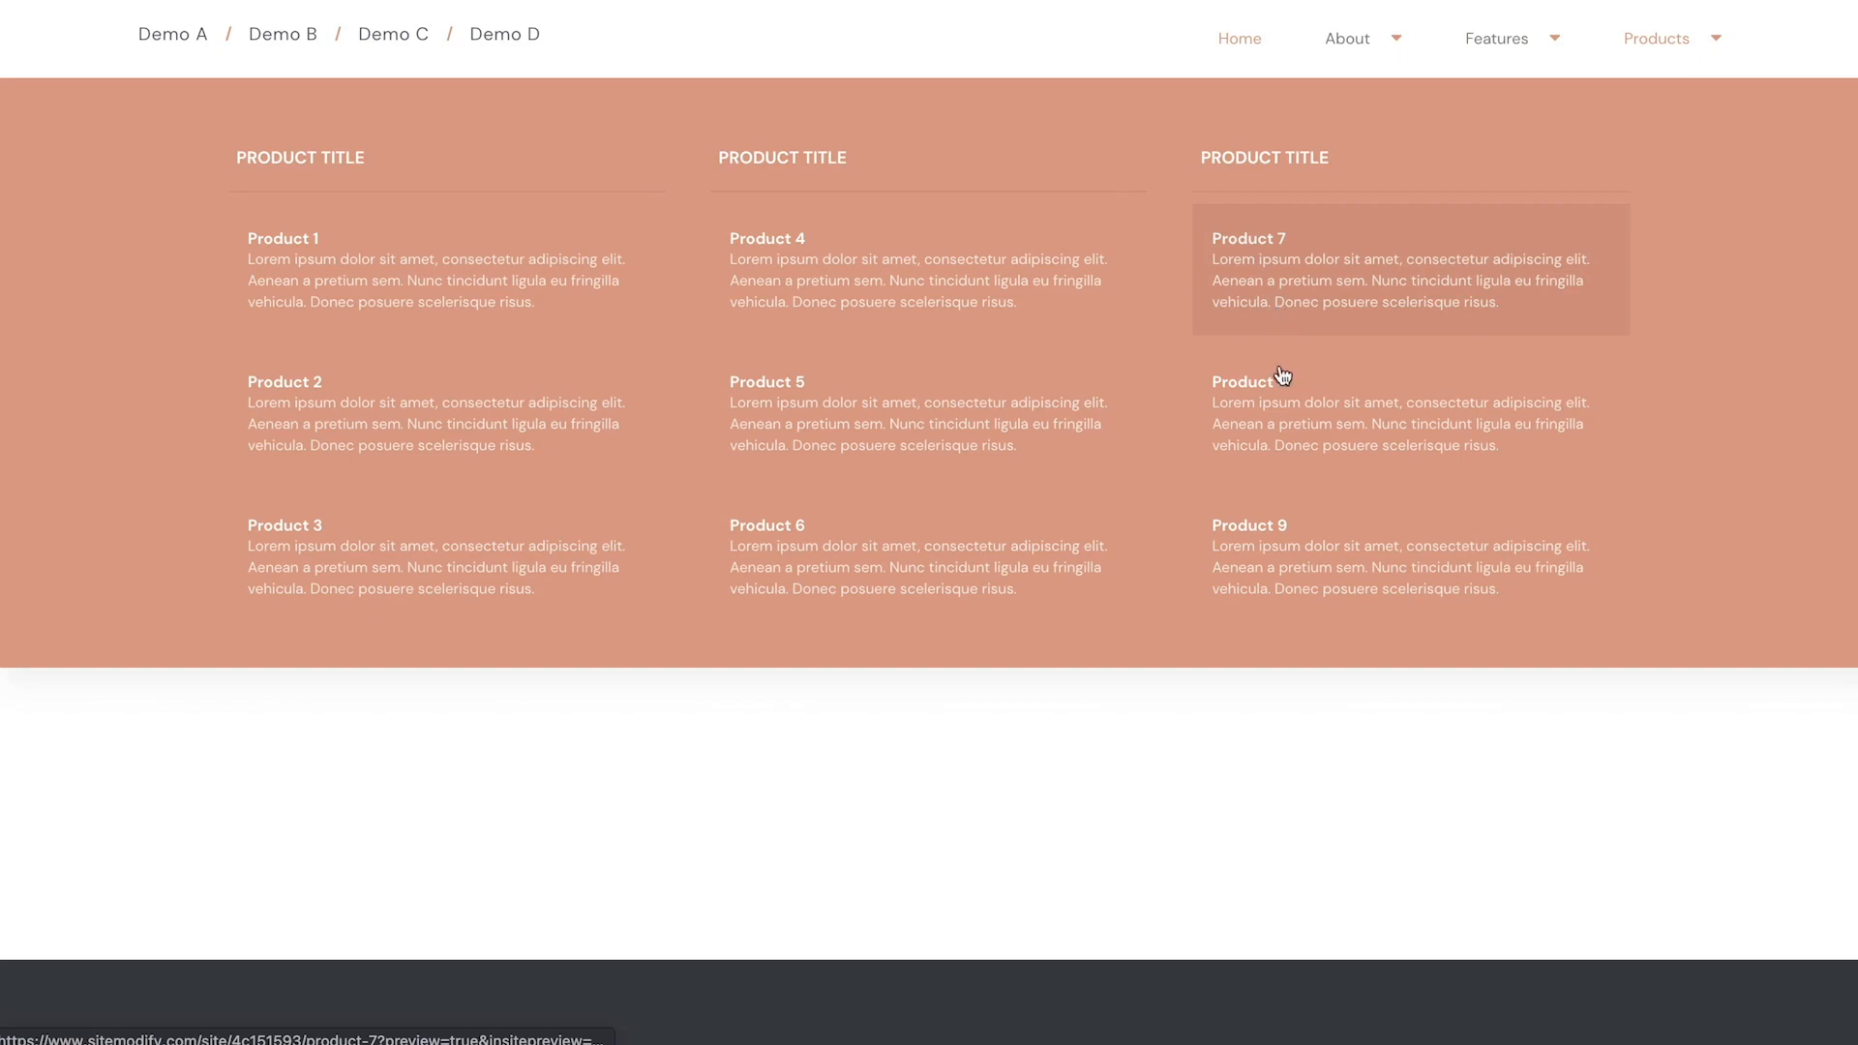
left_click(276, 38)
mouse_move(1422, 42)
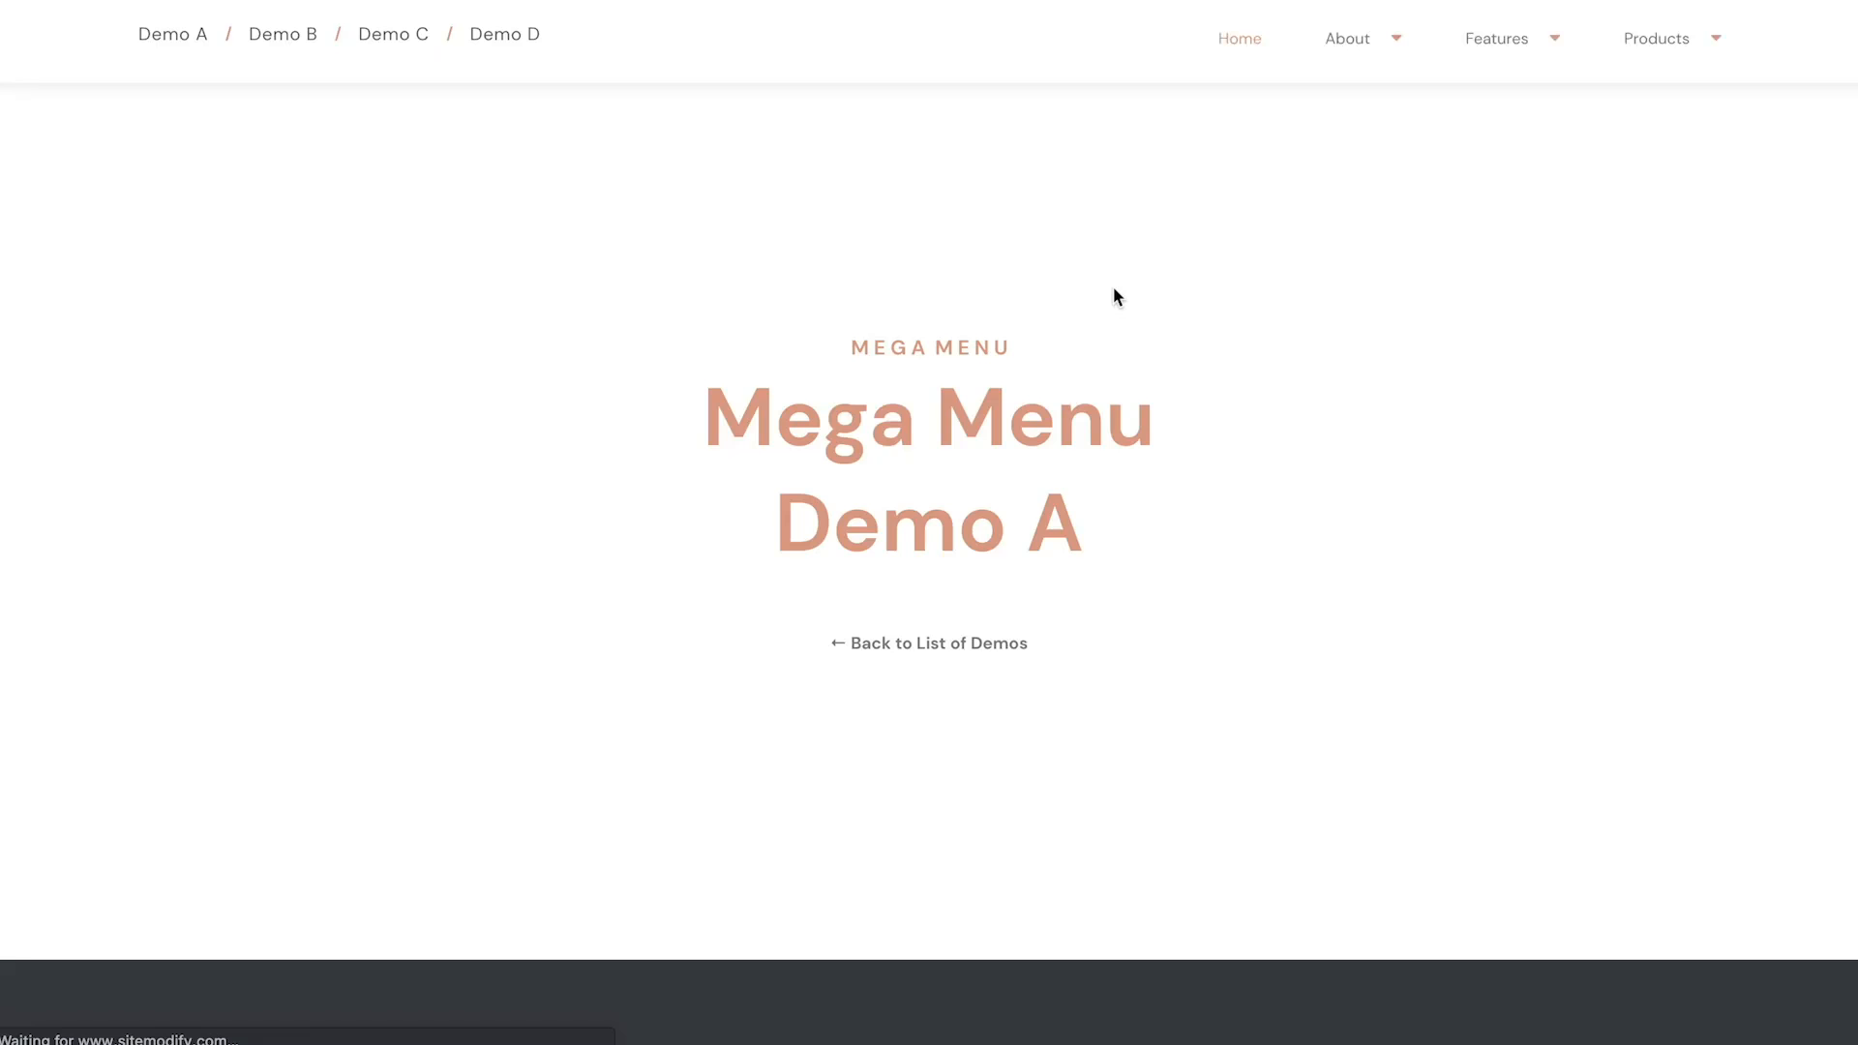
mouse_move(1366, 43)
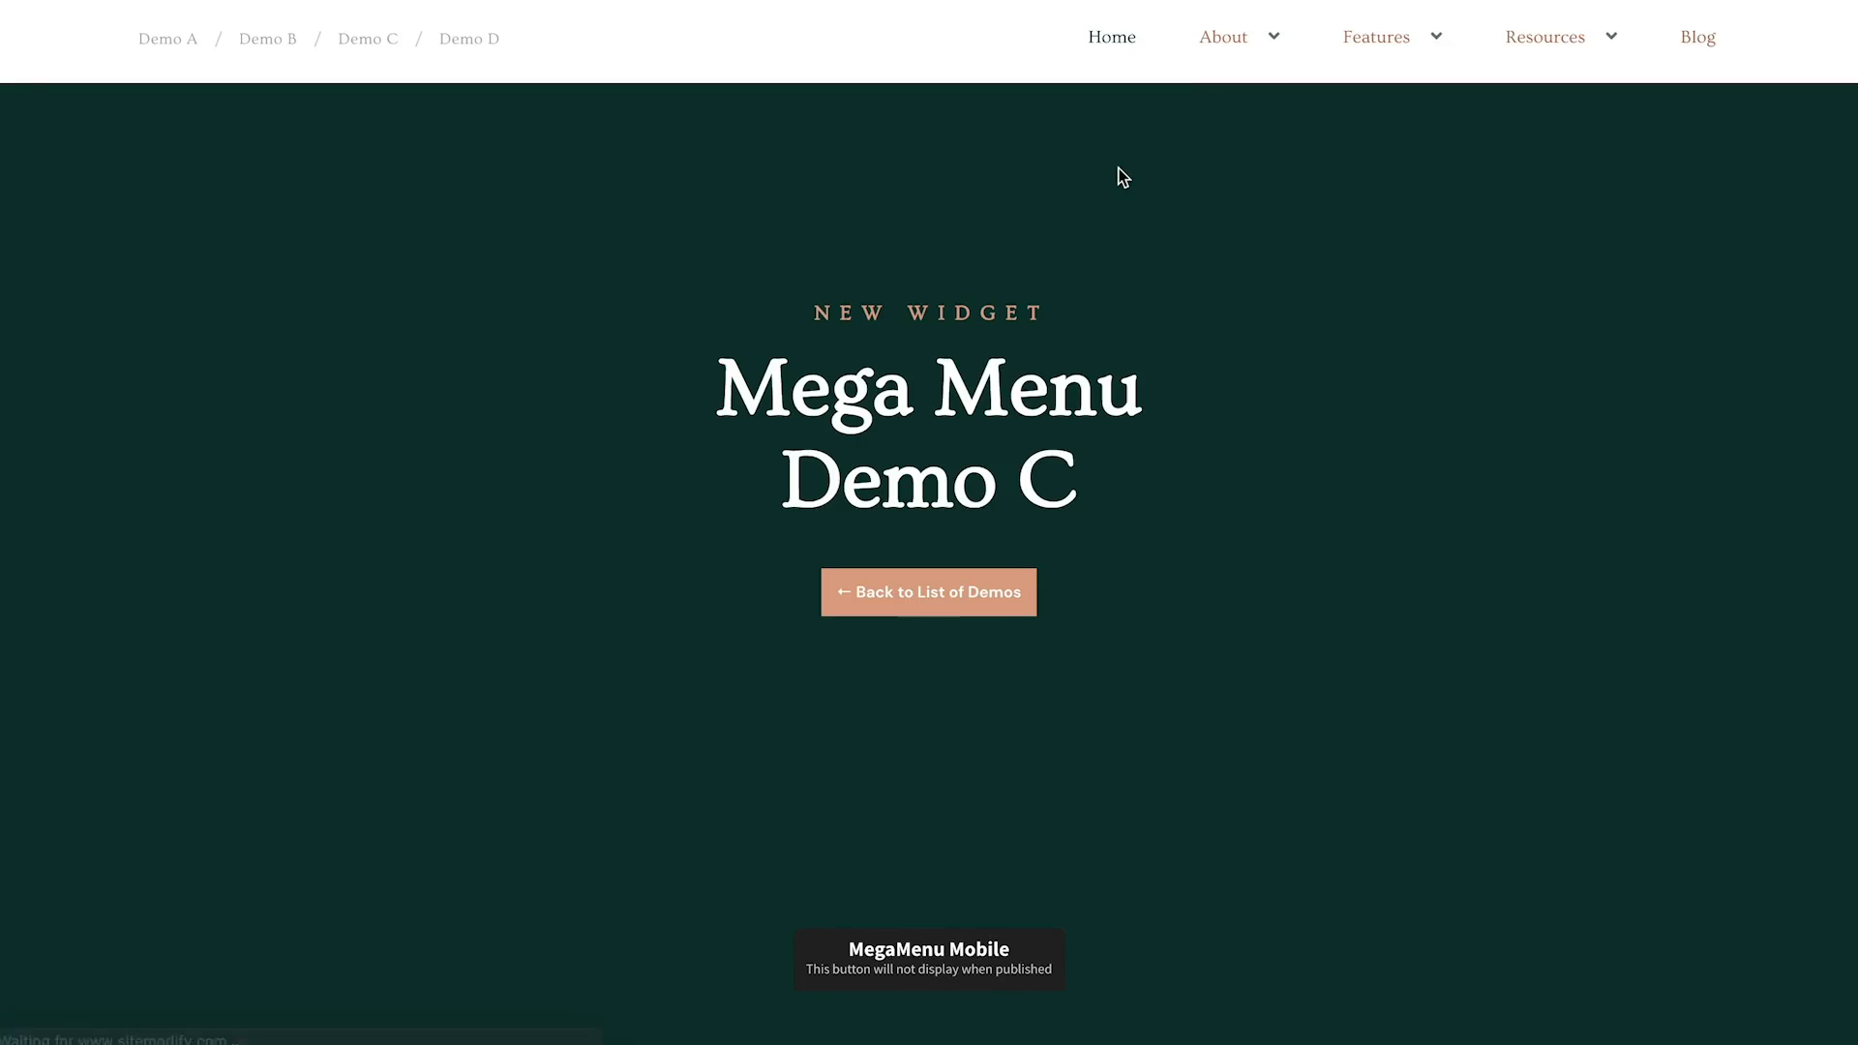
mouse_move(1231, 58)
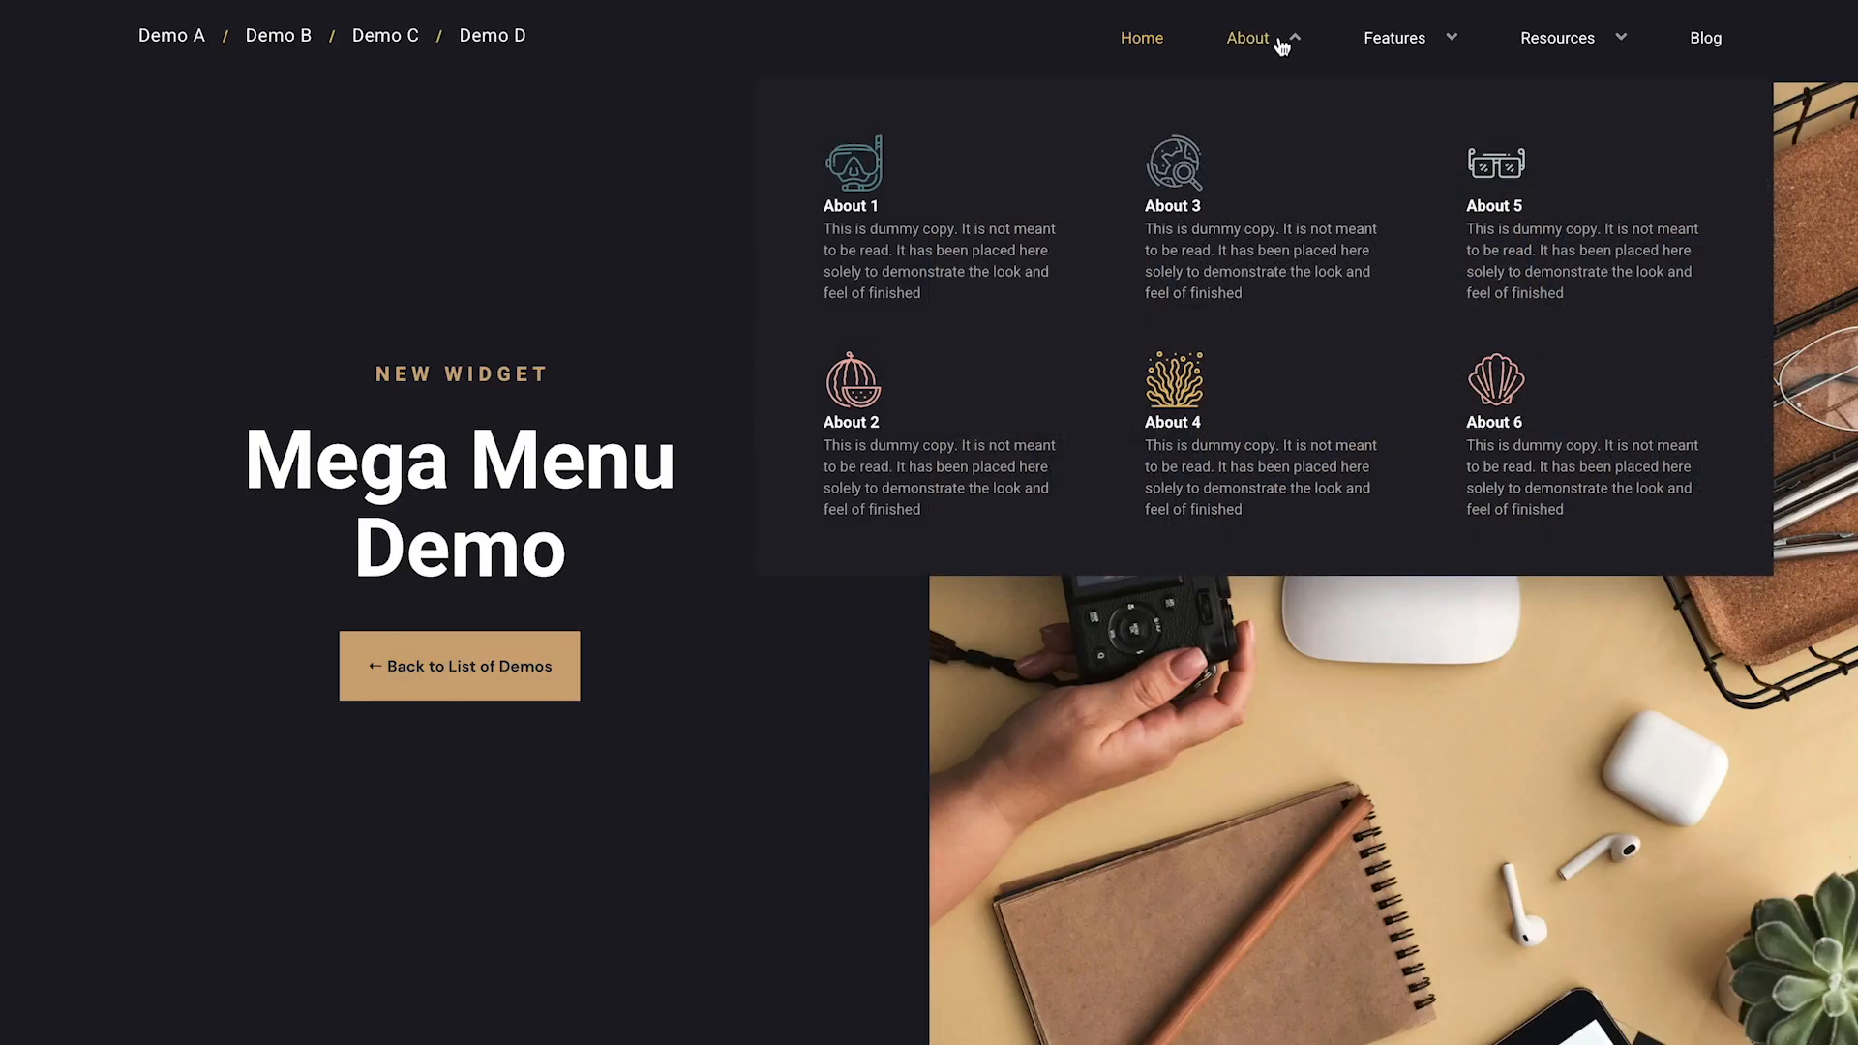
mouse_move(1402, 41)
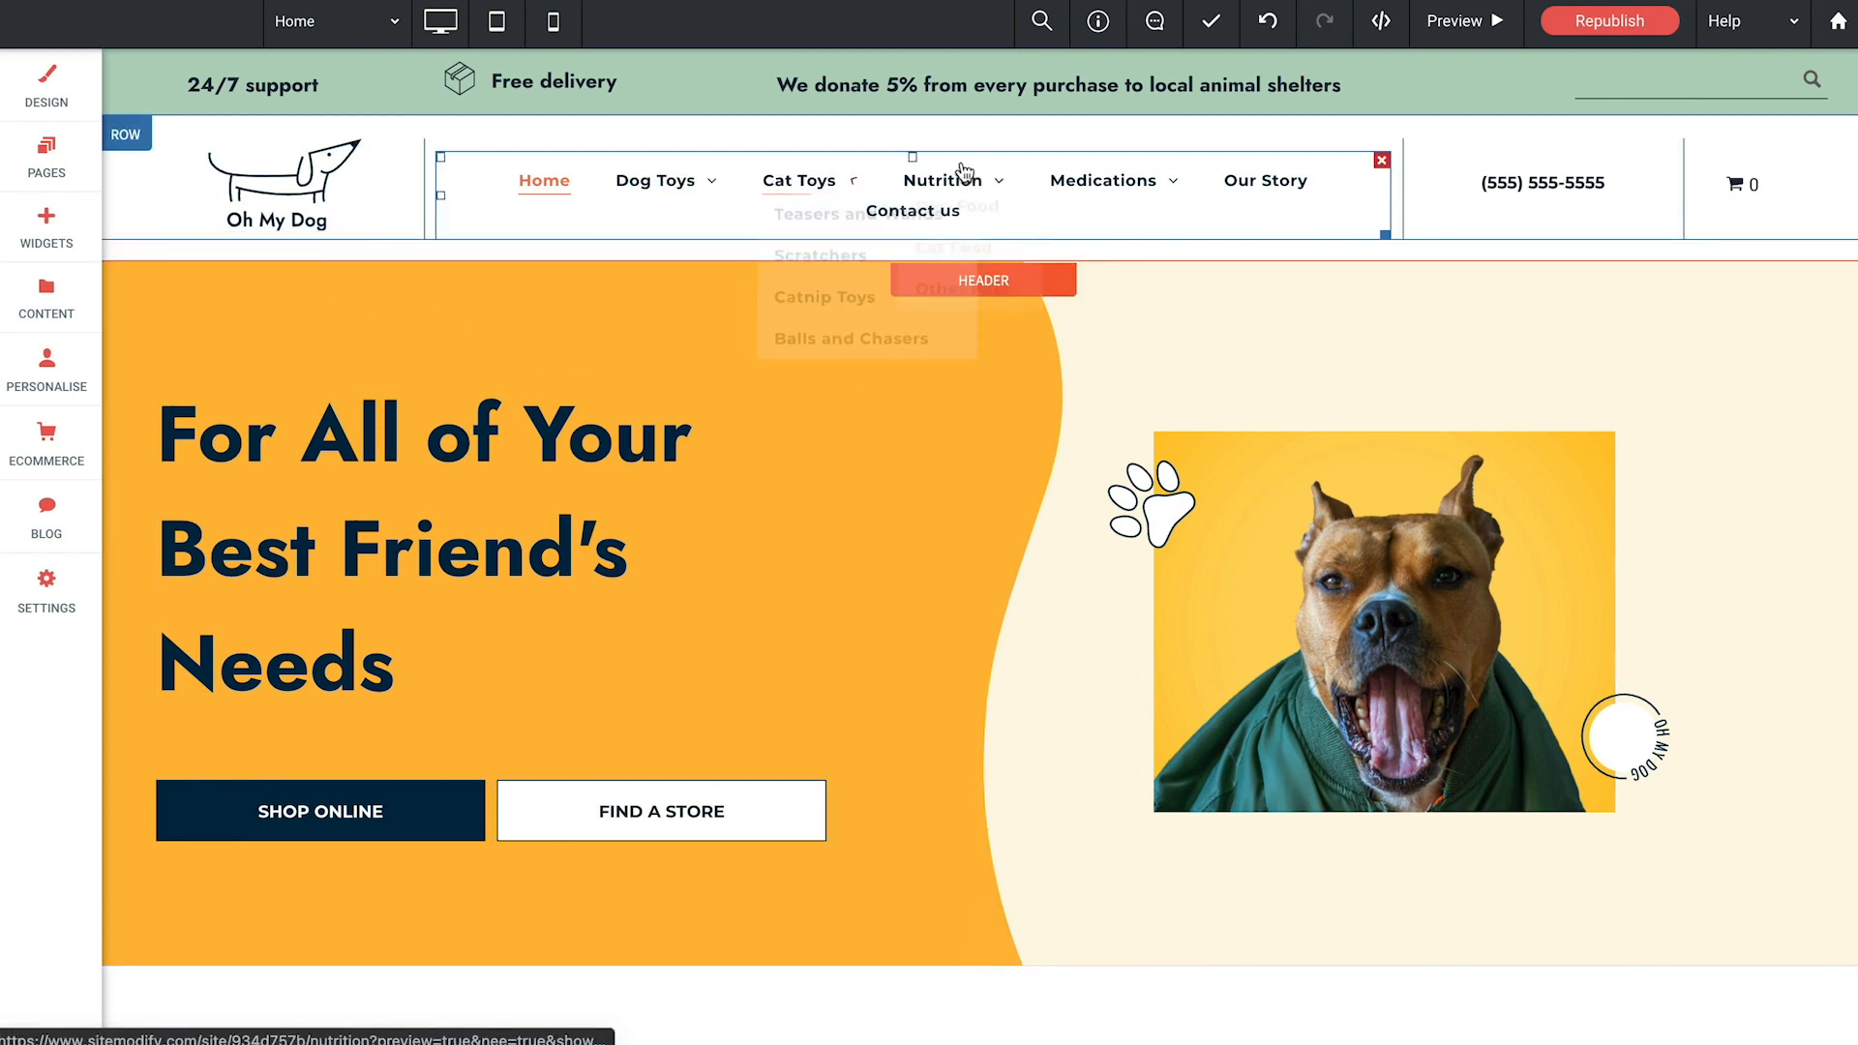
Step: Add a new row above the "For All of Your Best Friend's Needs" hero row
mouse_move(1091, 180)
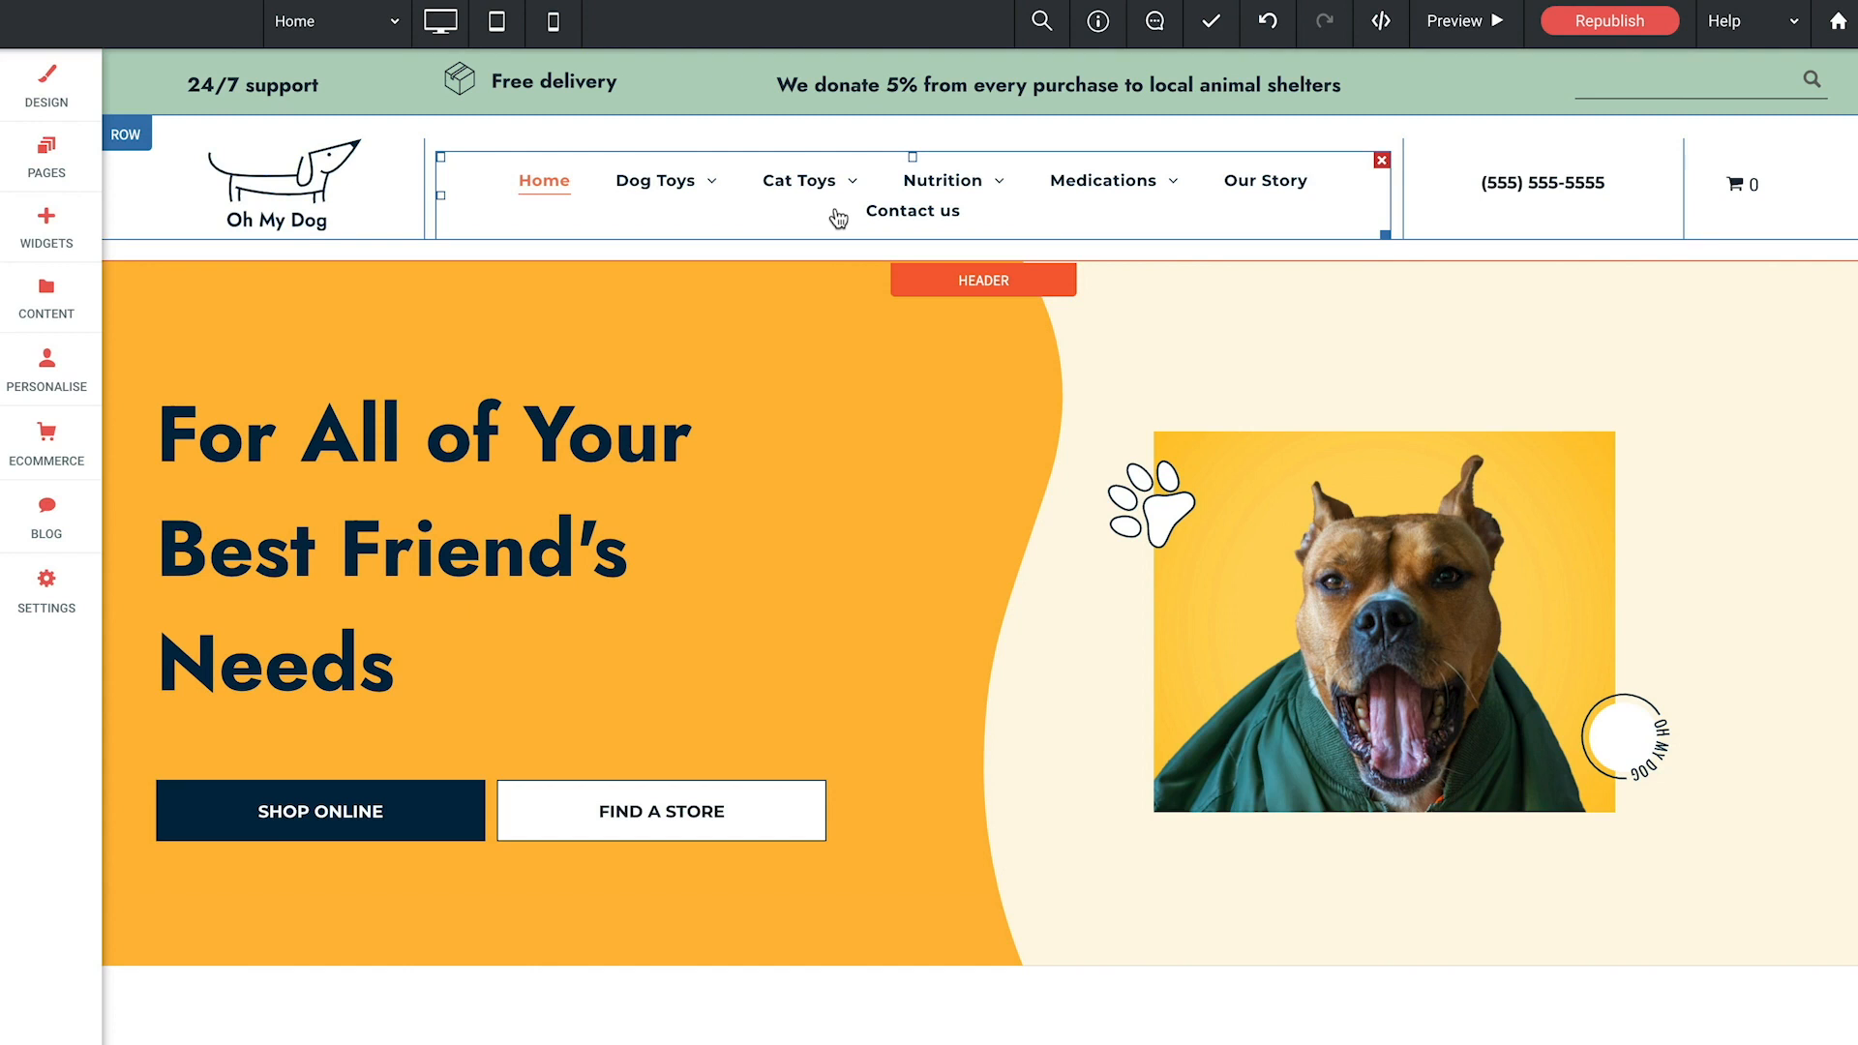
mouse_move(799, 184)
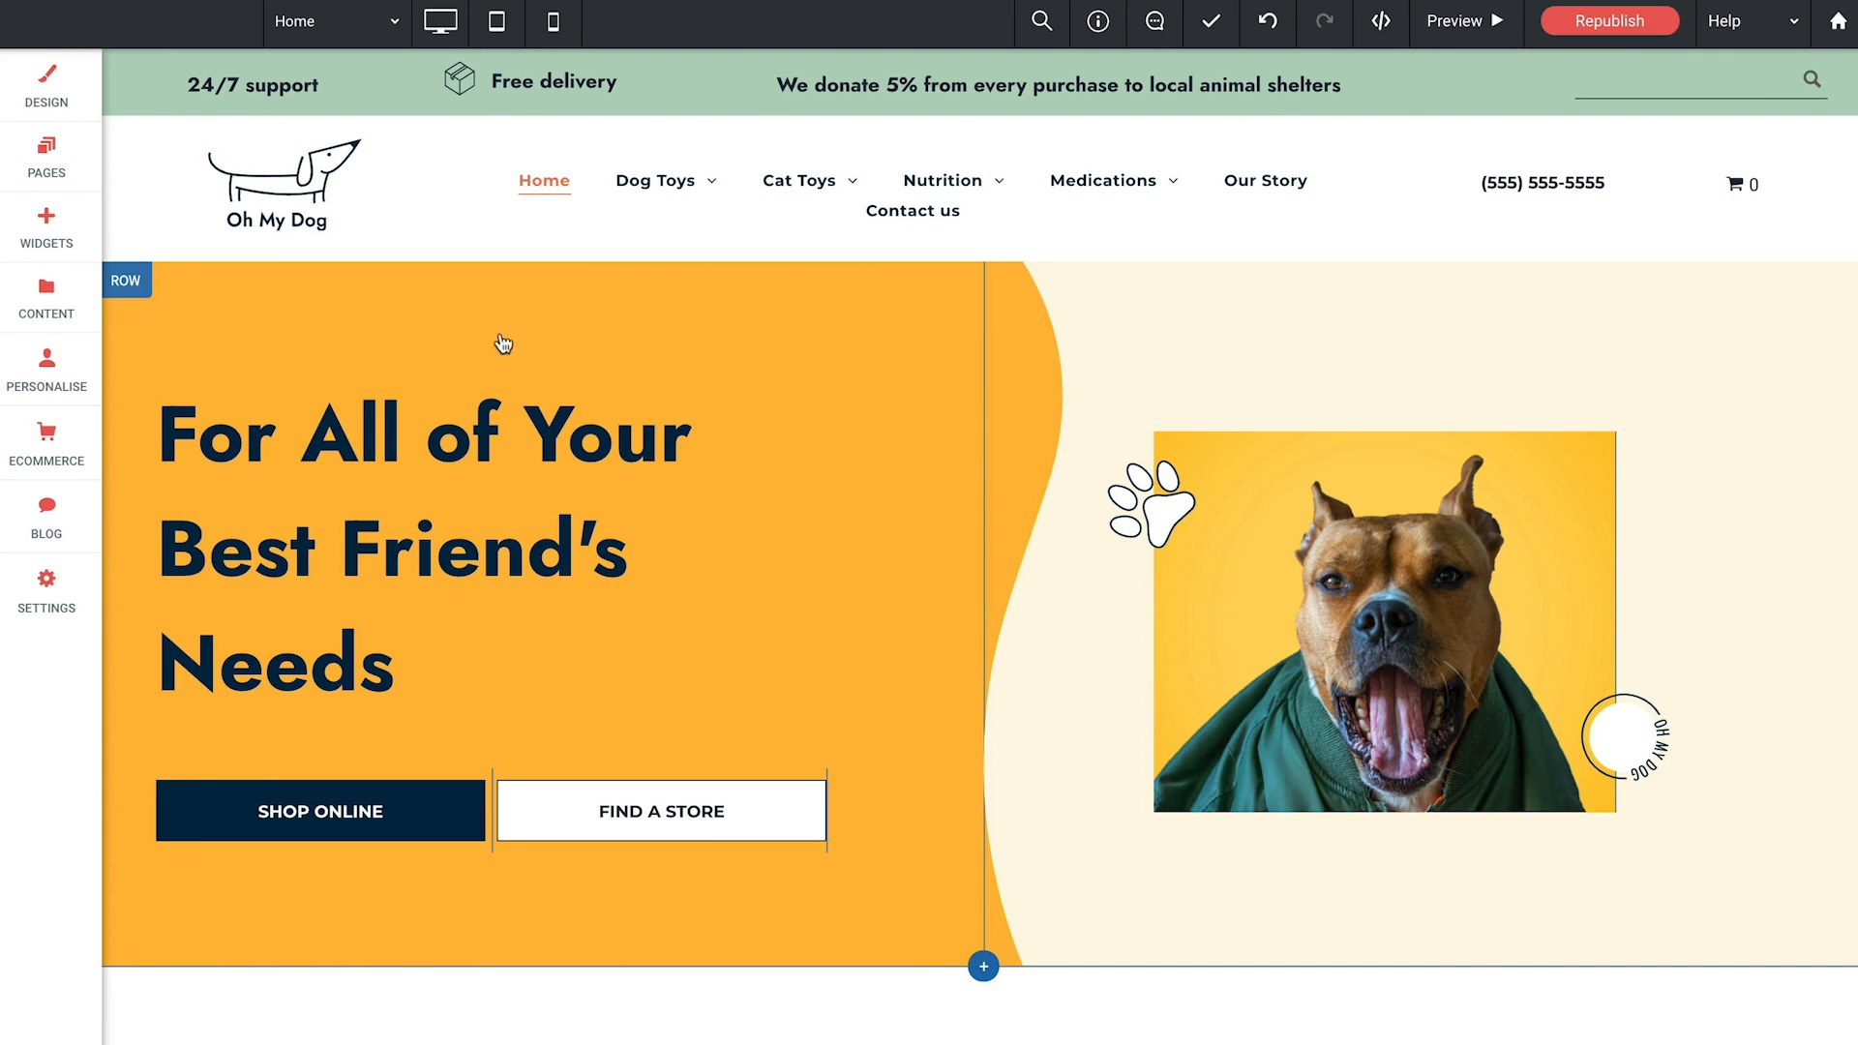
left_click(128, 288)
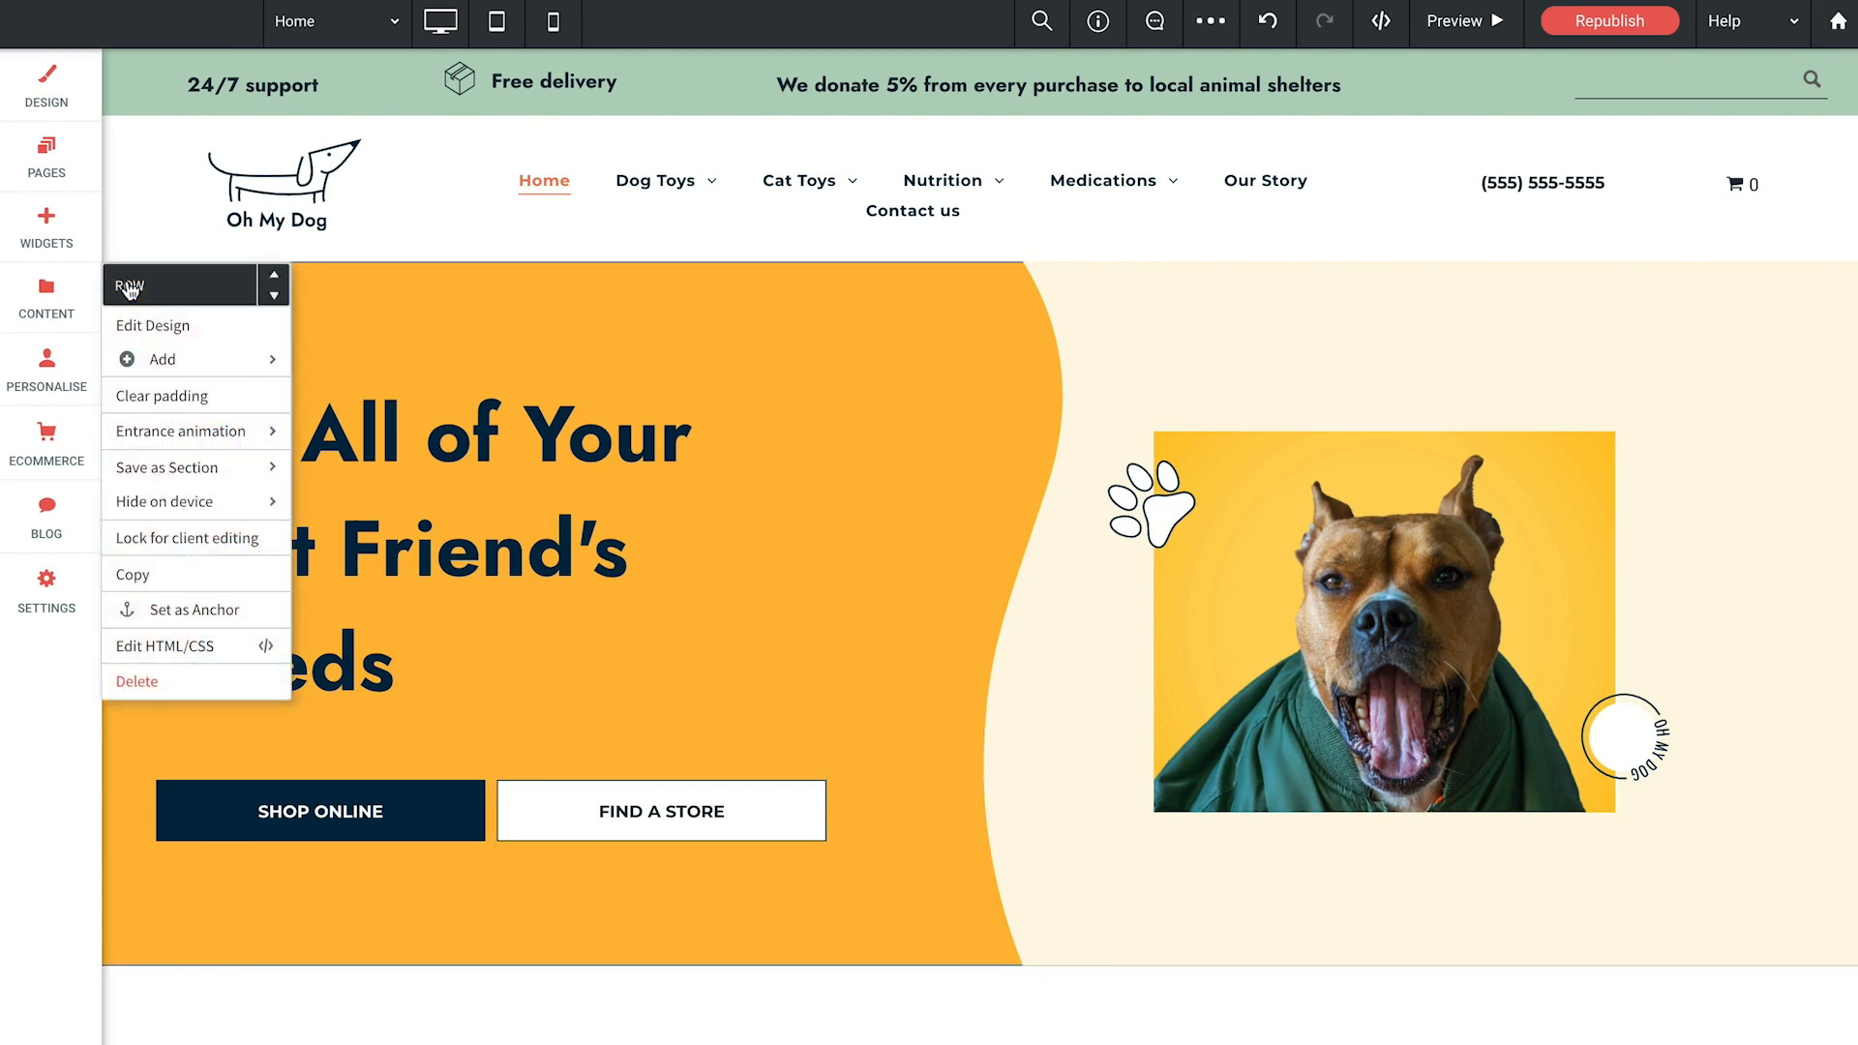
mouse_move(166, 362)
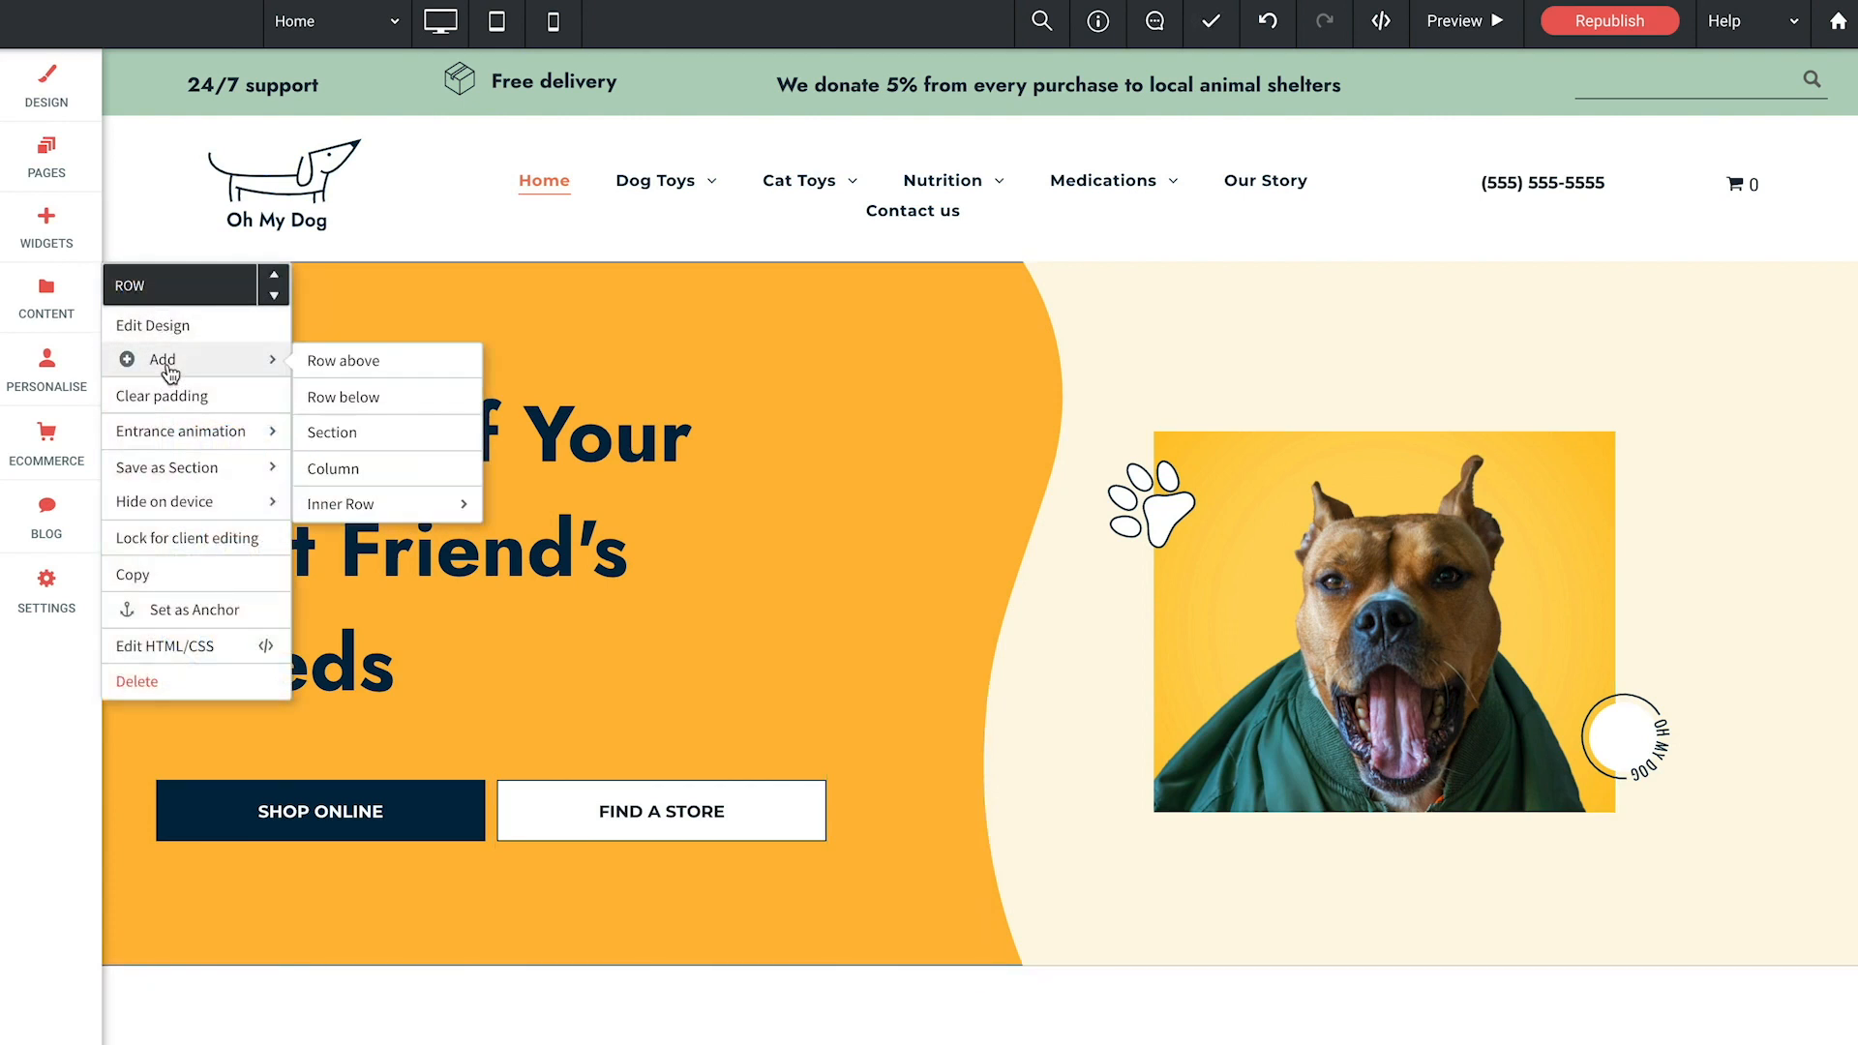
left_click(350, 367)
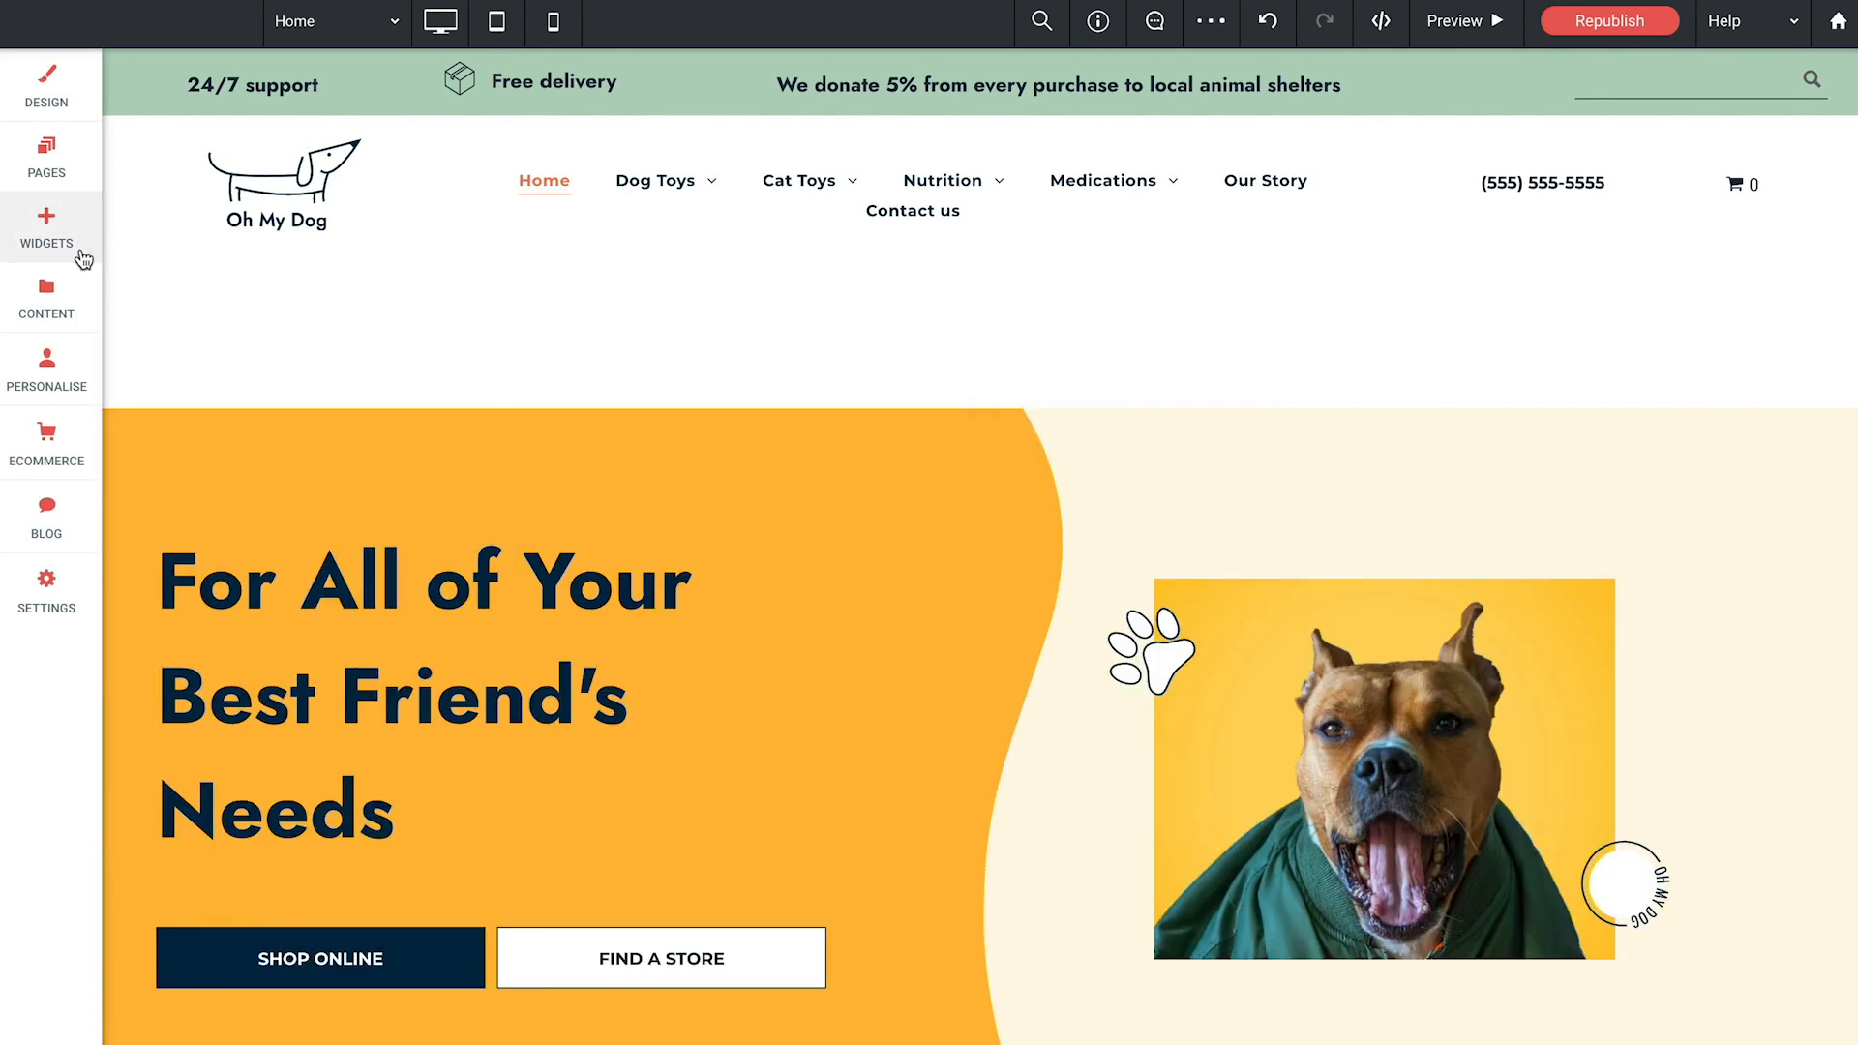
Step: Place a Mega Menu widget in the new empty row and close its settings
left_click(83, 255)
scroll(193, 560, "down", 15)
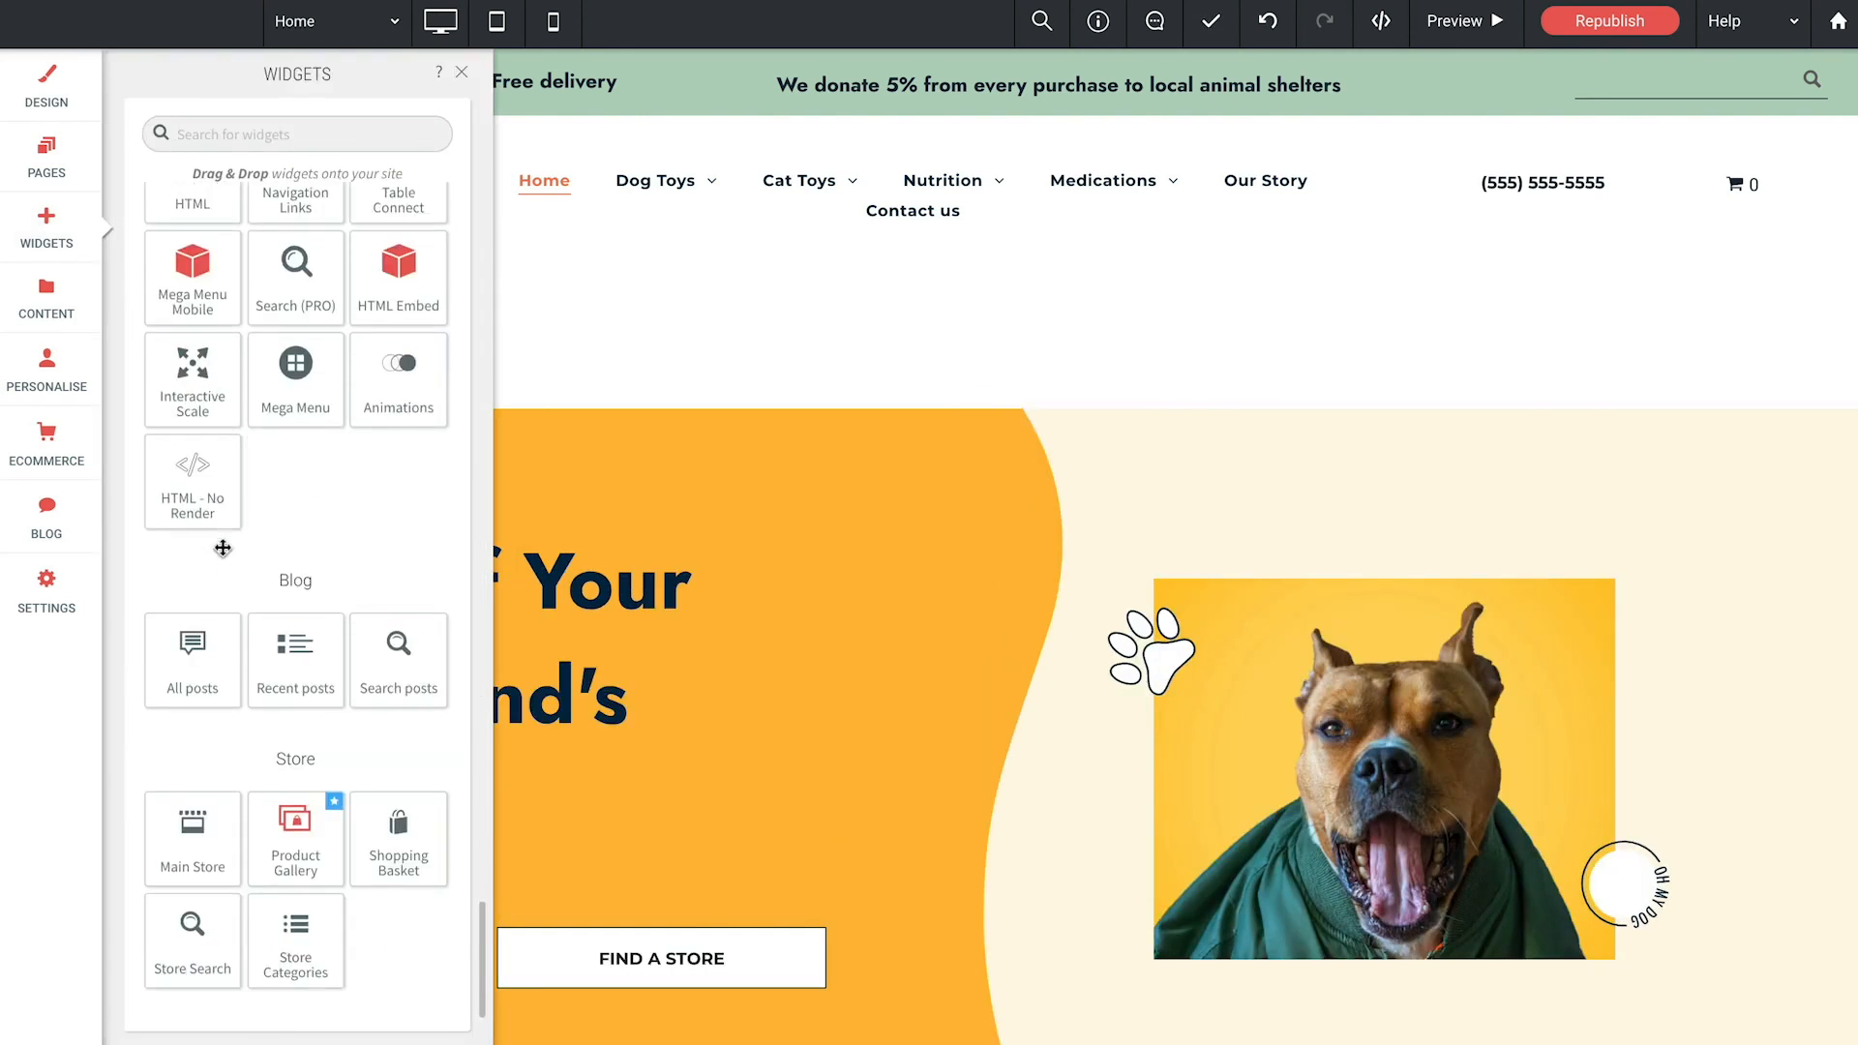
left_click_drag(275, 399, 962, 337)
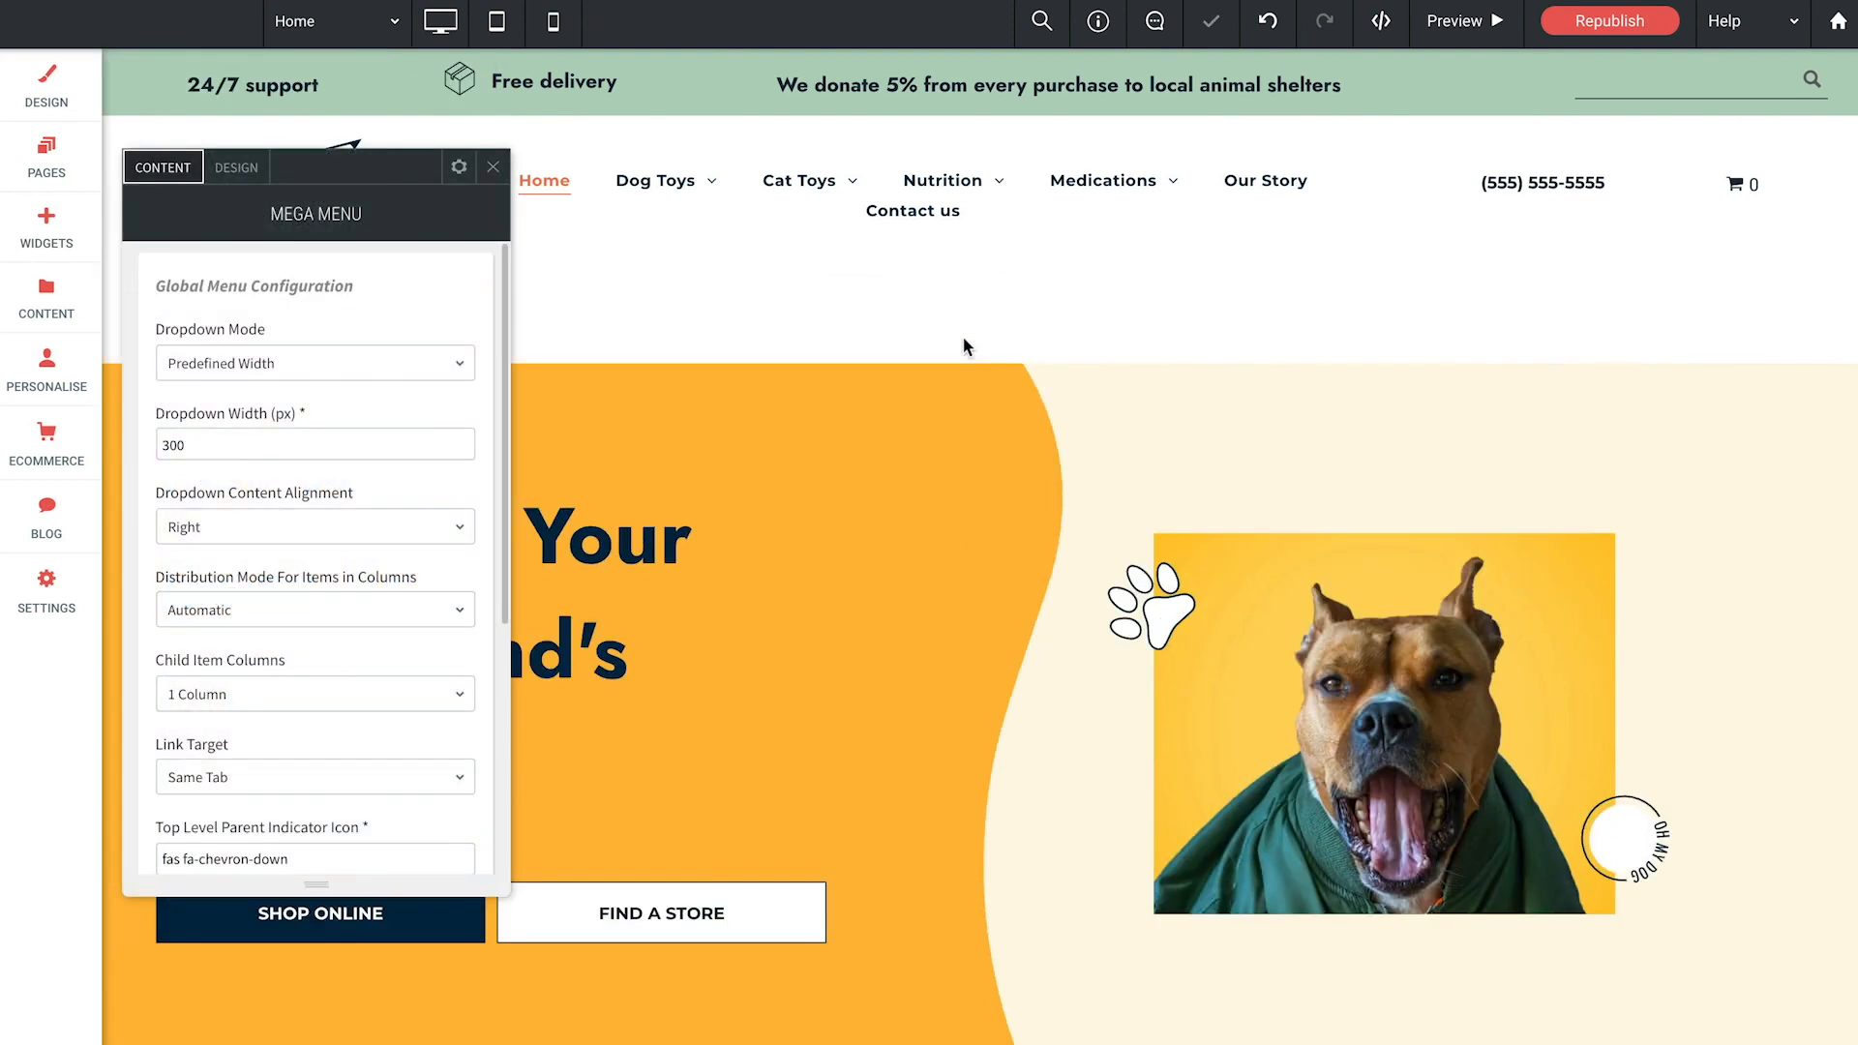
left_click(491, 171)
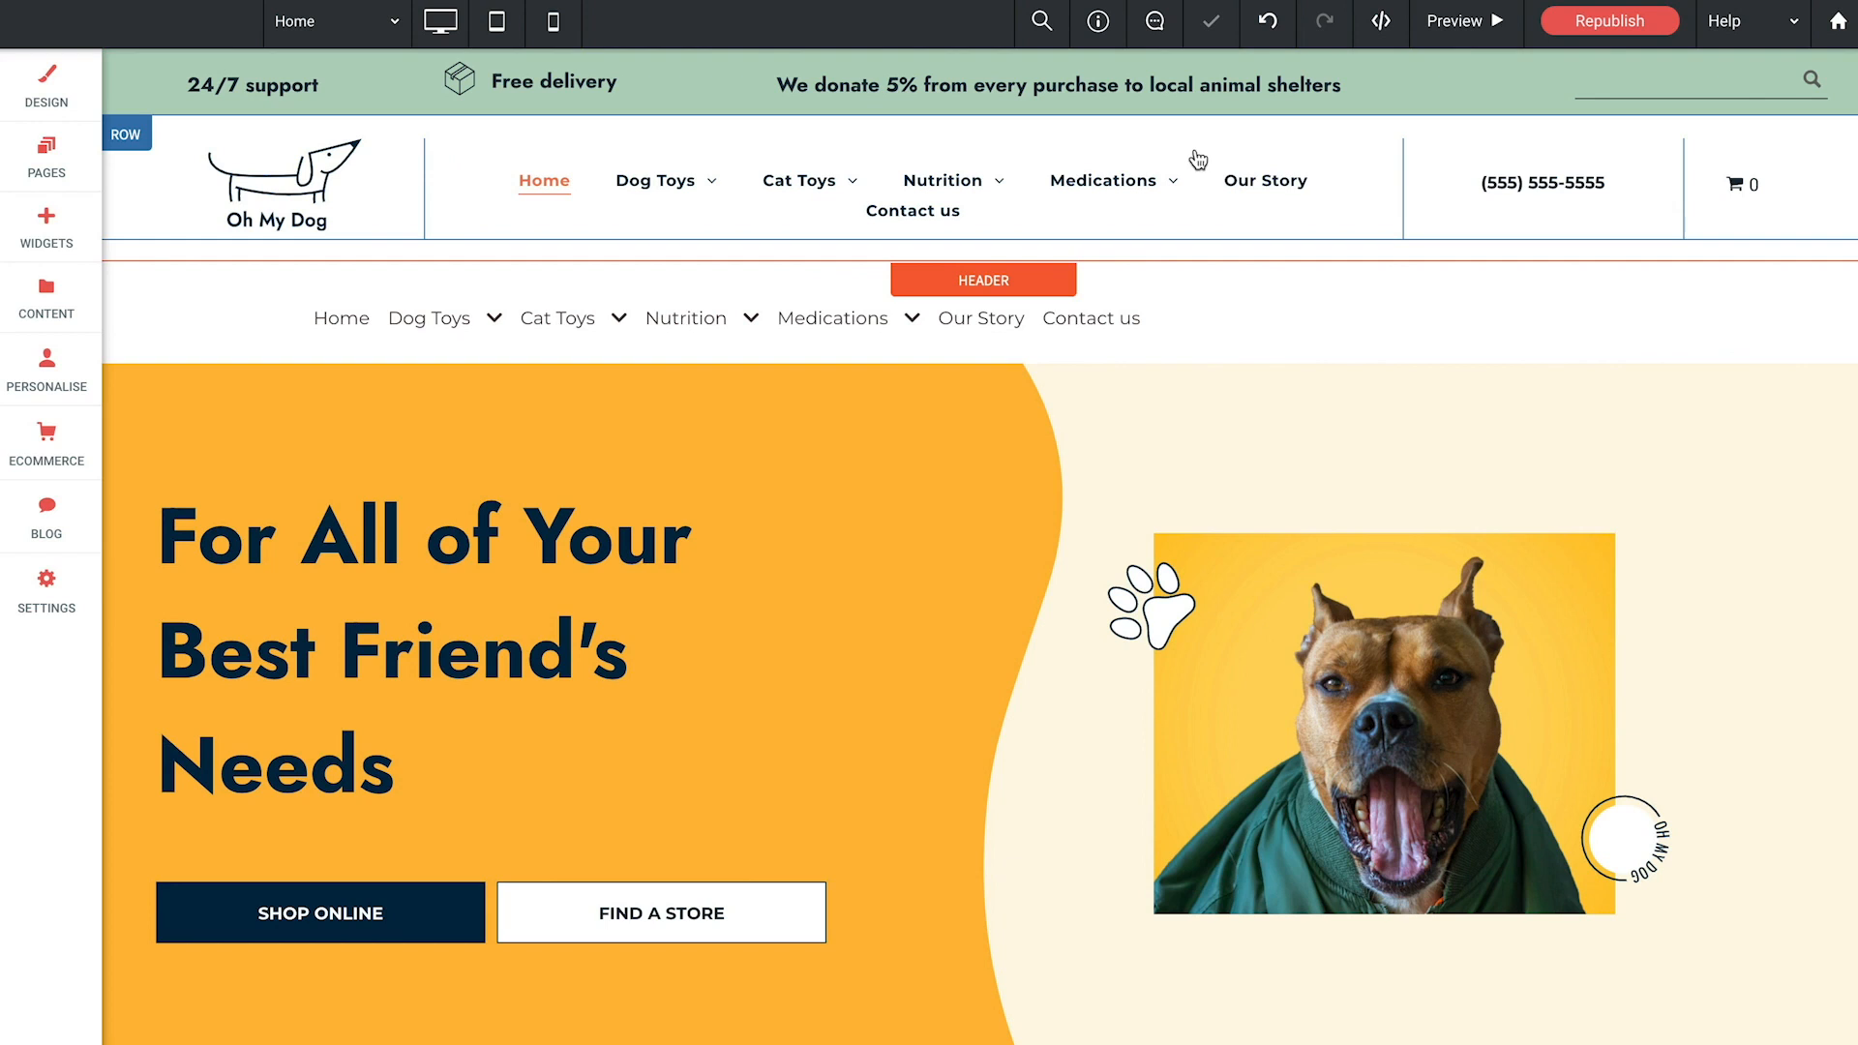
Step: Delete the old navigation menu from the header and move the mega menu into its place
left_click(1381, 160)
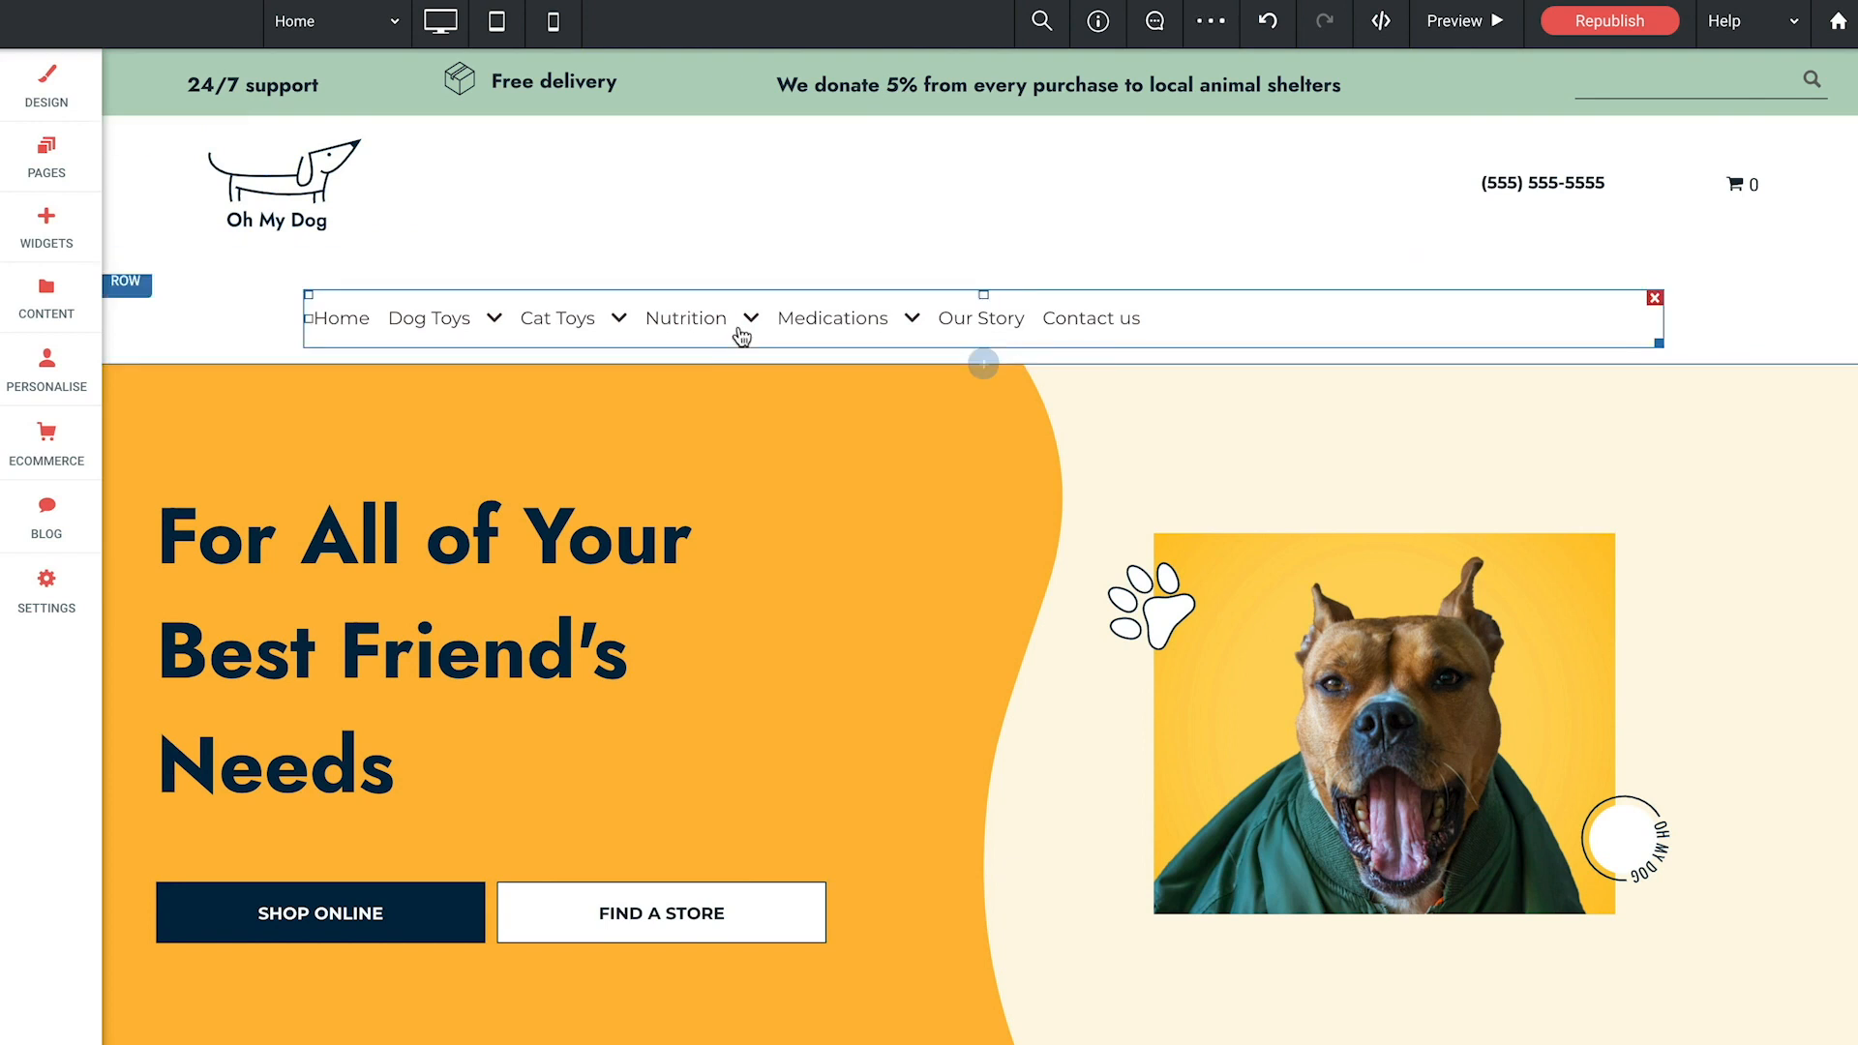
left_click_drag(711, 330, 817, 177)
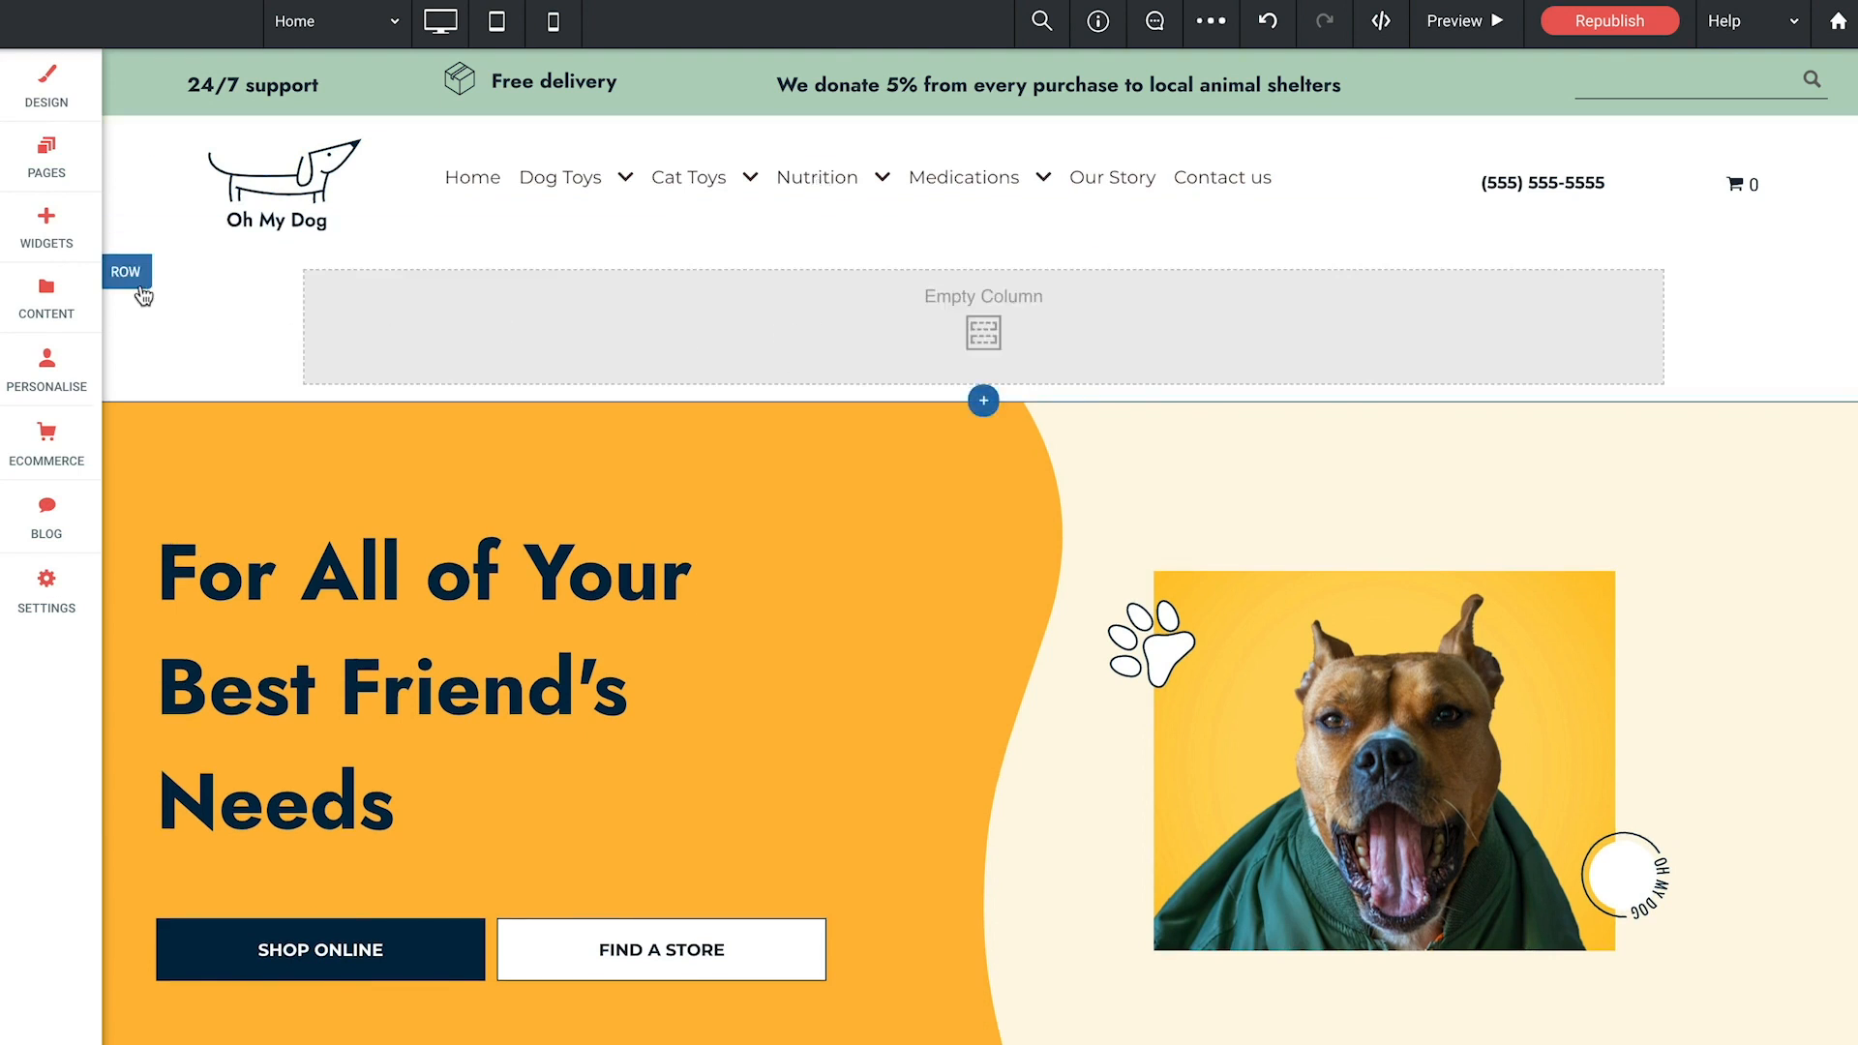
Step: Delete the empty row between the header and the hero section
left_click(130, 281)
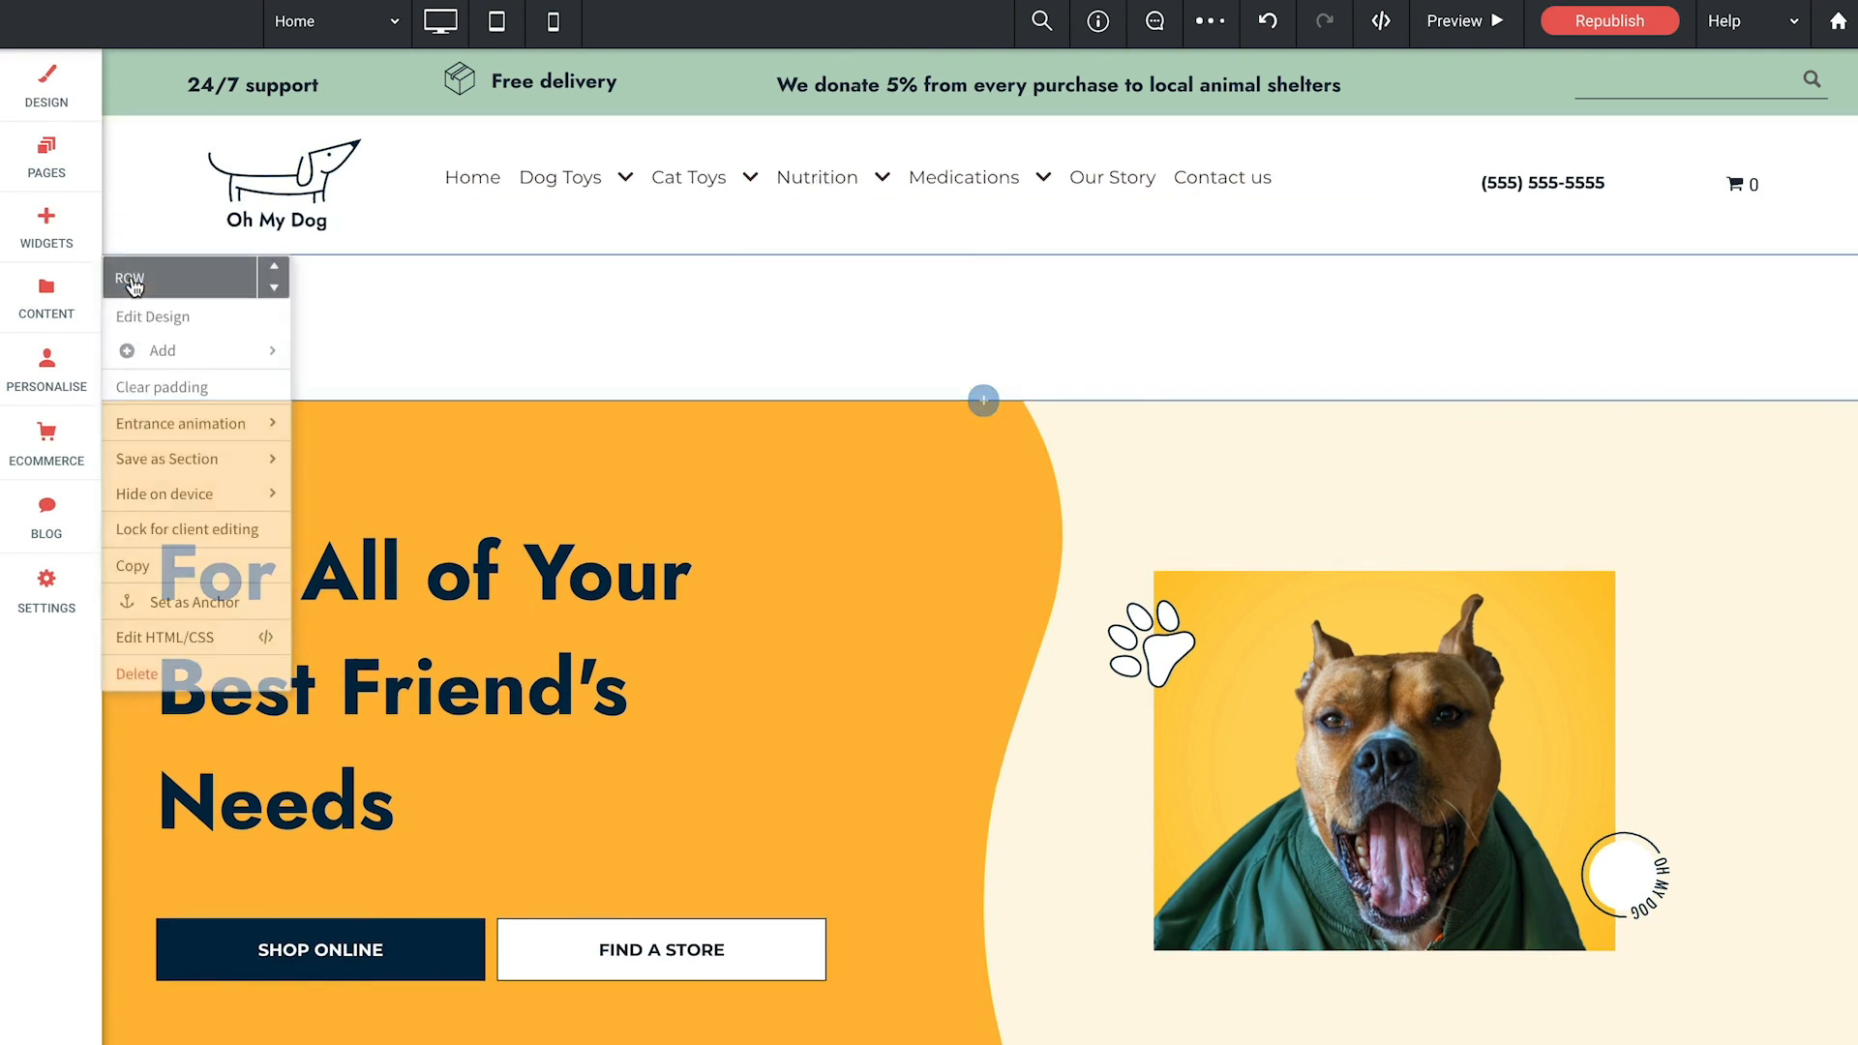
left_click(137, 675)
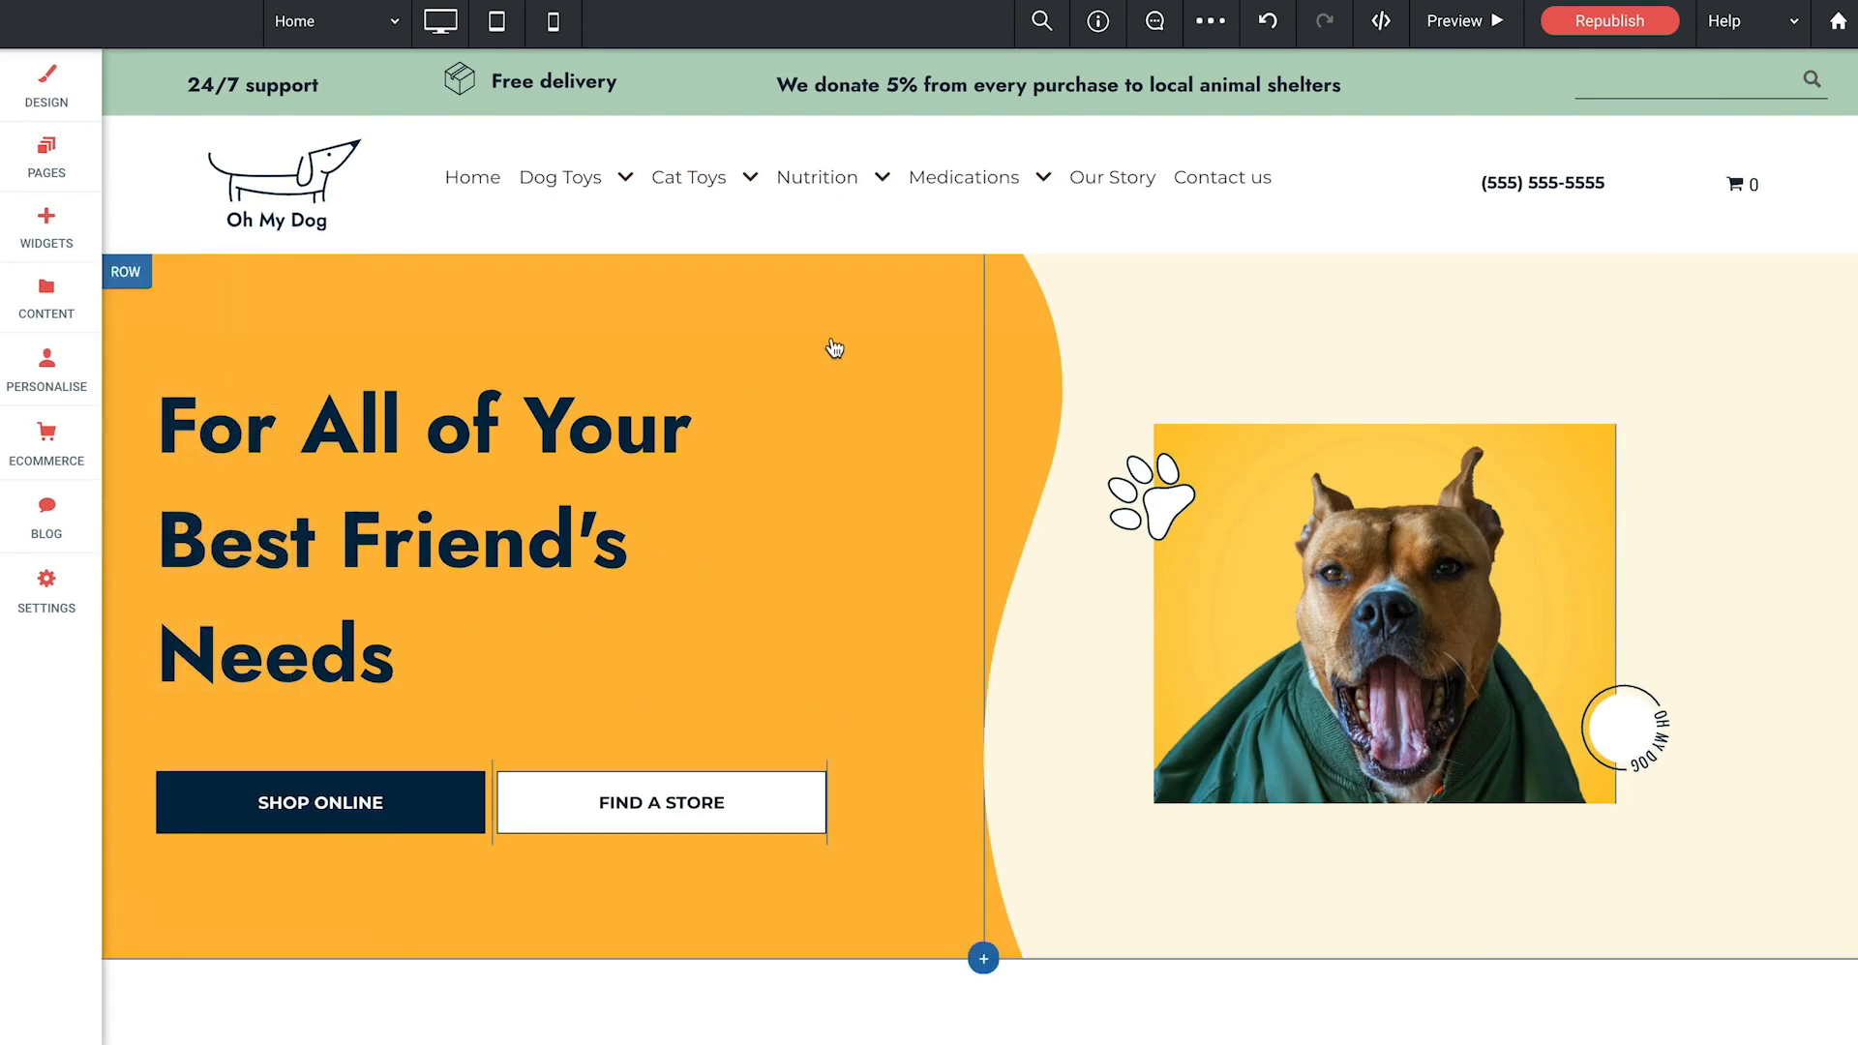
Step: Center the mega menu's items in the top-level container styling and close the design settings
left_click(779, 190)
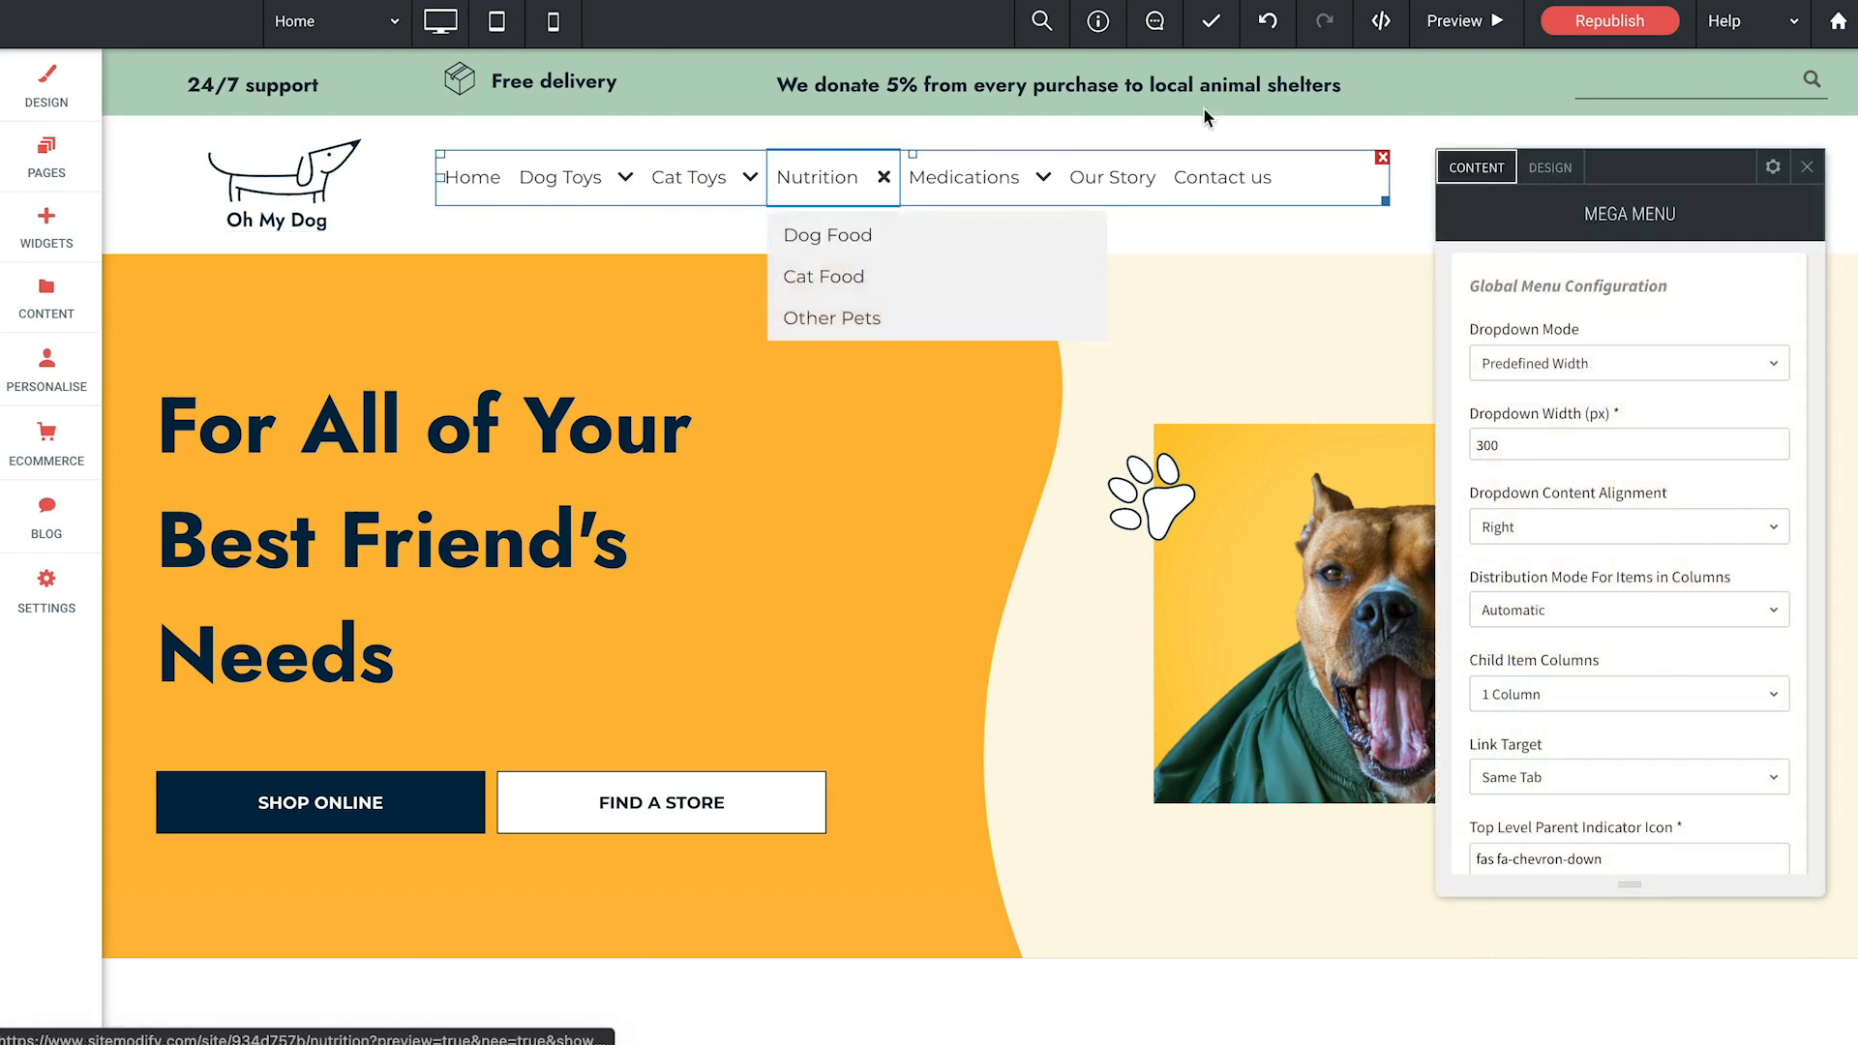
left_click_drag(1656, 173, 432, 281)
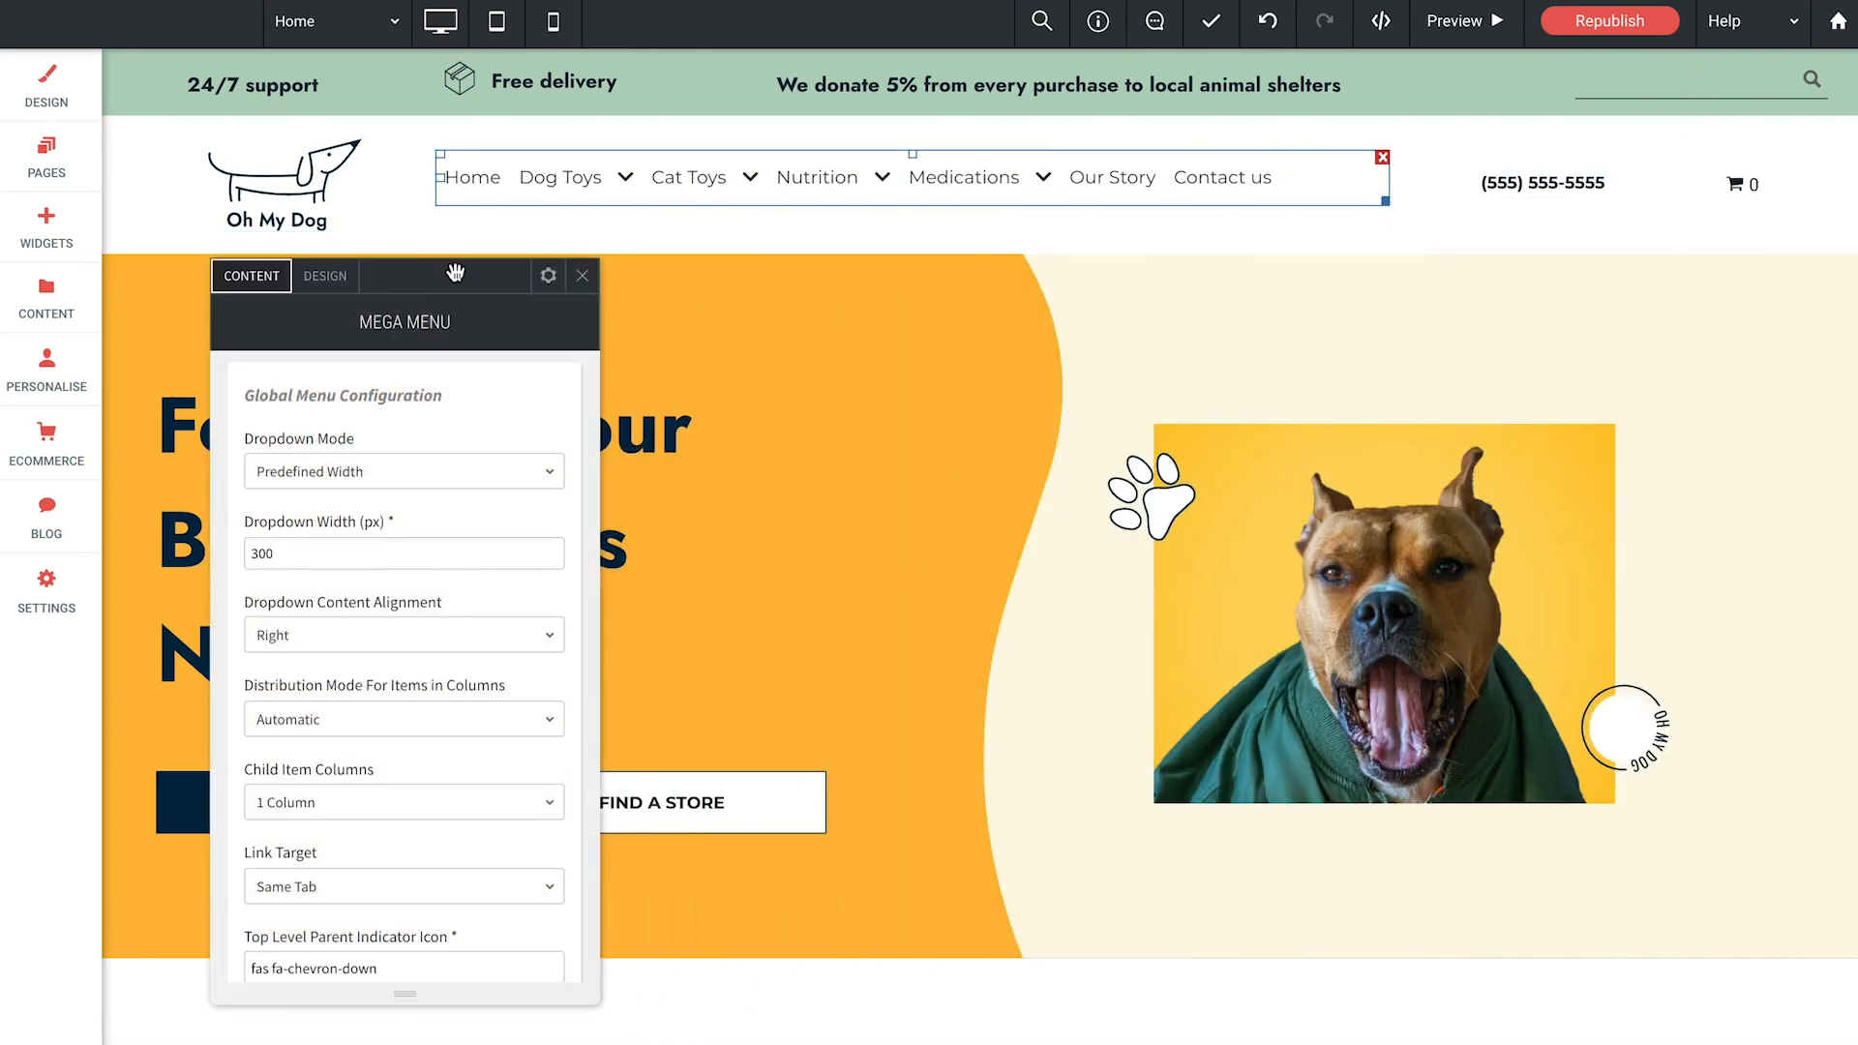
left_click(325, 278)
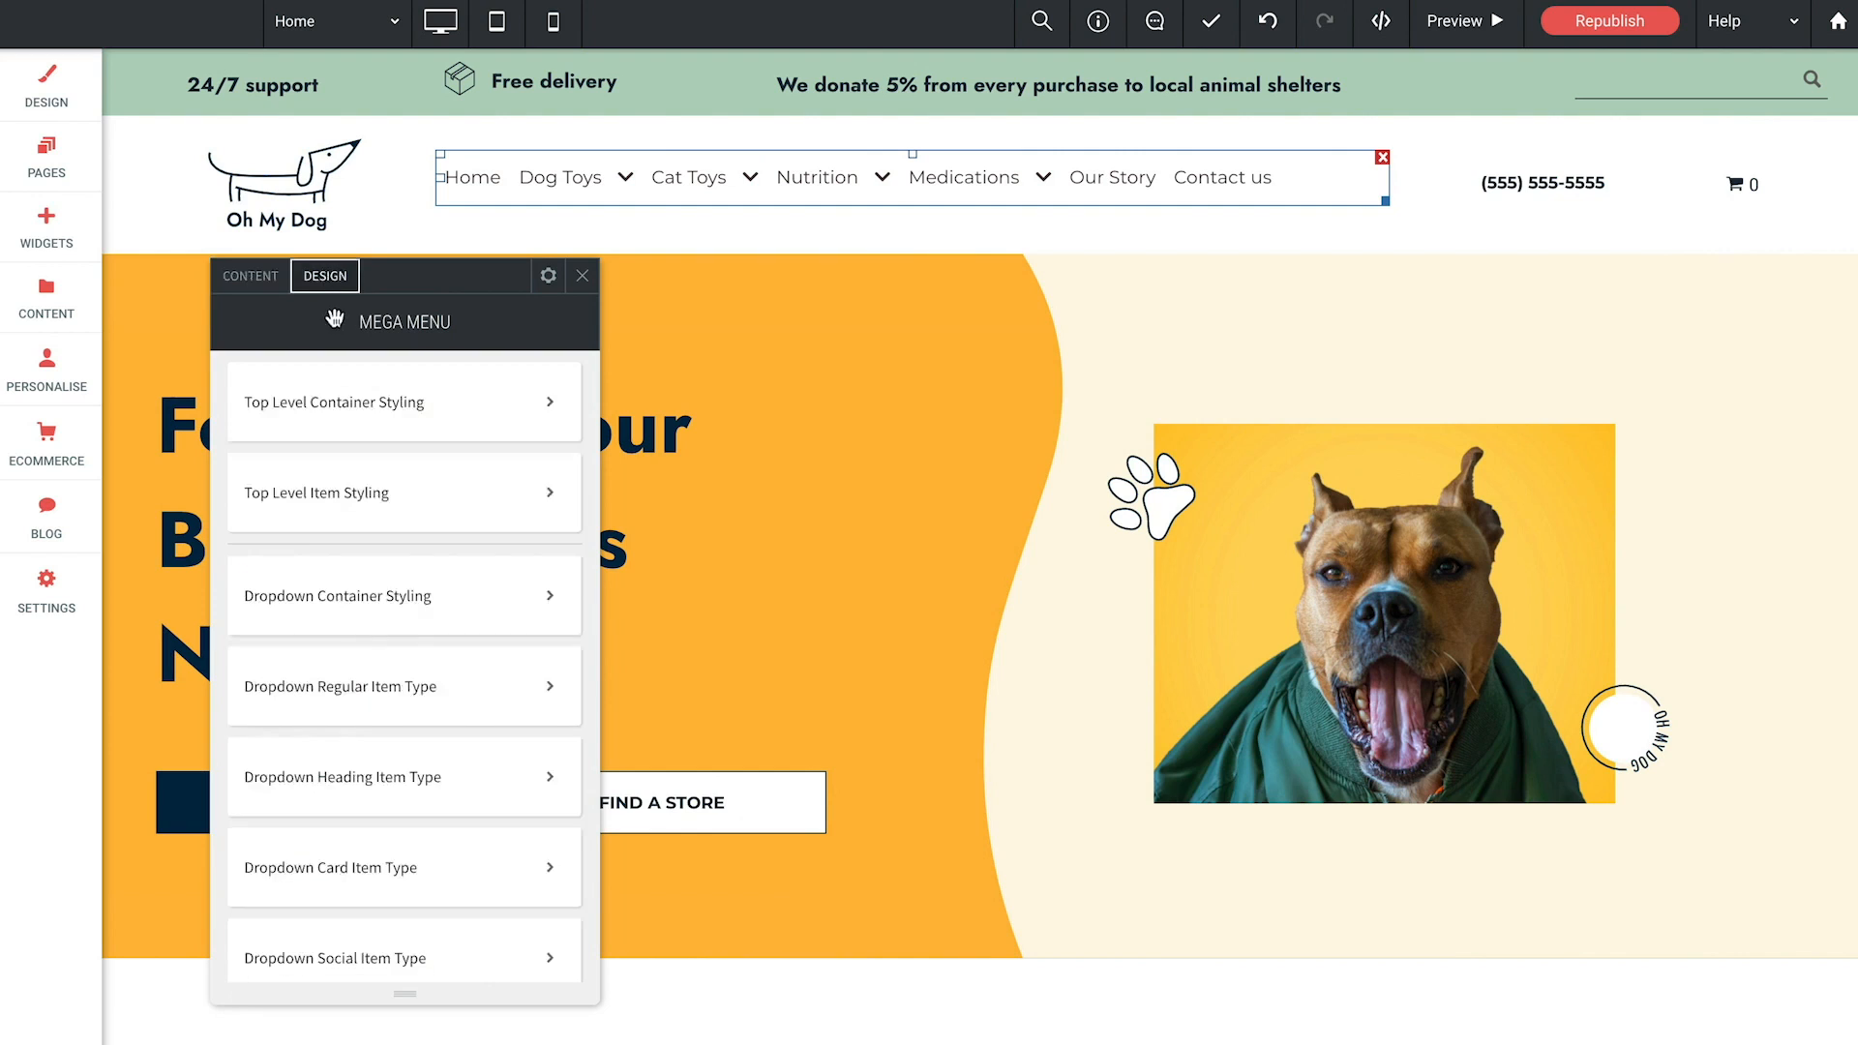
left_click(384, 412)
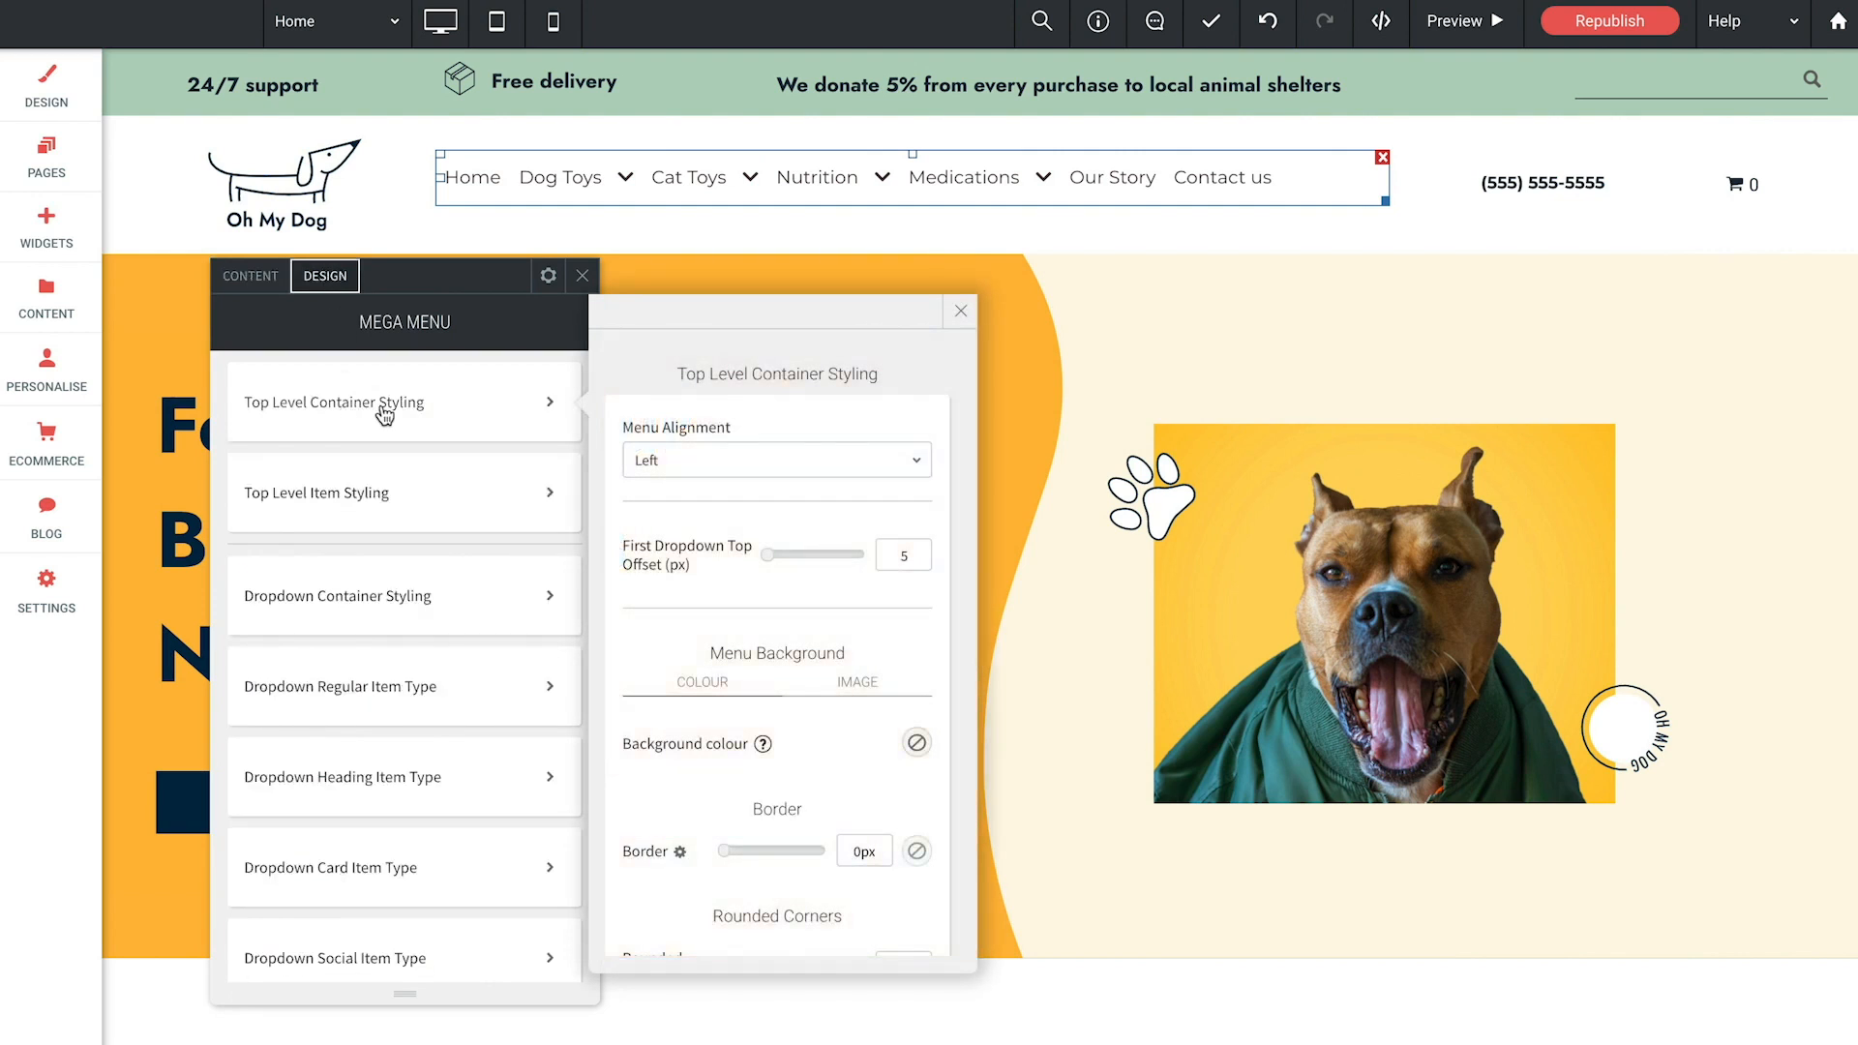
left_click(679, 460)
left_click(668, 533)
left_click(960, 312)
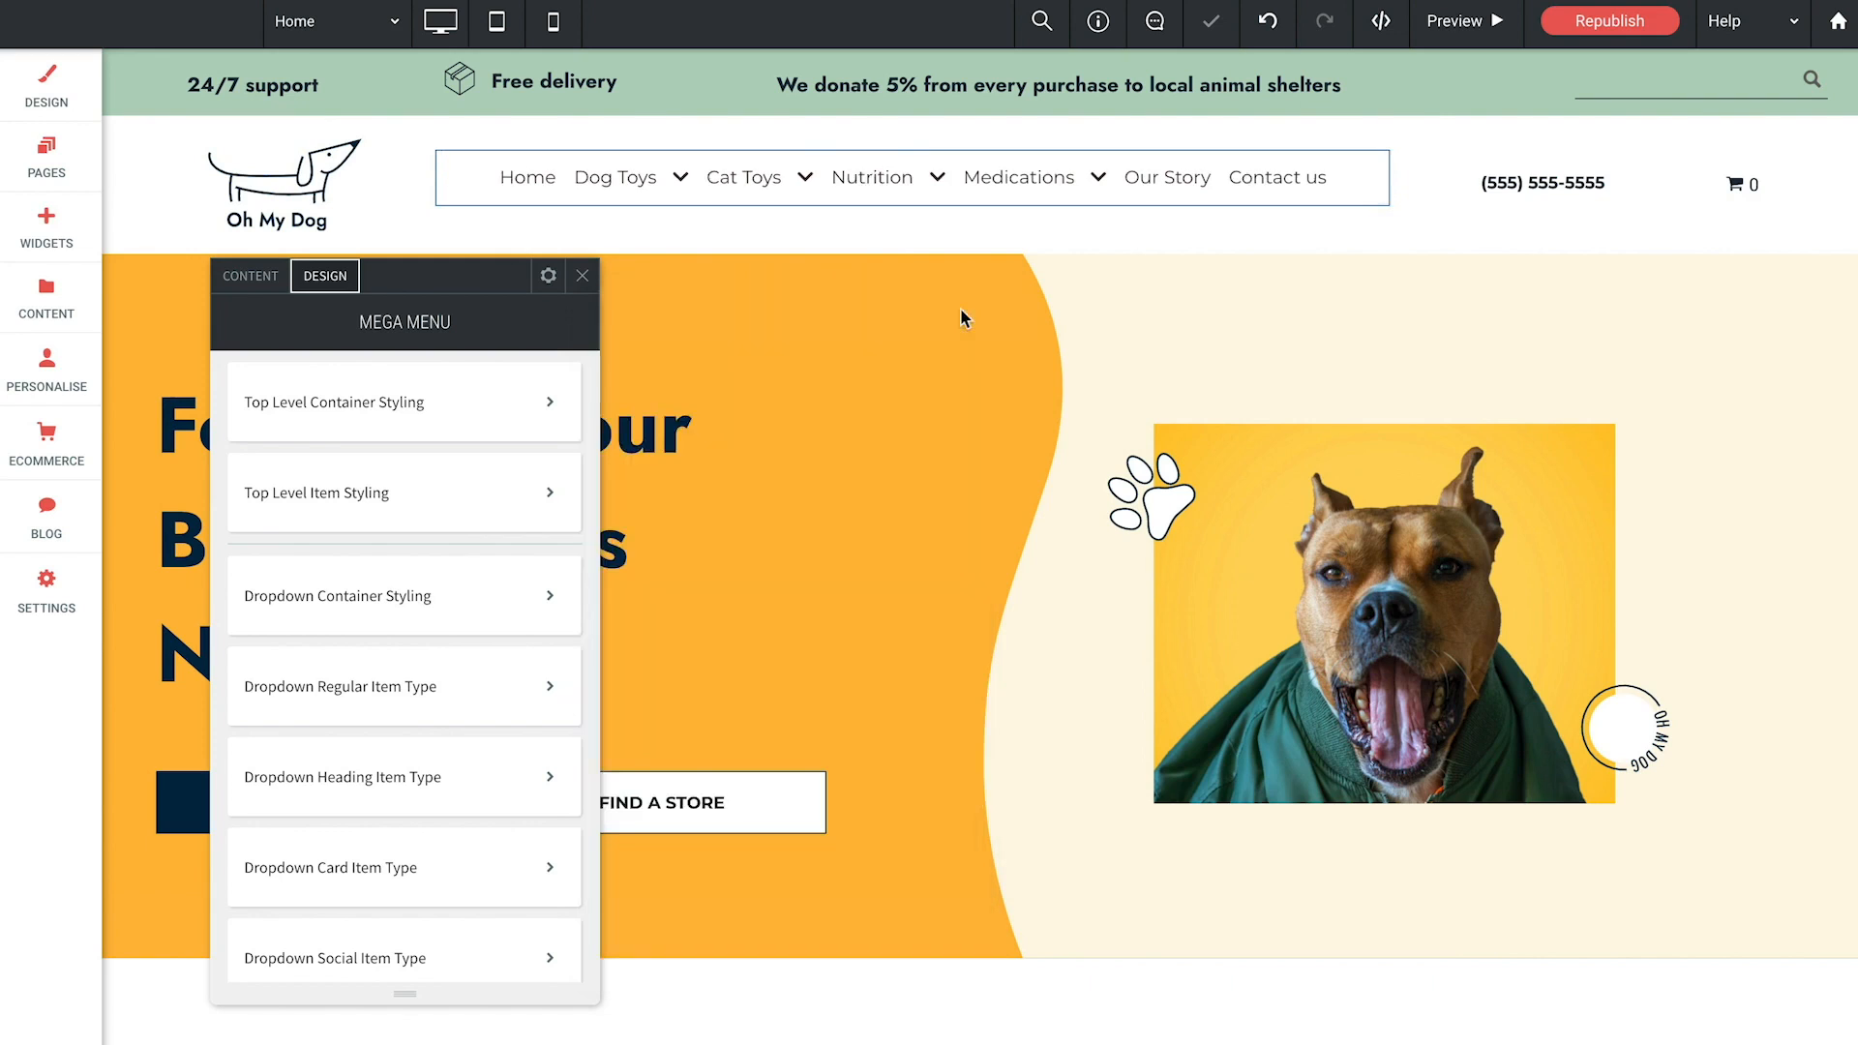
left_click(582, 275)
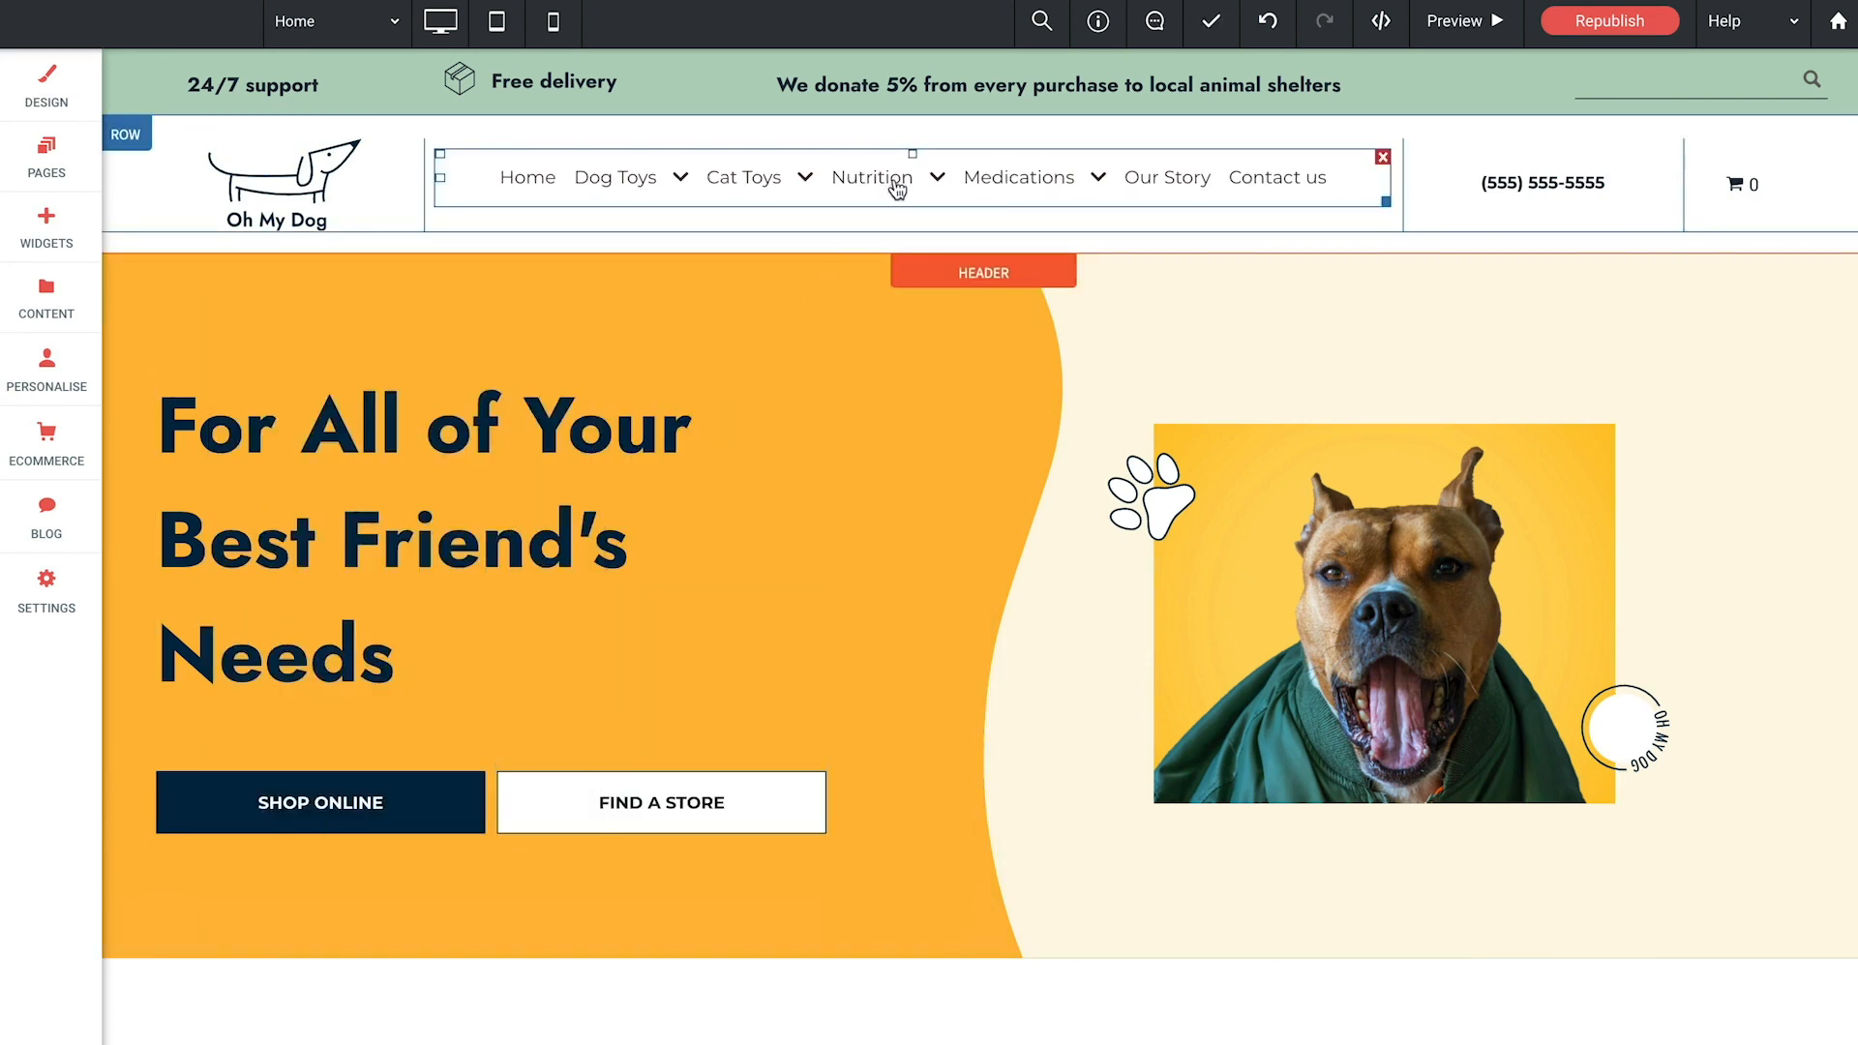
Step: Open the mega menu's content settings and review the dropdown mode options against the Cat Toys dropdown, keeping Predefined Width
left_click(897, 188)
left_click_drag(1666, 160, 414, 208)
scroll(410, 315, "down", 1)
scroll(410, 315, "up", 1)
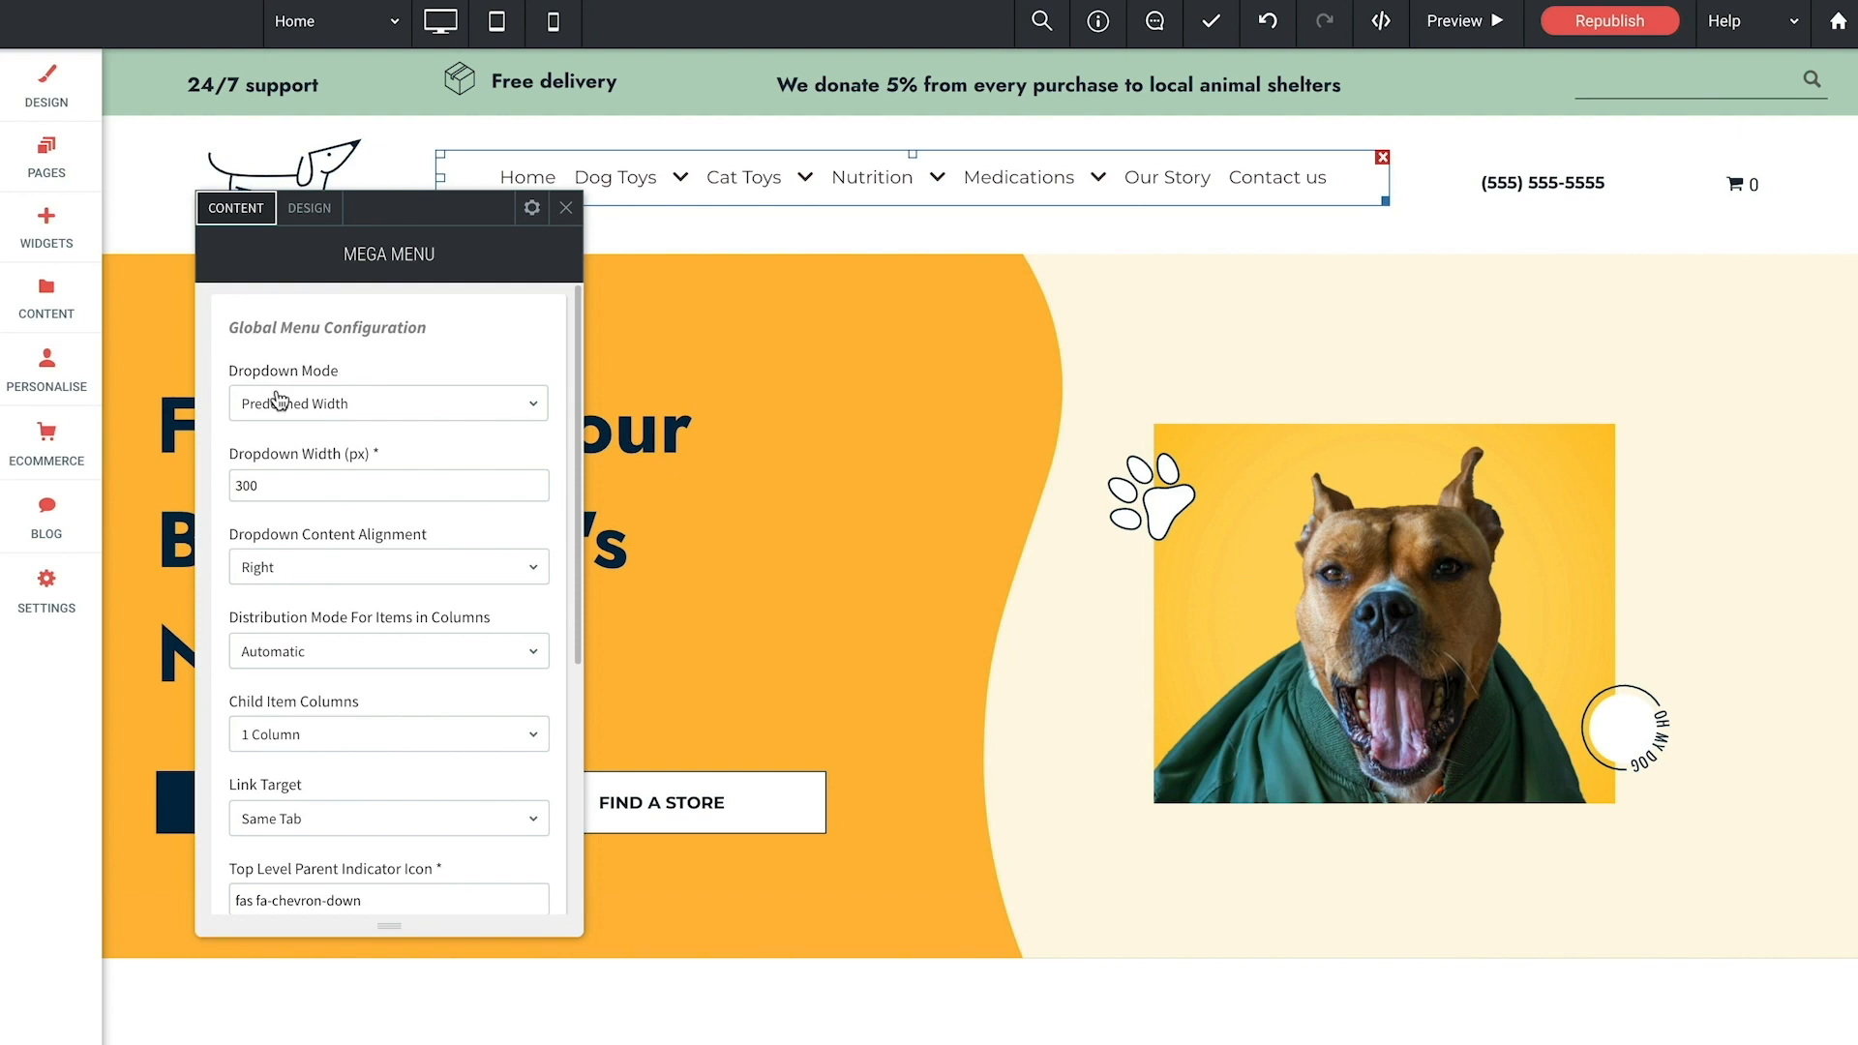
left_click(322, 401)
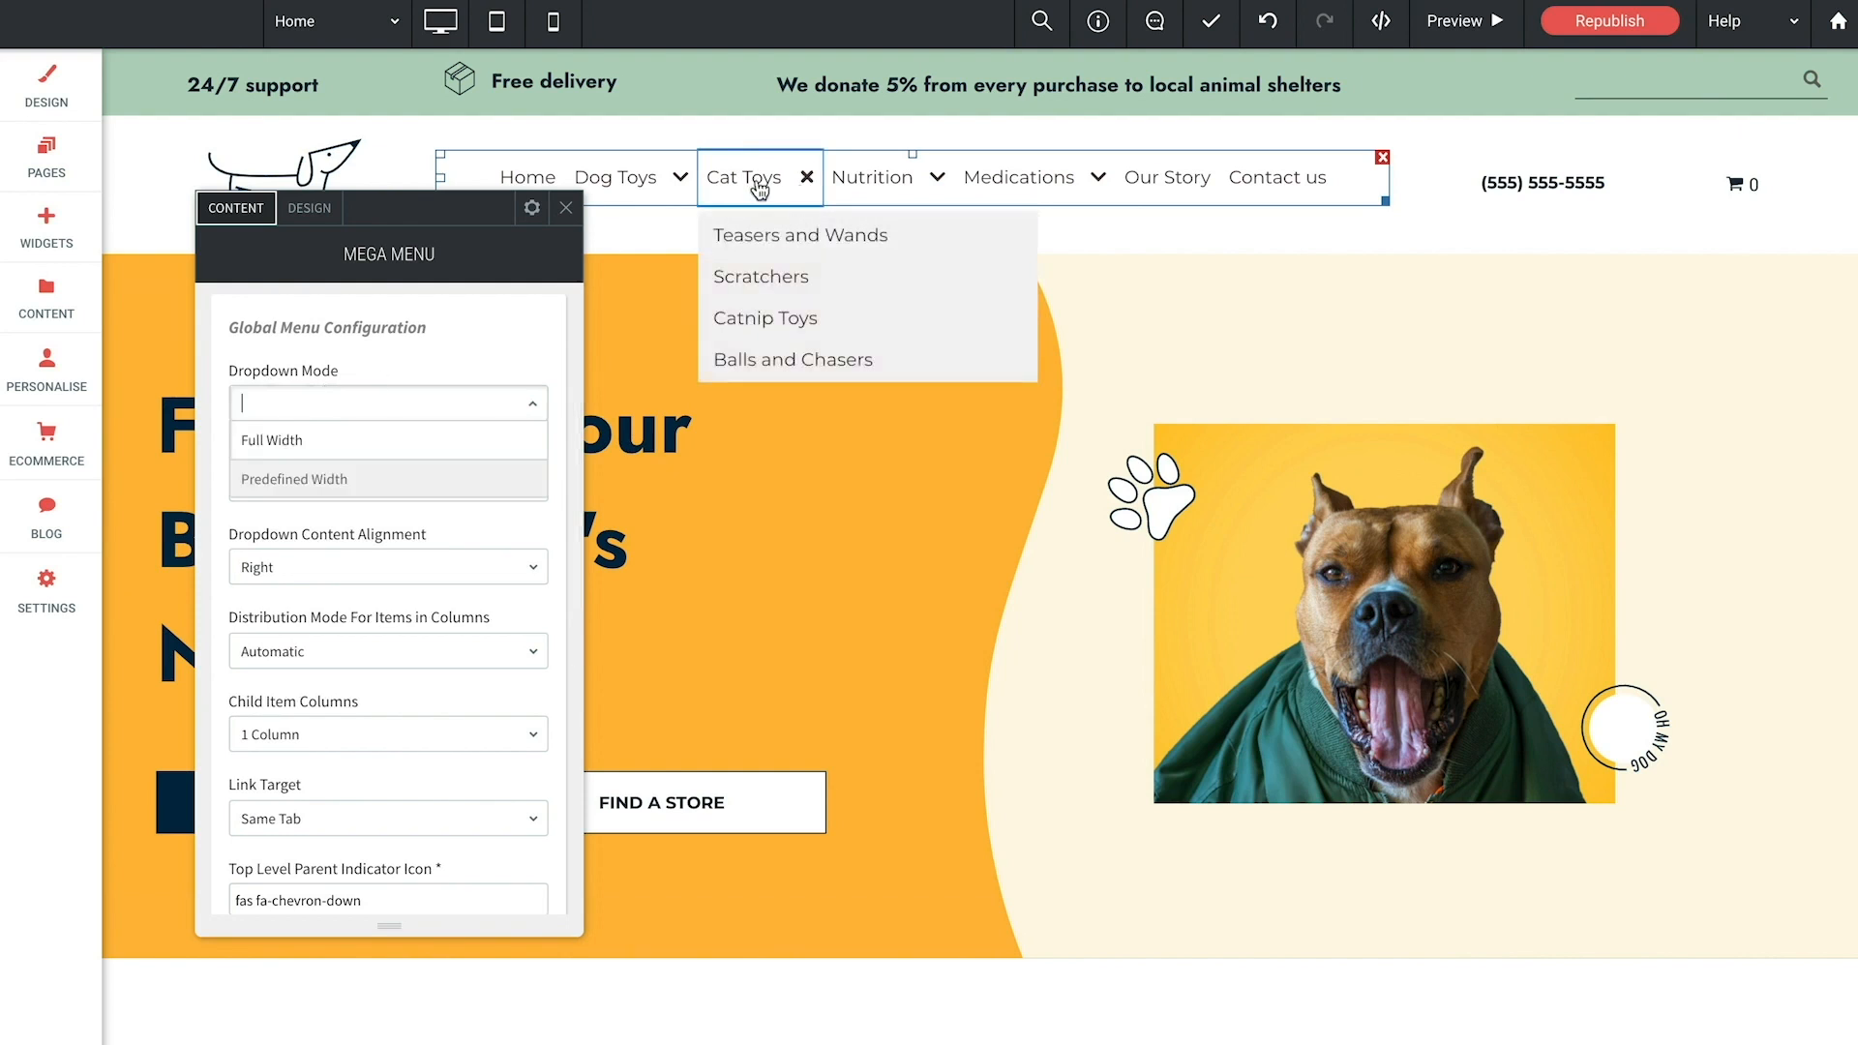
mouse_move(758, 208)
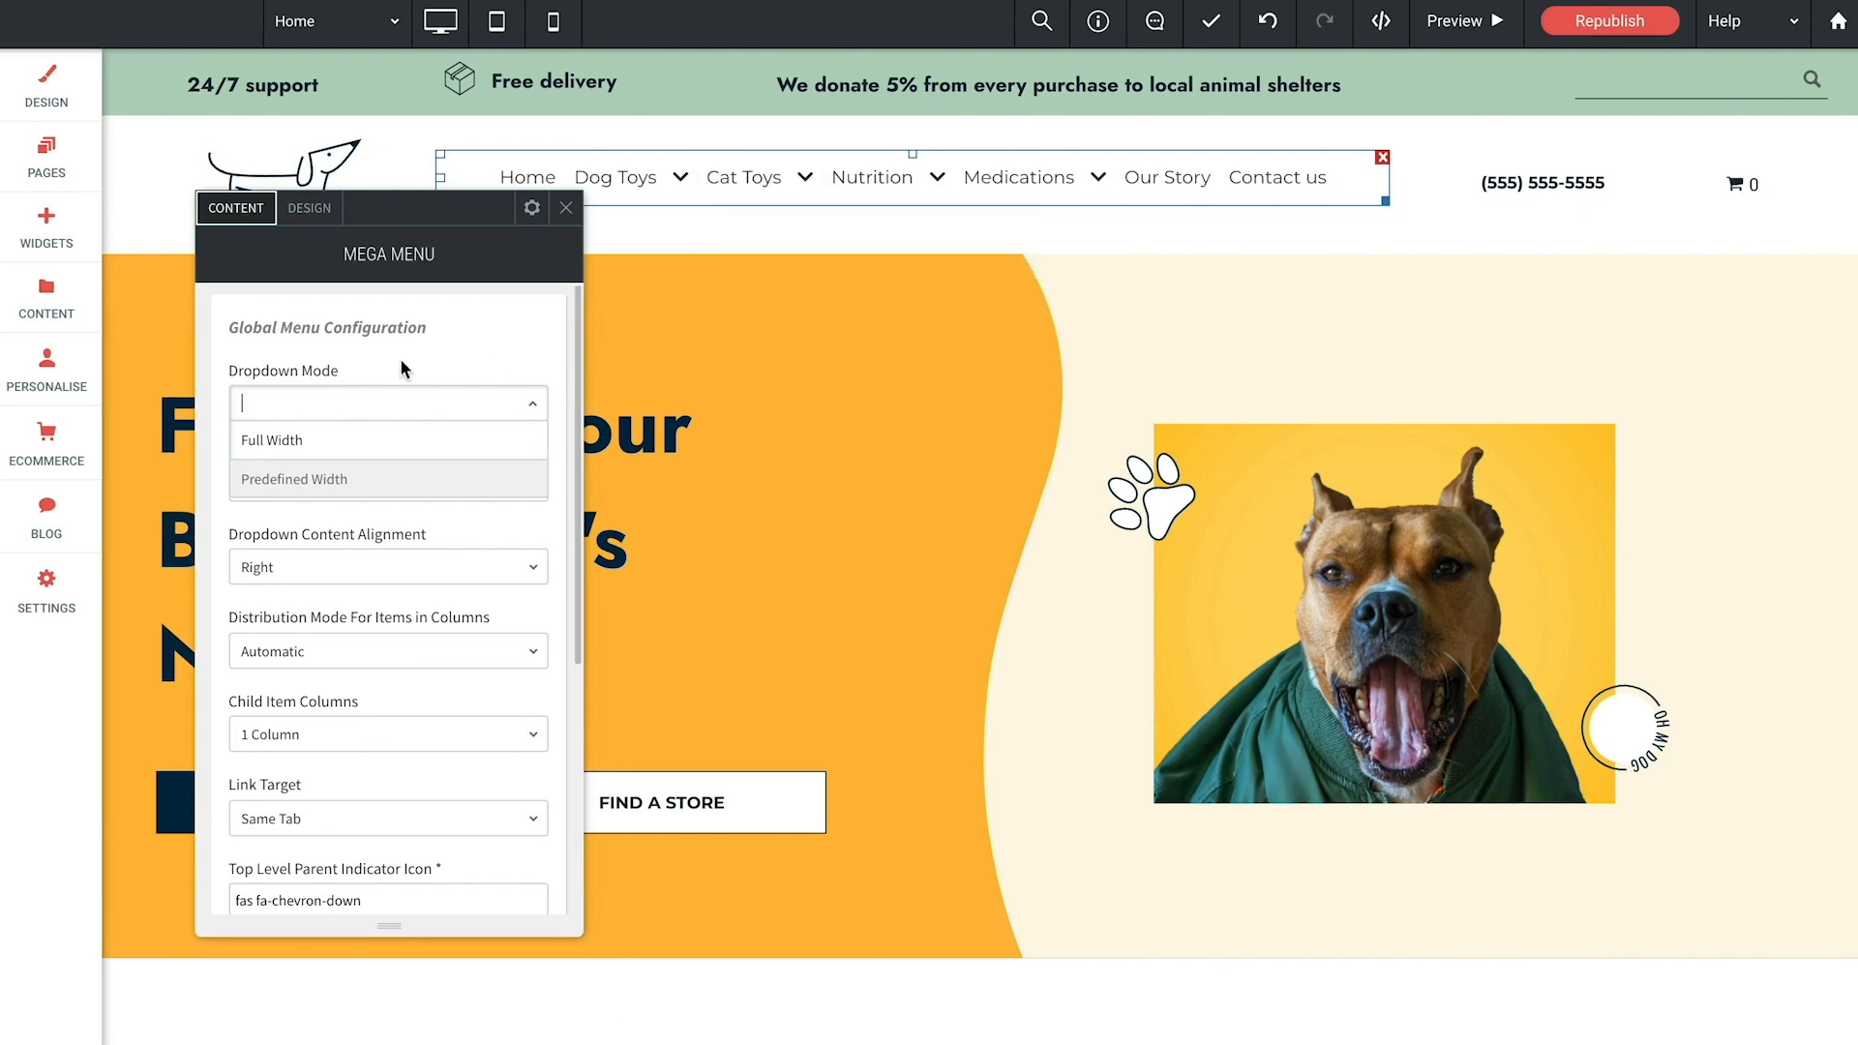
left_click(301, 470)
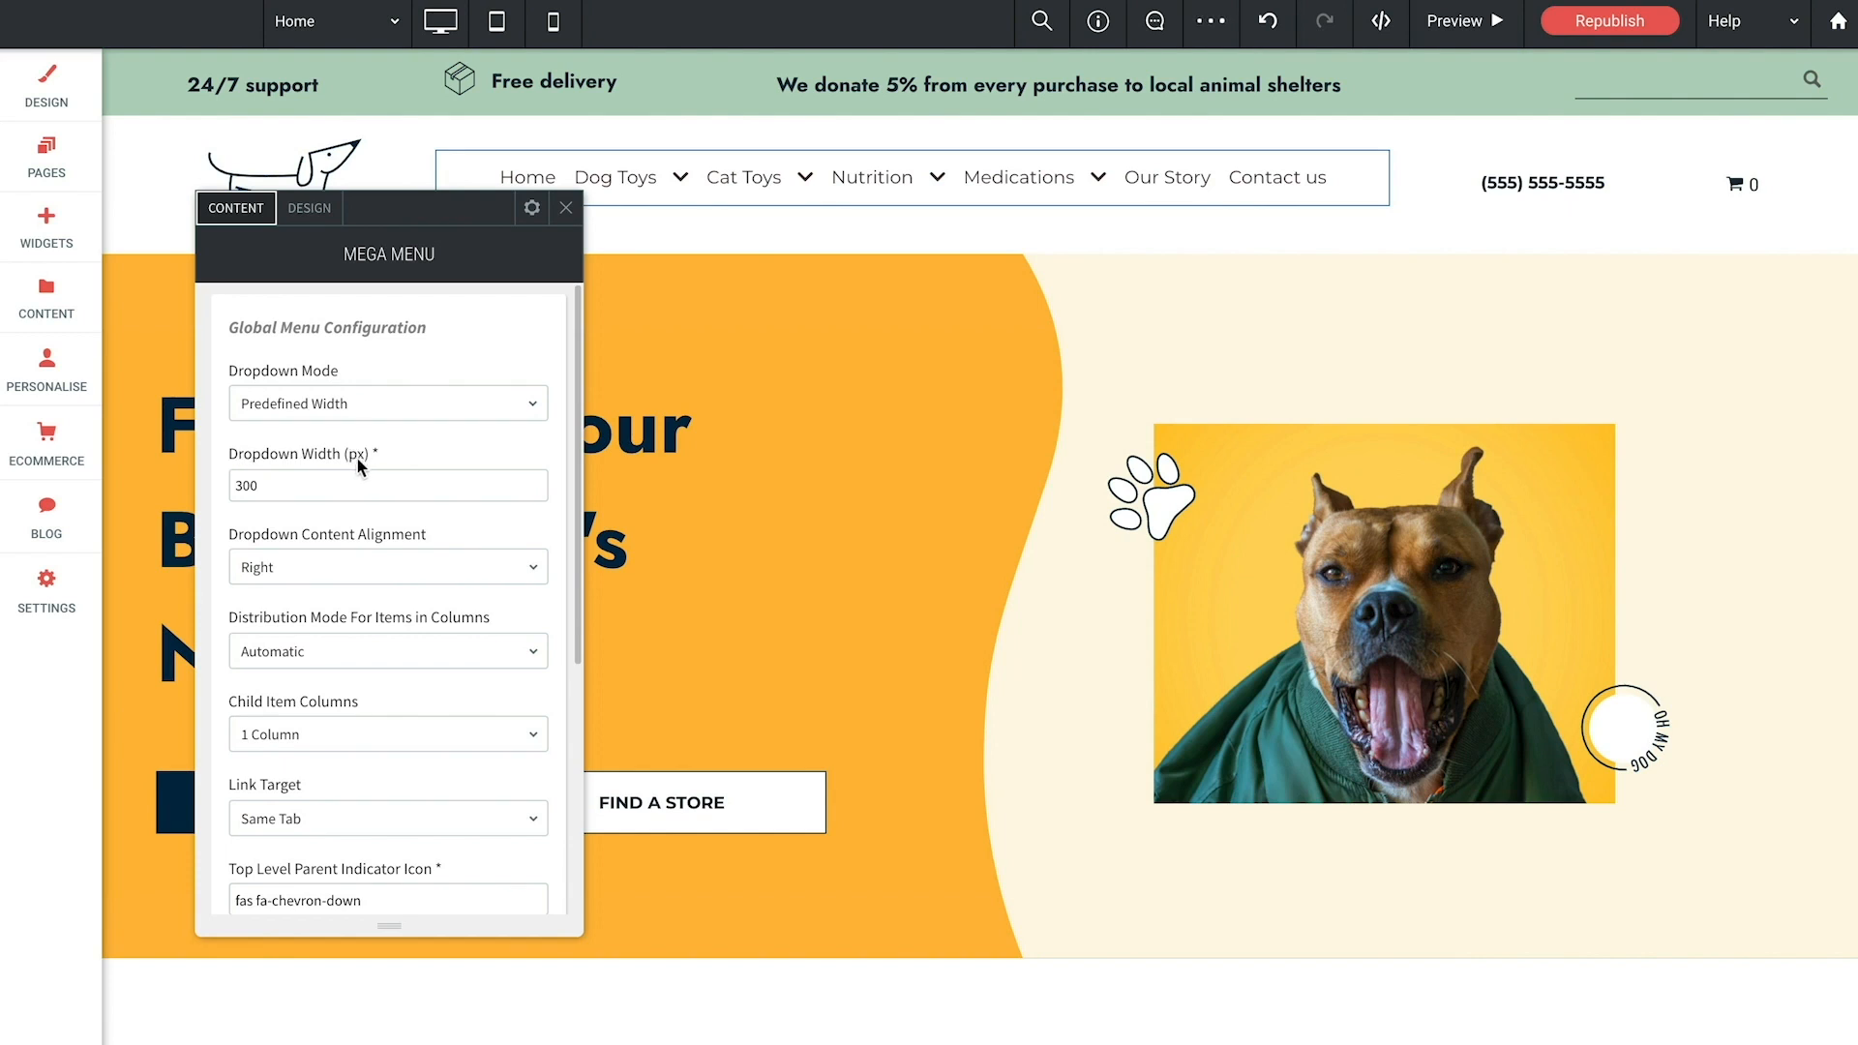
Step: Review the mega menu's dropdown width setting and the available dropdown content alignment options without changing them
left_click_drag(240, 486, 277, 486)
left_click(378, 527)
left_click(378, 579)
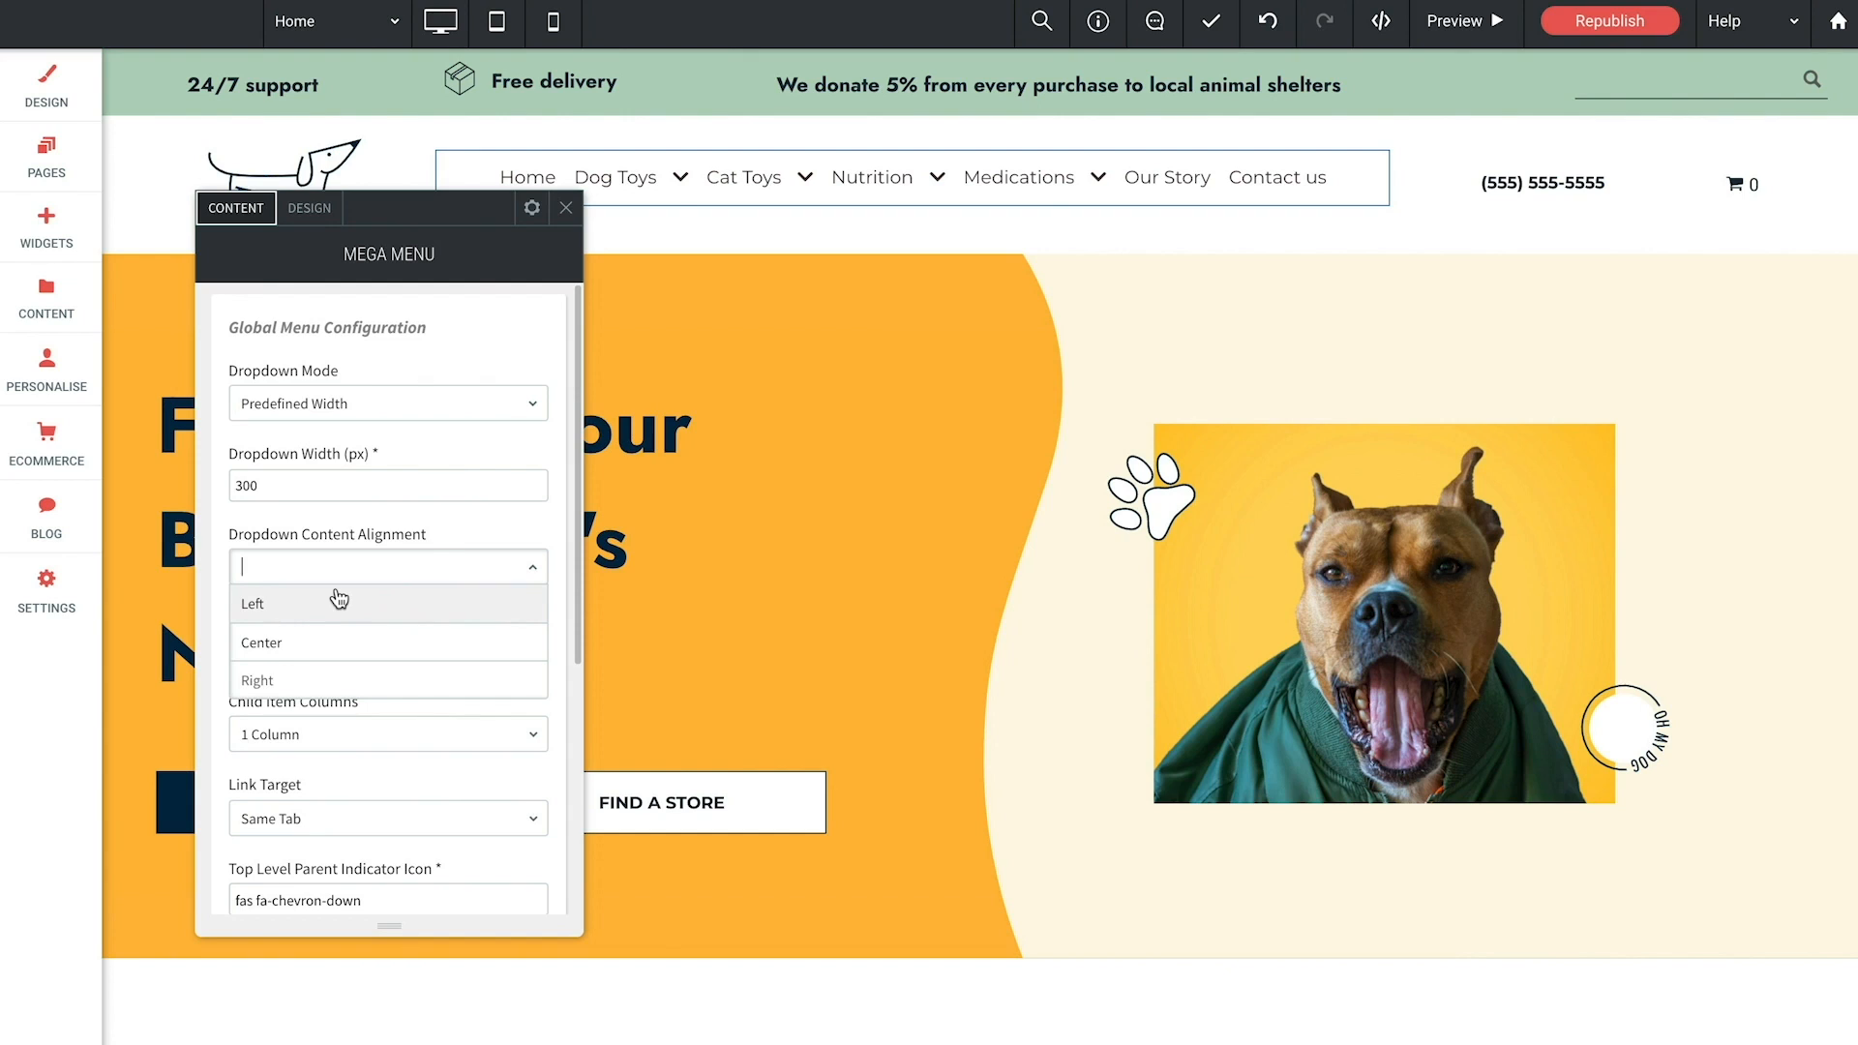
left_click(463, 526)
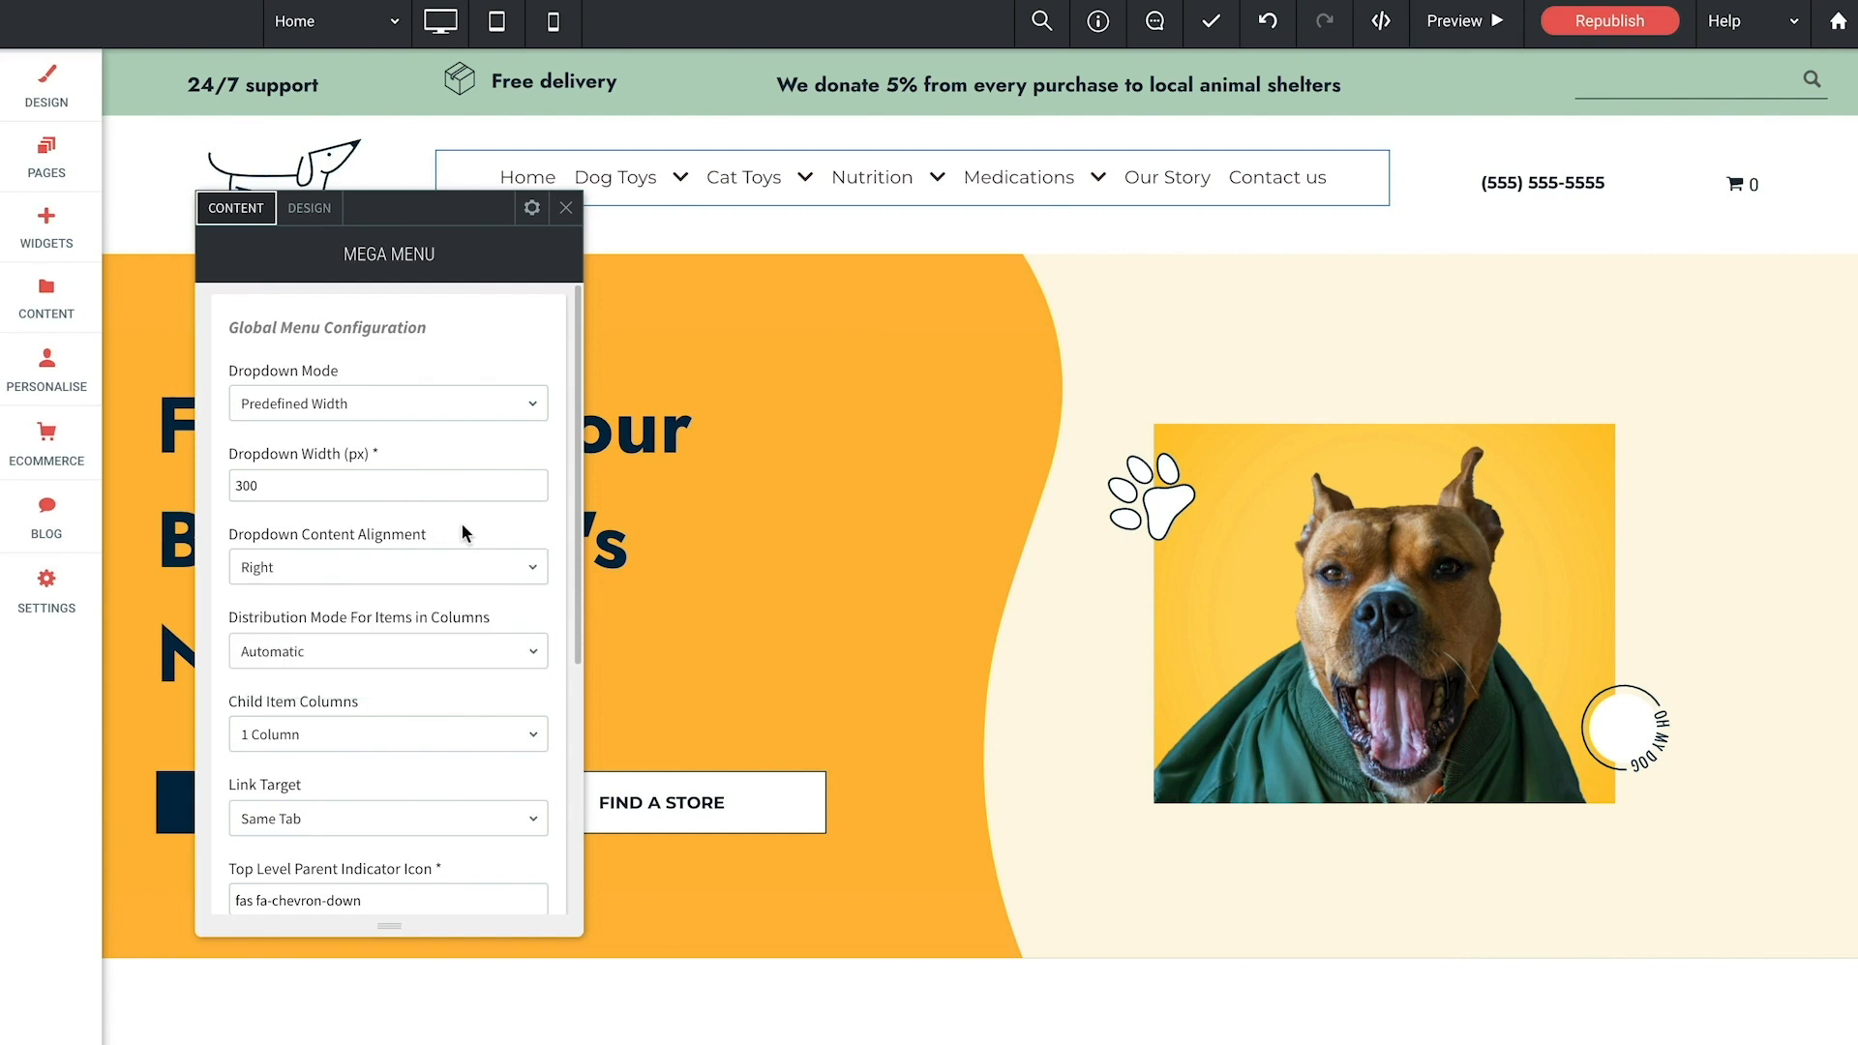
Step: View the distribution mode options for items in columns, leaving the setting on Automatic
scroll(216, 609, "down", 2)
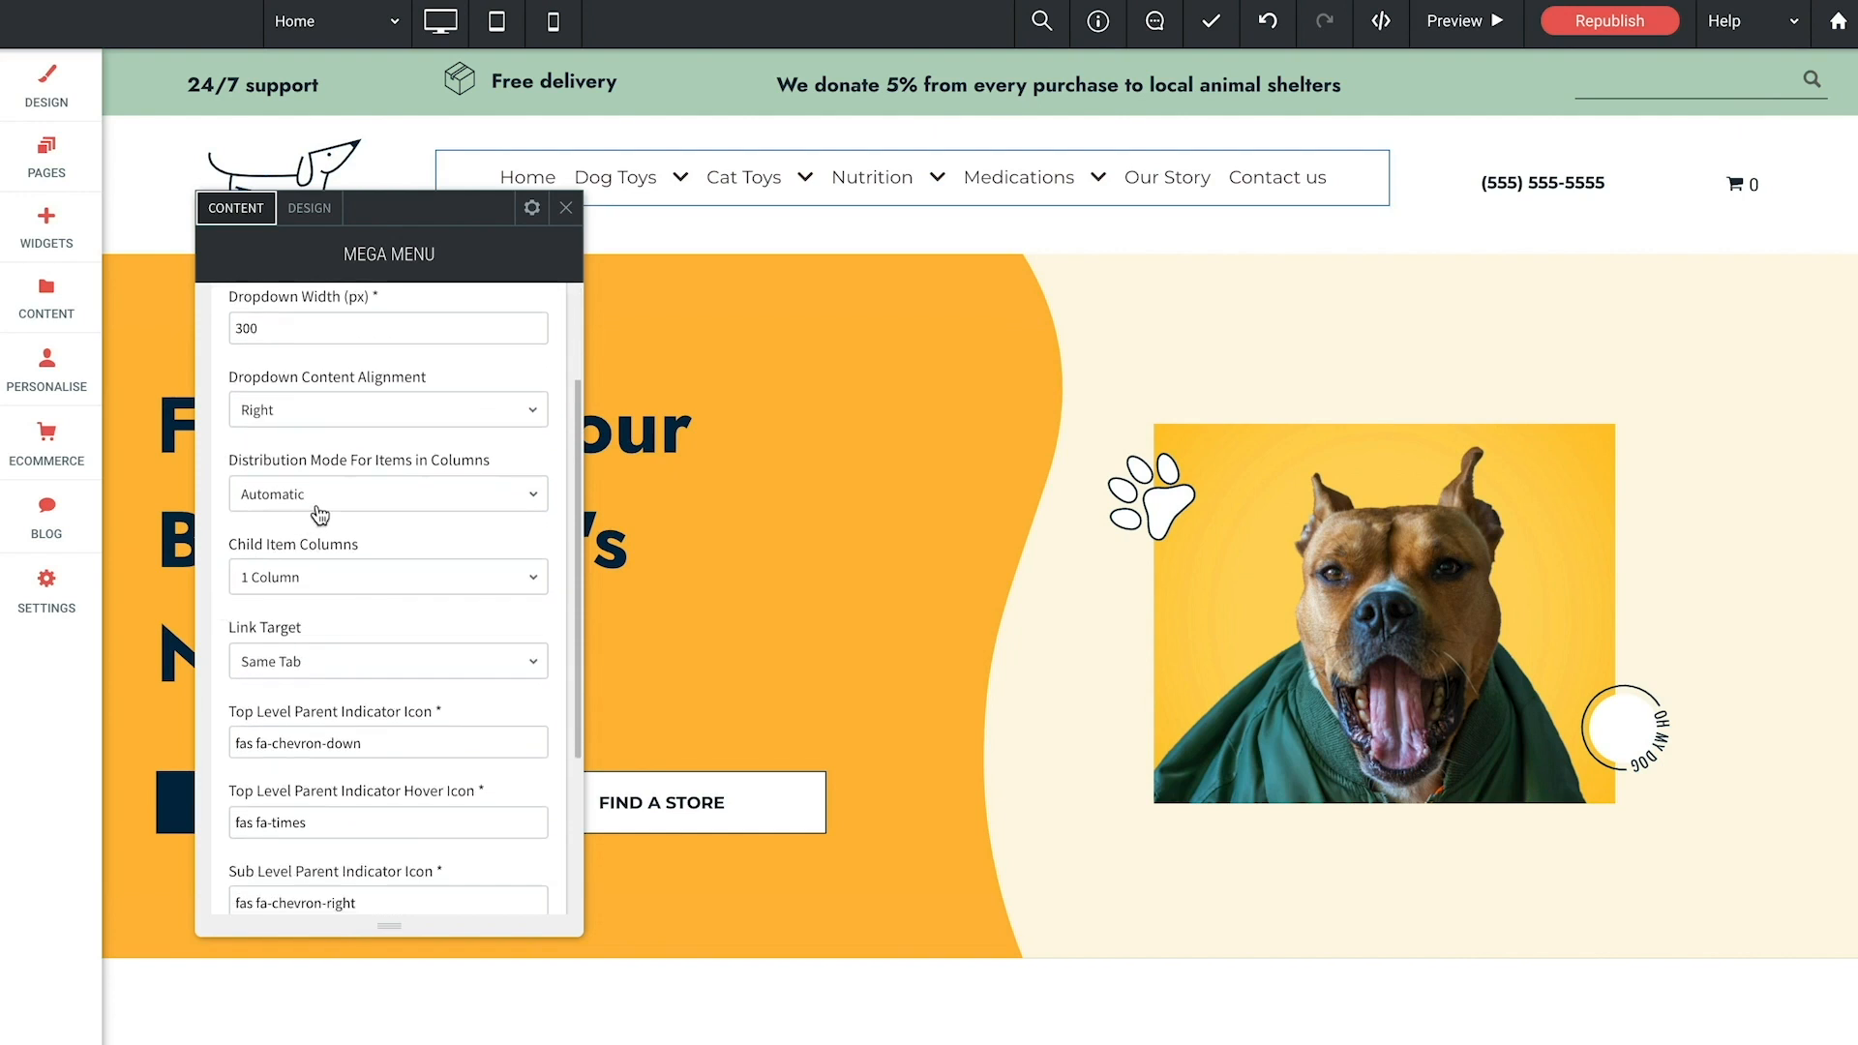
left_click(382, 497)
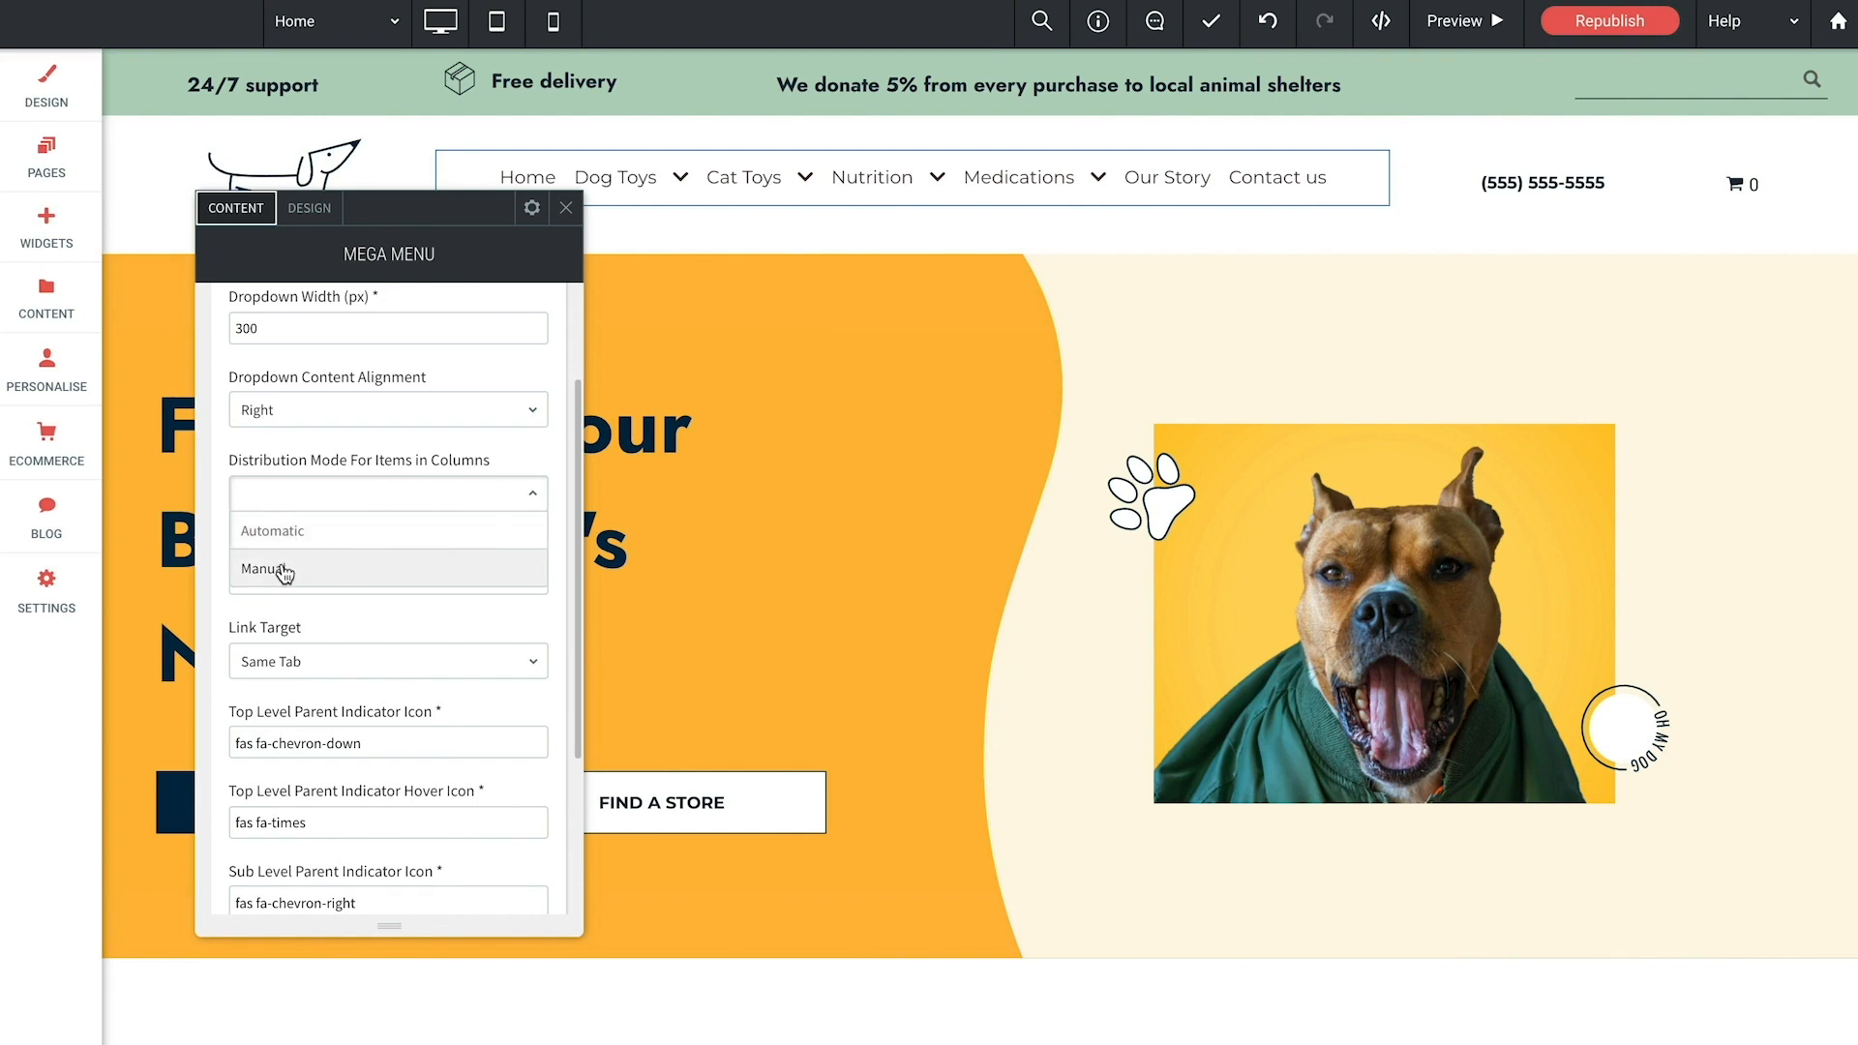
left_click(338, 447)
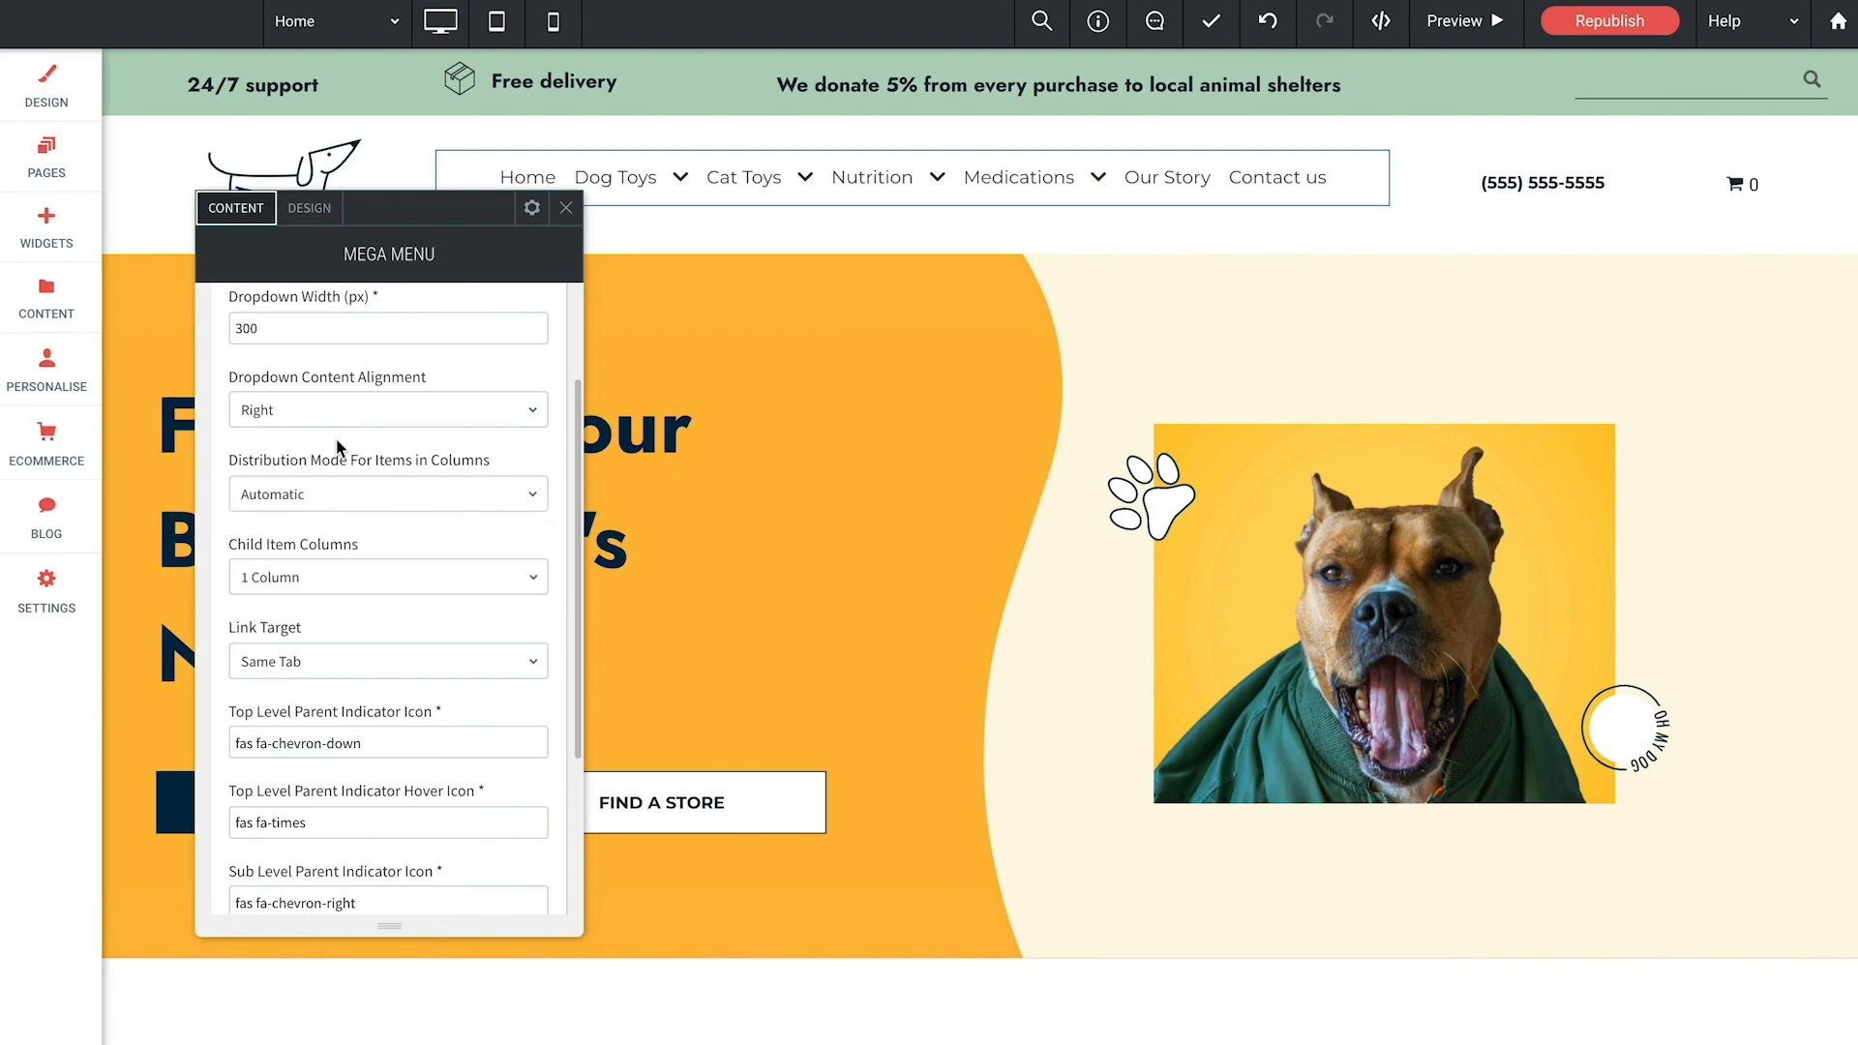
Step: Review the distribution mode and child item column options in the global menu configuration, keeping Automatic and 1 Column
left_click(317, 494)
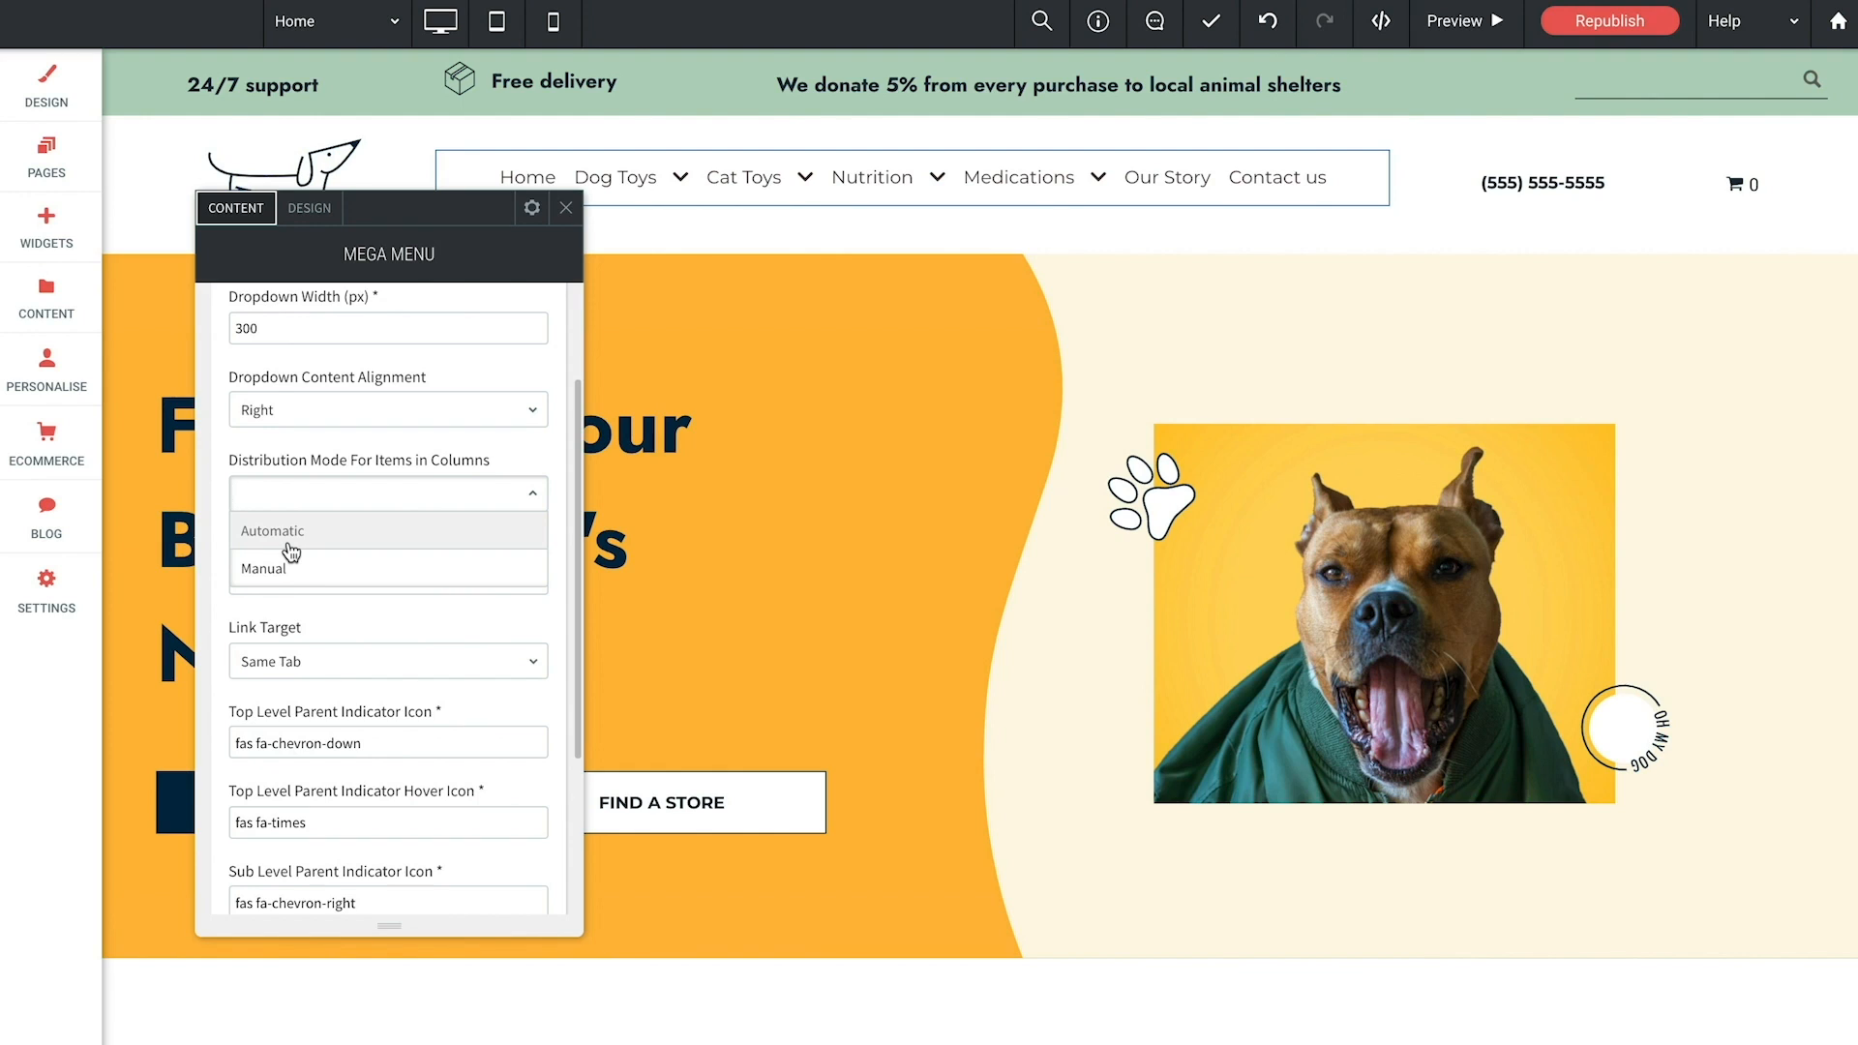
left_click(342, 437)
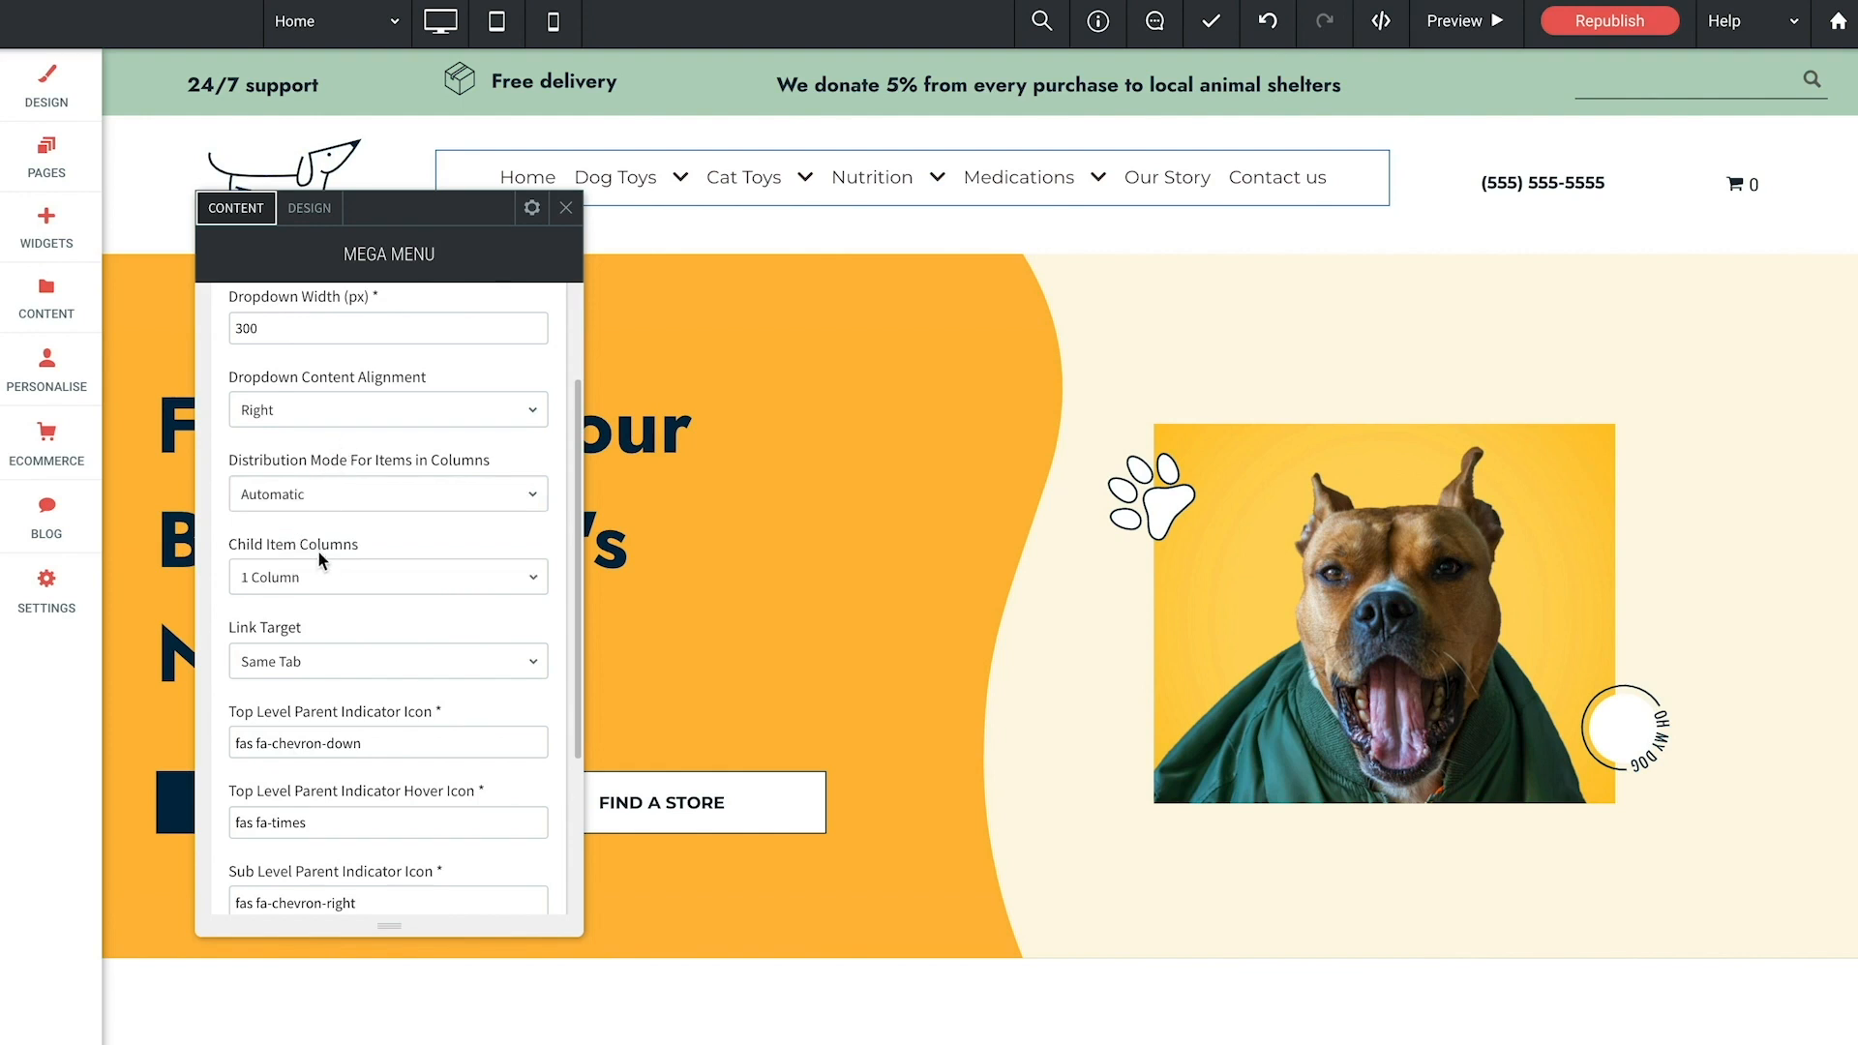
left_click(353, 581)
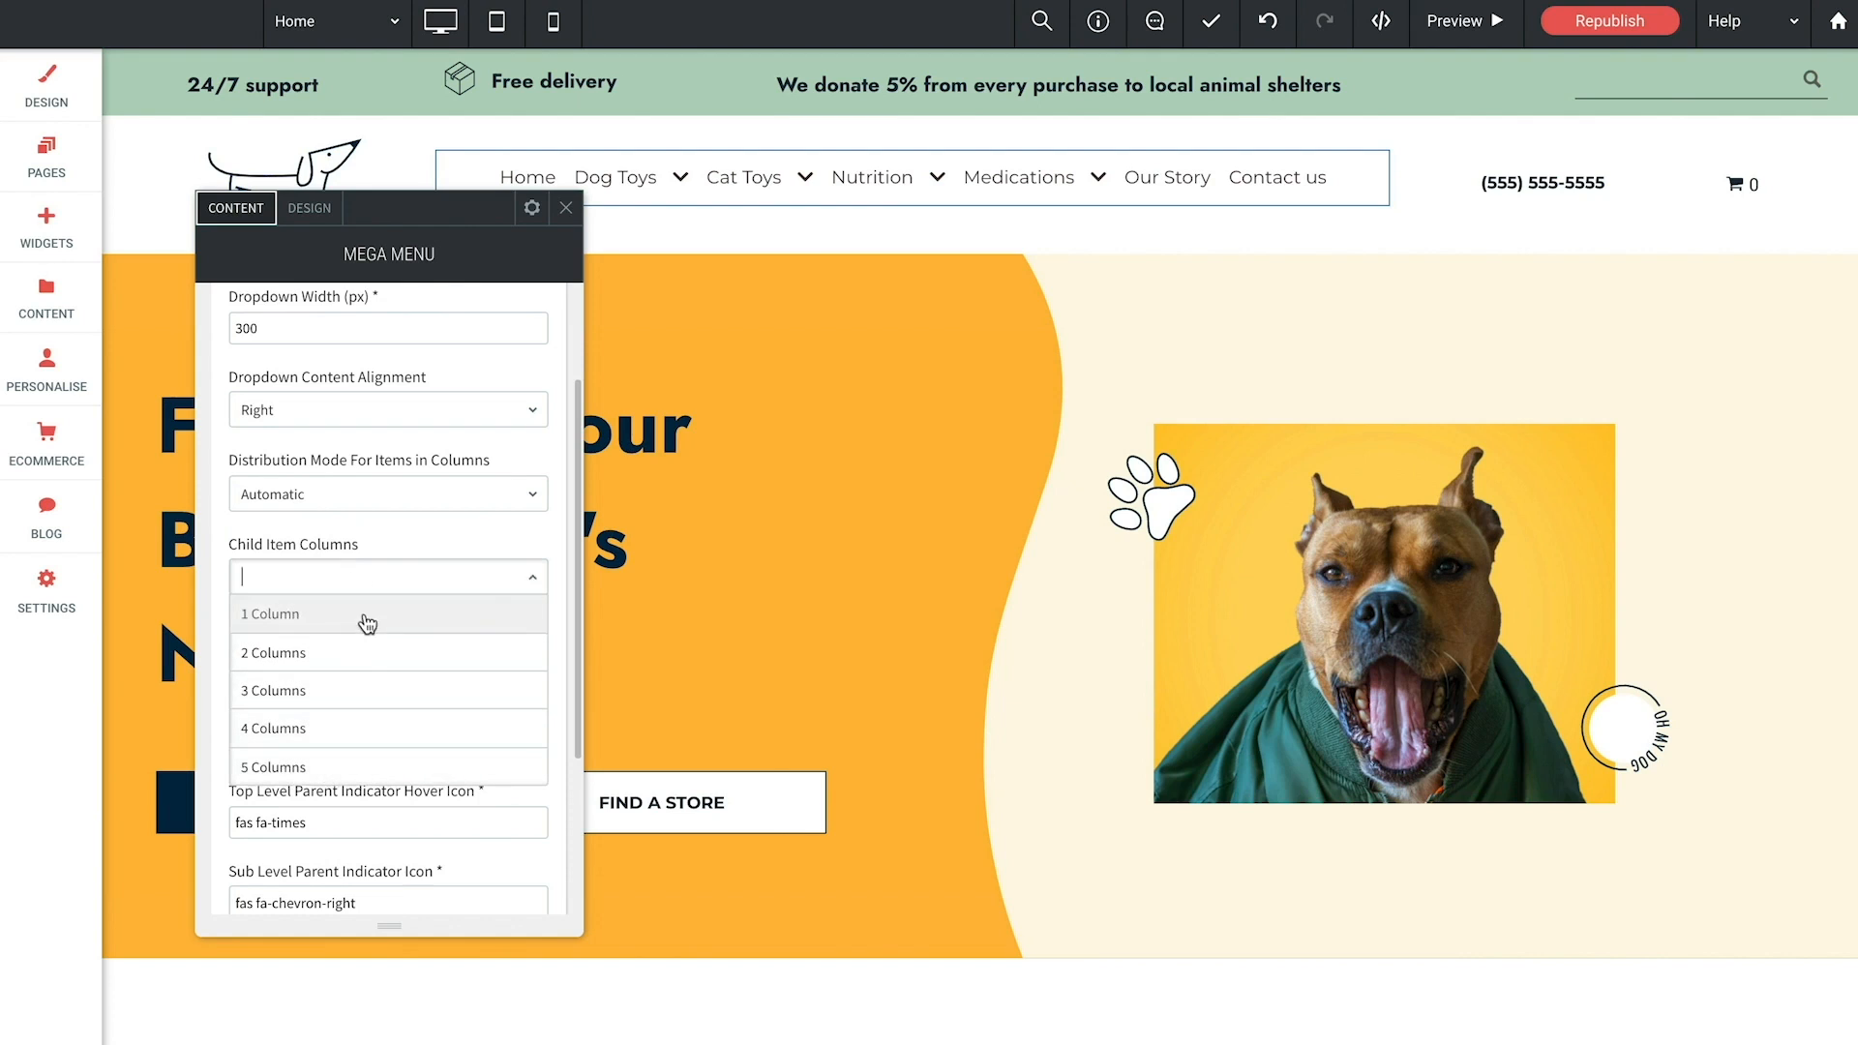
left_click(418, 537)
Step: Review the mega menu's link target options and keep Same Tab
scroll(386, 603, "down", 1)
left_click(343, 577)
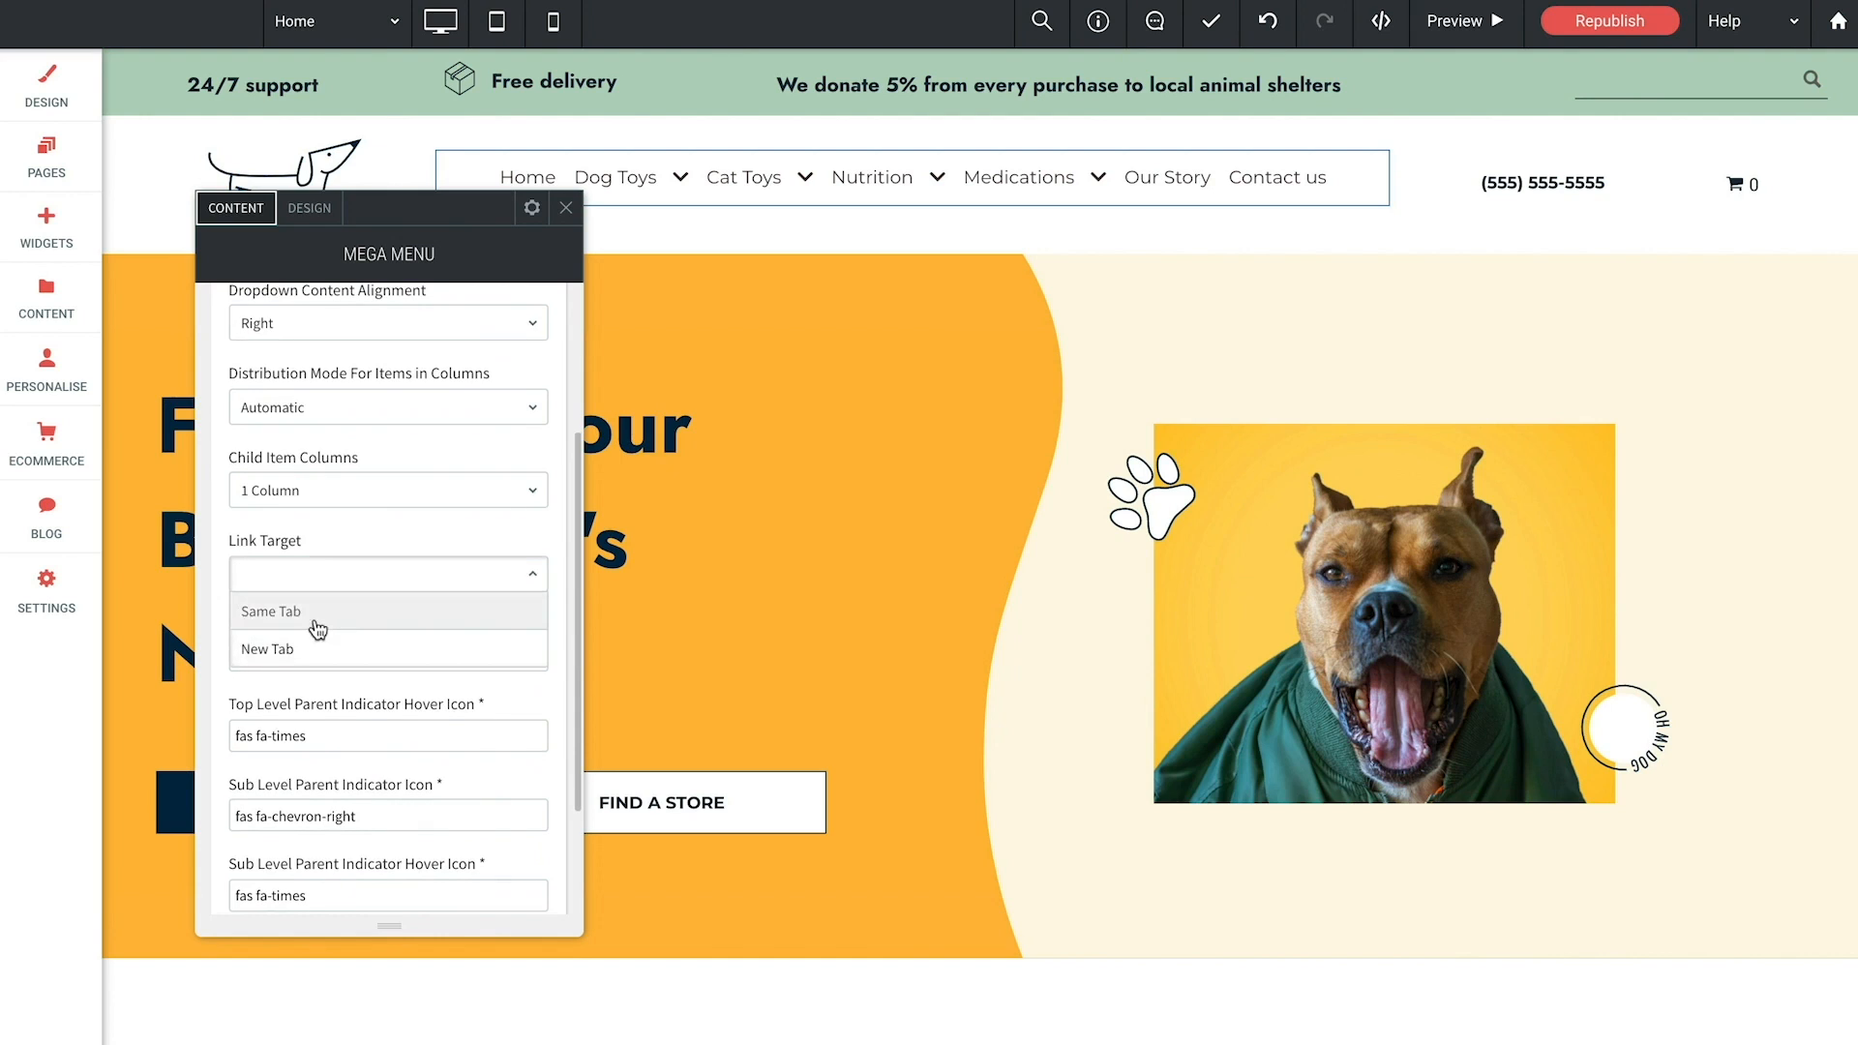
left_click(272, 615)
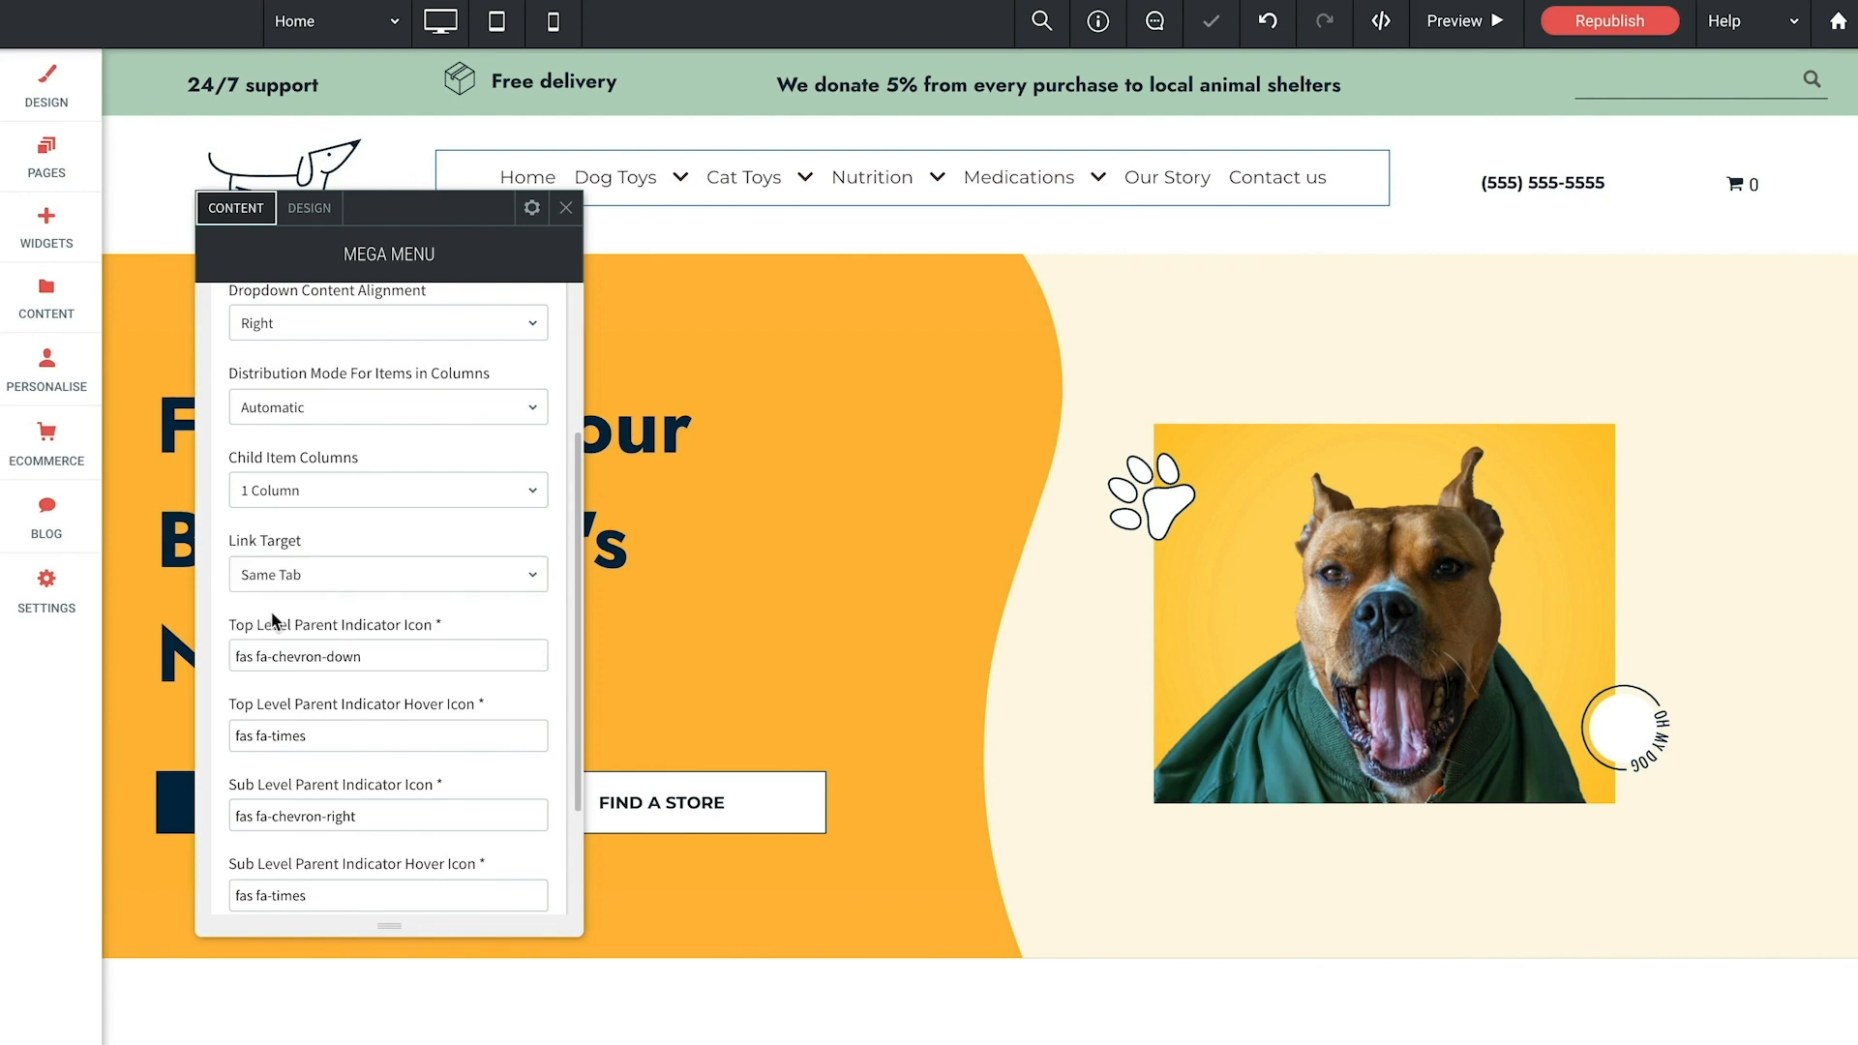
Step: Add a menu item override to the mega menu and open it to review its settings
scroll(433, 623, "down", 3)
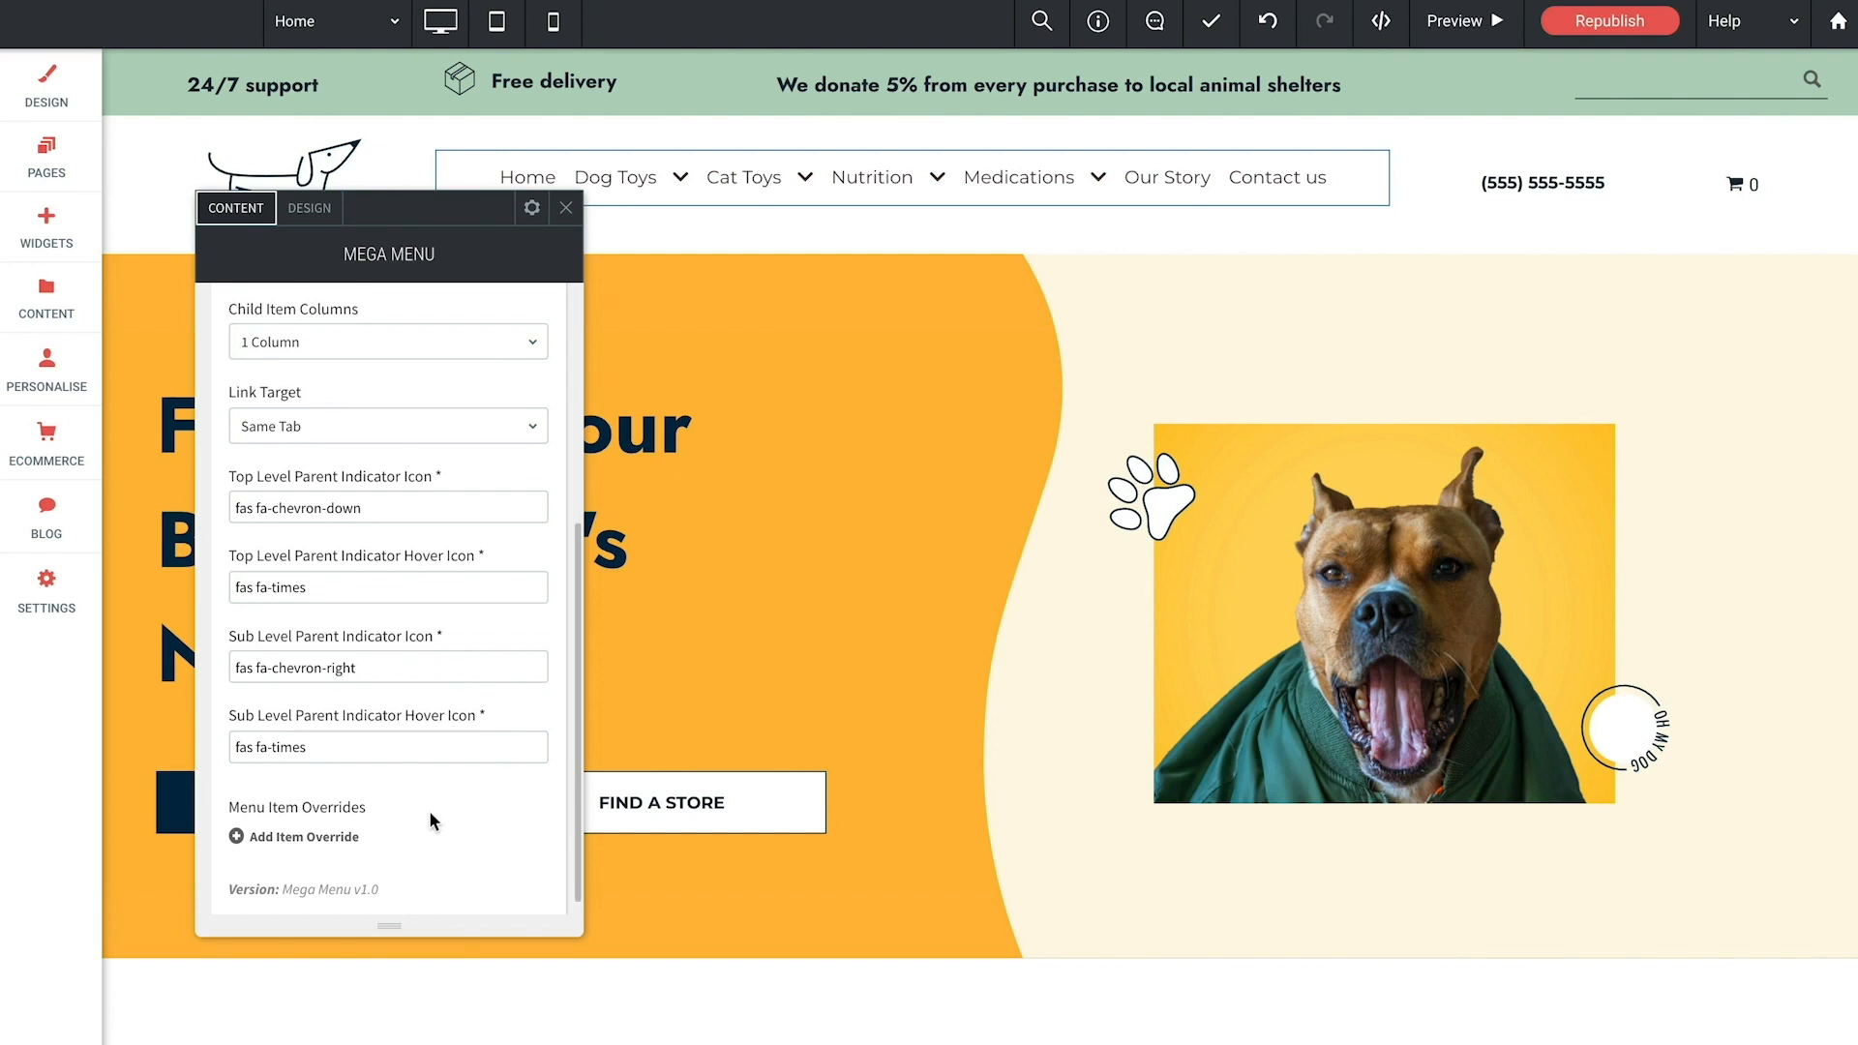
scroll(428, 810, "down", 1)
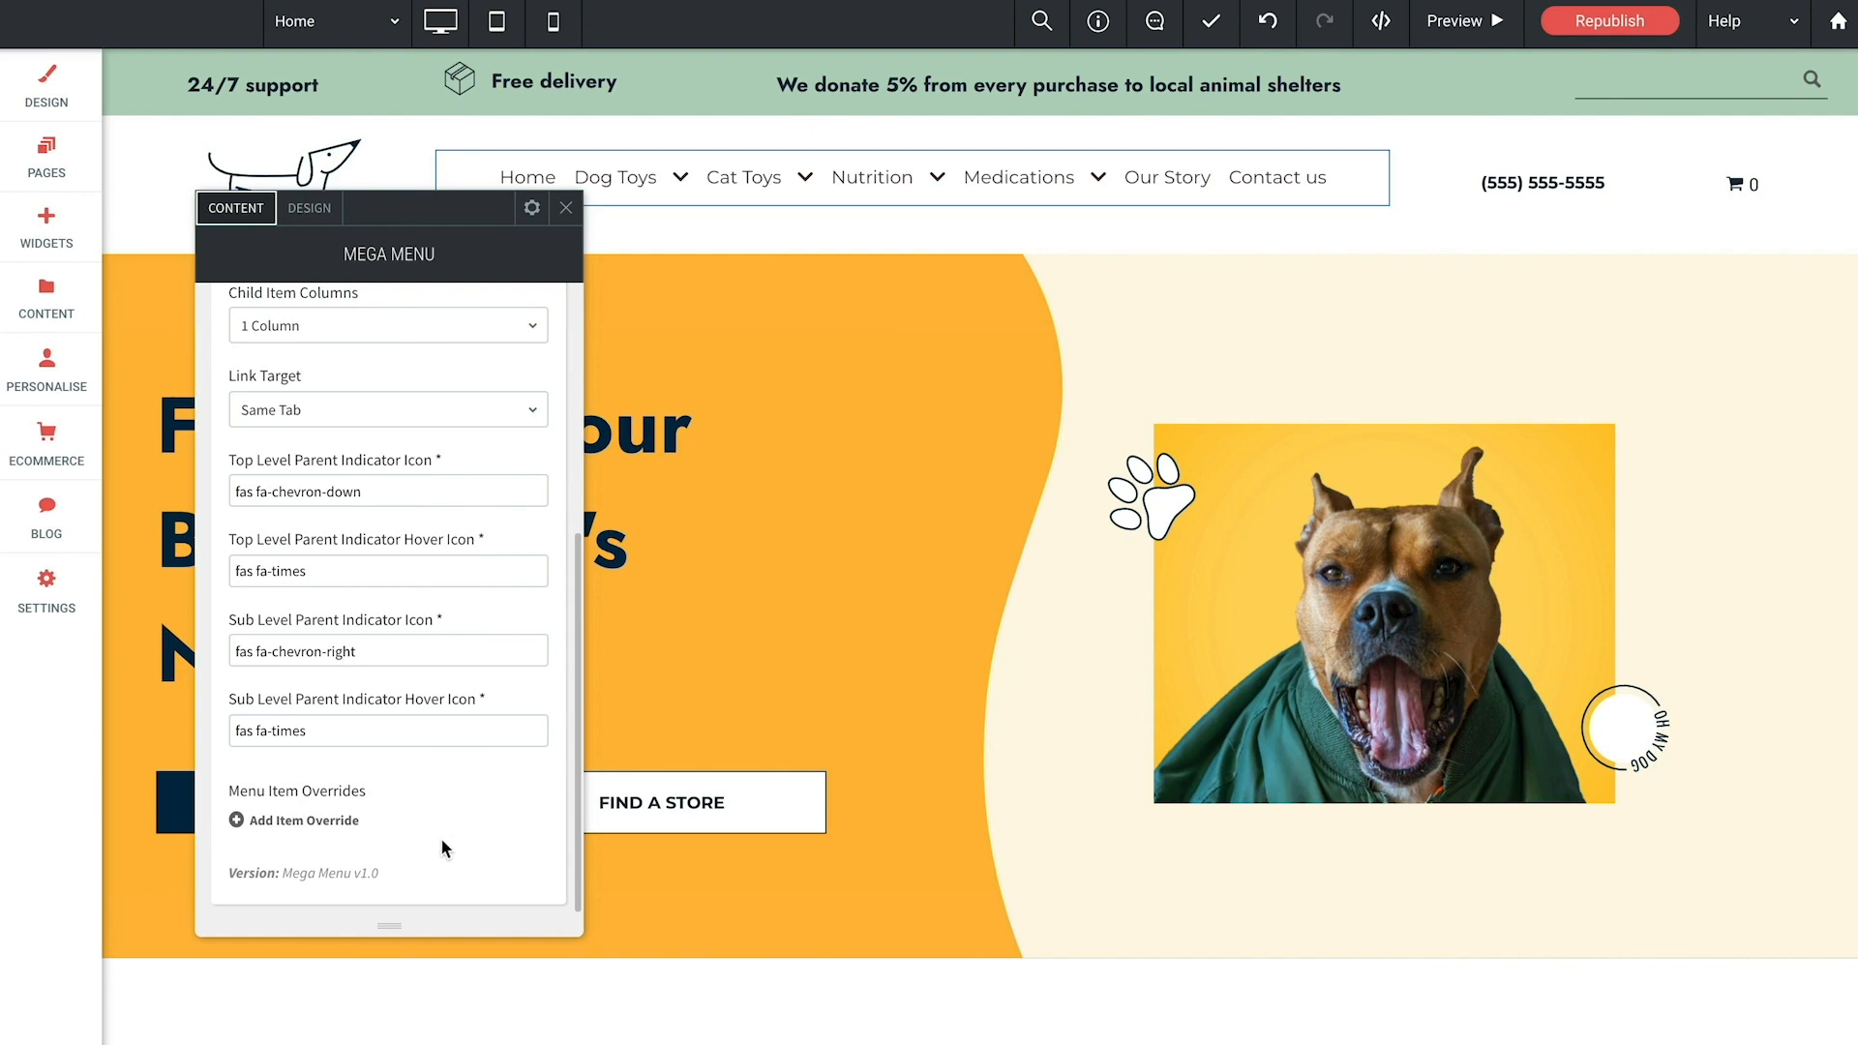
left_click(300, 822)
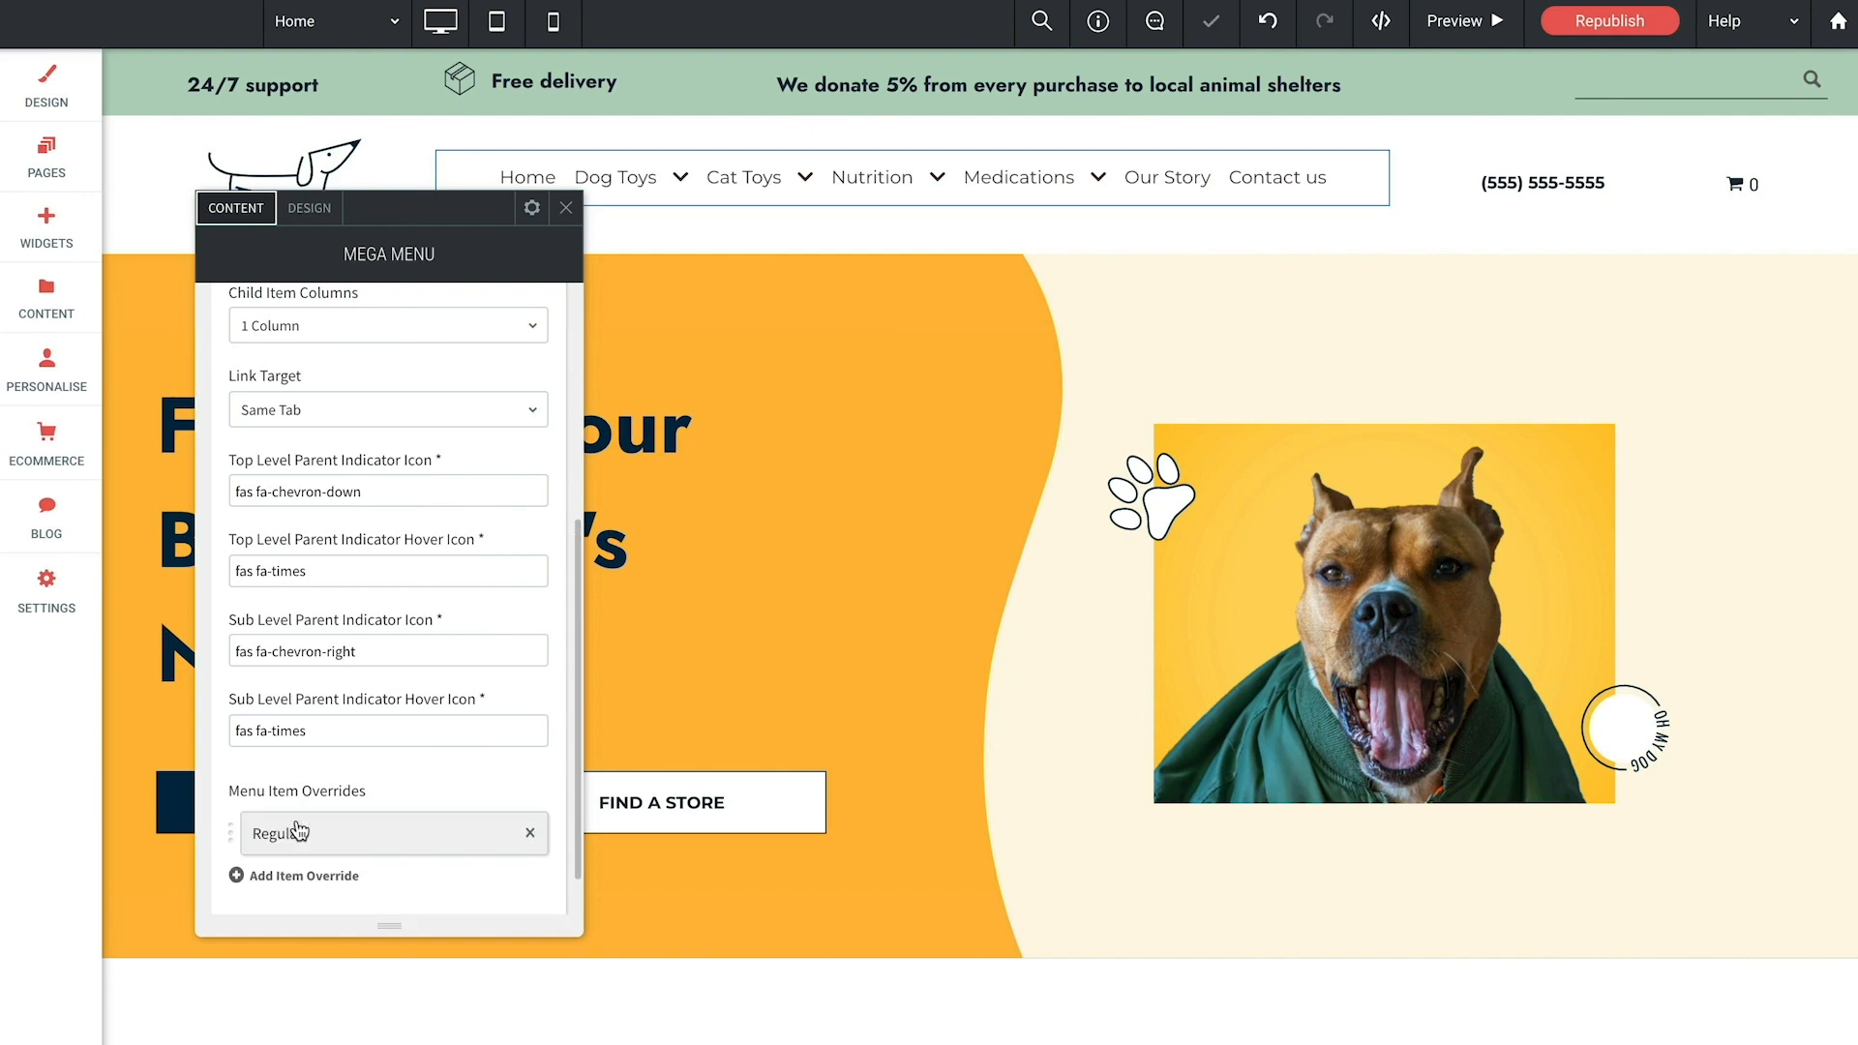
left_click(298, 844)
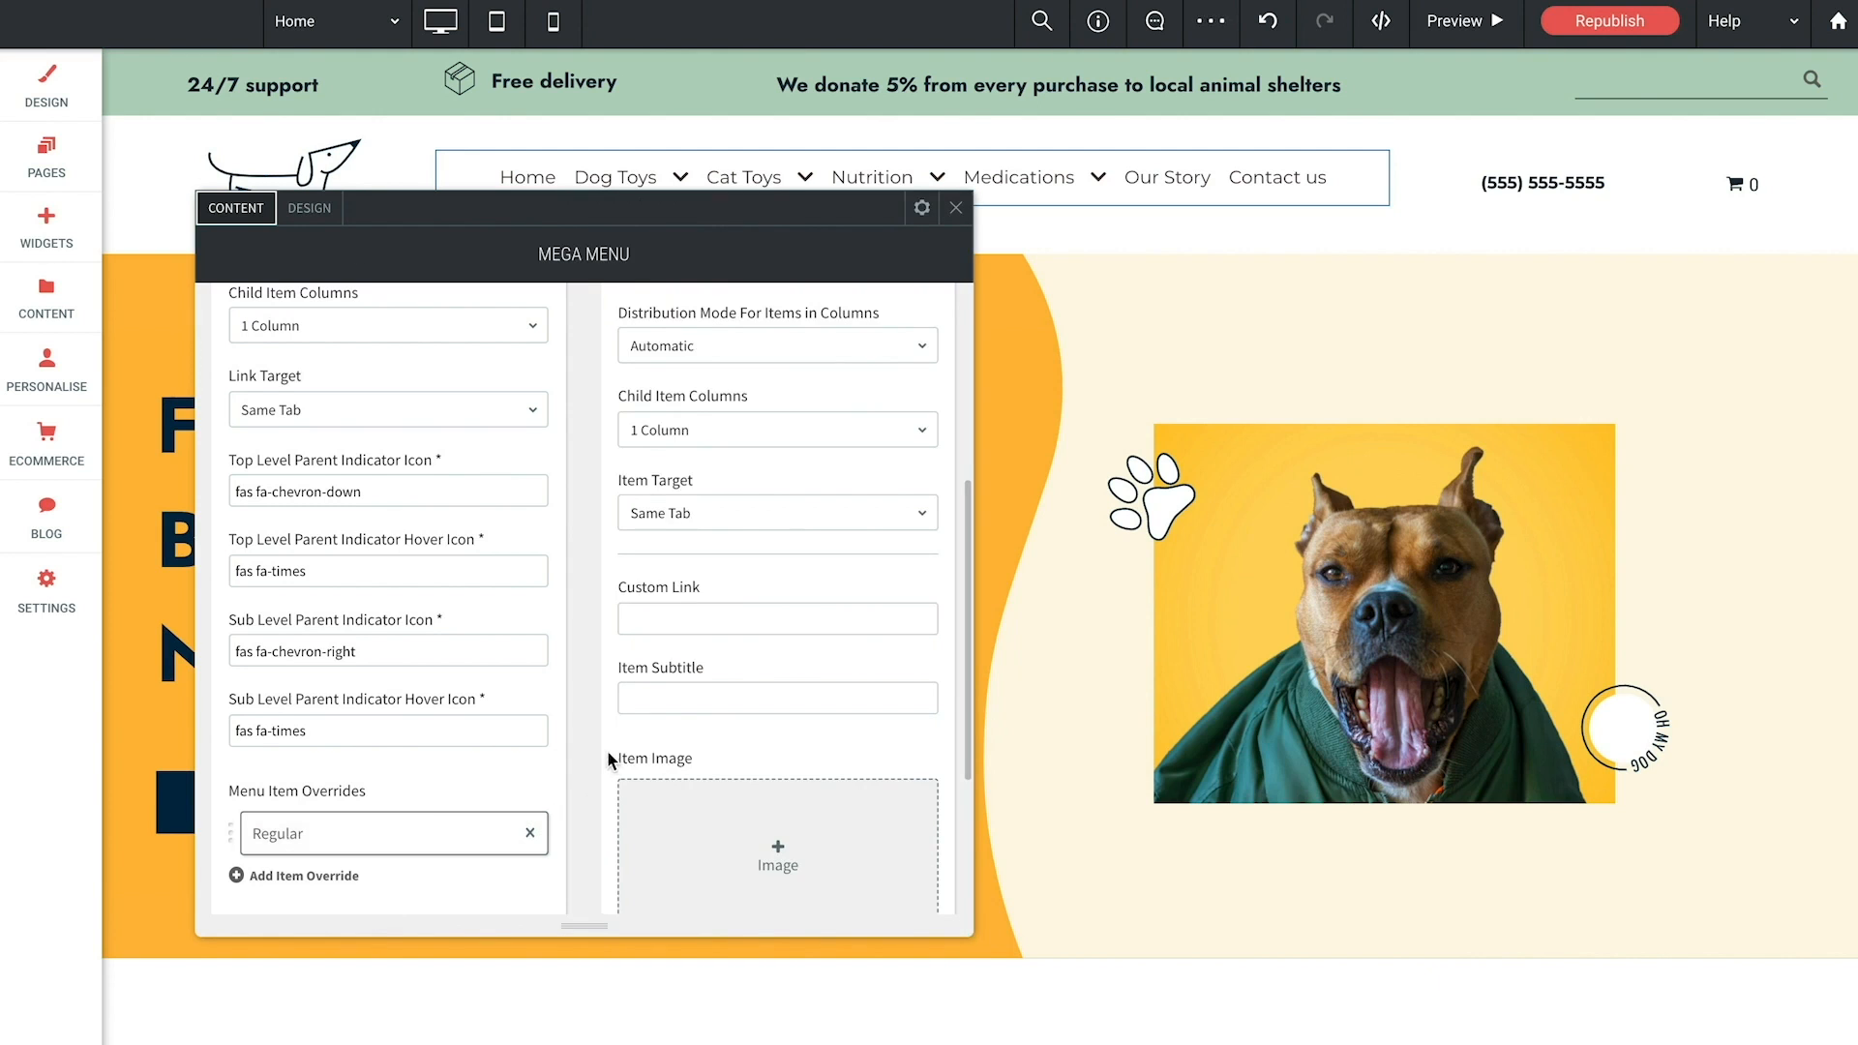
scroll(607, 752, "down", 2)
scroll(608, 752, "up", 3)
scroll(607, 752, "up", 4)
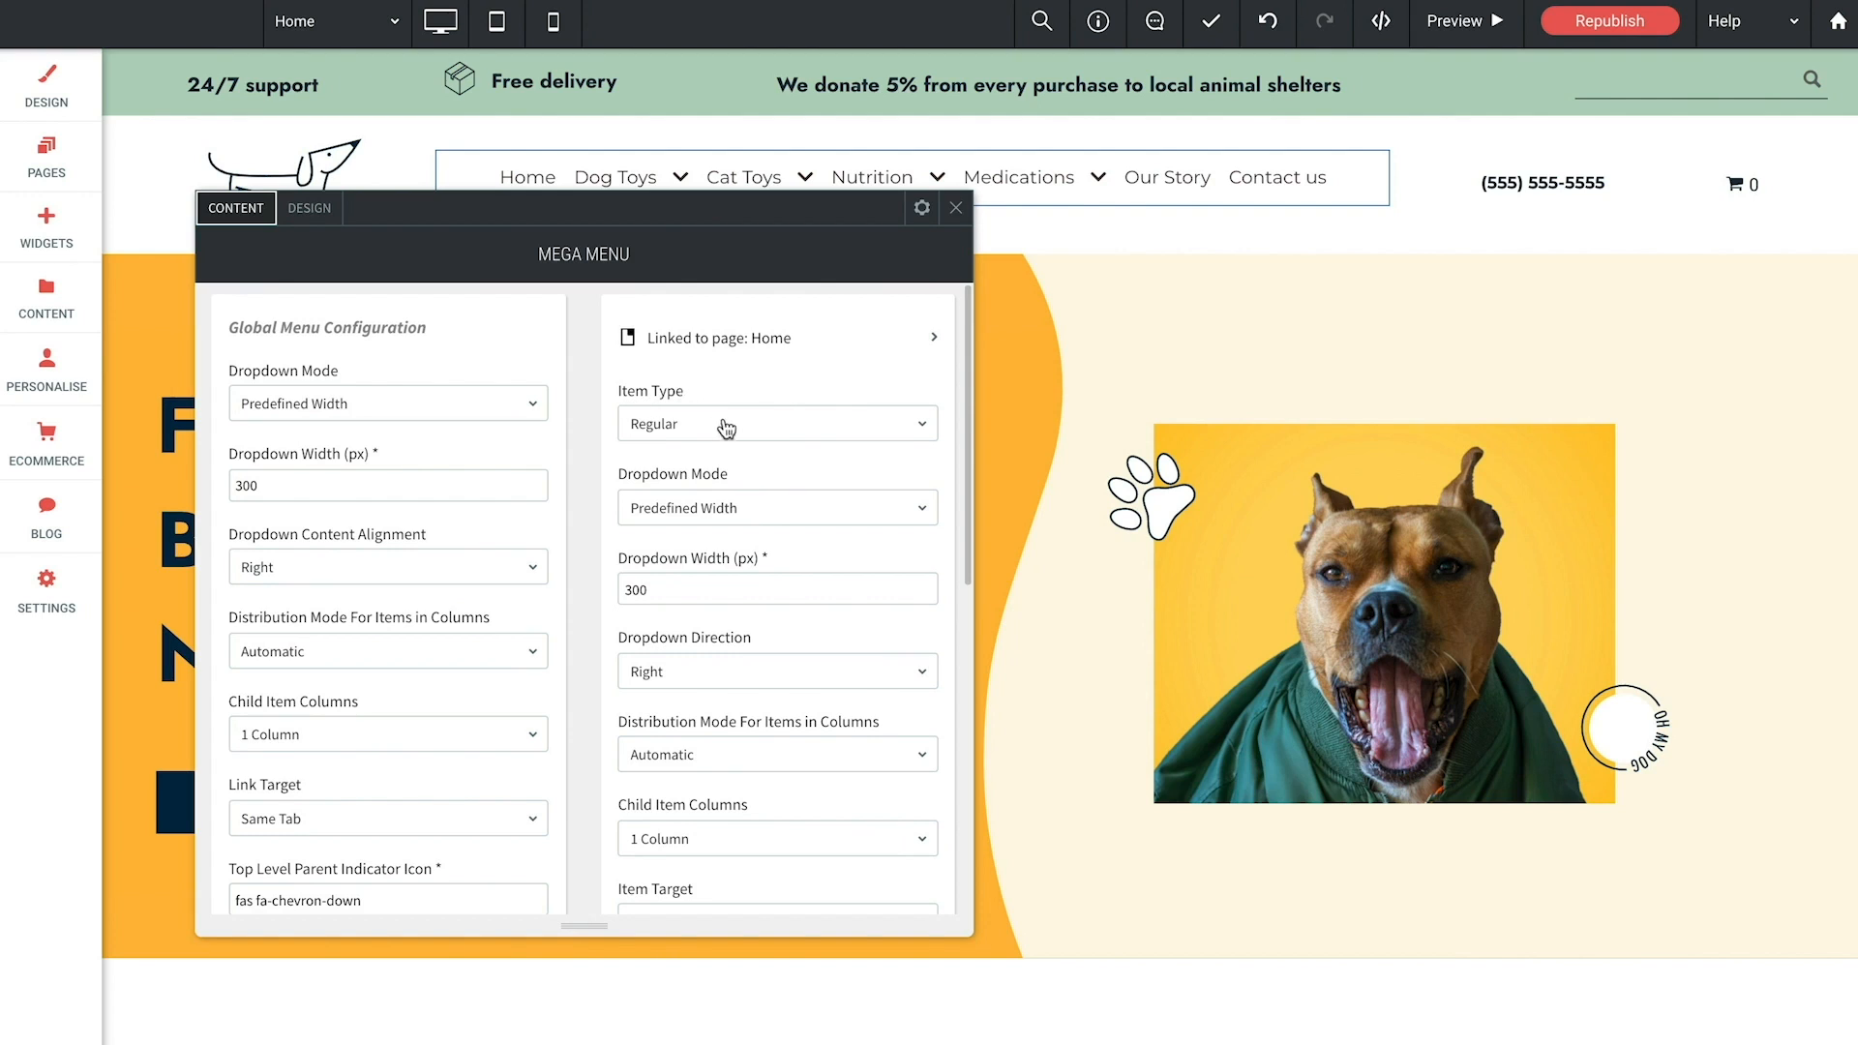
Step: Compare the override's item type options with the Cat Toys and Medications dropdowns, keep Regular, and close the mega menu settings
left_click(799, 428)
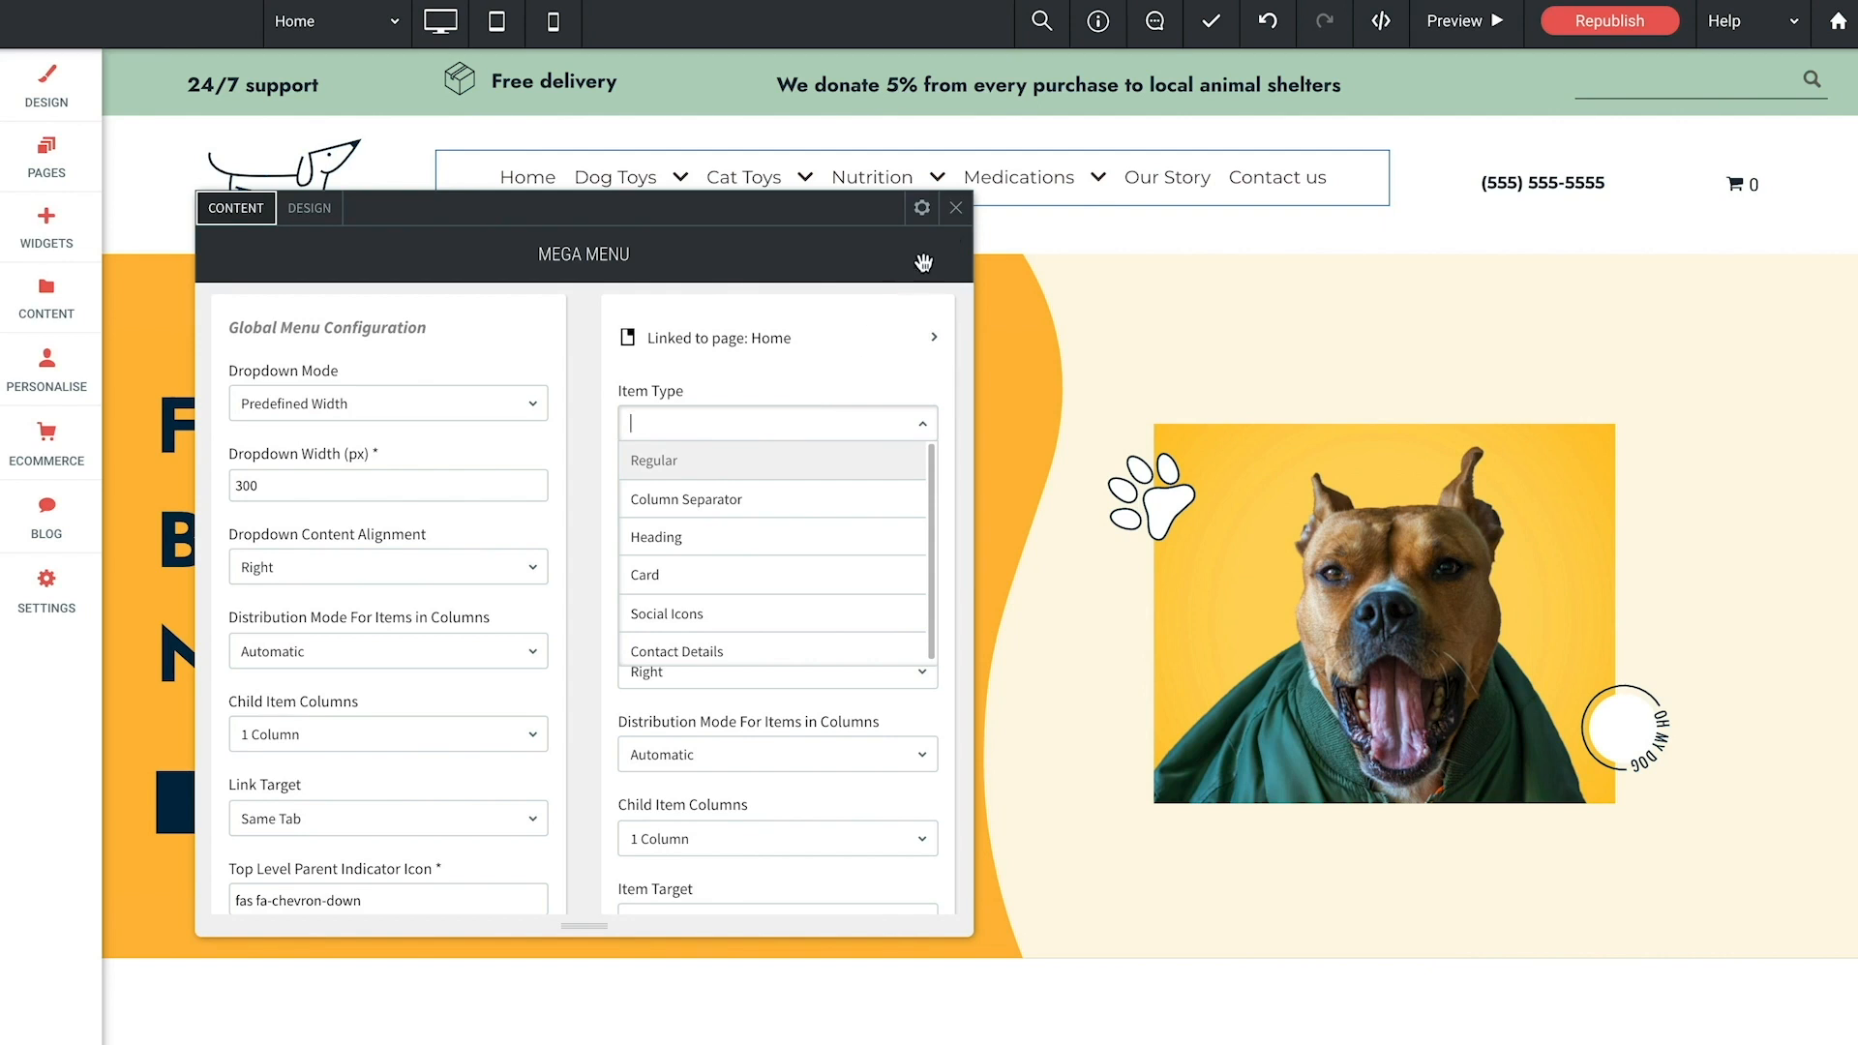
mouse_move(1043, 186)
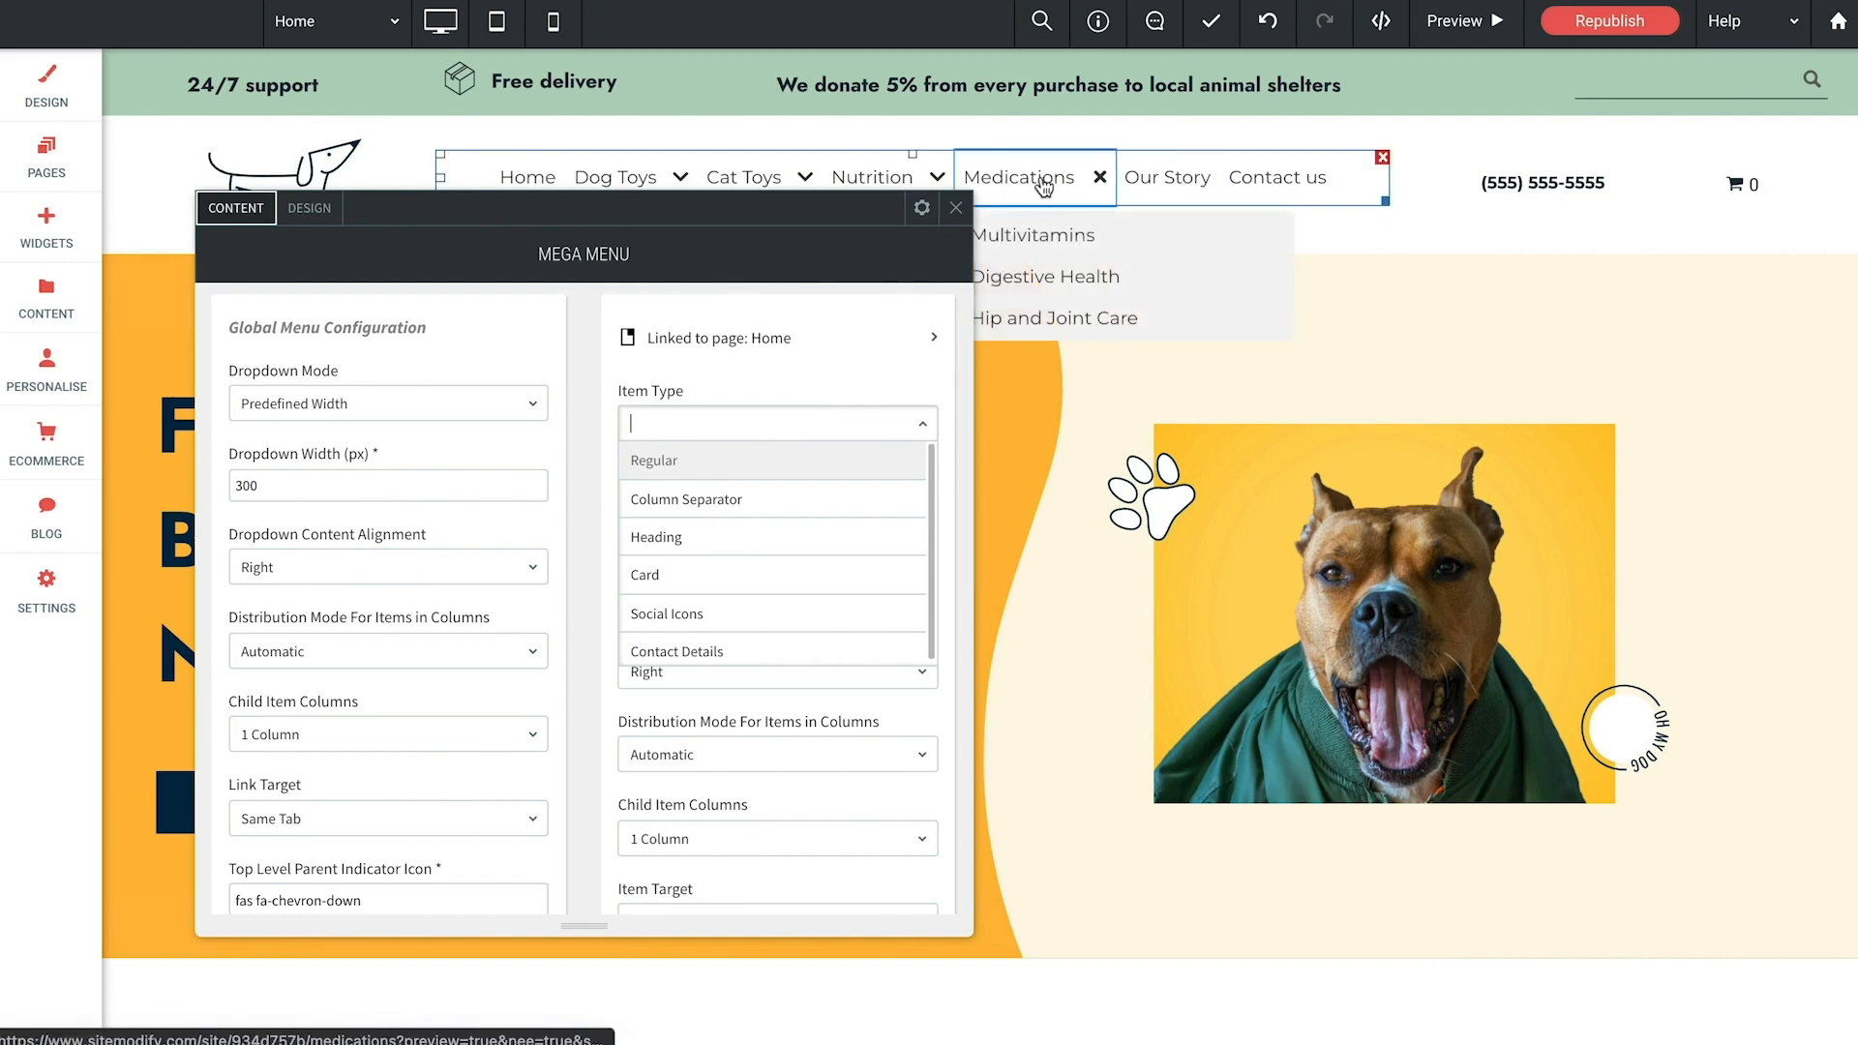
mouse_move(808, 191)
left_click_drag(781, 212, 725, 283)
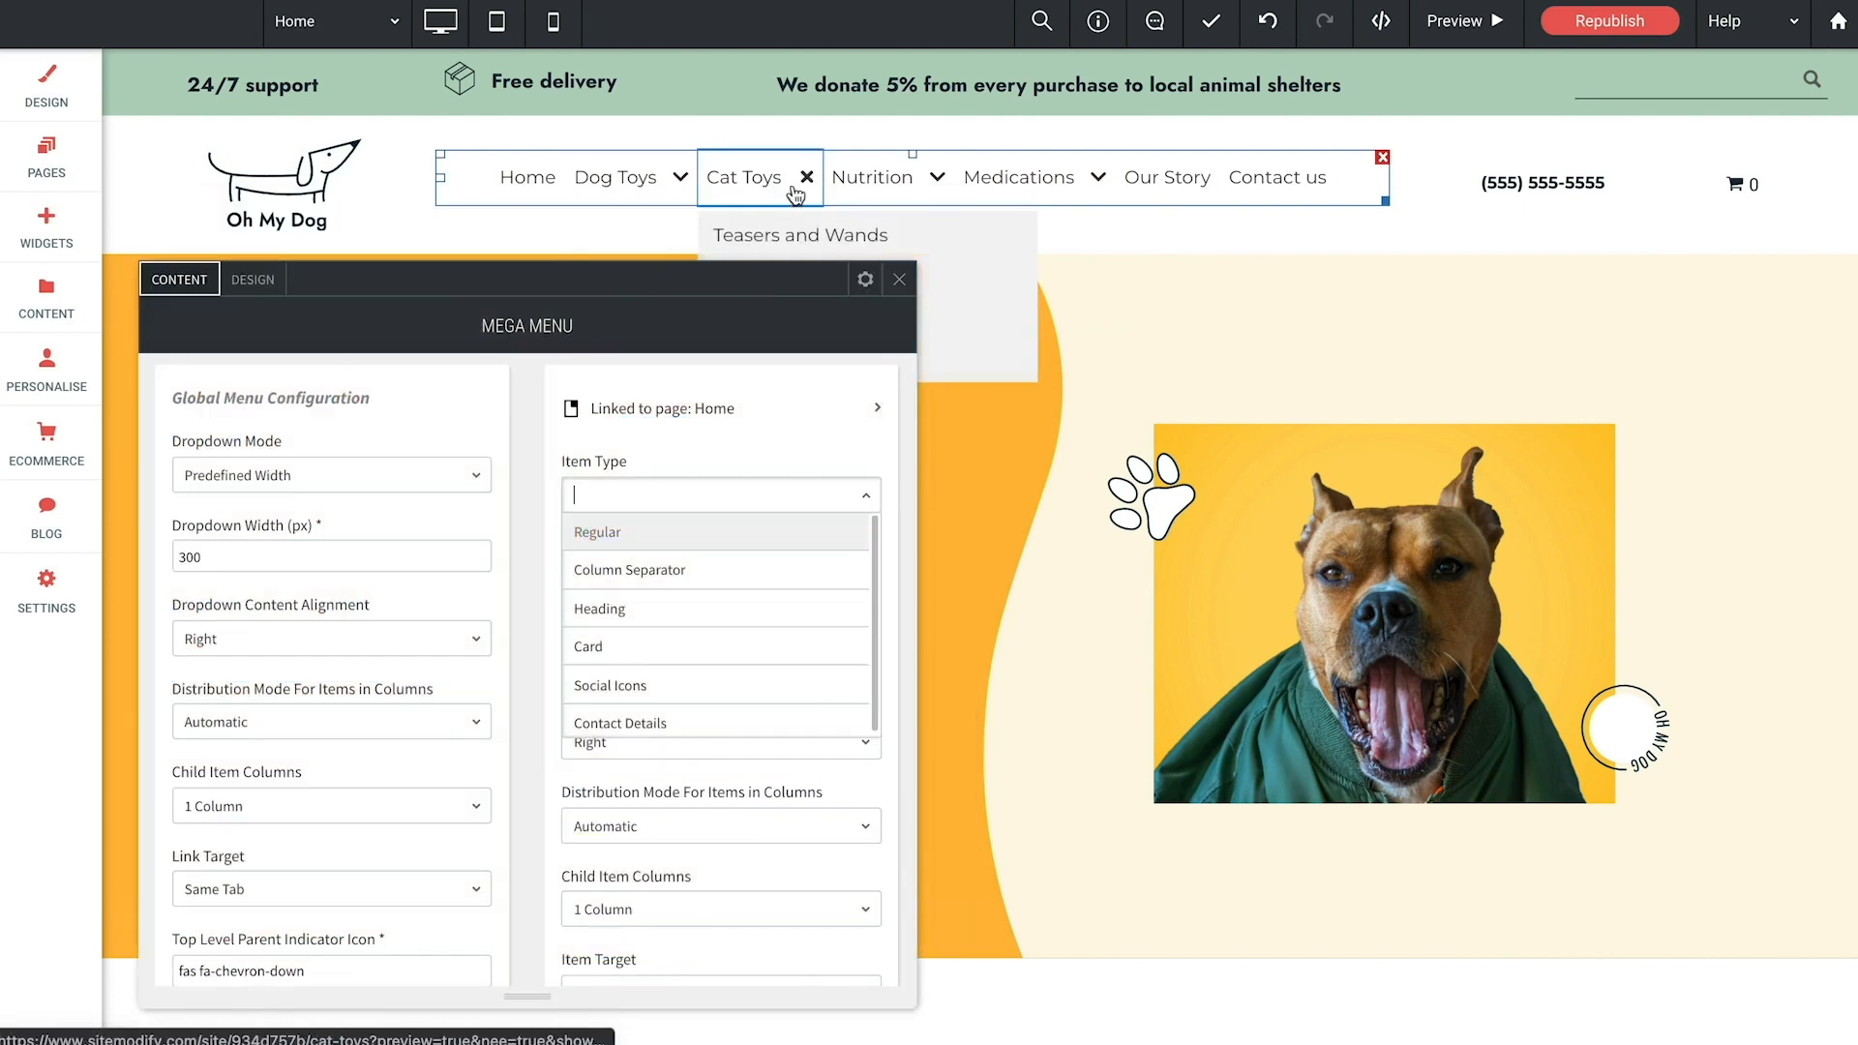
mouse_move(864, 191)
mouse_move(995, 189)
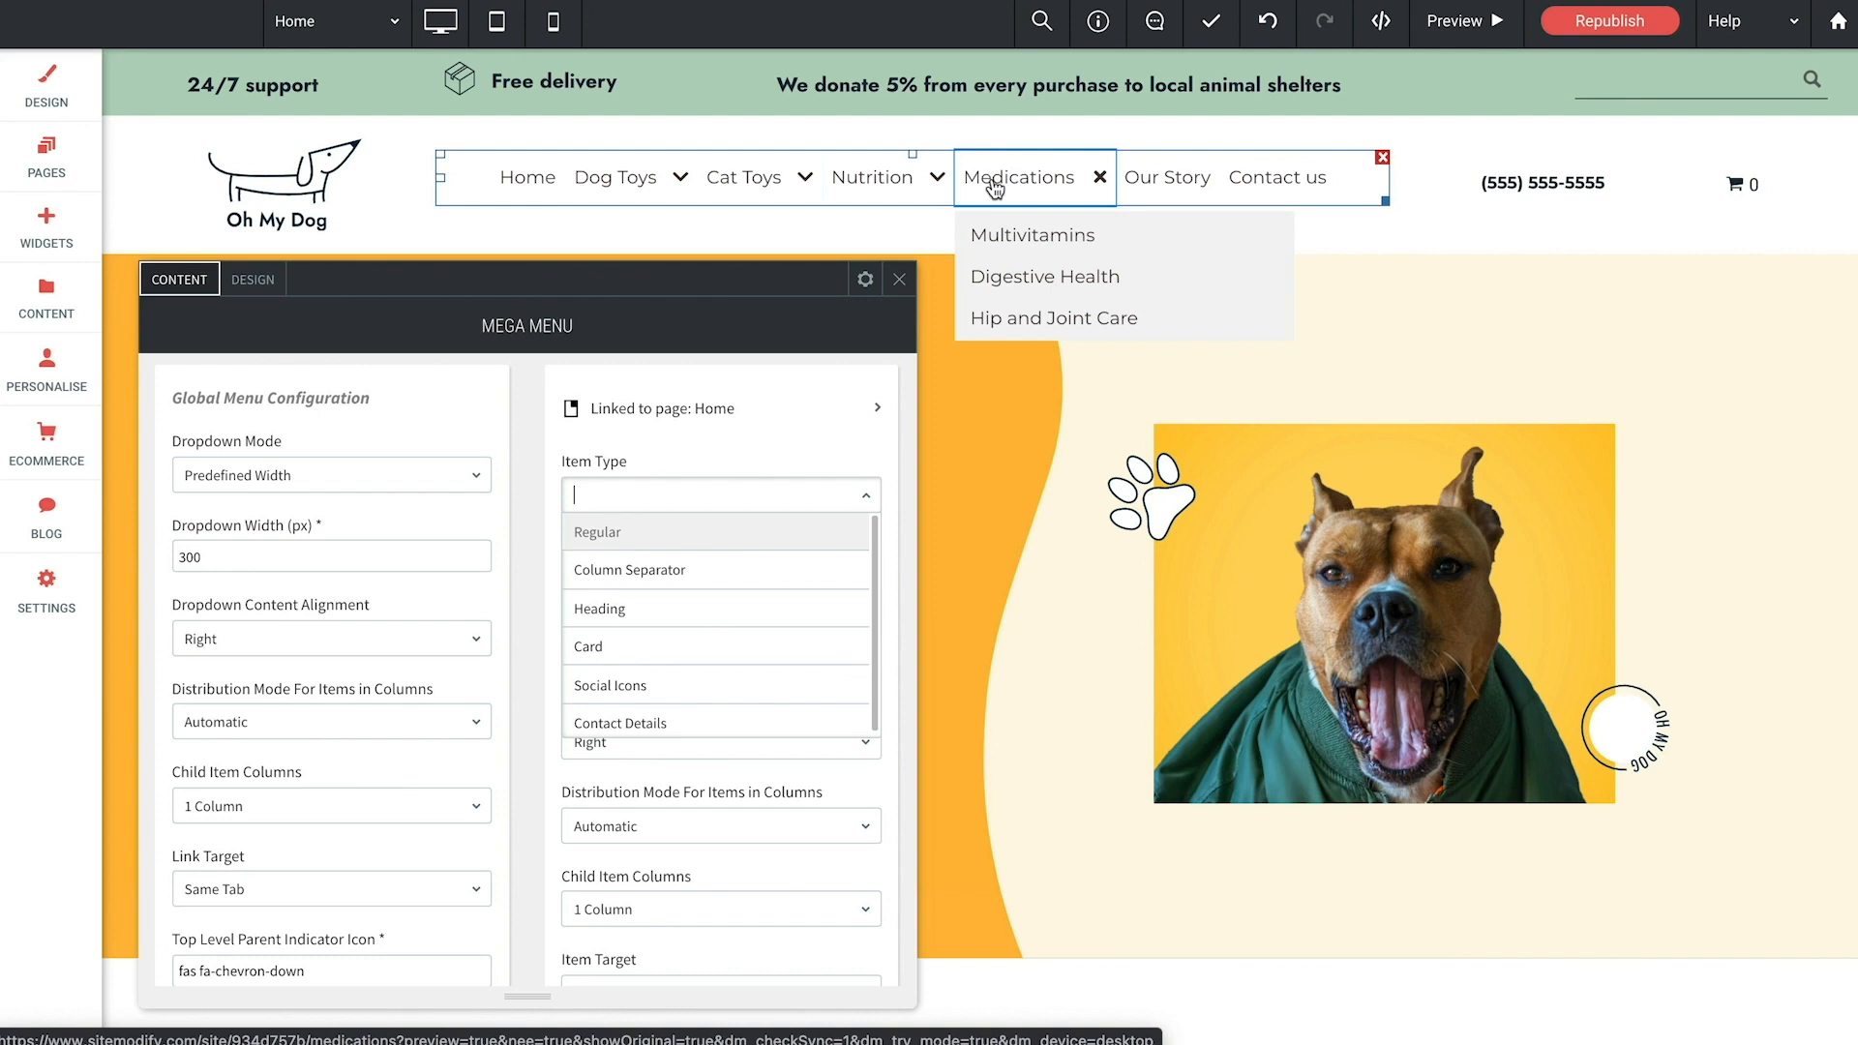
mouse_move(764, 194)
left_click(537, 441)
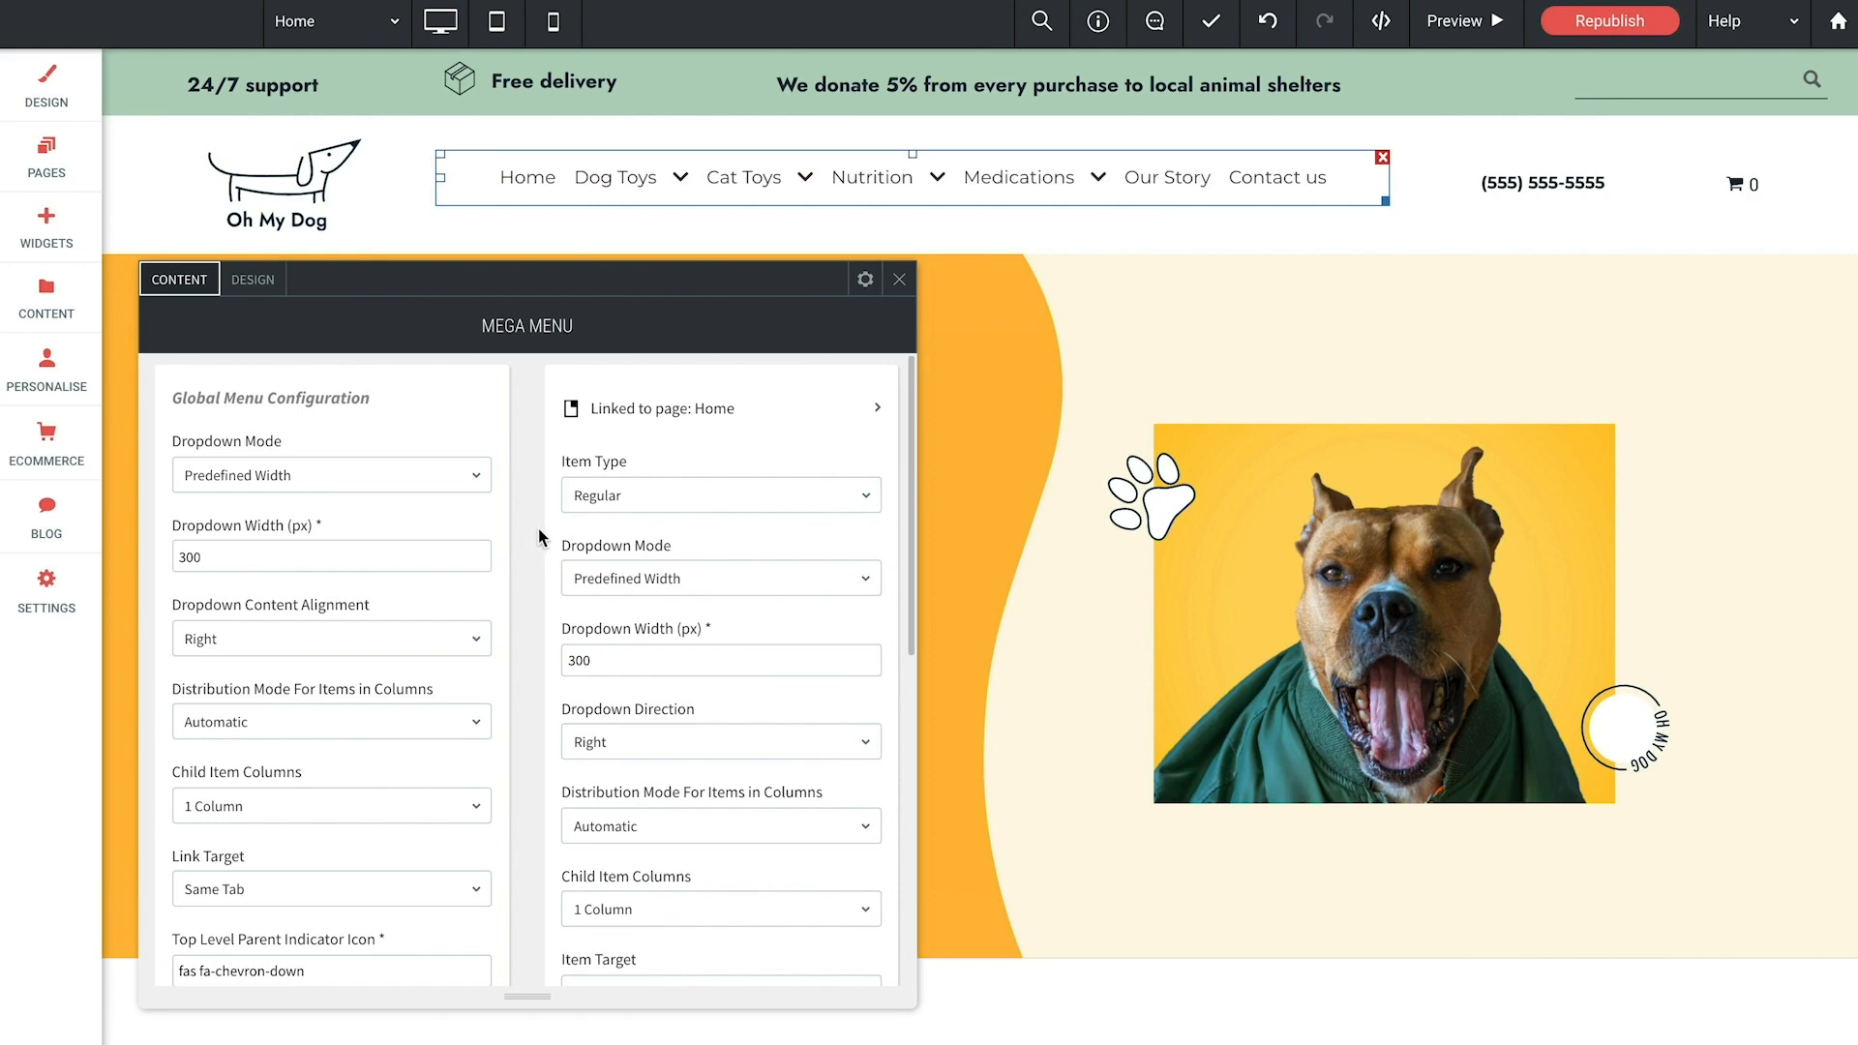
left_click(898, 281)
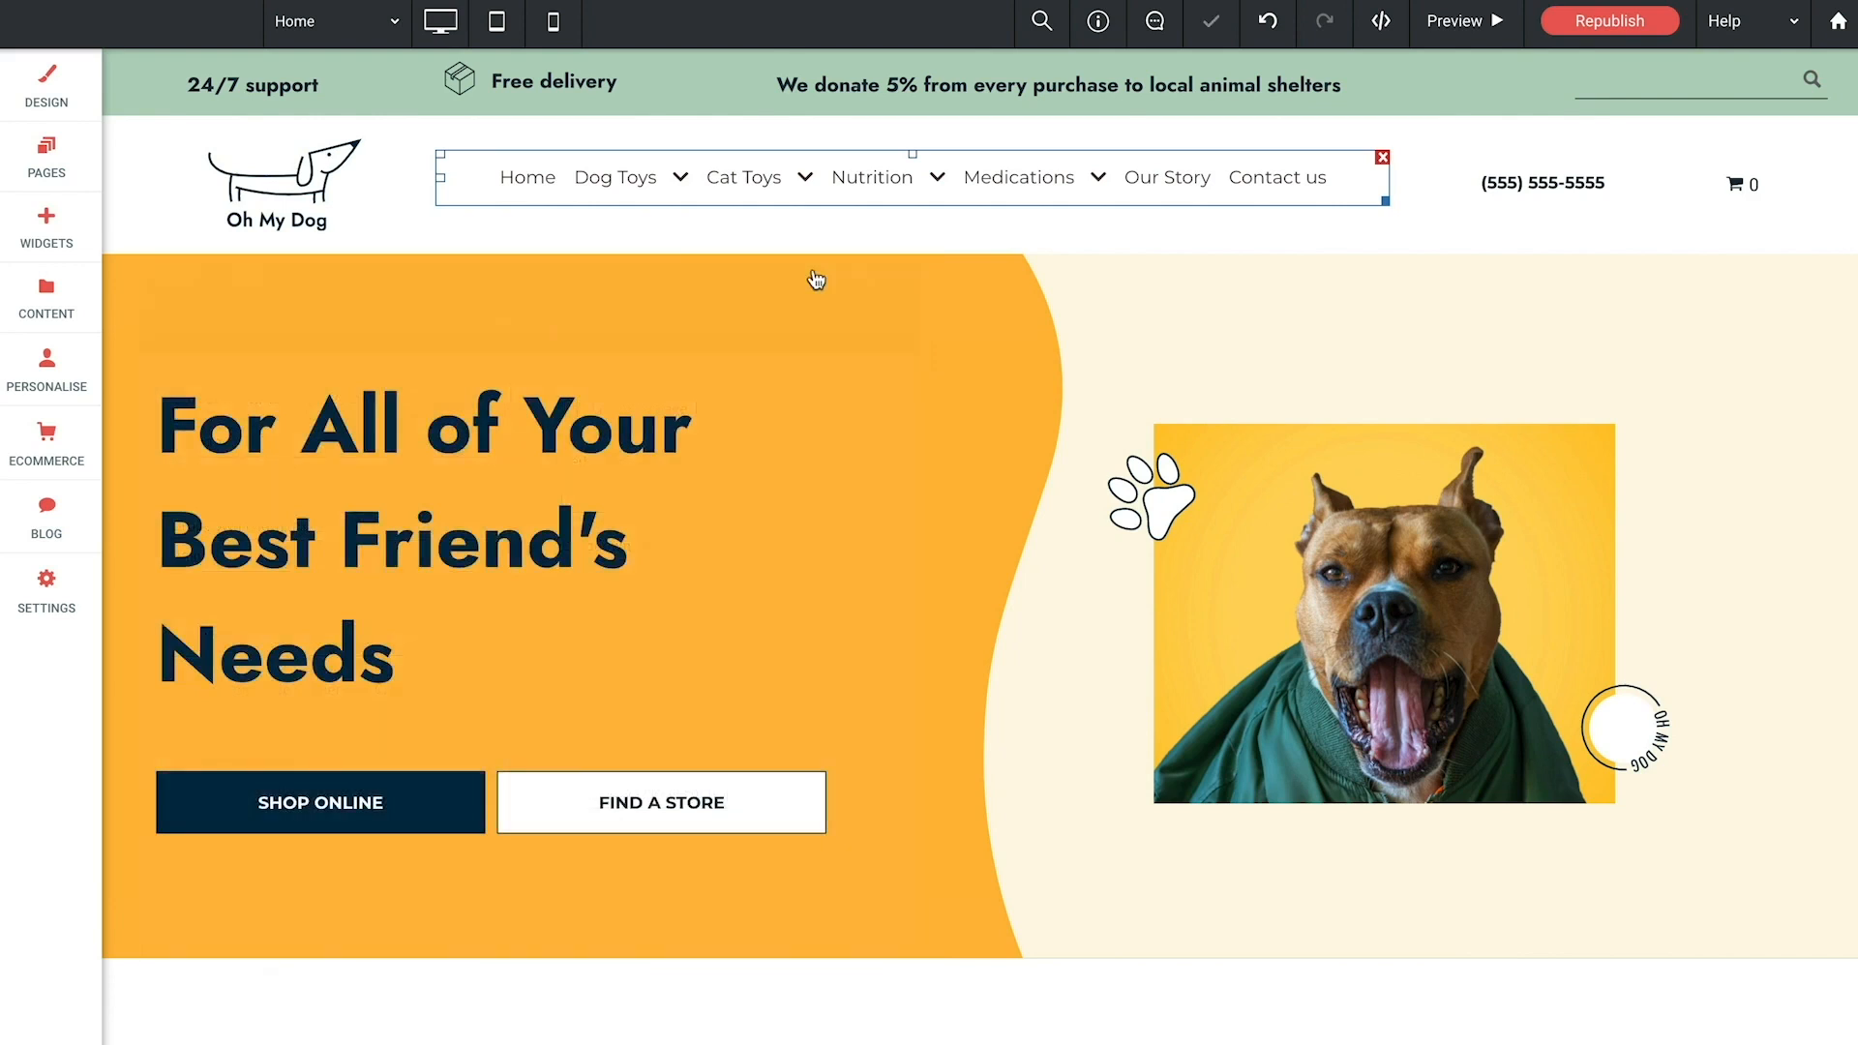
Step: Add a new page named Products to the site
left_click(50, 160)
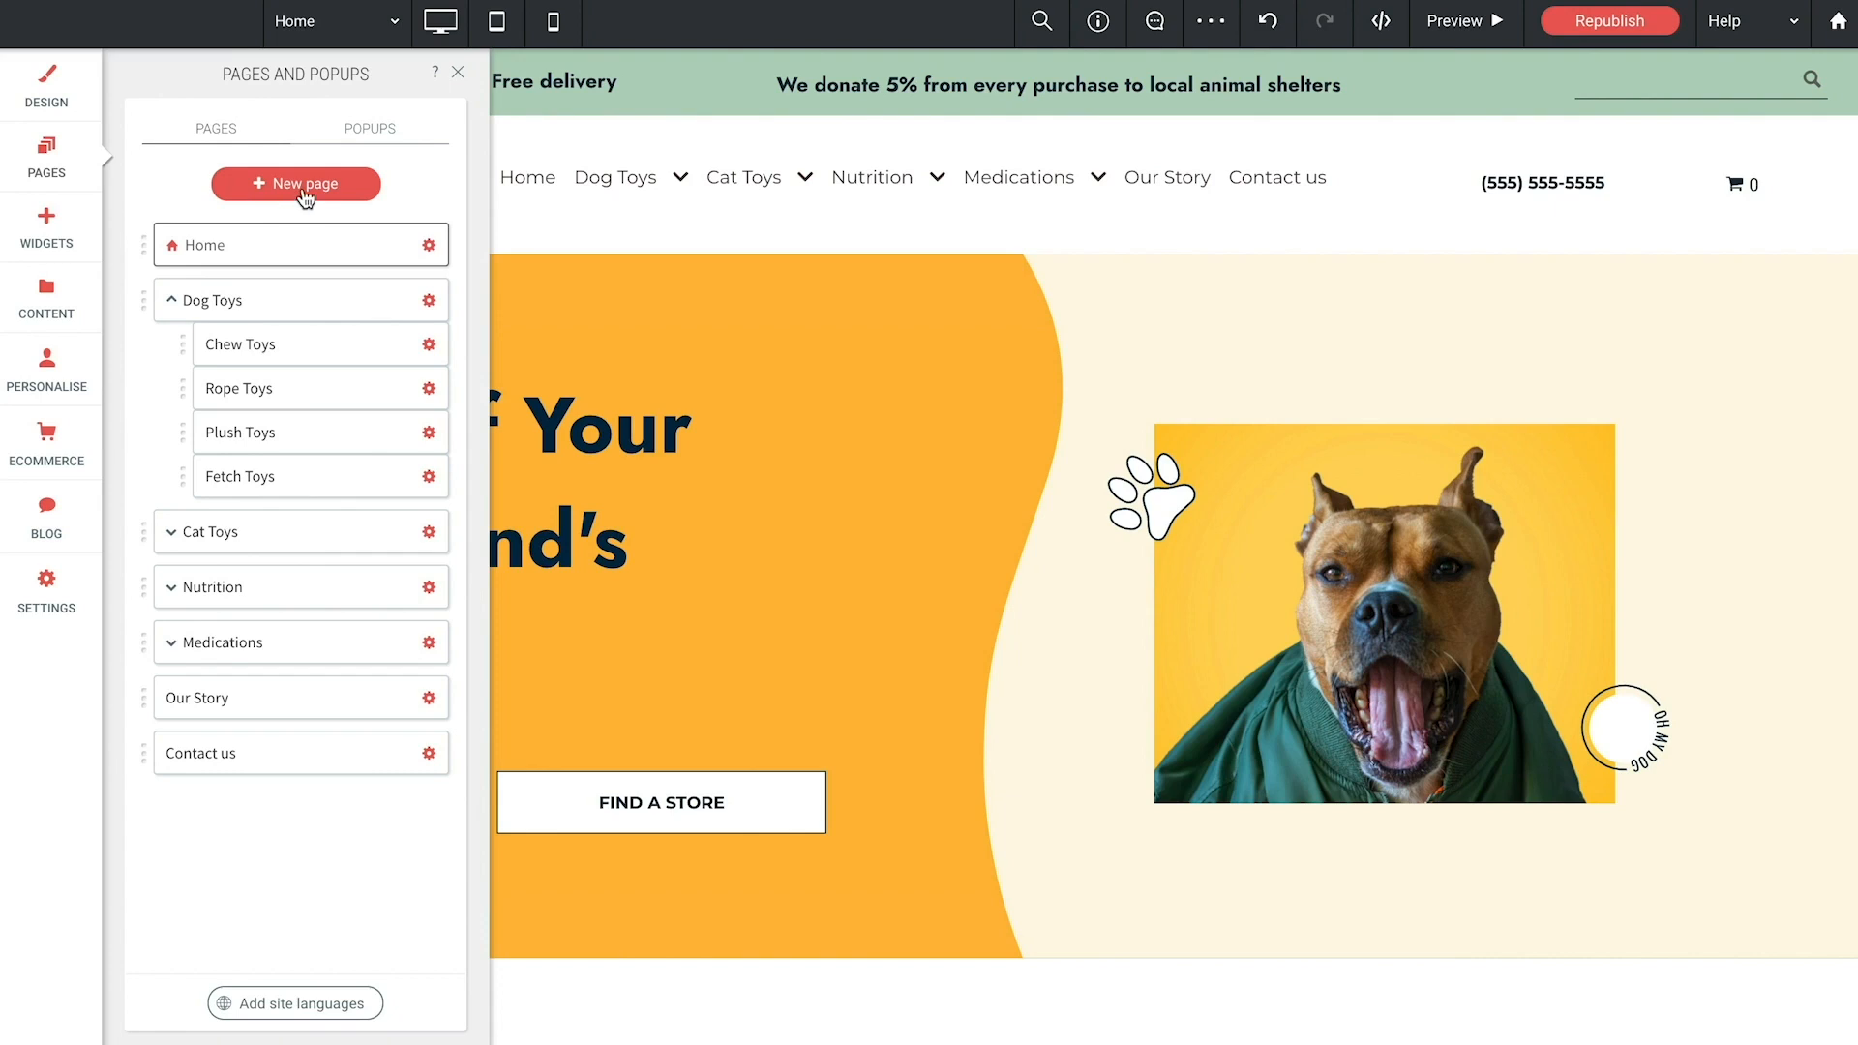
left_click(305, 185)
left_click(434, 372)
triple_click(490, 402)
type("Products")
left_click(792, 782)
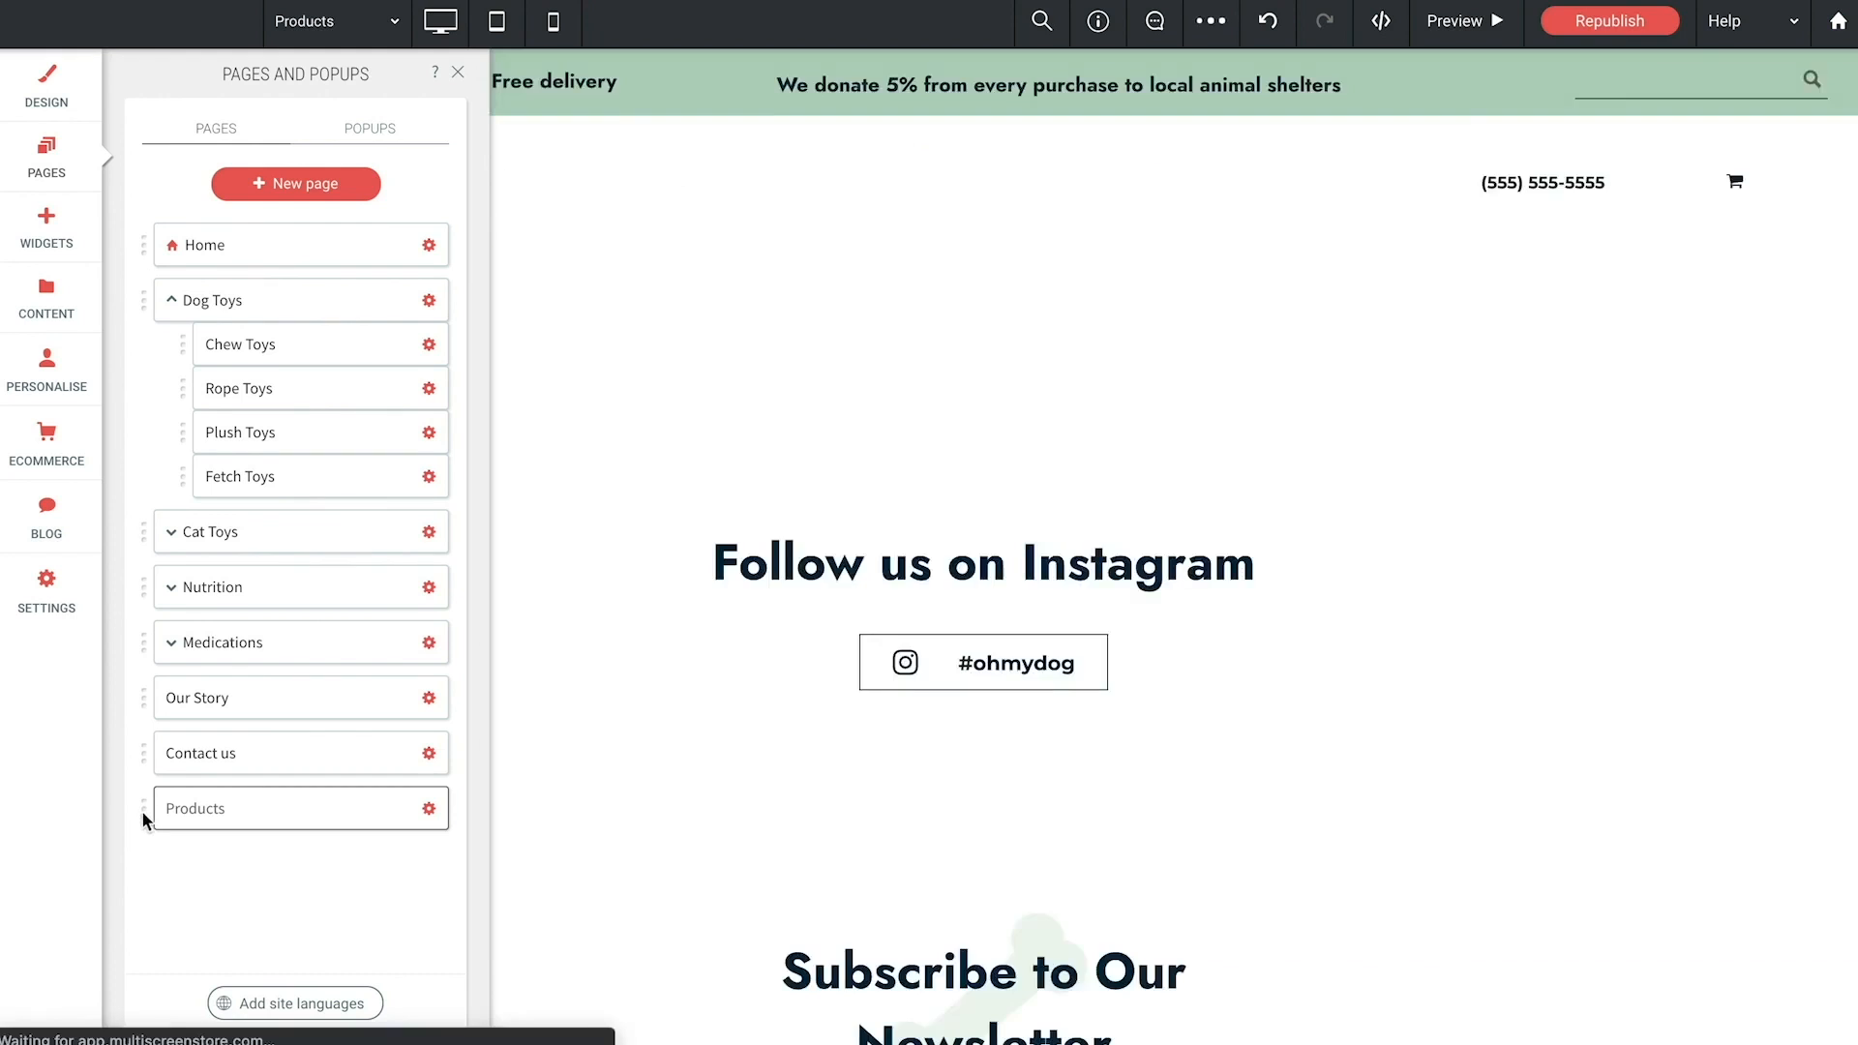
Step: Move the Products page directly below Home and nest Dog Toys, Cat Toys, Nutrition and Medications under it
left_click_drag(143, 811, 143, 294)
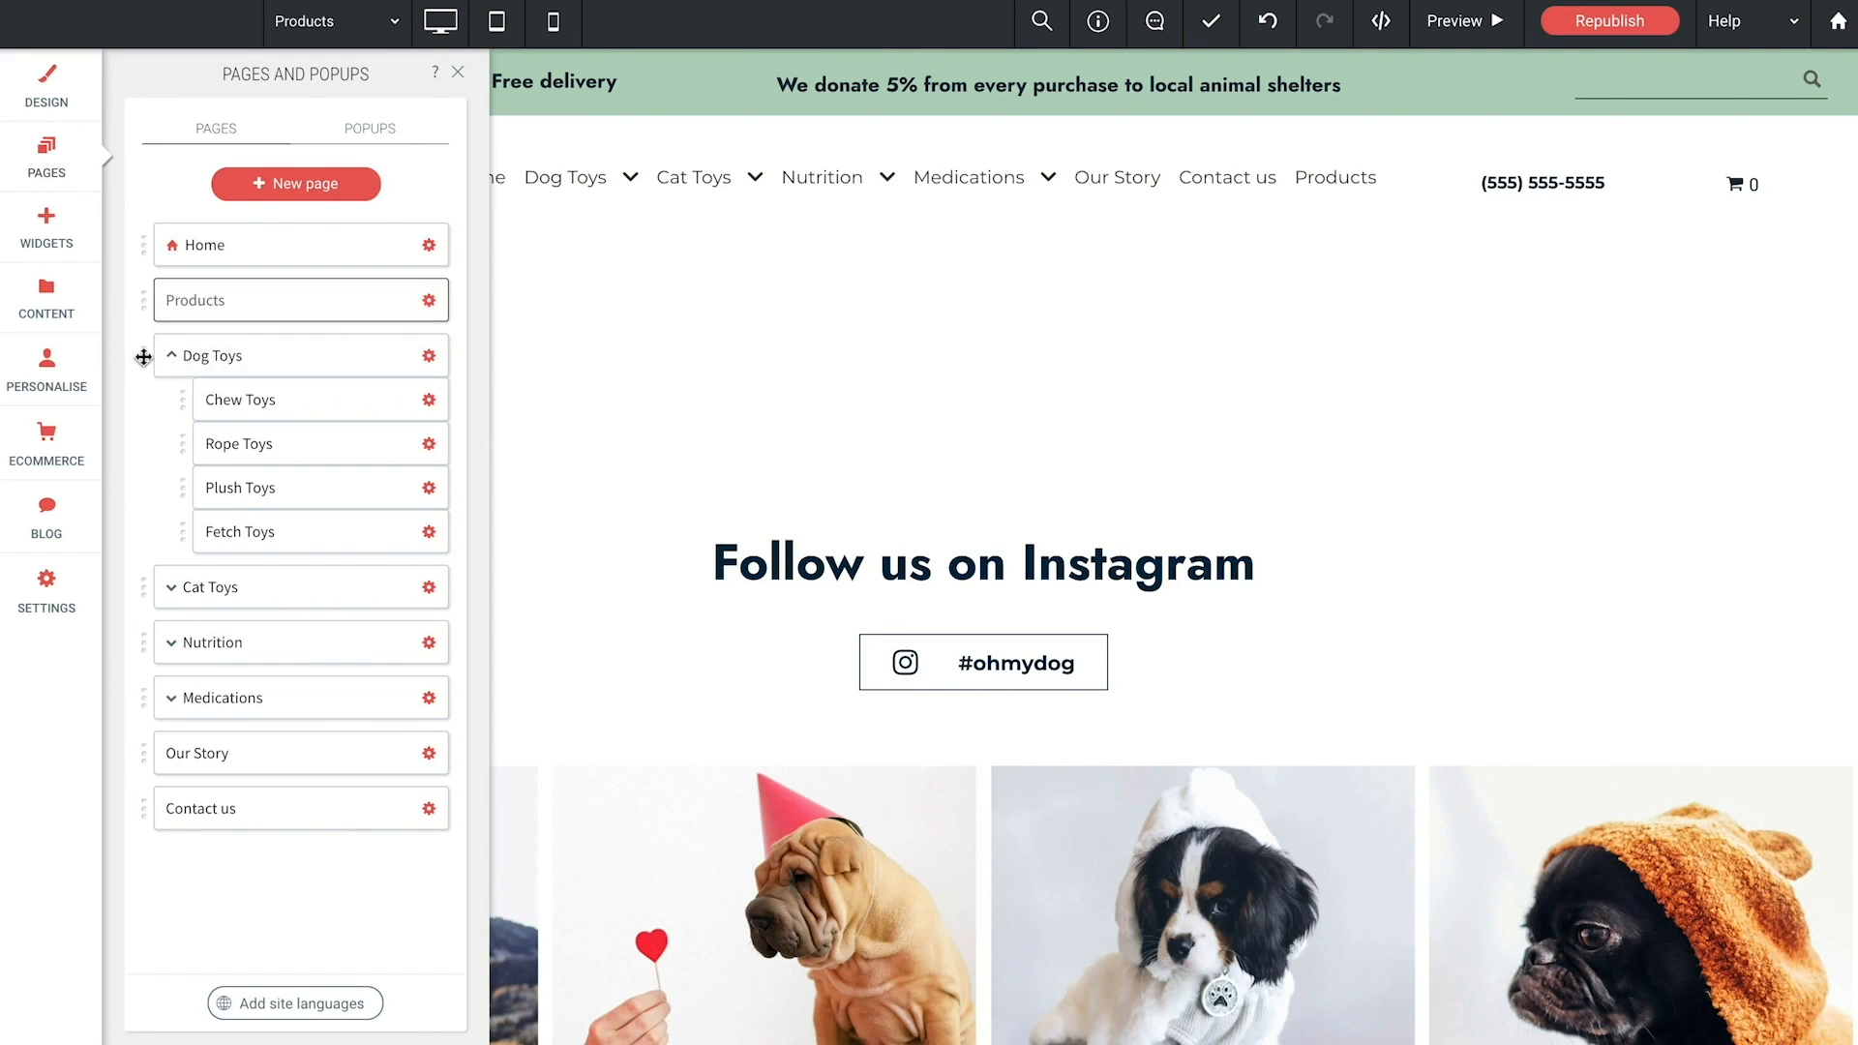
left_click_drag(144, 356, 203, 340)
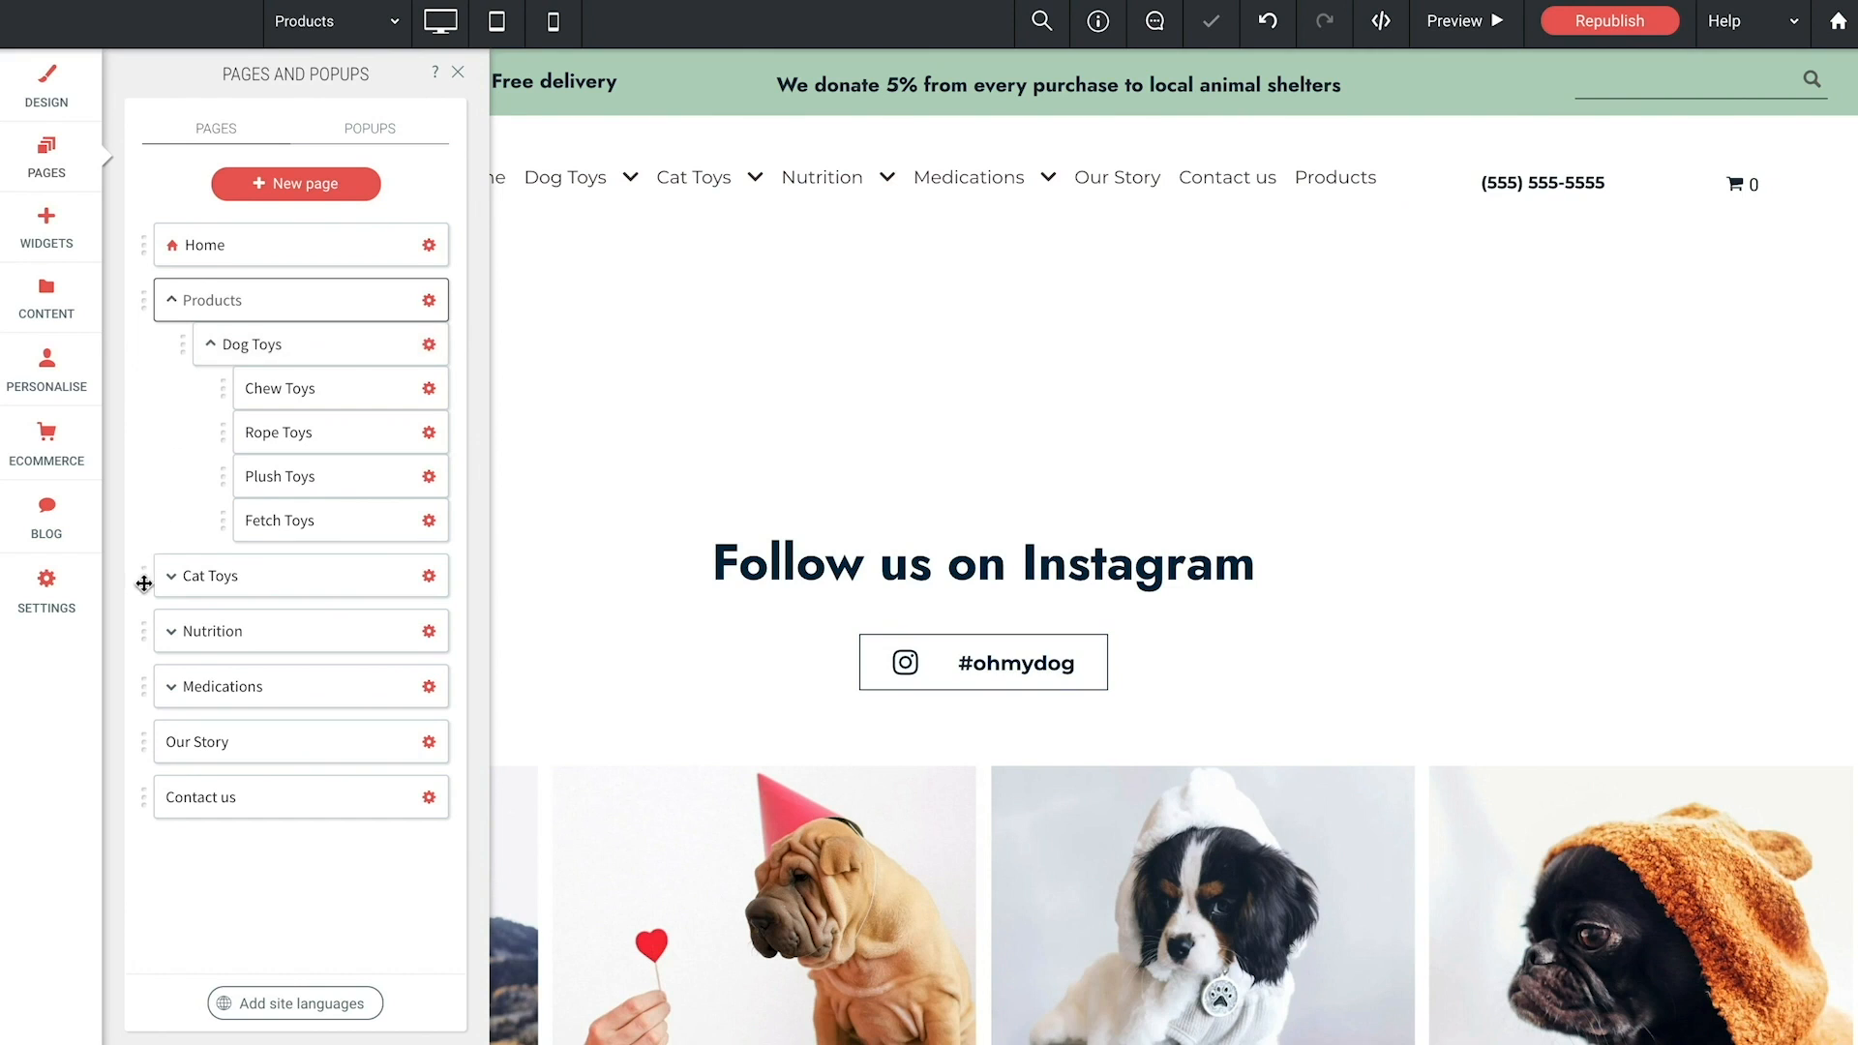
left_click_drag(144, 578, 185, 577)
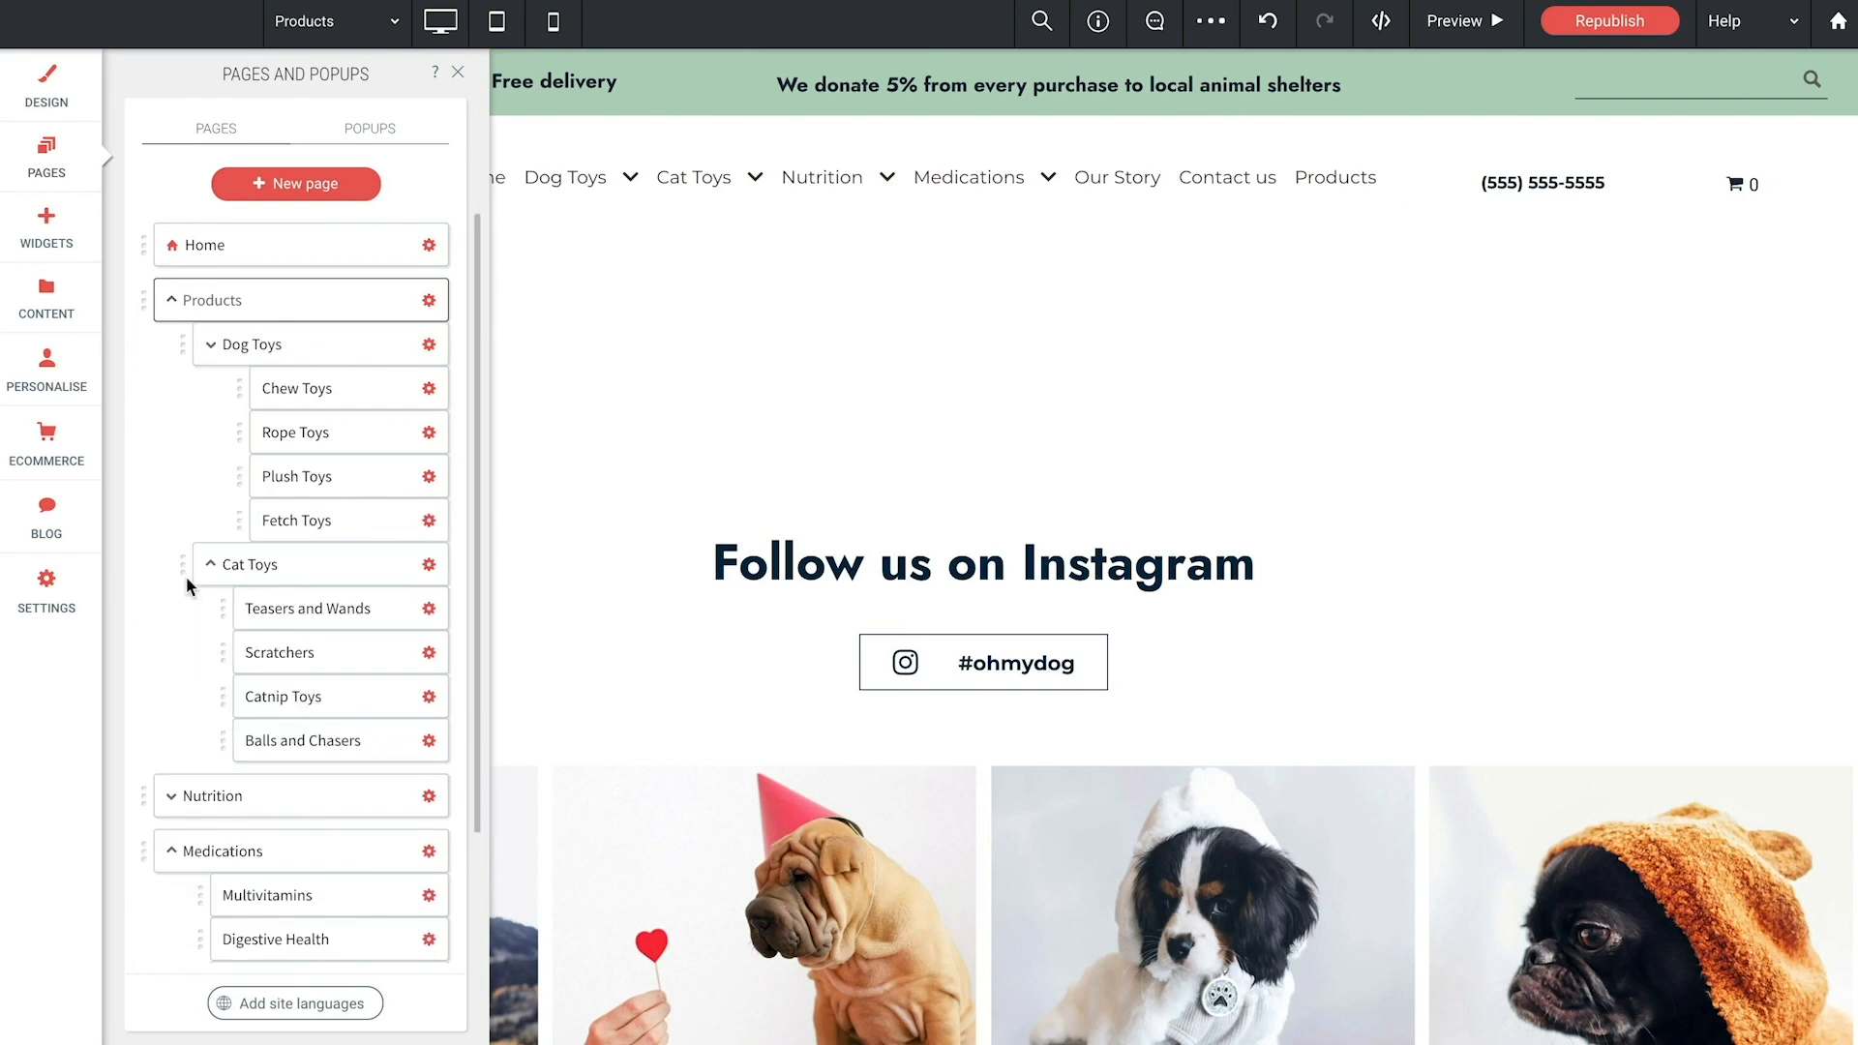
scroll(184, 580, "down", 2)
left_click_drag(143, 646, 204, 699)
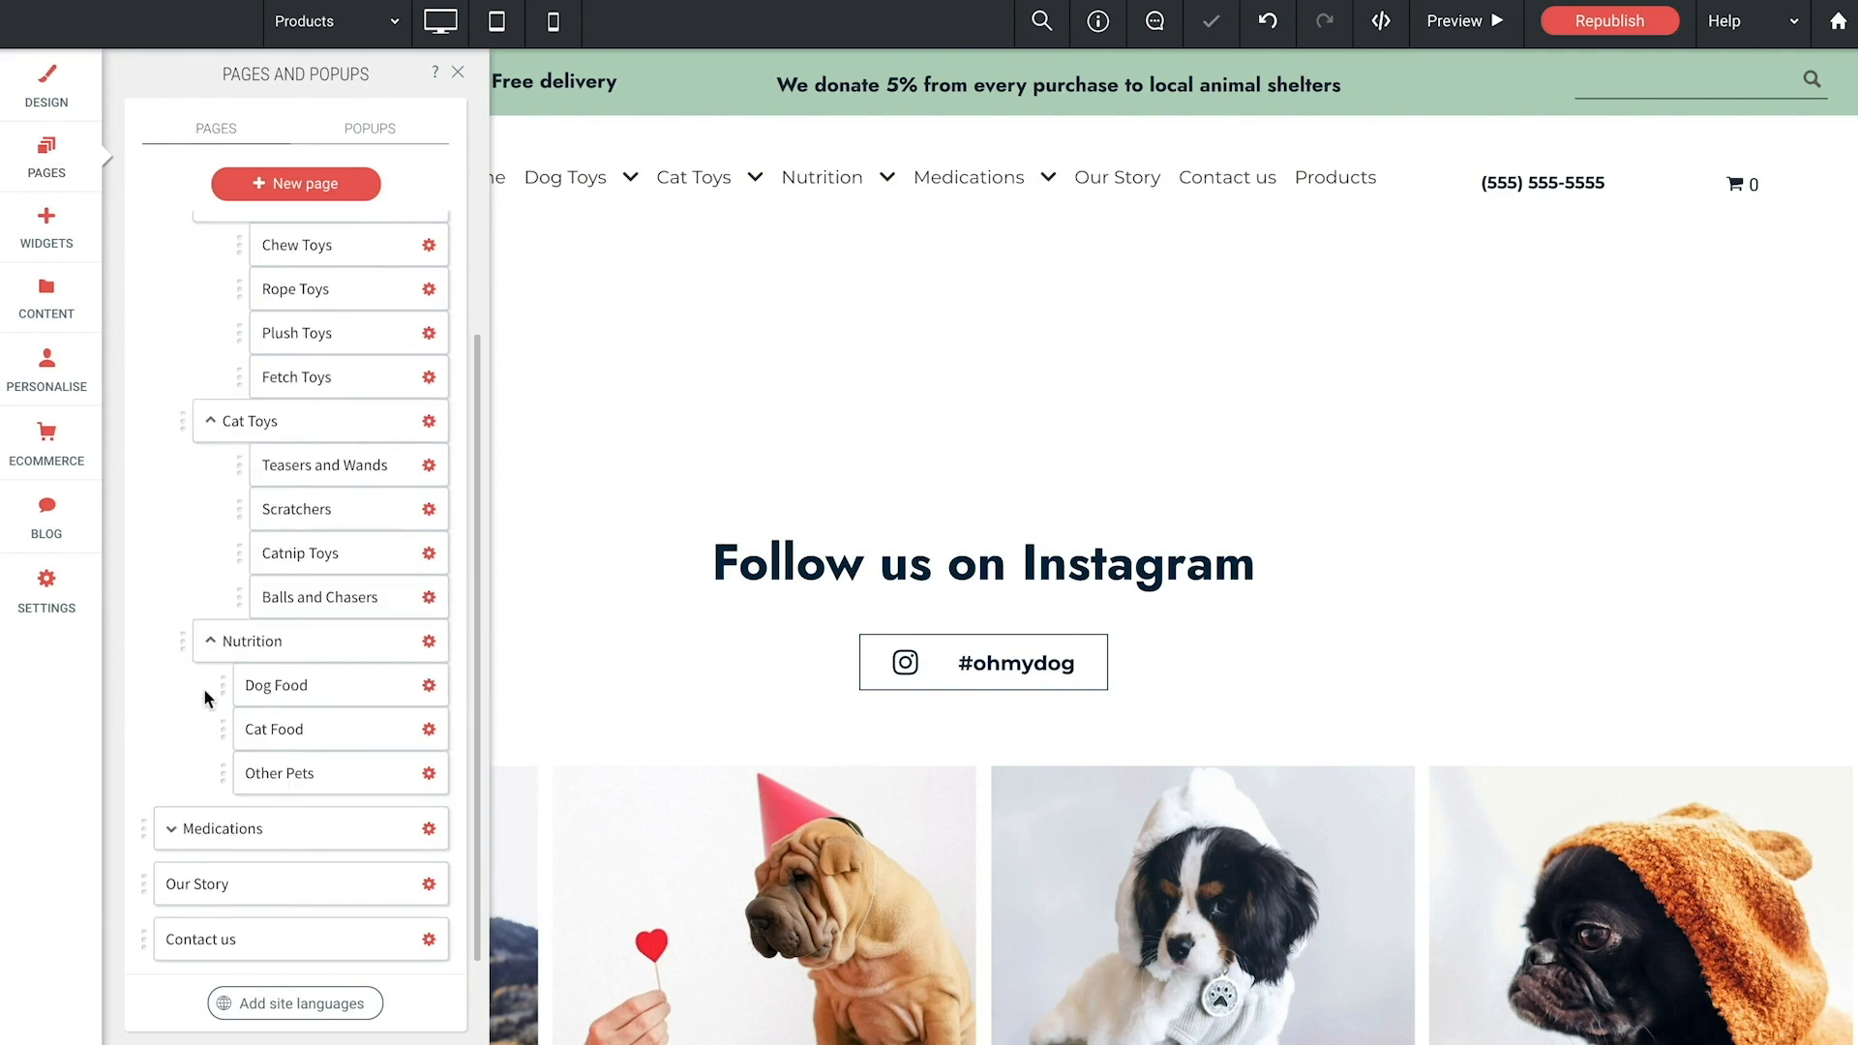
mouse_move(145, 832)
left_mouse_down()
mouse_move(229, 758)
mouse_move(233, 774)
left_mouse_up()
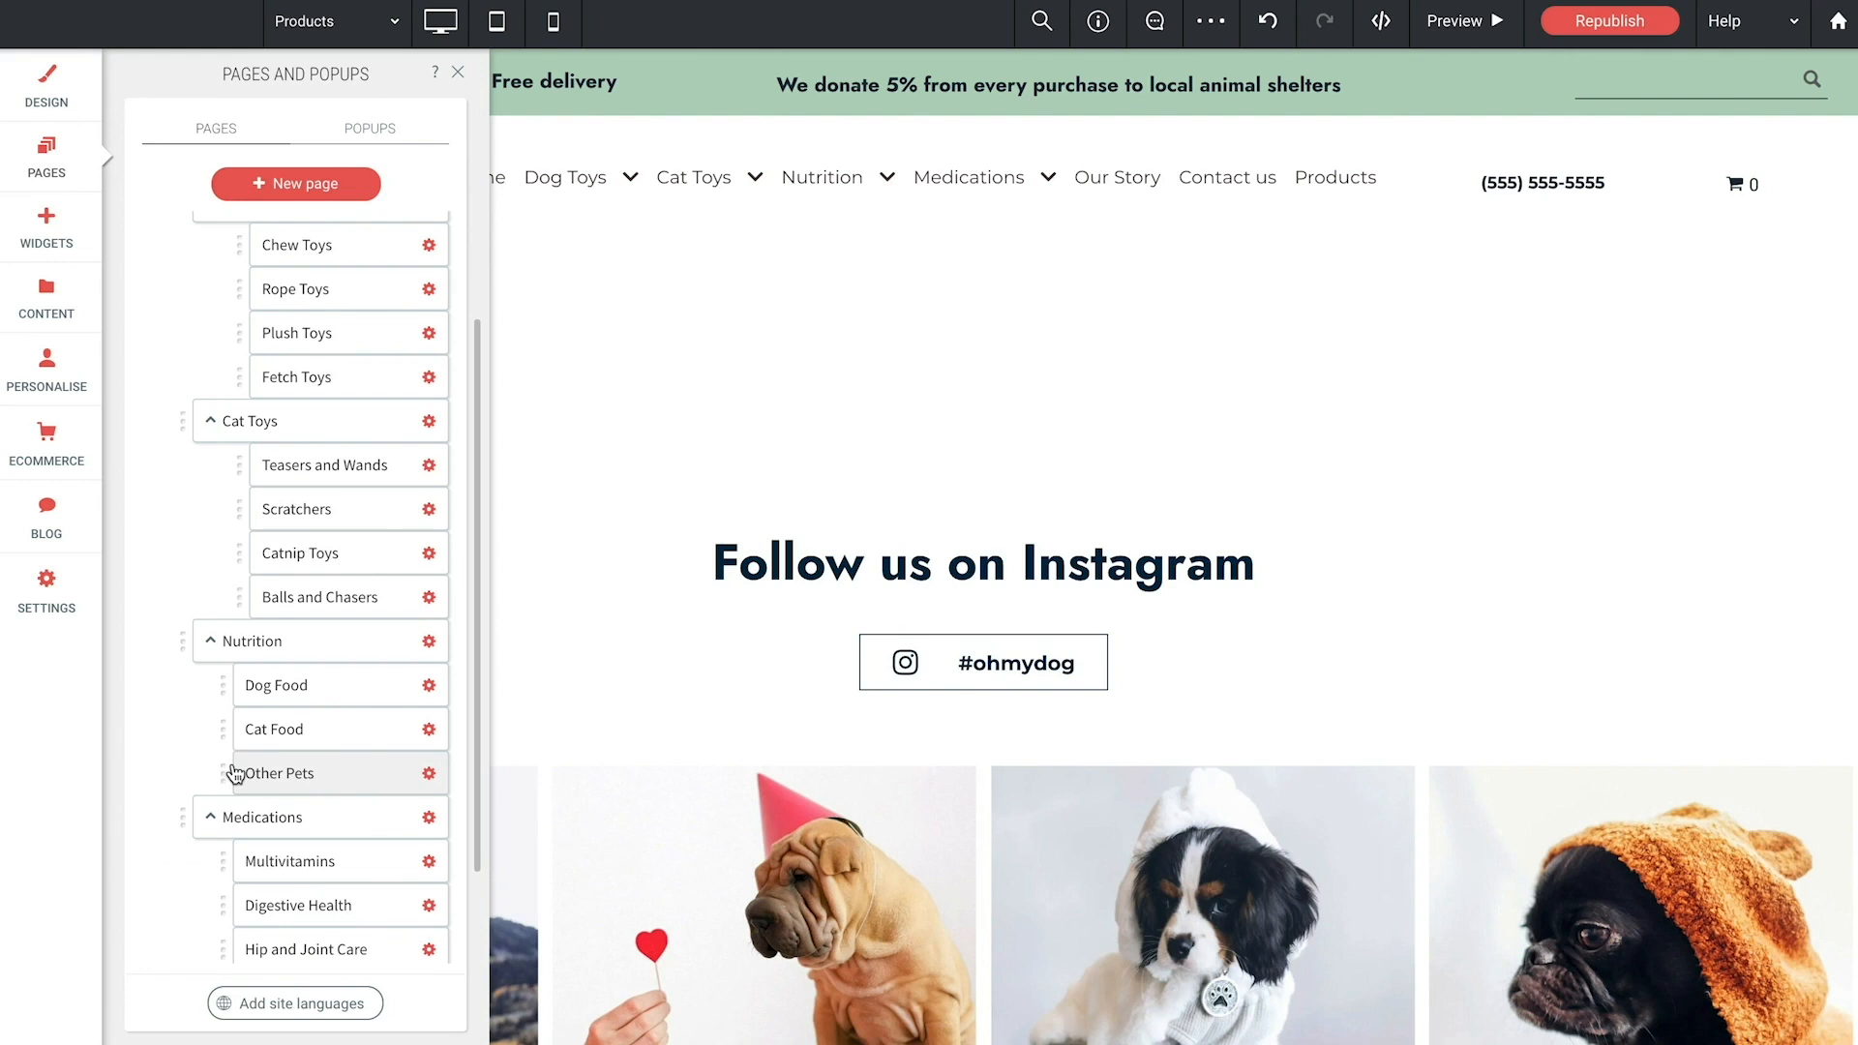
Step: Collapse the Dog Toys, Cat Toys, Nutrition and Medications subpages and close the page list
scroll(224, 766, "up", 2)
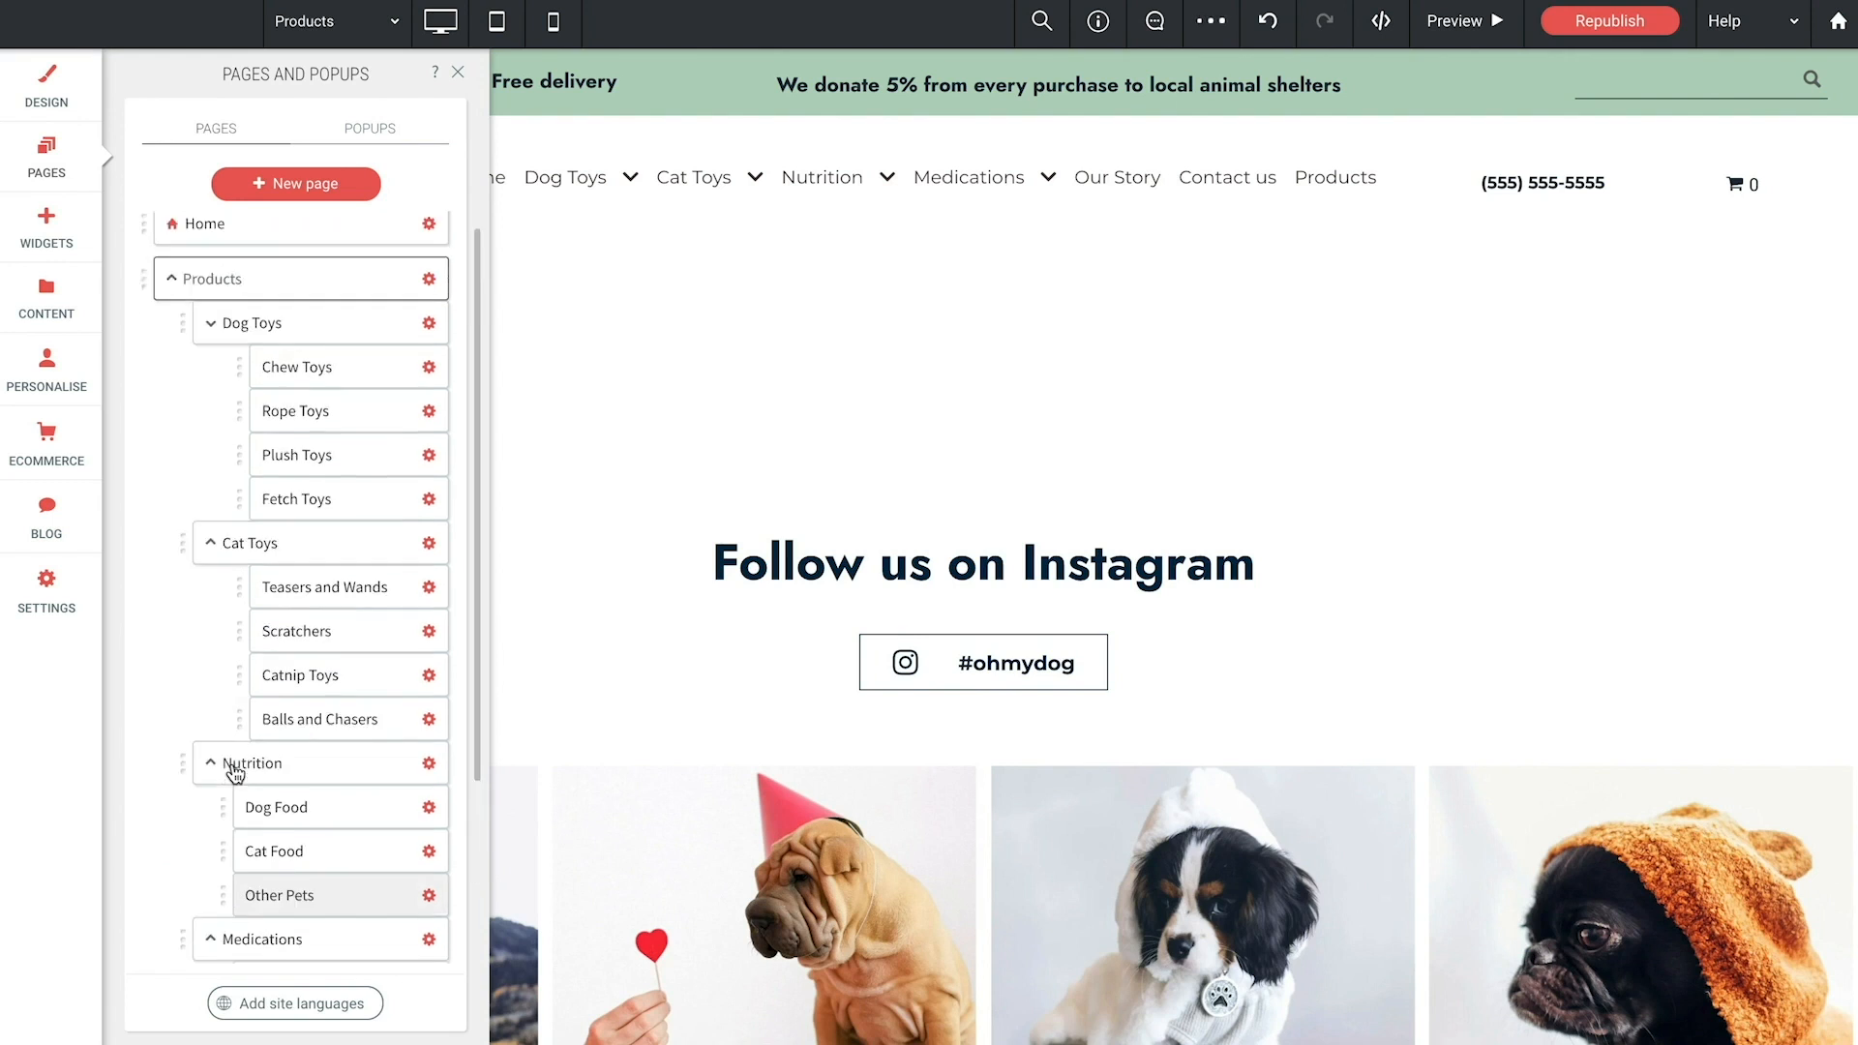
left_click(213, 346)
left_click(212, 390)
left_click(211, 432)
left_click(211, 477)
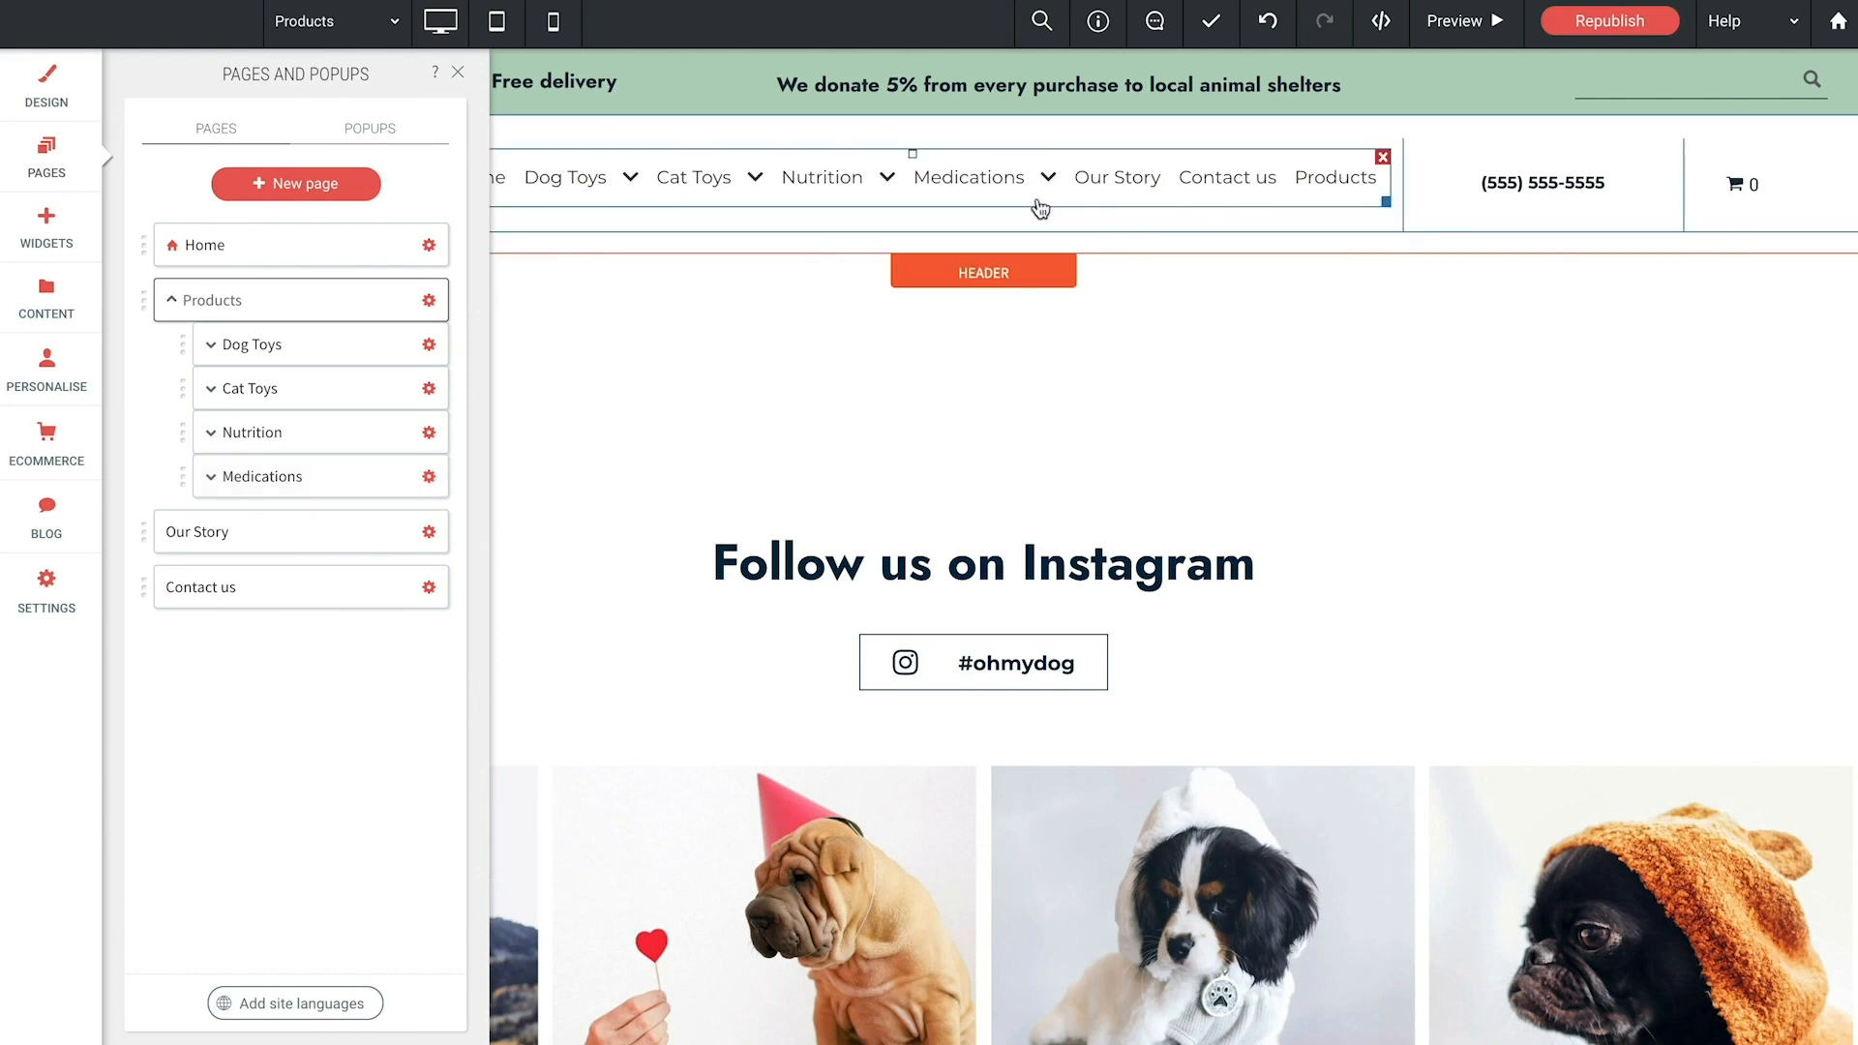
left_click(458, 72)
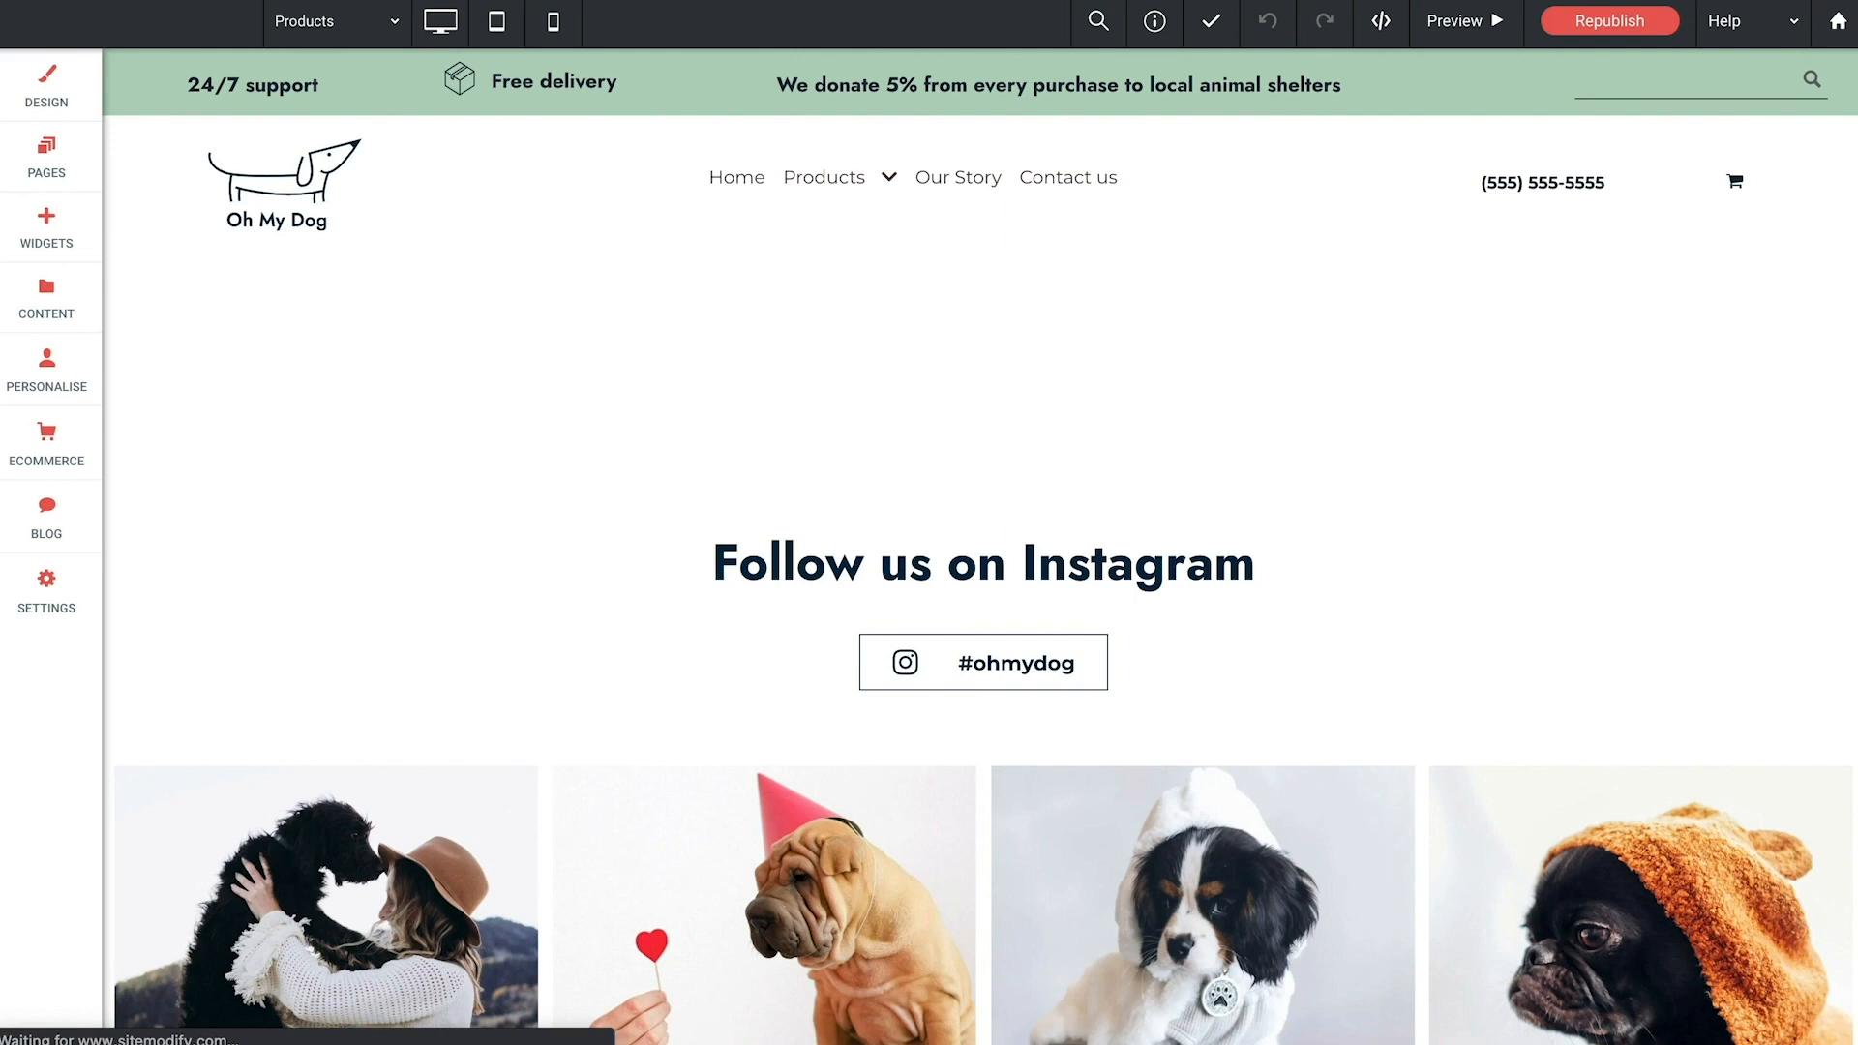
Step: Open the mega menu's content settings and preview the Products dropdown with its Medications submenu
left_click(891, 183)
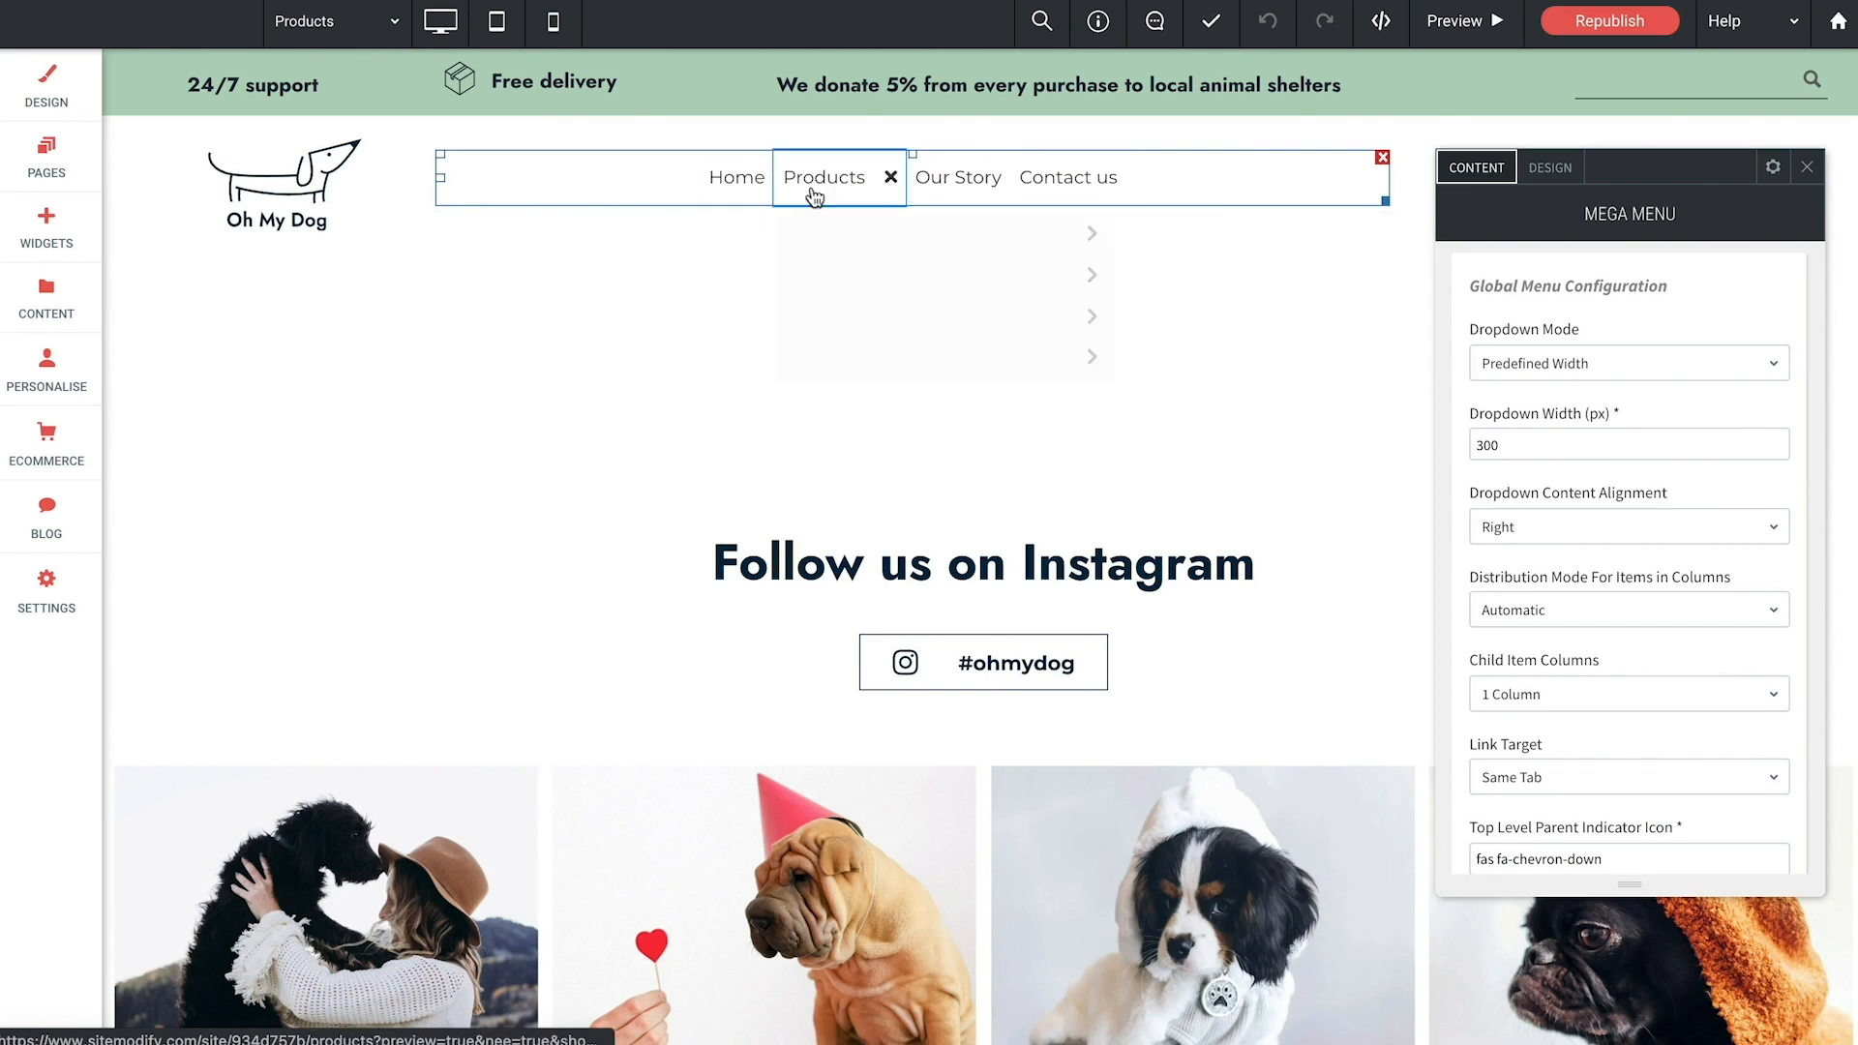
mouse_move(790, 193)
mouse_move(860, 360)
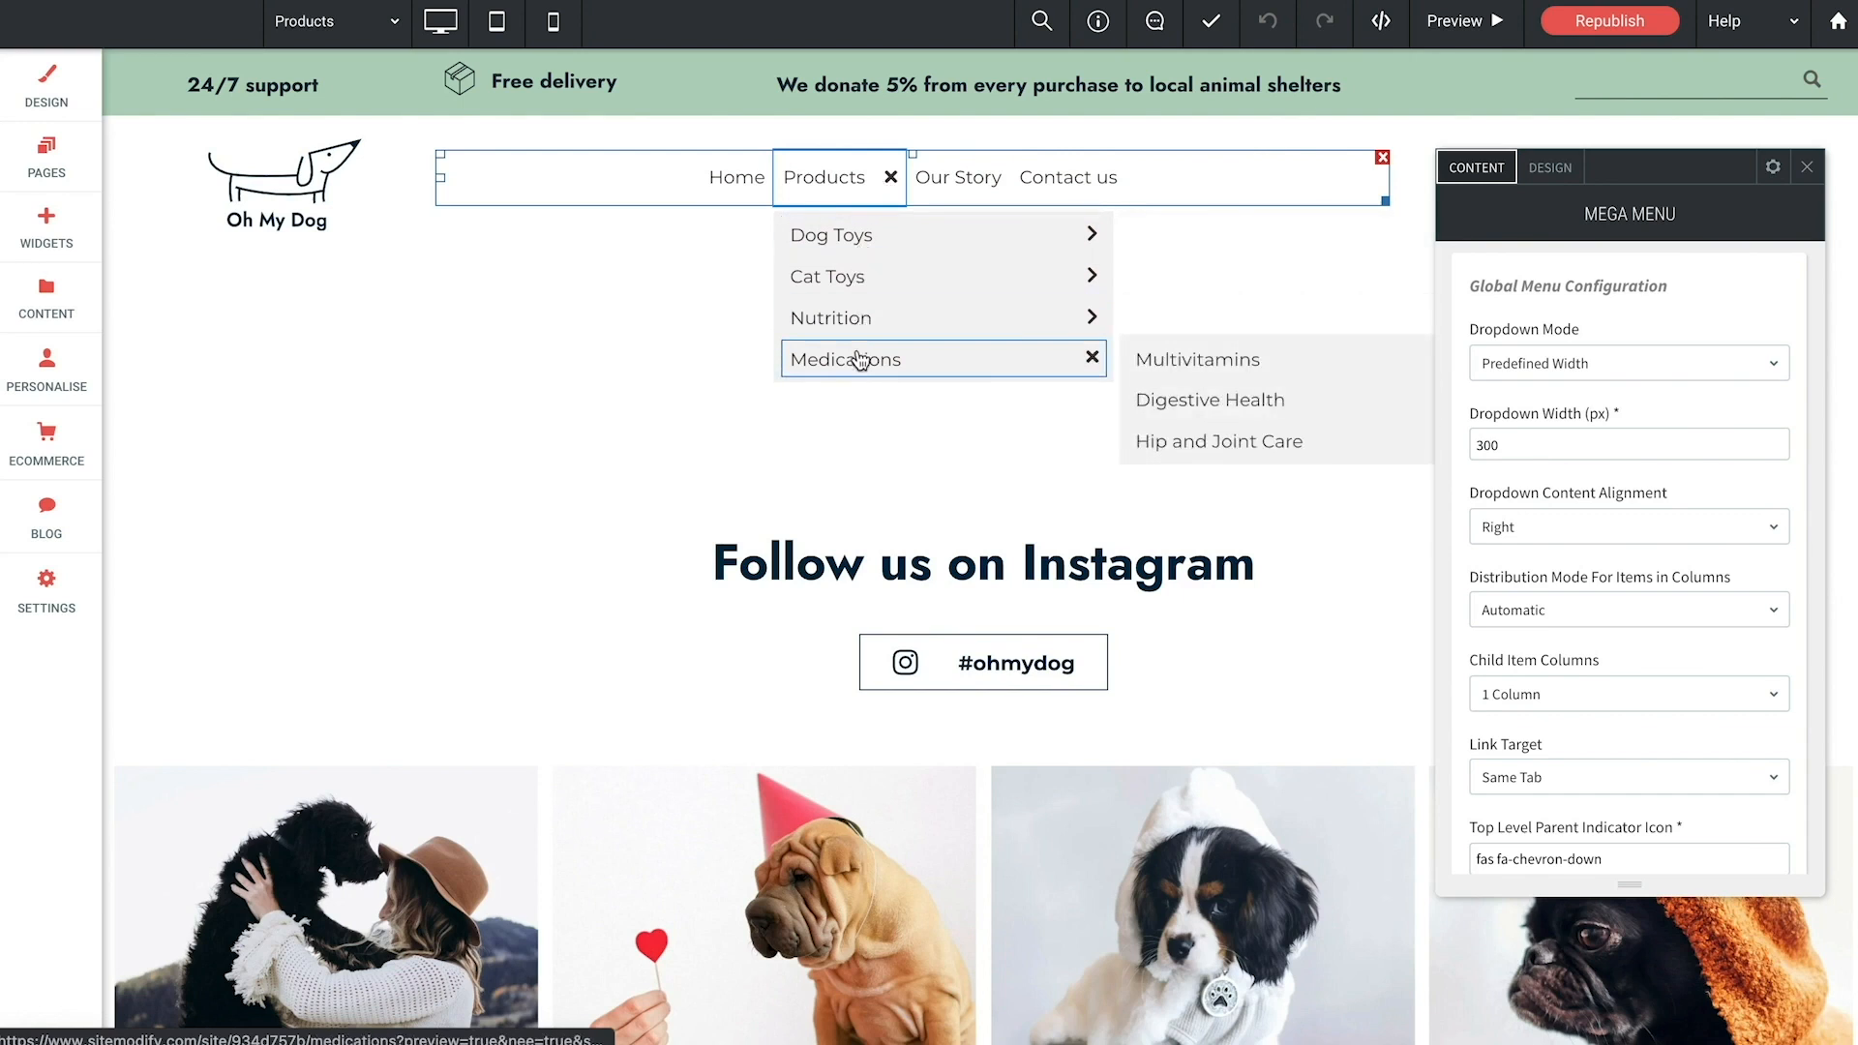
Step: Open the existing Regular item override and link it to the Products page instead of Home
left_click_drag(1635, 169, 298, 171)
scroll(385, 615, "down", 5)
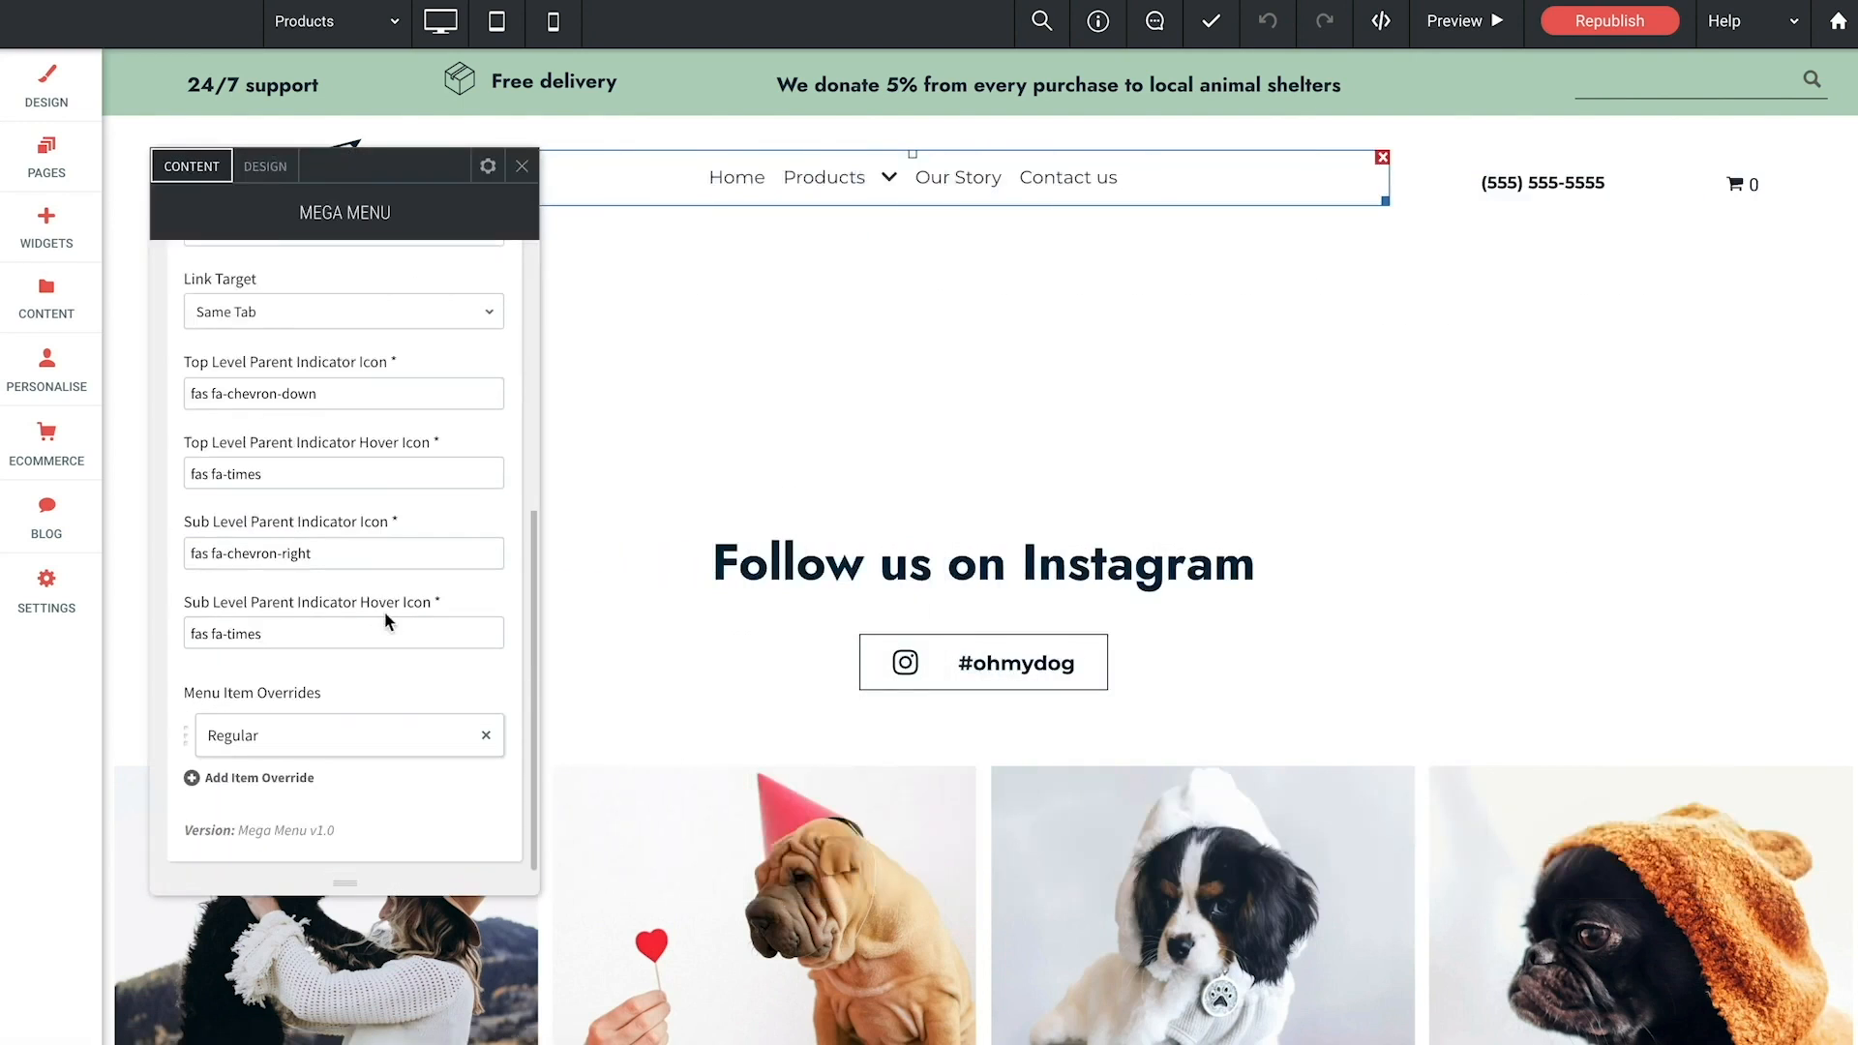
left_click(320, 743)
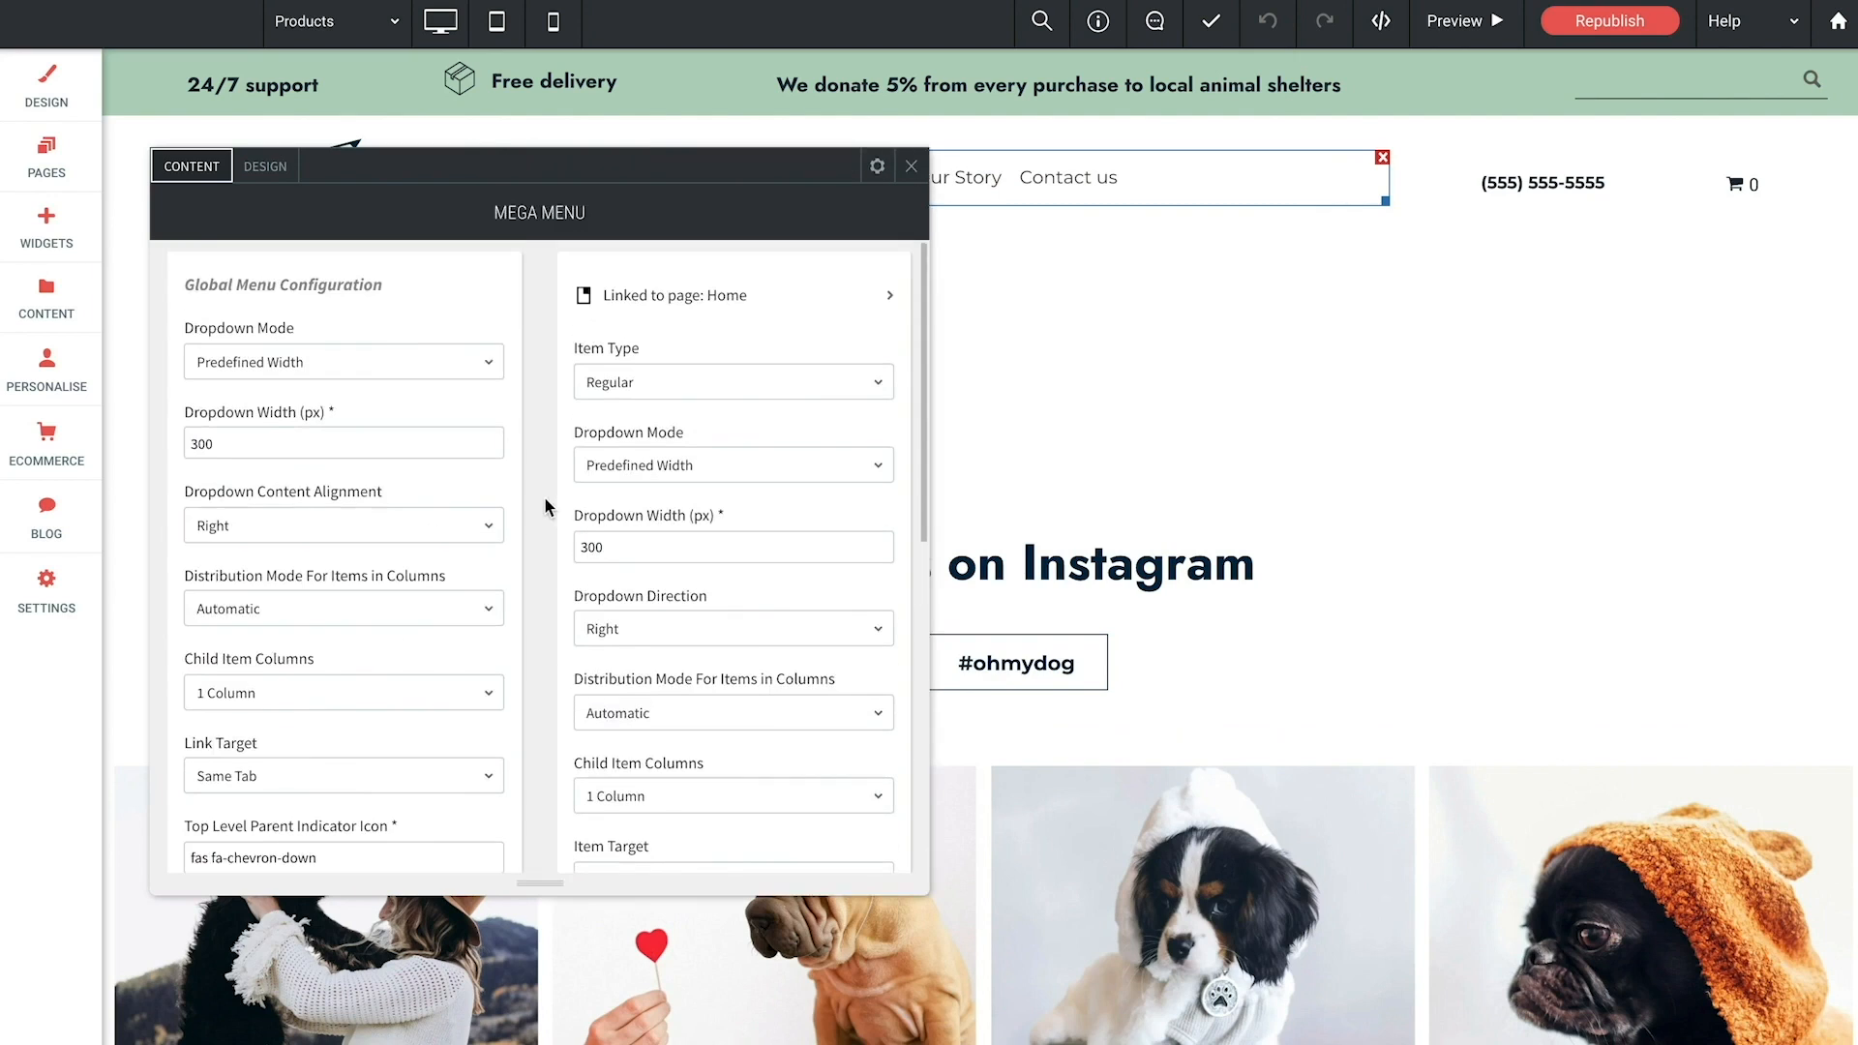
left_click_drag(635, 178, 708, 266)
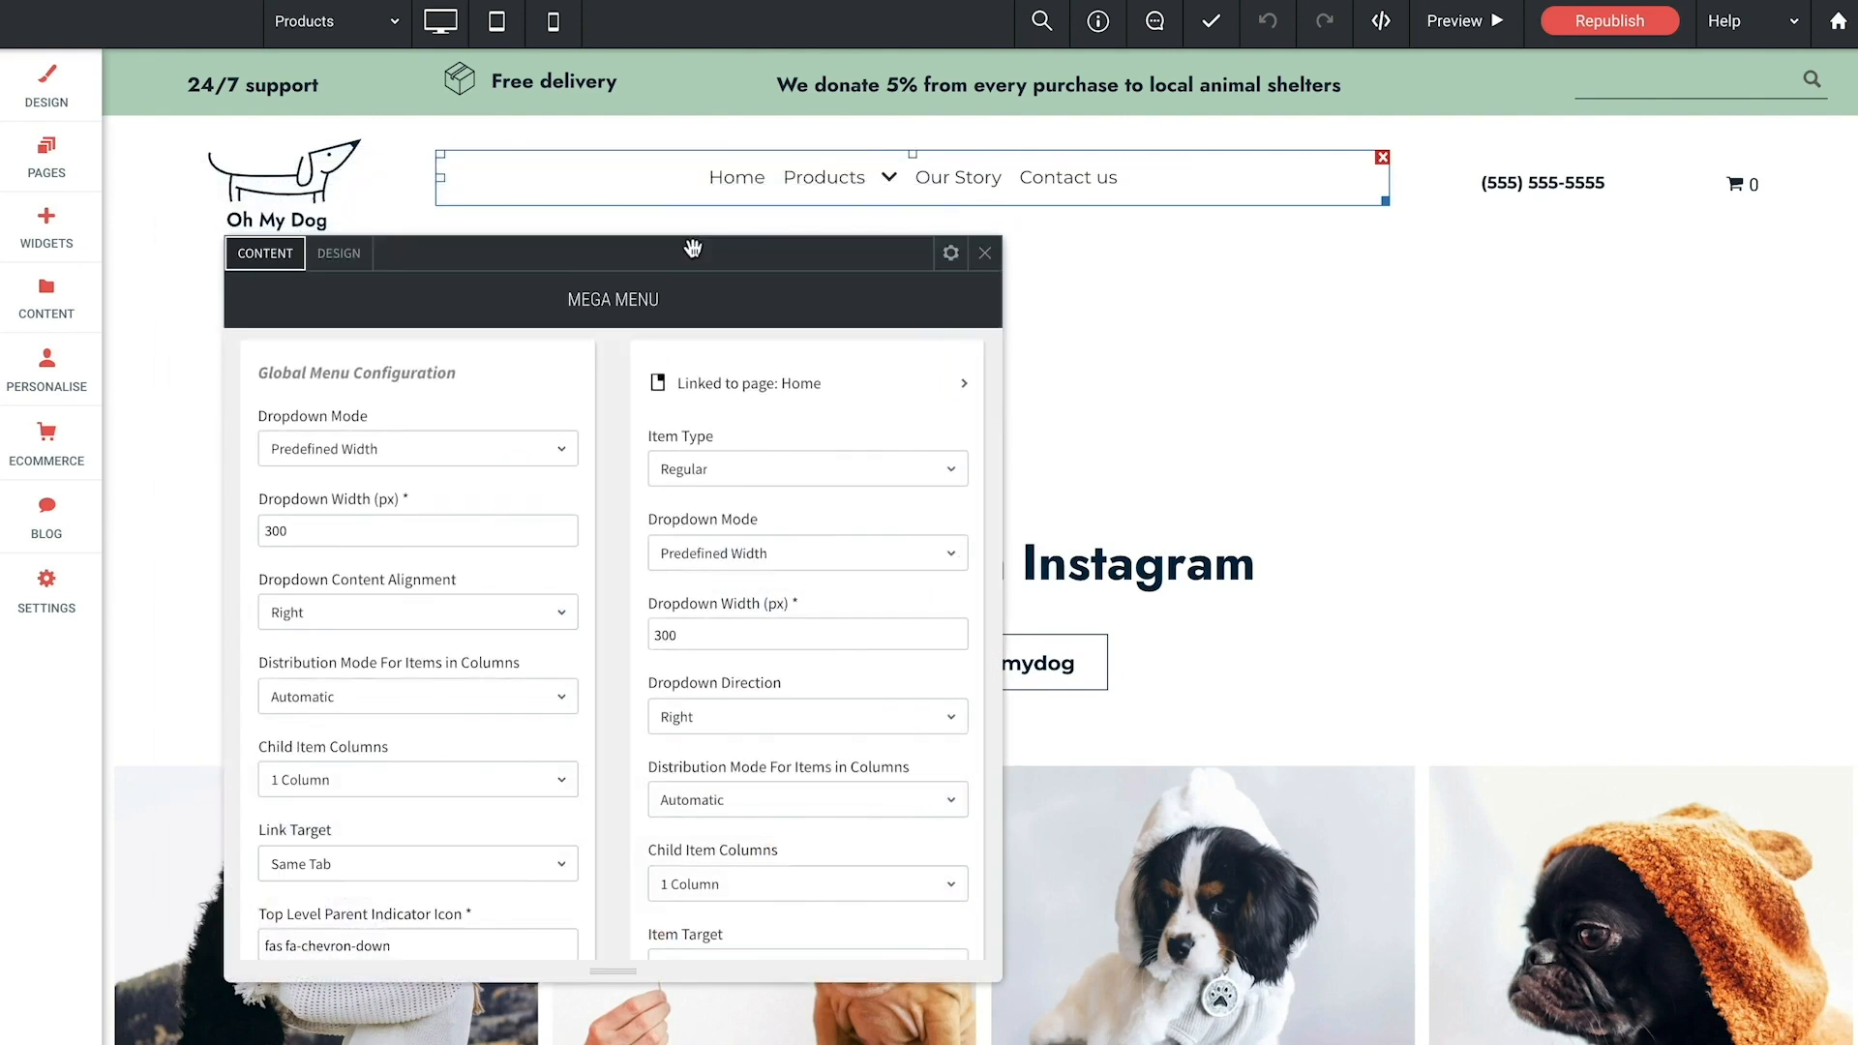
left_click(811, 384)
left_click(1145, 450)
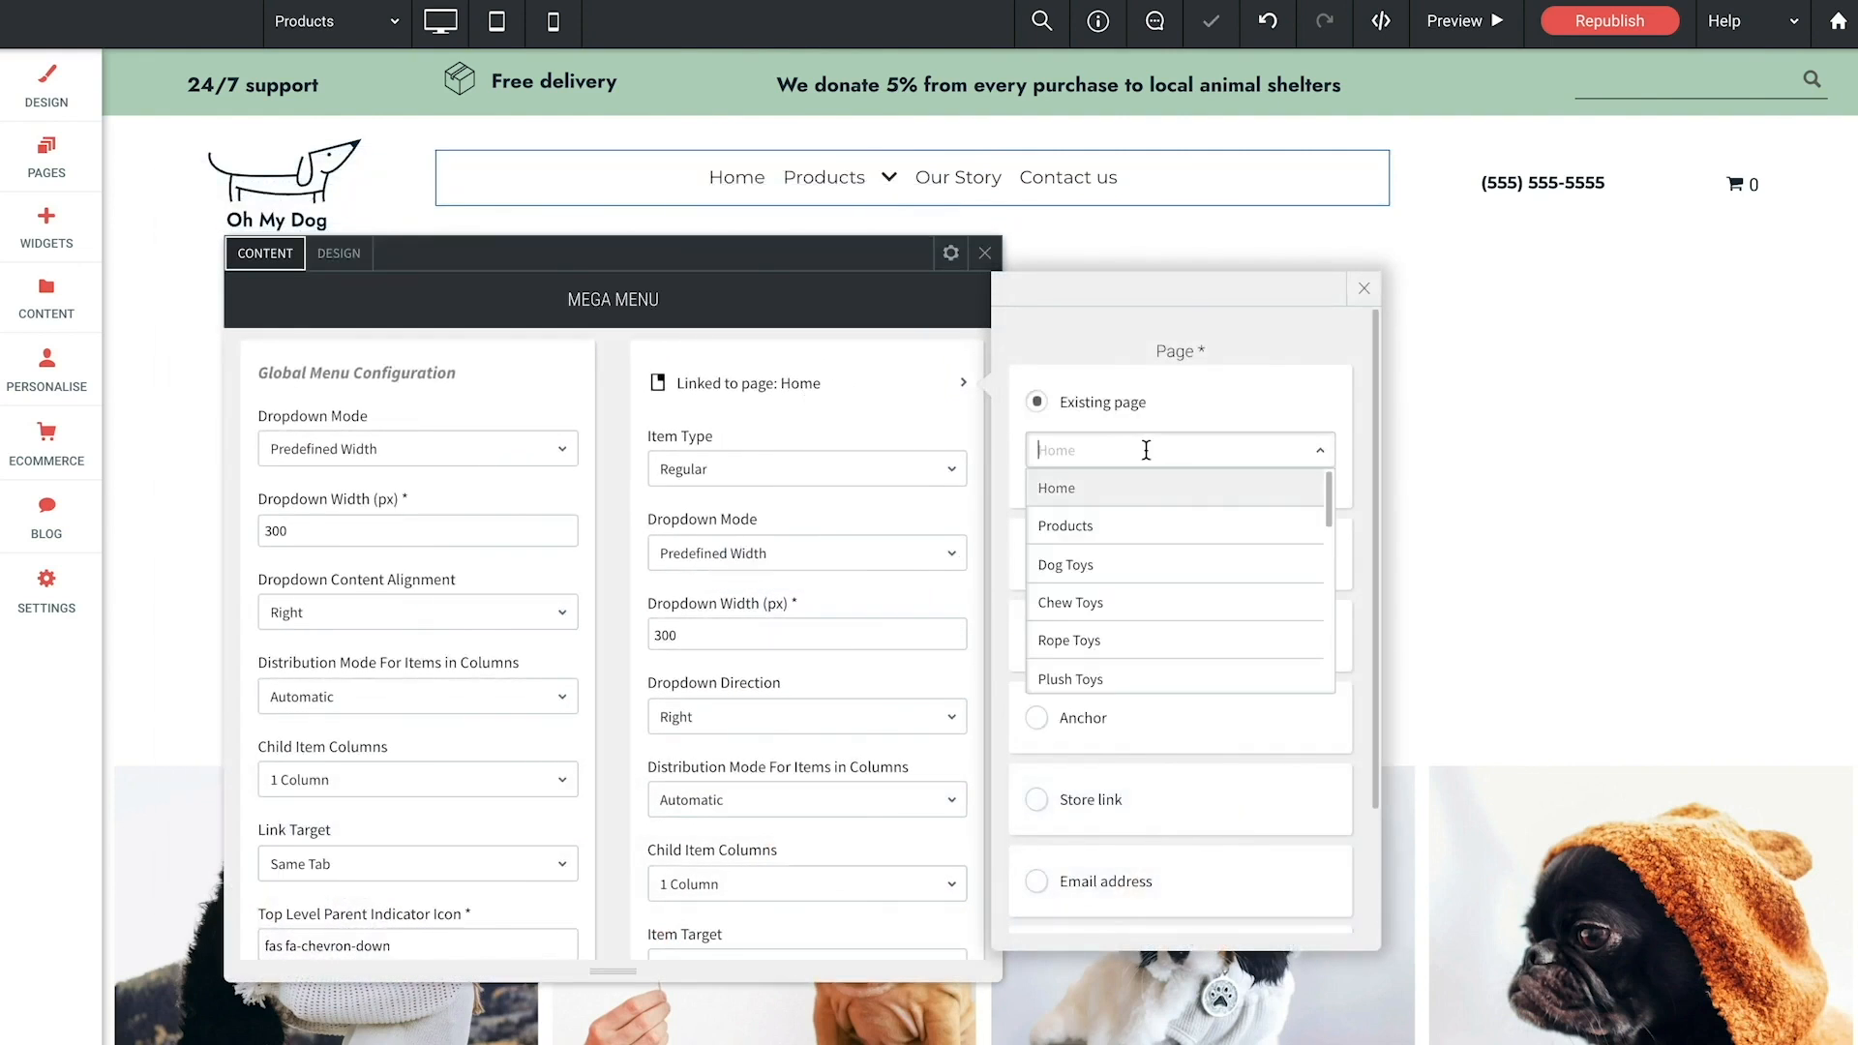
left_click(1080, 526)
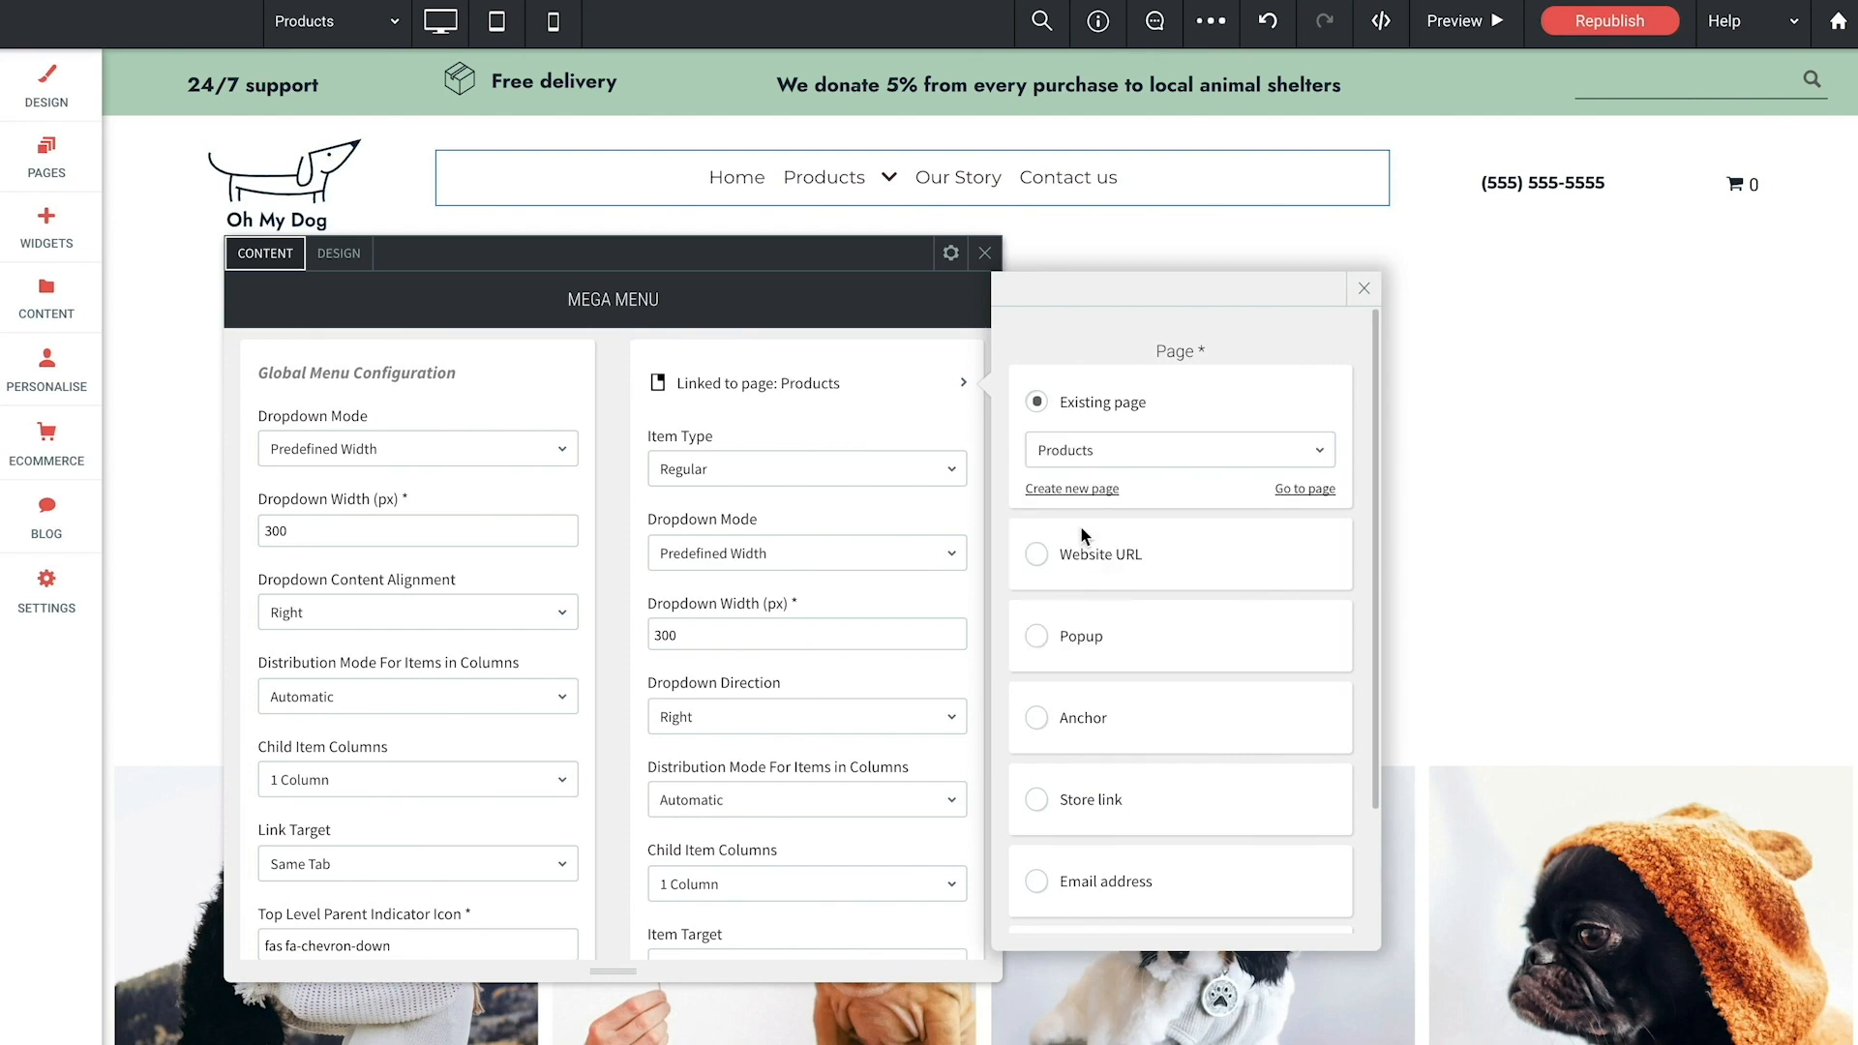
left_click(1364, 288)
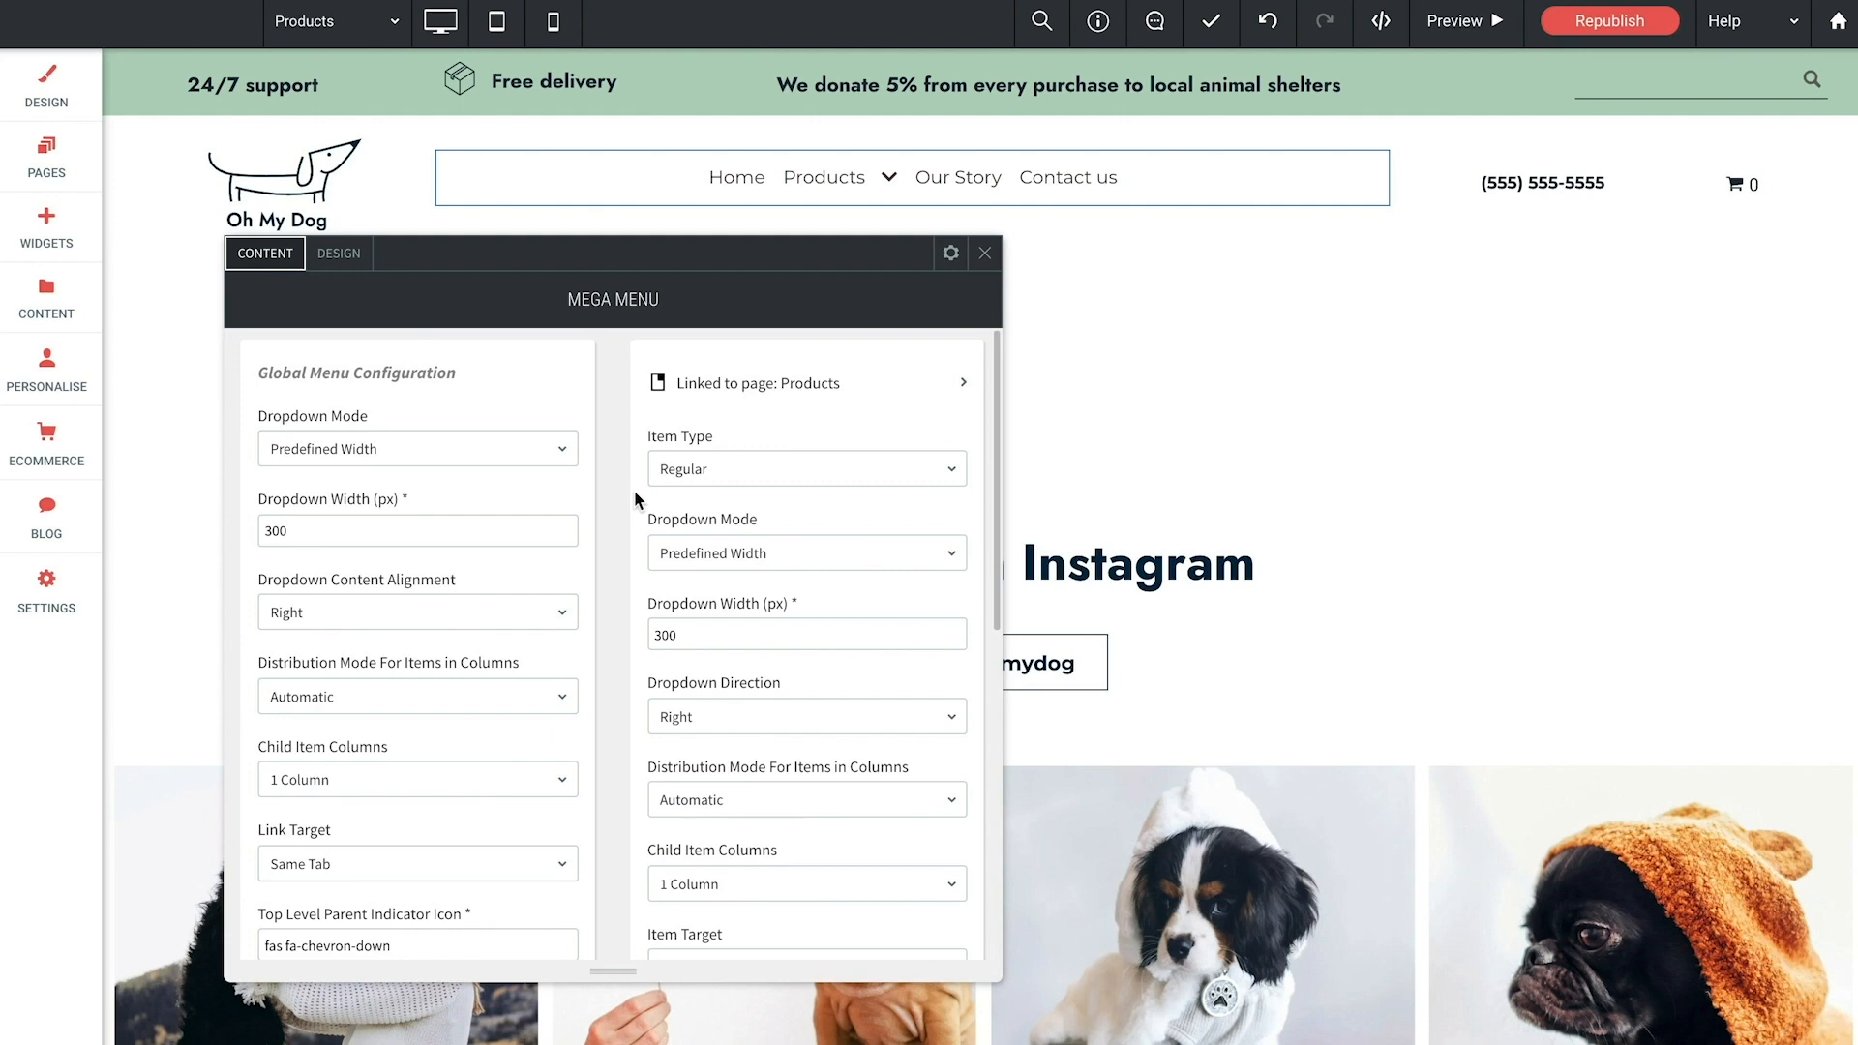
Step: Review the settings available in the item override linked to the Products page
scroll(635, 493, "down", 2)
scroll(634, 497, "down", 4)
scroll(635, 498, "up", 4)
scroll(634, 495, "up", 3)
scroll(629, 560, "down", 1)
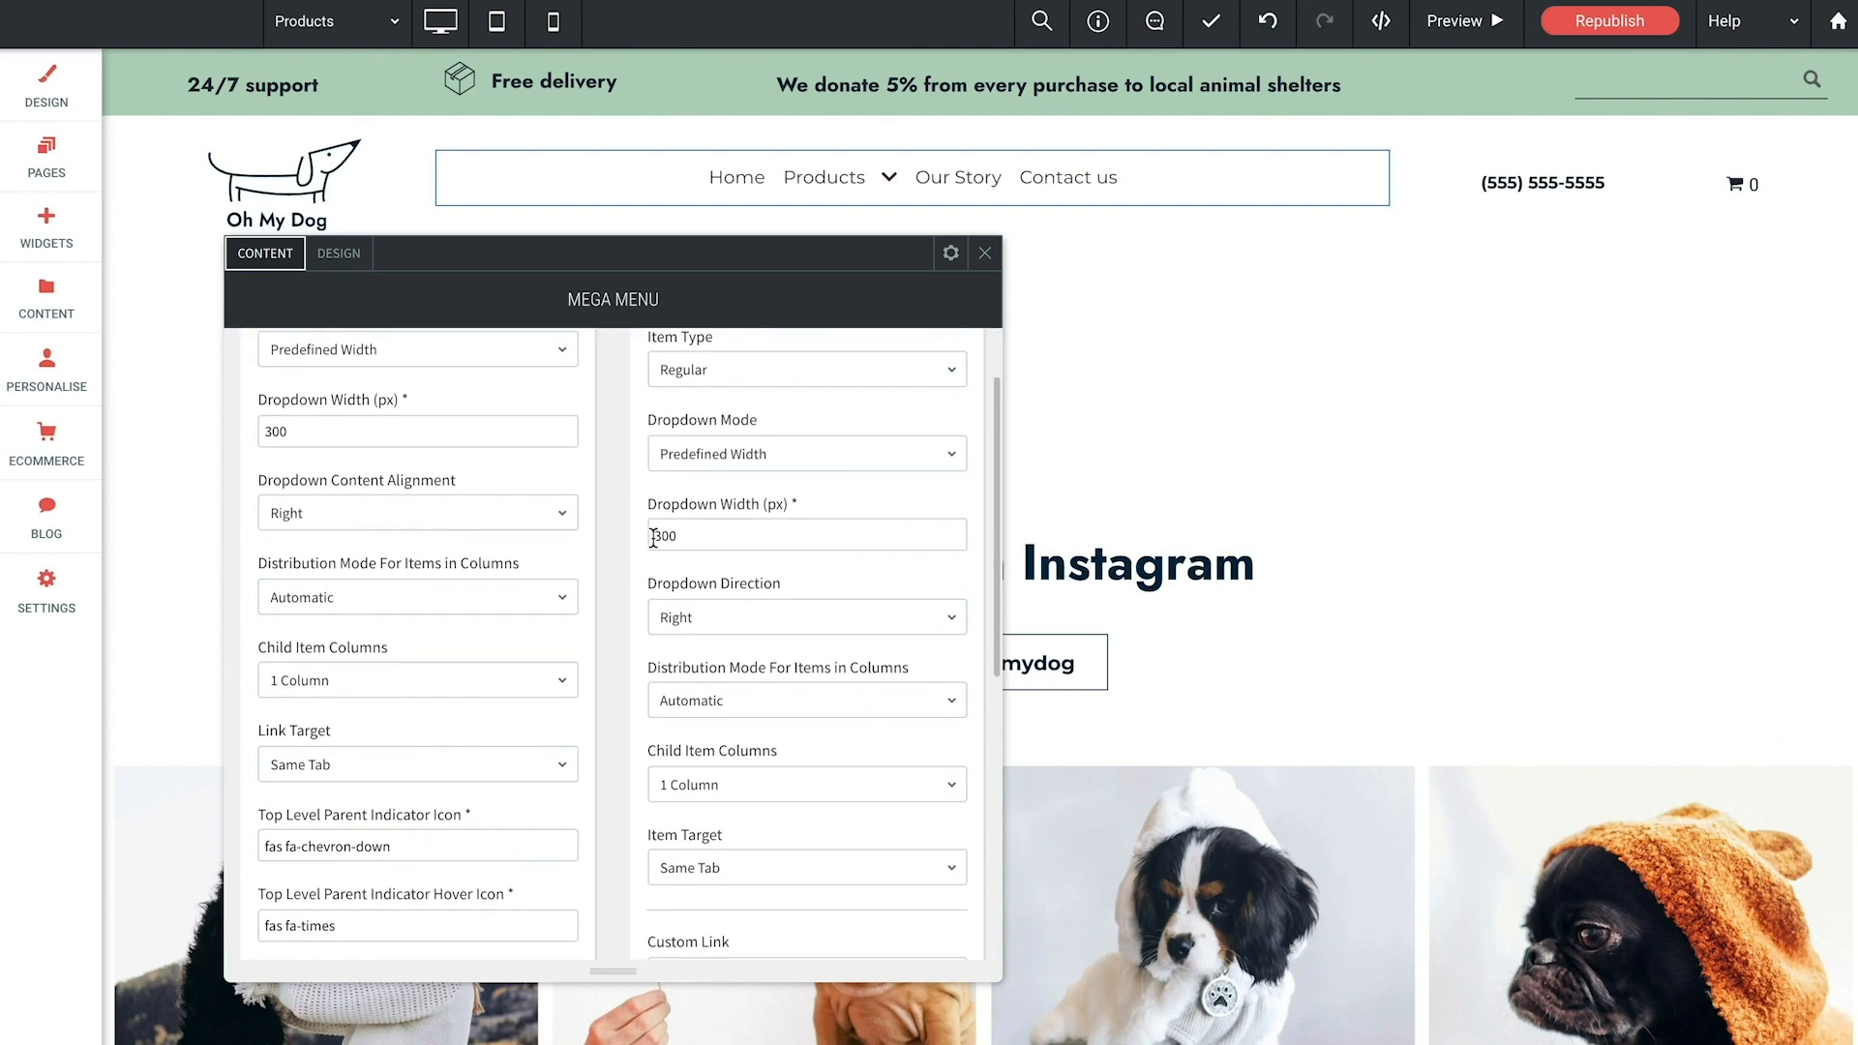
Step: Set the Products item override's dropdown width to 900 px and its child item columns to 4 Columns, and close the settings
left_click_drag(681, 539, 647, 539)
type("900")
scroll(703, 630, "down", 1)
left_click(709, 671)
left_click(694, 822)
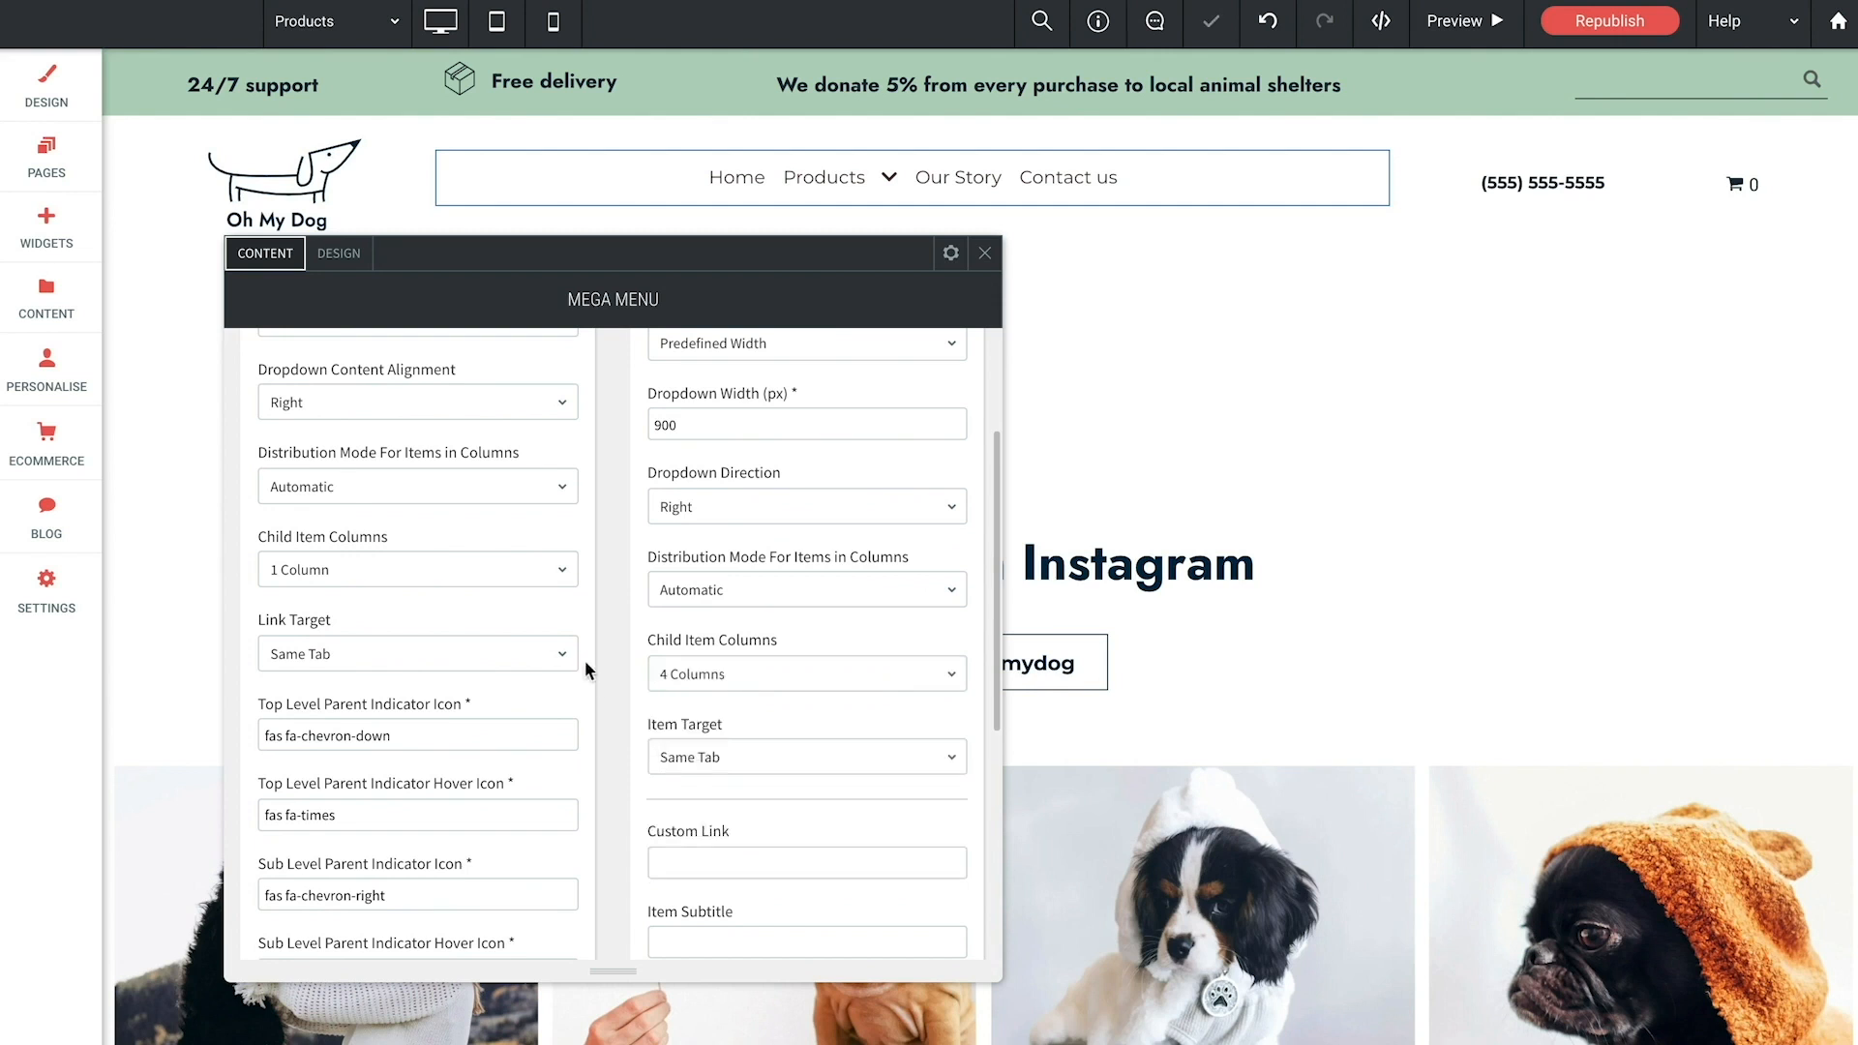
scroll(600, 674, "down", 3)
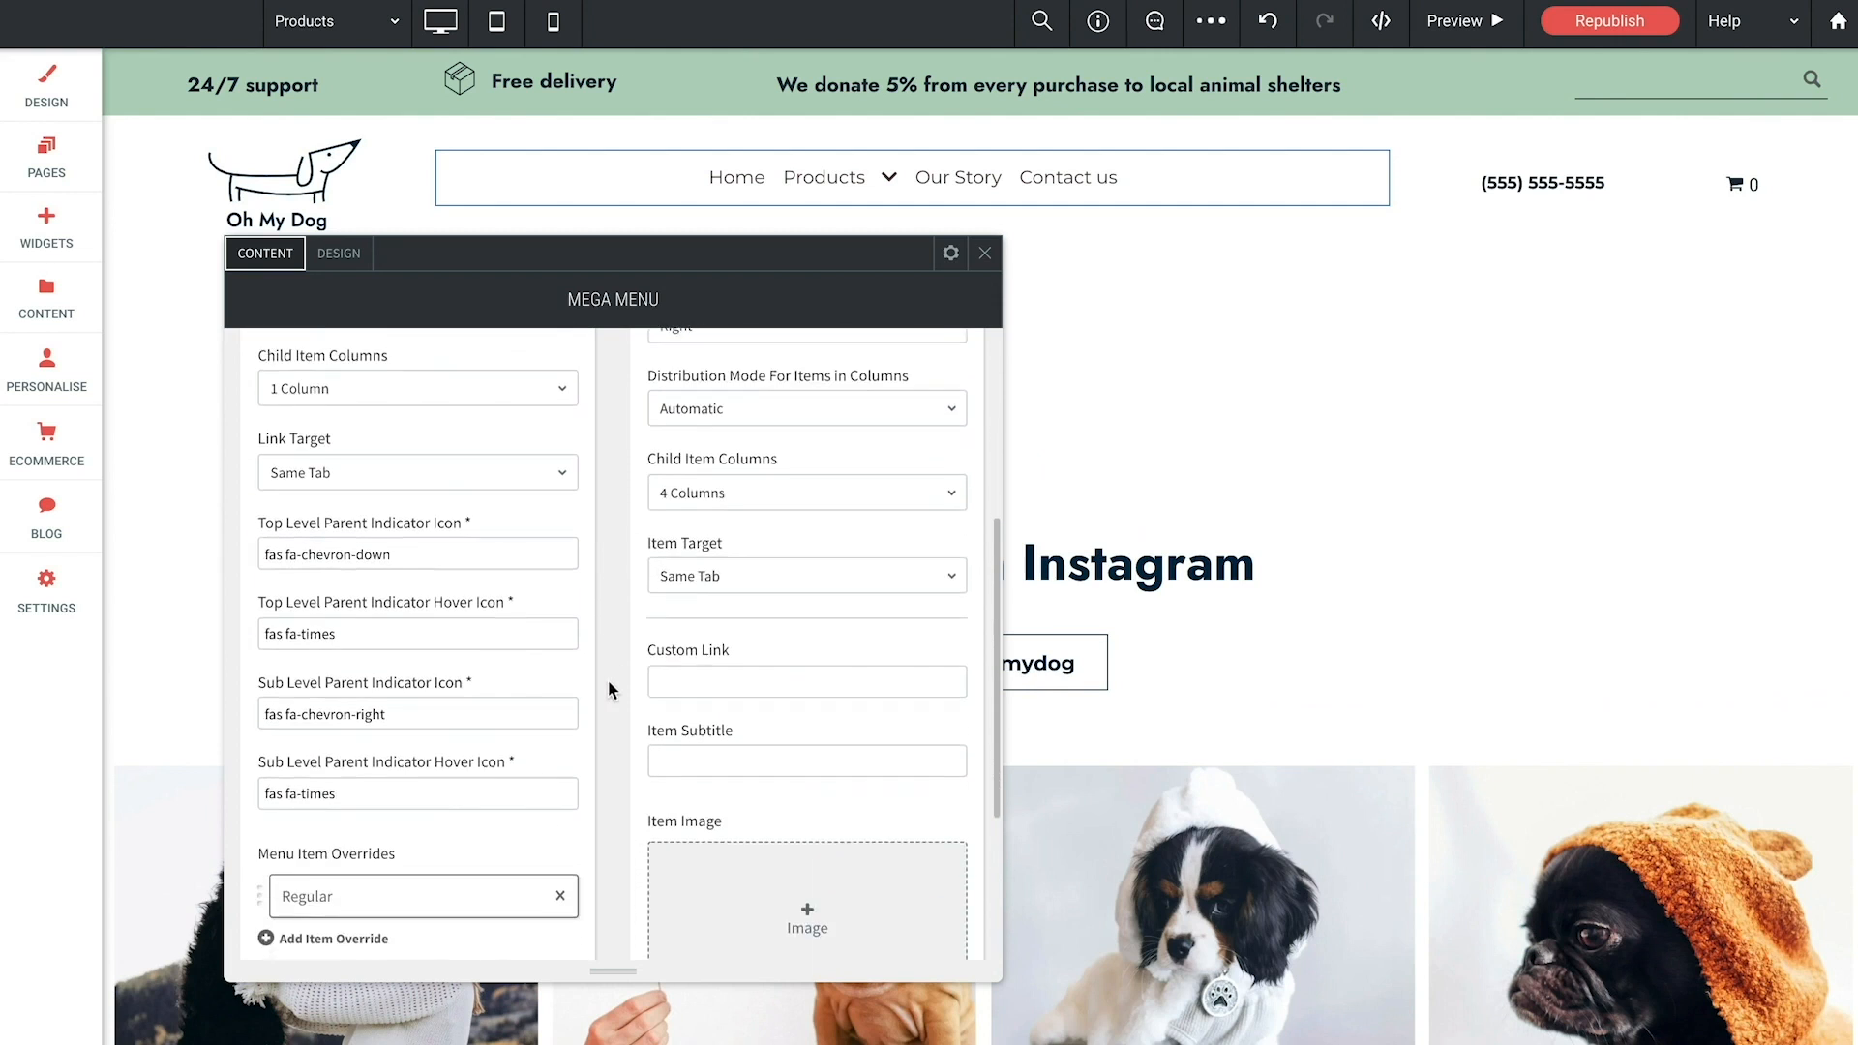
scroll(608, 683, "down", 2)
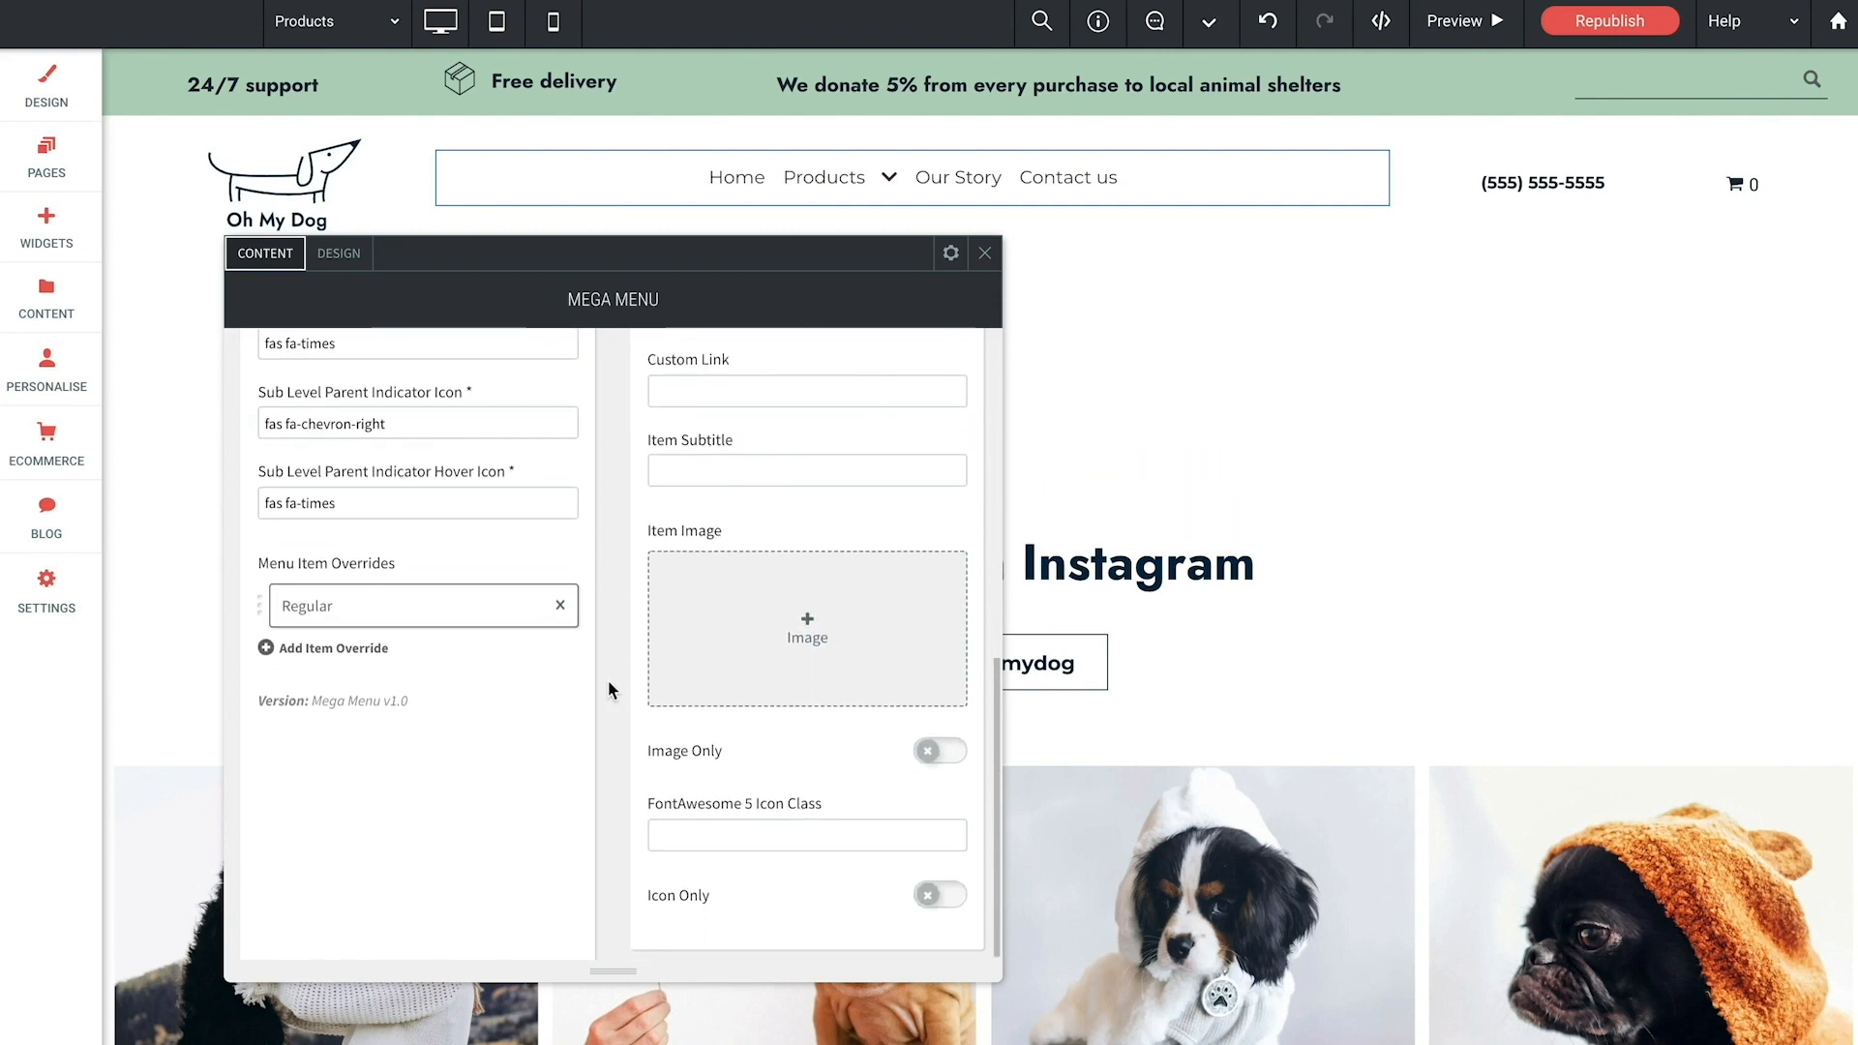
scroll(607, 679, "up", 10)
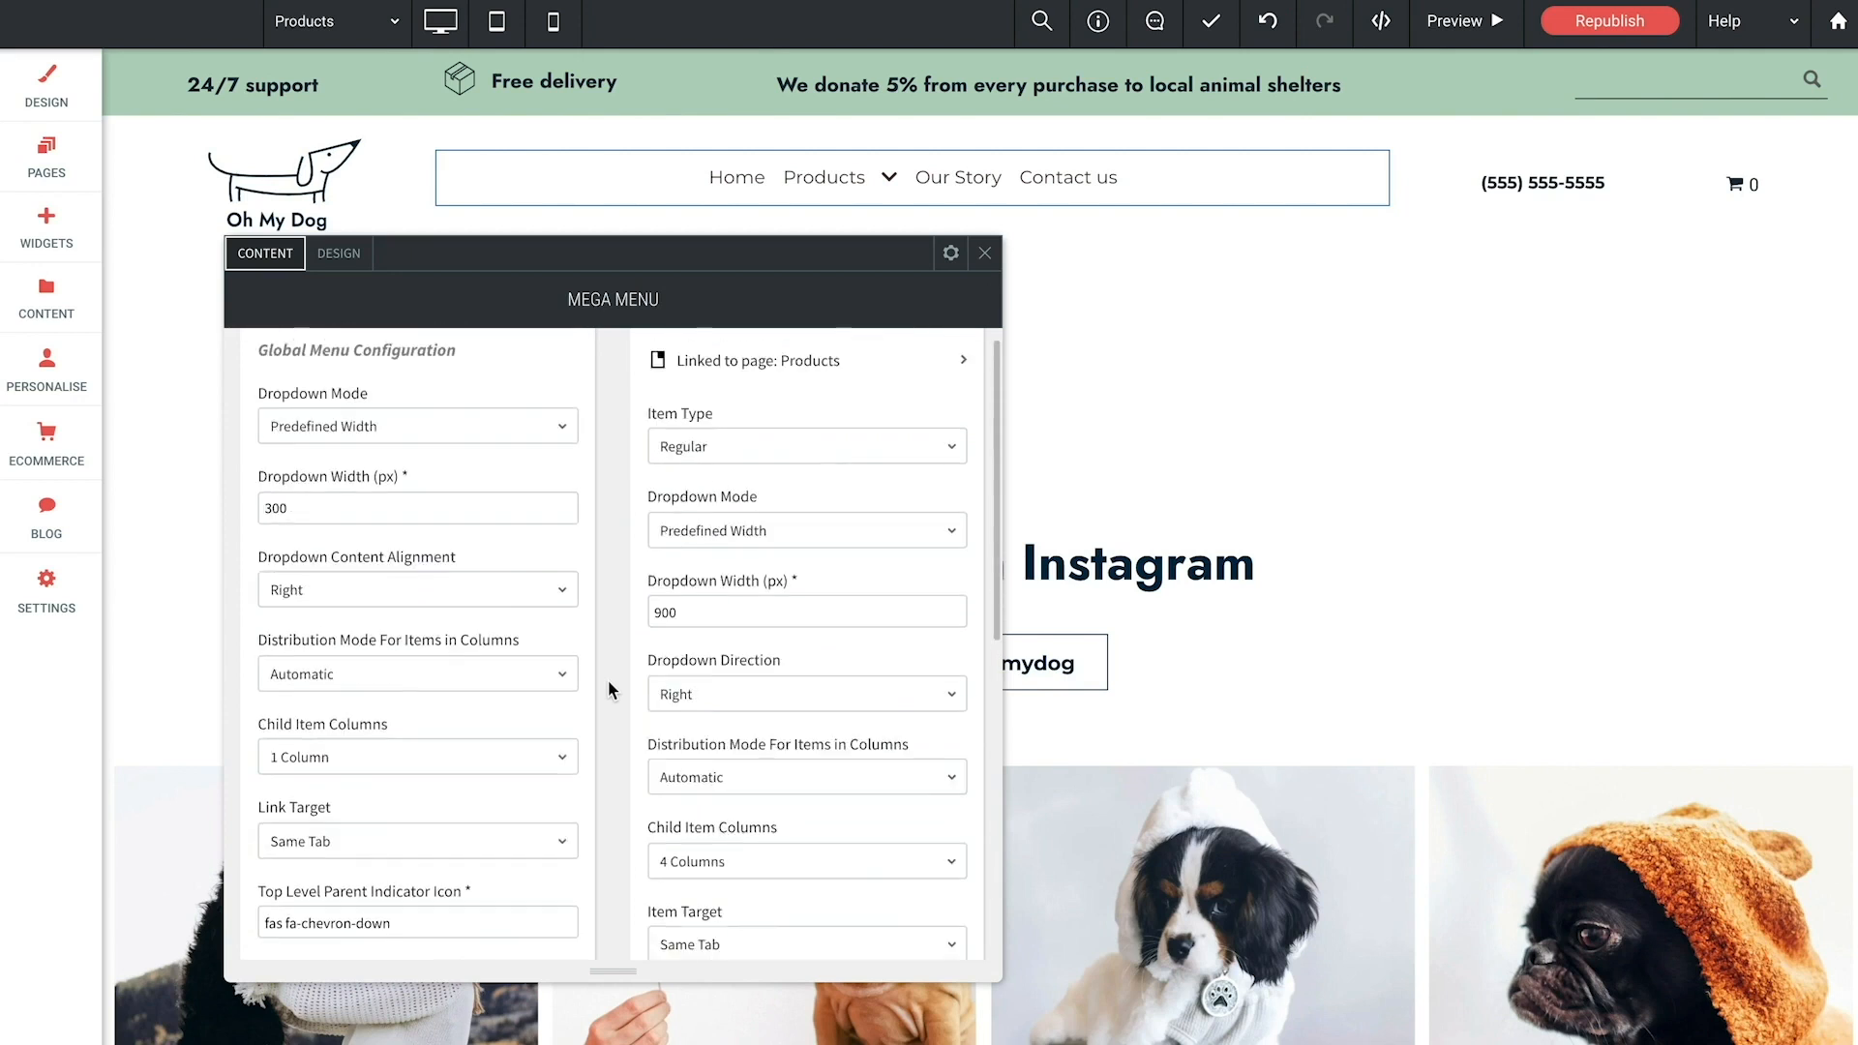
left_click(988, 254)
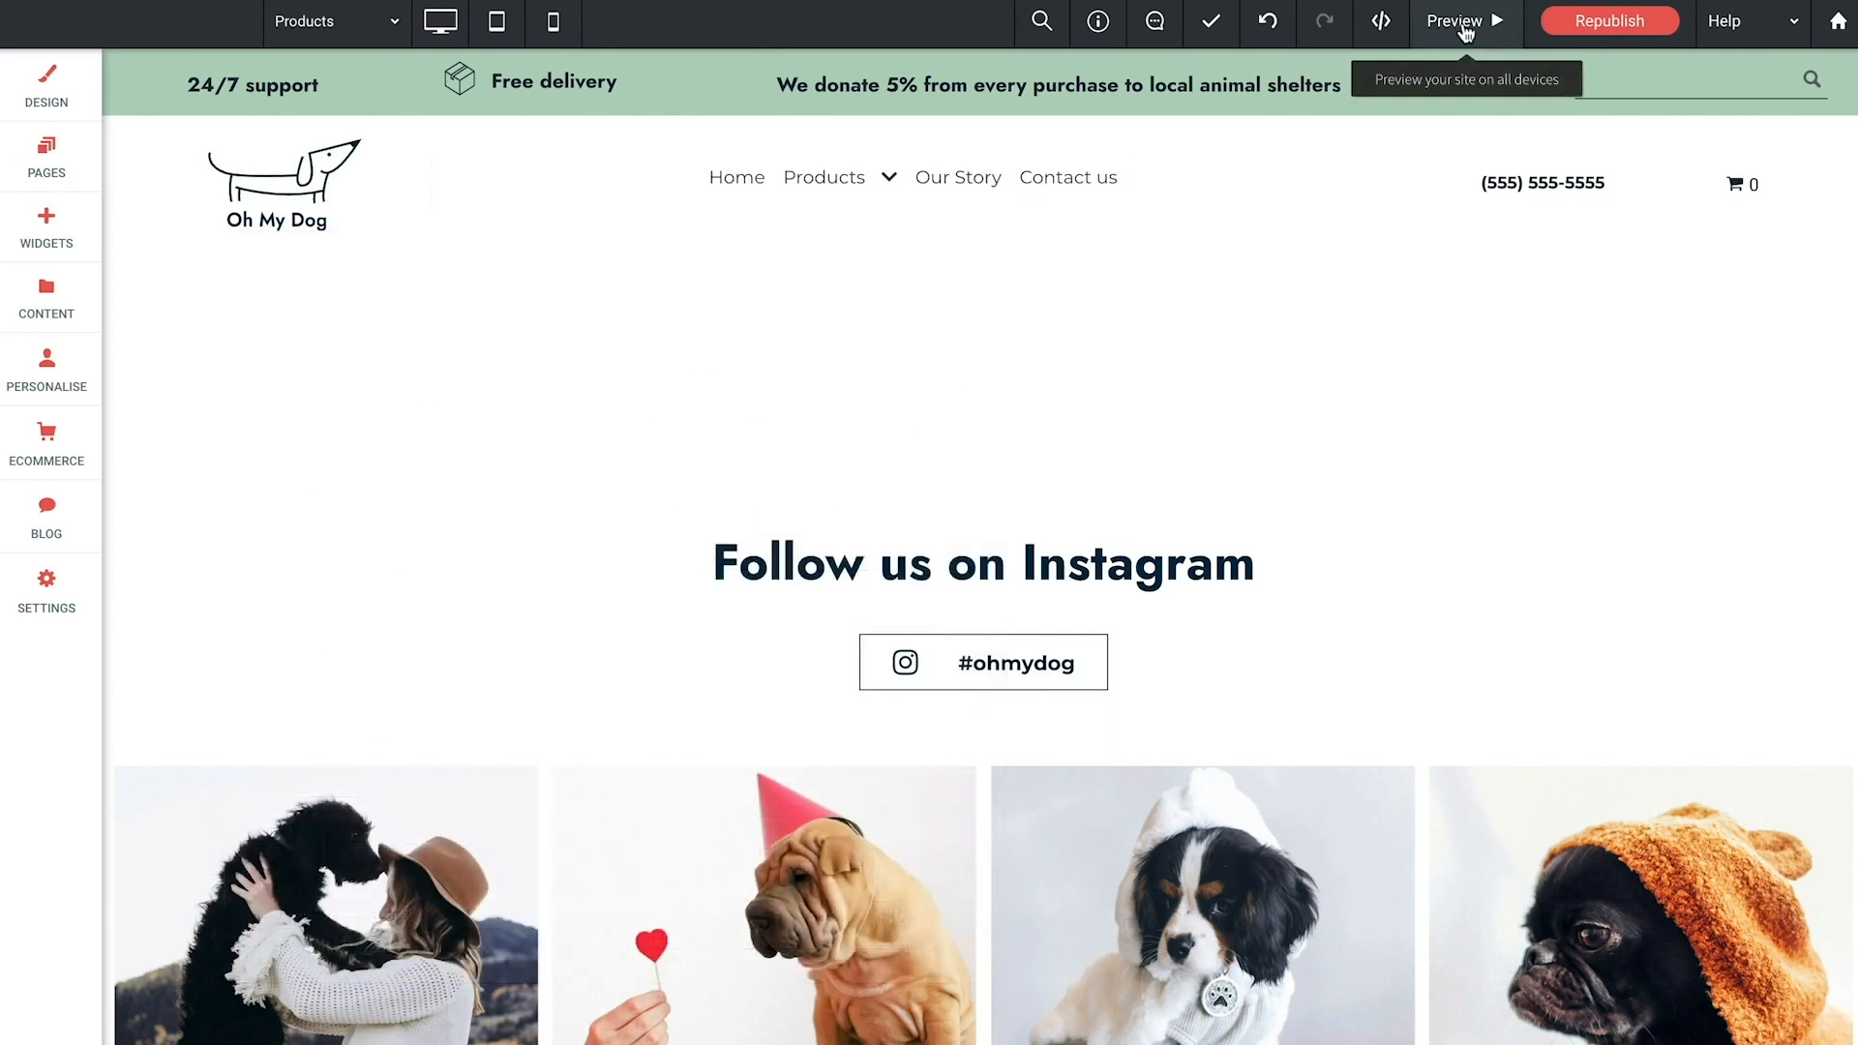
Step: Preview the site, check the Products dropdown with its Dog Toys, Cat Toys and Nutrition submenus, and return to the editor
left_click(1459, 20)
left_click(825, 180)
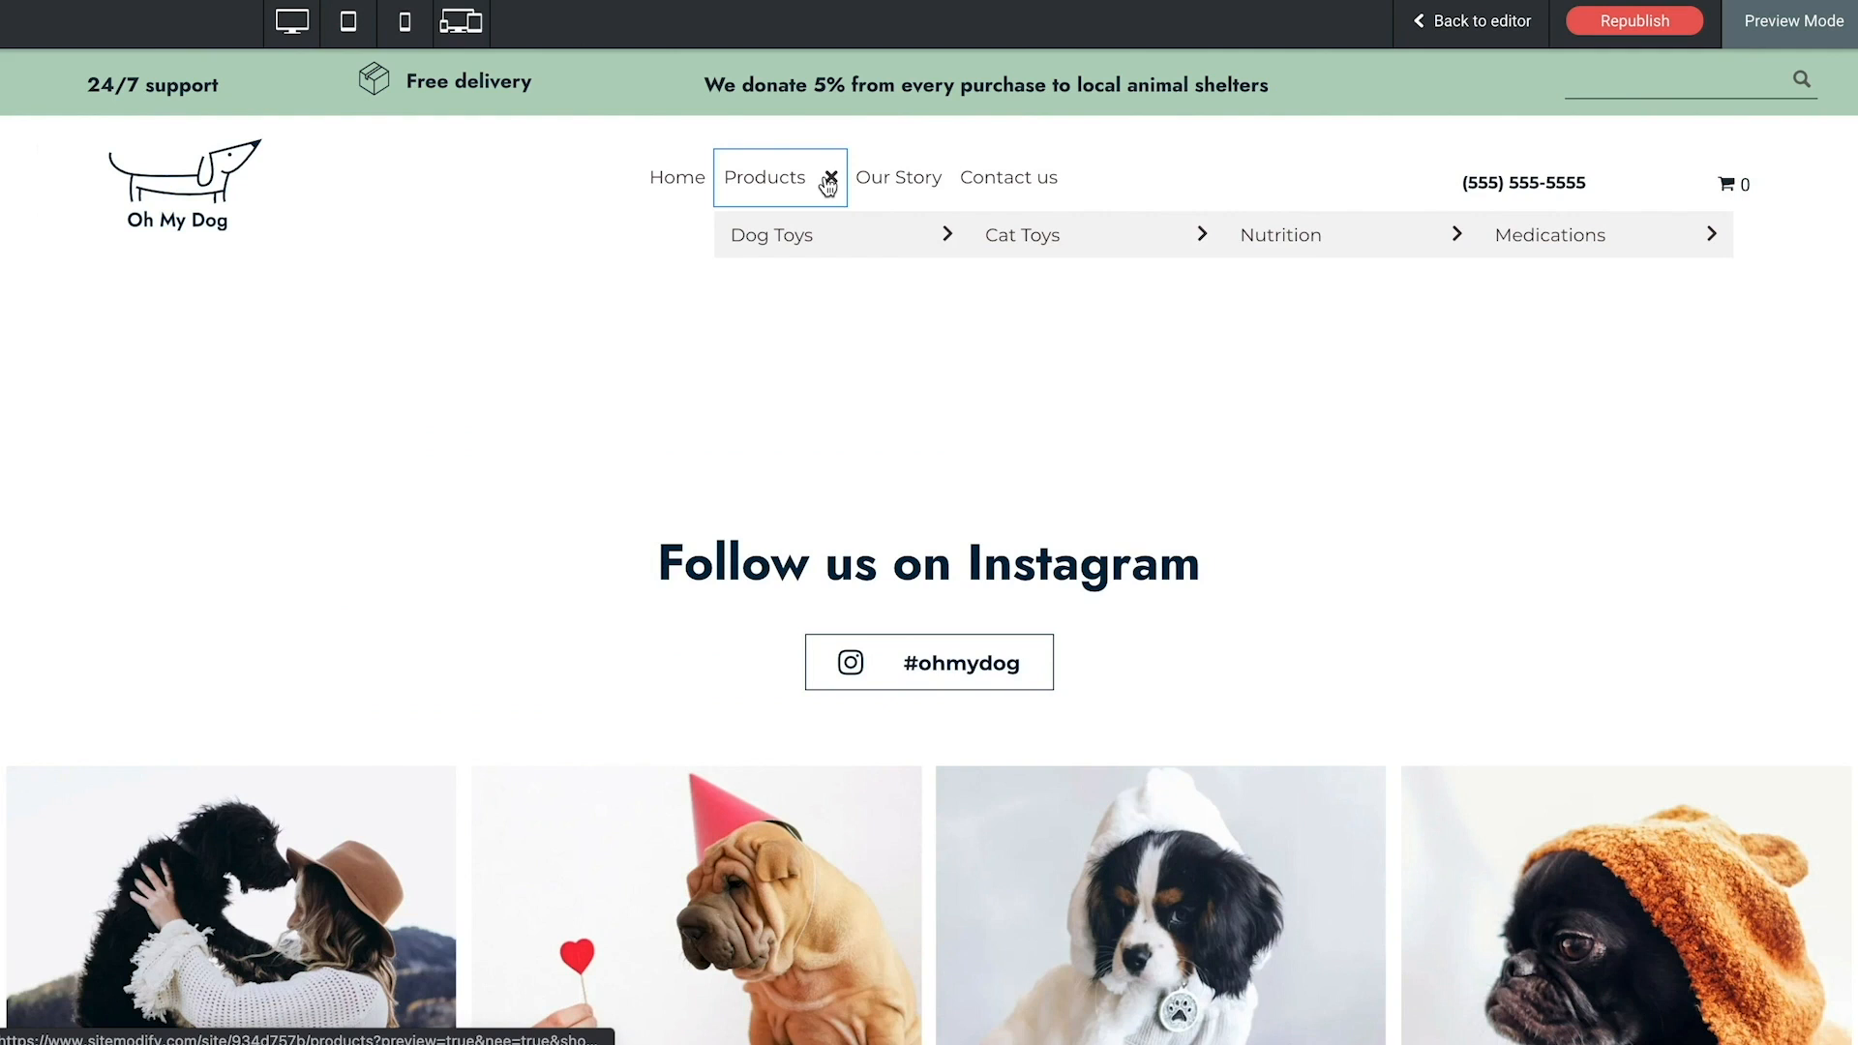
left_click(815, 244)
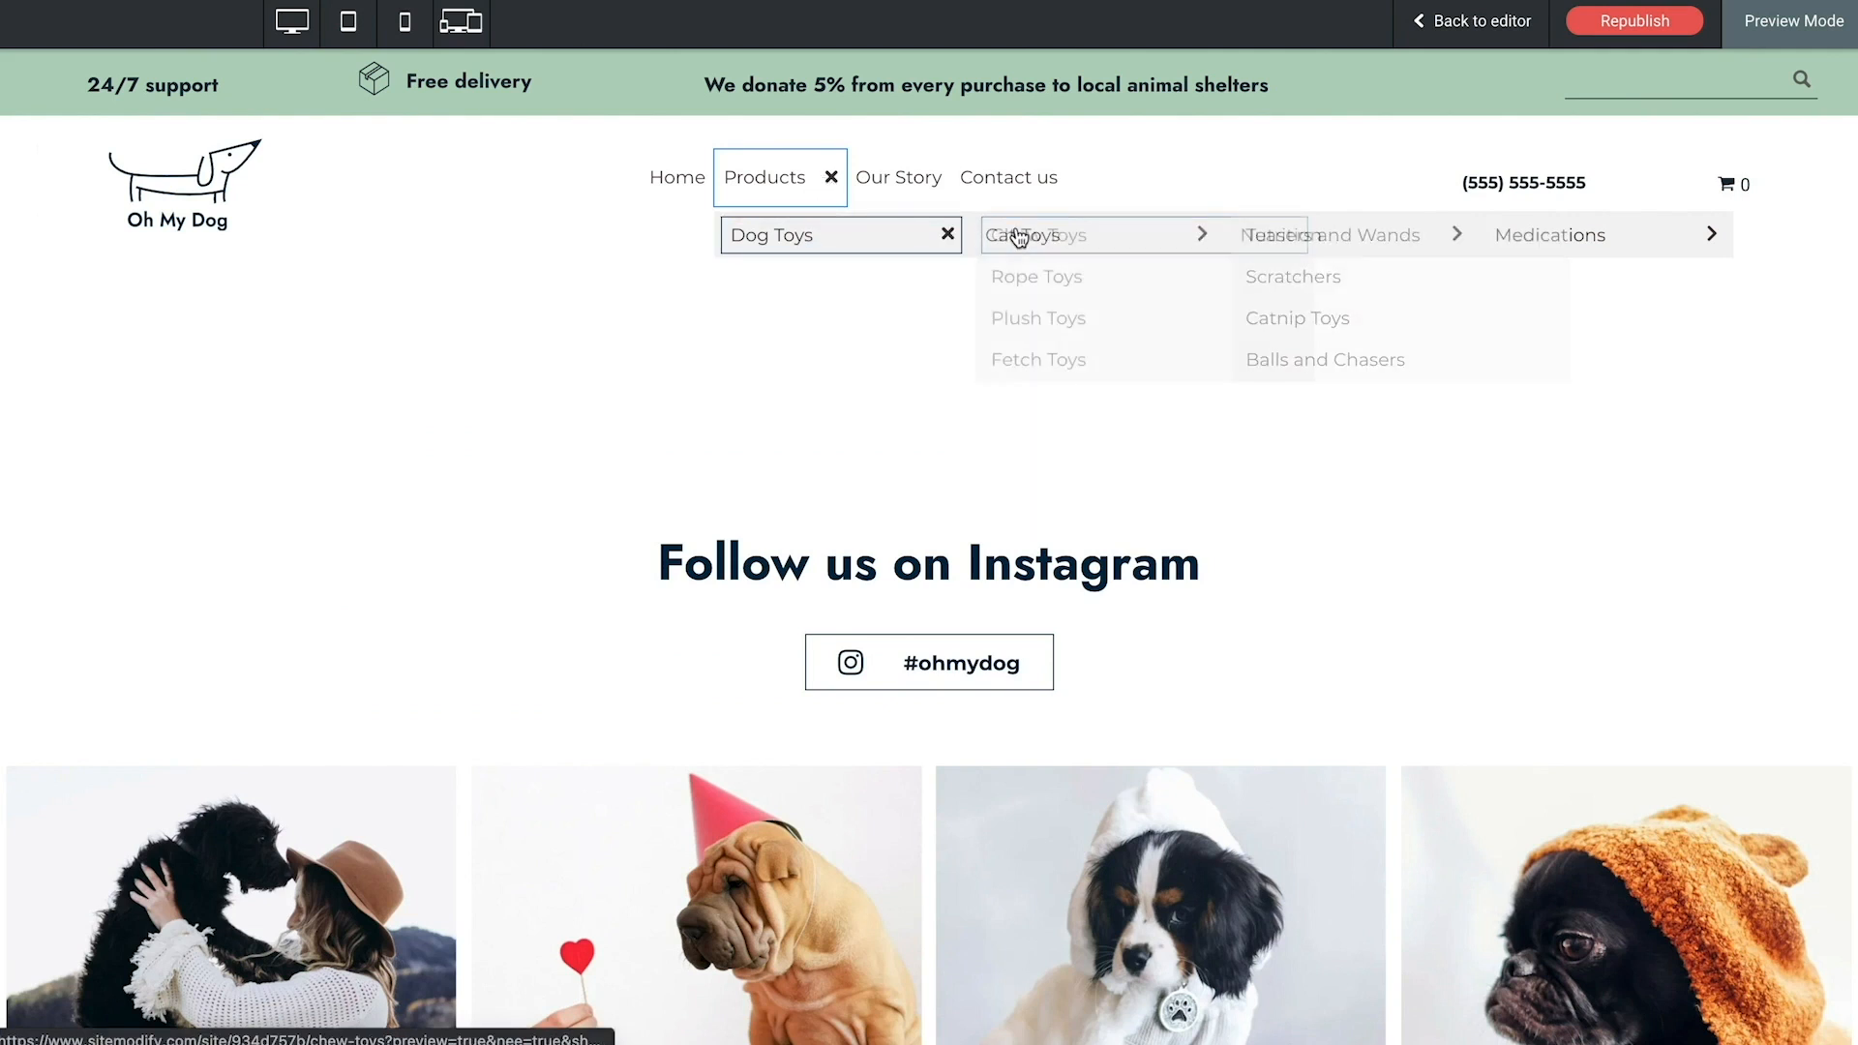
left_click(1355, 236)
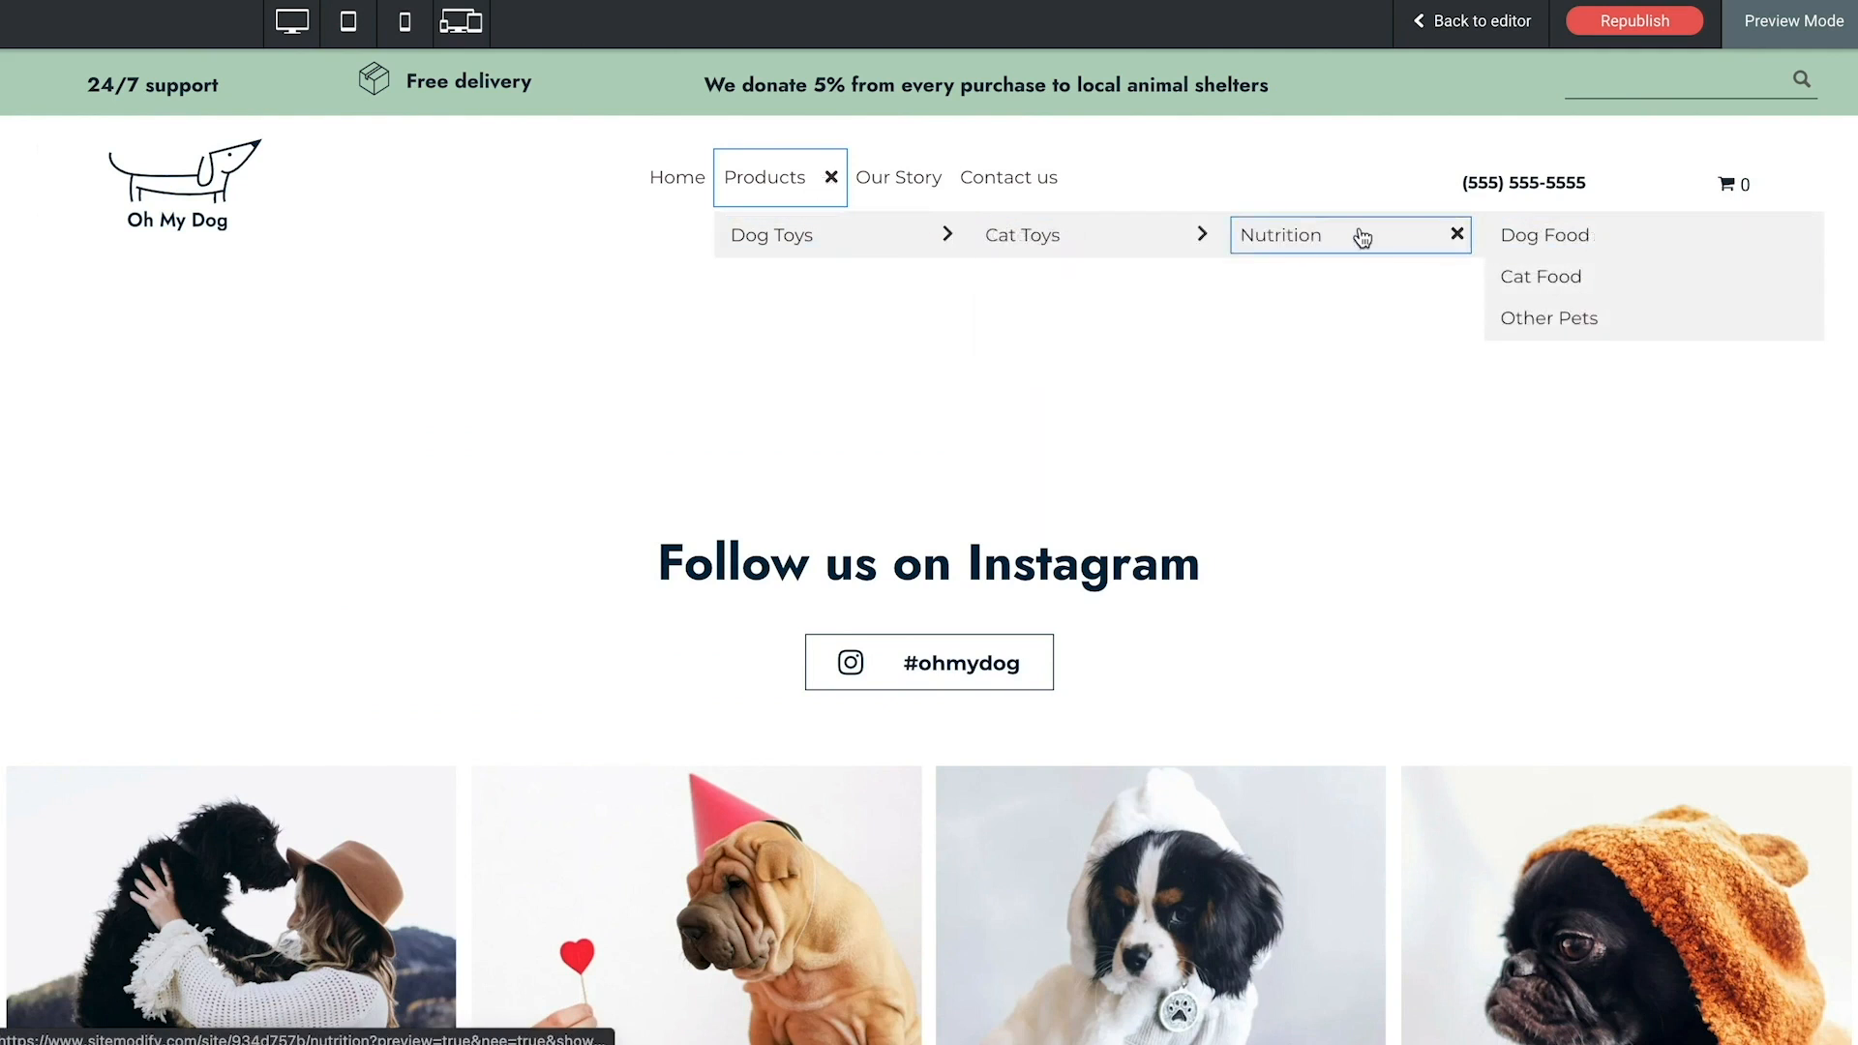
left_click(1077, 236)
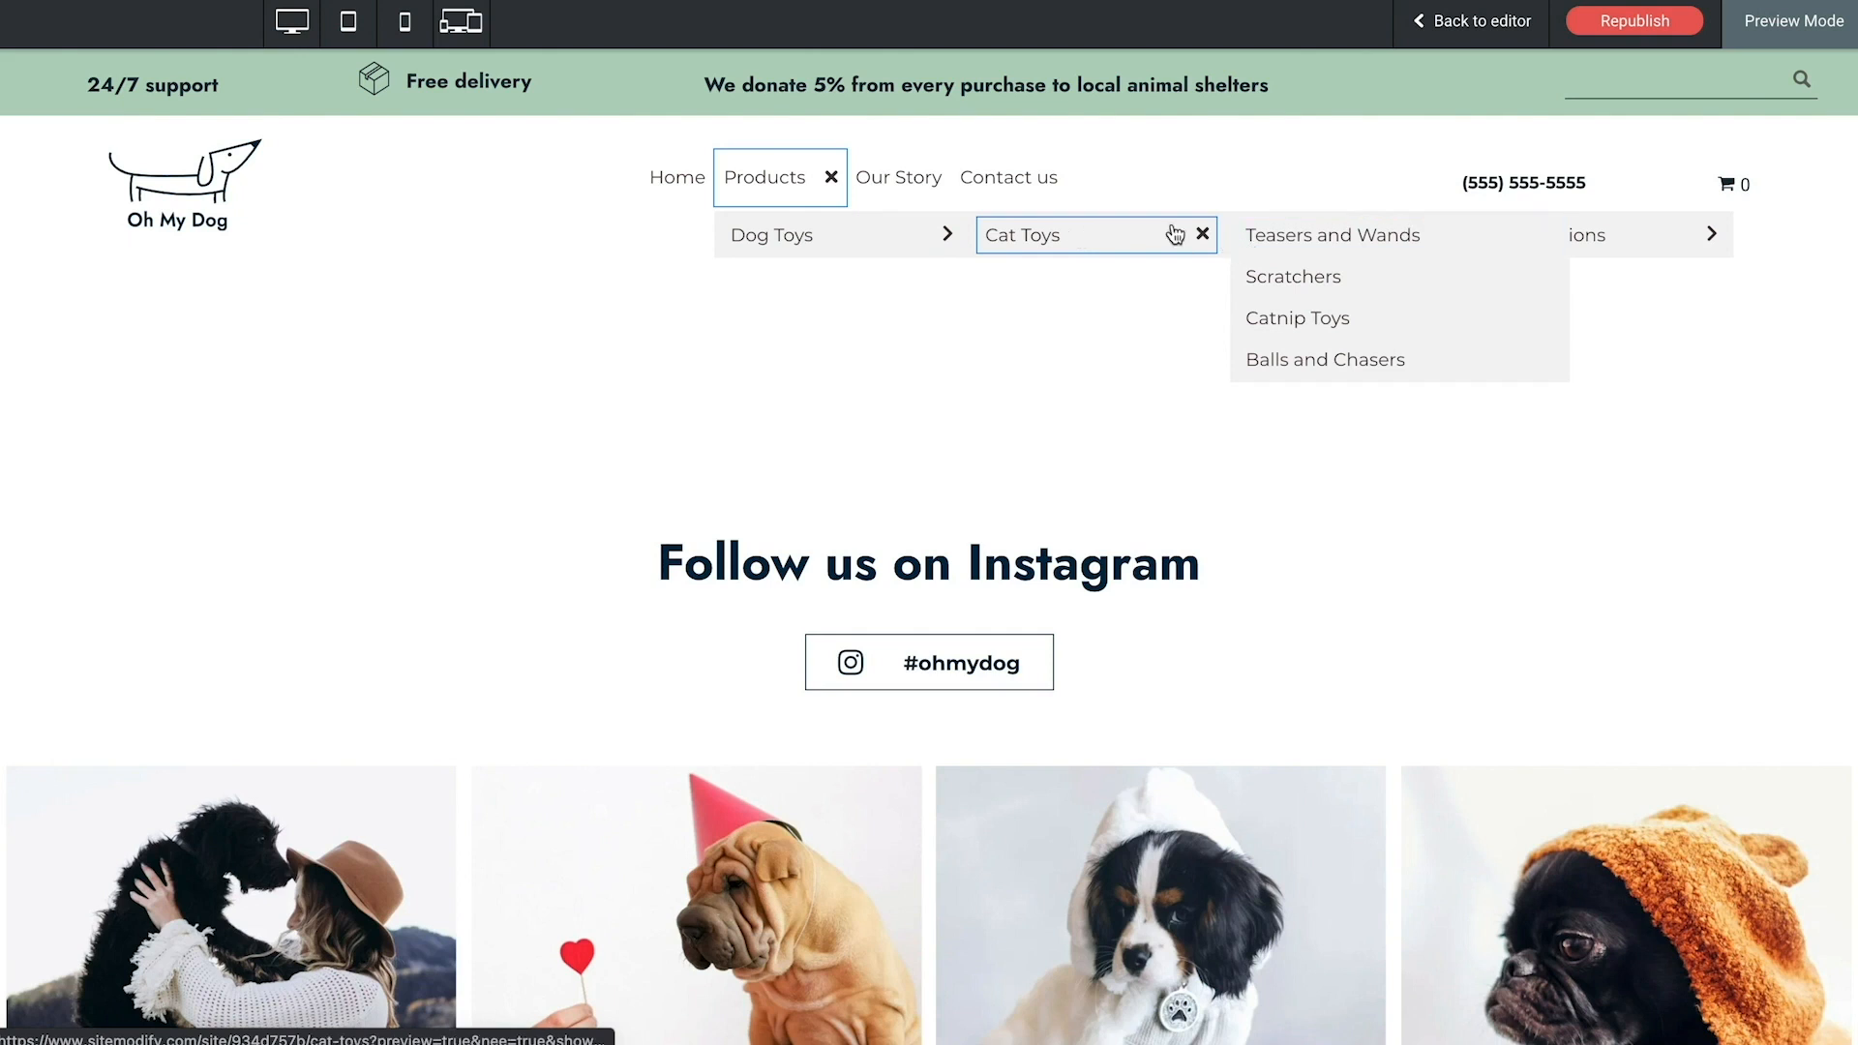
left_click(1306, 232)
left_click(904, 243)
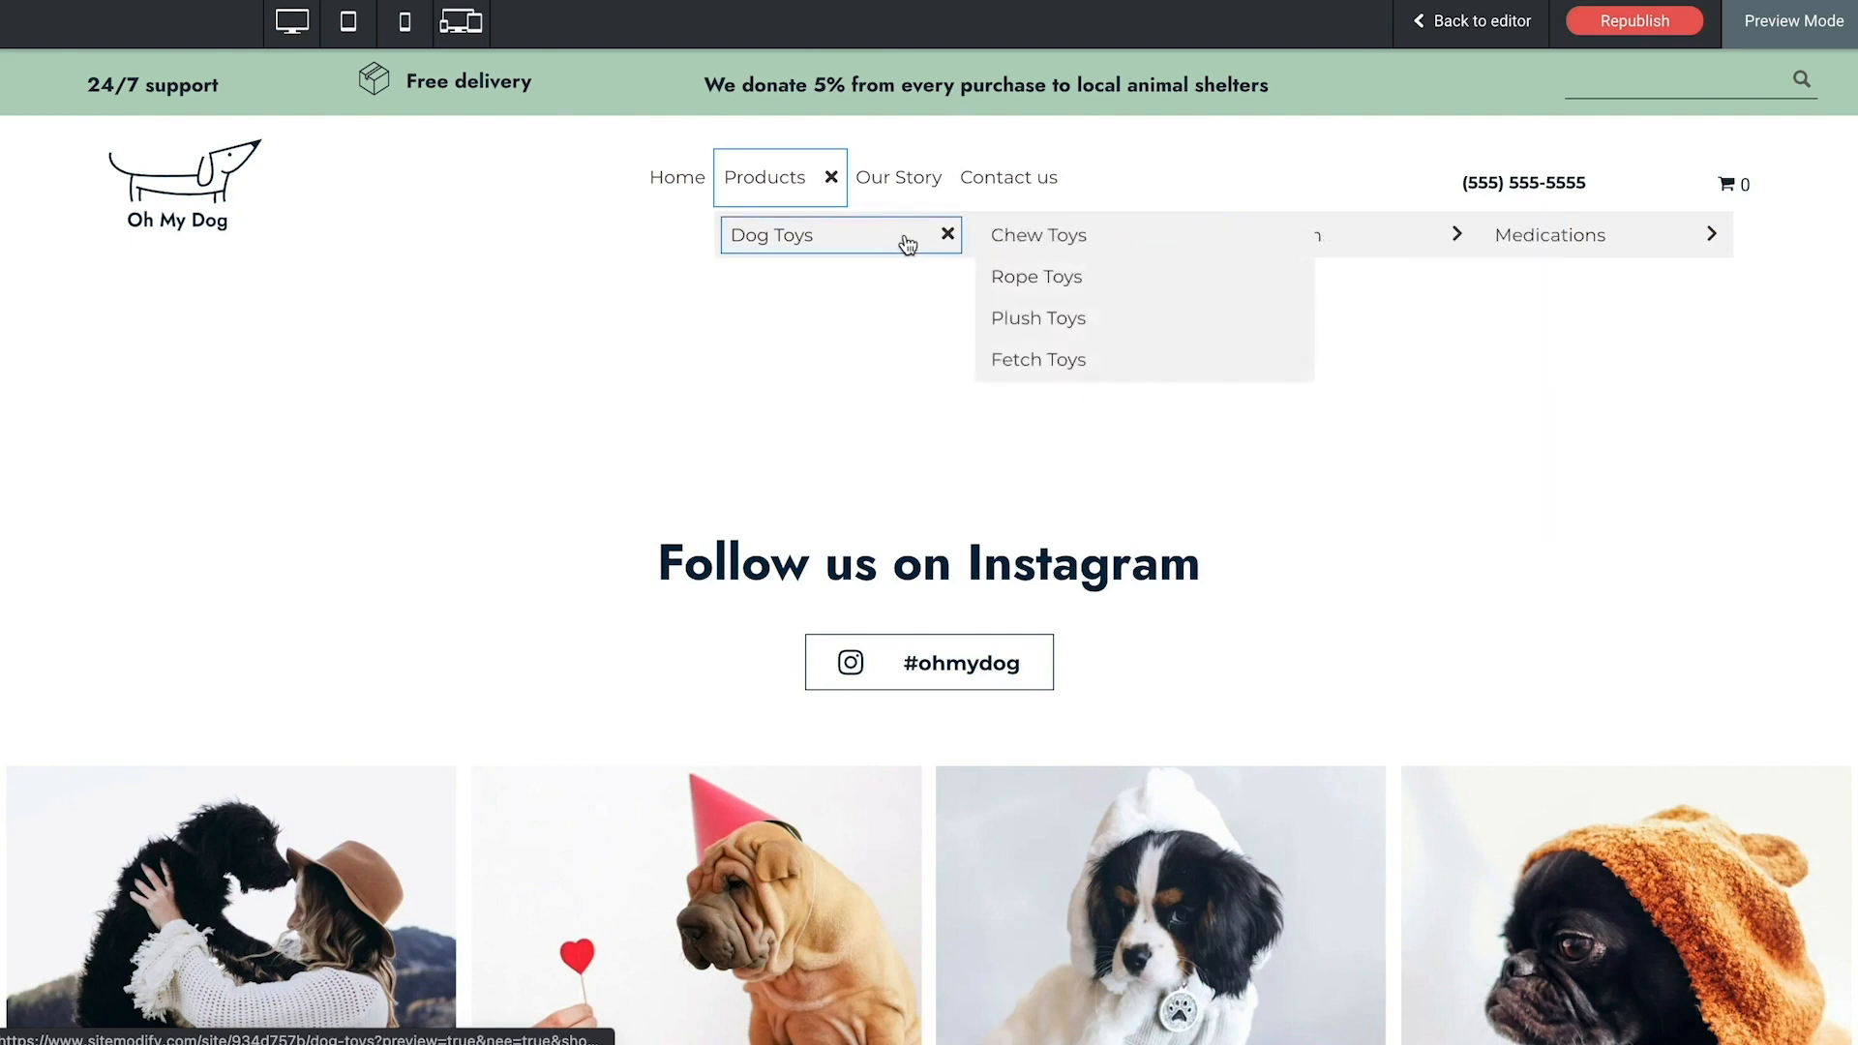
left_click(1537, 240)
left_click(1380, 240)
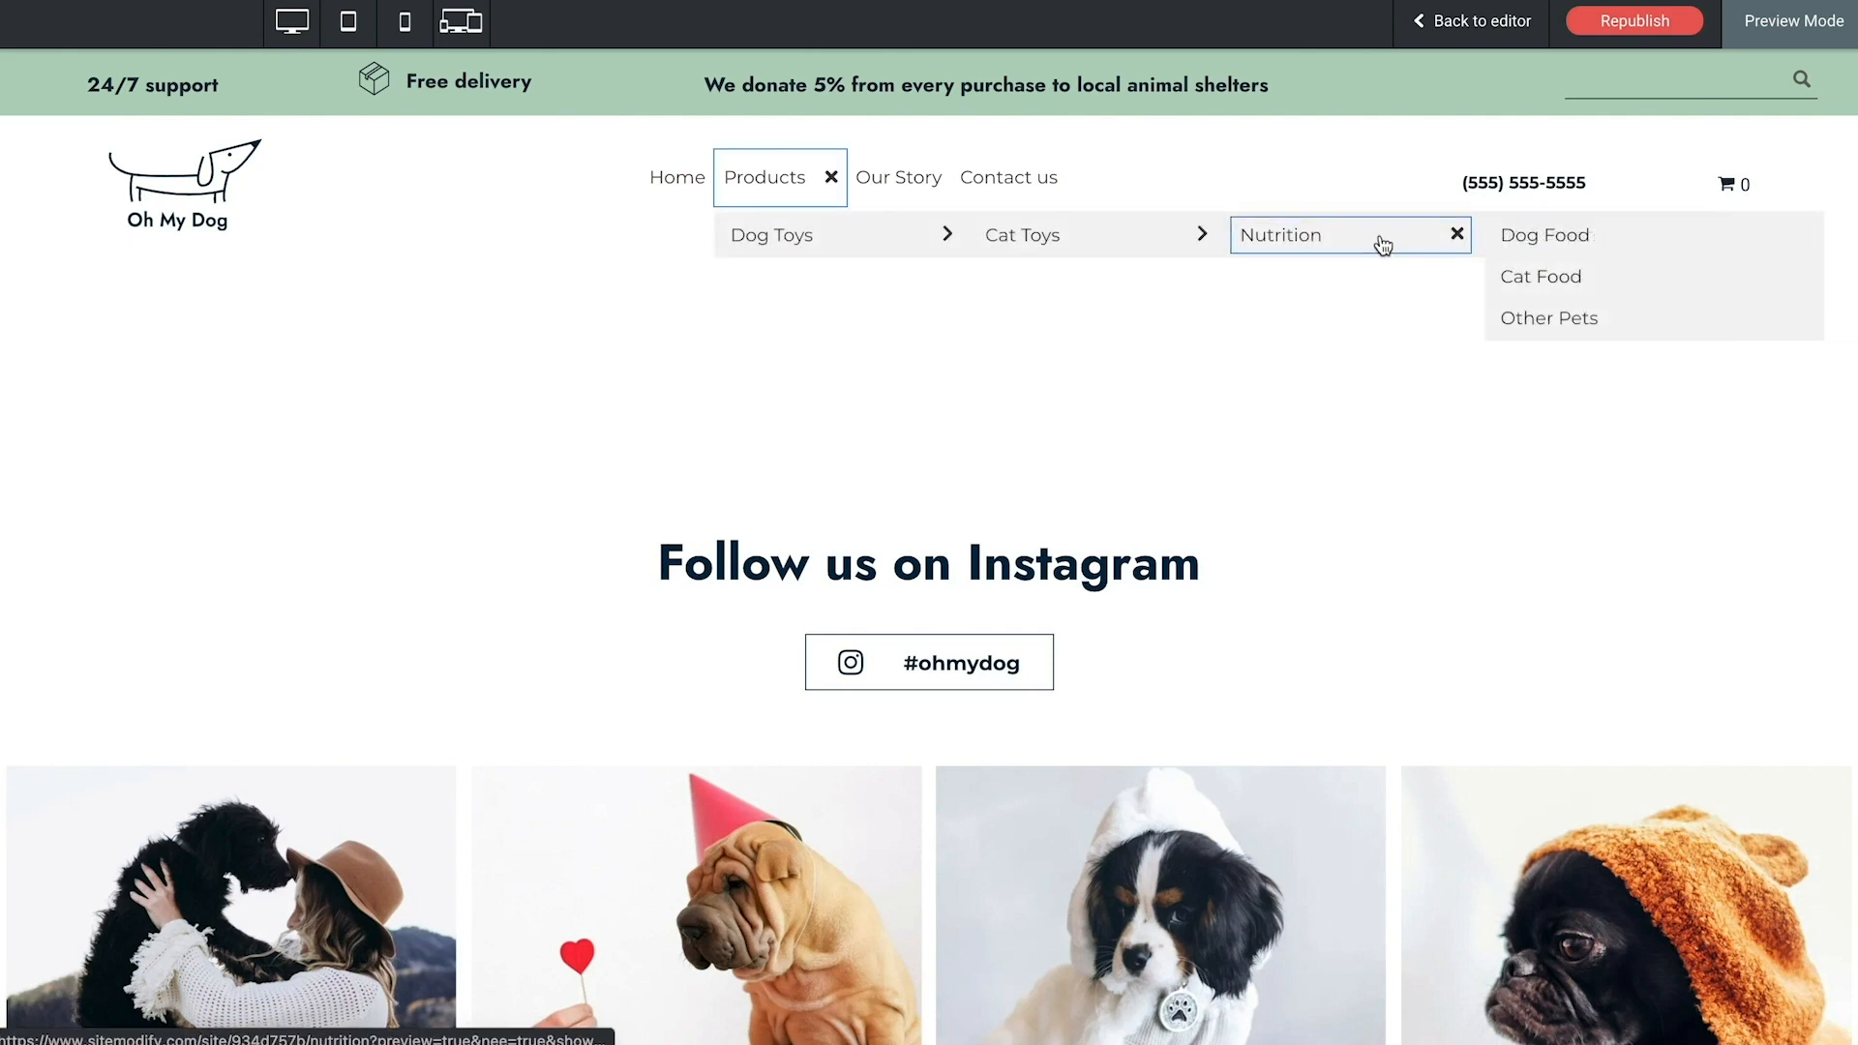
left_click(1122, 236)
left_click(821, 242)
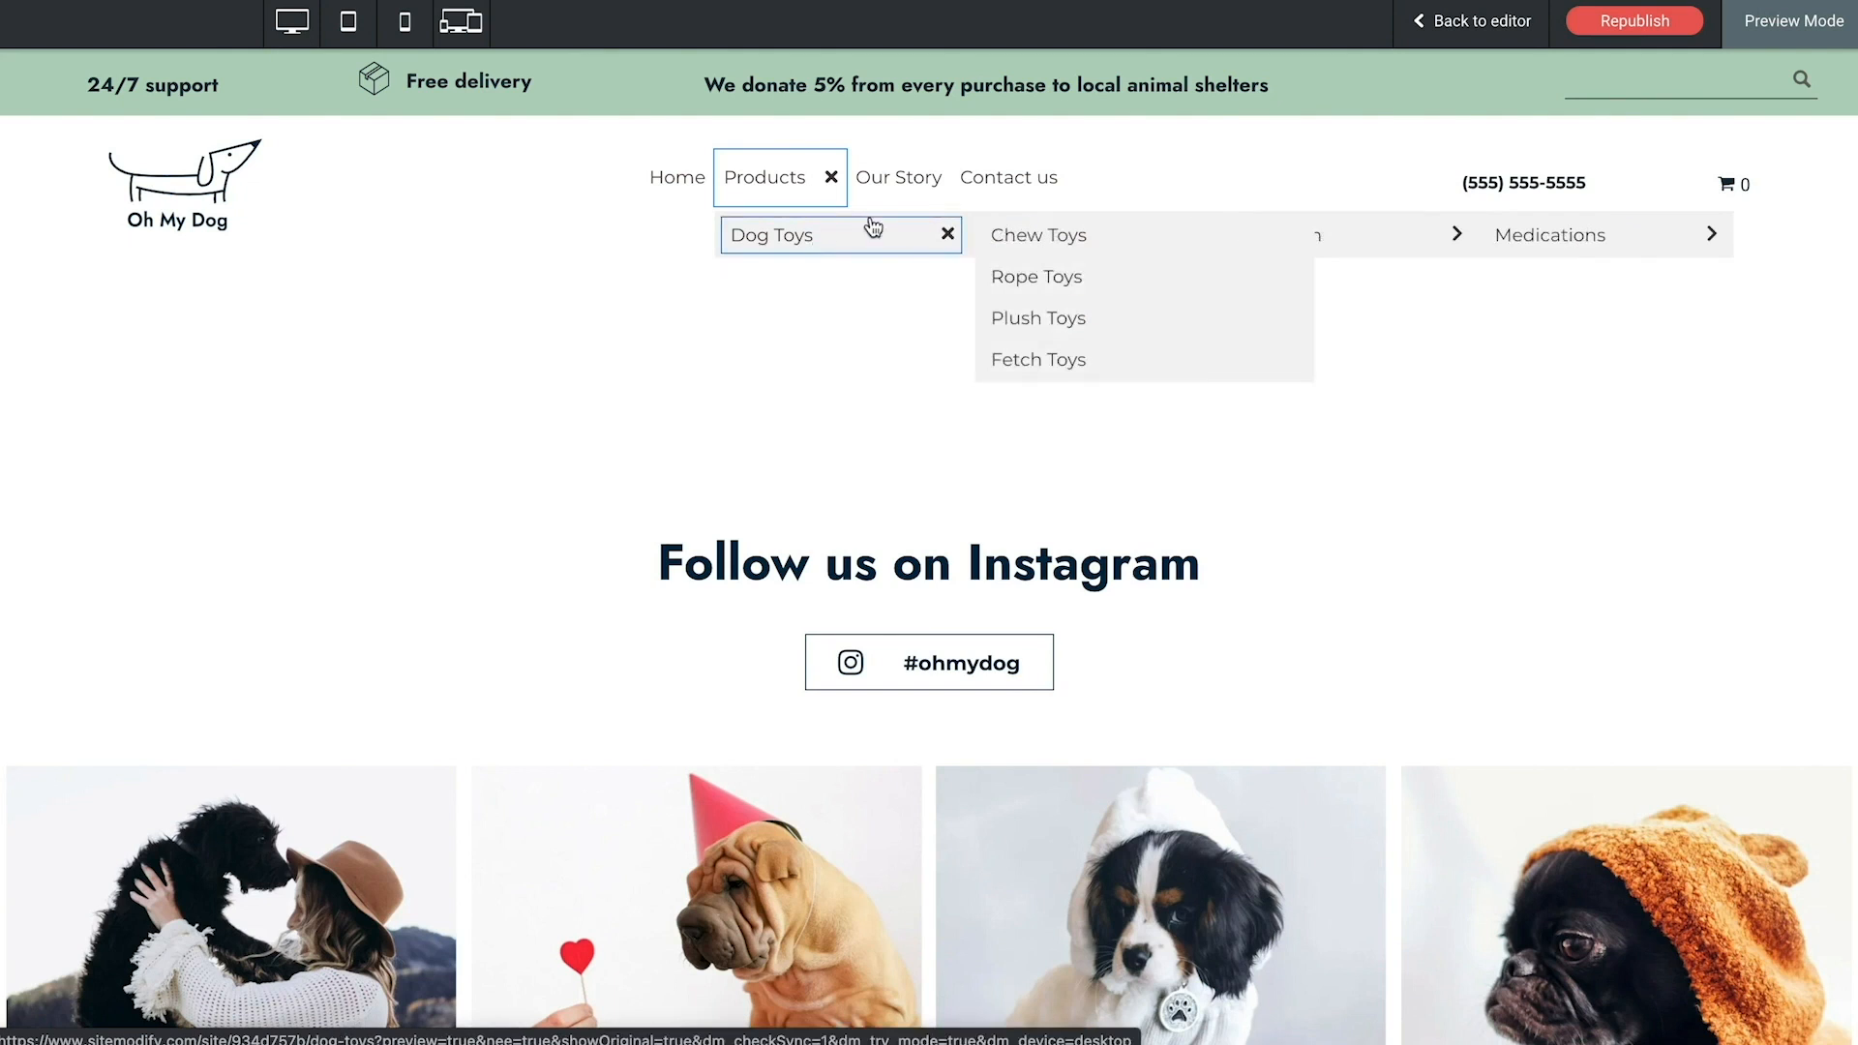
left_click(1442, 20)
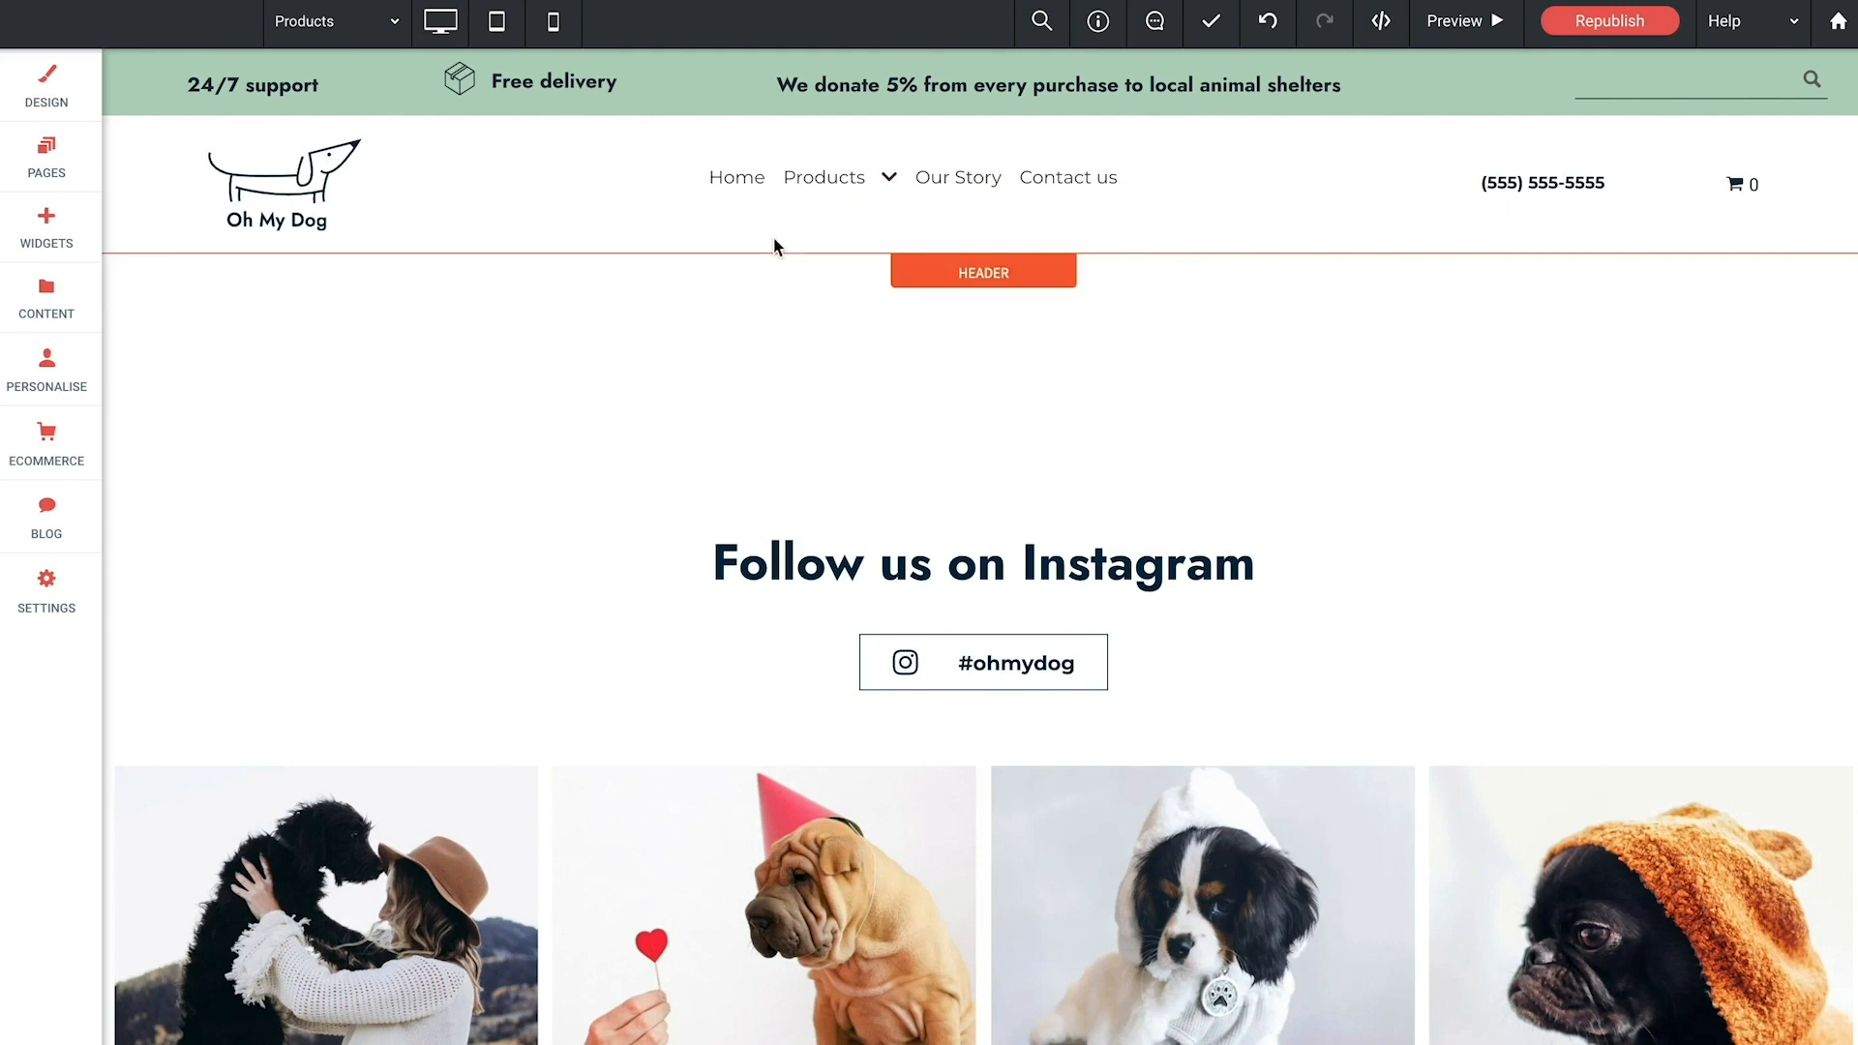
Step: Open the site's page list and expand the Dog Toys, Cat Toys and Nutrition pages
left_click(66, 152)
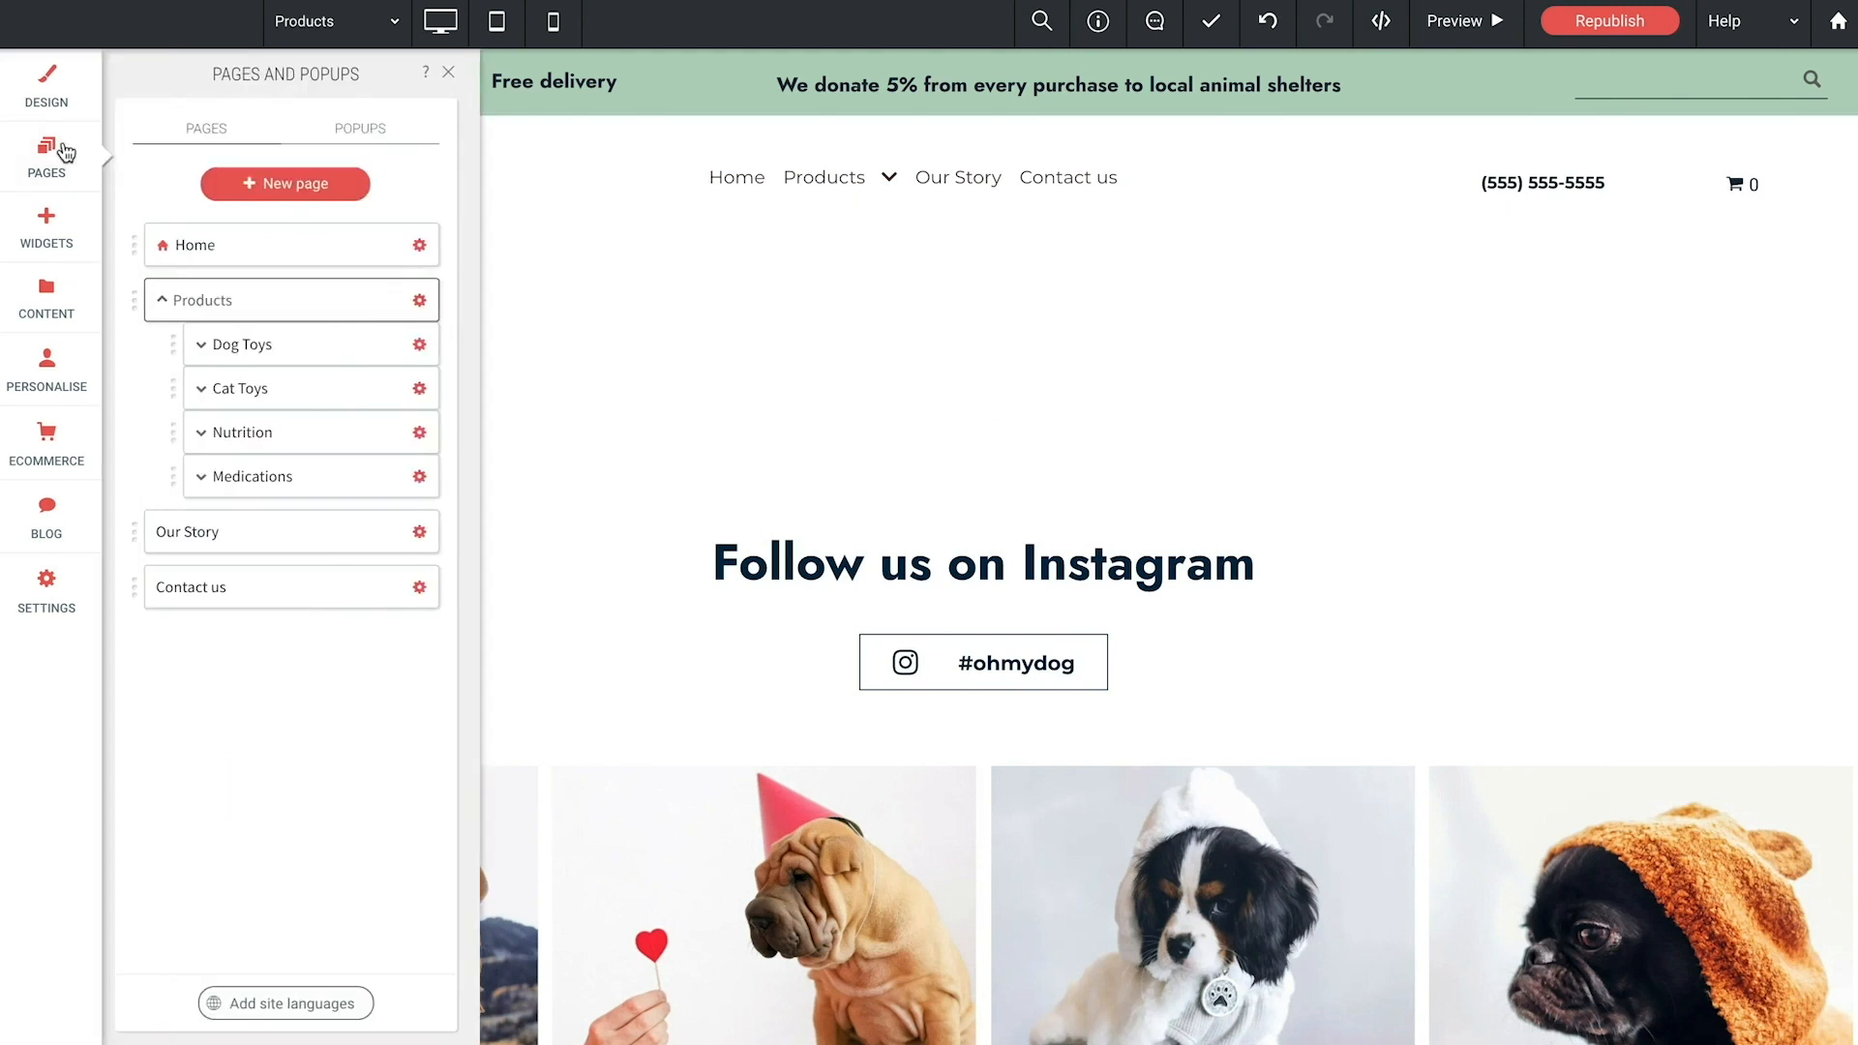
left_click(212, 346)
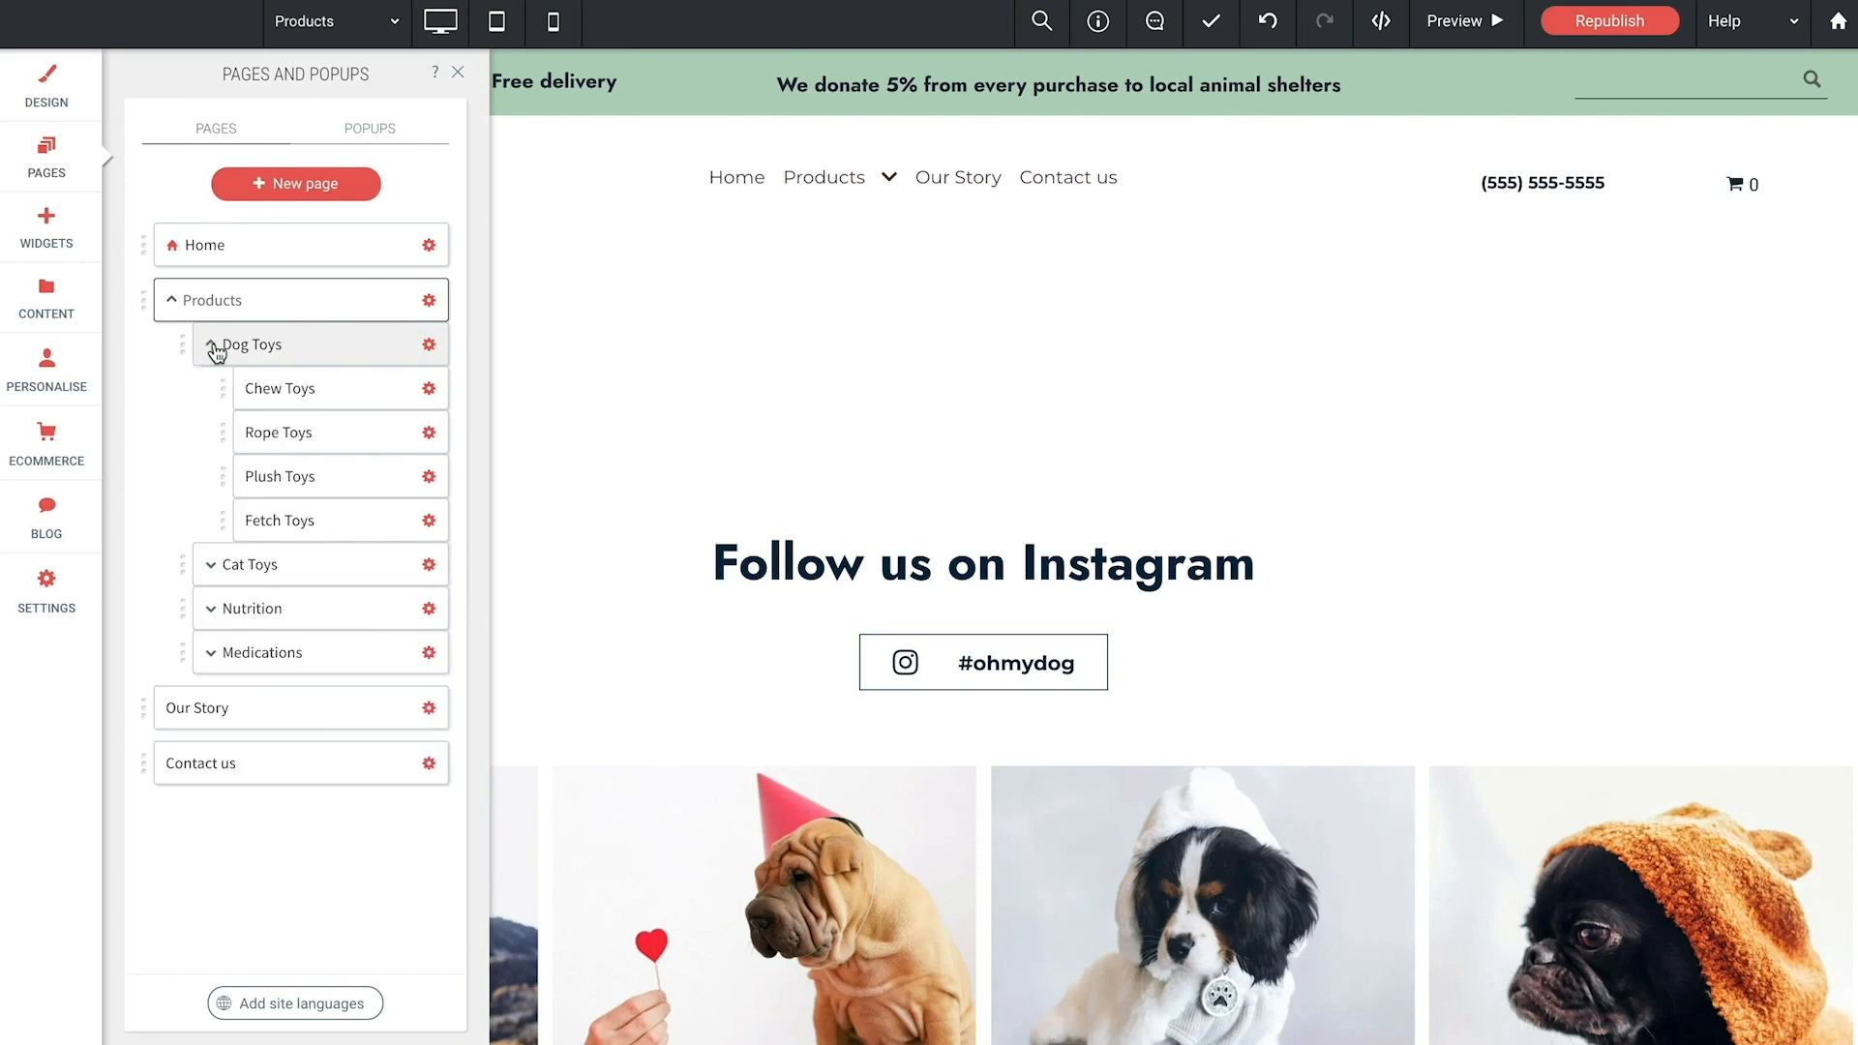
left_click(213, 569)
left_click(212, 784)
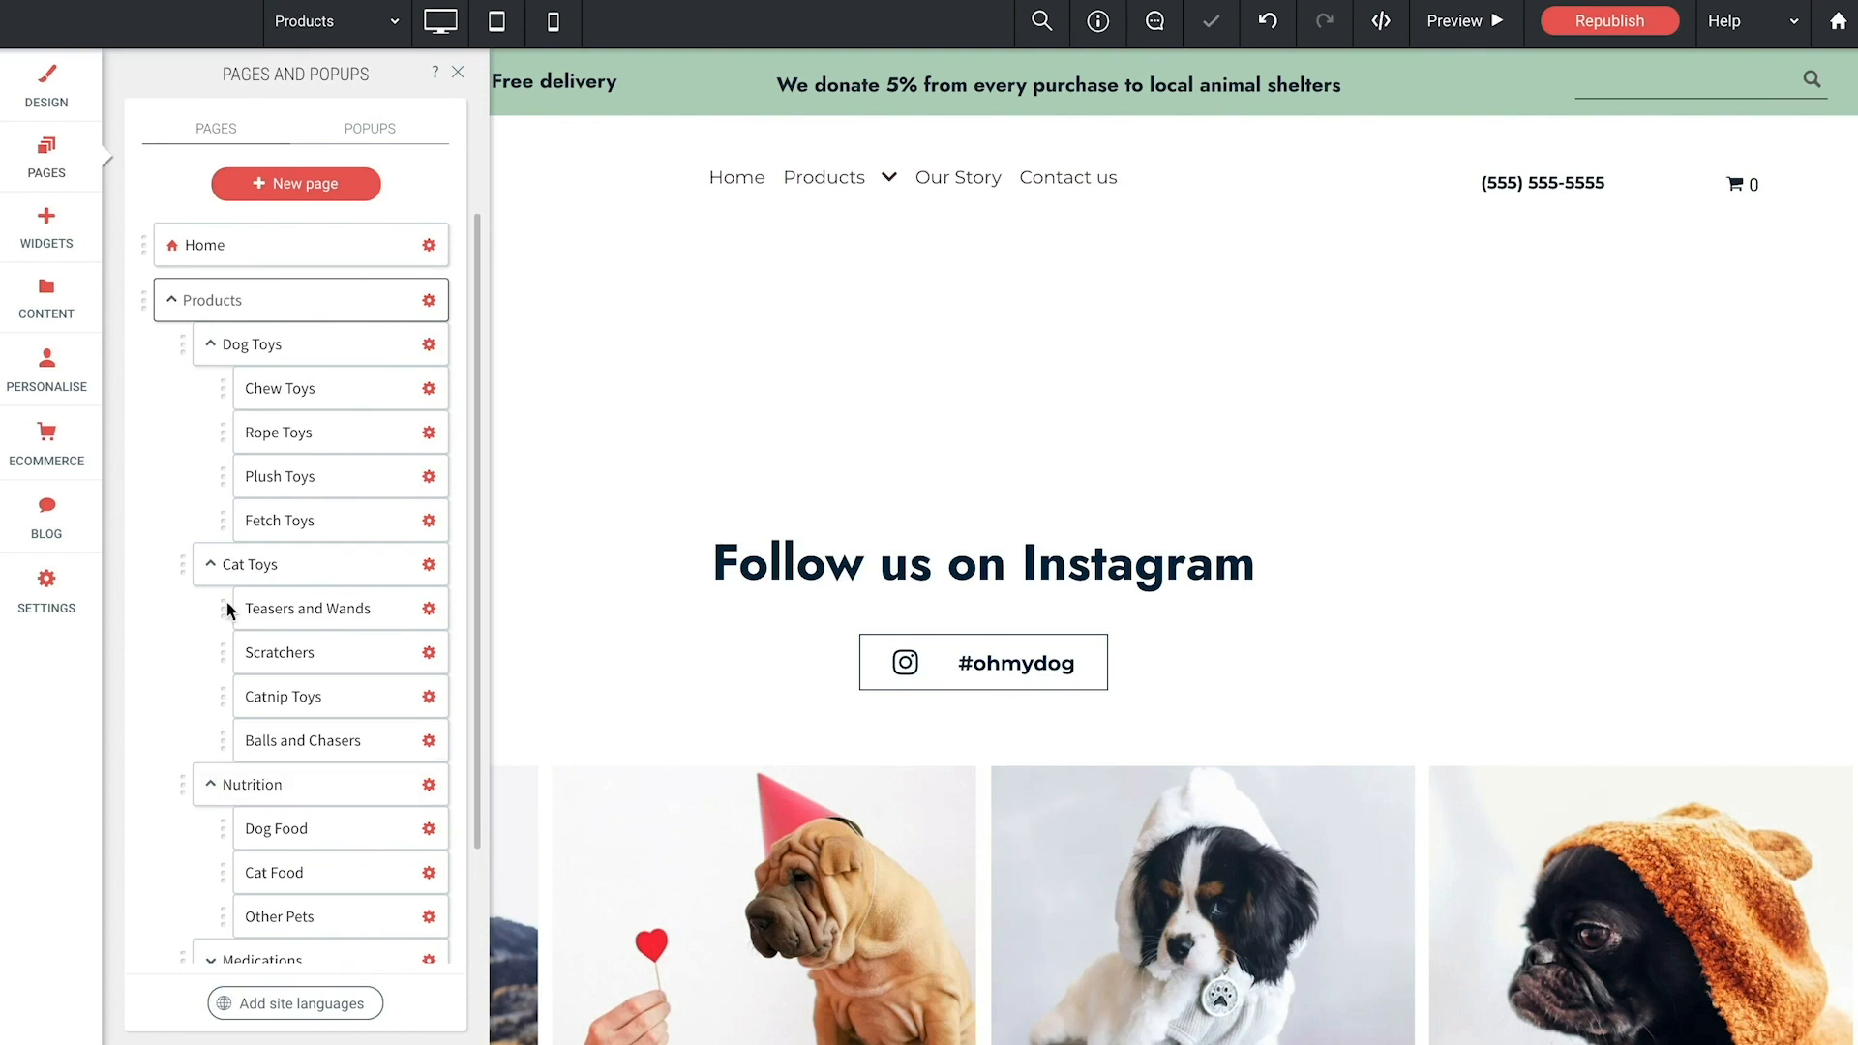
Step: Move all subpages of Dog Toys, Cat Toys, Nutrition and Medications up one level under Products, each group following its category page
left_click_drag(224, 389, 203, 478)
left_click_drag(256, 394, 202, 476)
scroll(206, 484, "down", 1)
left_click_drag(239, 500, 200, 660)
left_click_drag(239, 543, 201, 660)
left_click_drag(240, 503, 201, 620)
left_click_drag(240, 501, 221, 621)
scroll(228, 657, "down", 1)
mouse_move(238, 701)
left_mouse_down()
mouse_move(265, 830)
mouse_move(218, 795)
mouse_move(215, 747)
mouse_move(228, 858)
mouse_move(205, 790)
mouse_move(199, 841)
left_mouse_up()
left_click(228, 829)
scroll(266, 785, "down", 2)
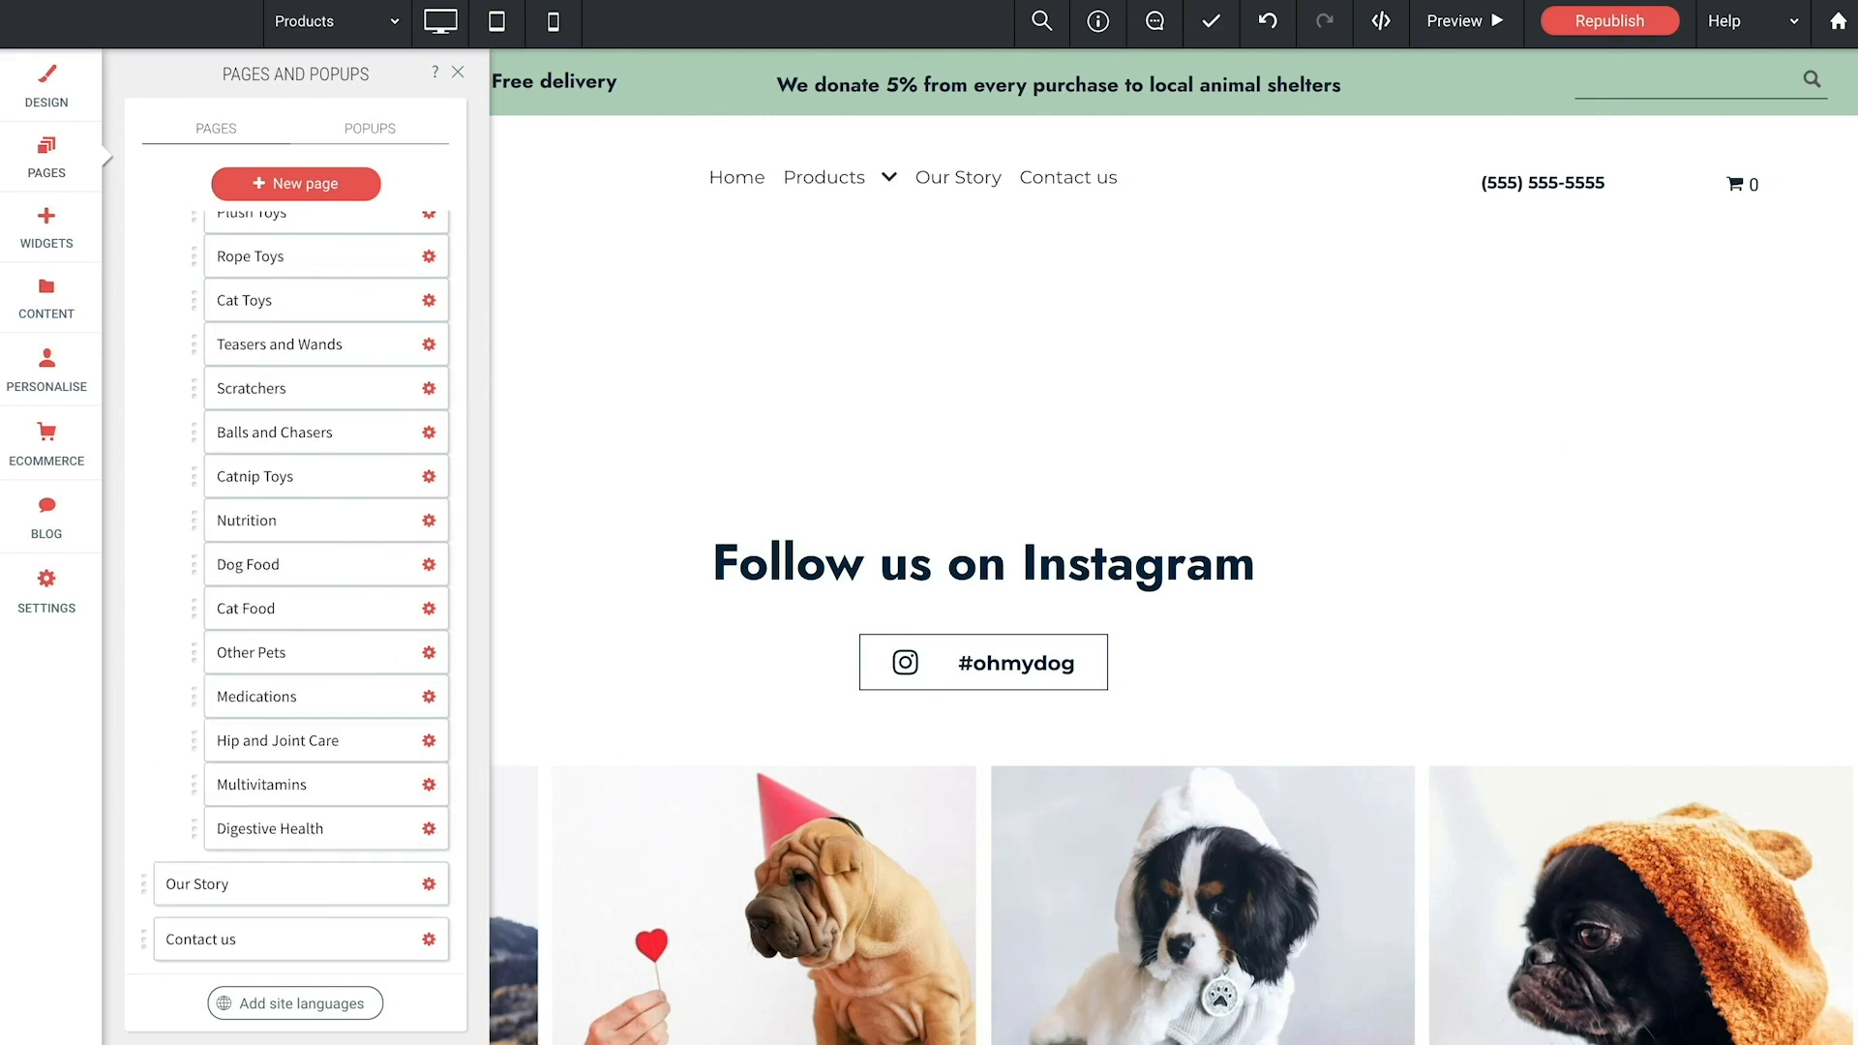
scroll(281, 523, "up", 2)
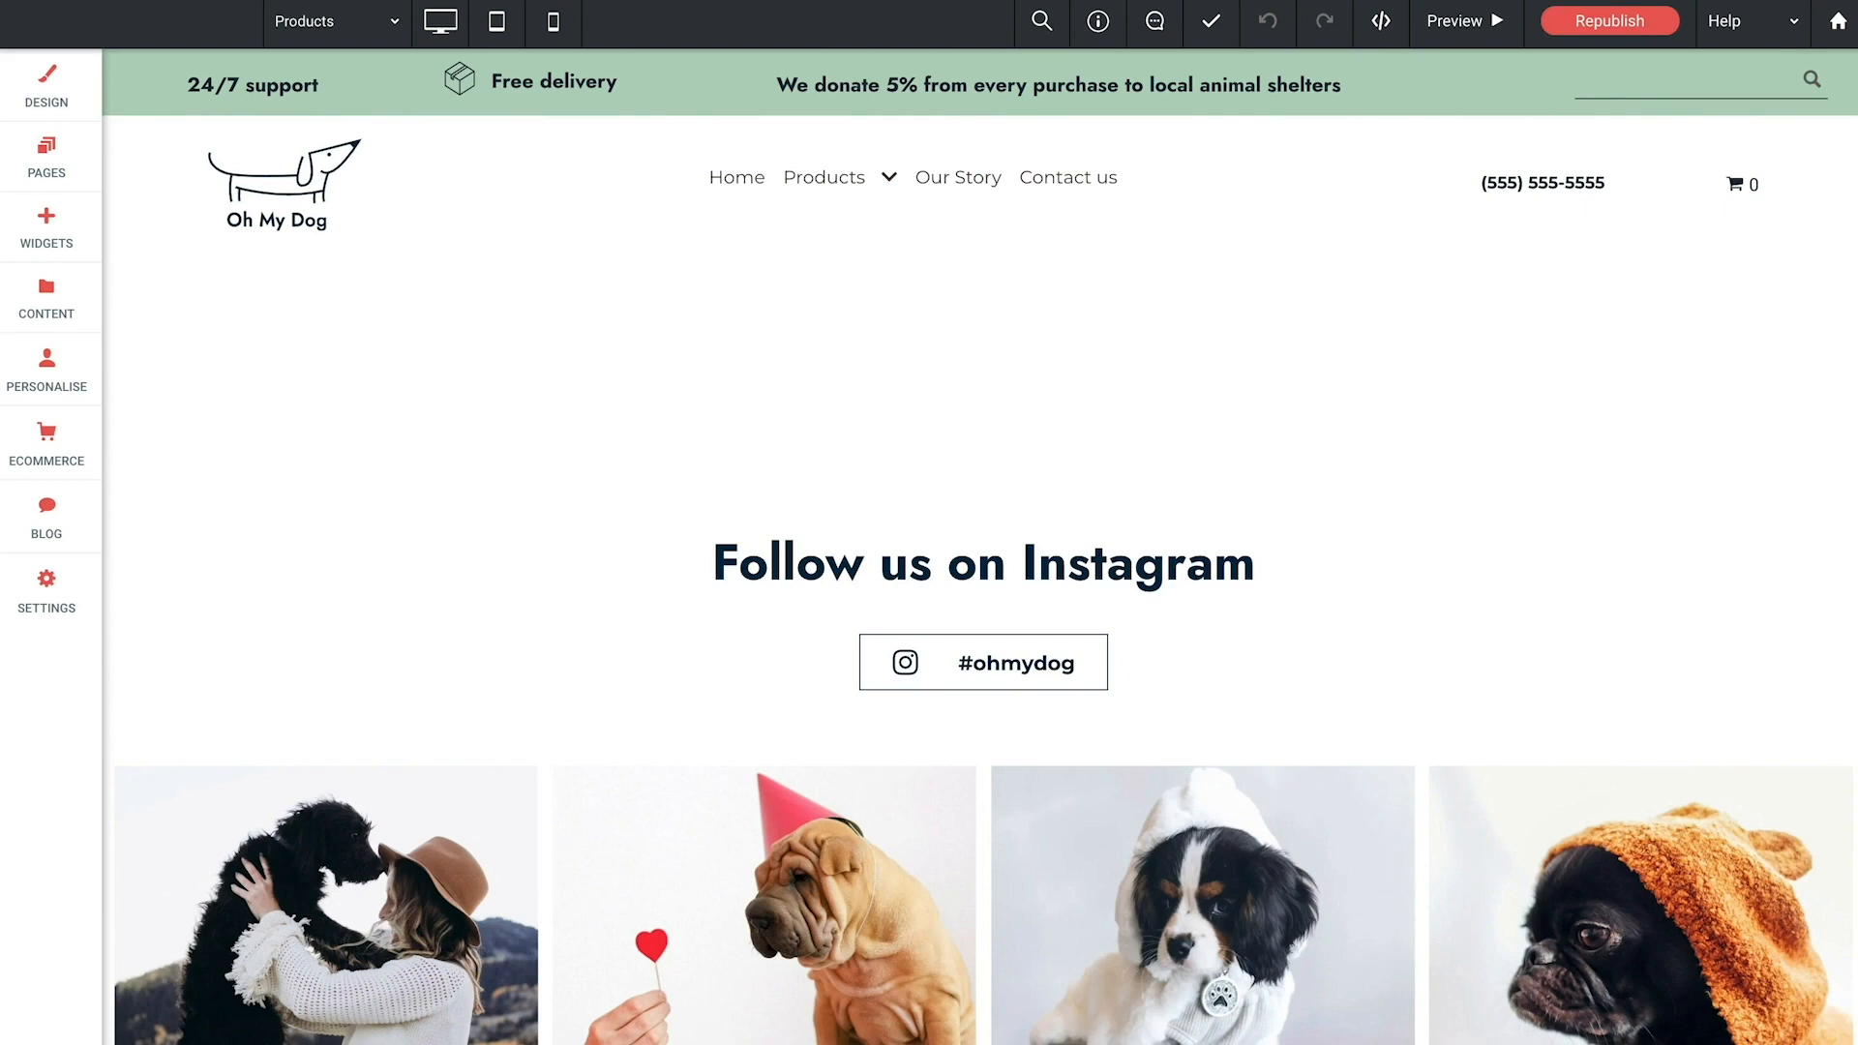
Step: Preview the site, check the flattened four-column Products dropdown, and return to the editor
left_click(1456, 22)
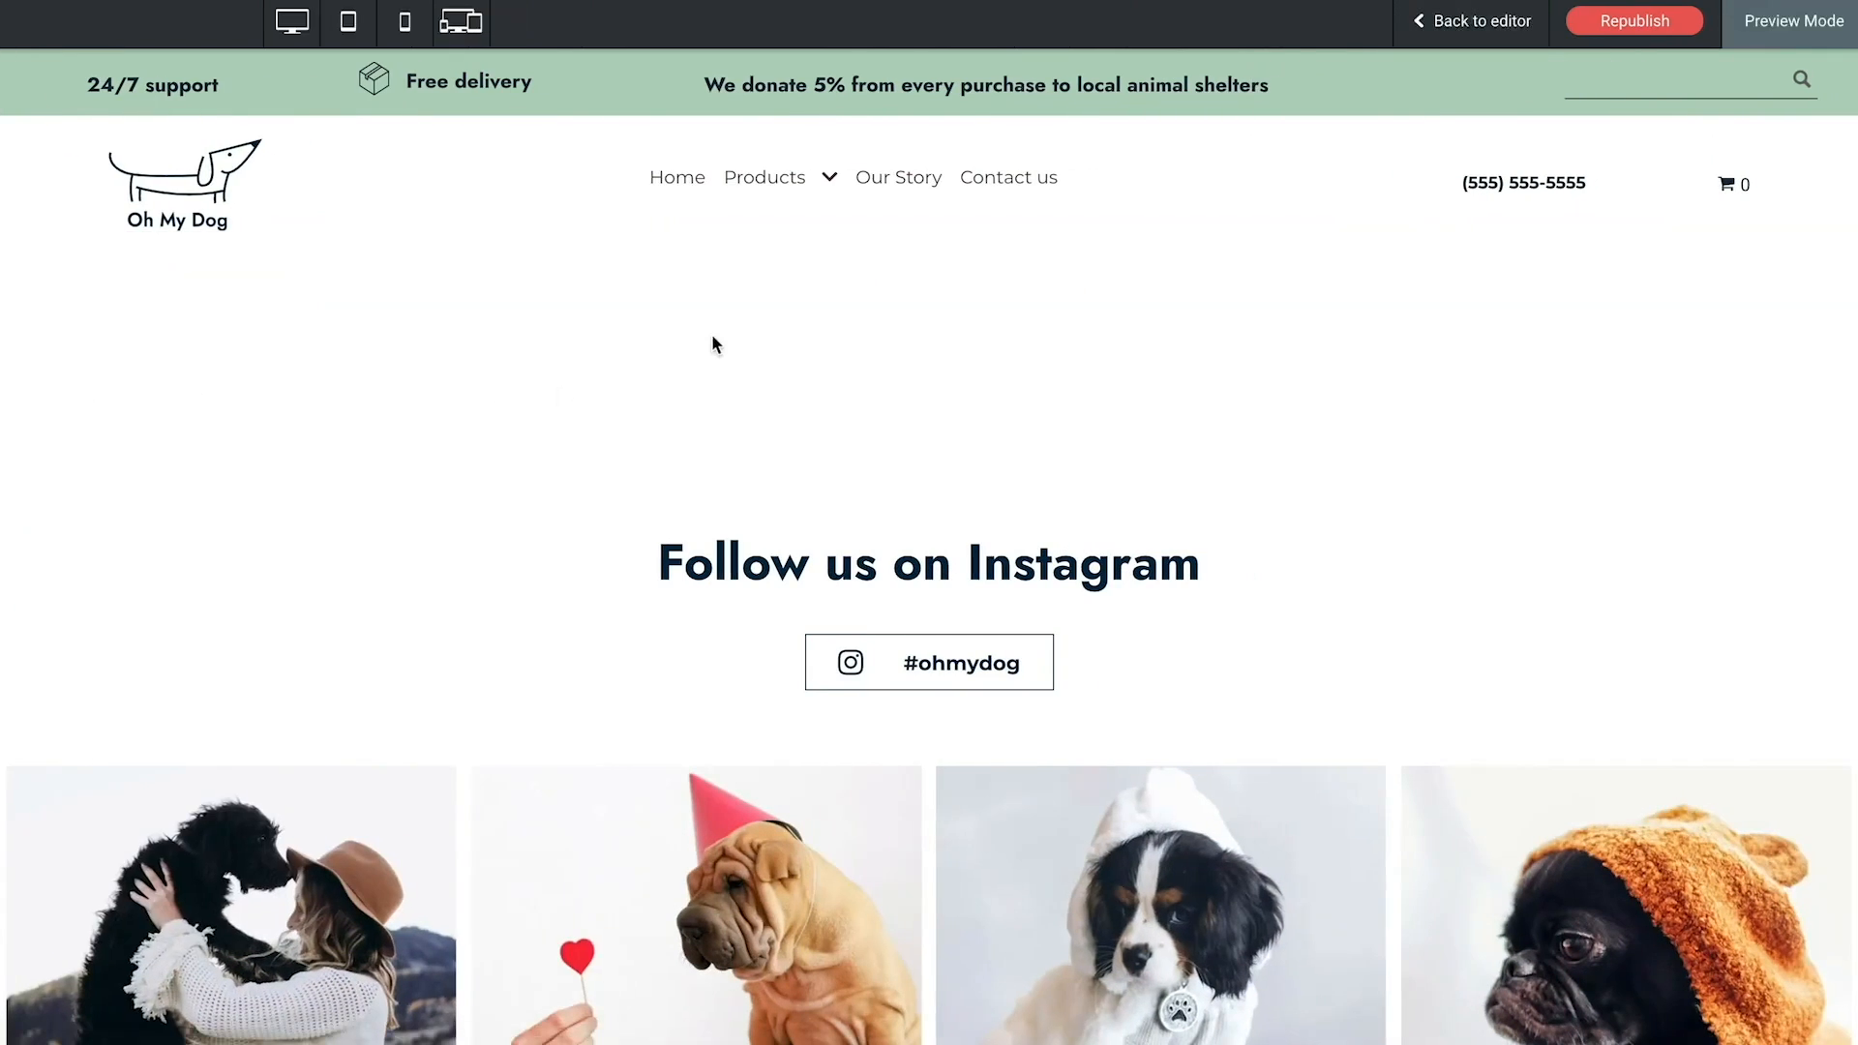
left_click(823, 189)
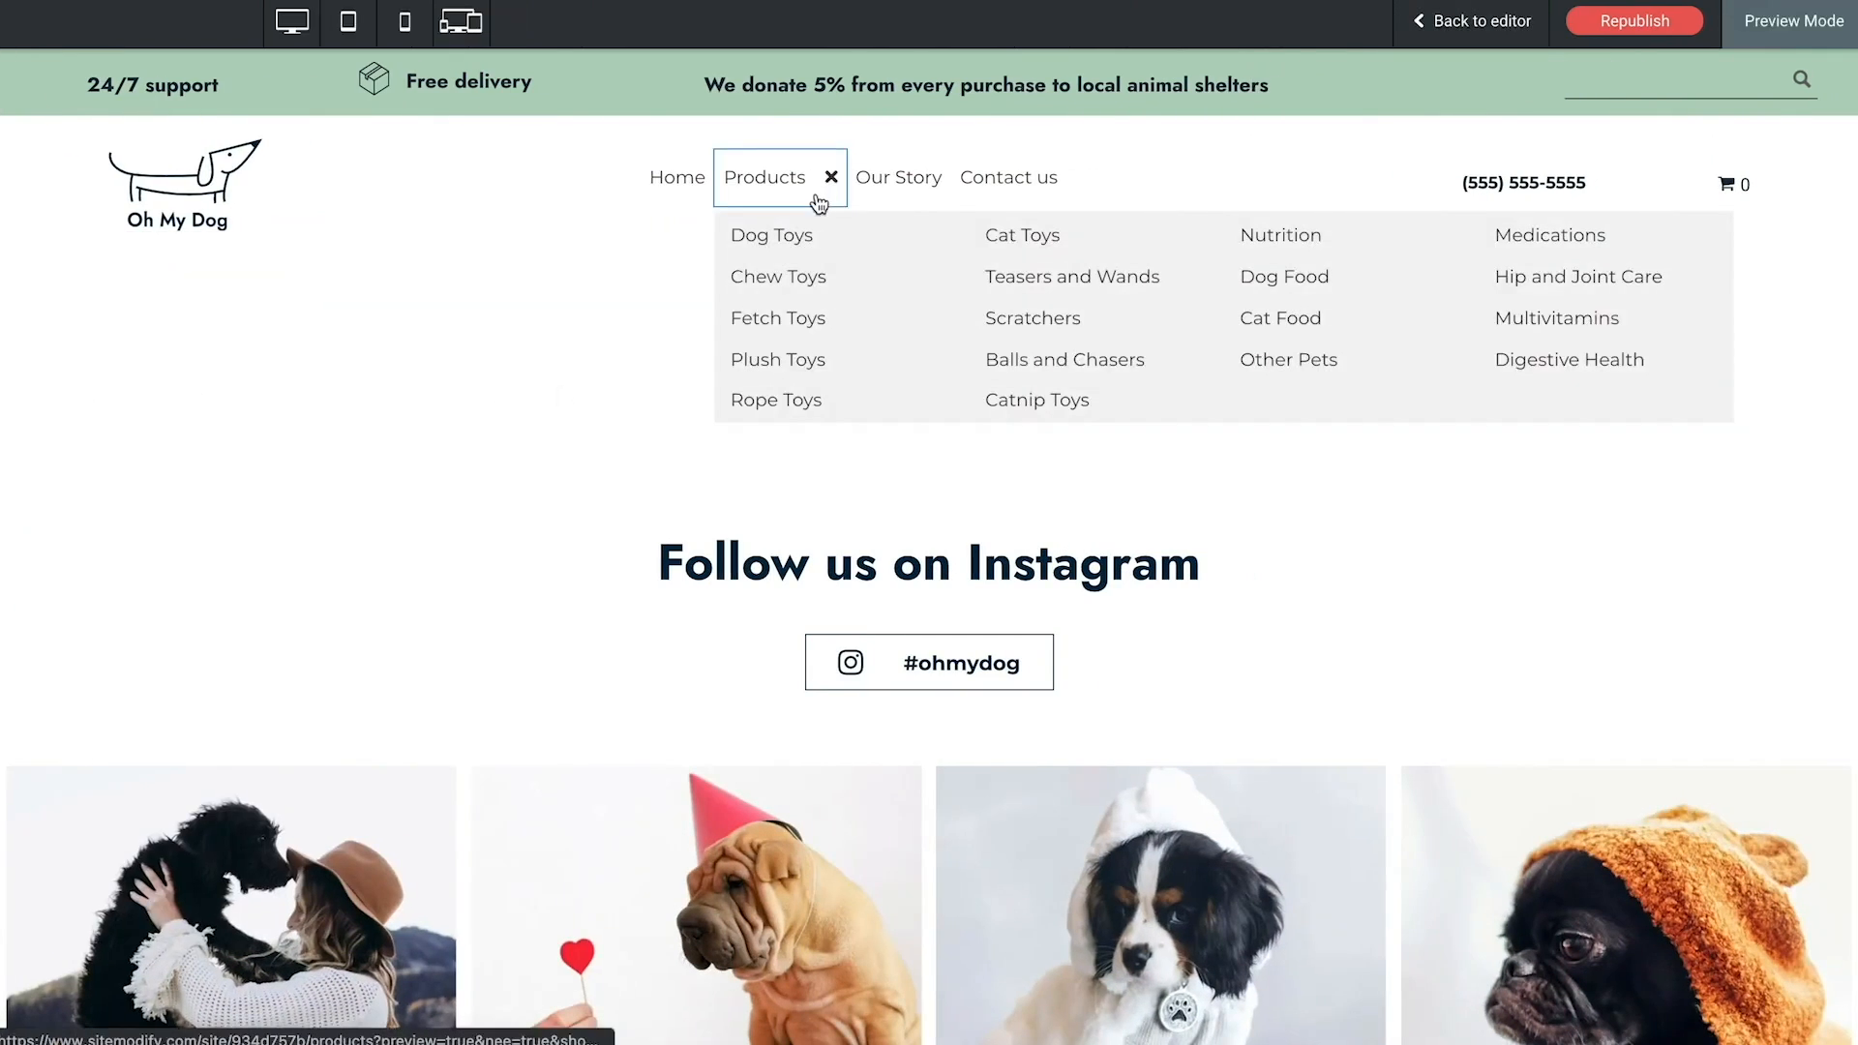
left_click(1015, 239)
mouse_move(830, 182)
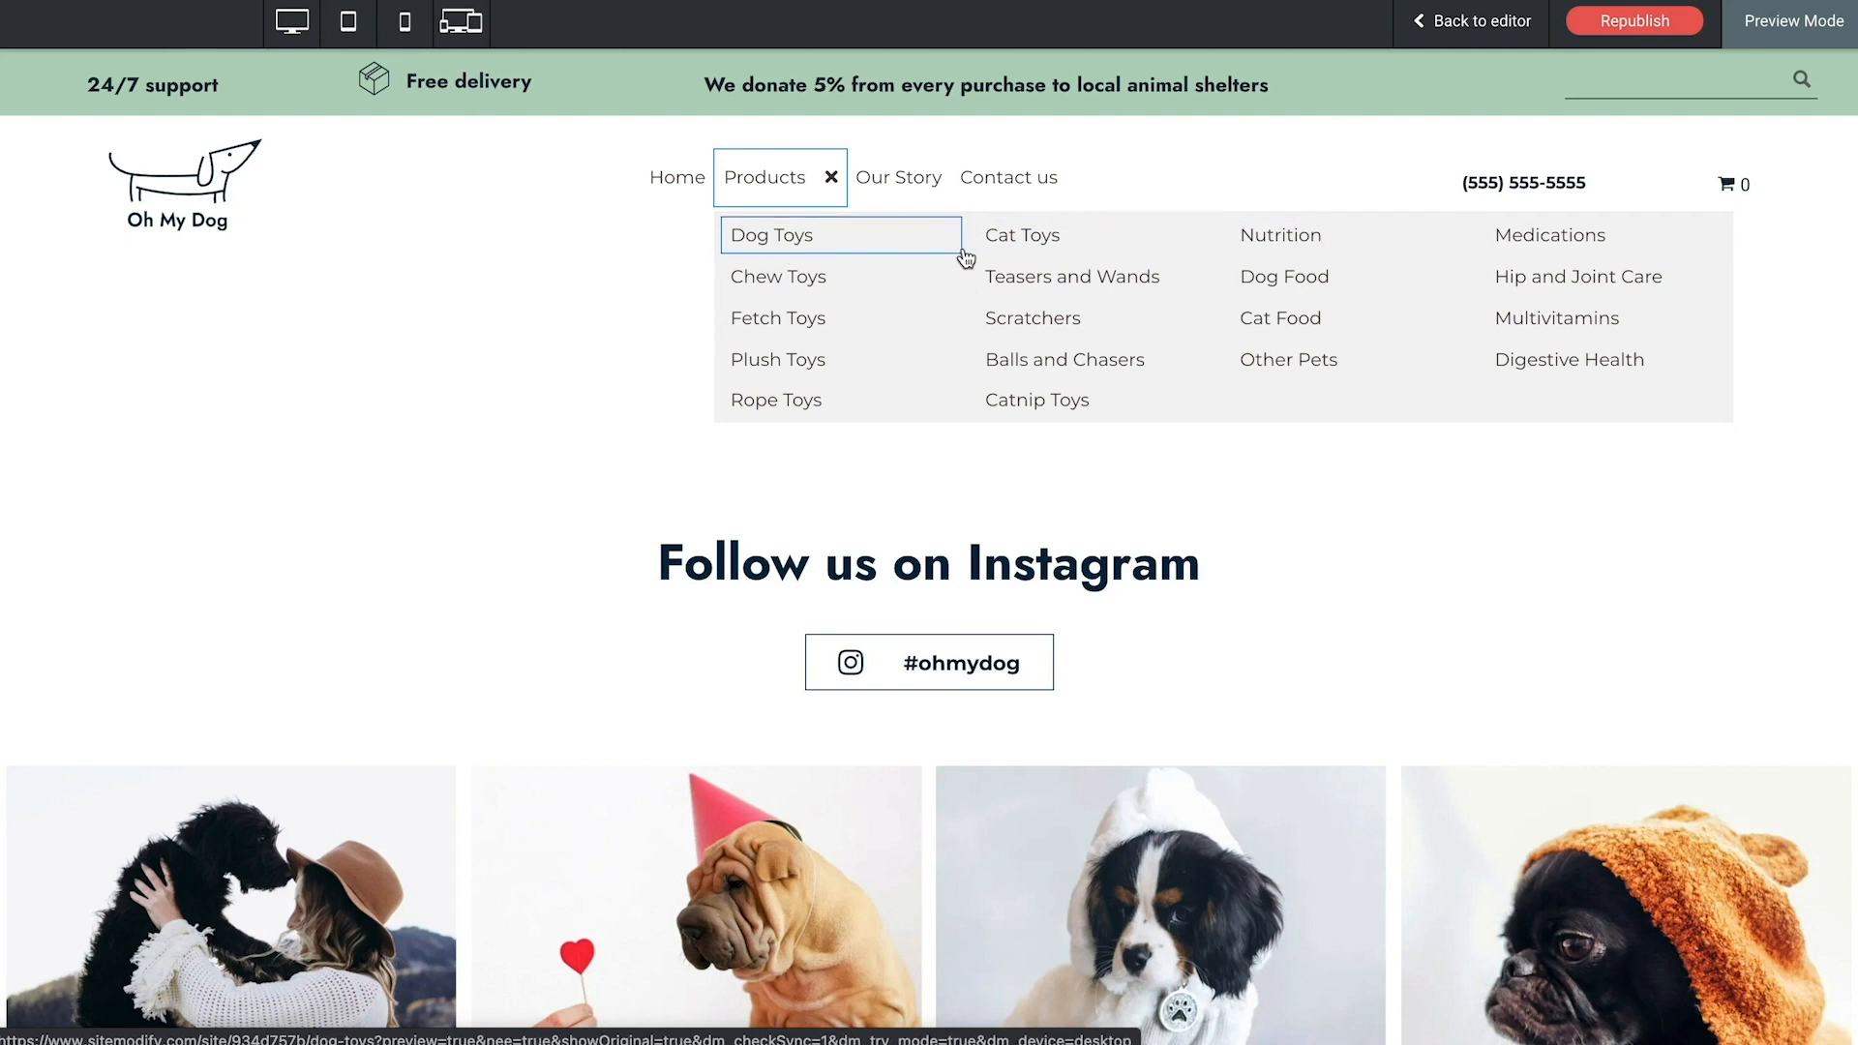
left_click(1454, 25)
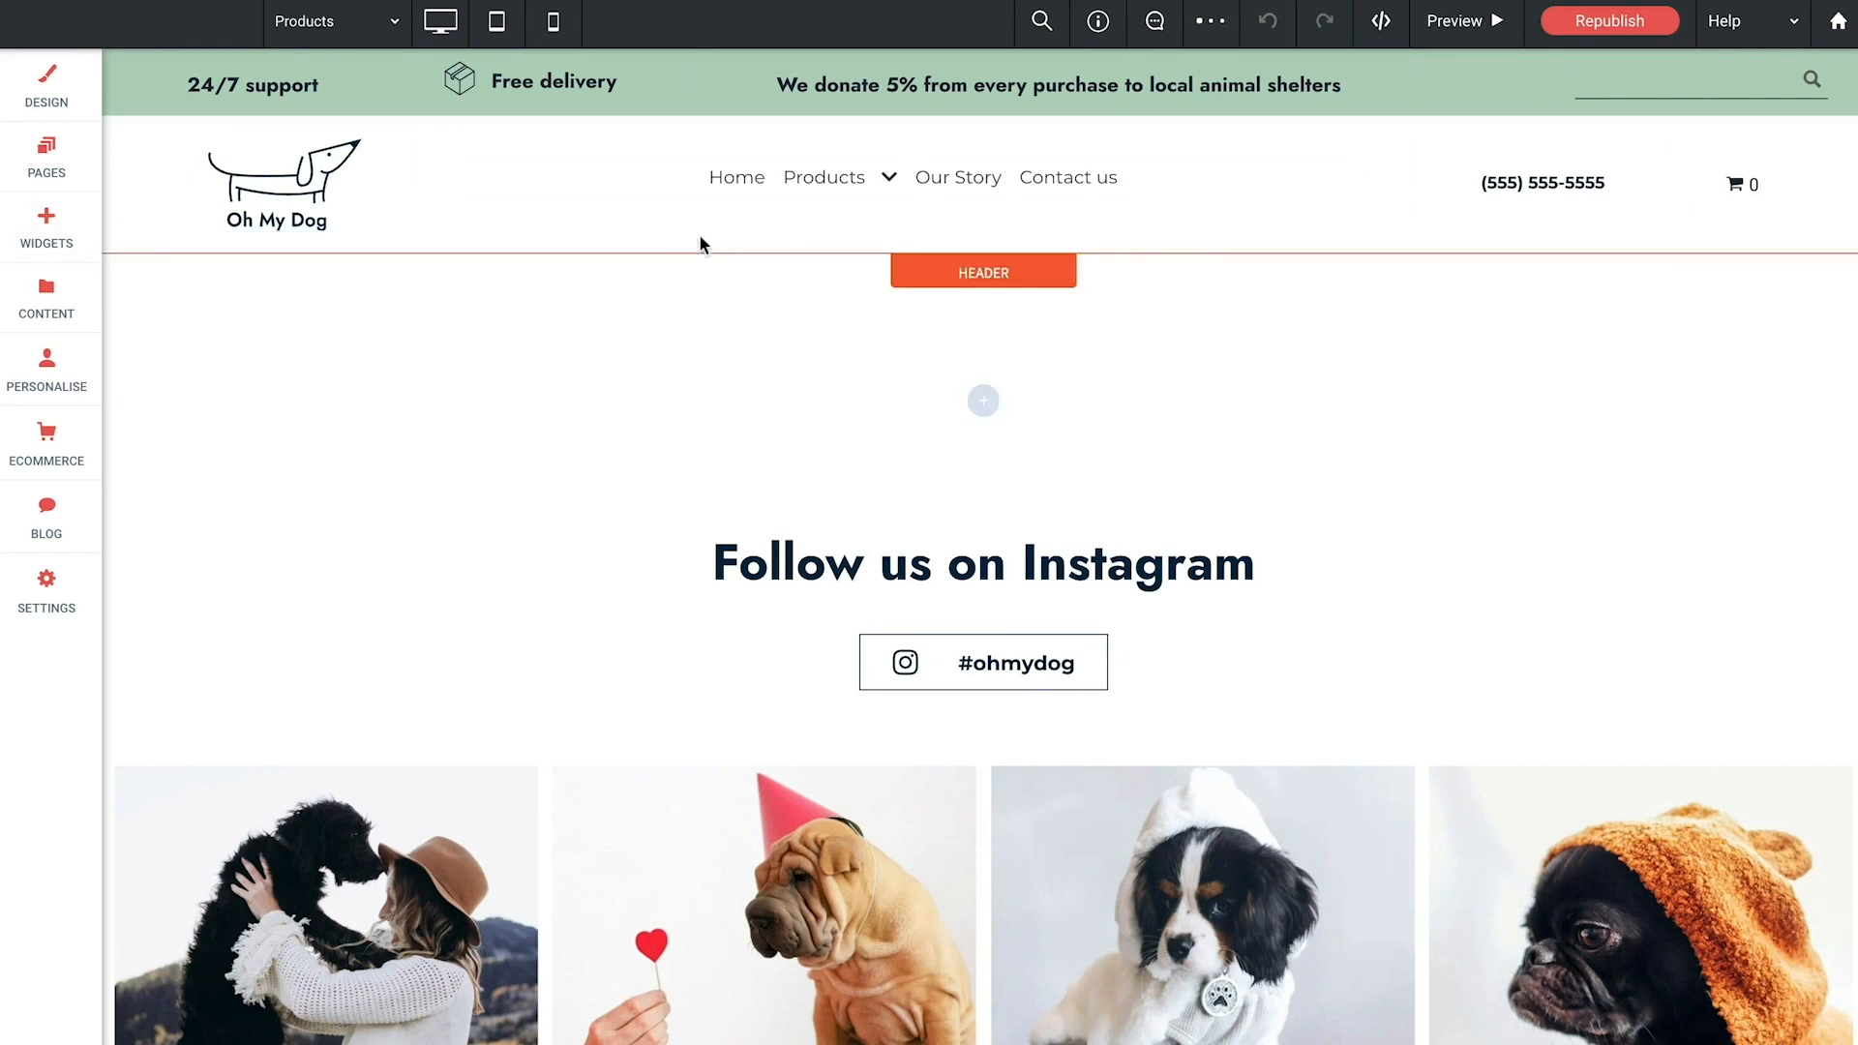
Step: Open the mega menu's content settings and add four more menu item overrides
left_click(833, 186)
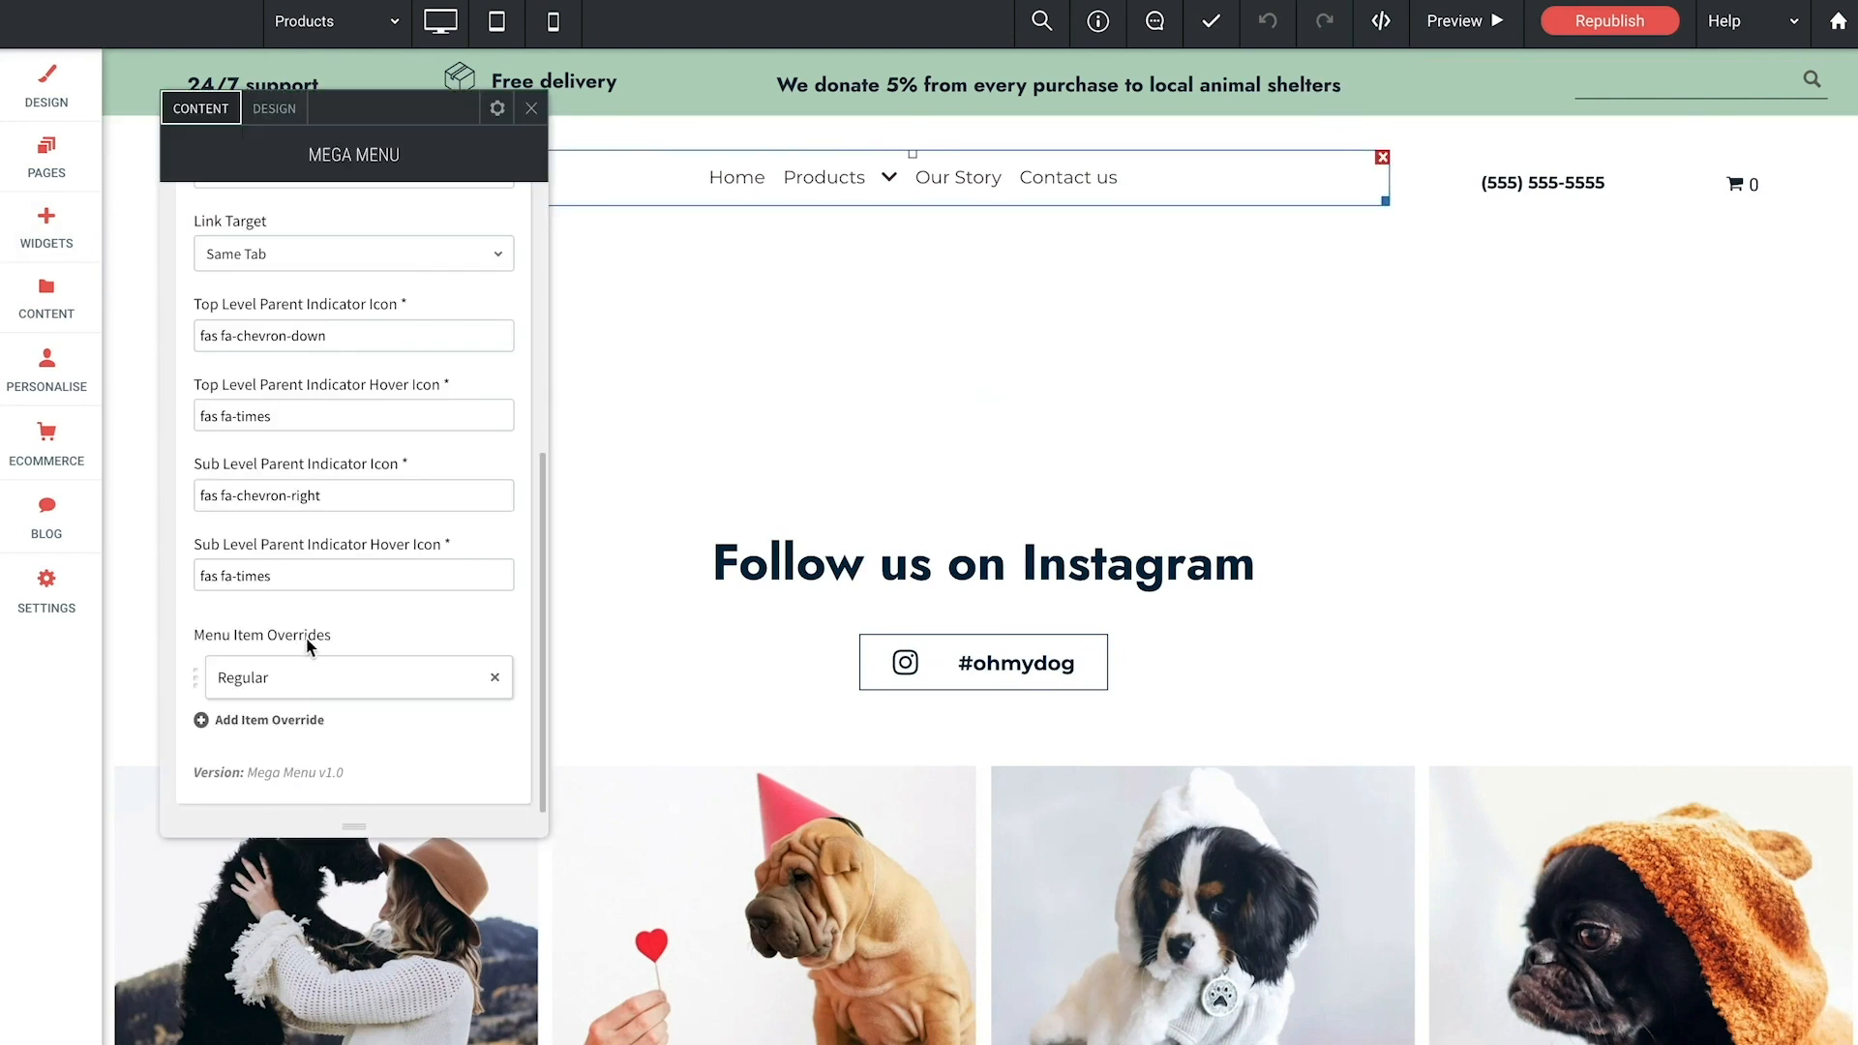
left_click(259, 724)
left_click(256, 771)
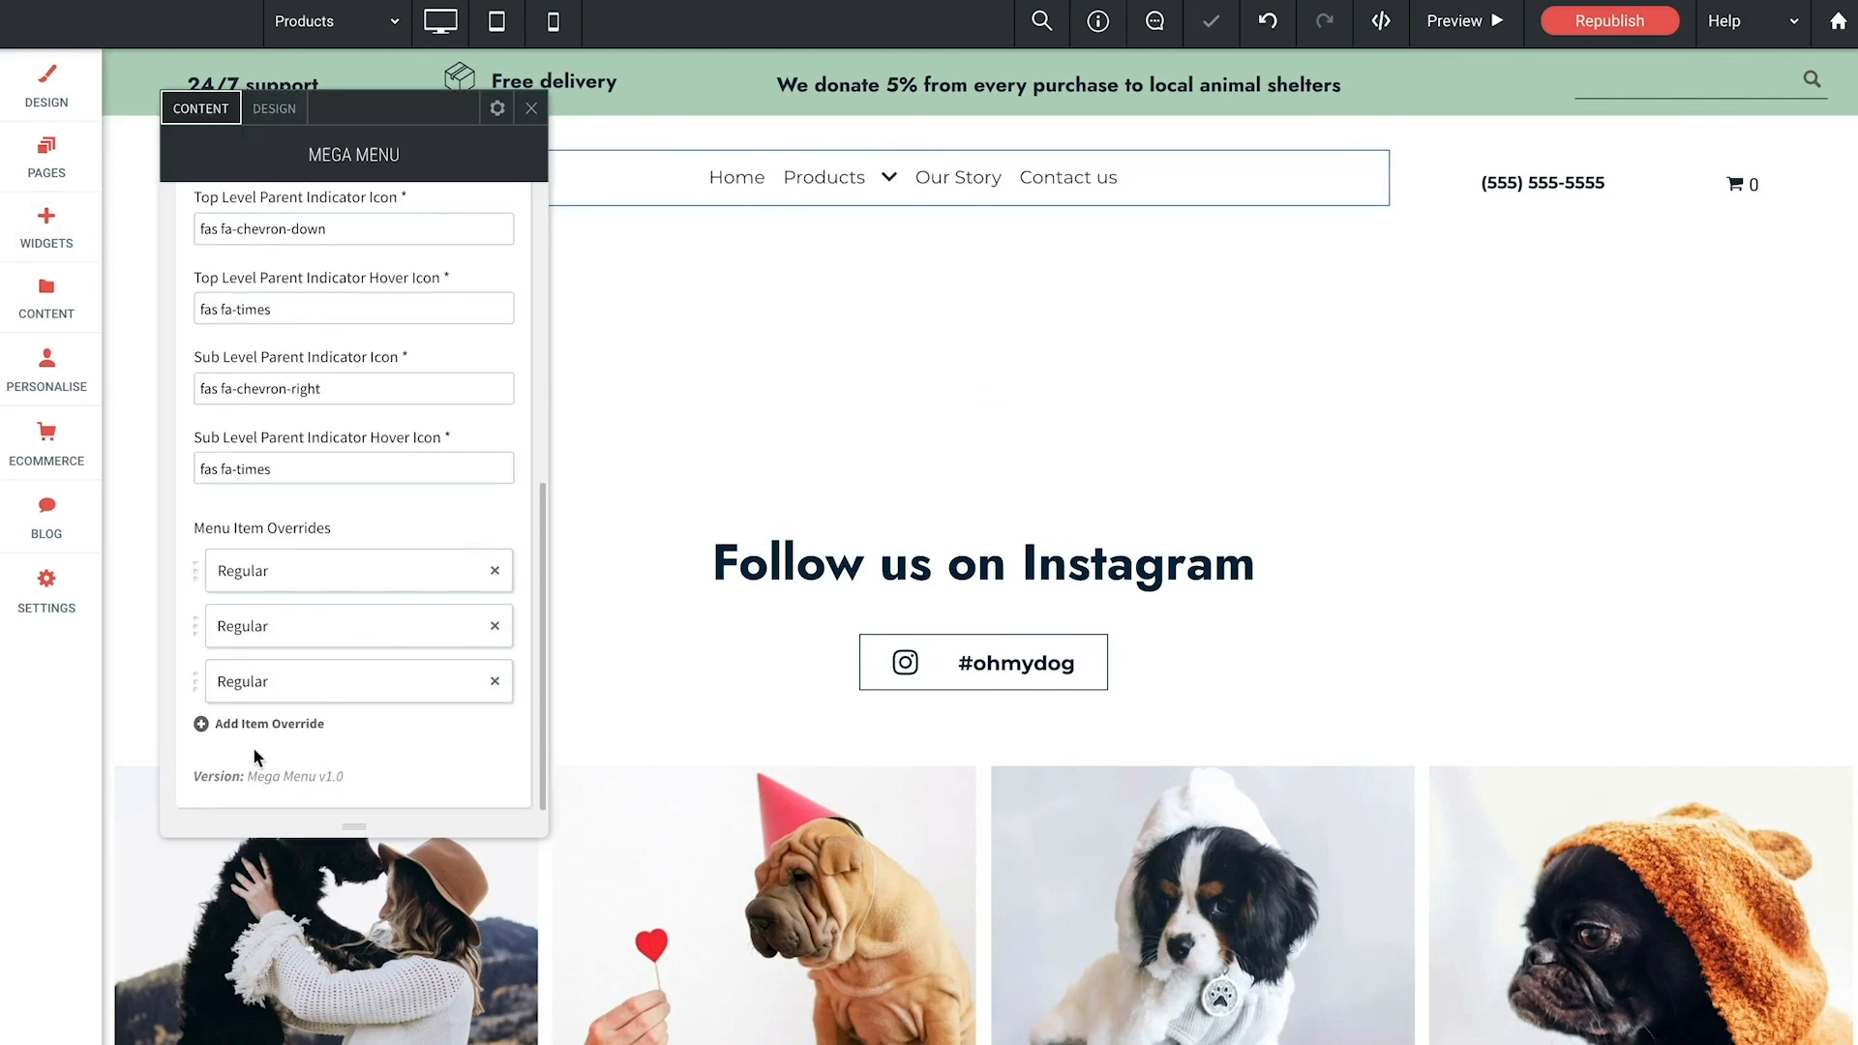
left_click(259, 725)
left_click(259, 777)
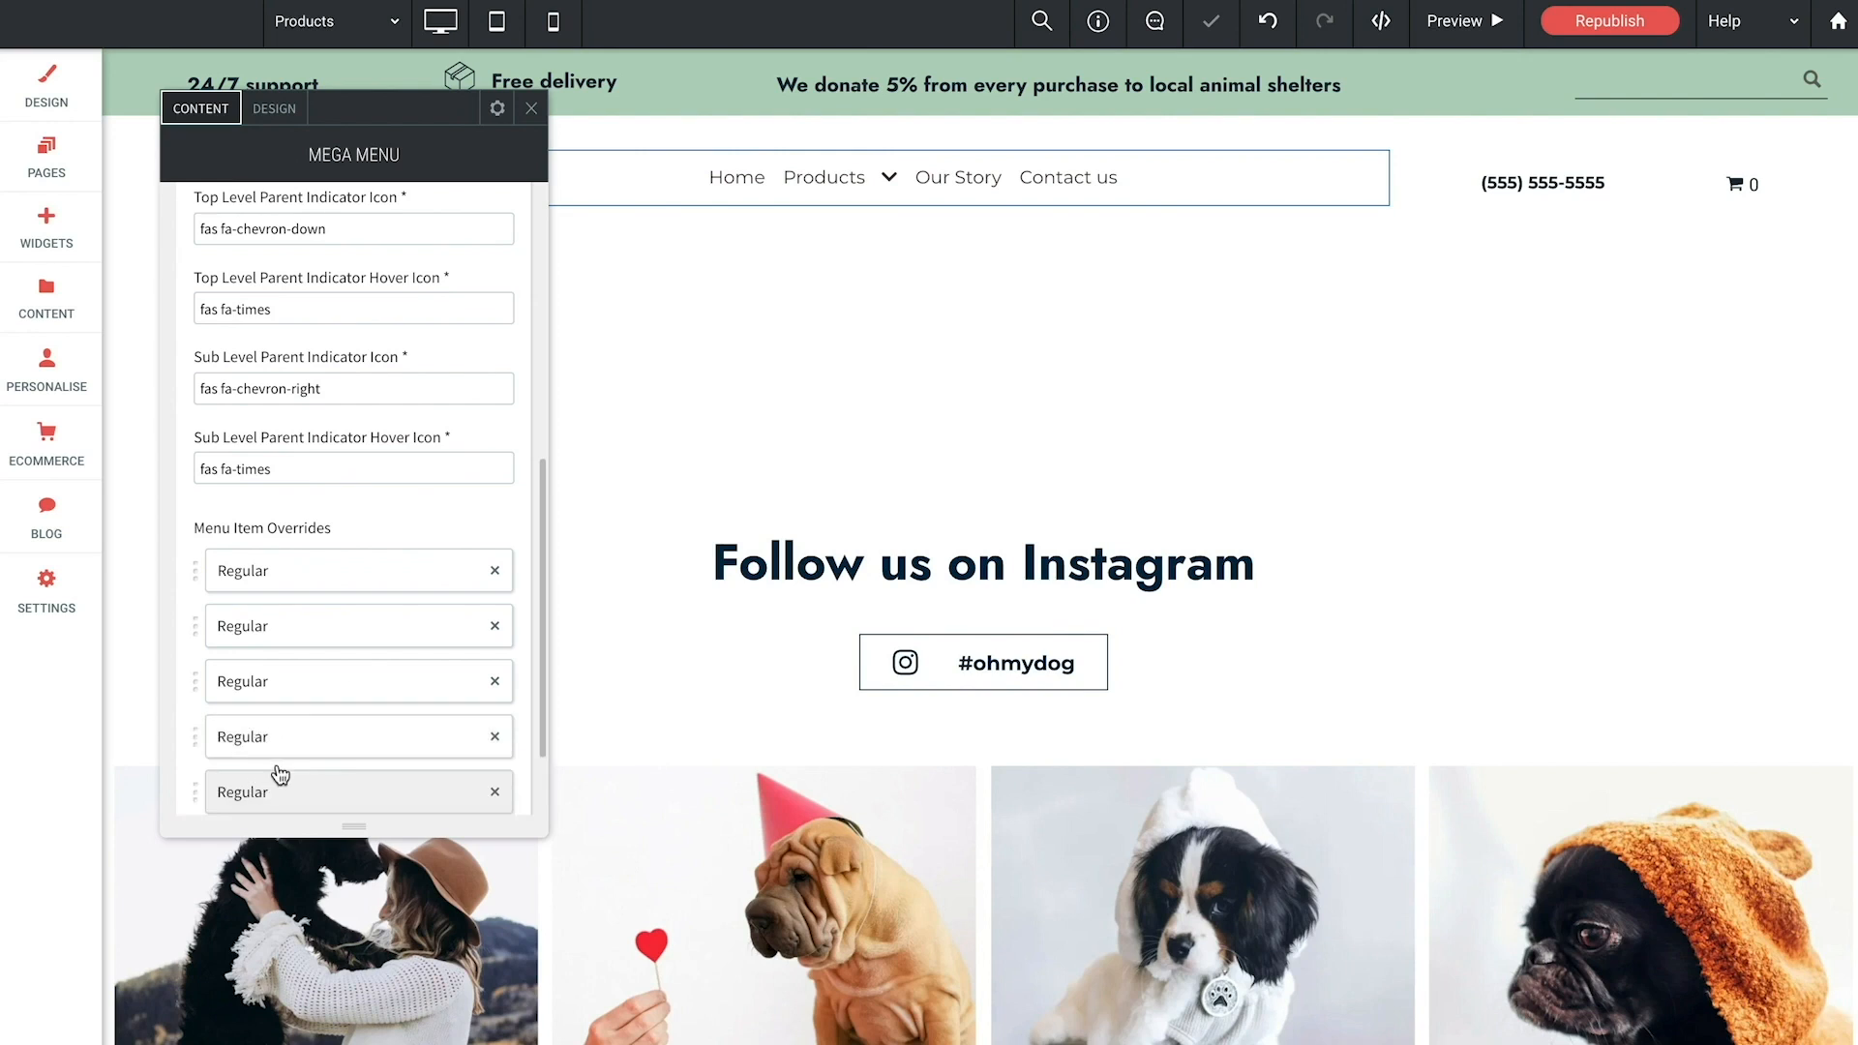
scroll(361, 651, "down", 2)
Step: Link the second item override to the Dog Toys page and set its item type to Heading
left_click(339, 522)
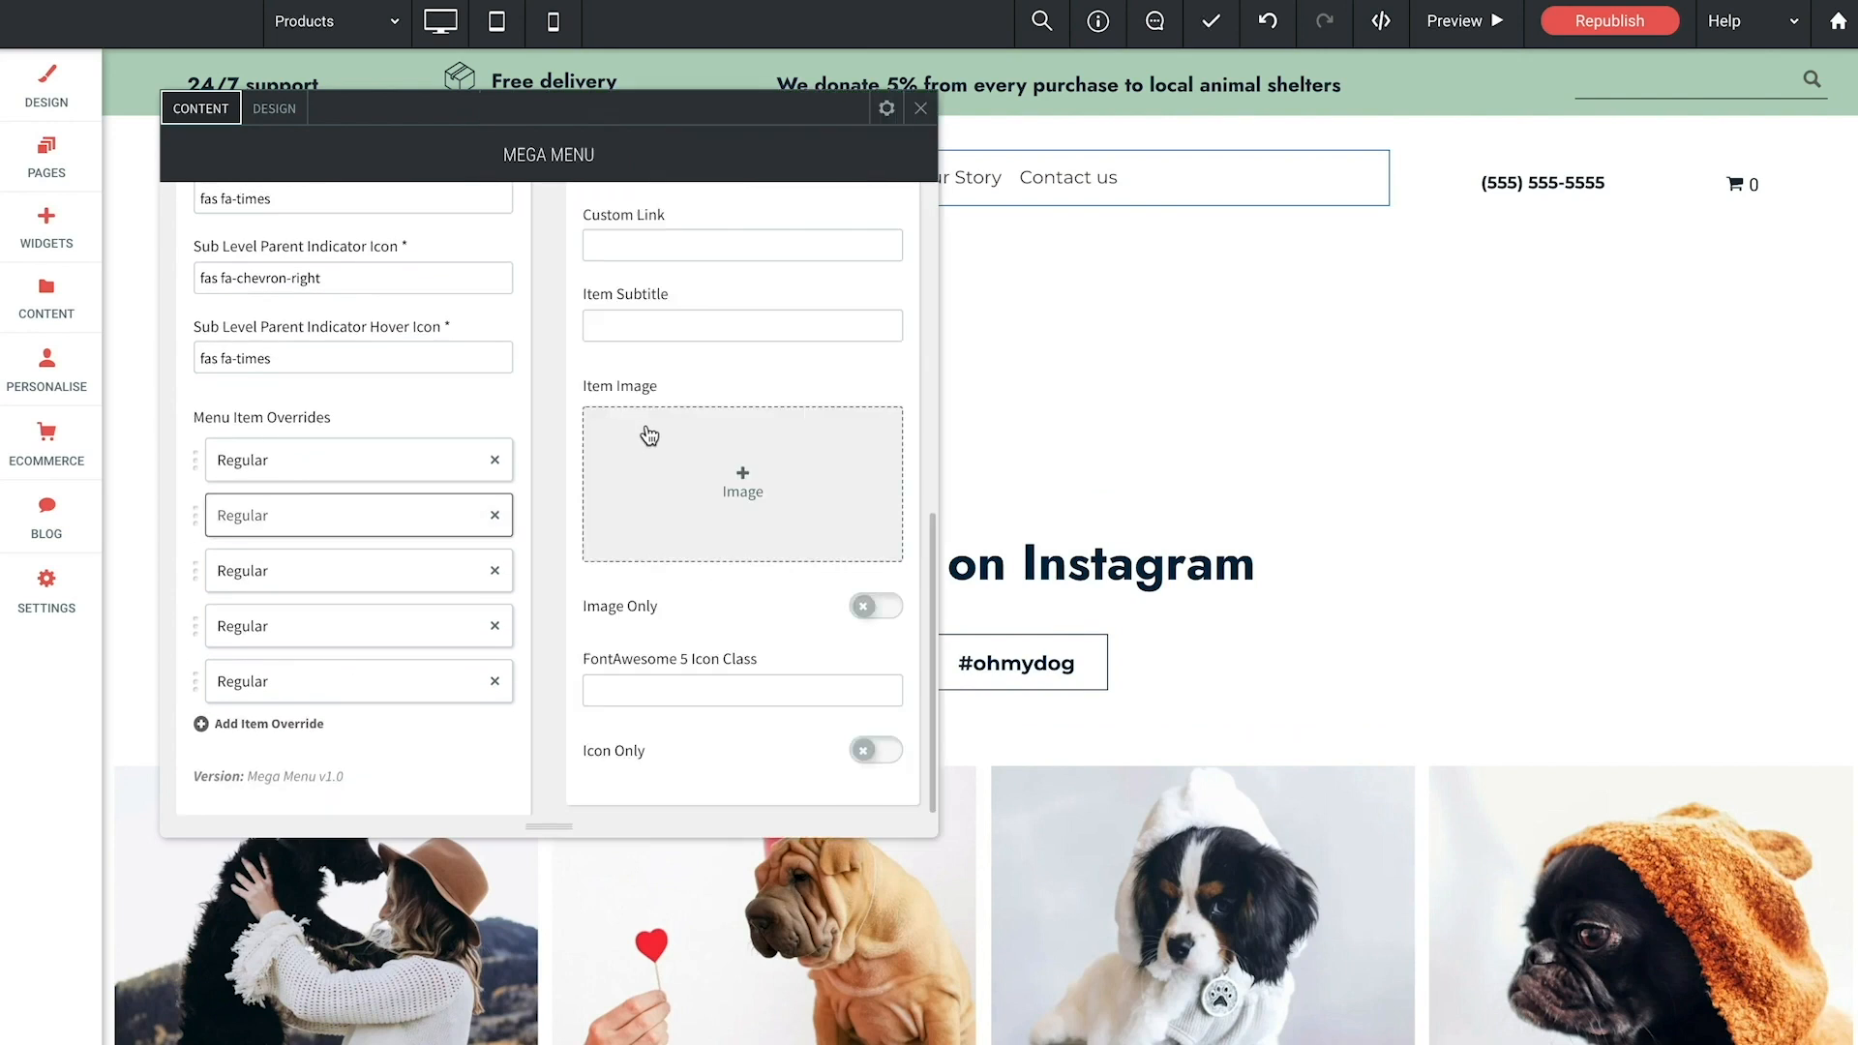
scroll(649, 435, "up", 7)
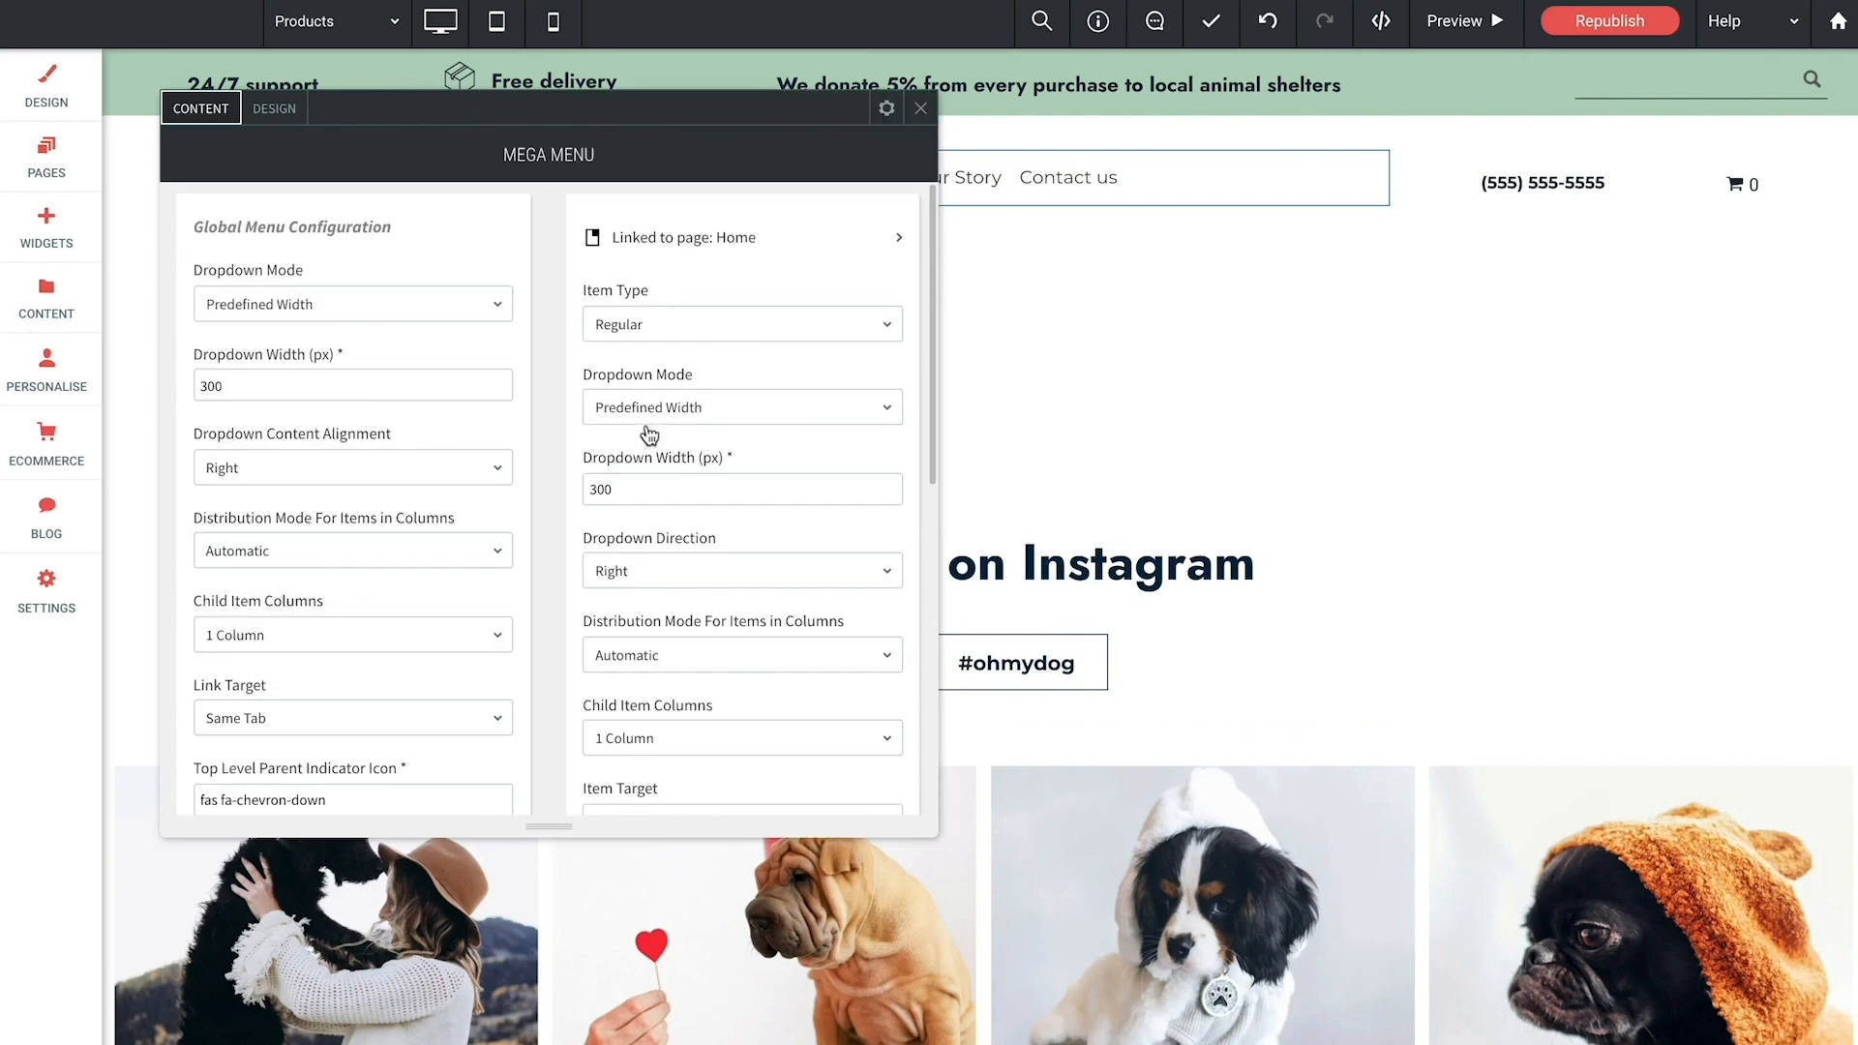
left_click(714, 242)
left_click(1098, 305)
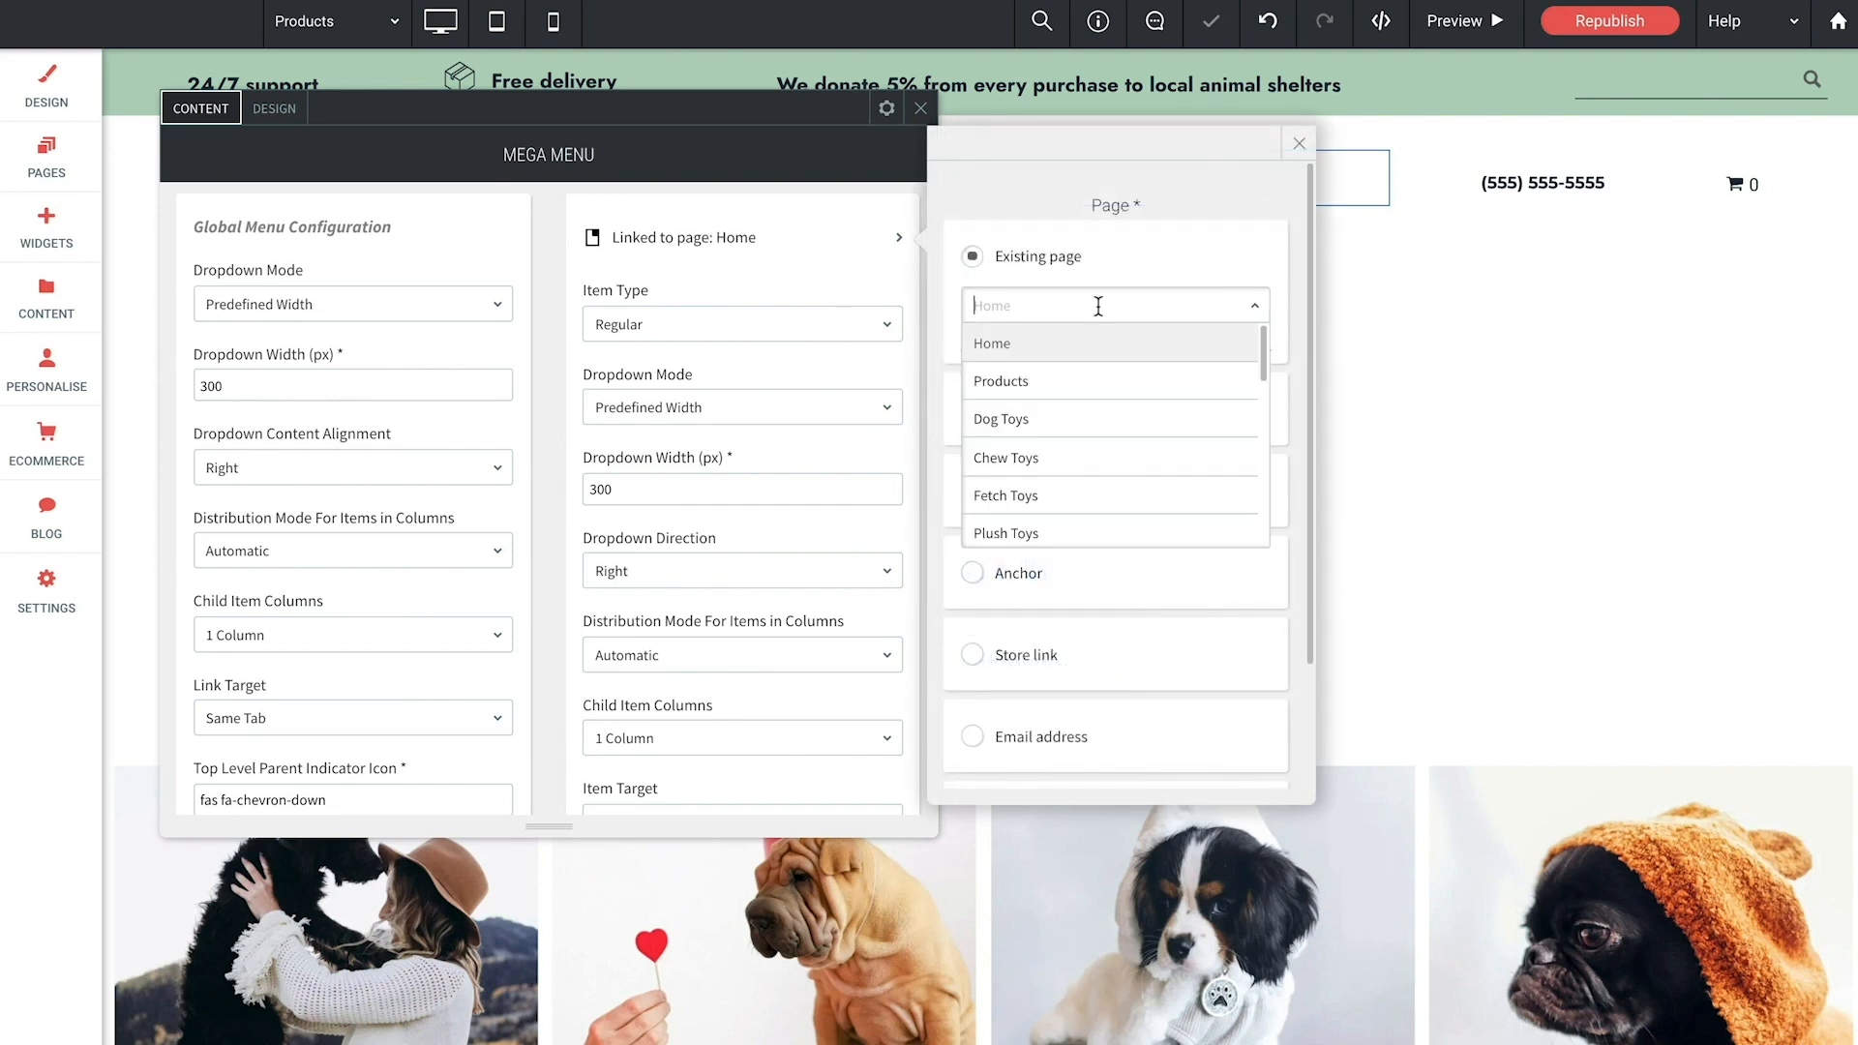
left_click(1006, 419)
left_click(749, 329)
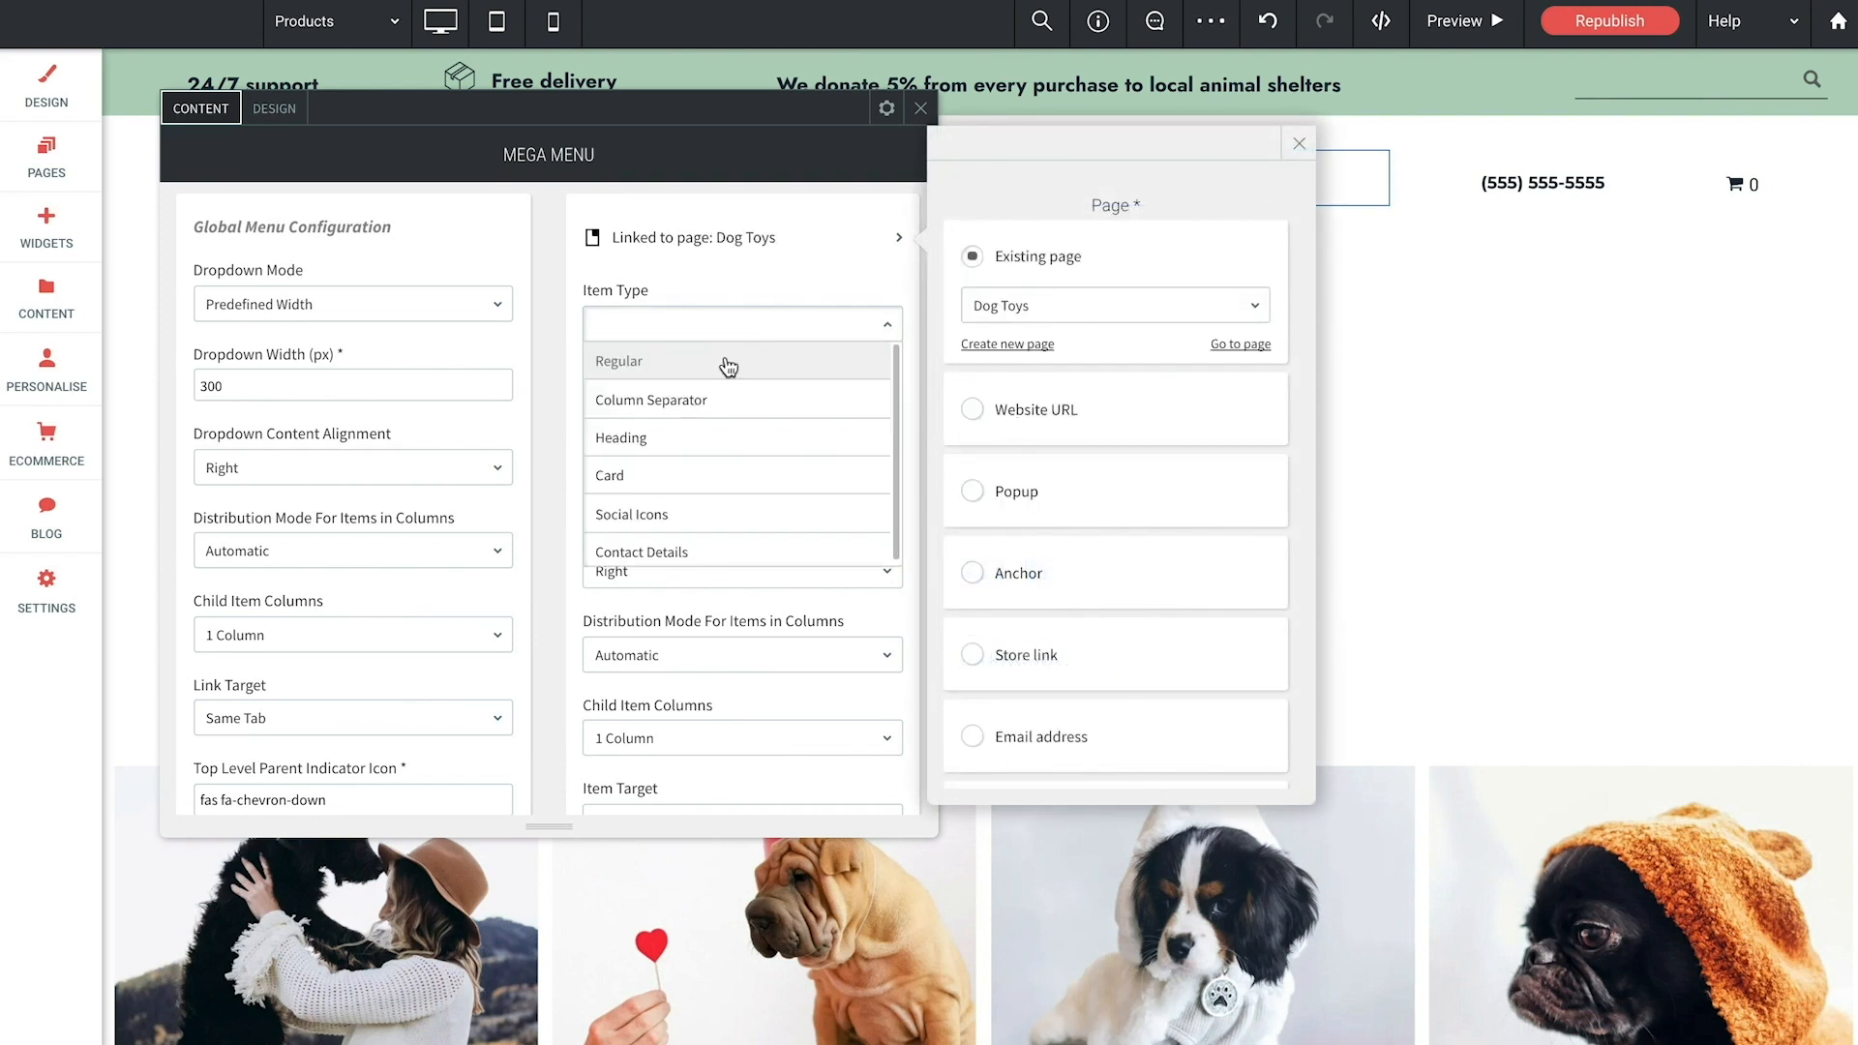
left_click(644, 437)
Step: Link the third item override to the Cat Toys page and set its item type to Heading
scroll(538, 466, "down", 5)
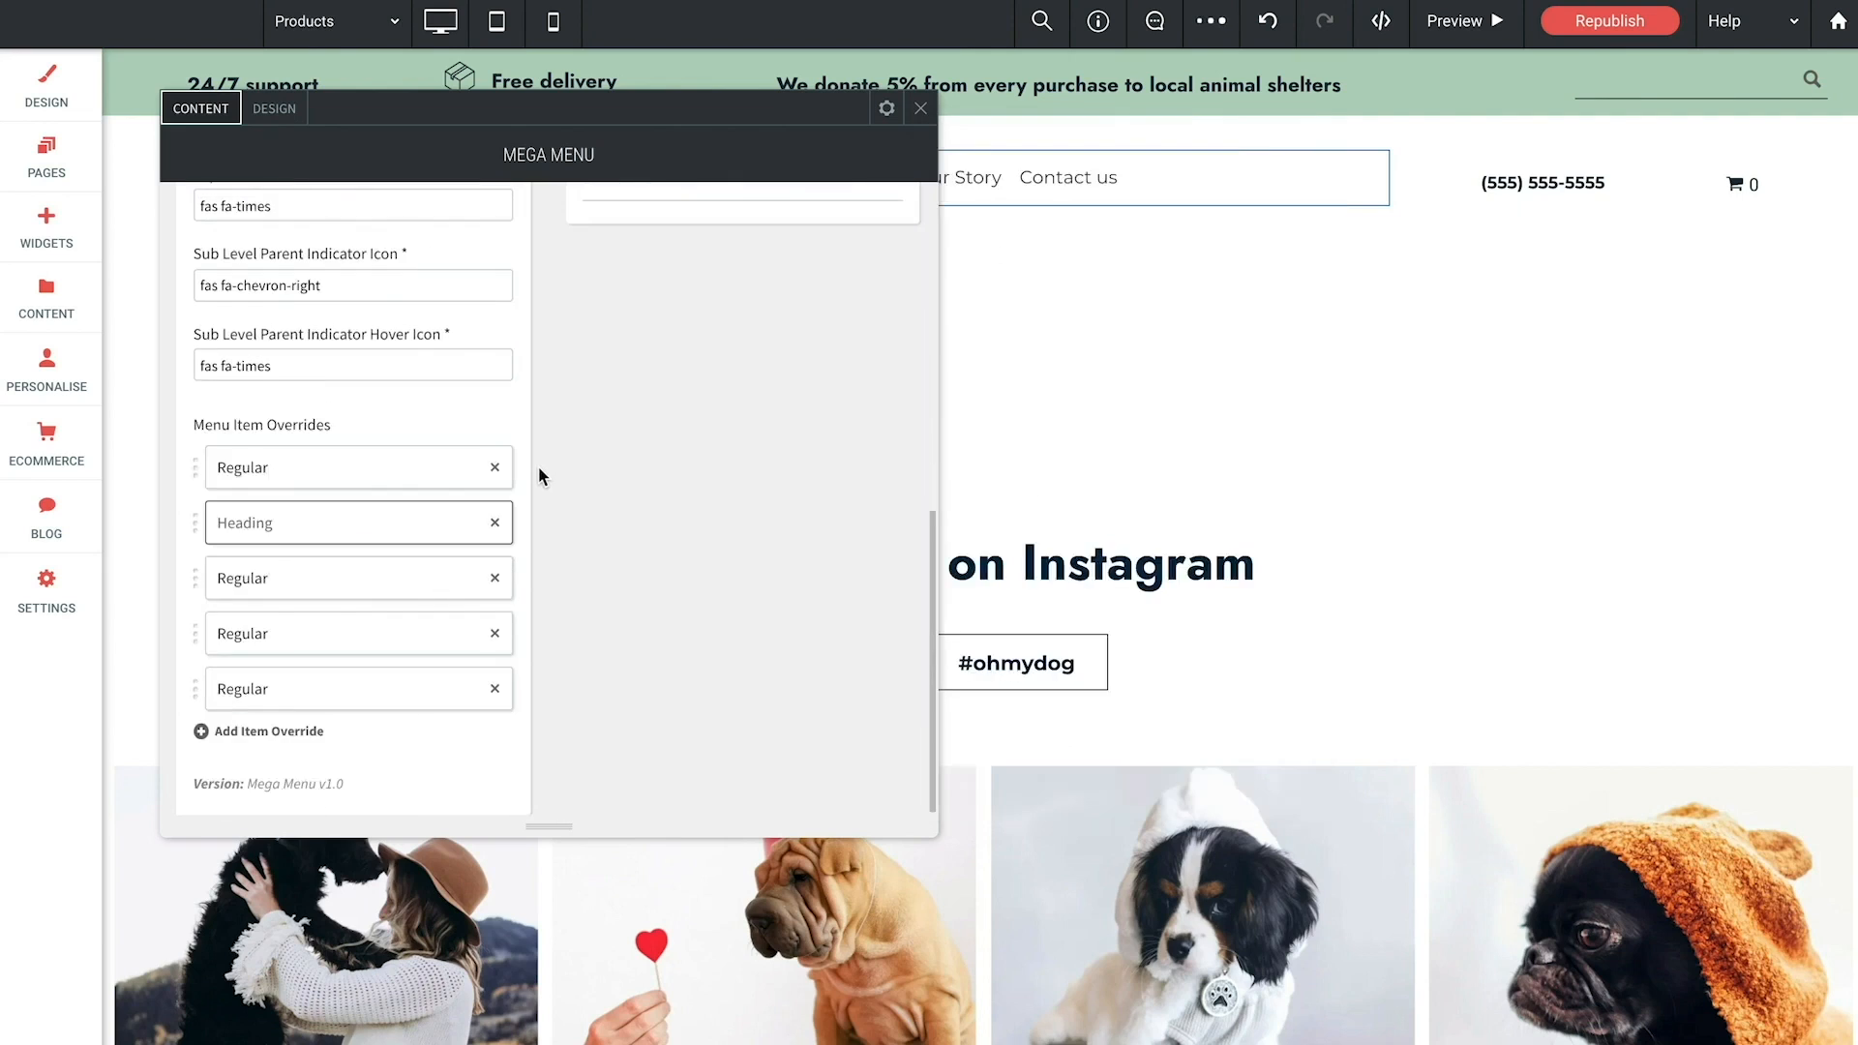
left_click(294, 585)
scroll(538, 474, "up", 5)
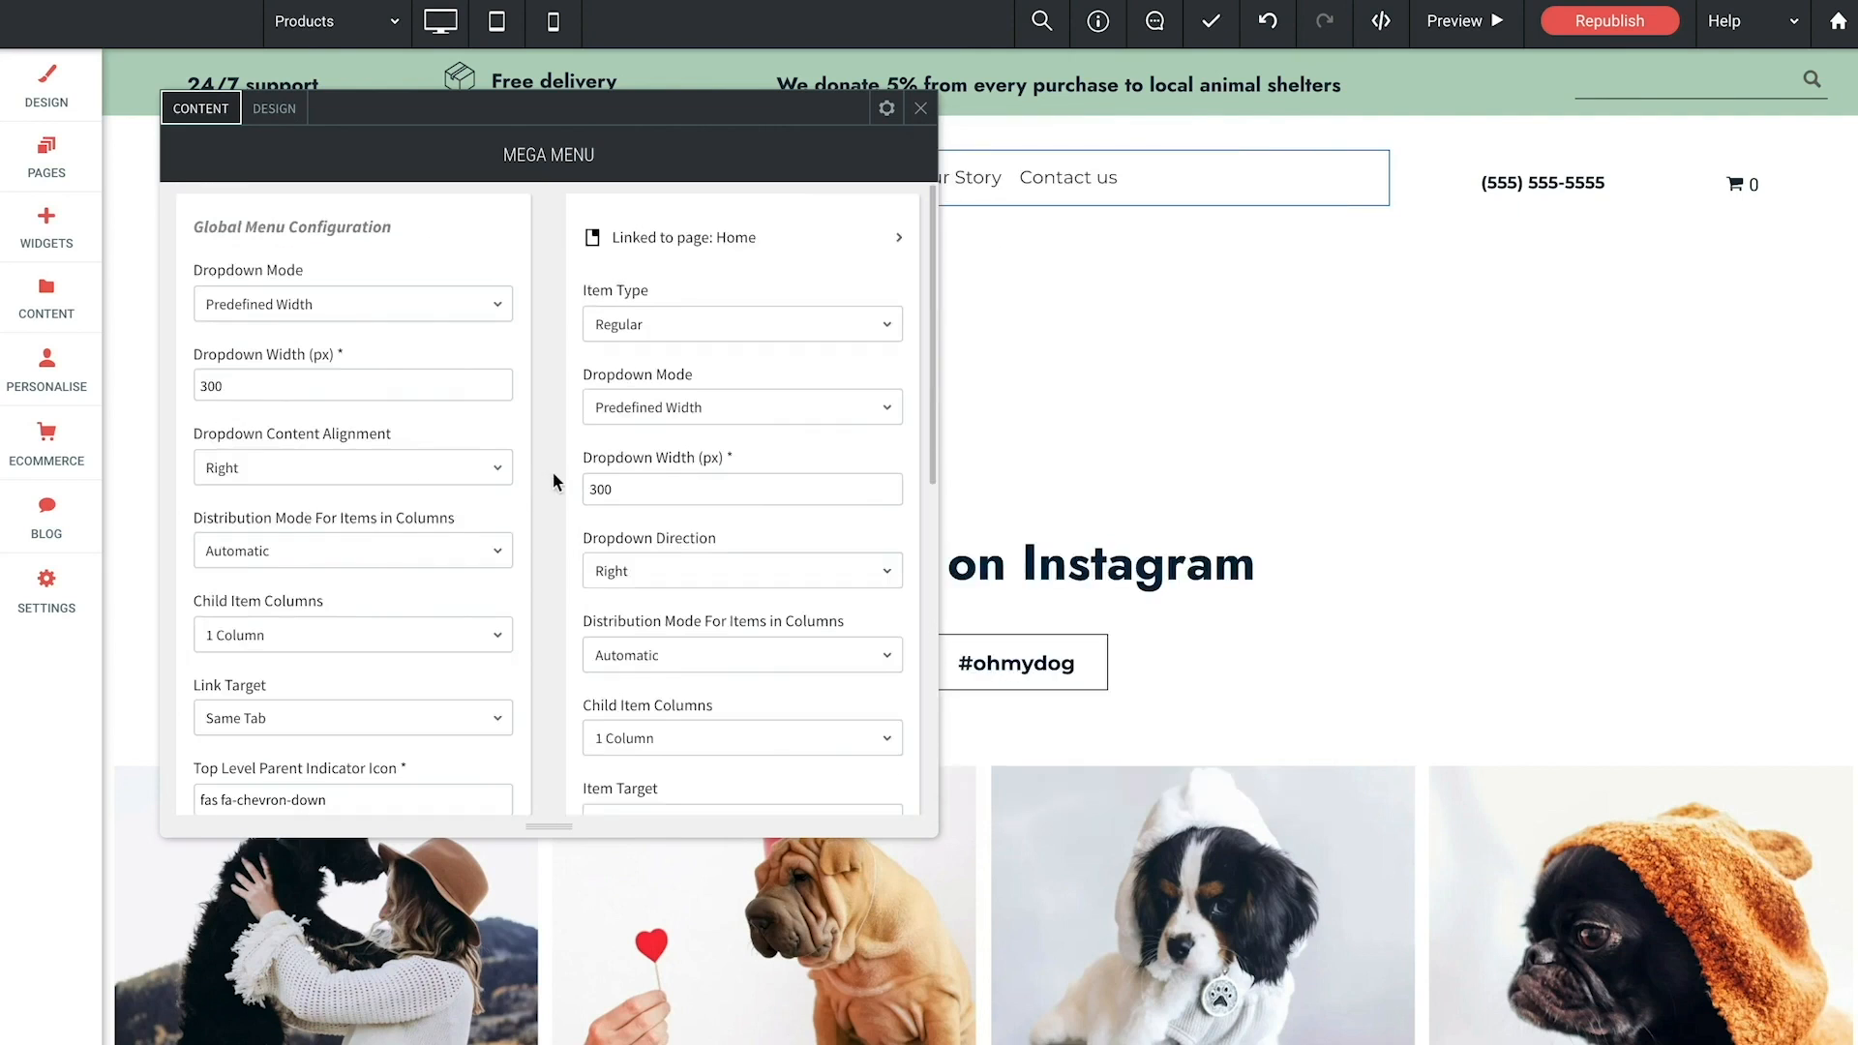
left_click(743, 242)
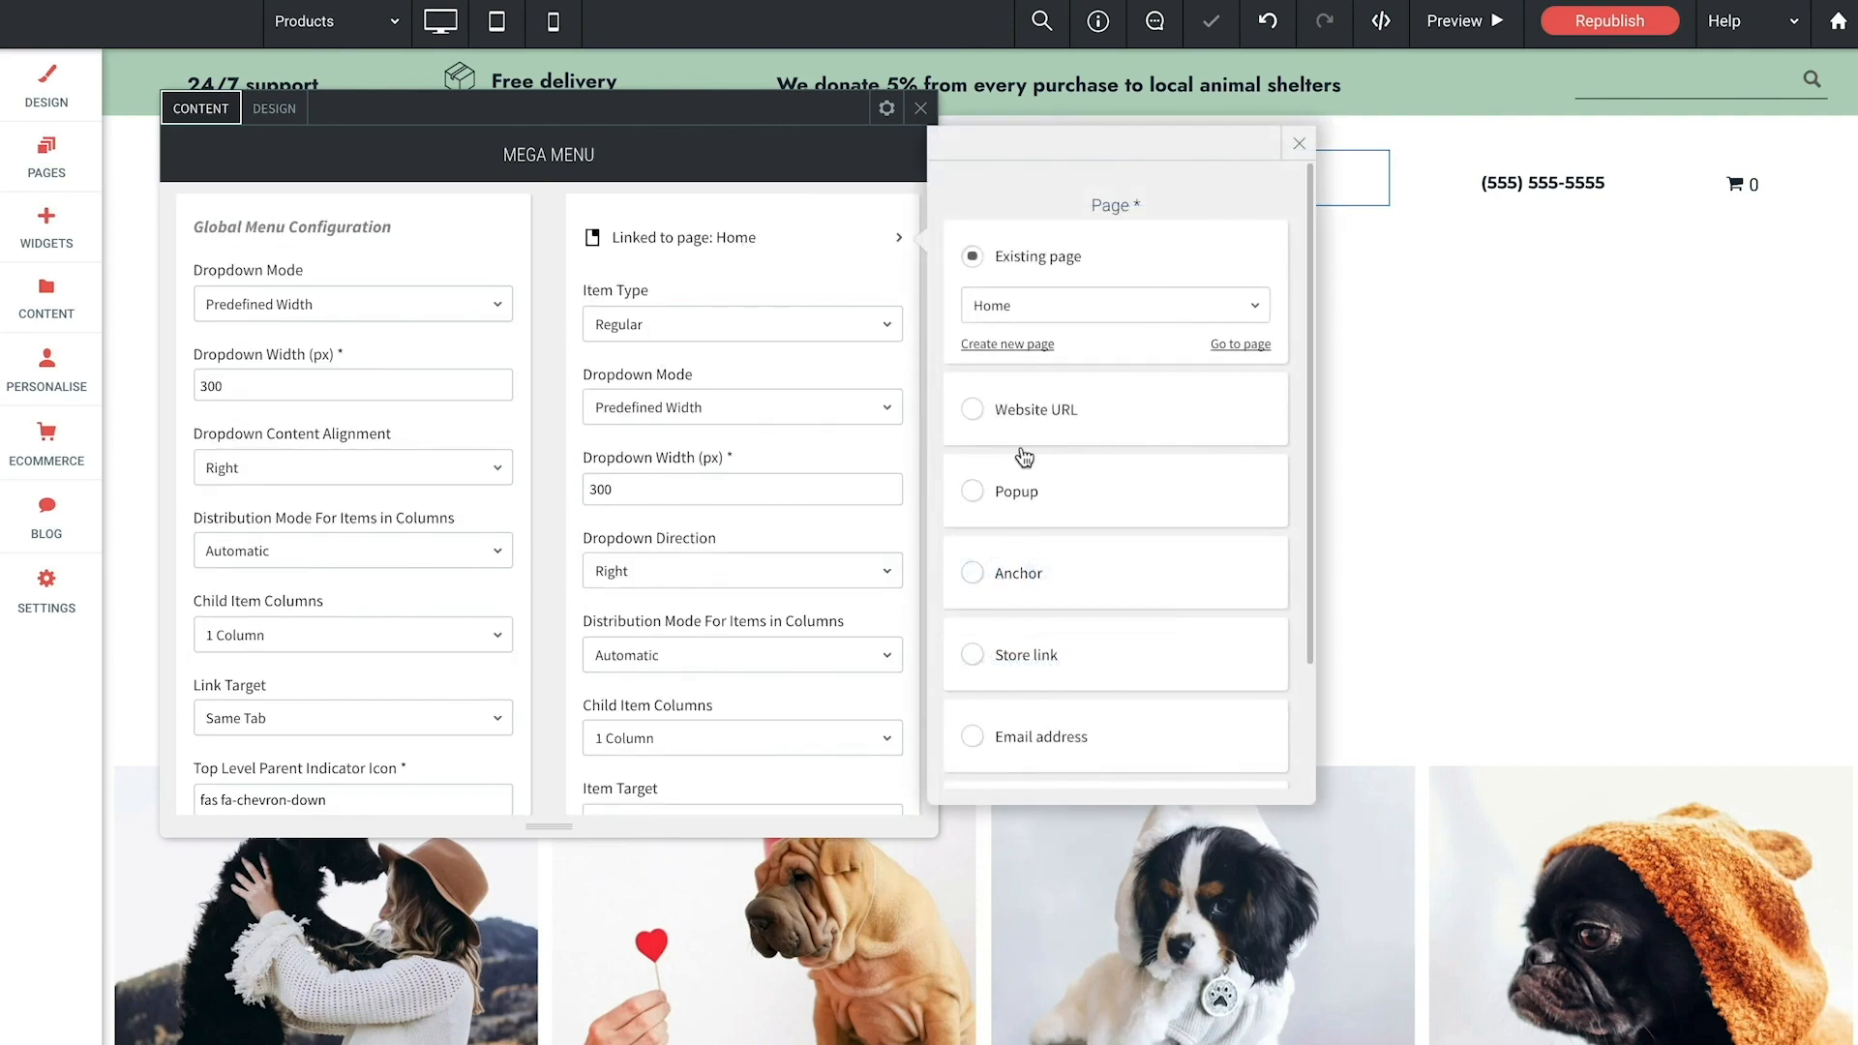
left_click(1047, 306)
left_click(1035, 458)
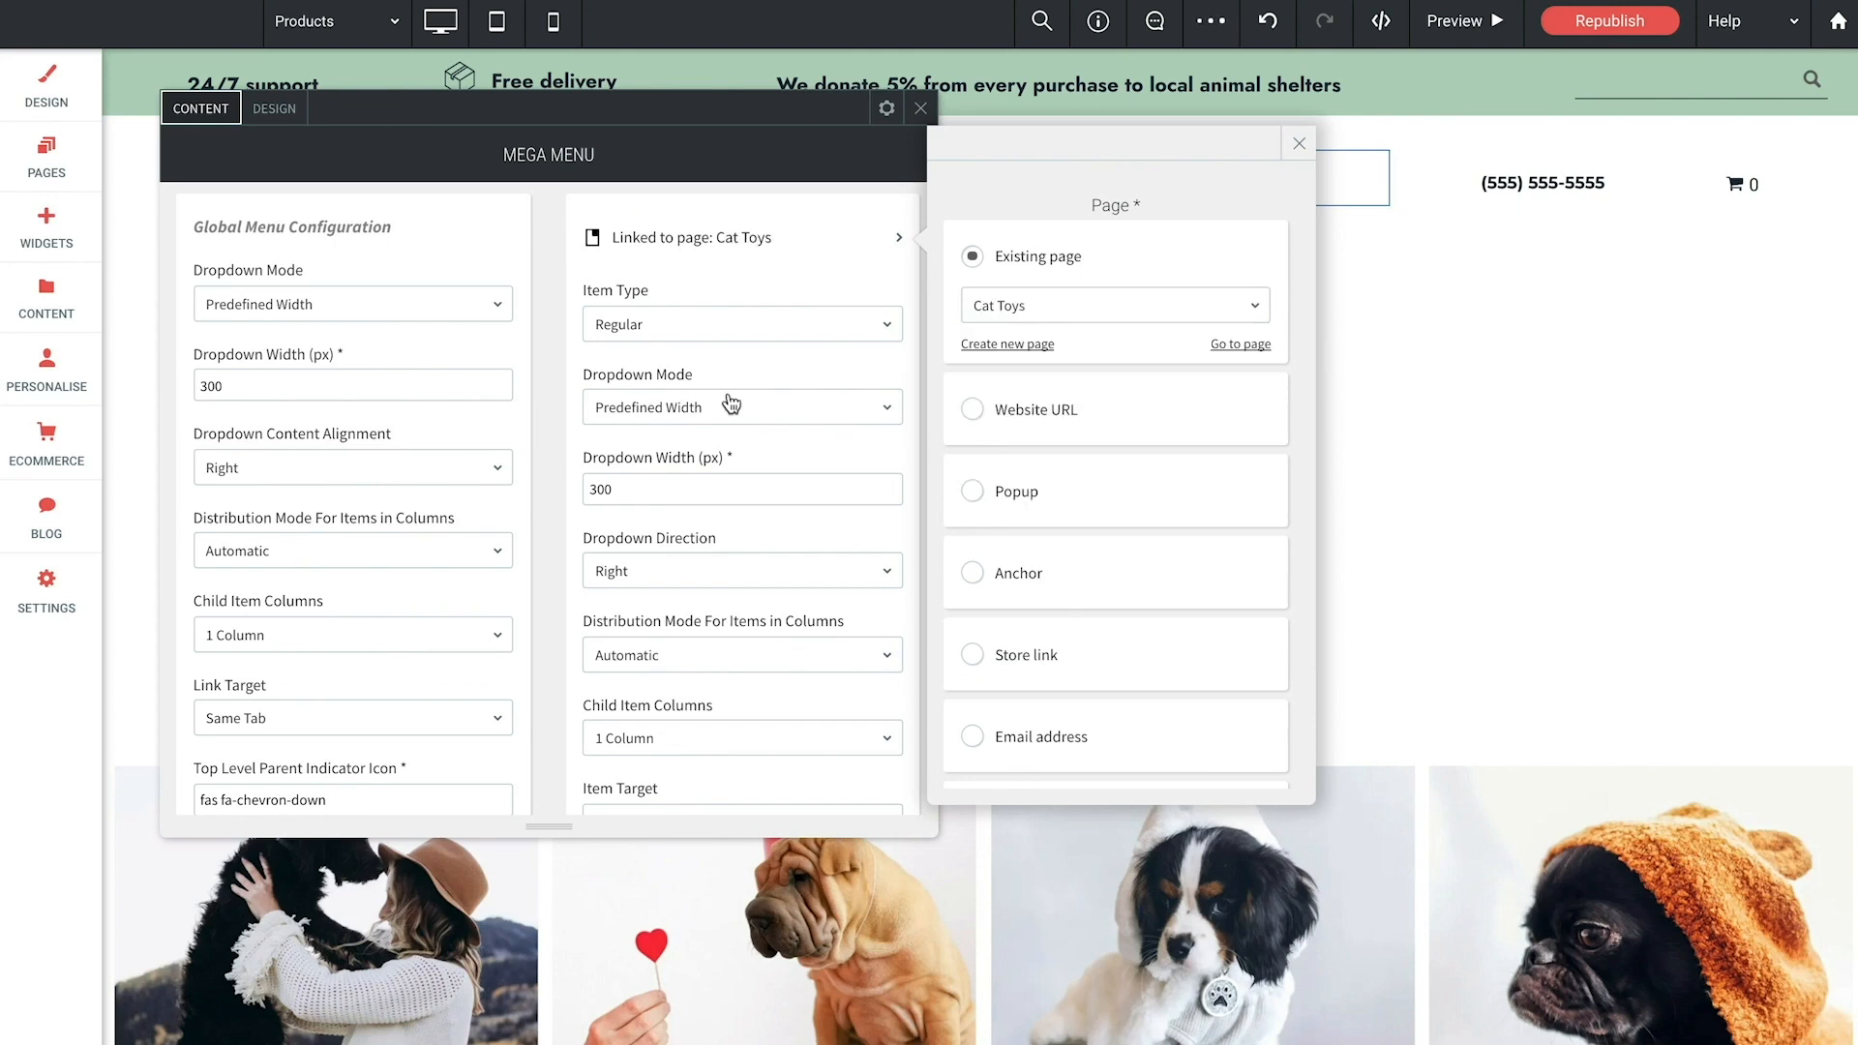
left_click(678, 324)
left_click(645, 437)
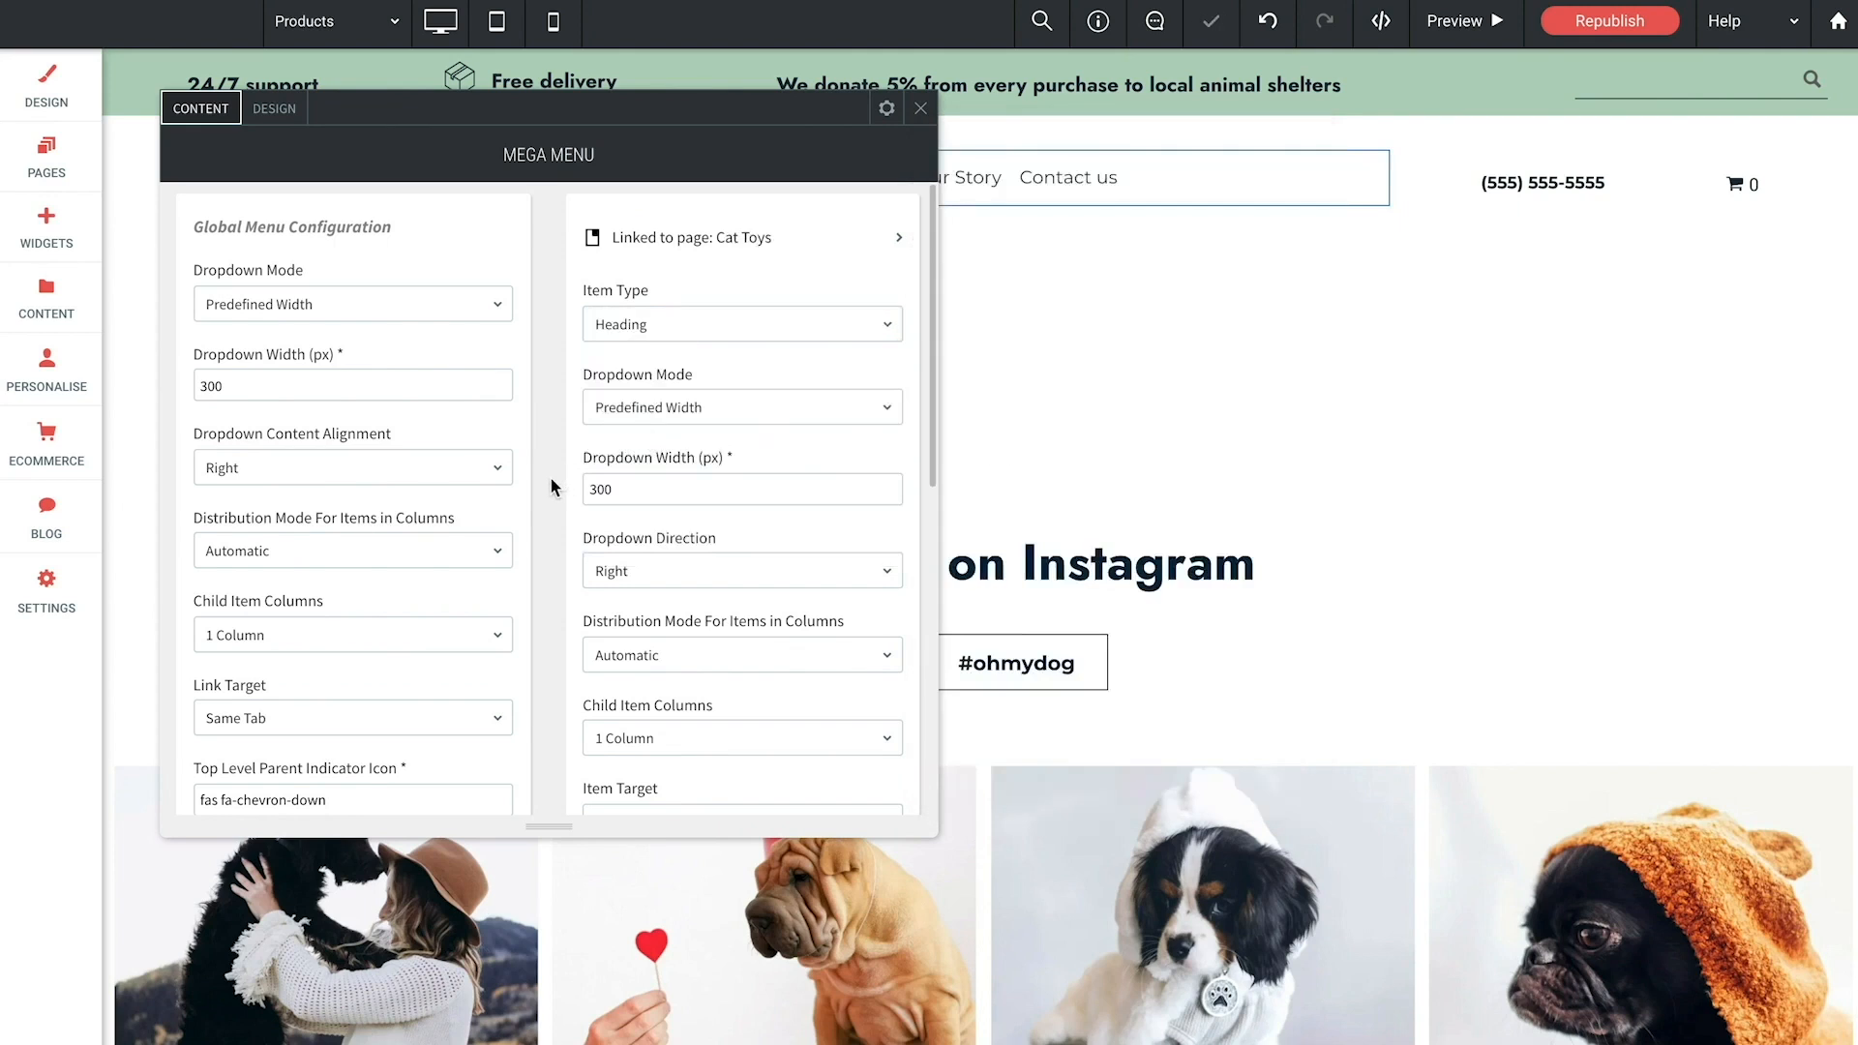
Step: Link the fourth menu item override to the Nutrition page and set its item type to Heading
scroll(550, 476, "down", 10)
left_click(386, 629)
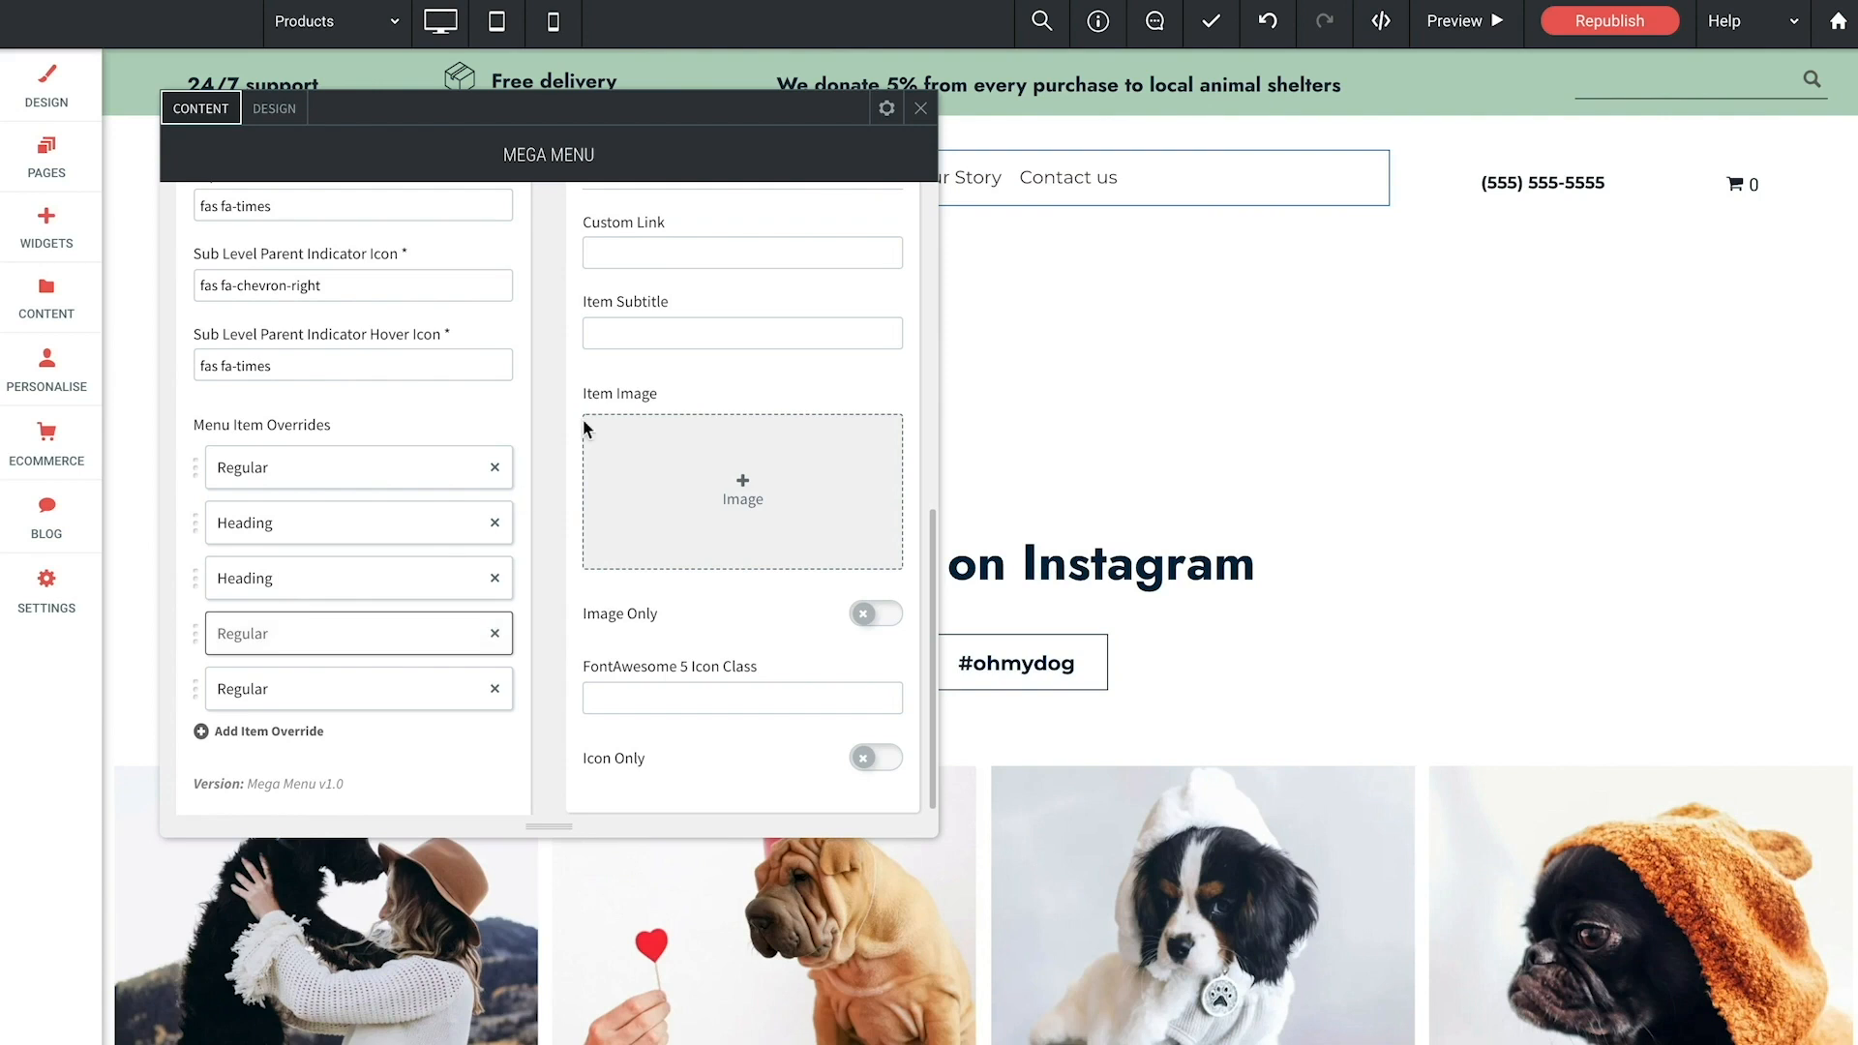
scroll(594, 405, "up", 10)
left_click(731, 249)
left_click(1070, 305)
scroll(1070, 535, "down", 5)
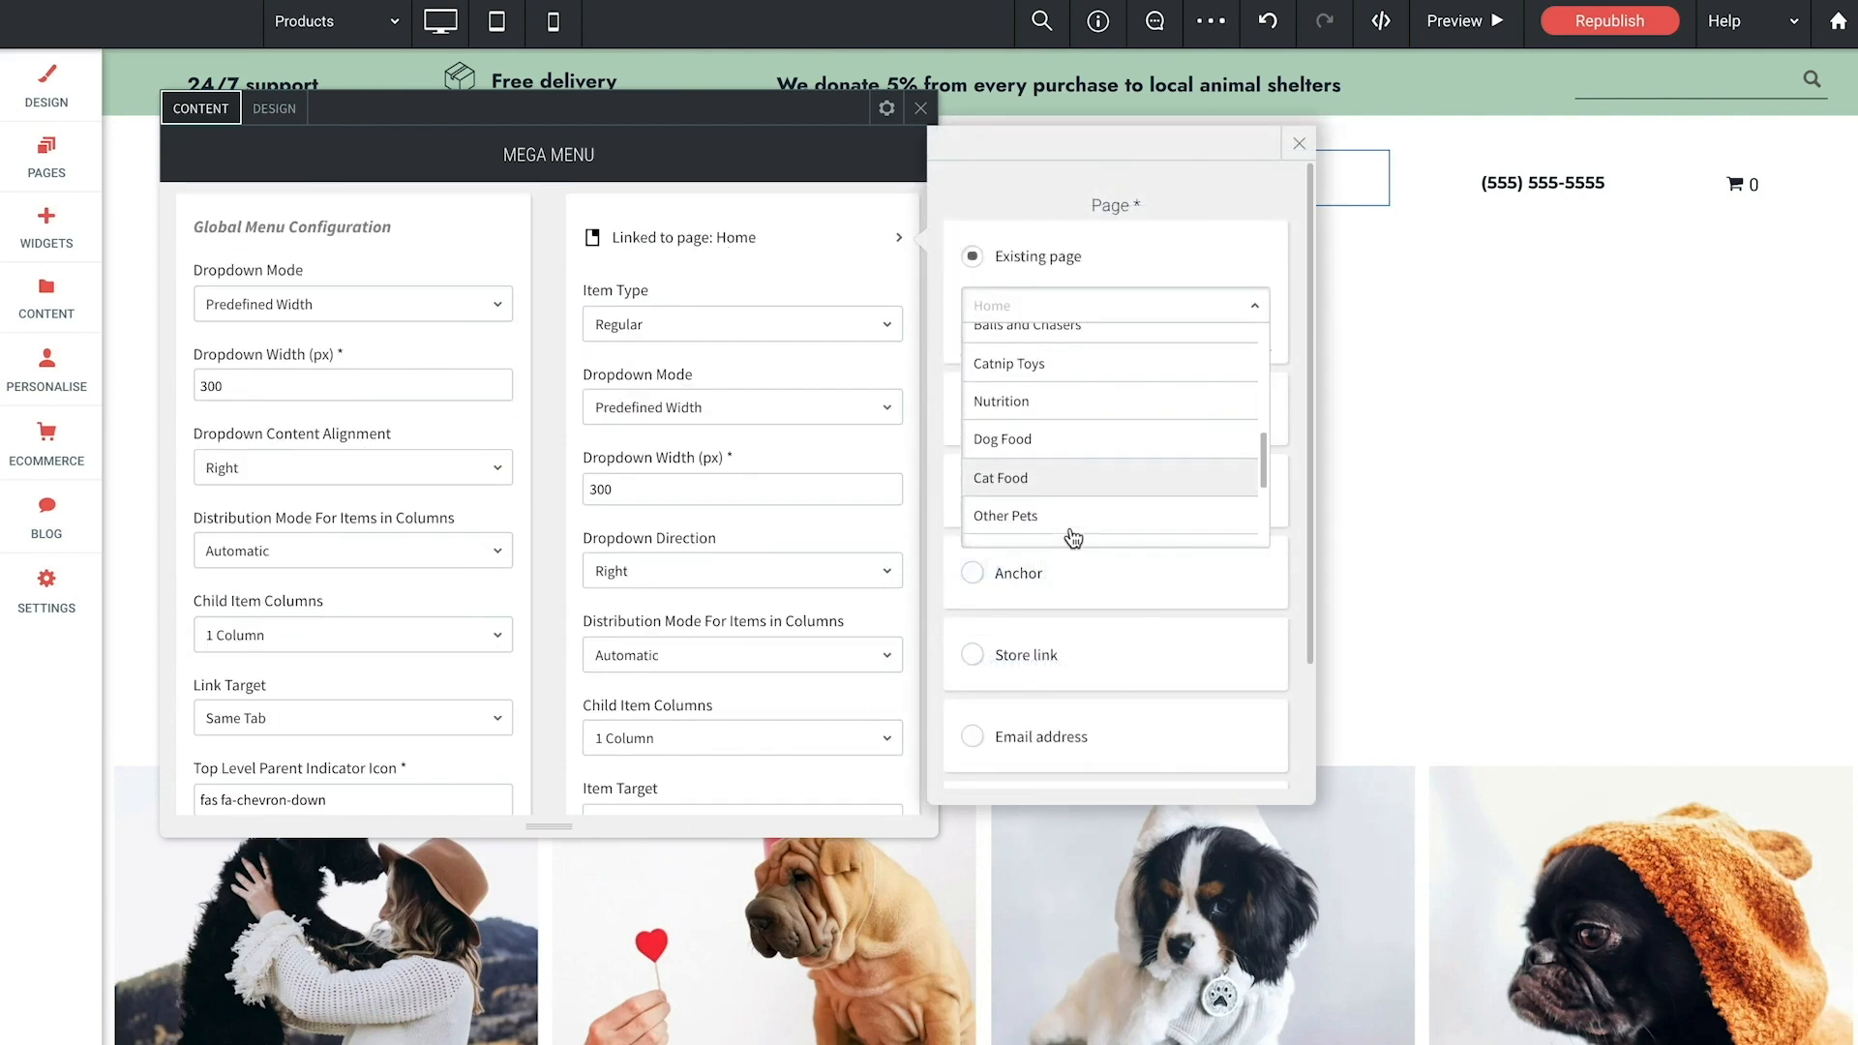
left_click(1006, 385)
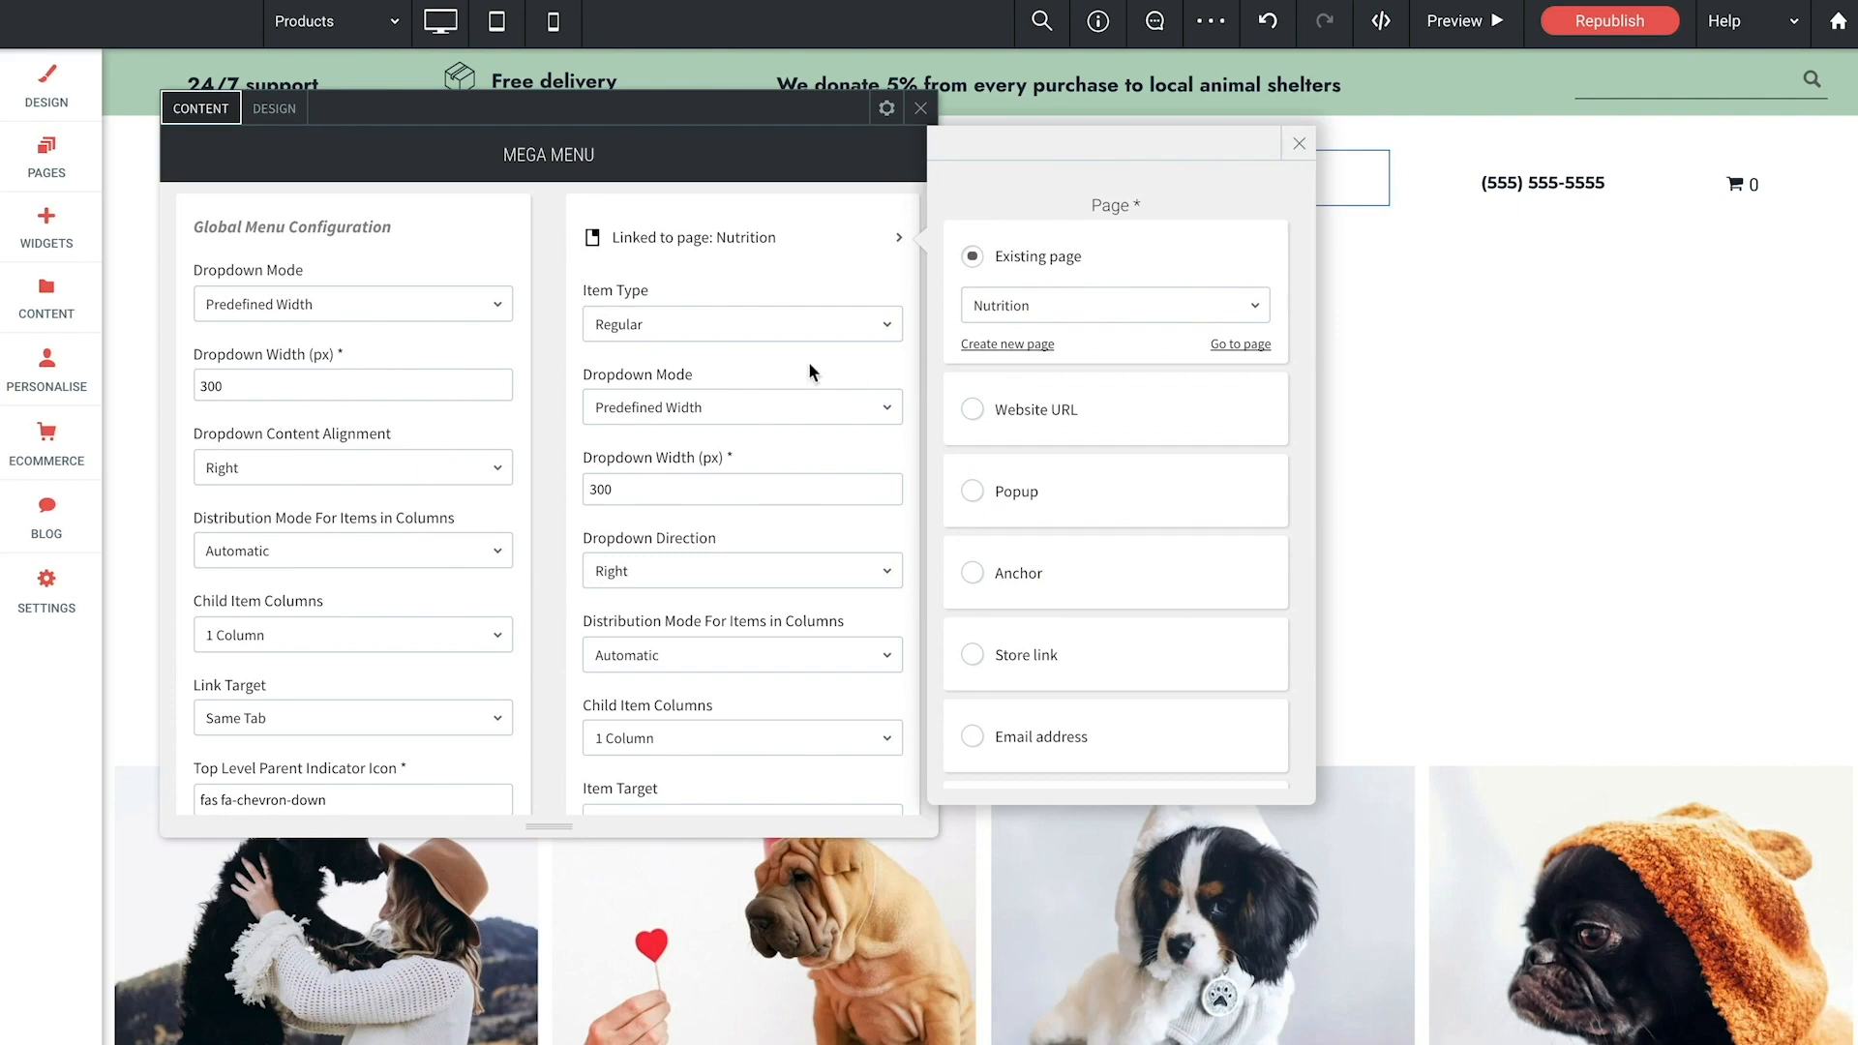
left_click(722, 330)
left_click(642, 440)
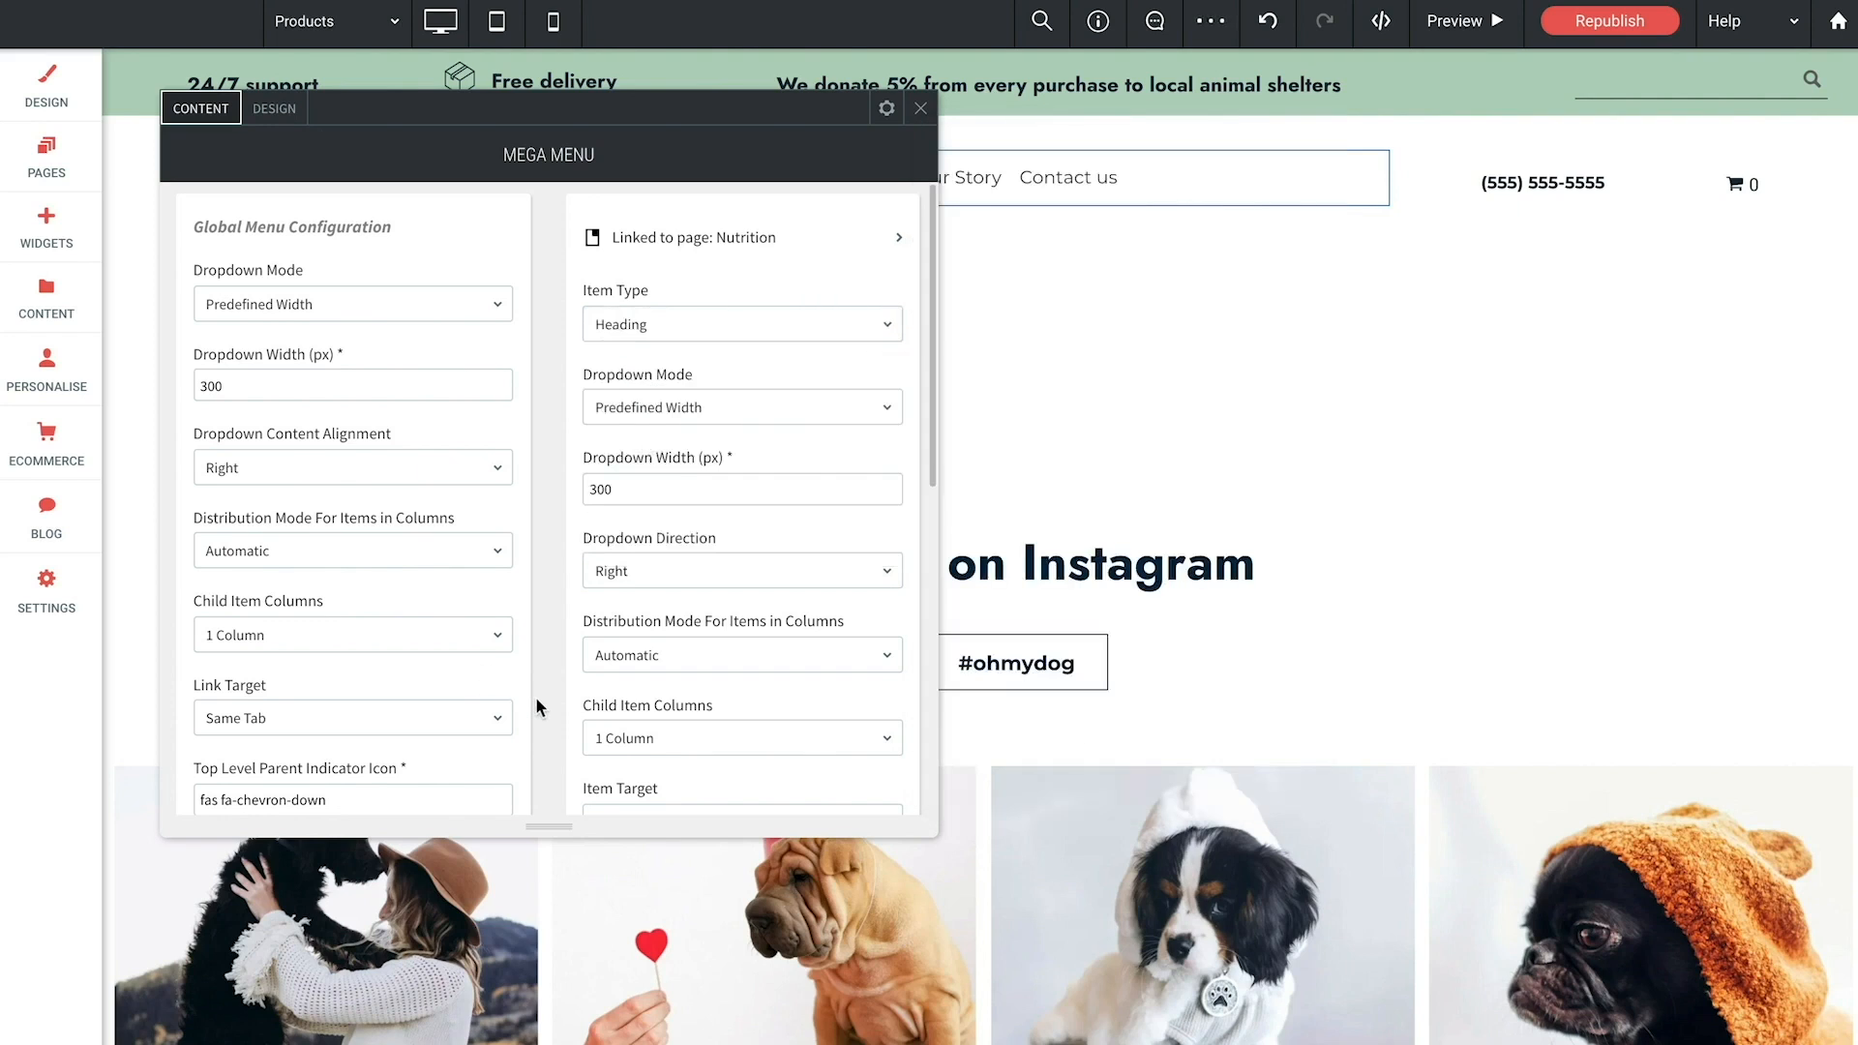
Step: Link the fifth menu item override to the Medications page and set its item type to Heading
scroll(536, 697, "down", 6)
left_click(360, 691)
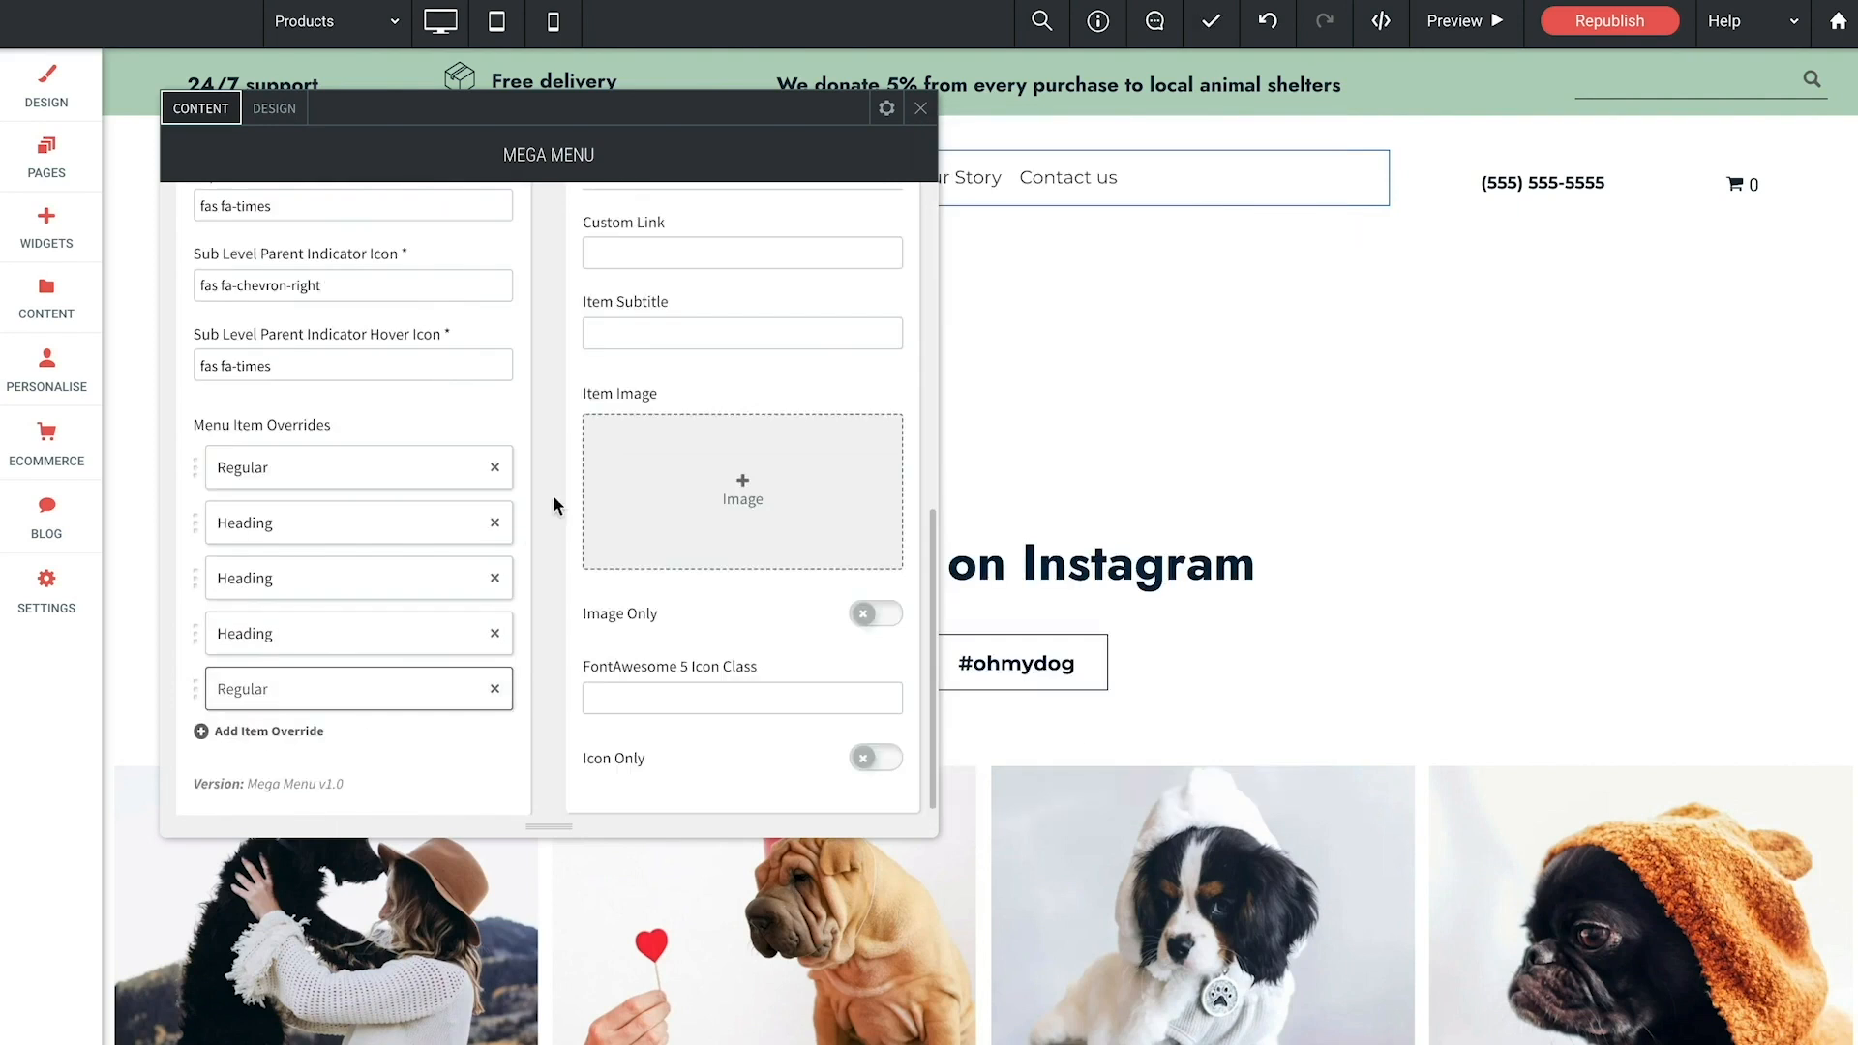
scroll(585, 443, "up", 8)
left_click(729, 256)
left_click(1117, 305)
scroll(1094, 398, "down", 5)
scroll(1091, 399, "up", 1)
left_click(1088, 380)
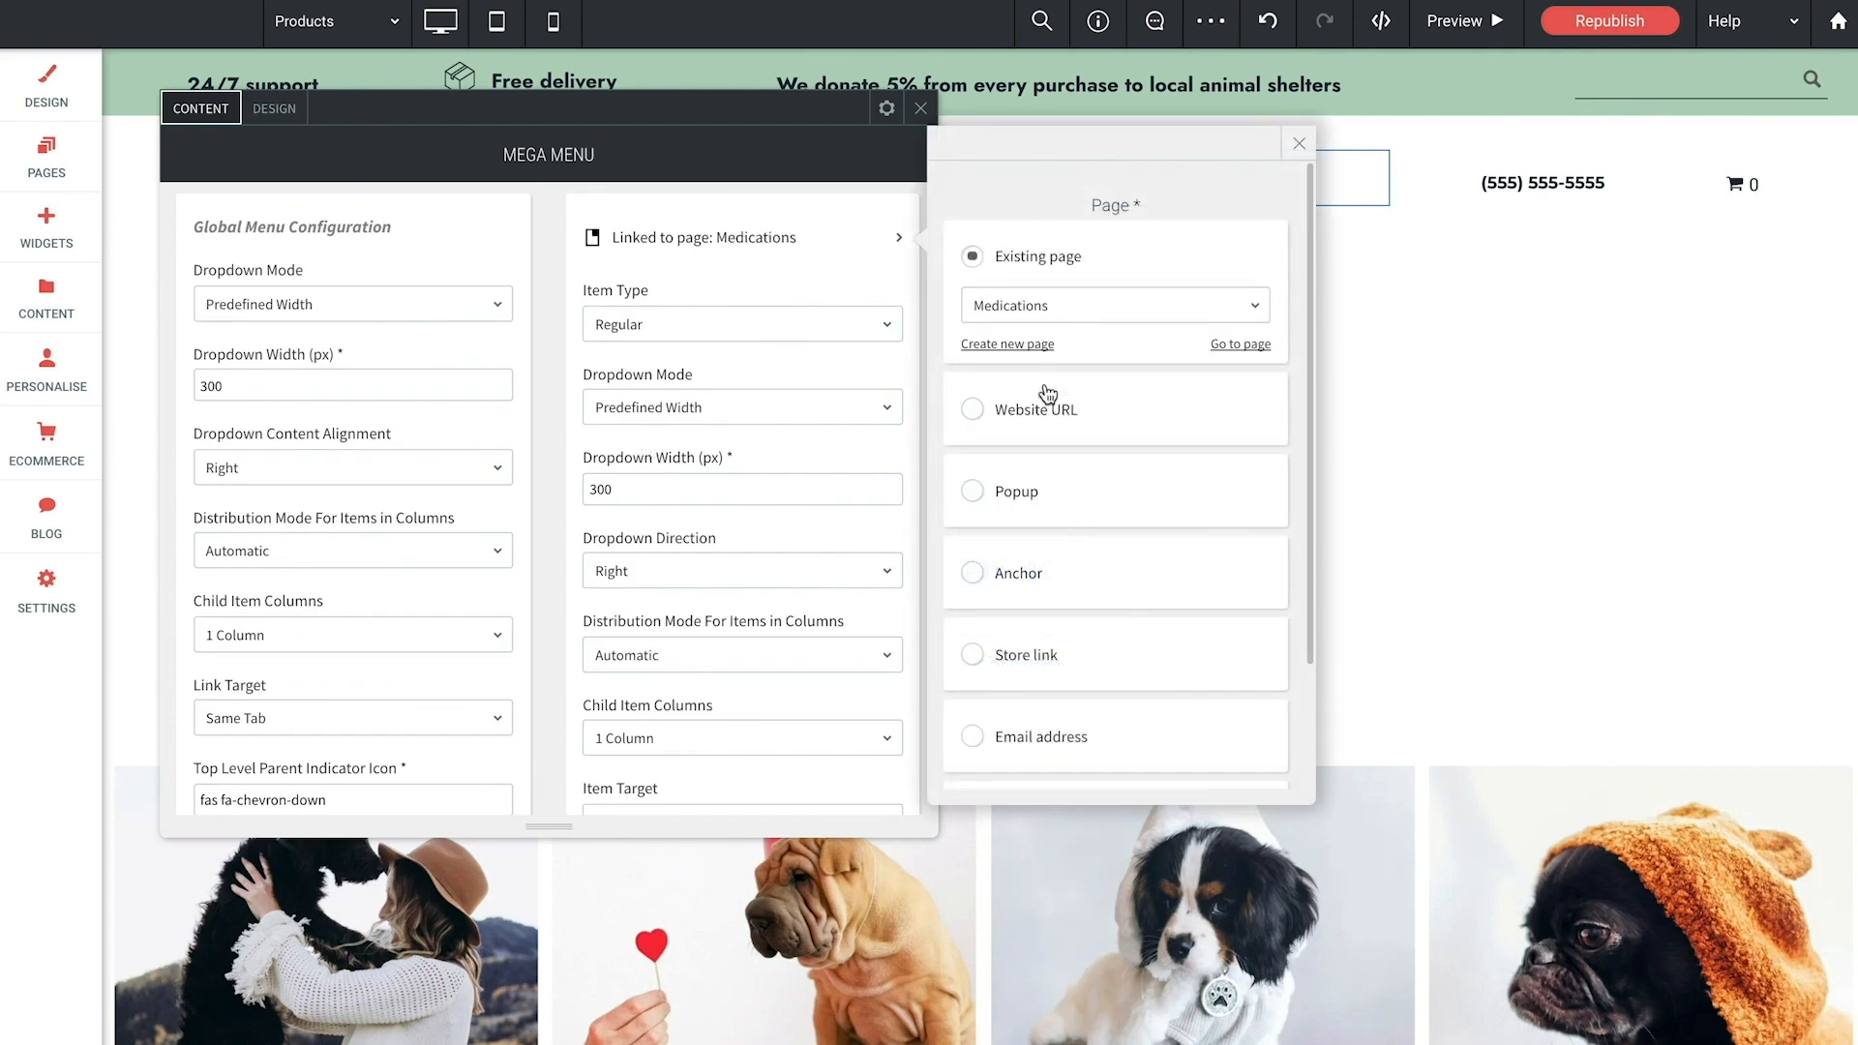
left_click(751, 331)
left_click(631, 431)
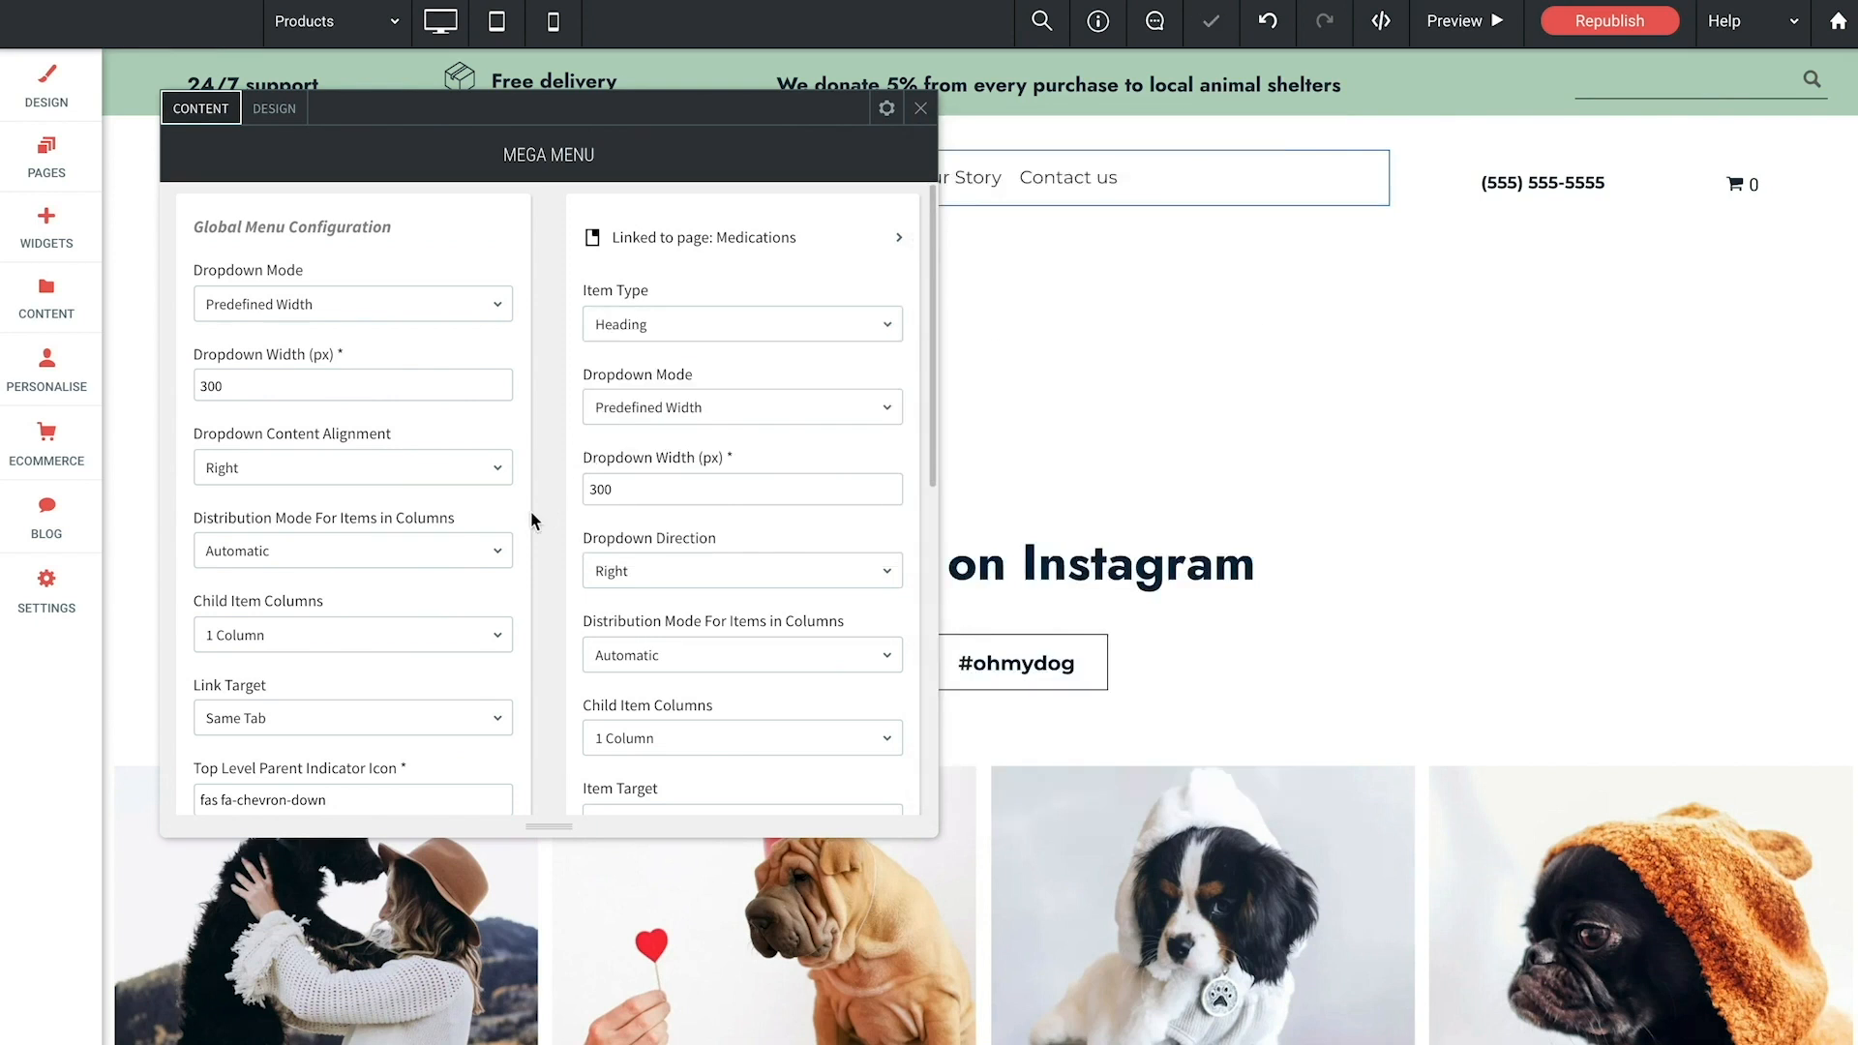
Step: Make the mega menu's dropdown heading text bold in the Dropdown Heading Item Type design settings
scroll(555, 536, "down", 7)
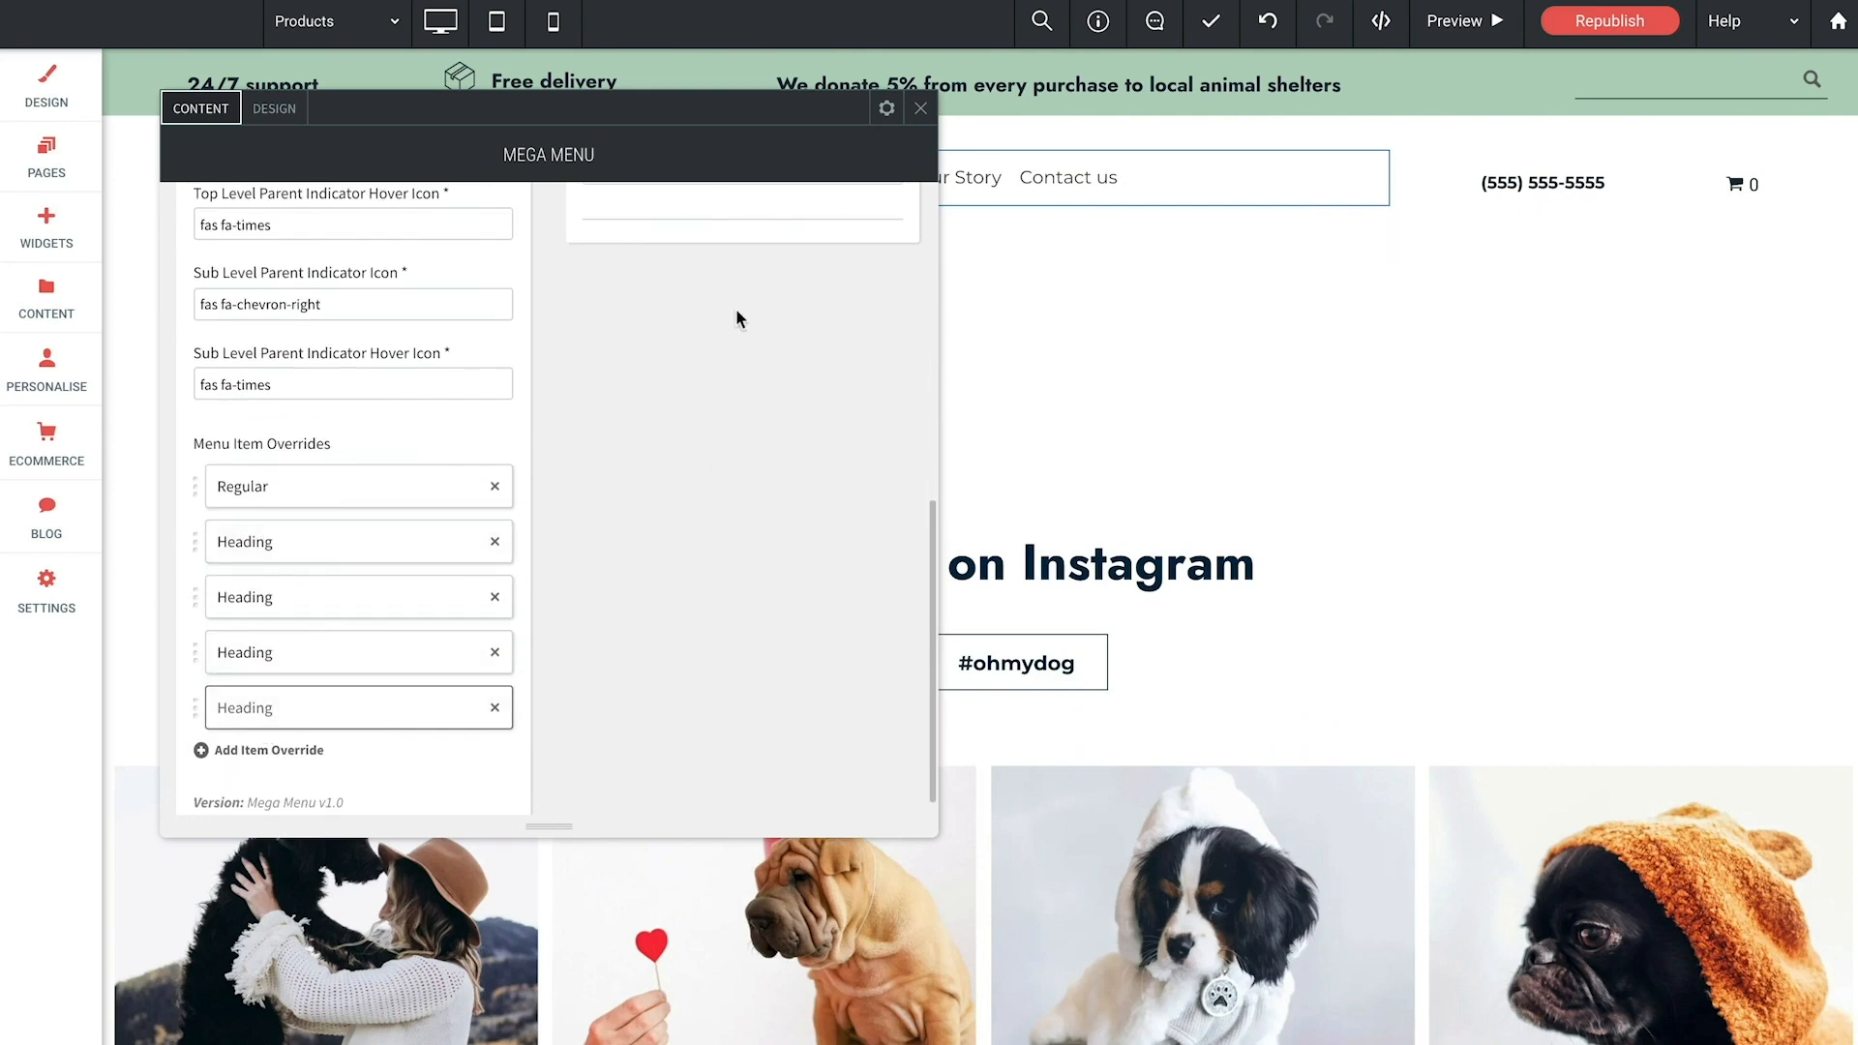
left_click_drag(655, 113, 725, 268)
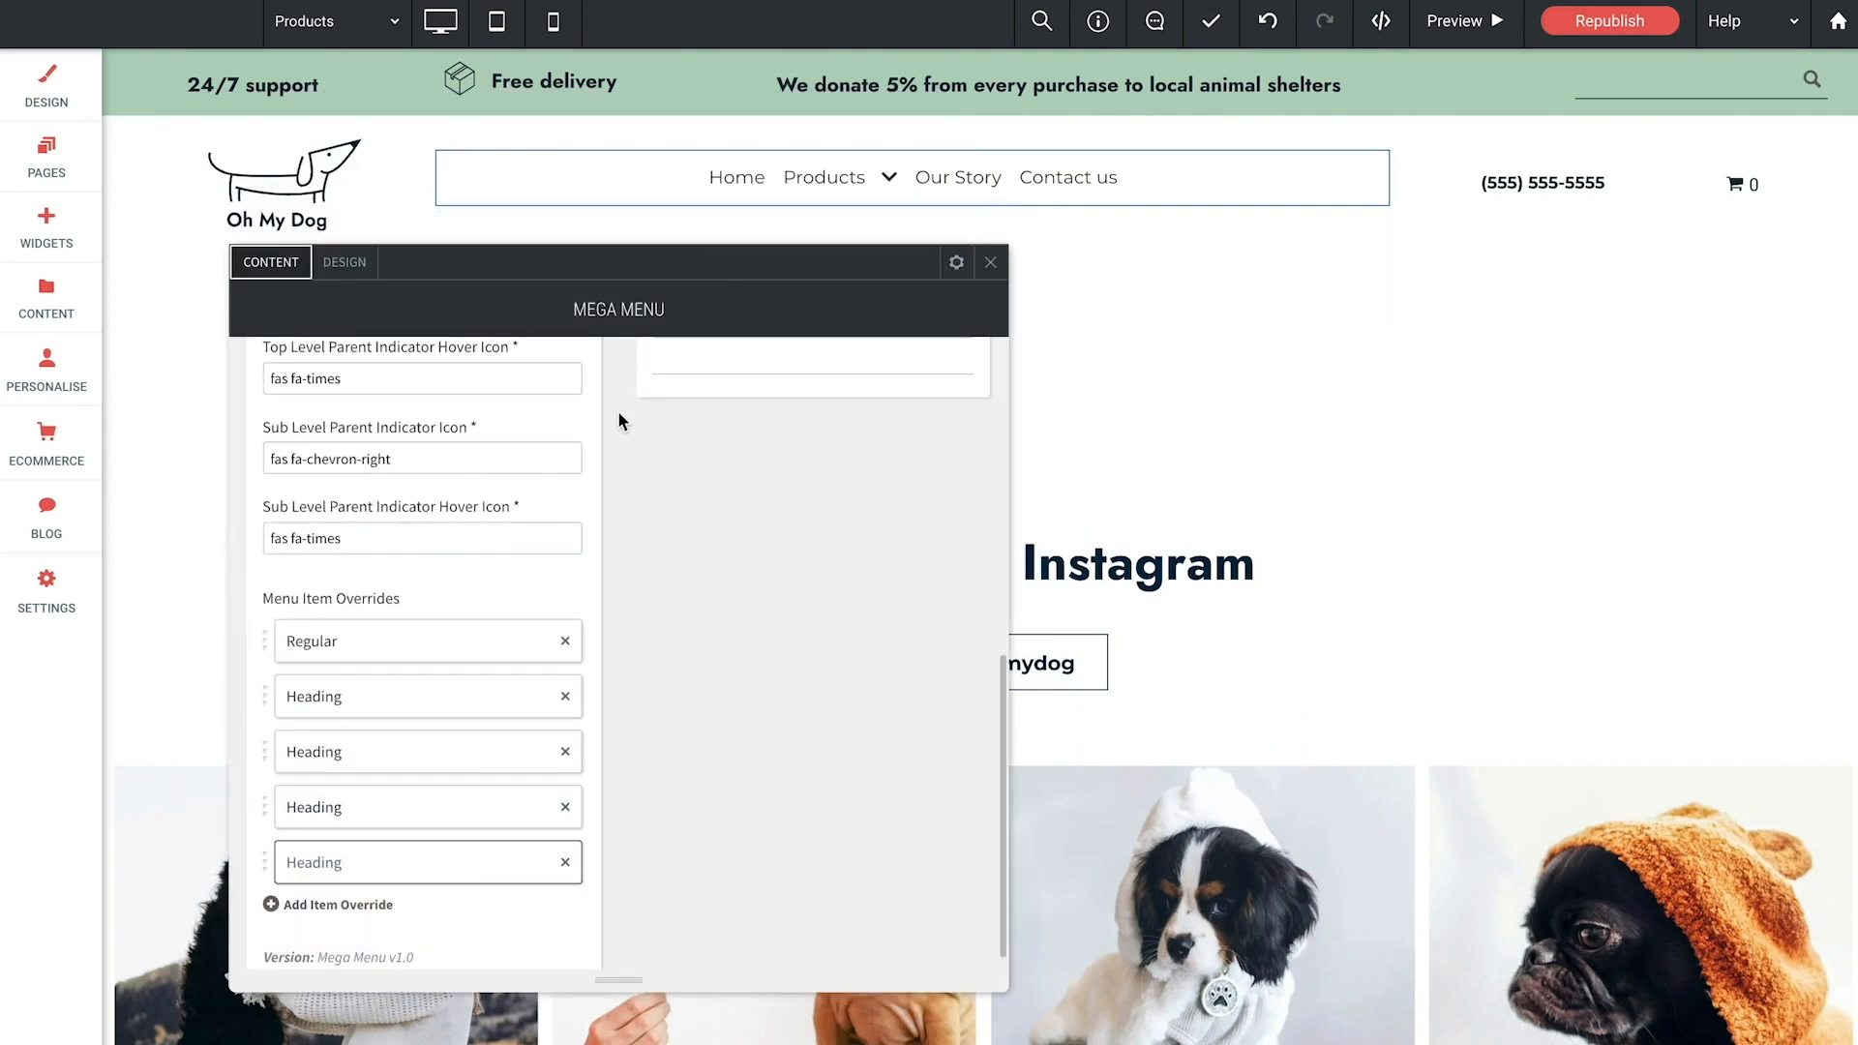
left_click(345, 262)
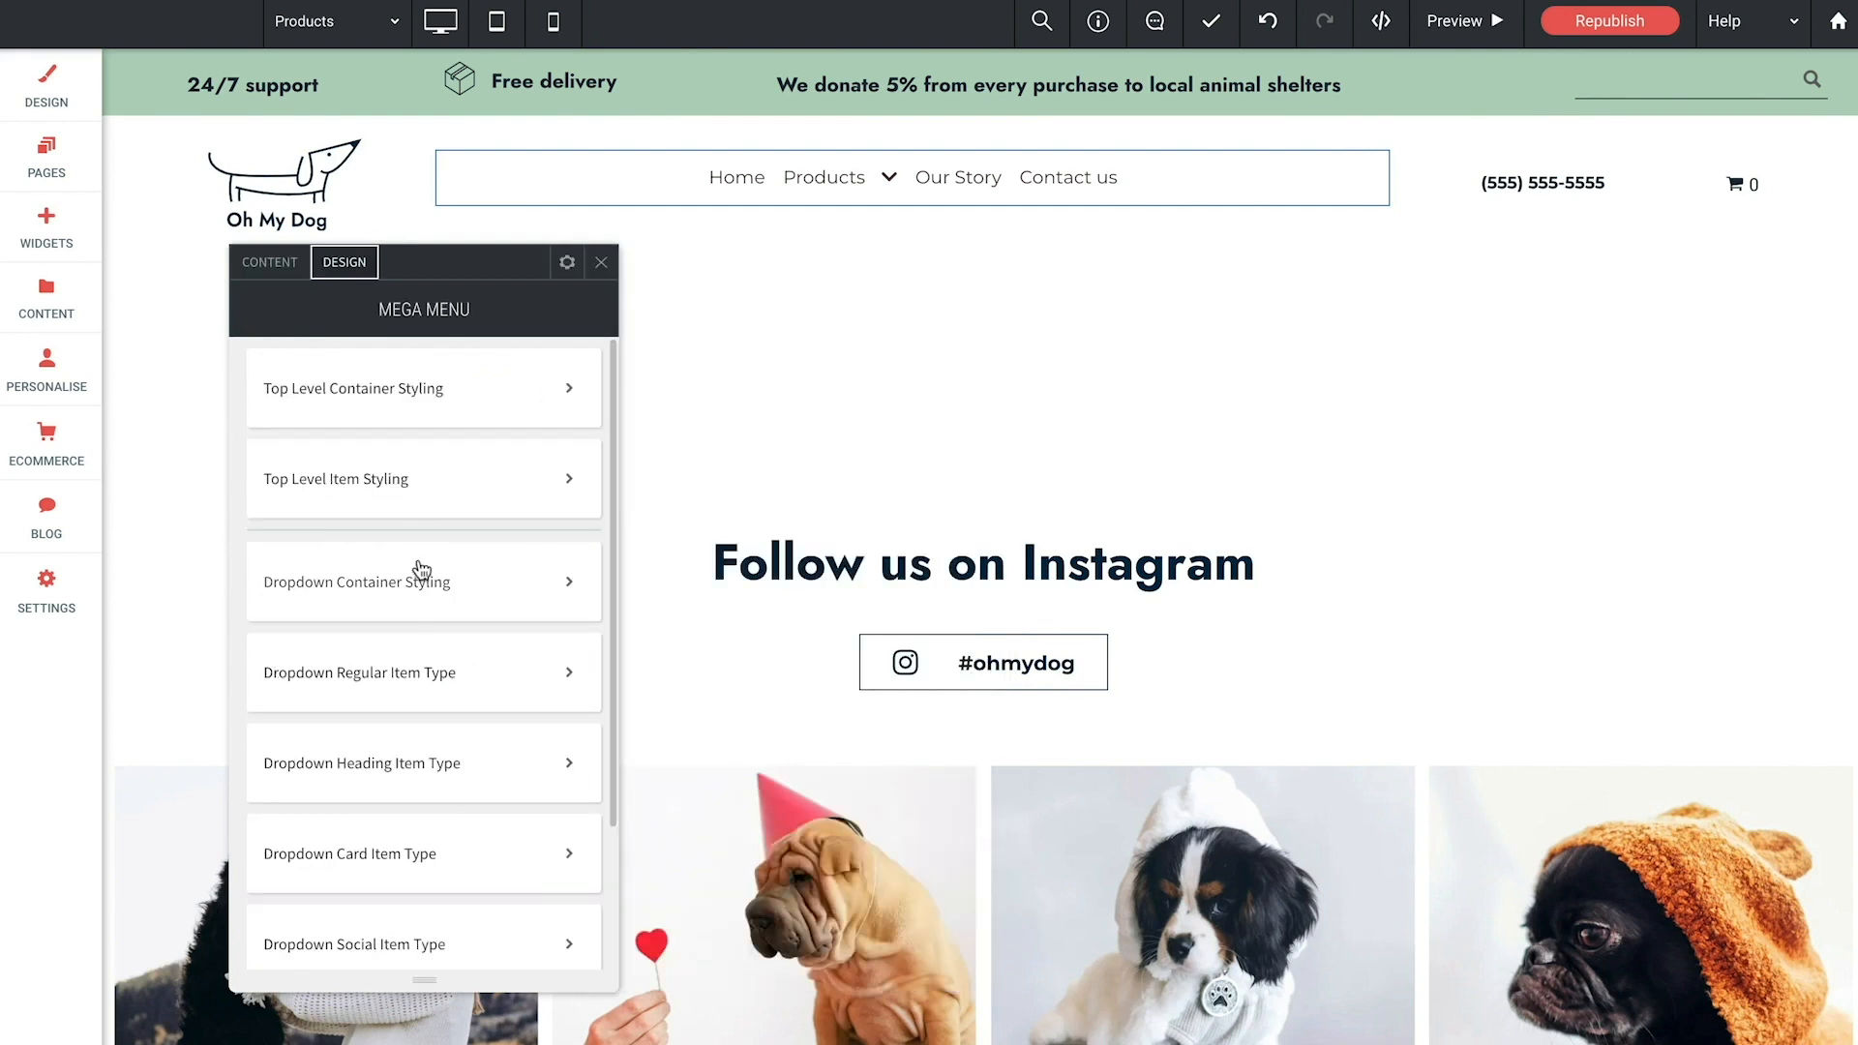
left_click(391, 768)
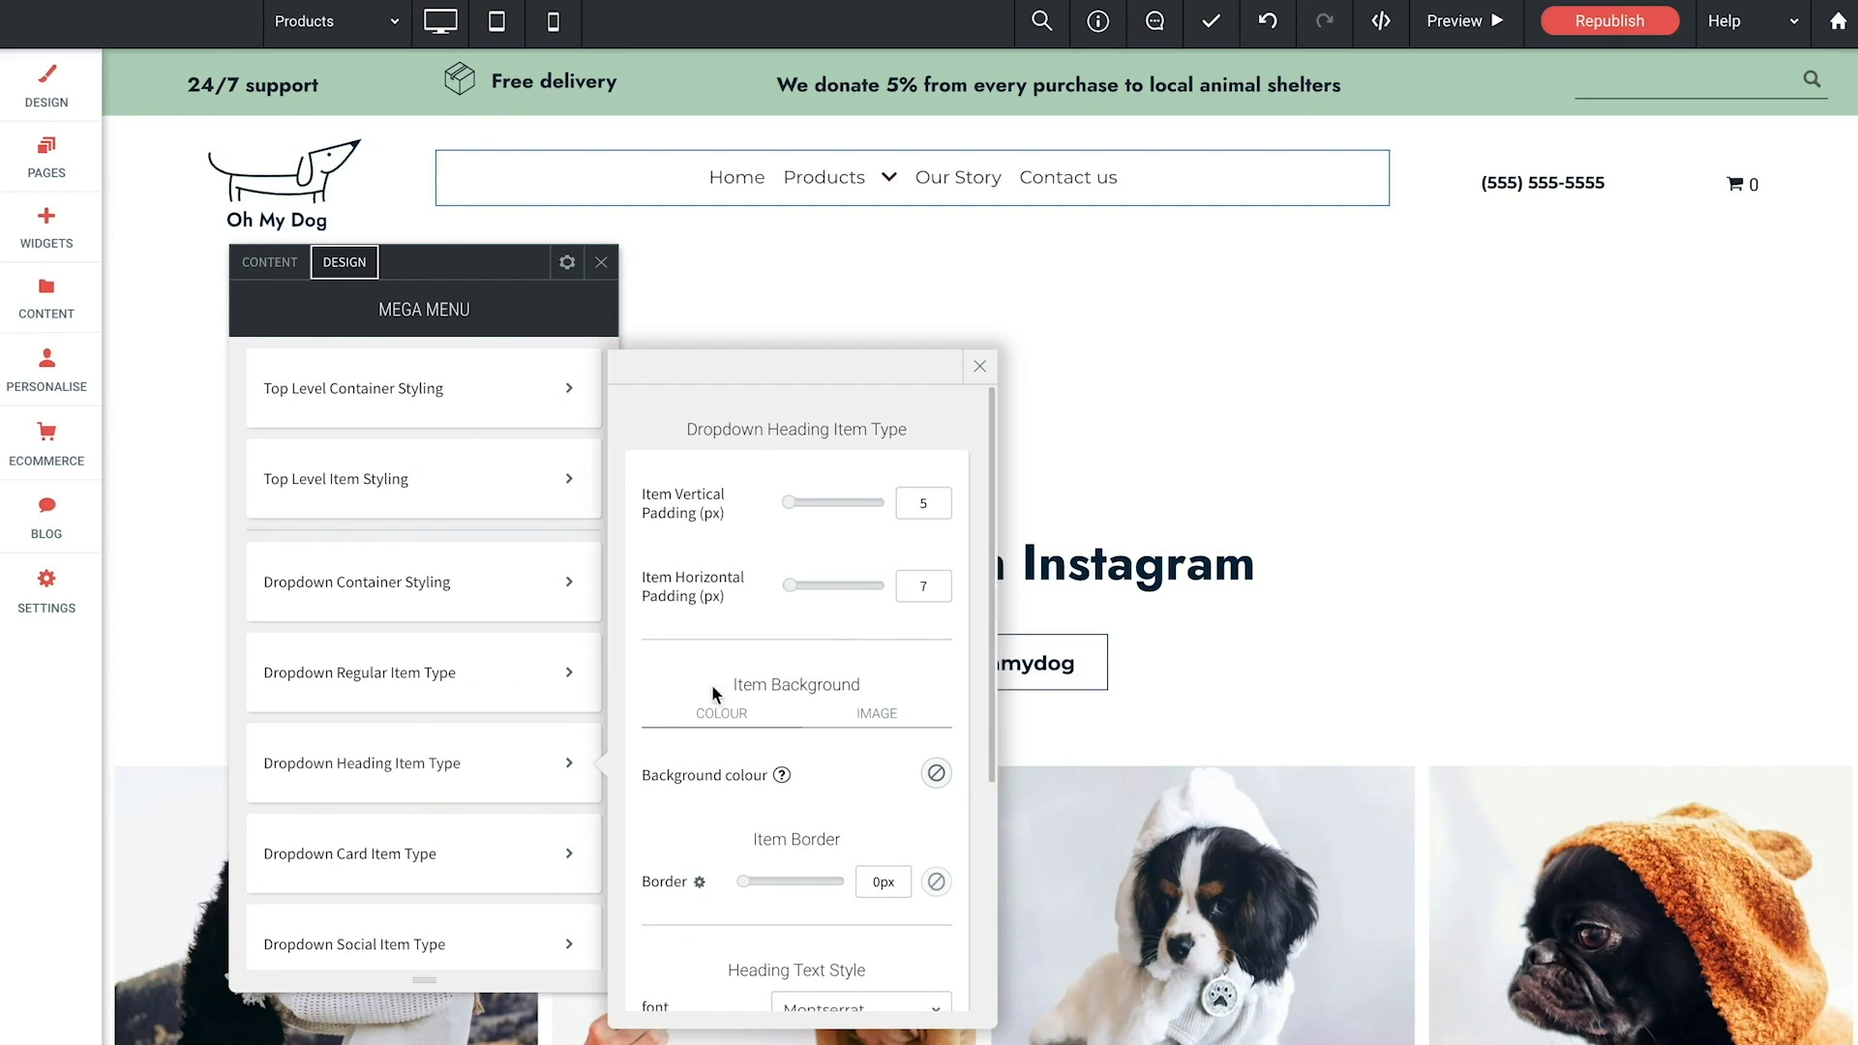
scroll(753, 669, "down", 4)
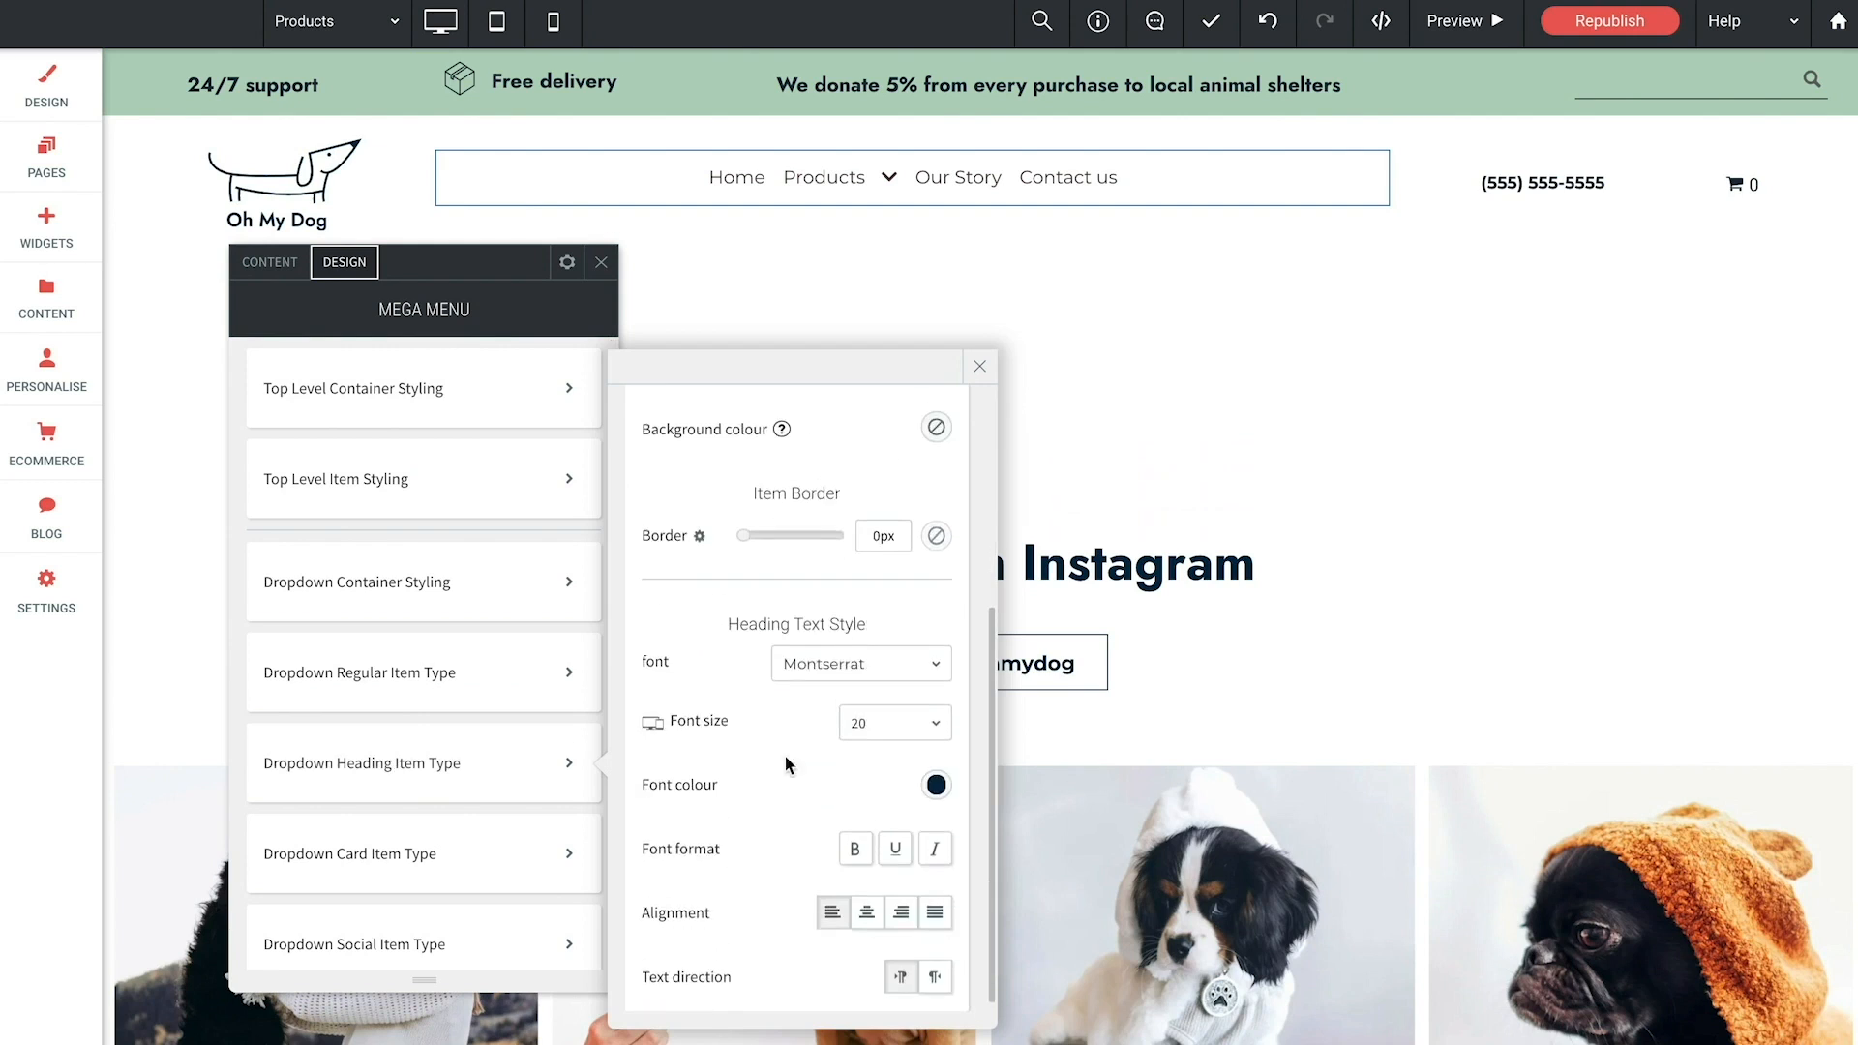
left_click(857, 849)
left_click(975, 365)
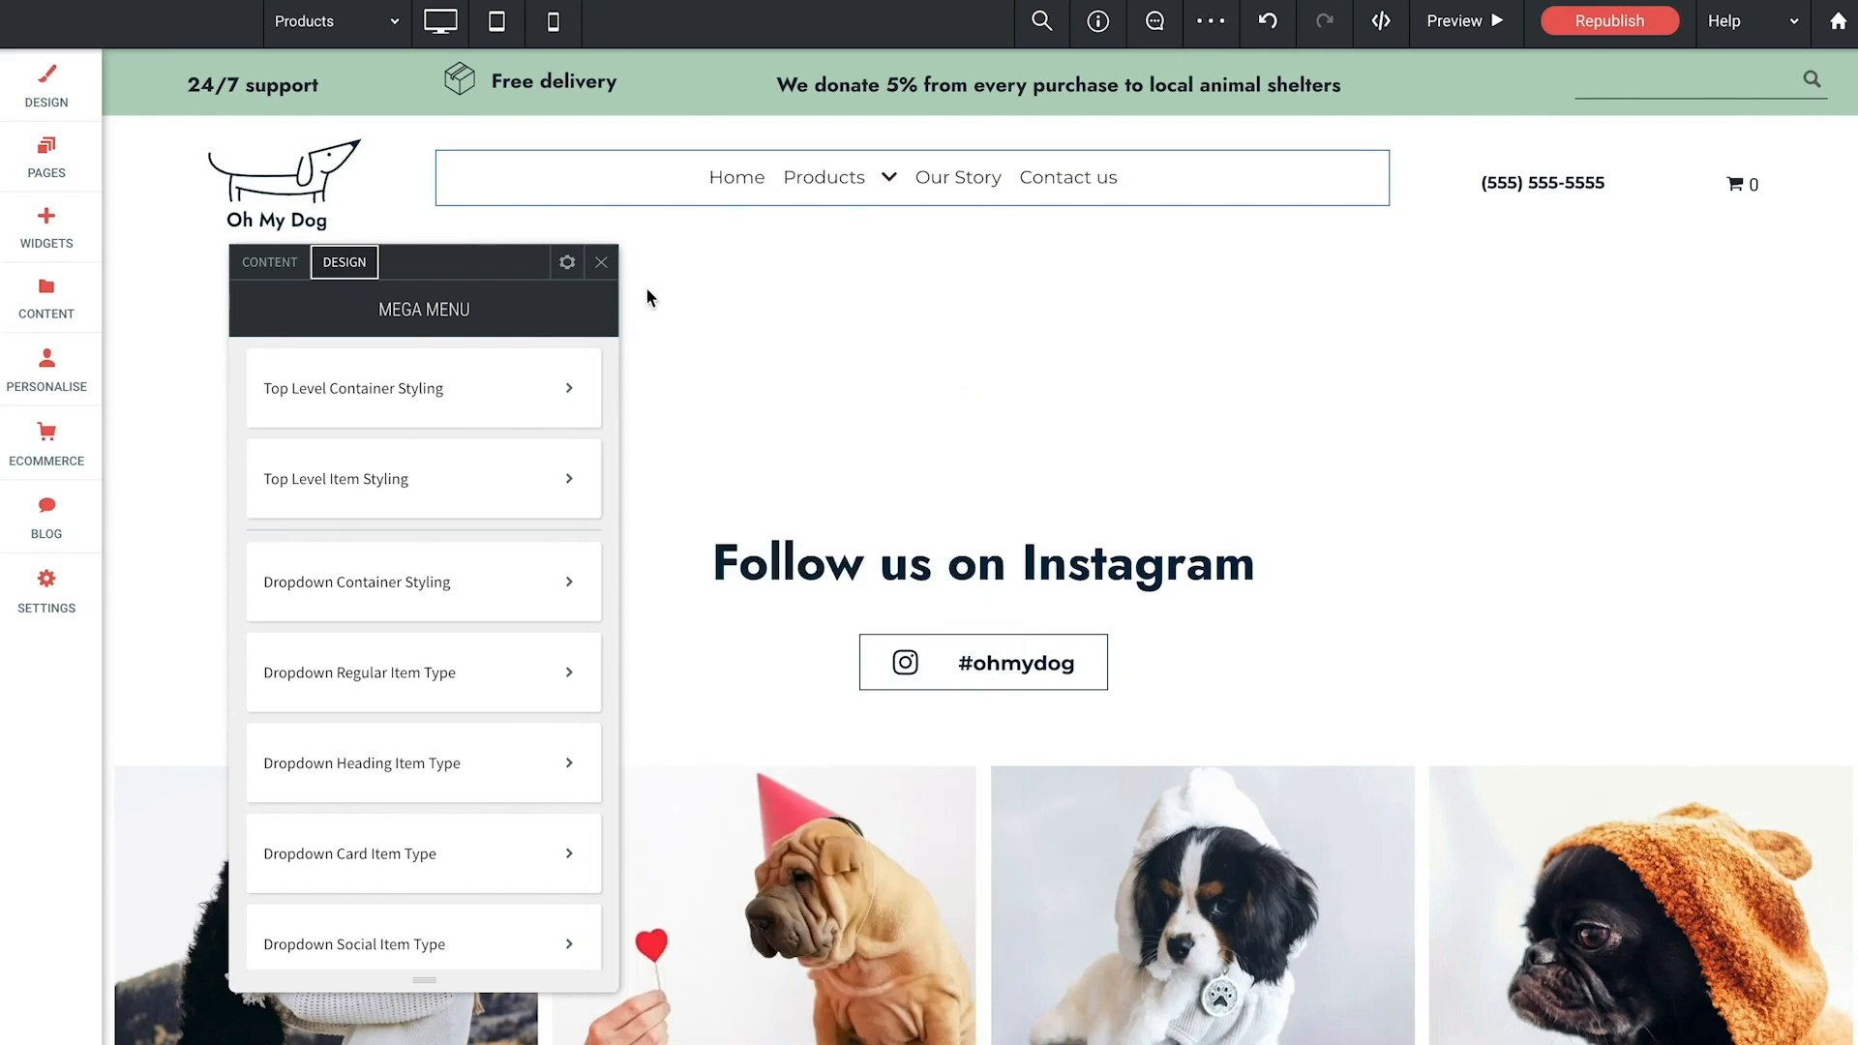
Step: Check the bold category headings in the Products dropdown, both in the editor and in the site preview, and return to the editor
left_click(871, 177)
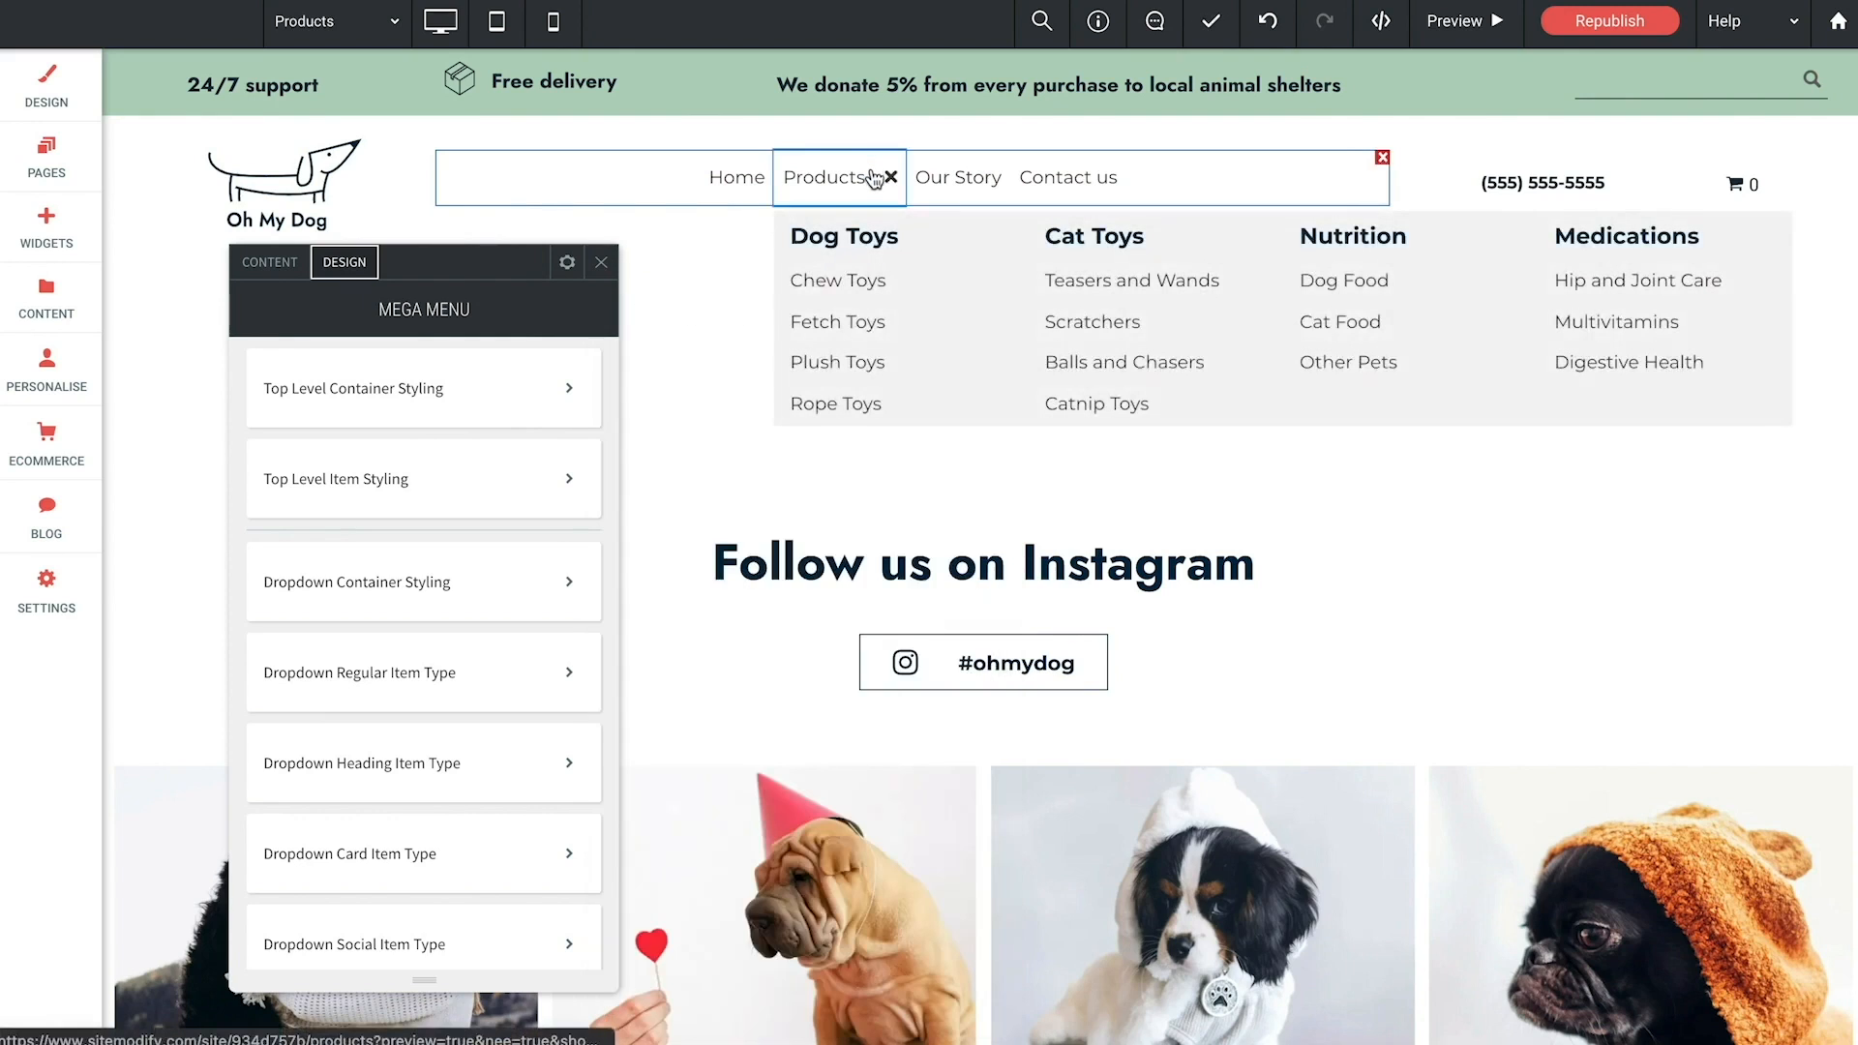
left_click(1451, 20)
mouse_move(799, 201)
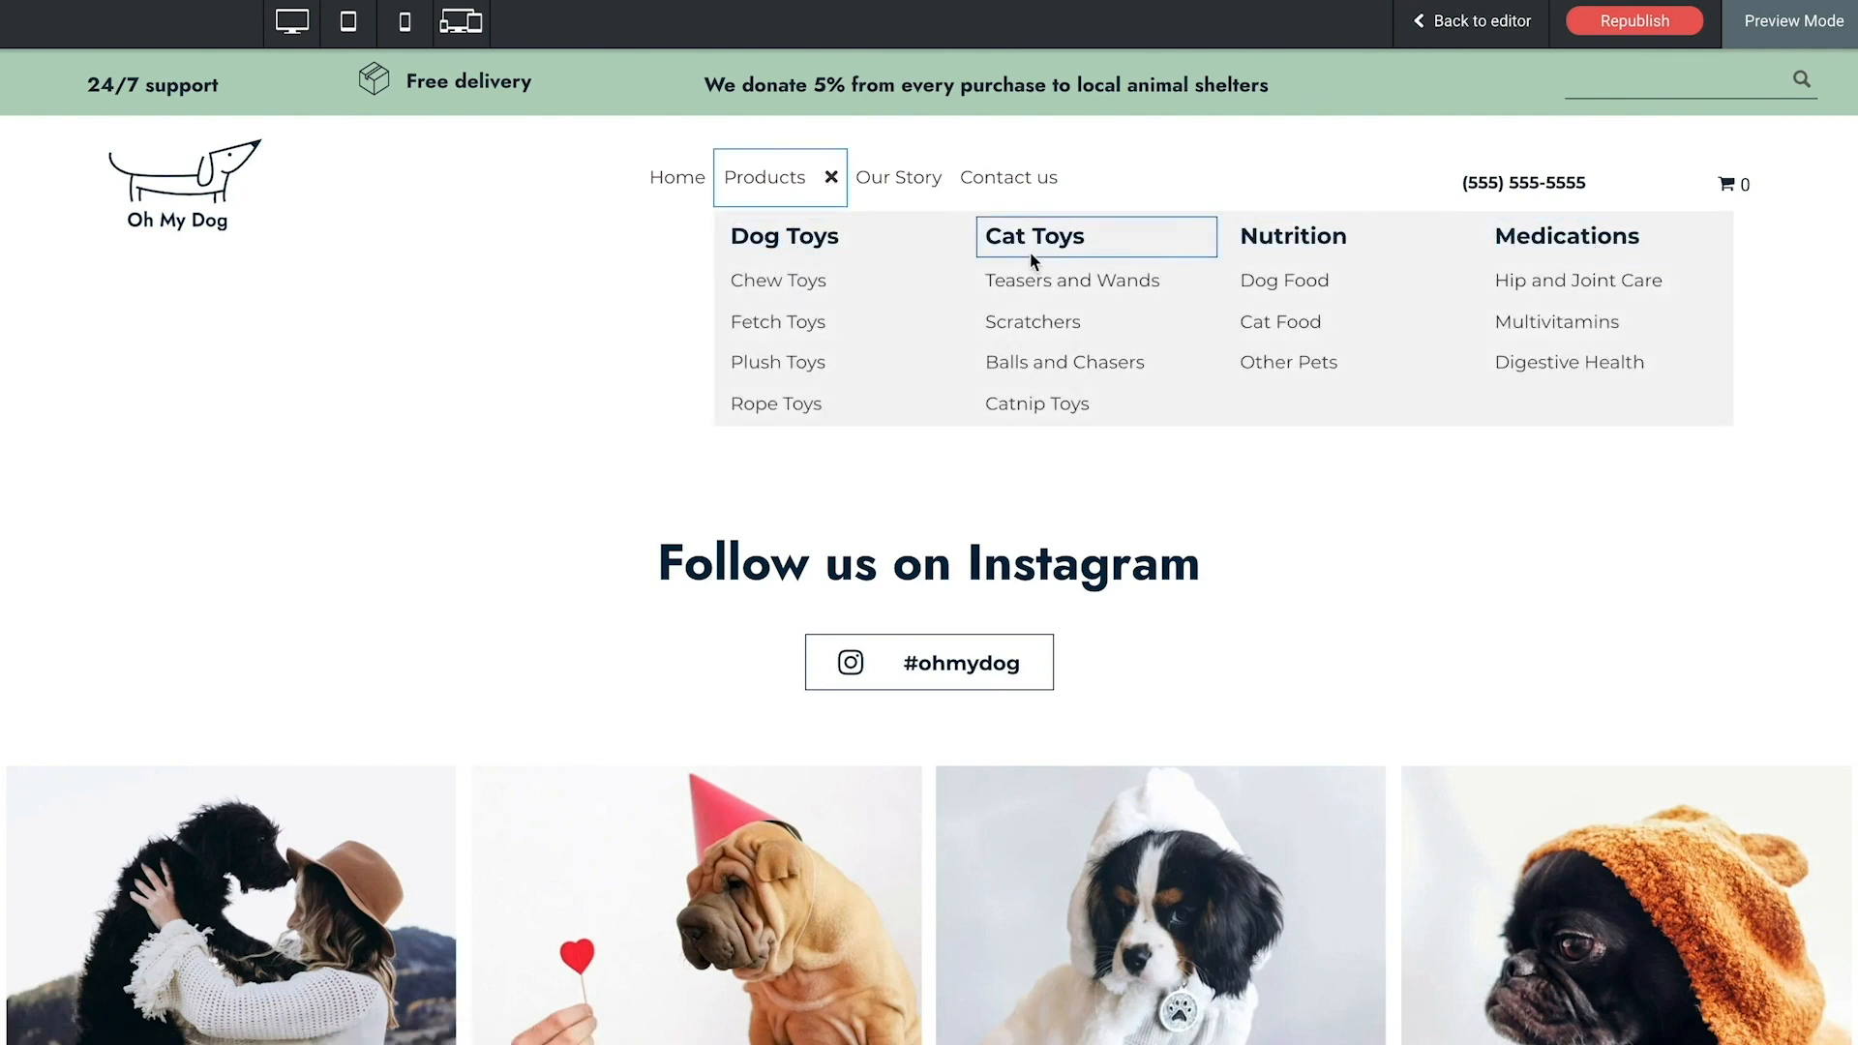
left_click(1459, 20)
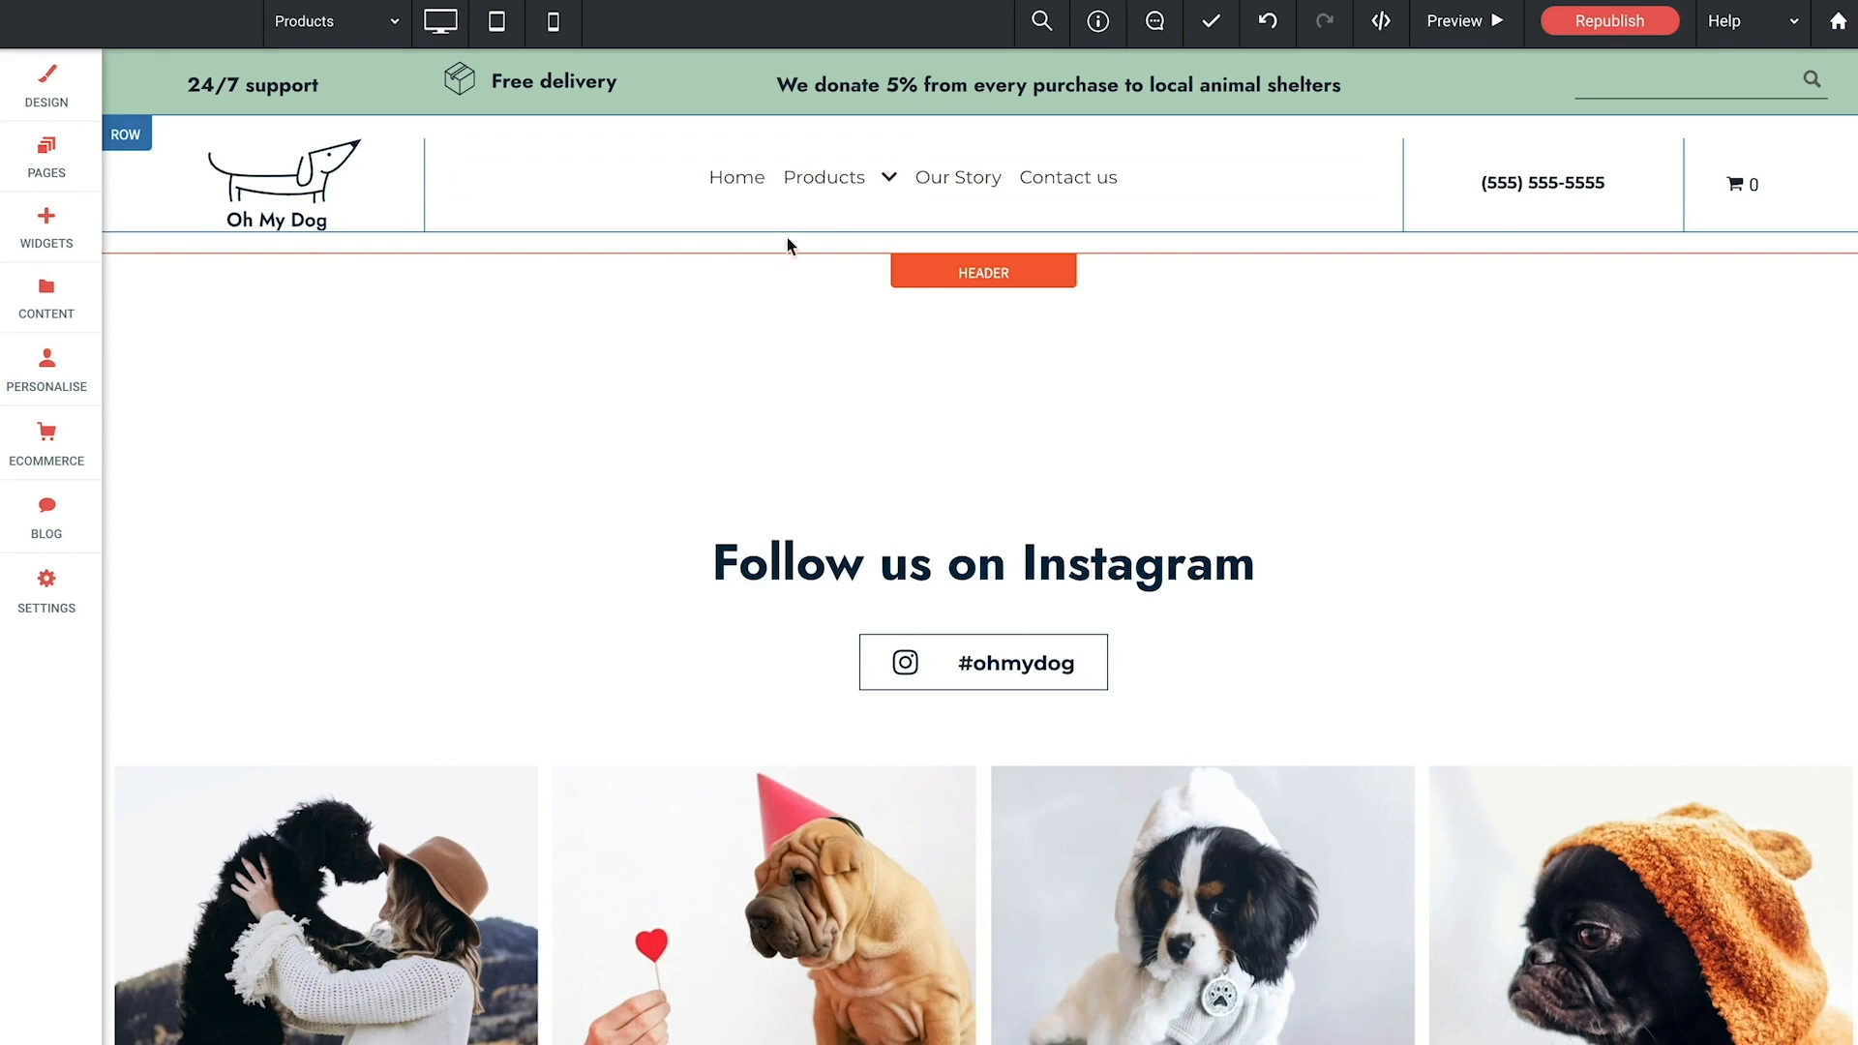
left_click(810, 194)
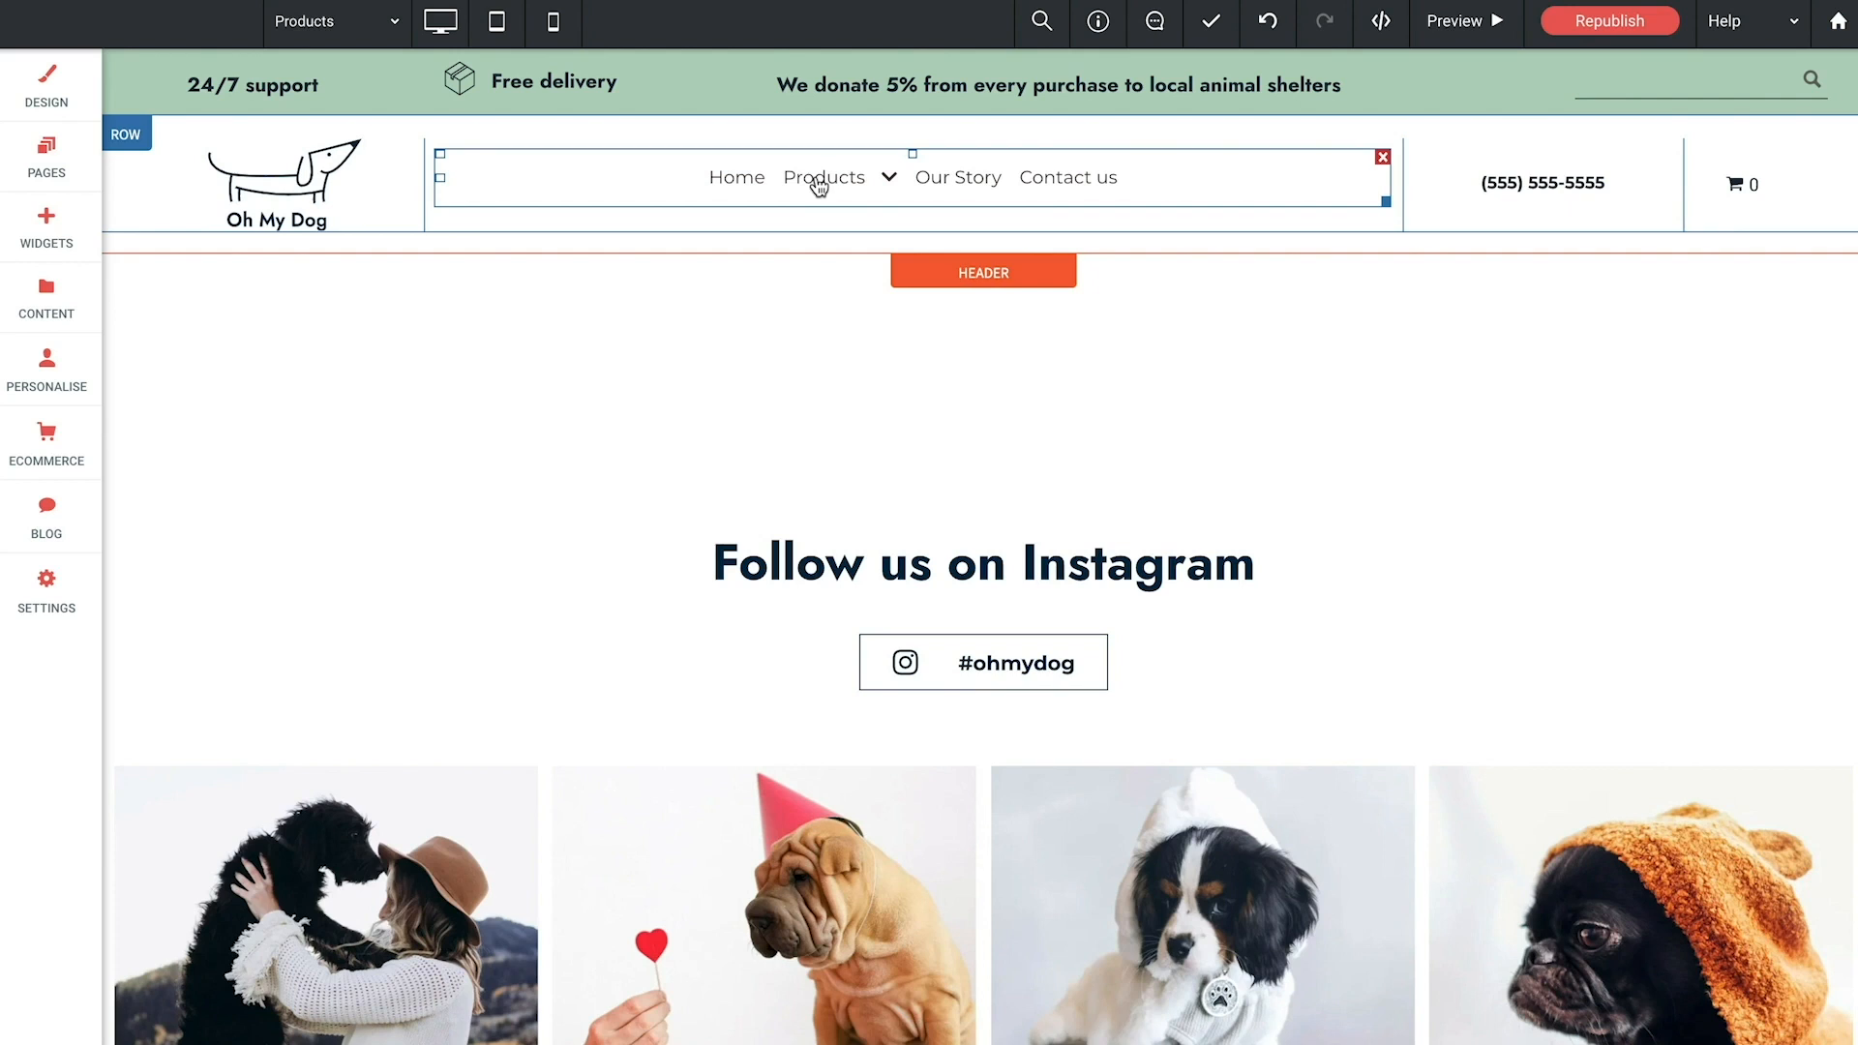
left_click(818, 186)
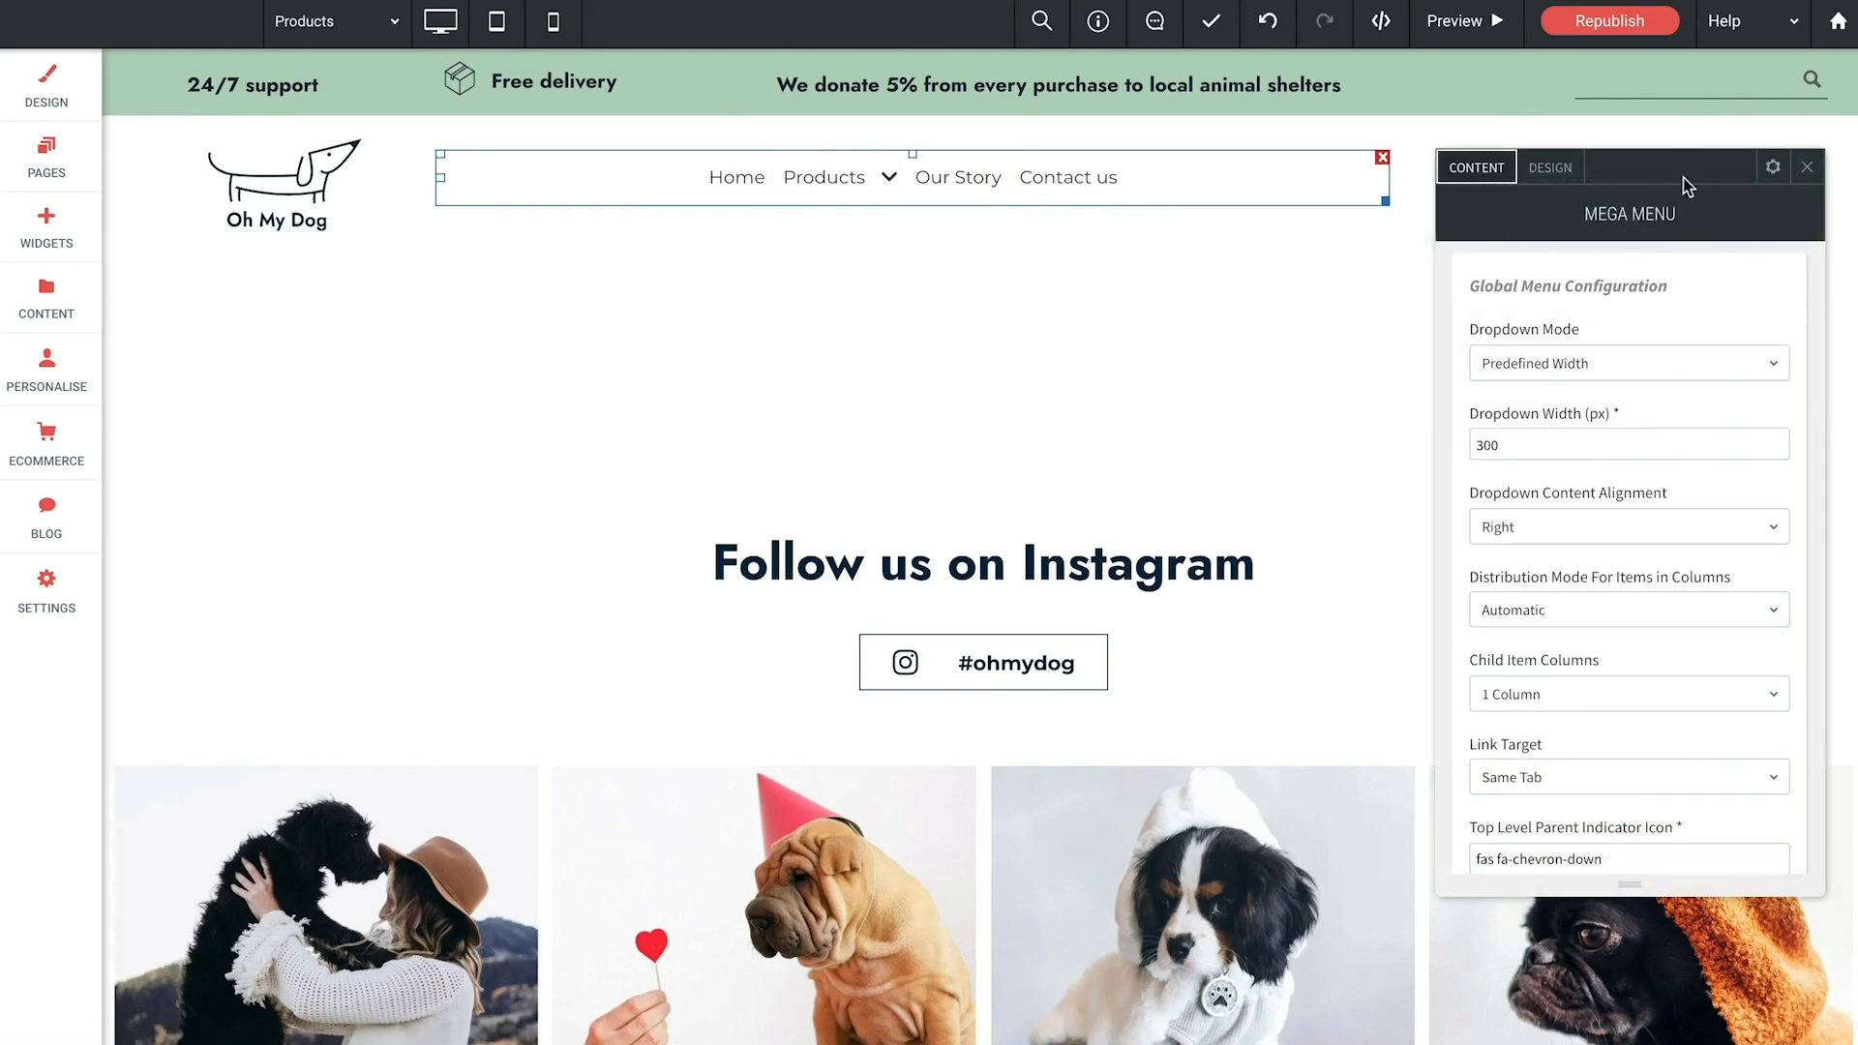
left_click_drag(1691, 182, 430, 269)
left_click(888, 177)
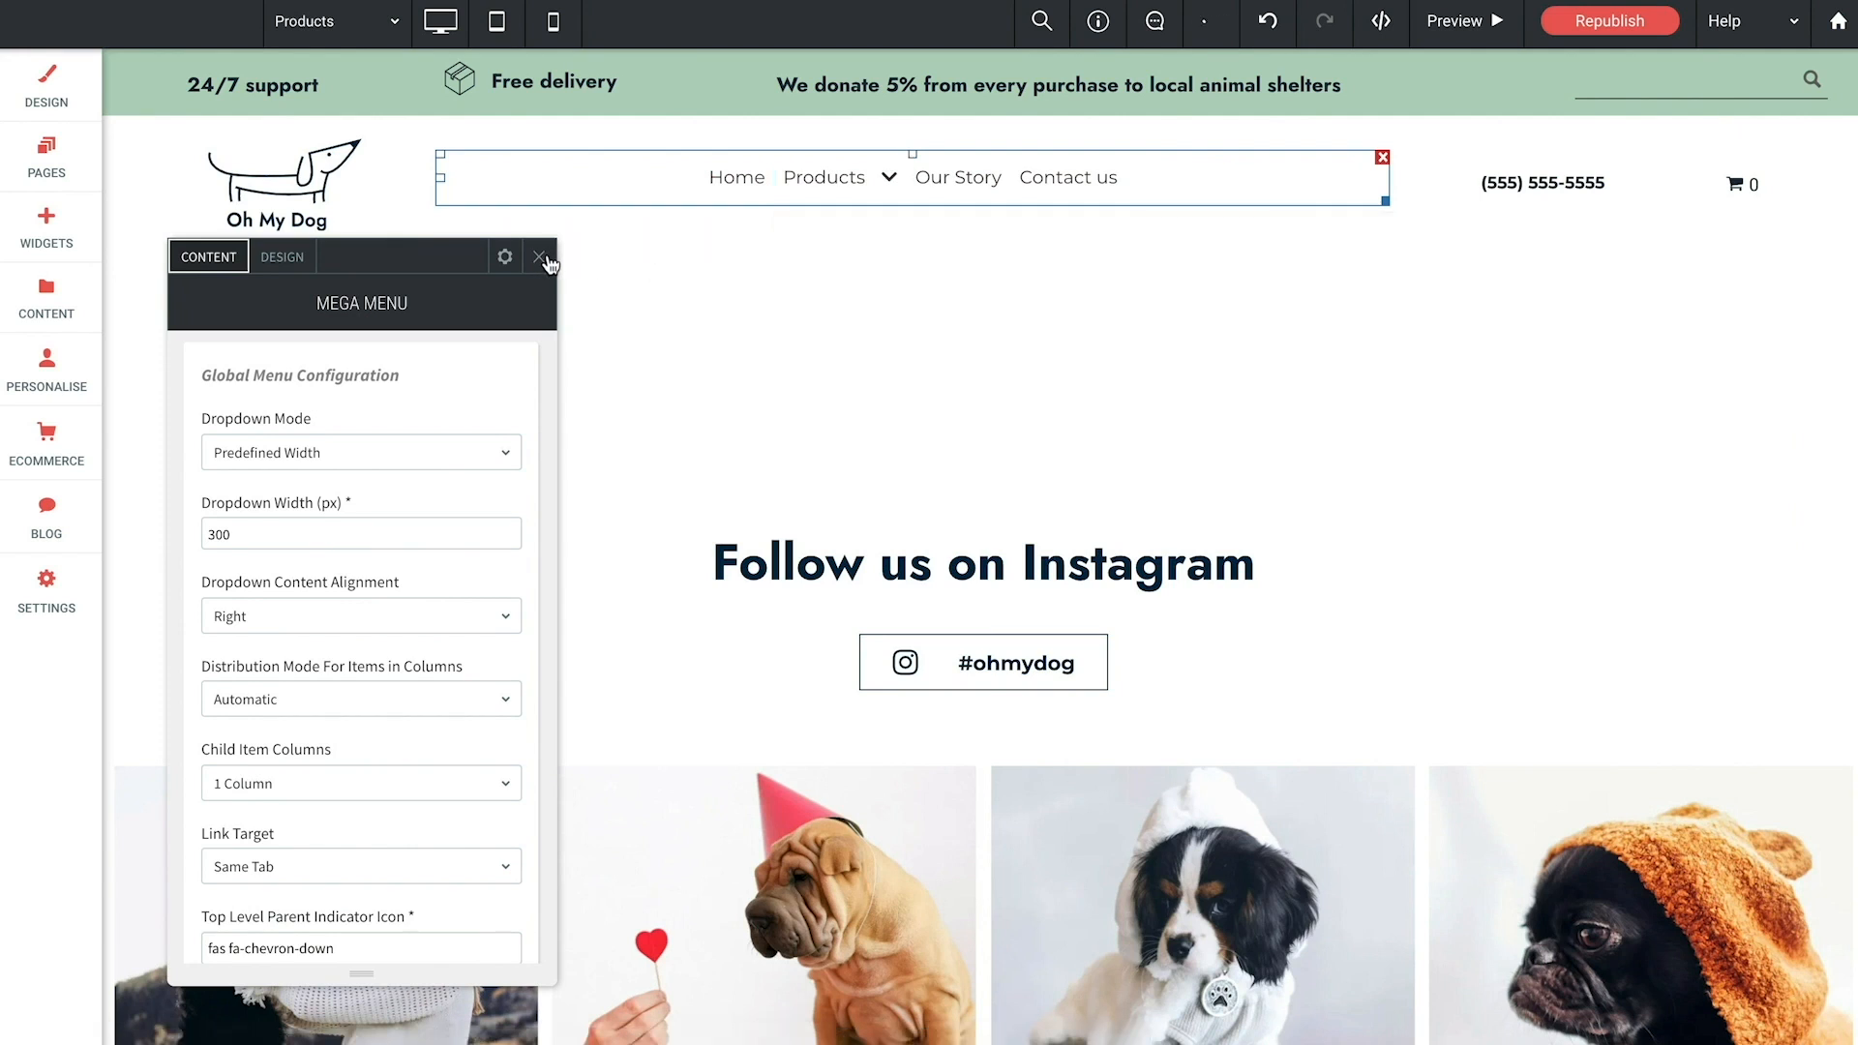
left_click(540, 257)
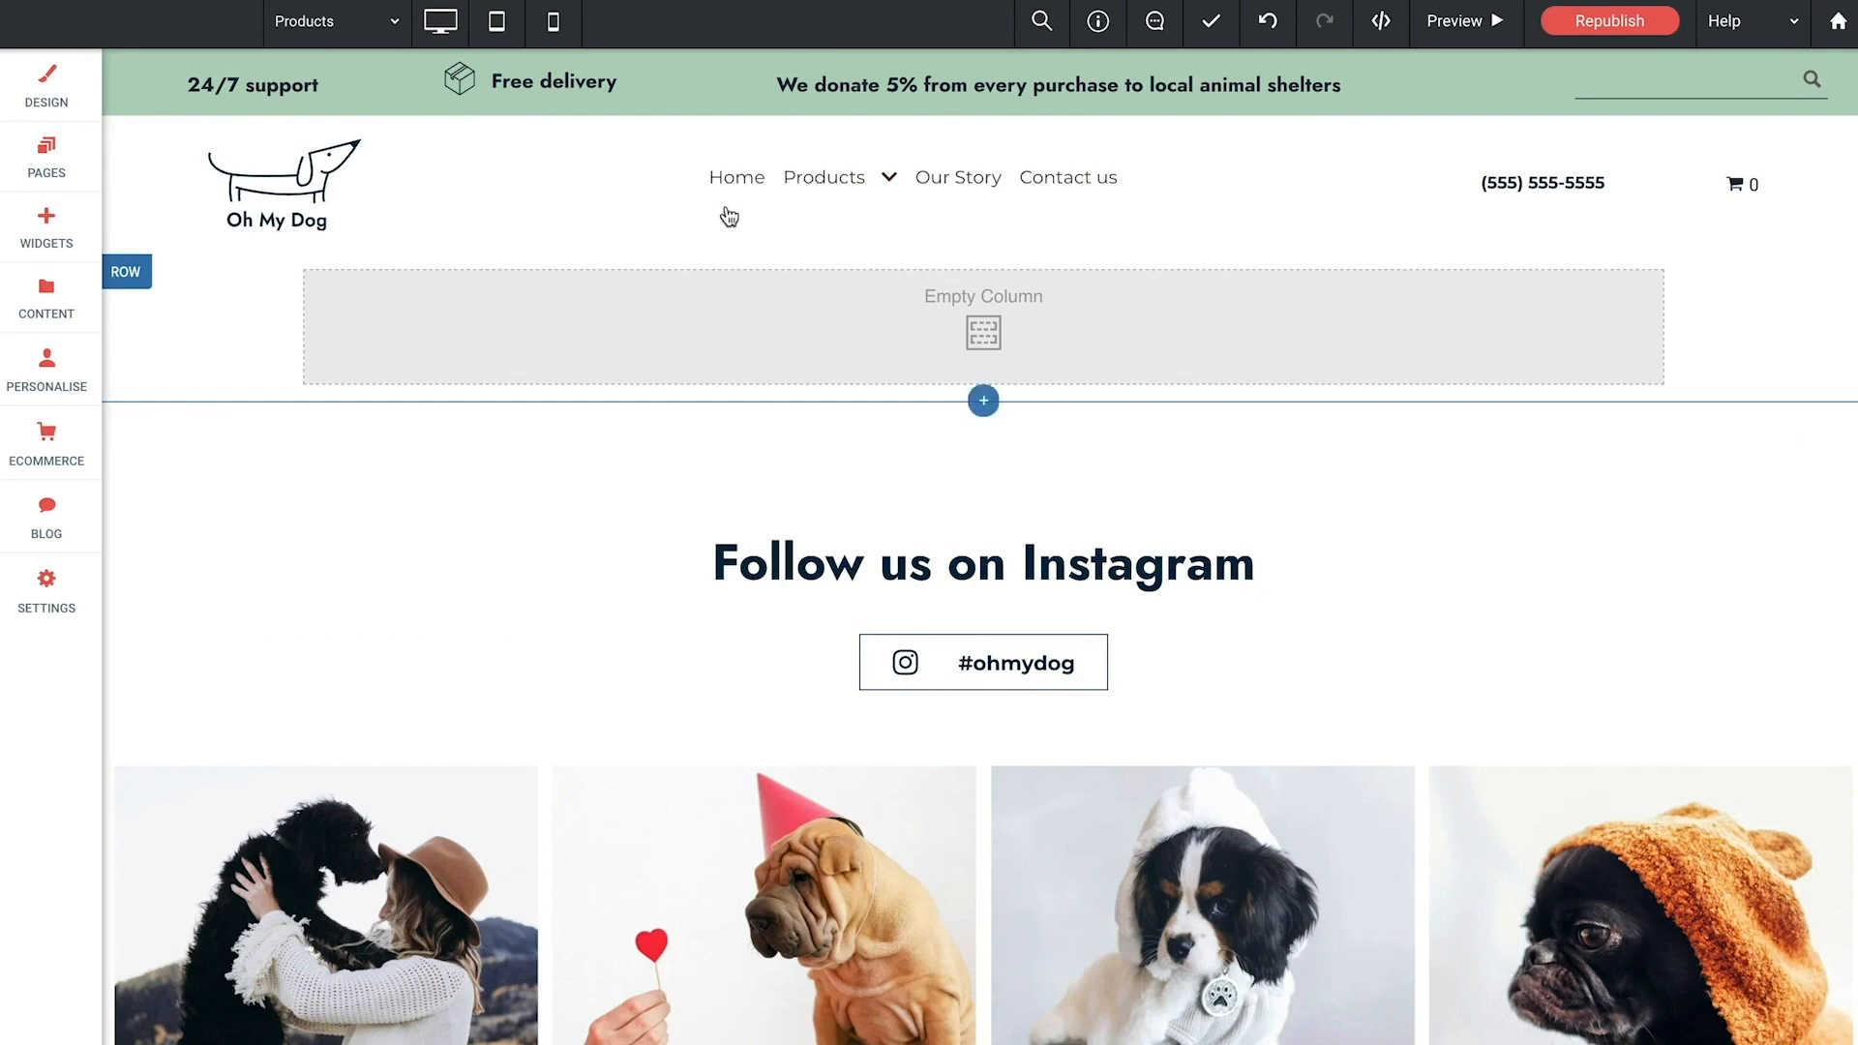
Step: Add a new page named Anxiety to the site
left_click(50, 178)
scroll(334, 594, "down", 3)
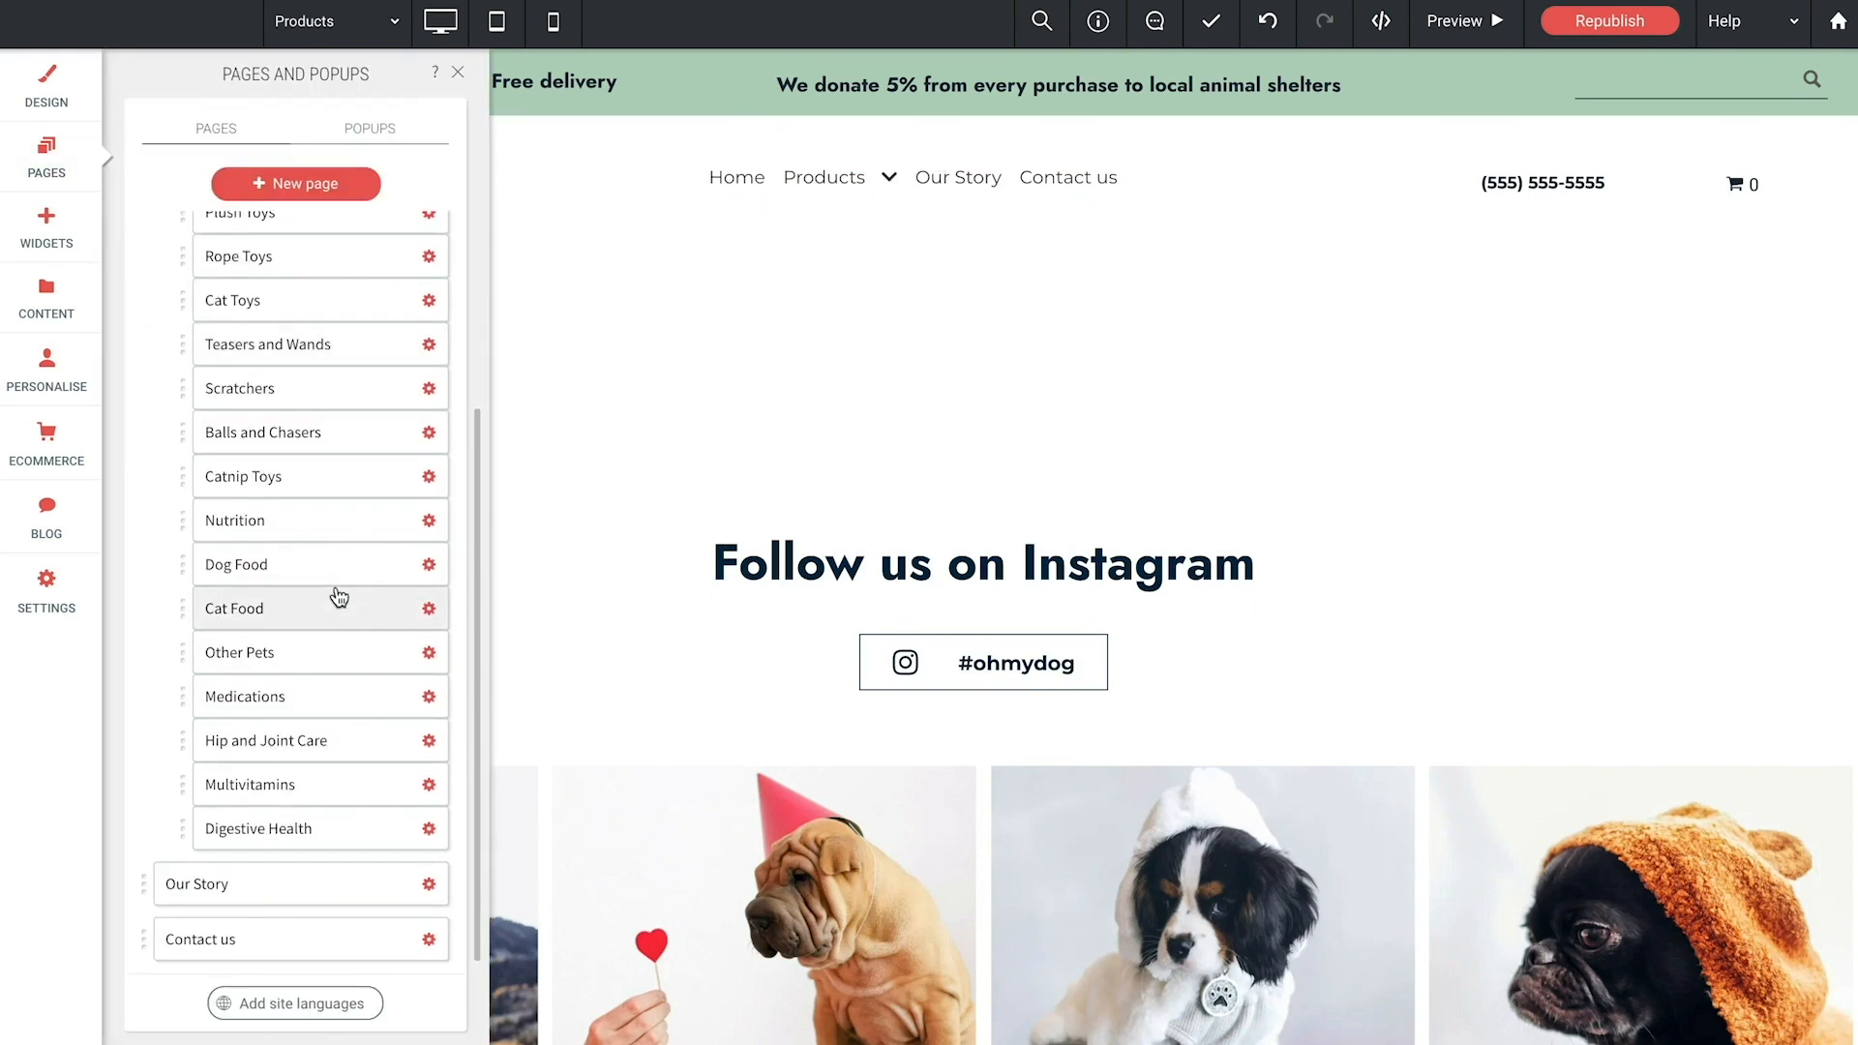
left_click(296, 183)
left_click(467, 409)
left_click_drag(519, 406, 265, 415)
type("Anxiety")
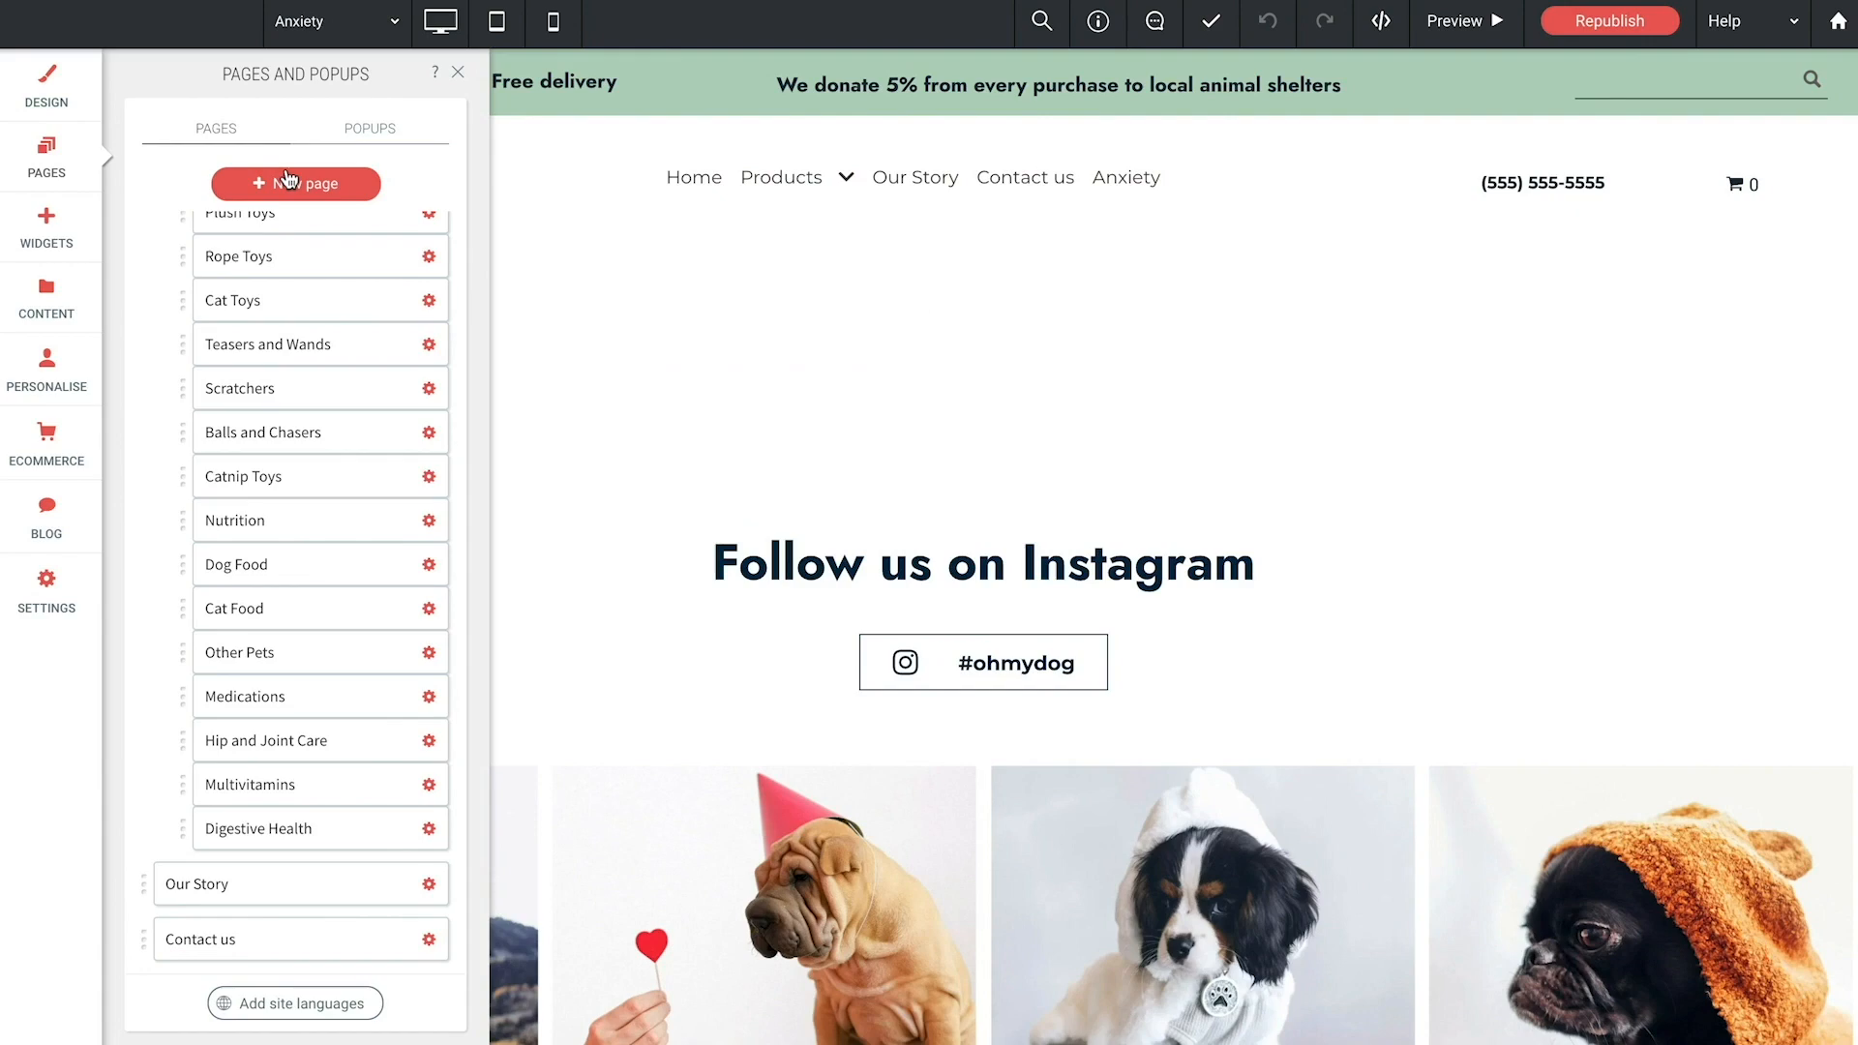
Step: Add a new page named Liver Care and nest both Anxiety and Liver Care under Products, below Digestive Health
left_click(290, 183)
left_click(497, 438)
left_click_drag(561, 420, 351, 410)
type("Liver Care")
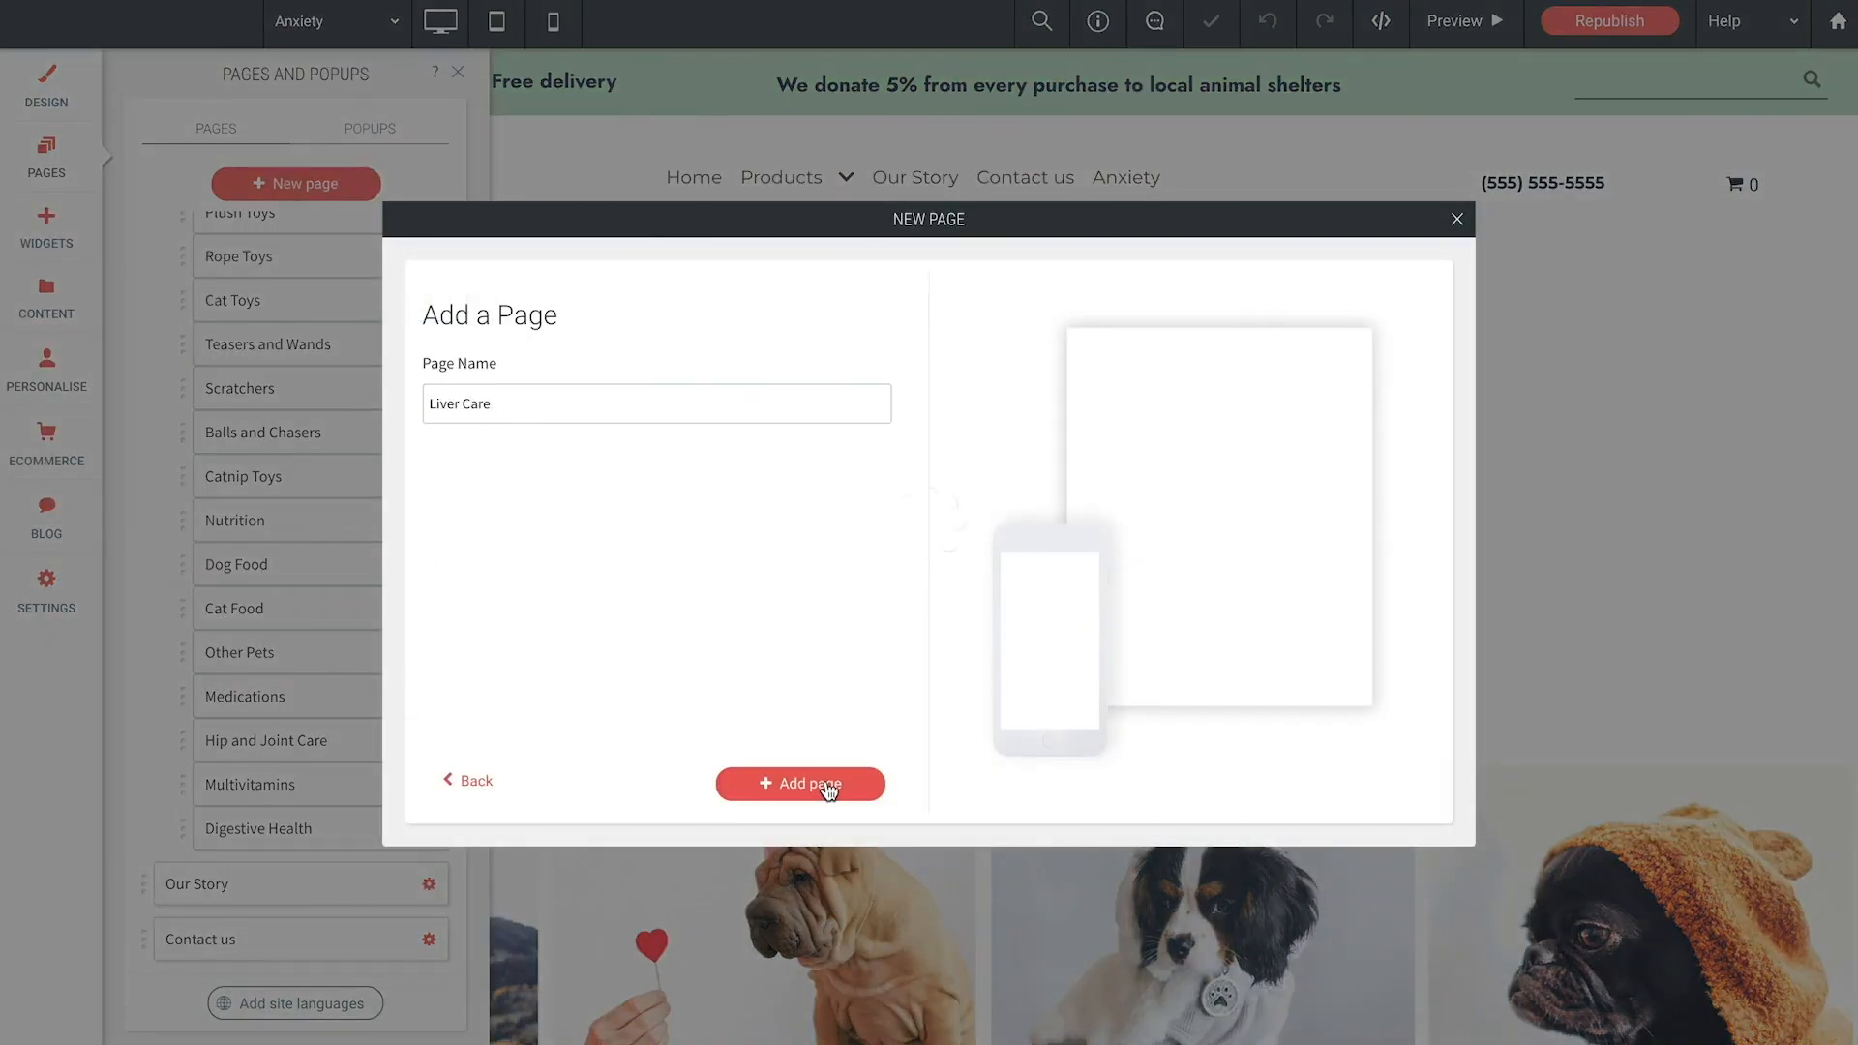
left_click(829, 790)
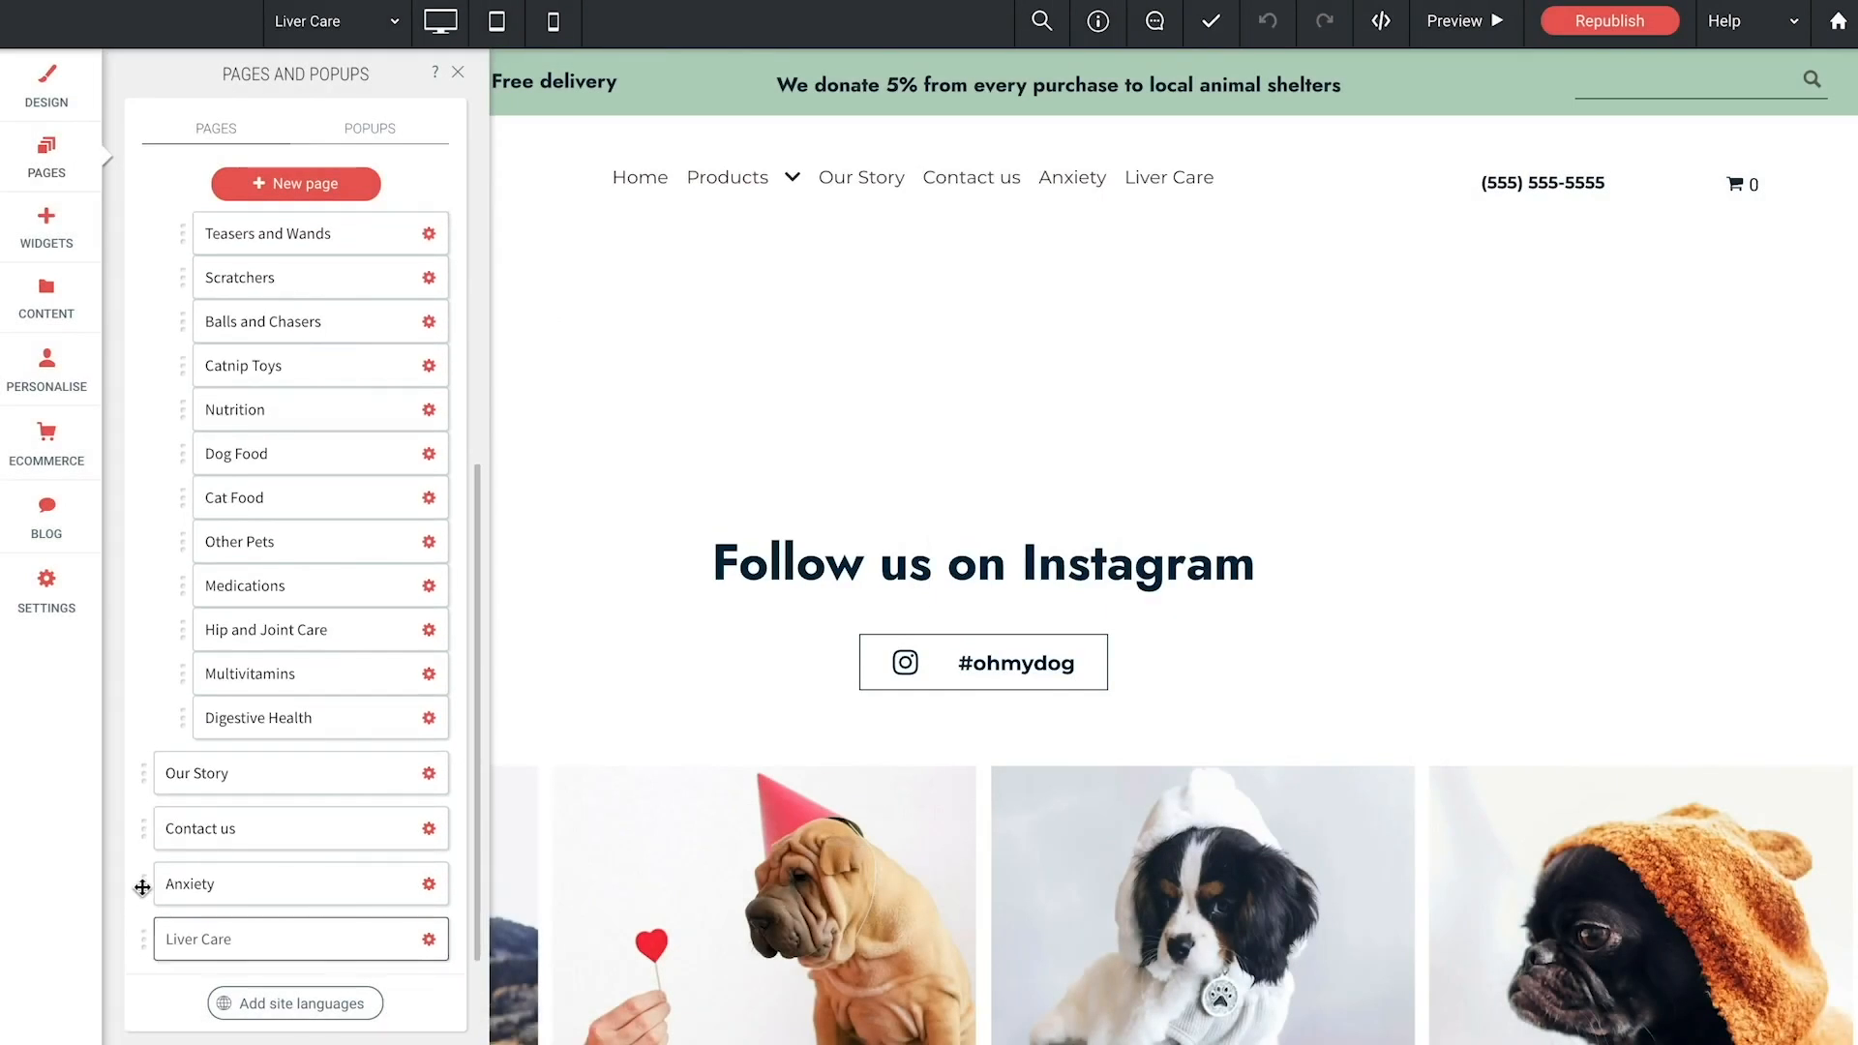
mouse_move(189, 883)
left_mouse_down()
mouse_move(199, 754)
mouse_move(199, 774)
left_mouse_up()
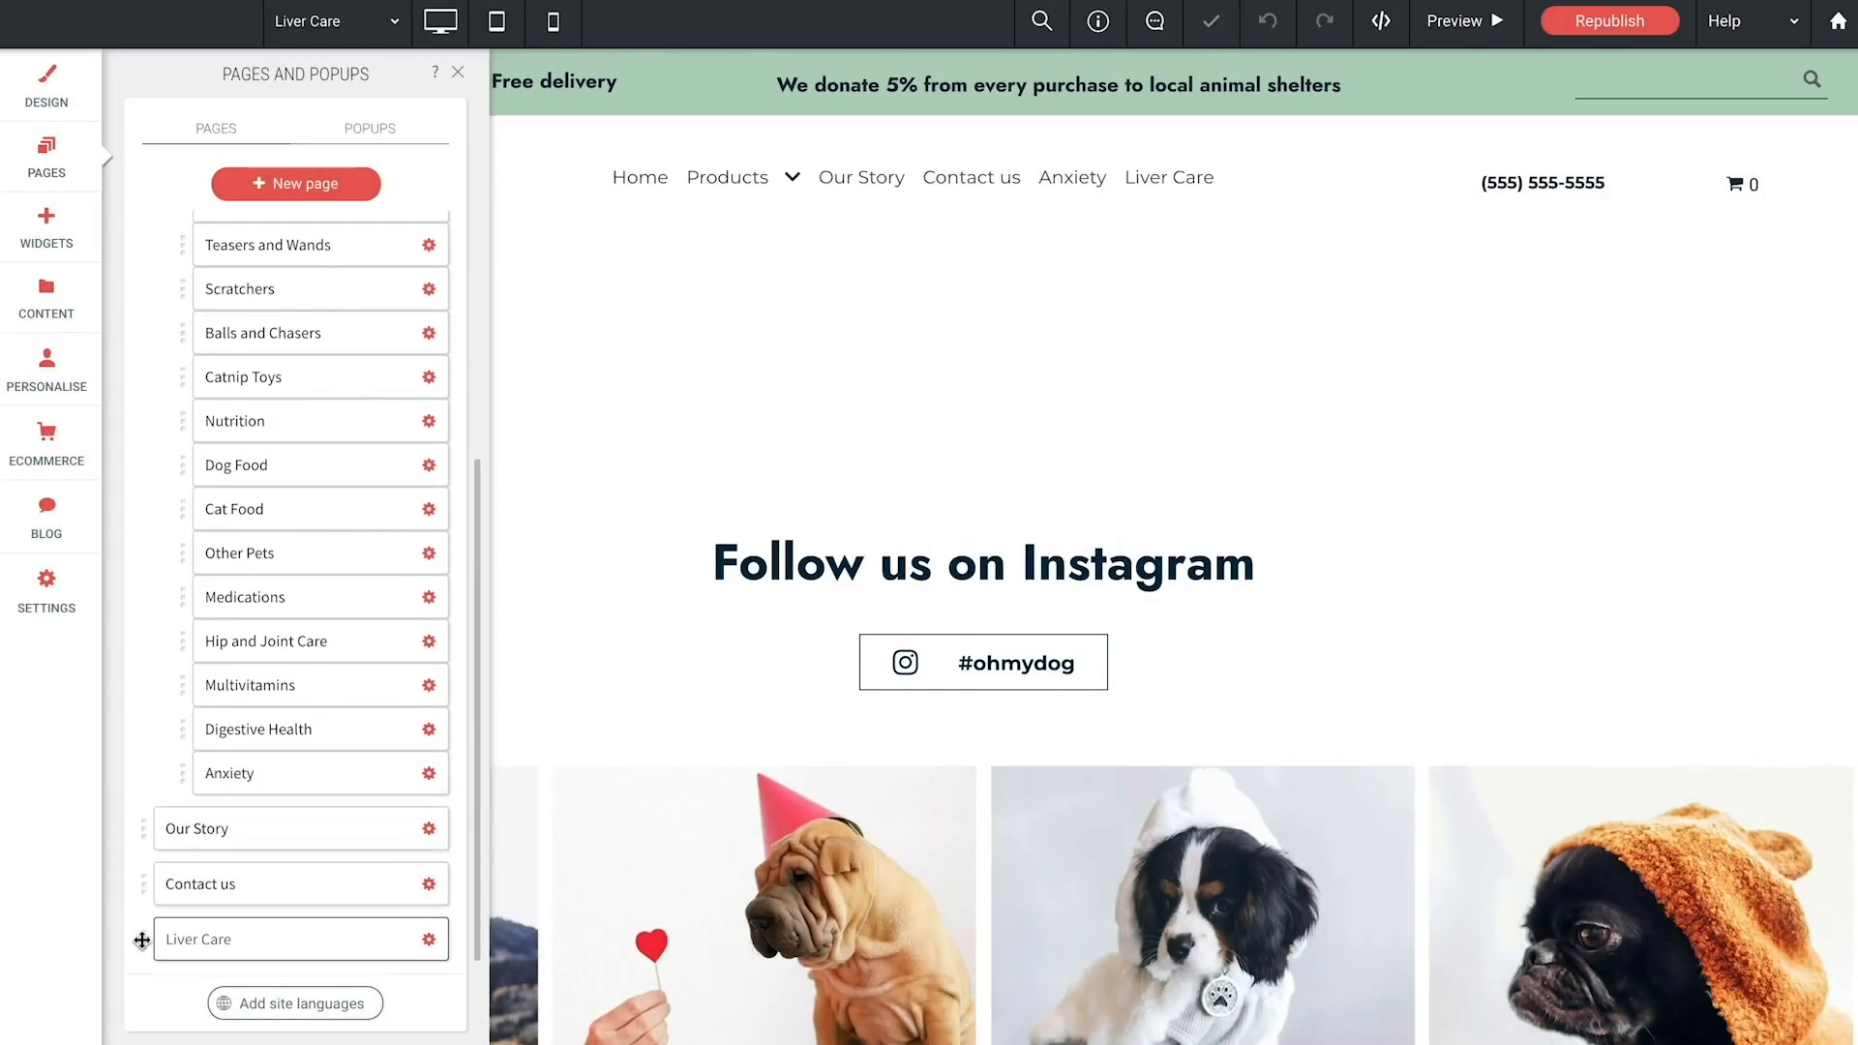
left_click_drag(141, 927, 194, 825)
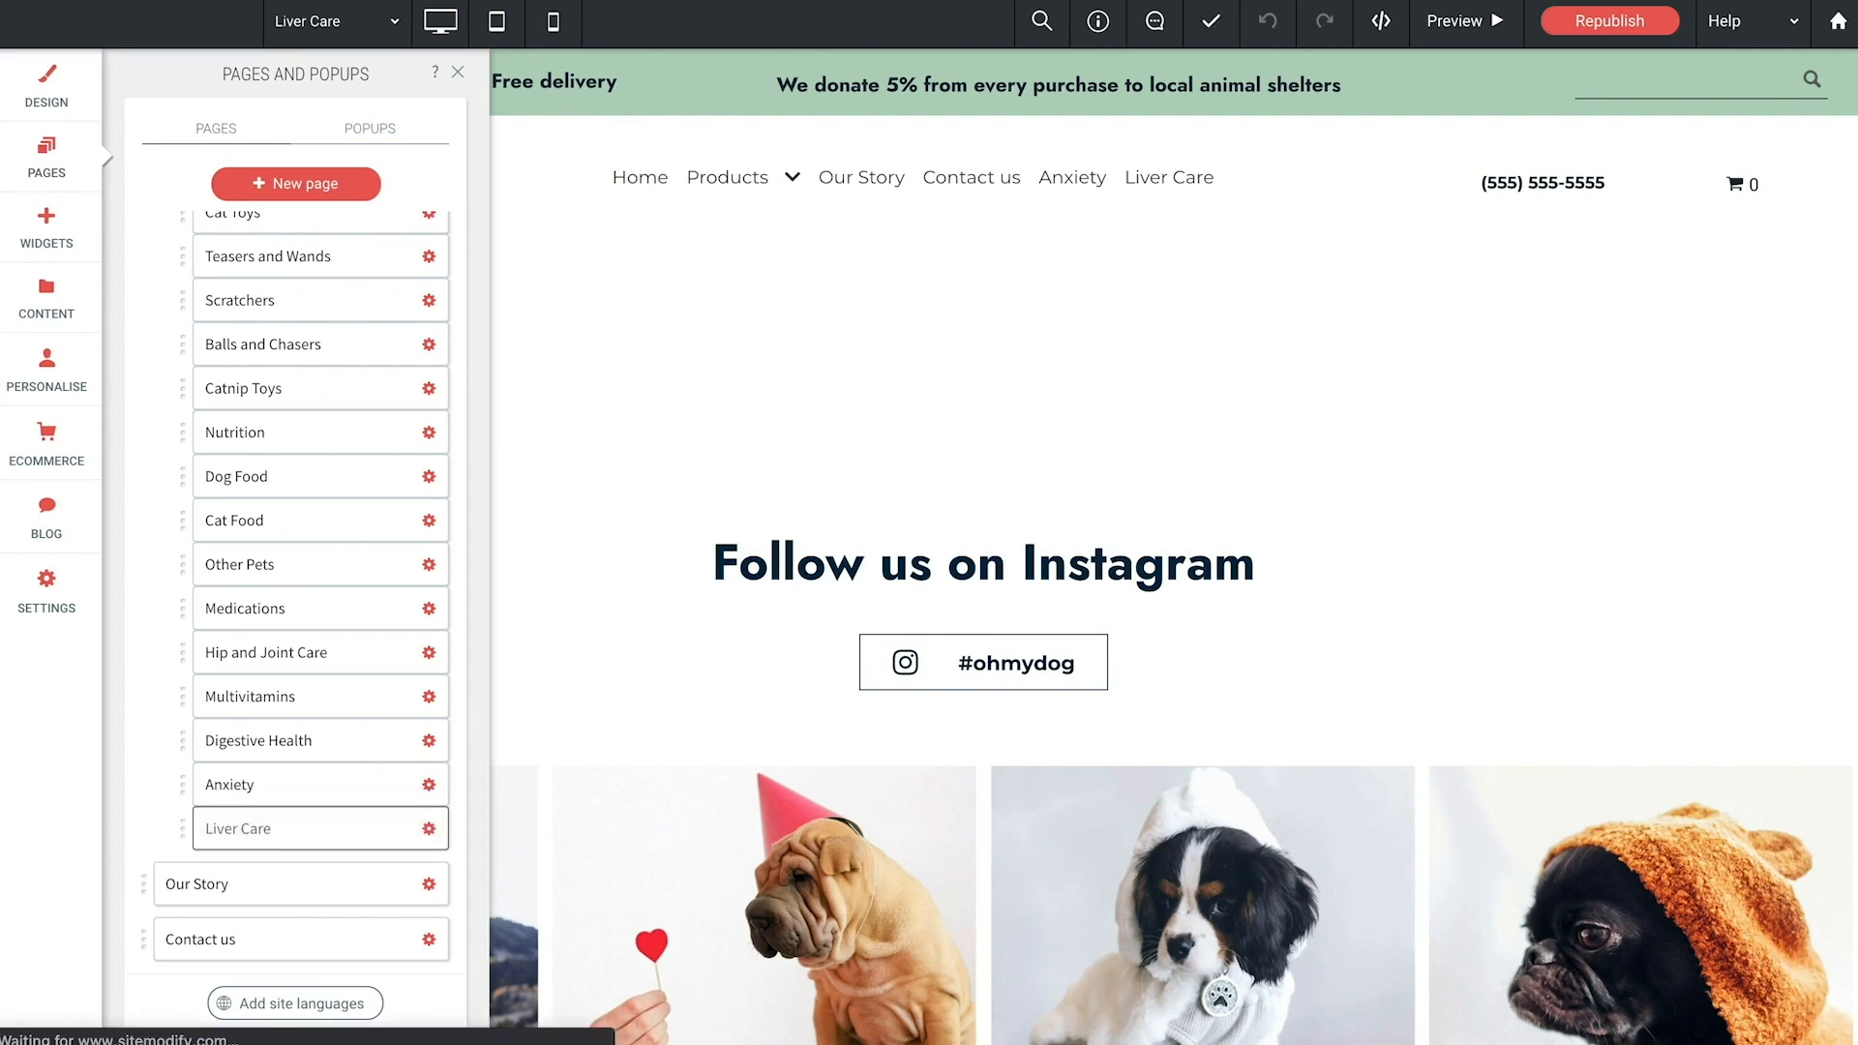
Step: Preview the site, check how the Products dropdown distributes the added pages across its columns, and return to the editor
left_click(1461, 21)
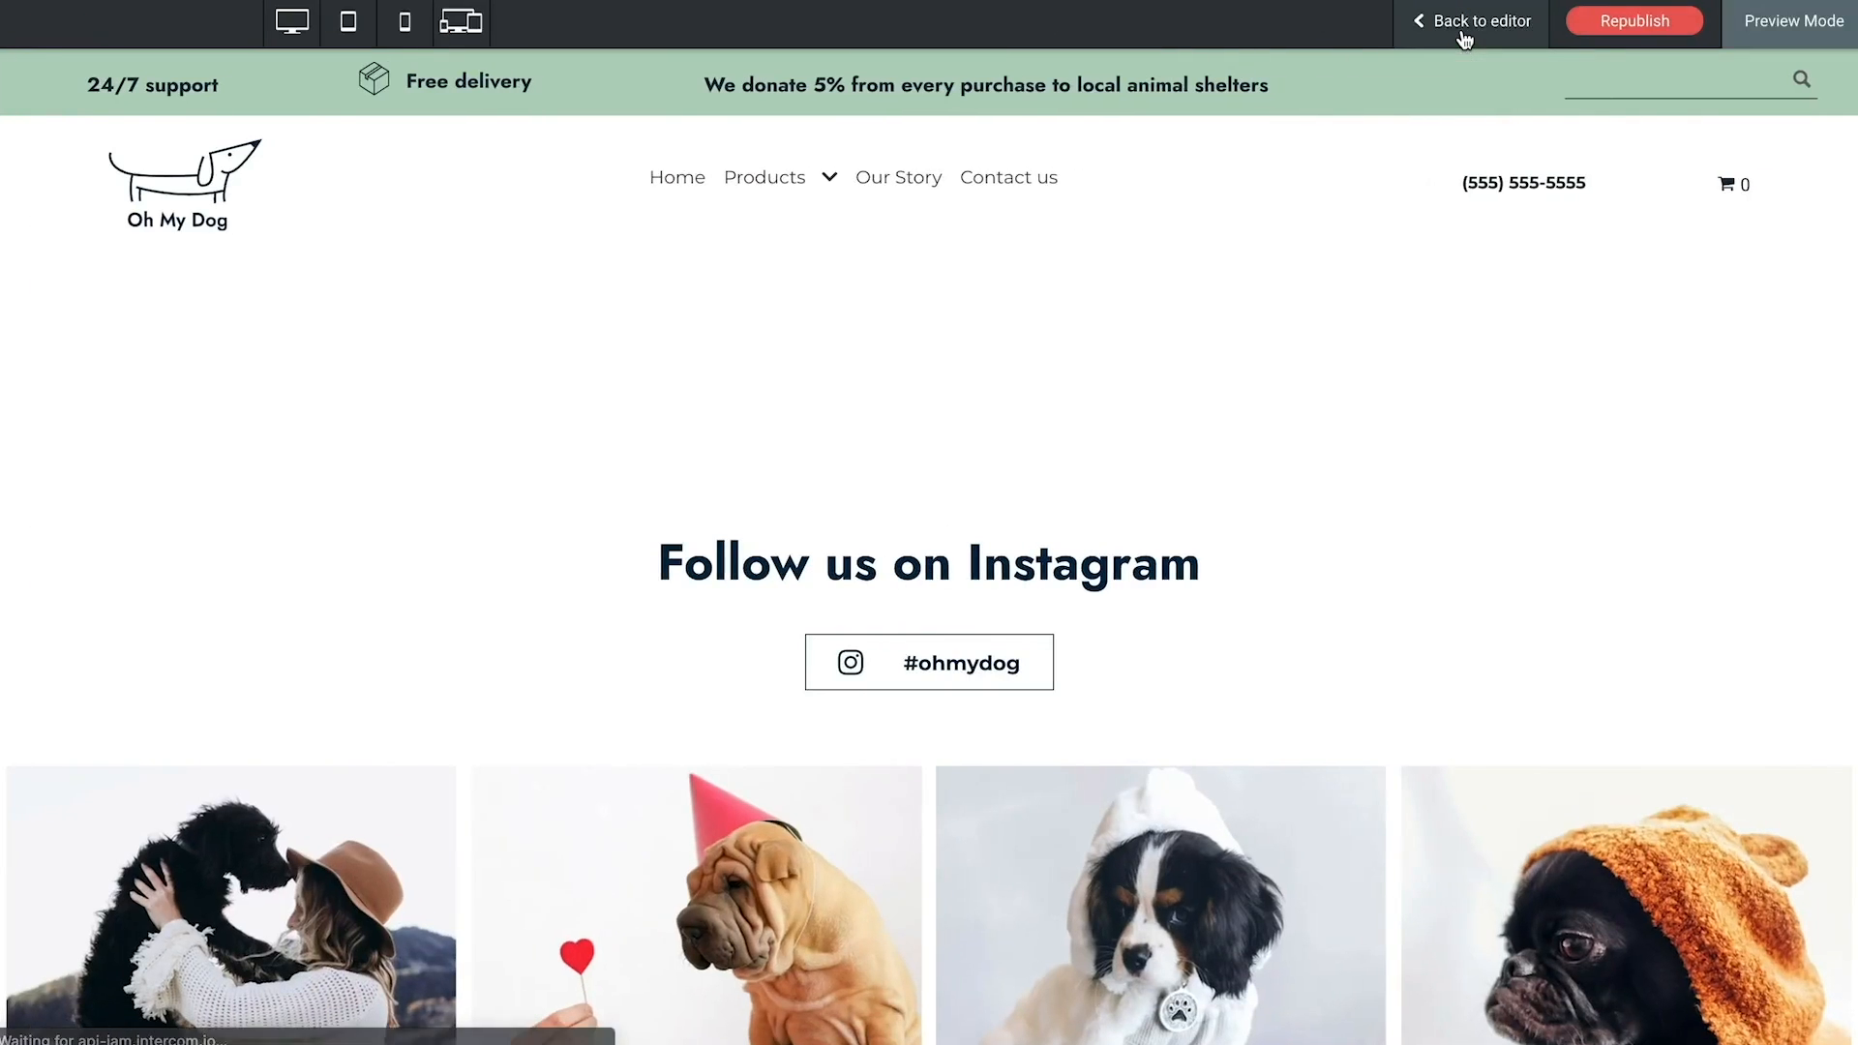
left_click(830, 179)
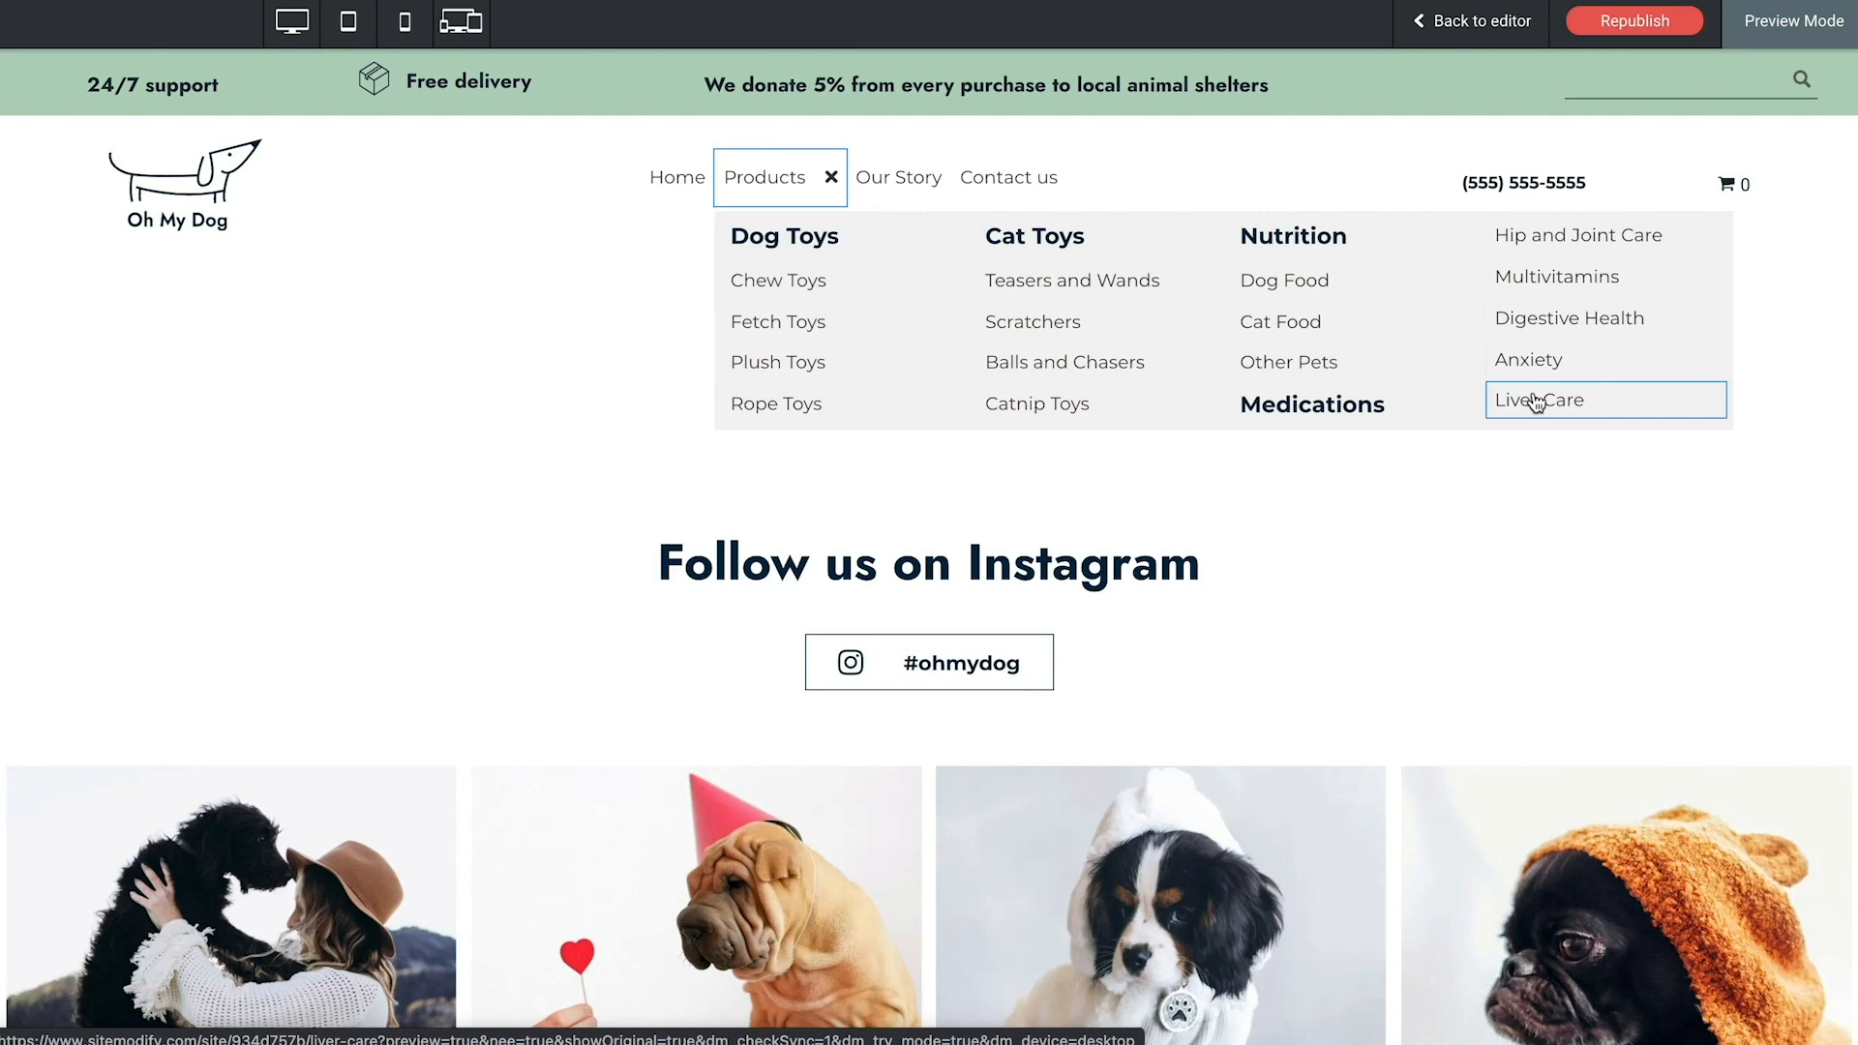
left_click(1471, 21)
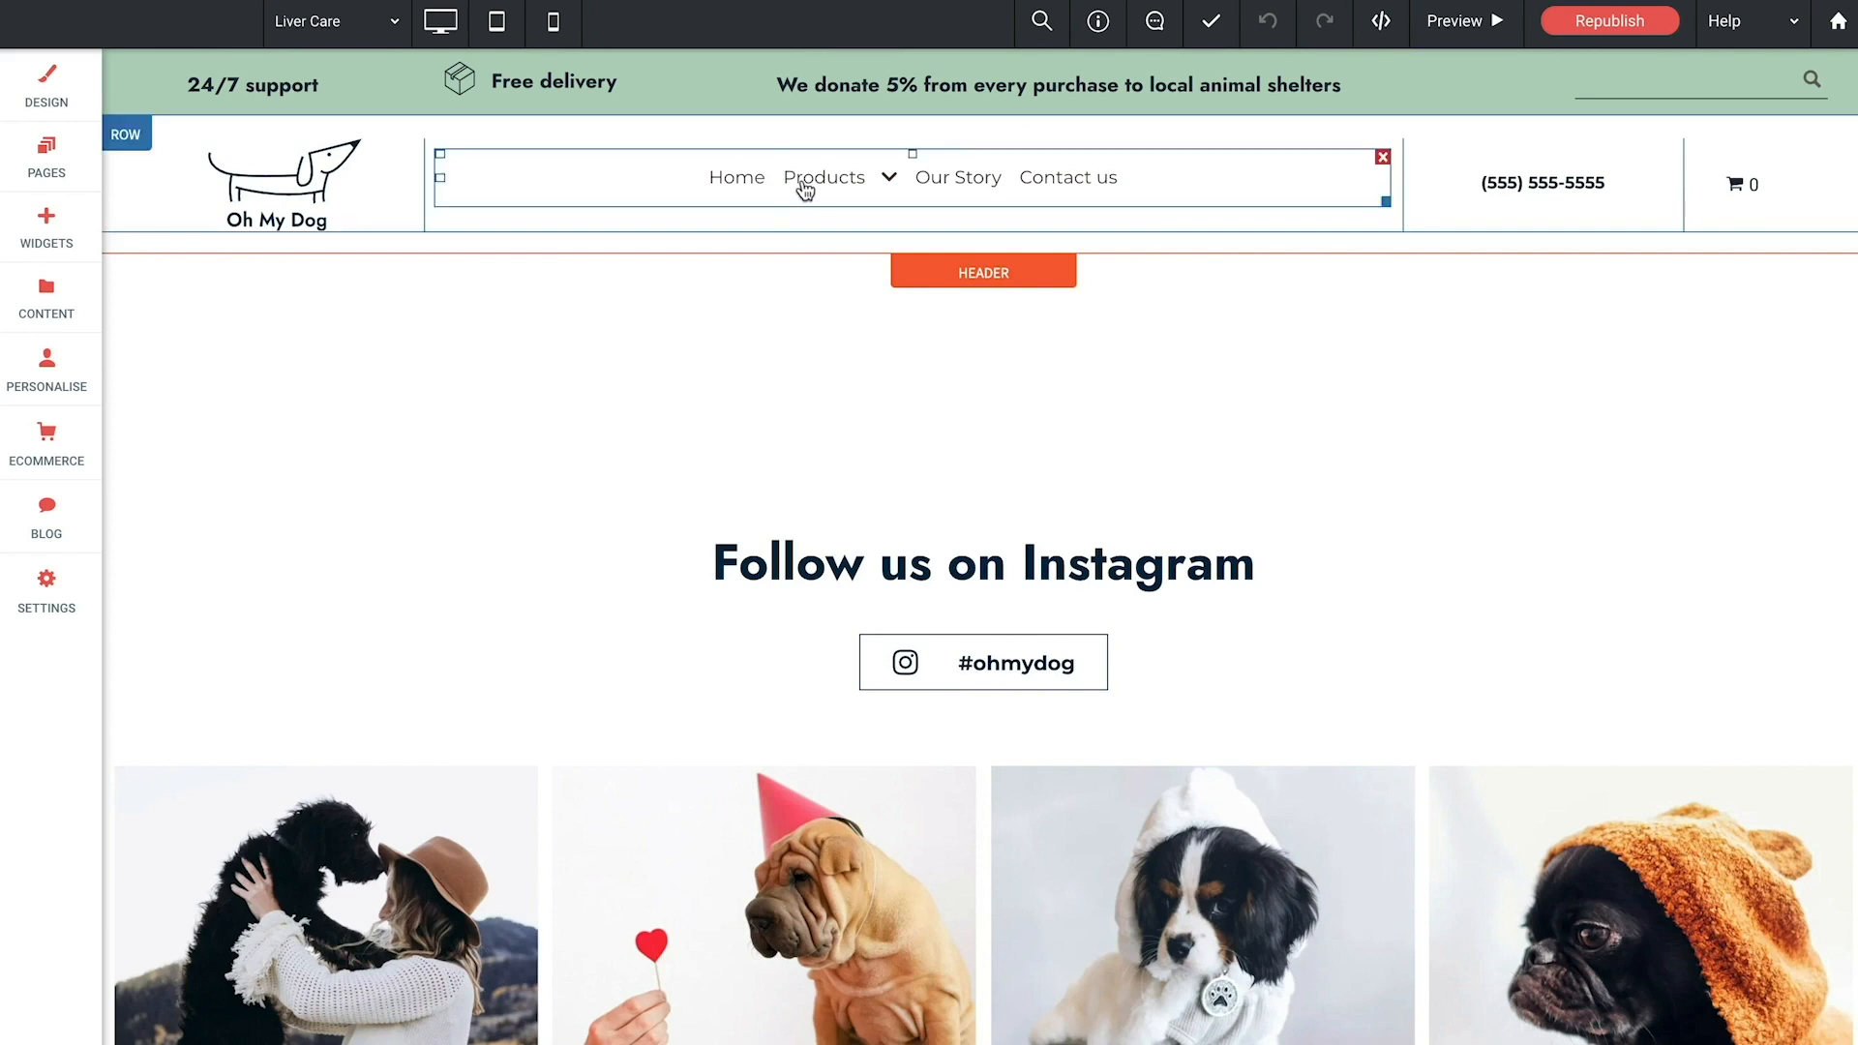
Step: Open the mega menu's content settings and set the Products override's distribution mode for items in columns to Manual
left_click(803, 190)
left_click_drag(1670, 178, 356, 222)
scroll(426, 566, "down", 10)
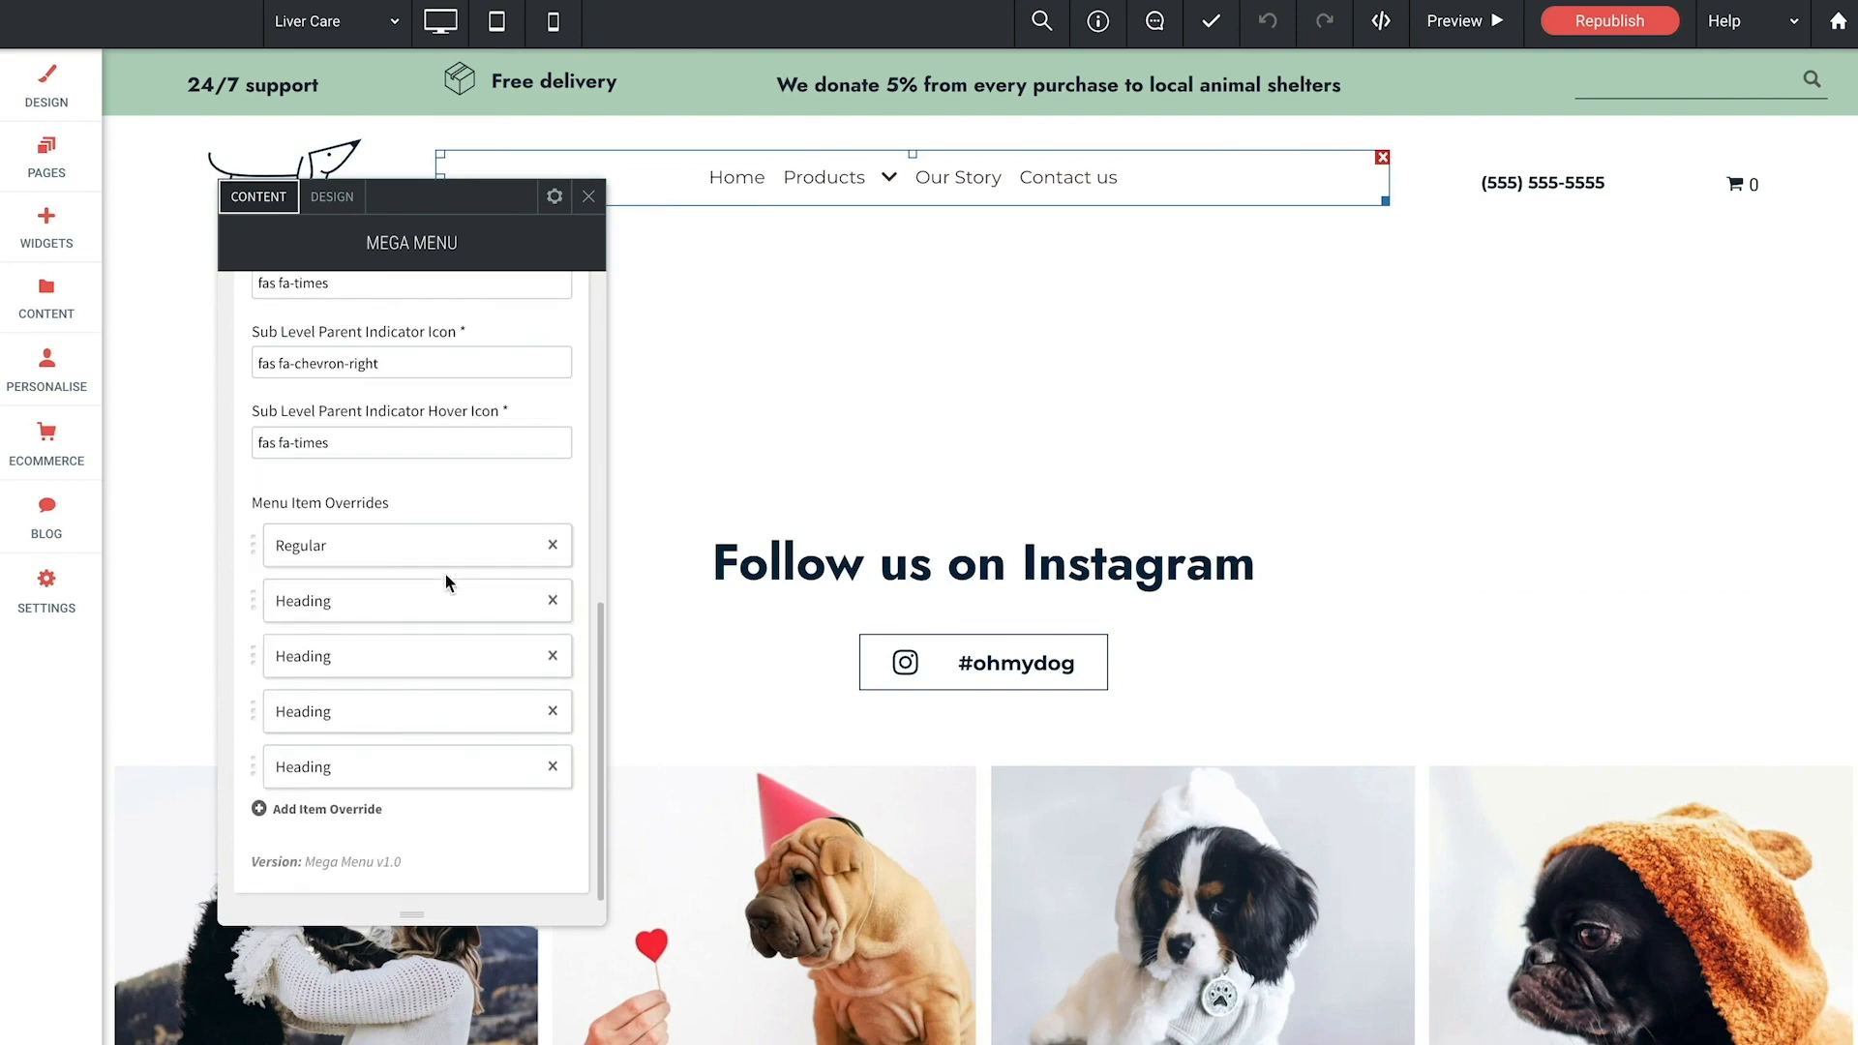
left_click(417, 547)
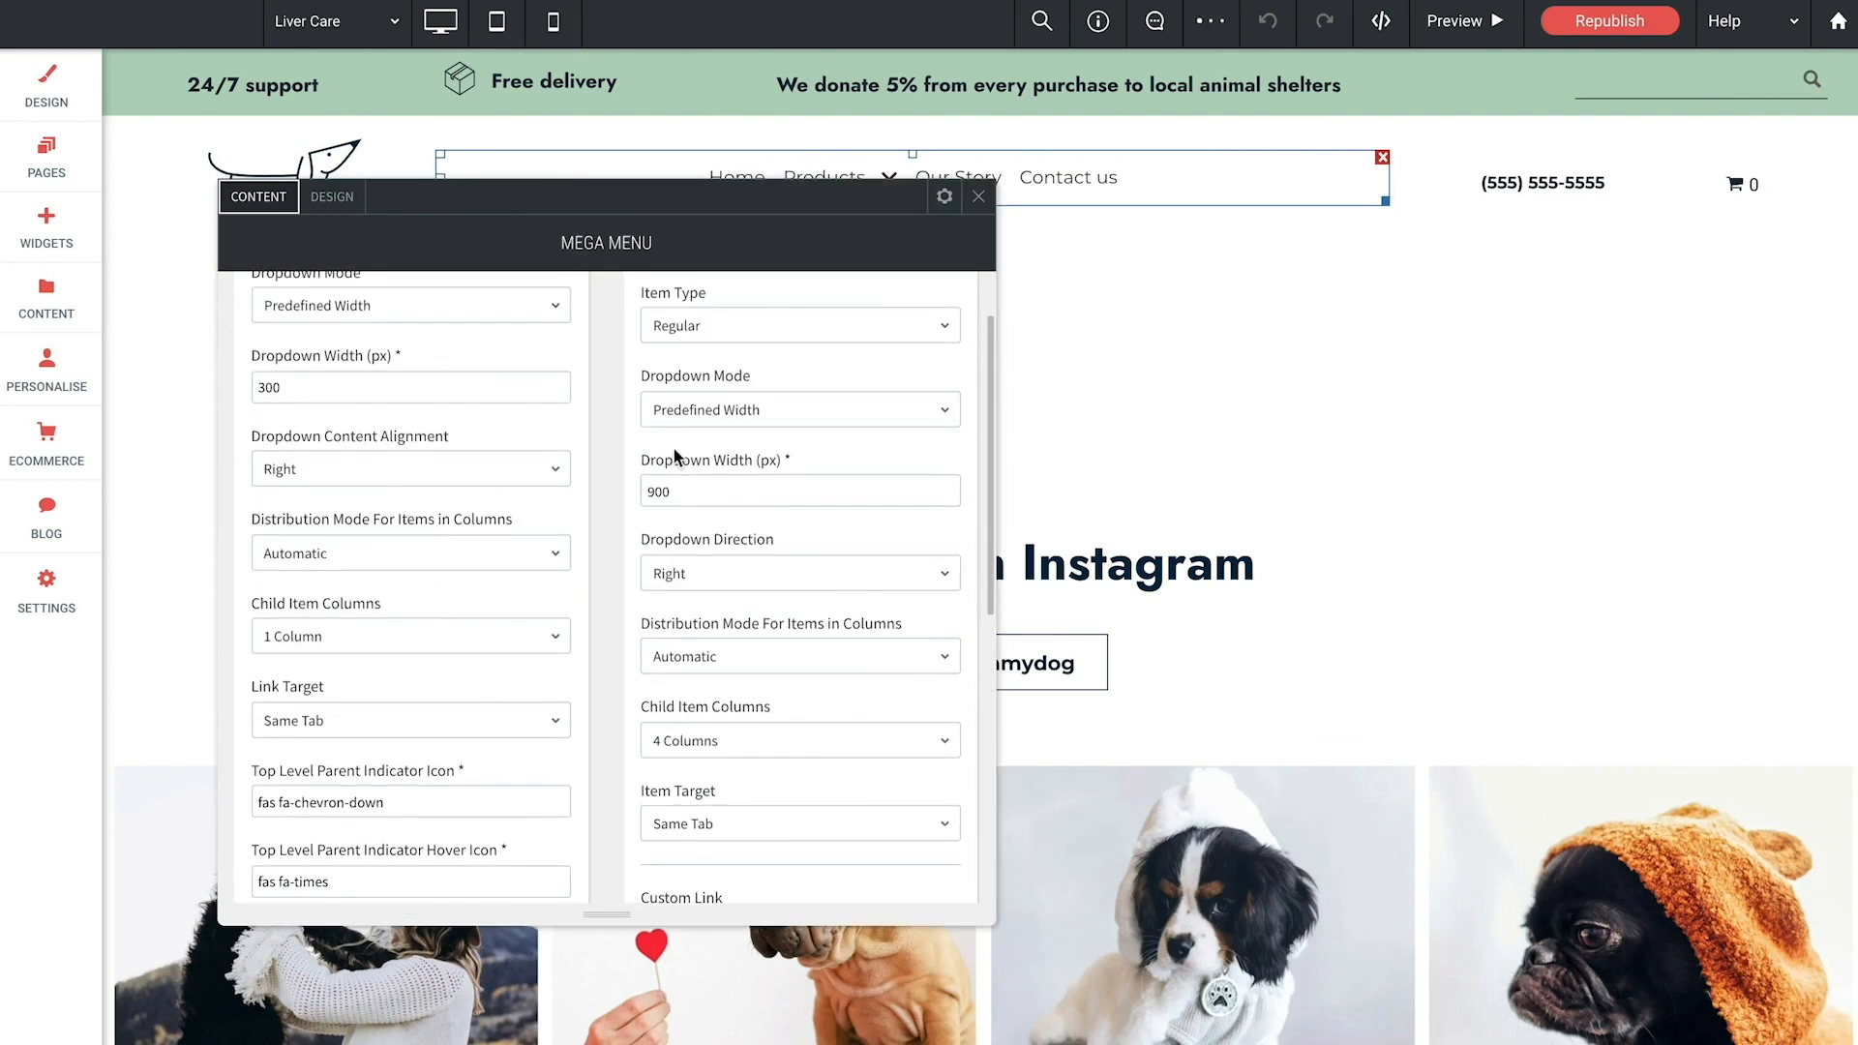
scroll(672, 445, "down", 2)
scroll(671, 445, "up", 3)
left_click(799, 741)
left_click(679, 817)
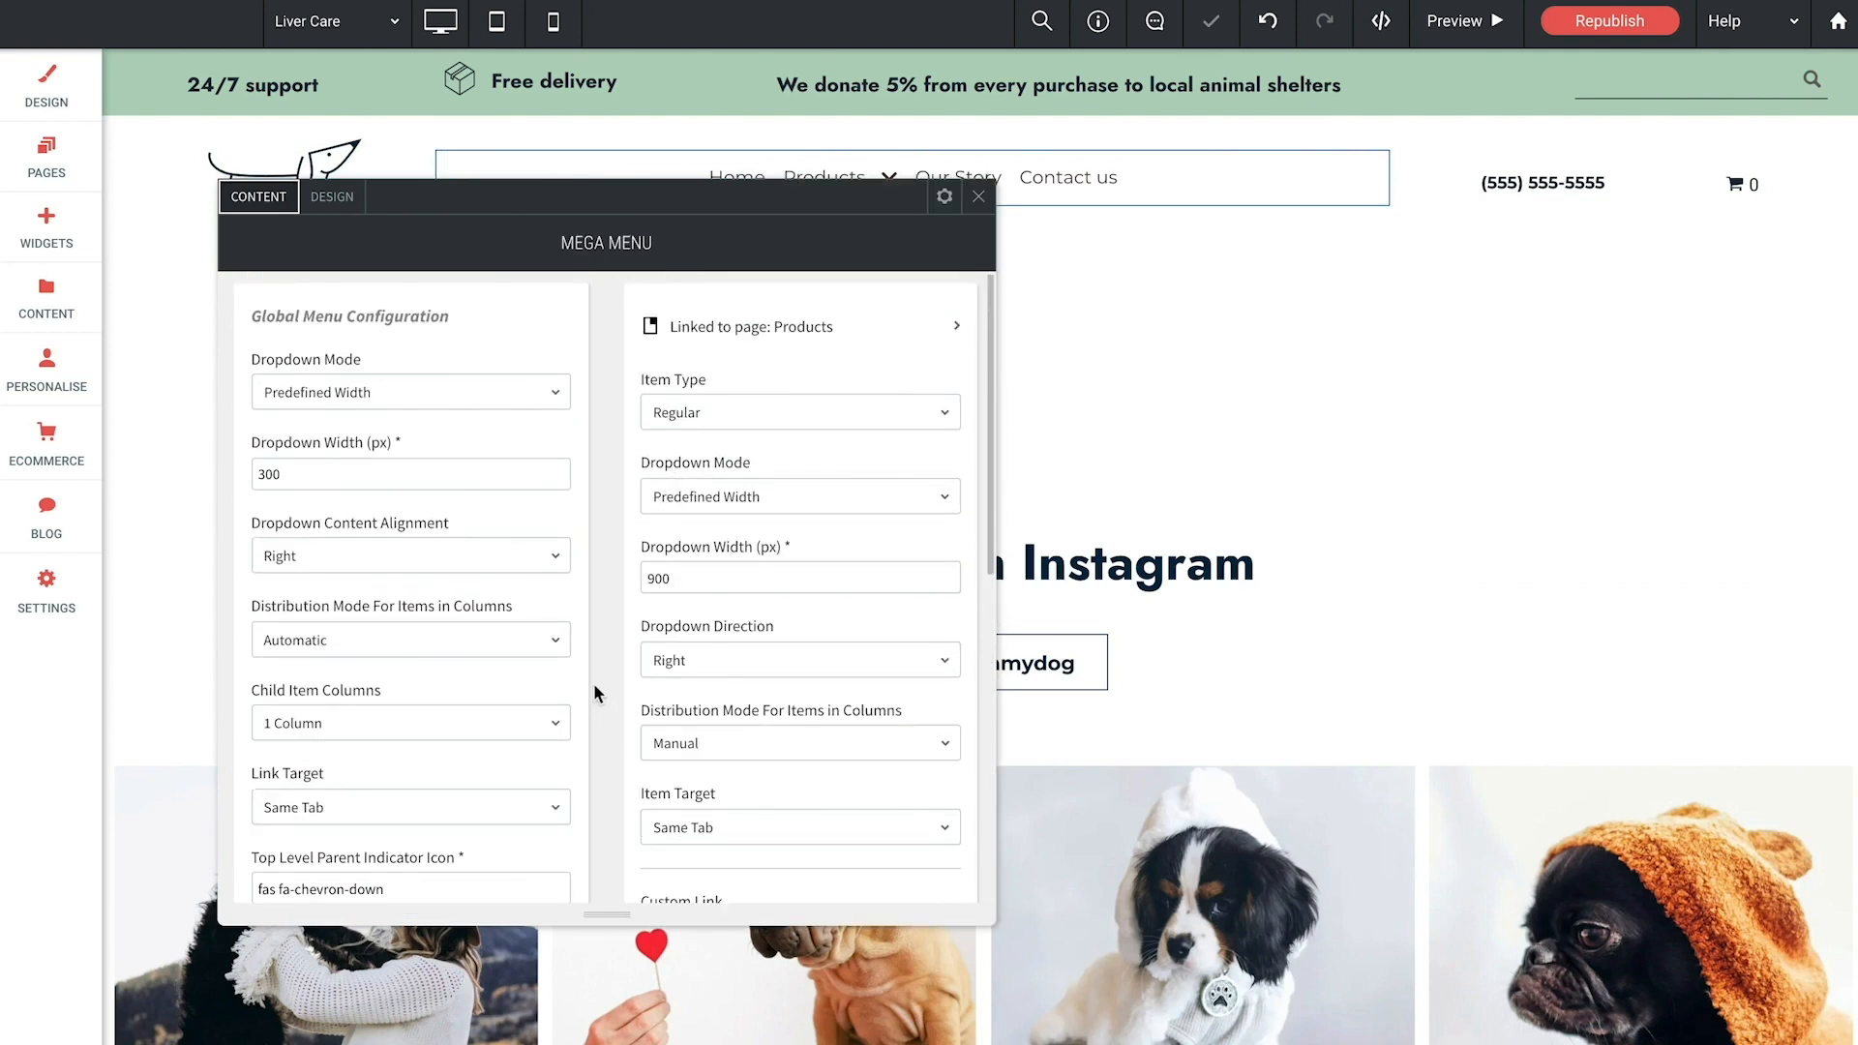
Step: Move the mega menu settings clear of the header menu and examine the Products dropdown with manual column distribution
scroll(594, 683, "down", 4)
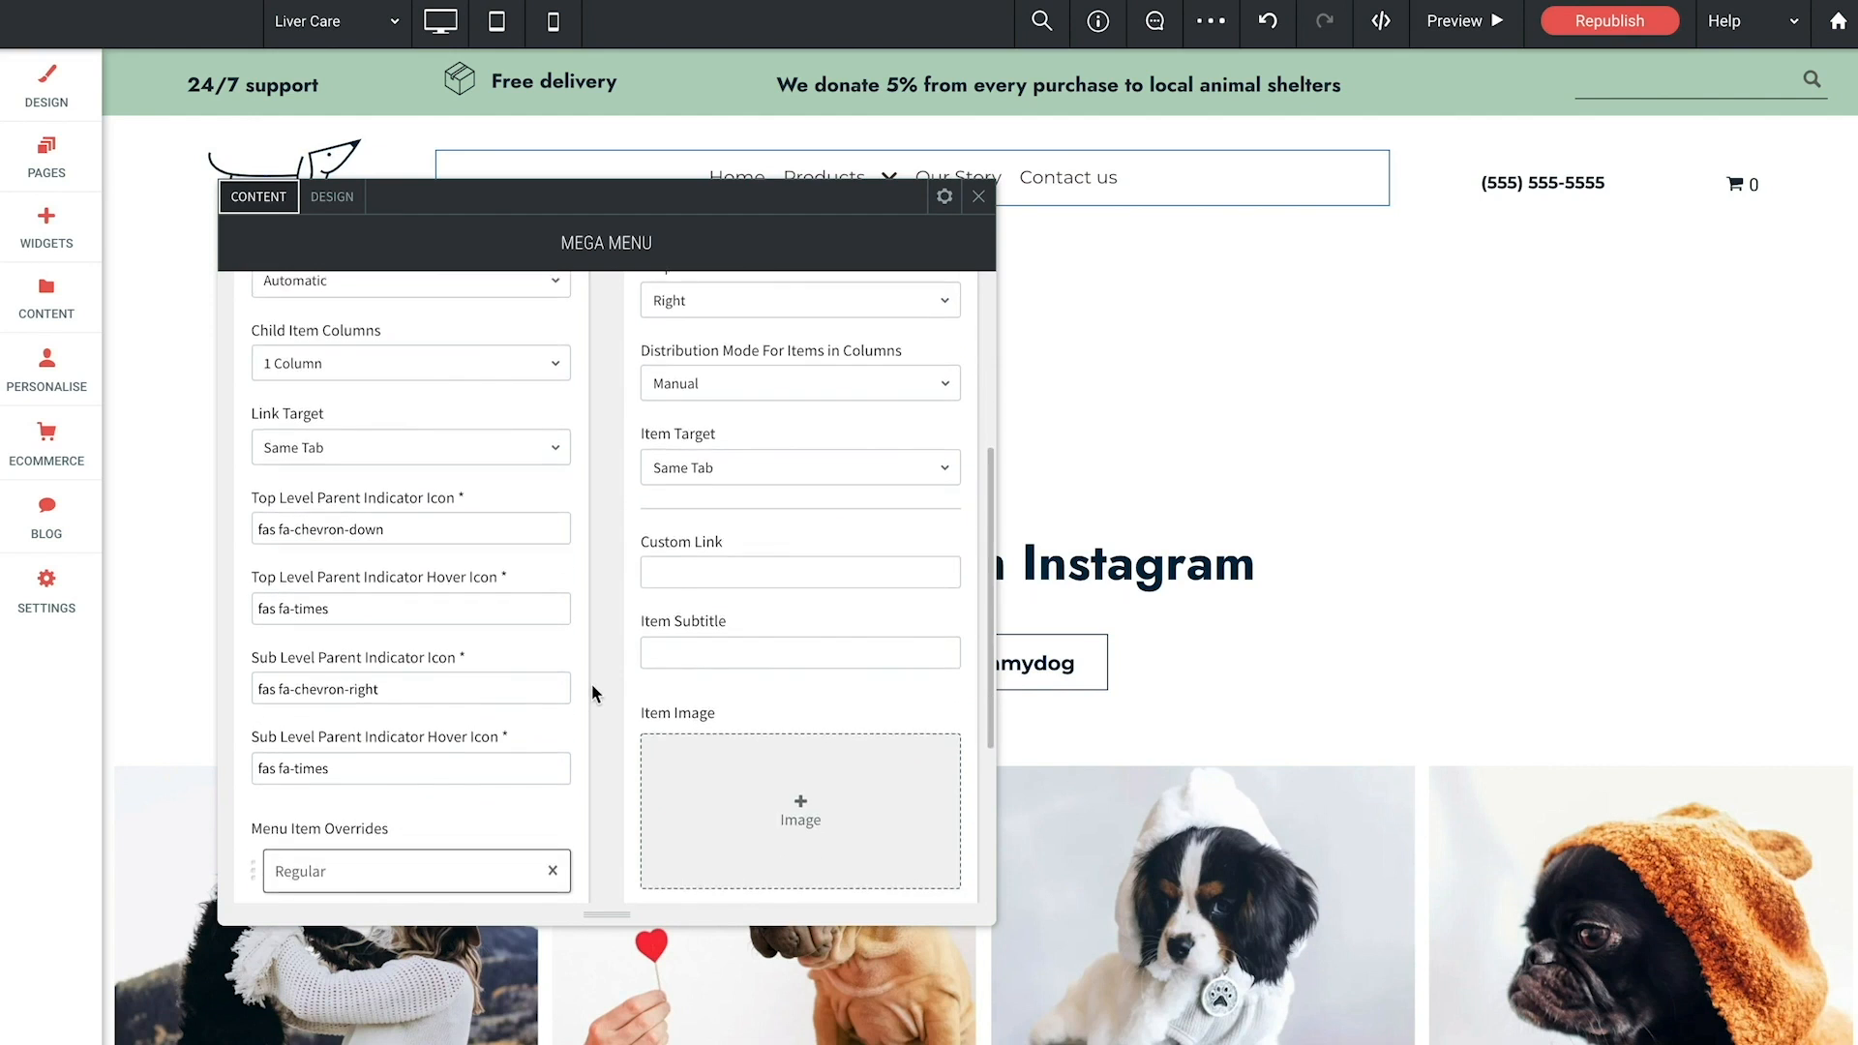
scroll(592, 687, "down", 3)
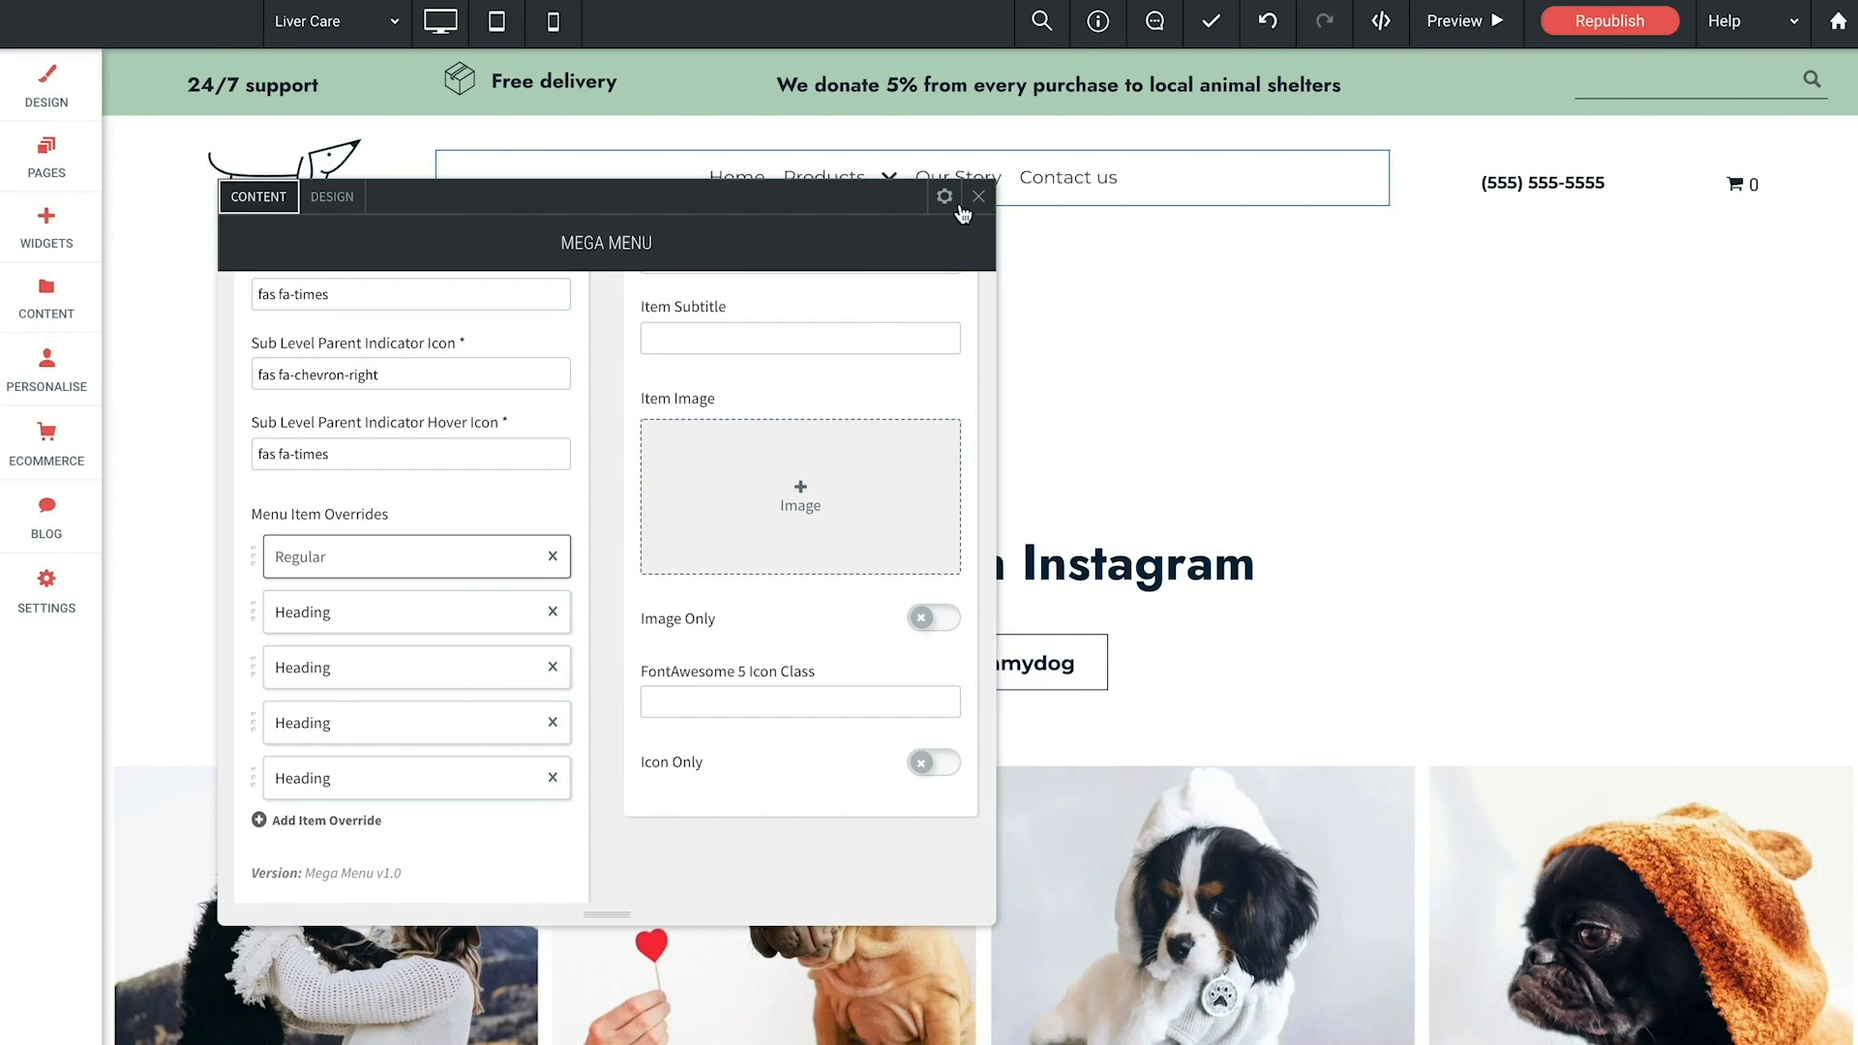
left_click_drag(856, 208, 701, 333)
mouse_move(882, 155)
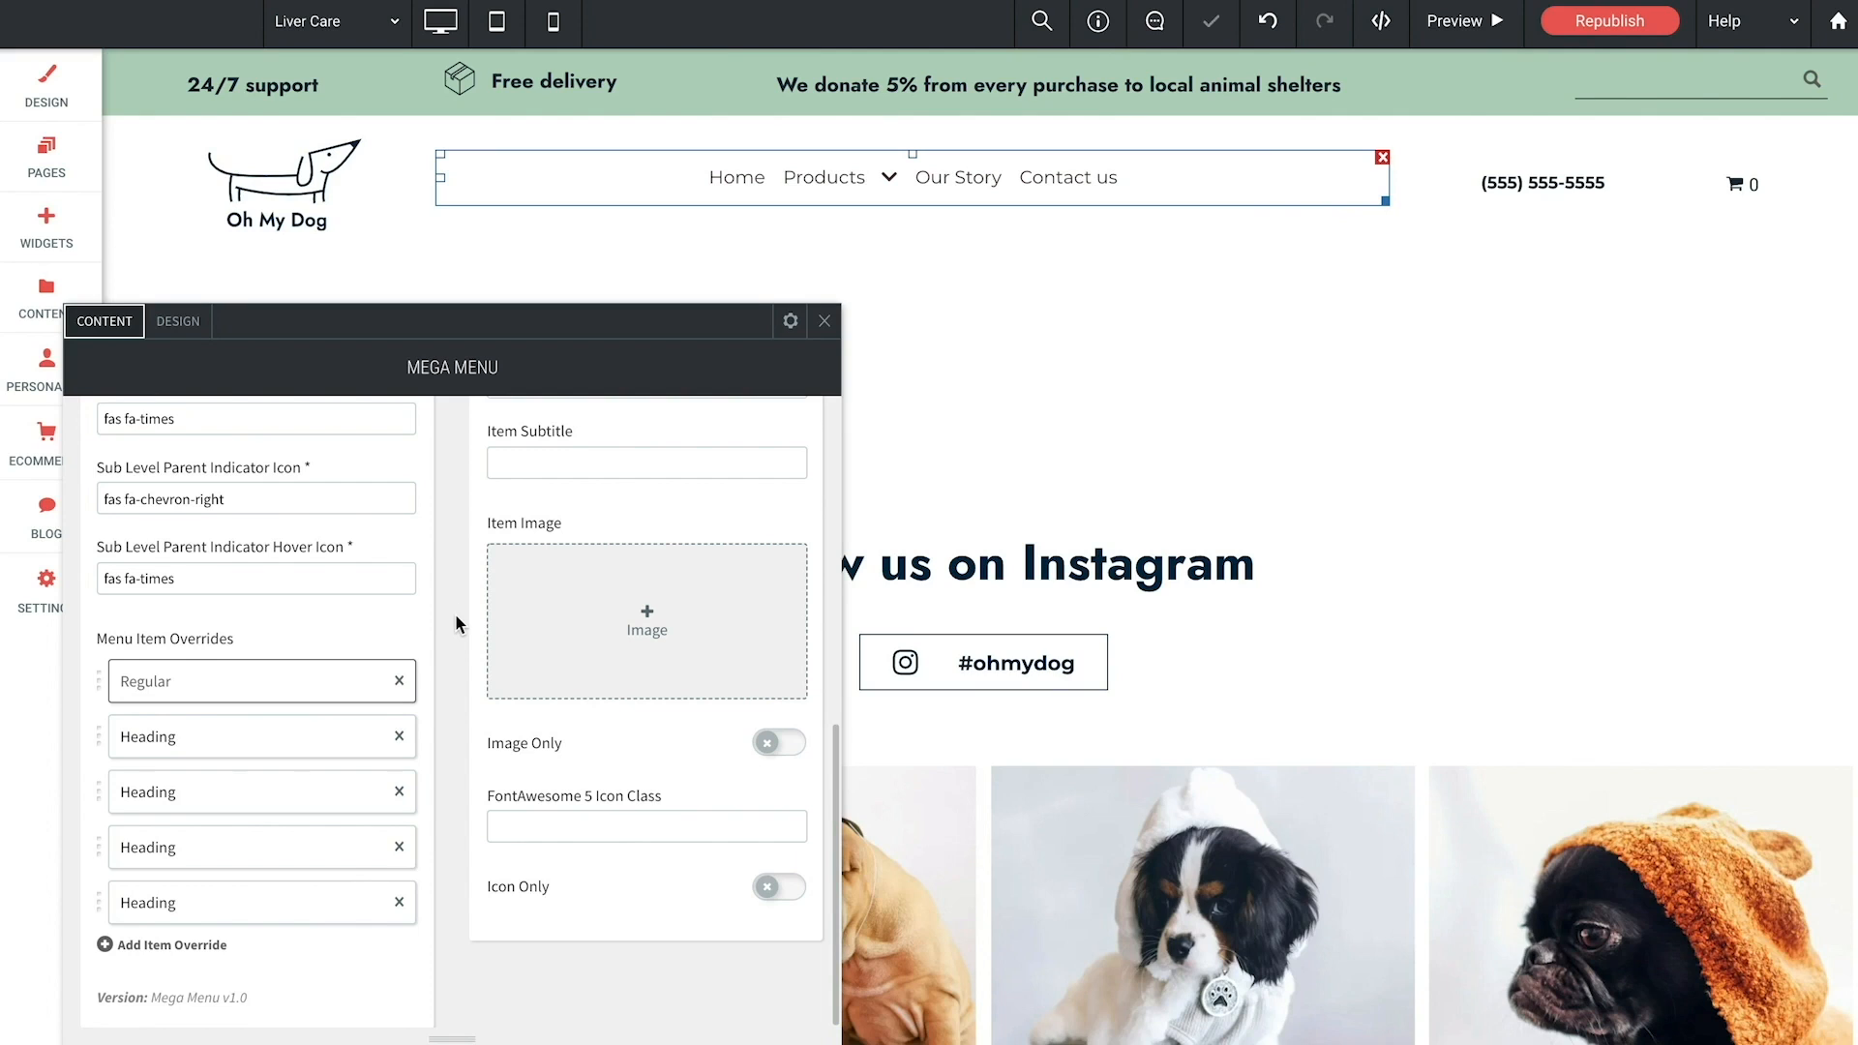
Step: Close the mega menu settings and add a new page named Separator 1
left_click(824, 320)
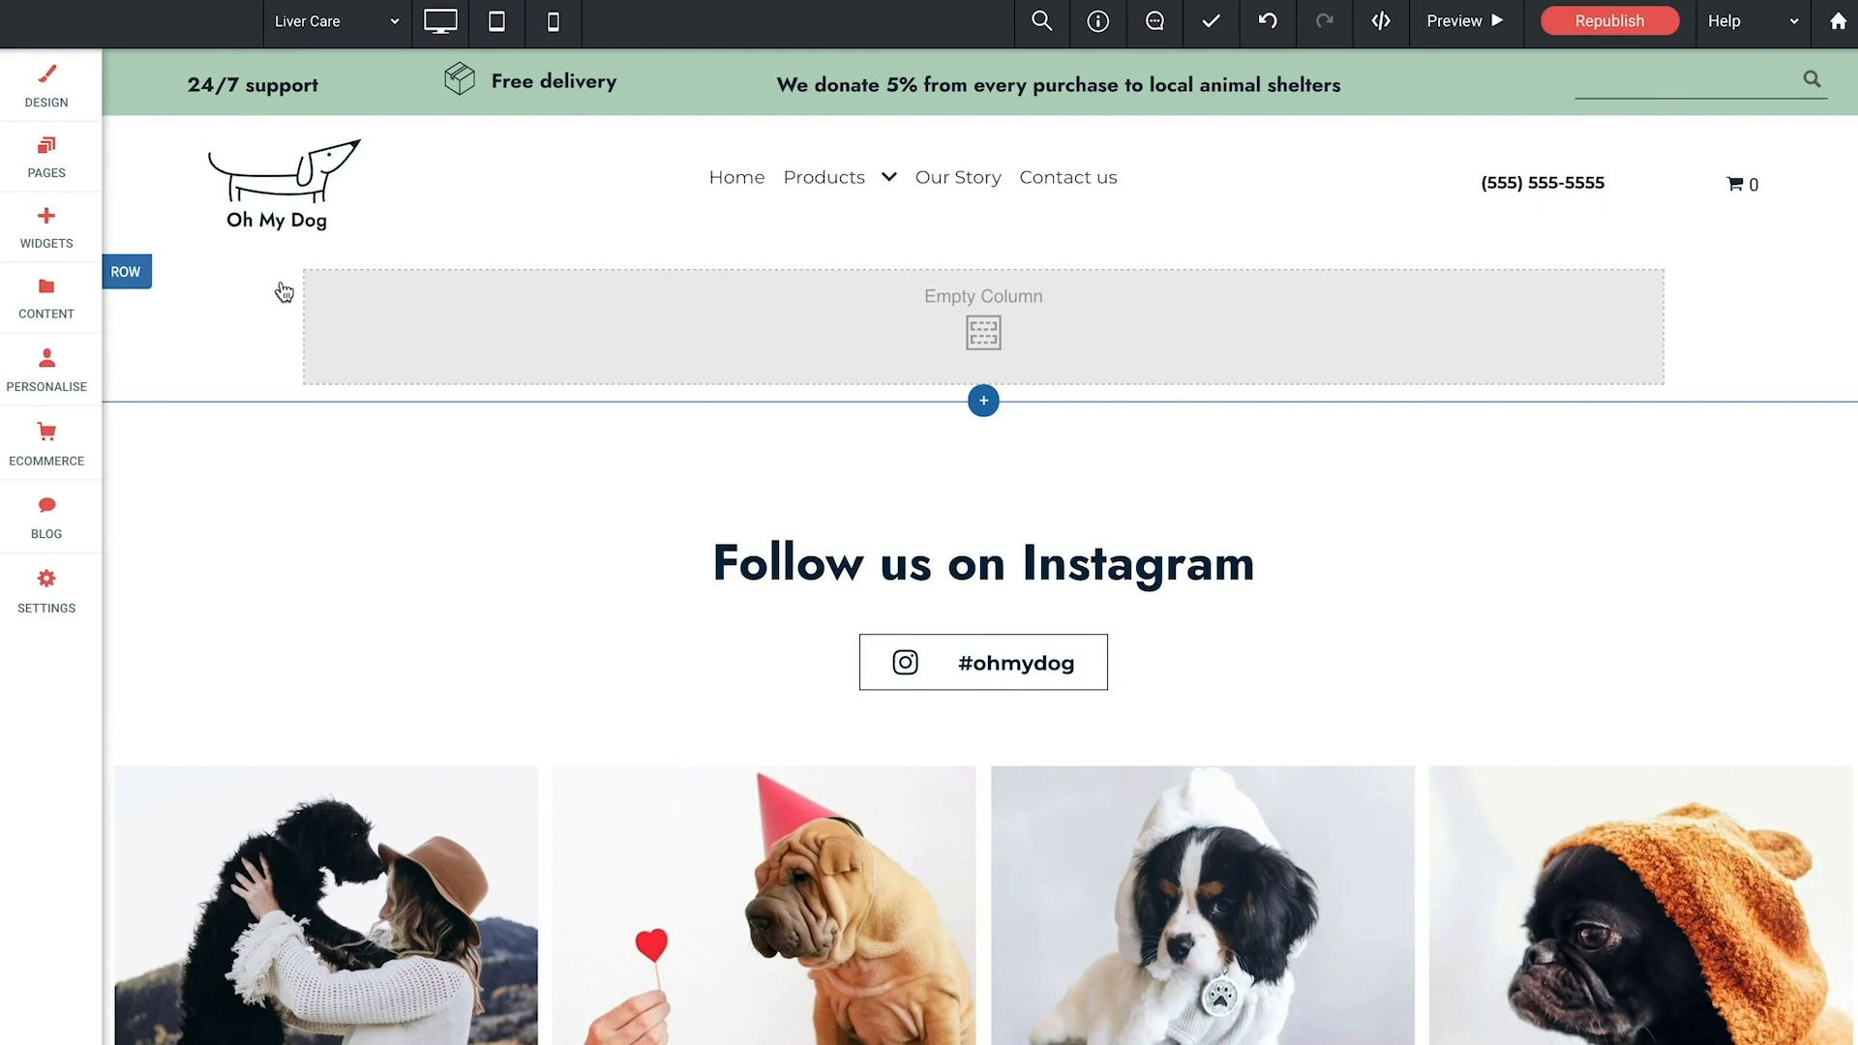
left_click(78, 177)
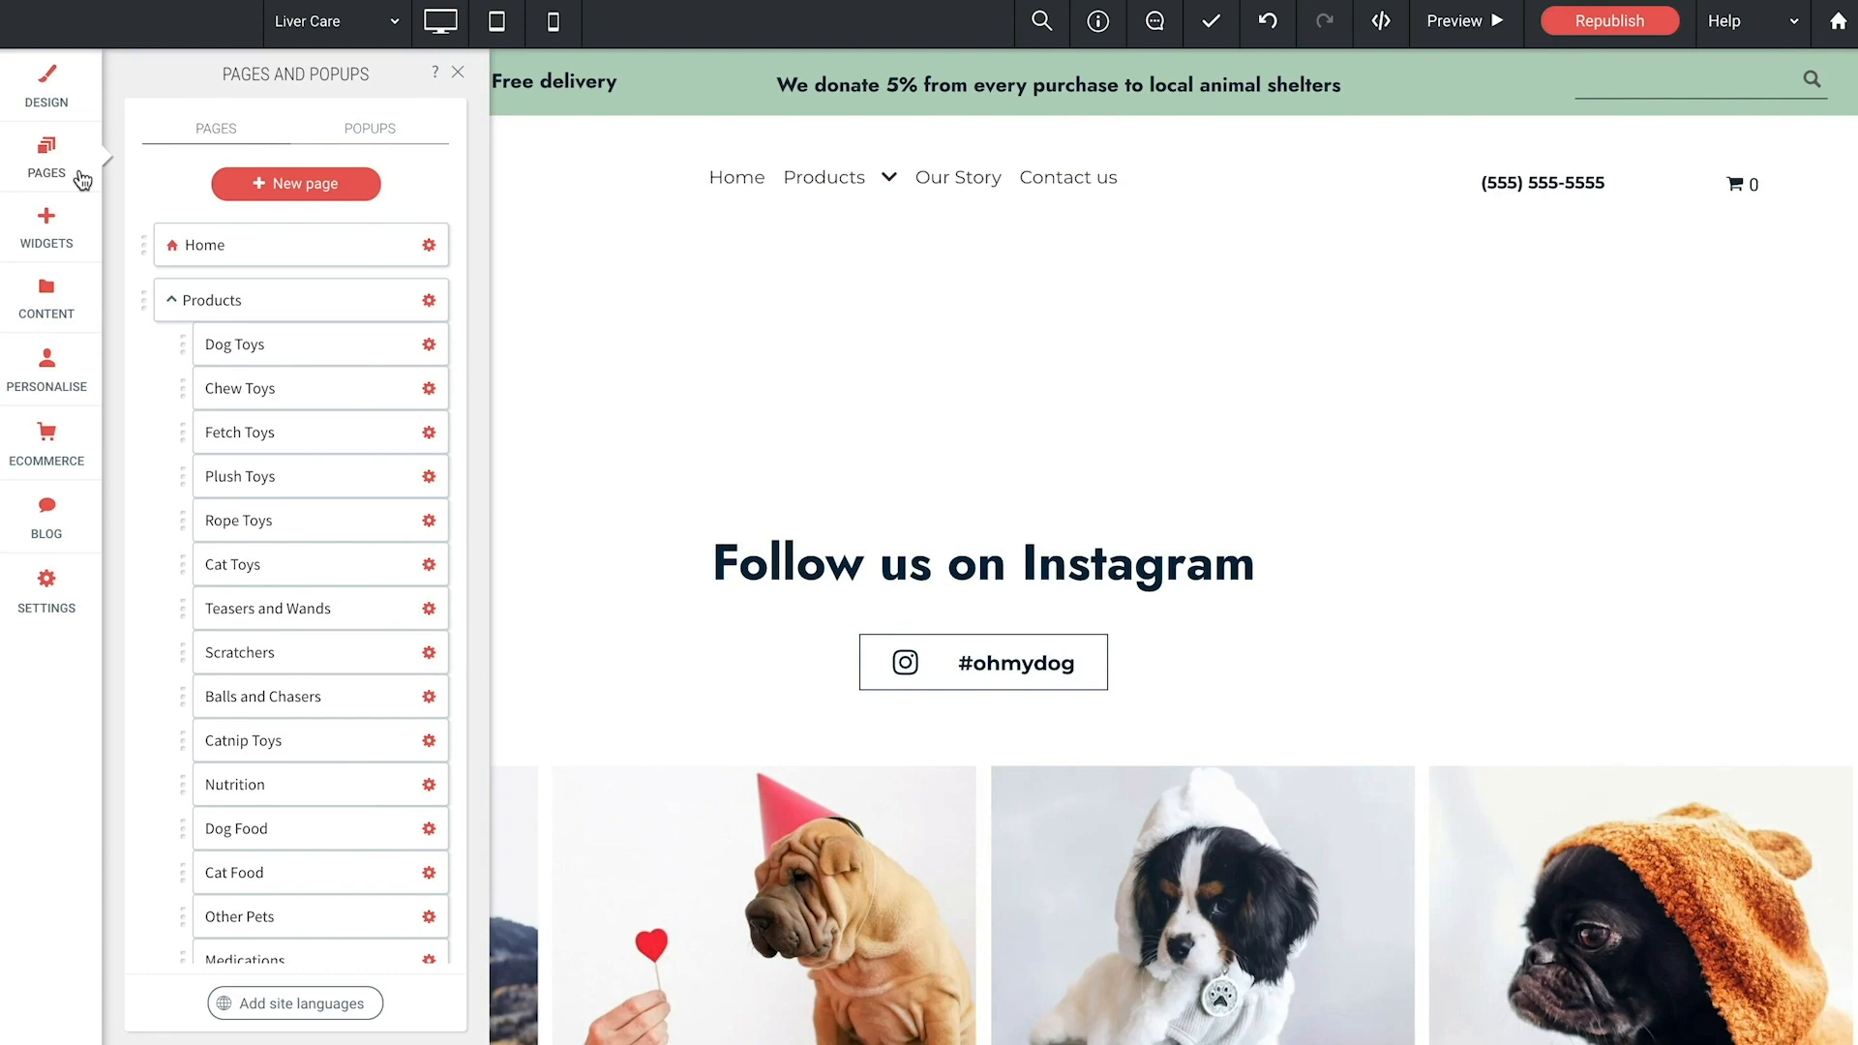
left_click(286, 183)
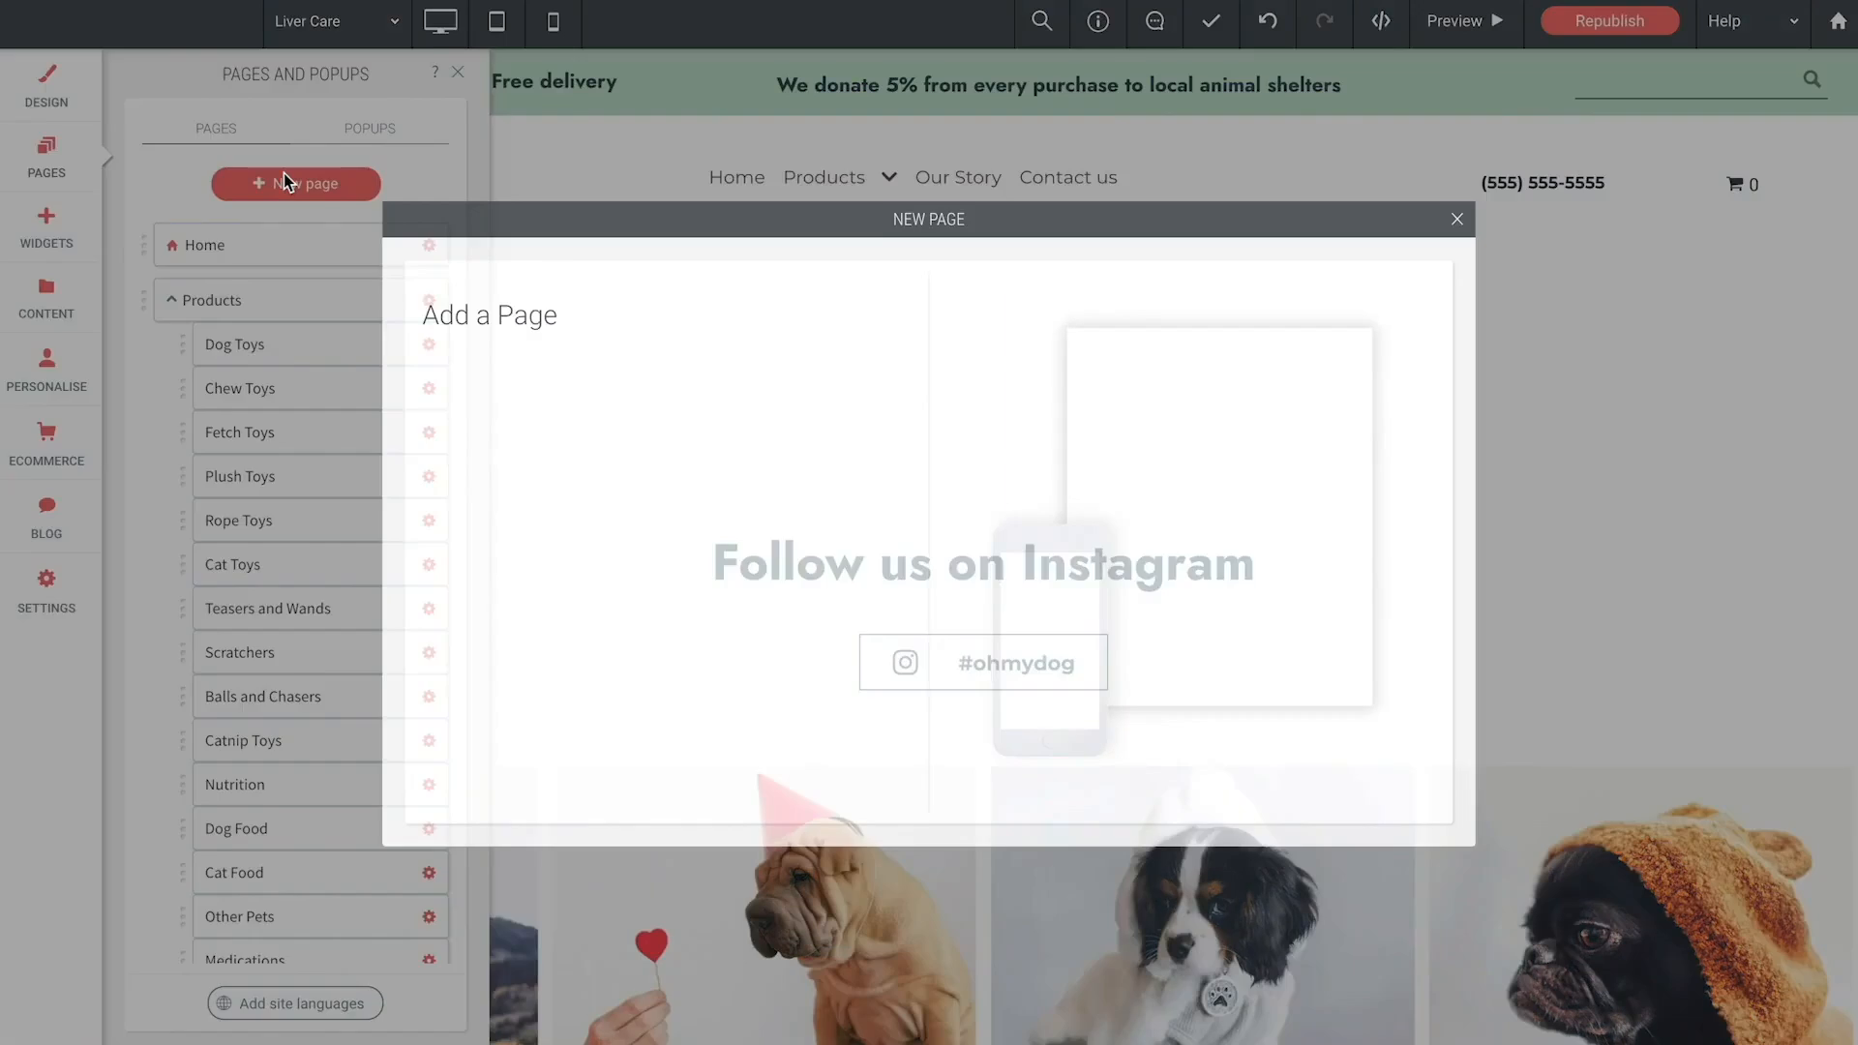
left_click(483, 385)
left_click_drag(499, 404, 288, 406)
type("Separator 1")
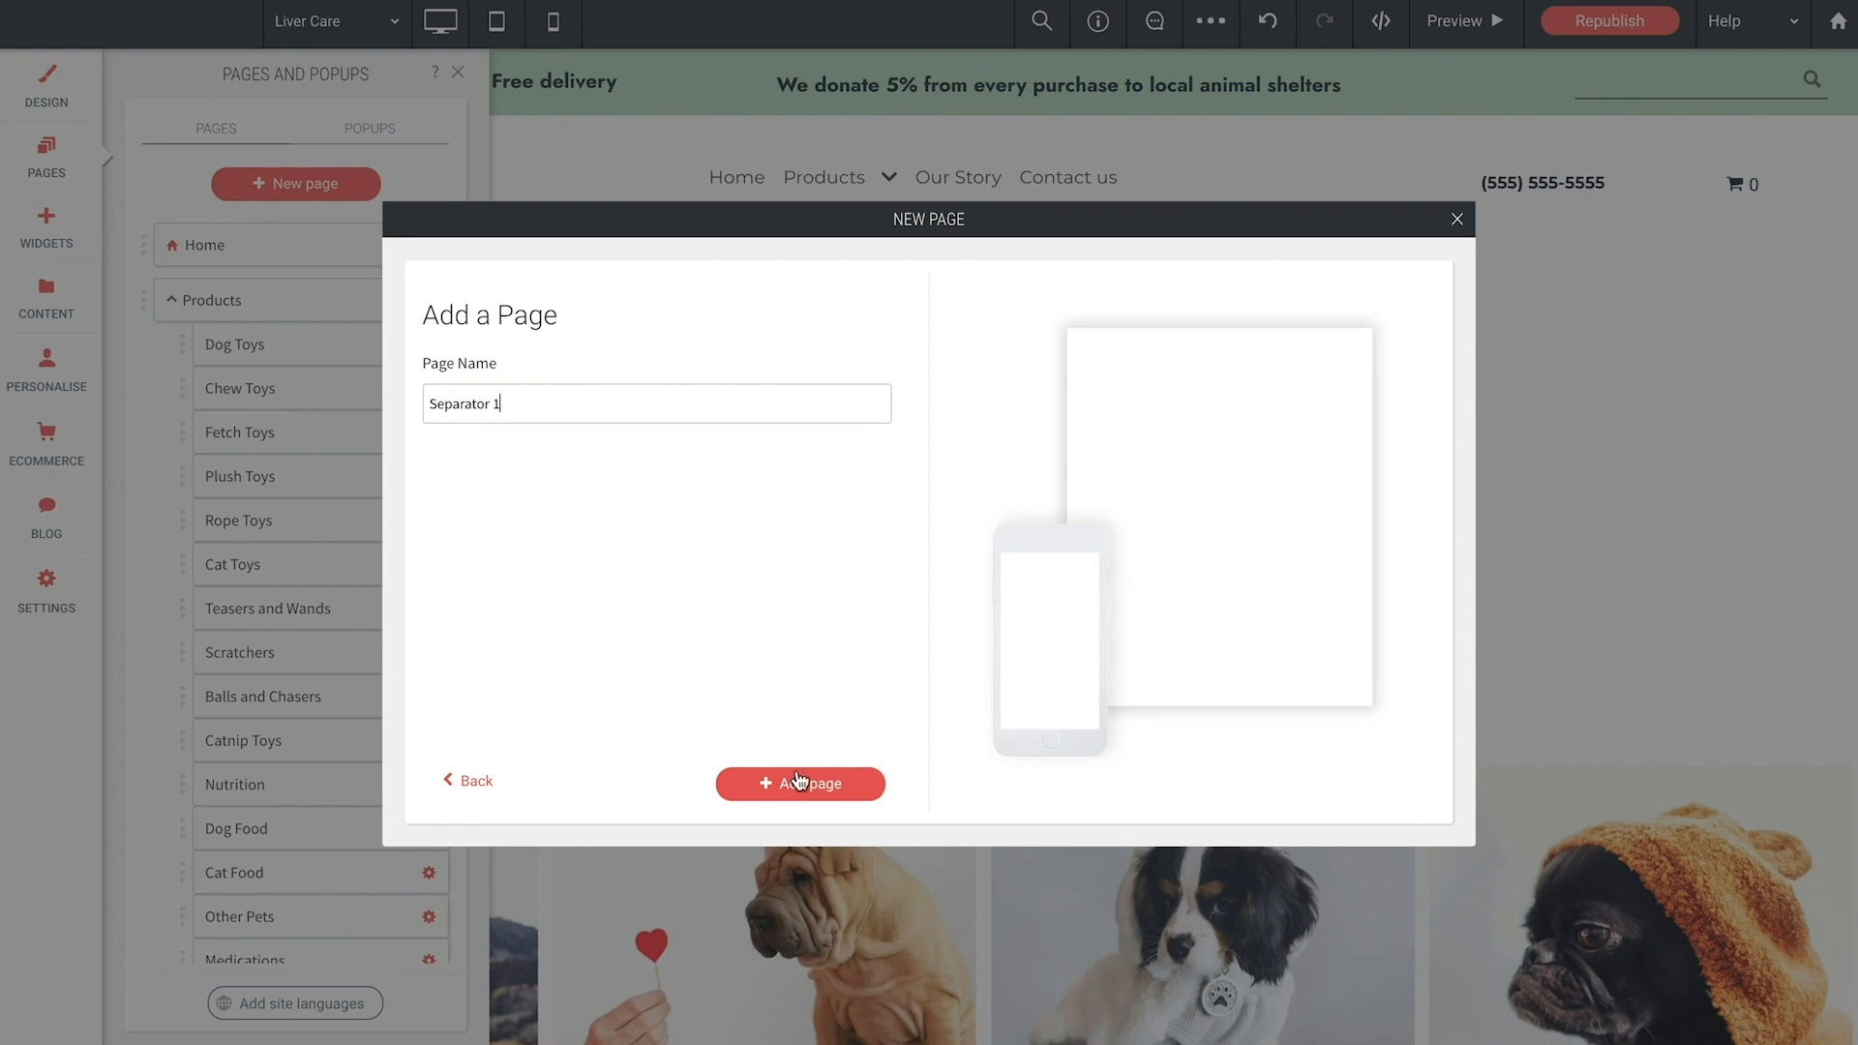
left_click(798, 780)
Step: Add another new page named Separator 2
left_click(290, 183)
left_click(467, 368)
left_click_drag(499, 403, 429, 405)
type("Separator 2")
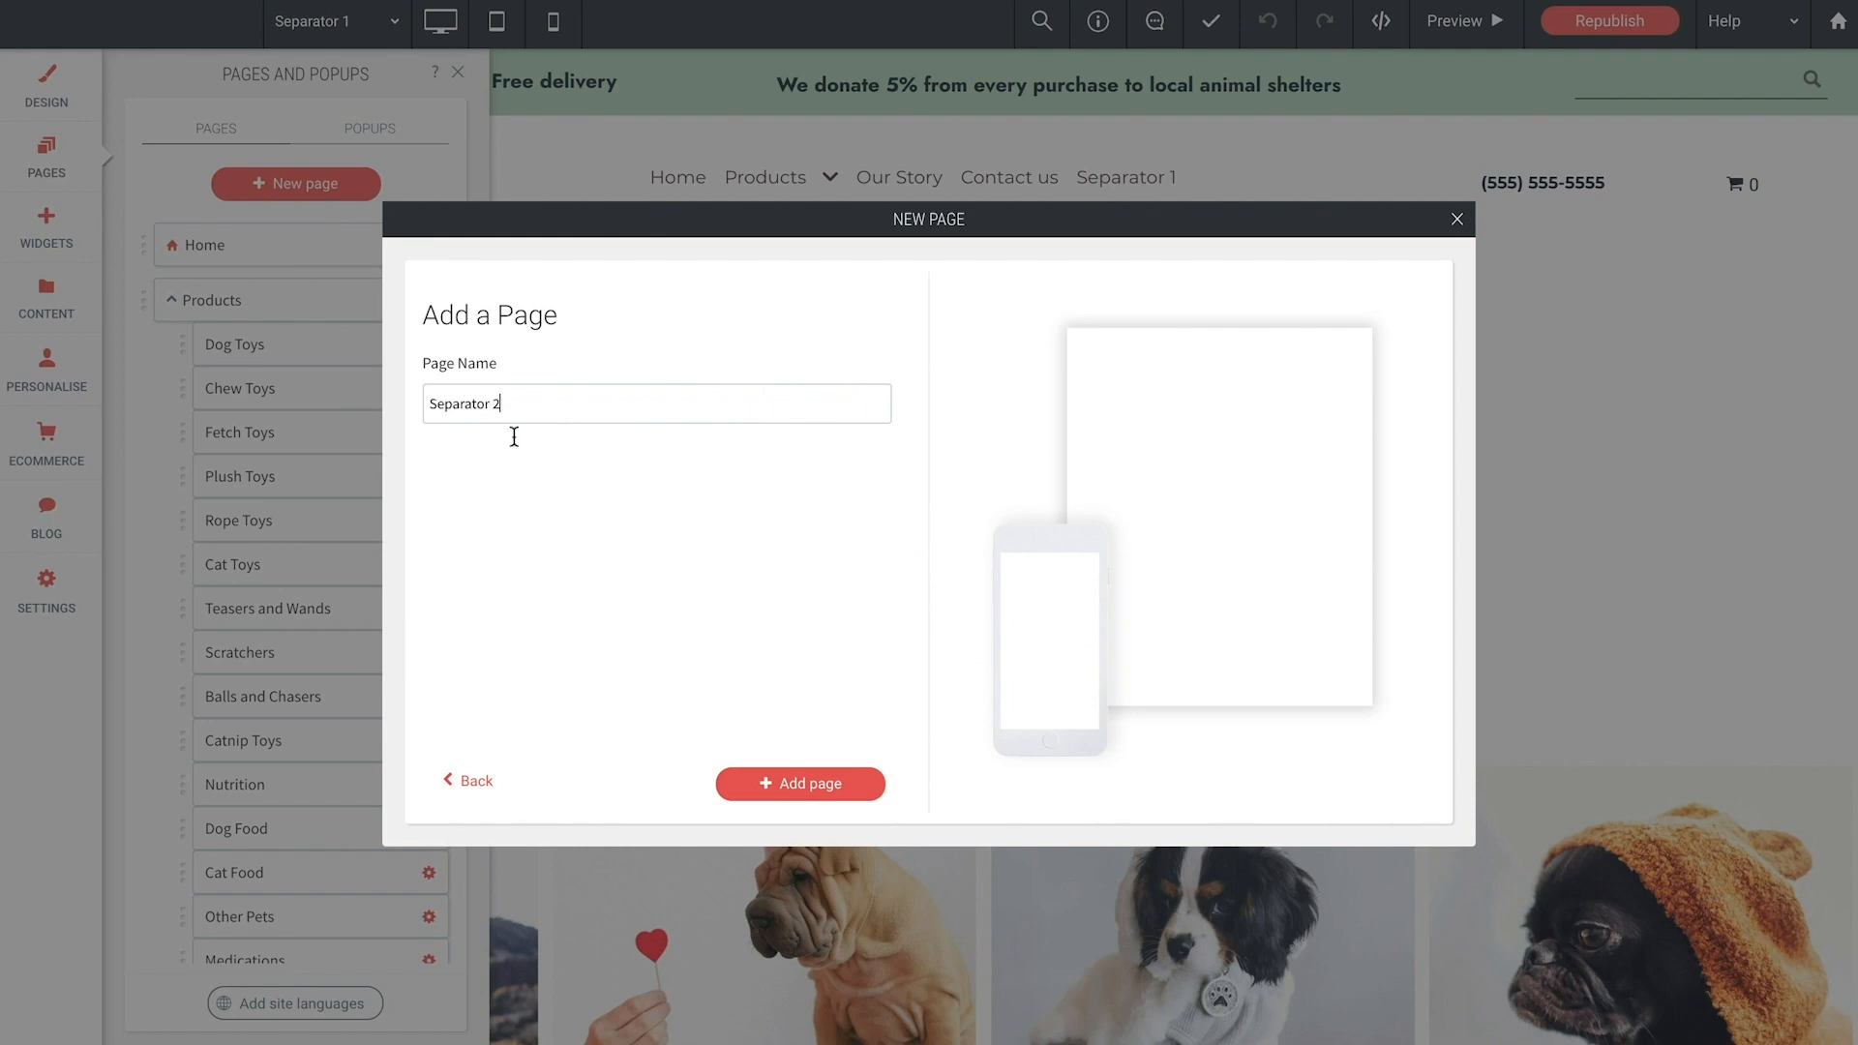
left_click(785, 777)
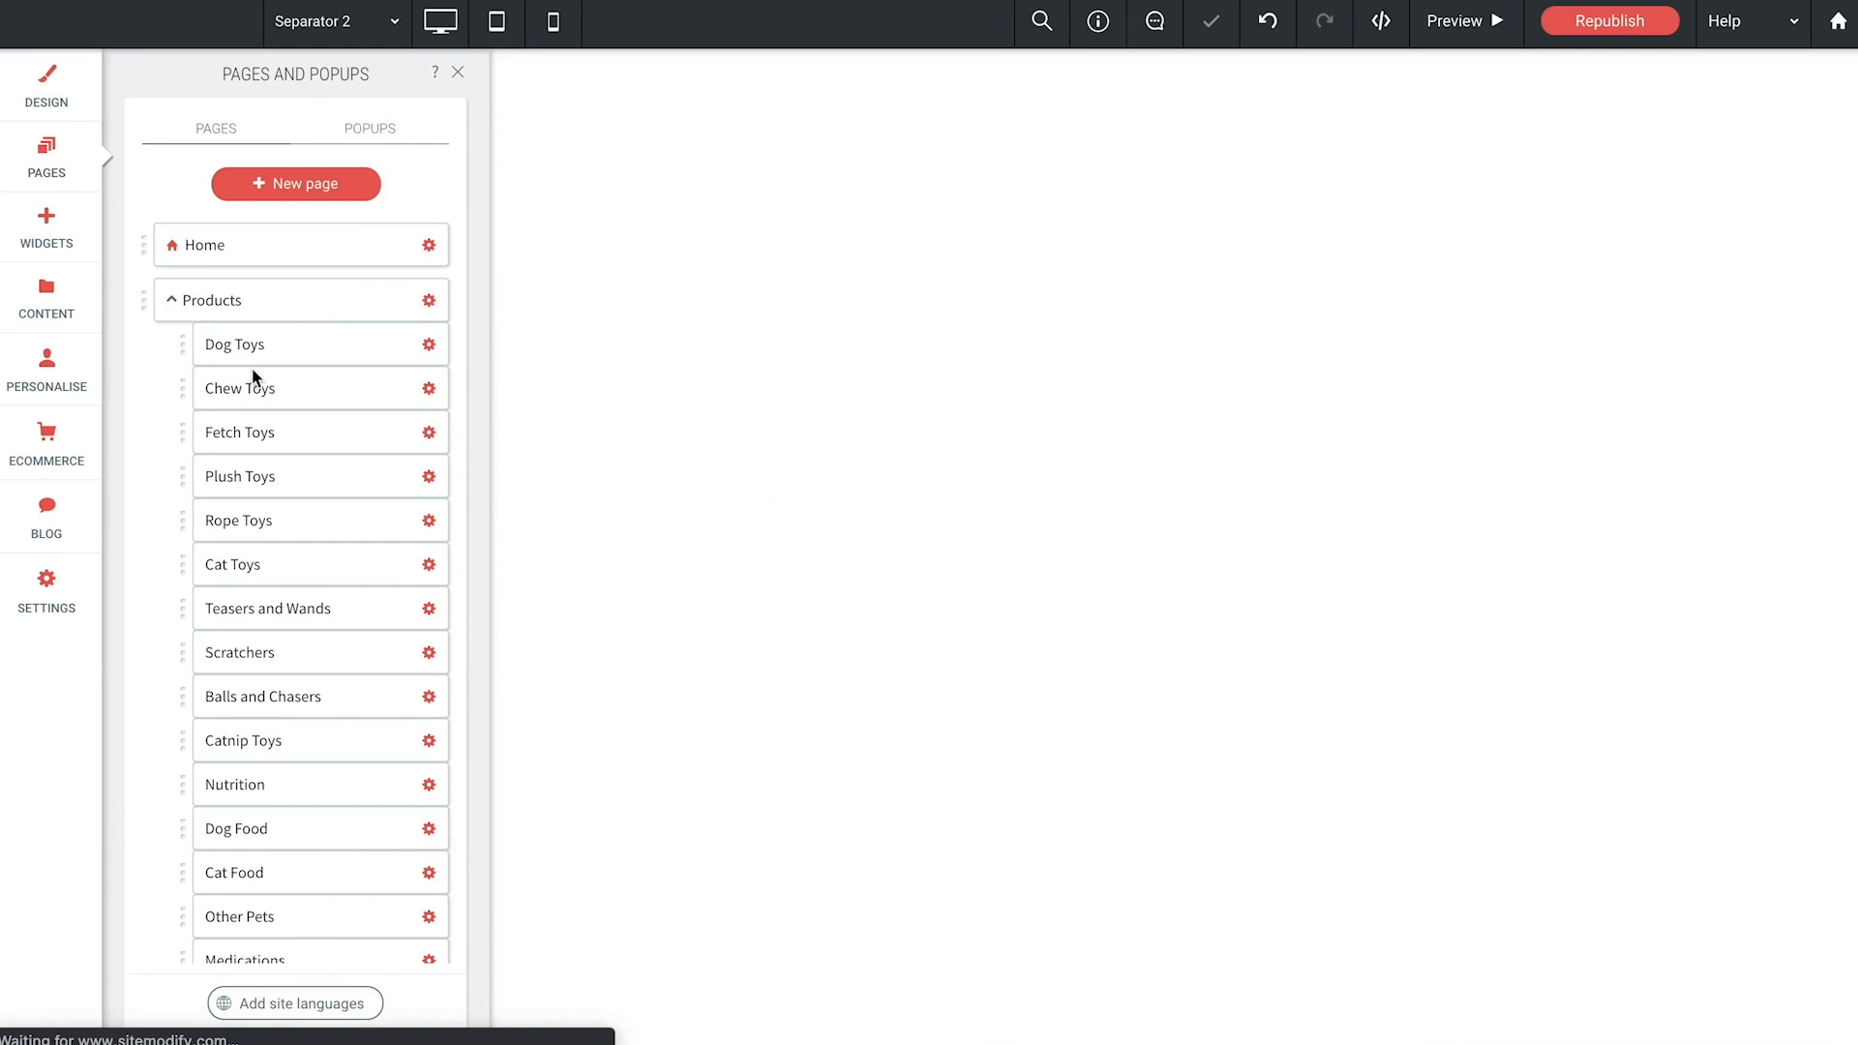
Step: Add a third divider page named Separator 3
left_click(290, 183)
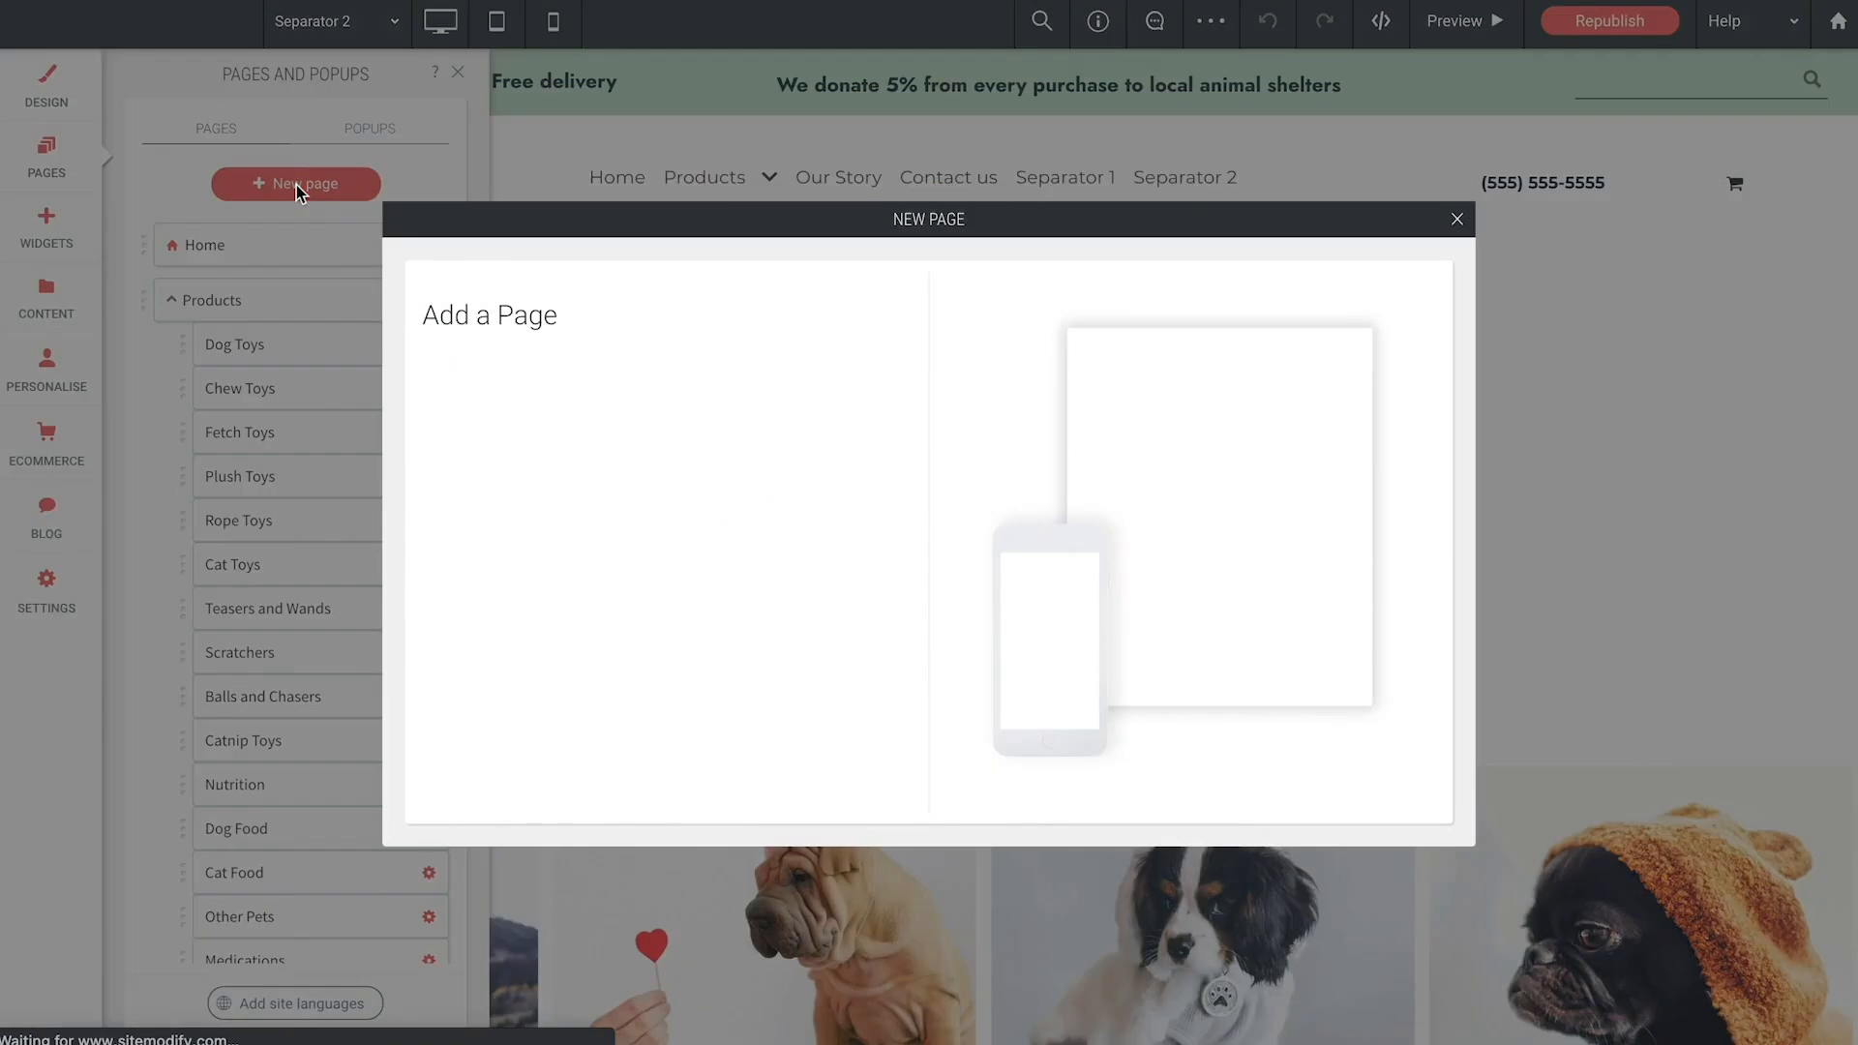
left_click(455, 423)
left_click_drag(499, 404, 428, 404)
type("Separator 3")
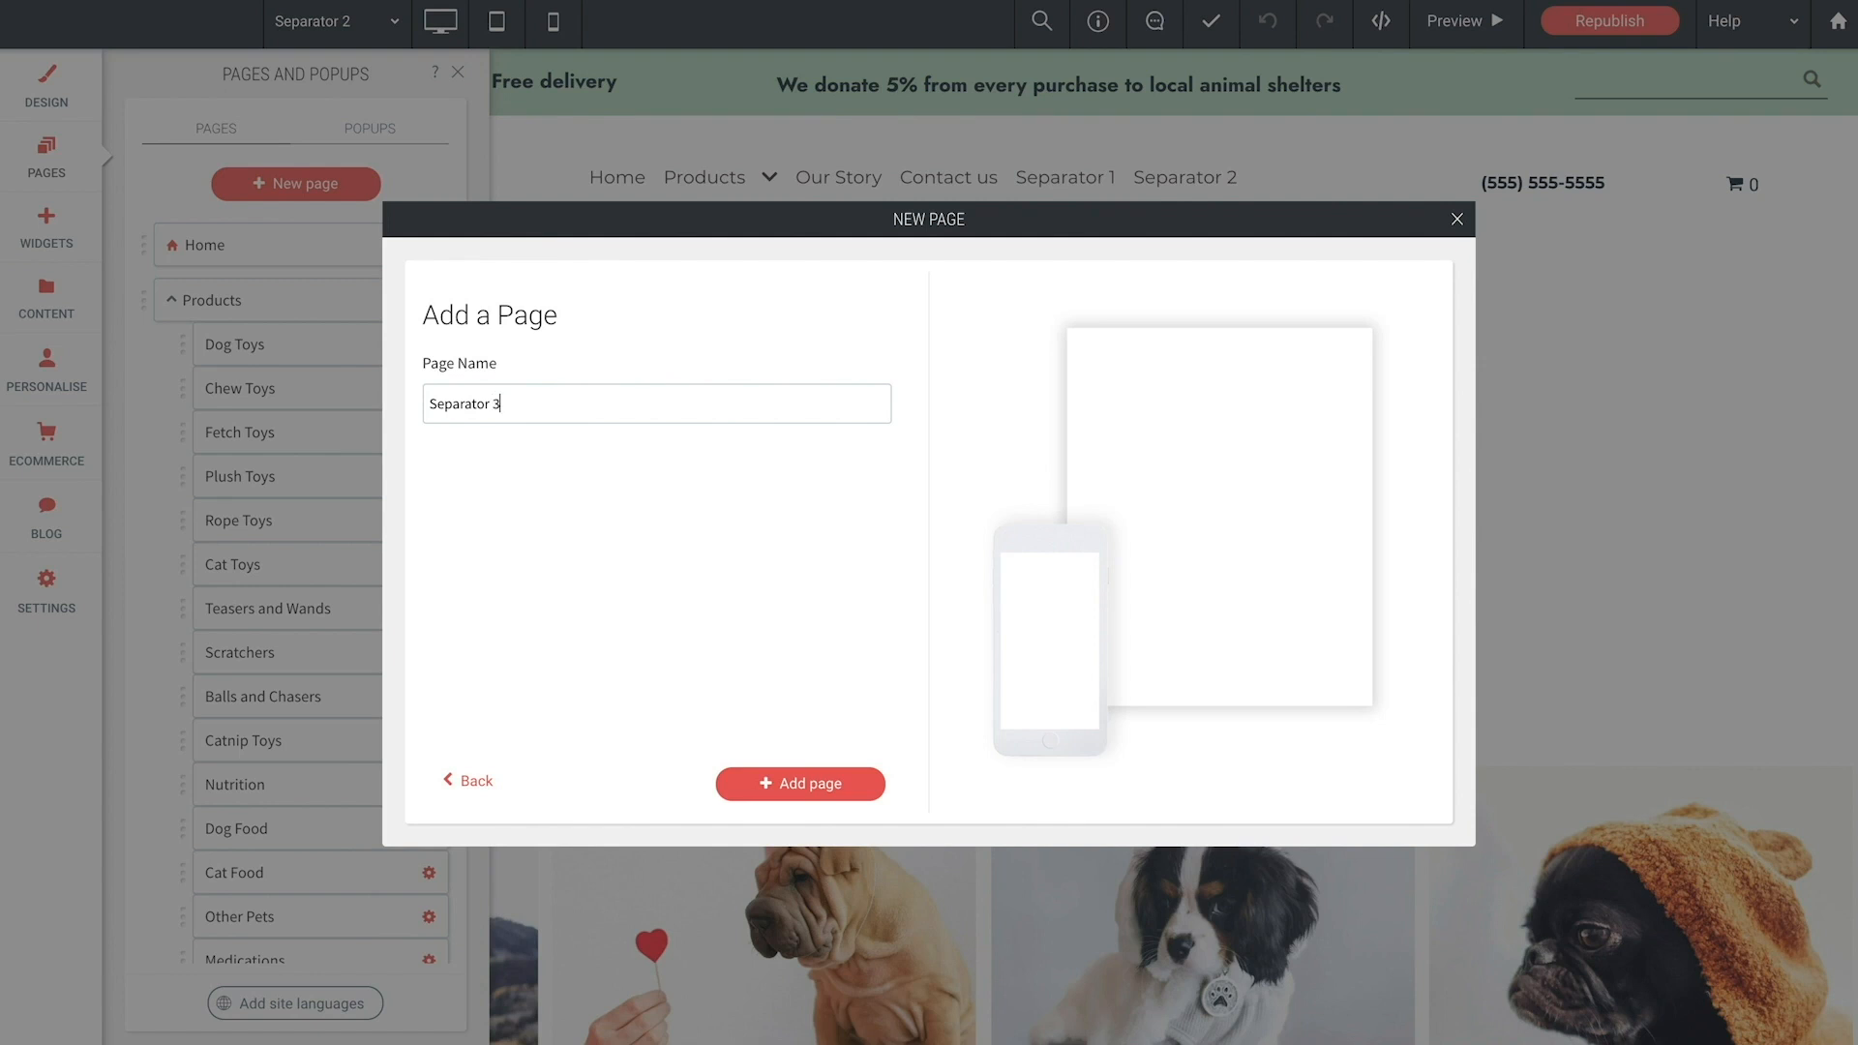
left_click(805, 784)
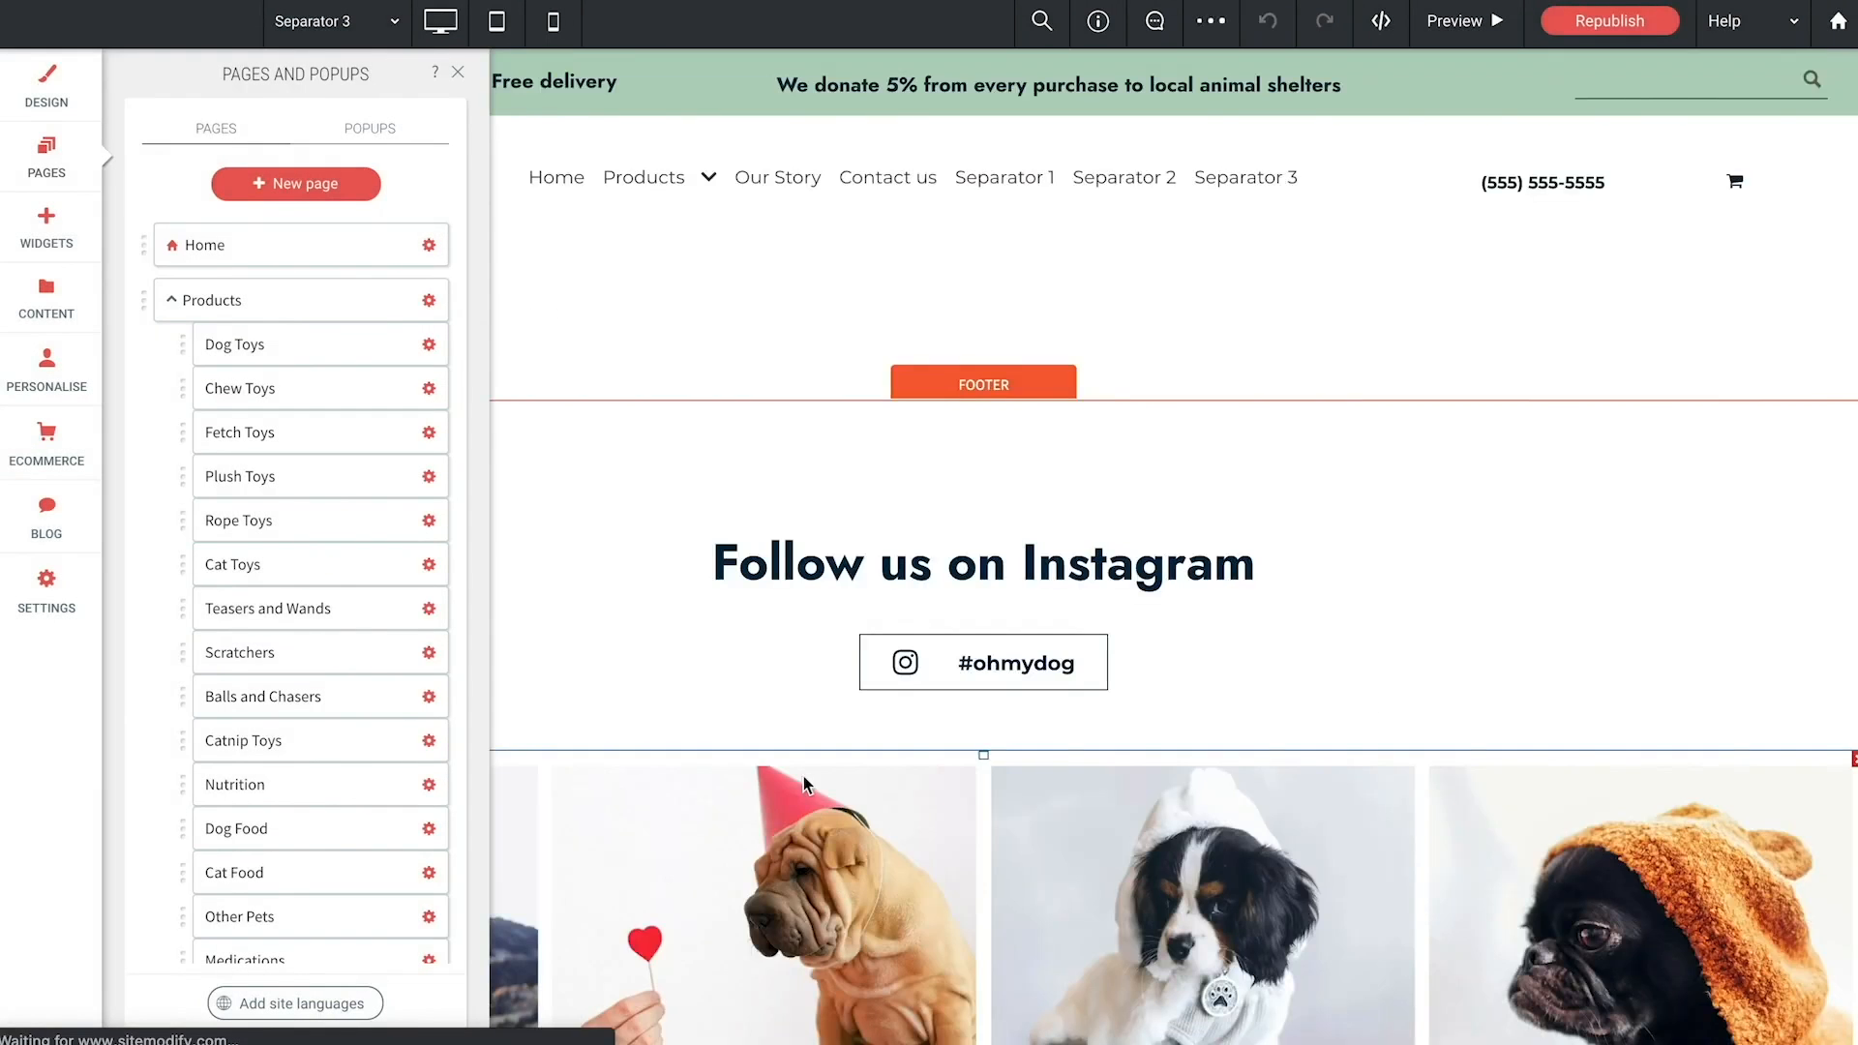
Step: Nest the Separator 1 page under Products, between Rope Toys and Cat Toys
scroll(414, 673, "down", 5)
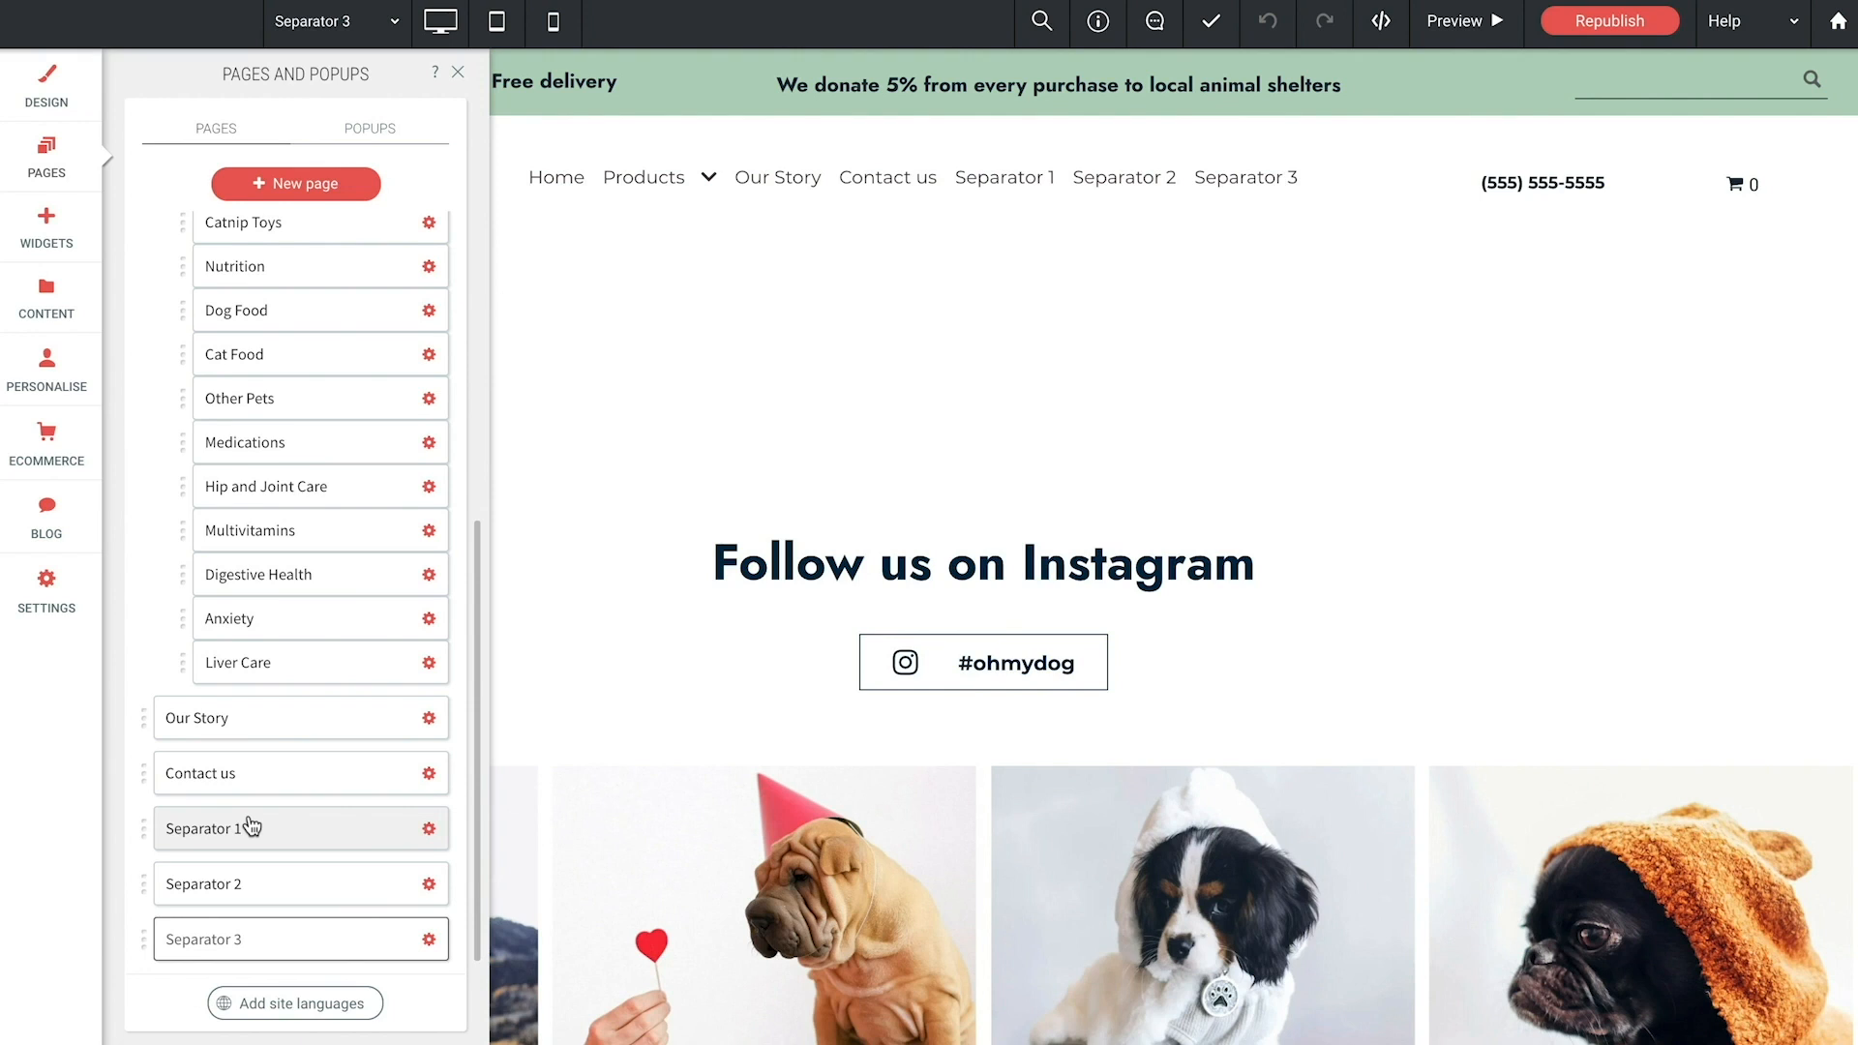
scroll(217, 825, "up", 1)
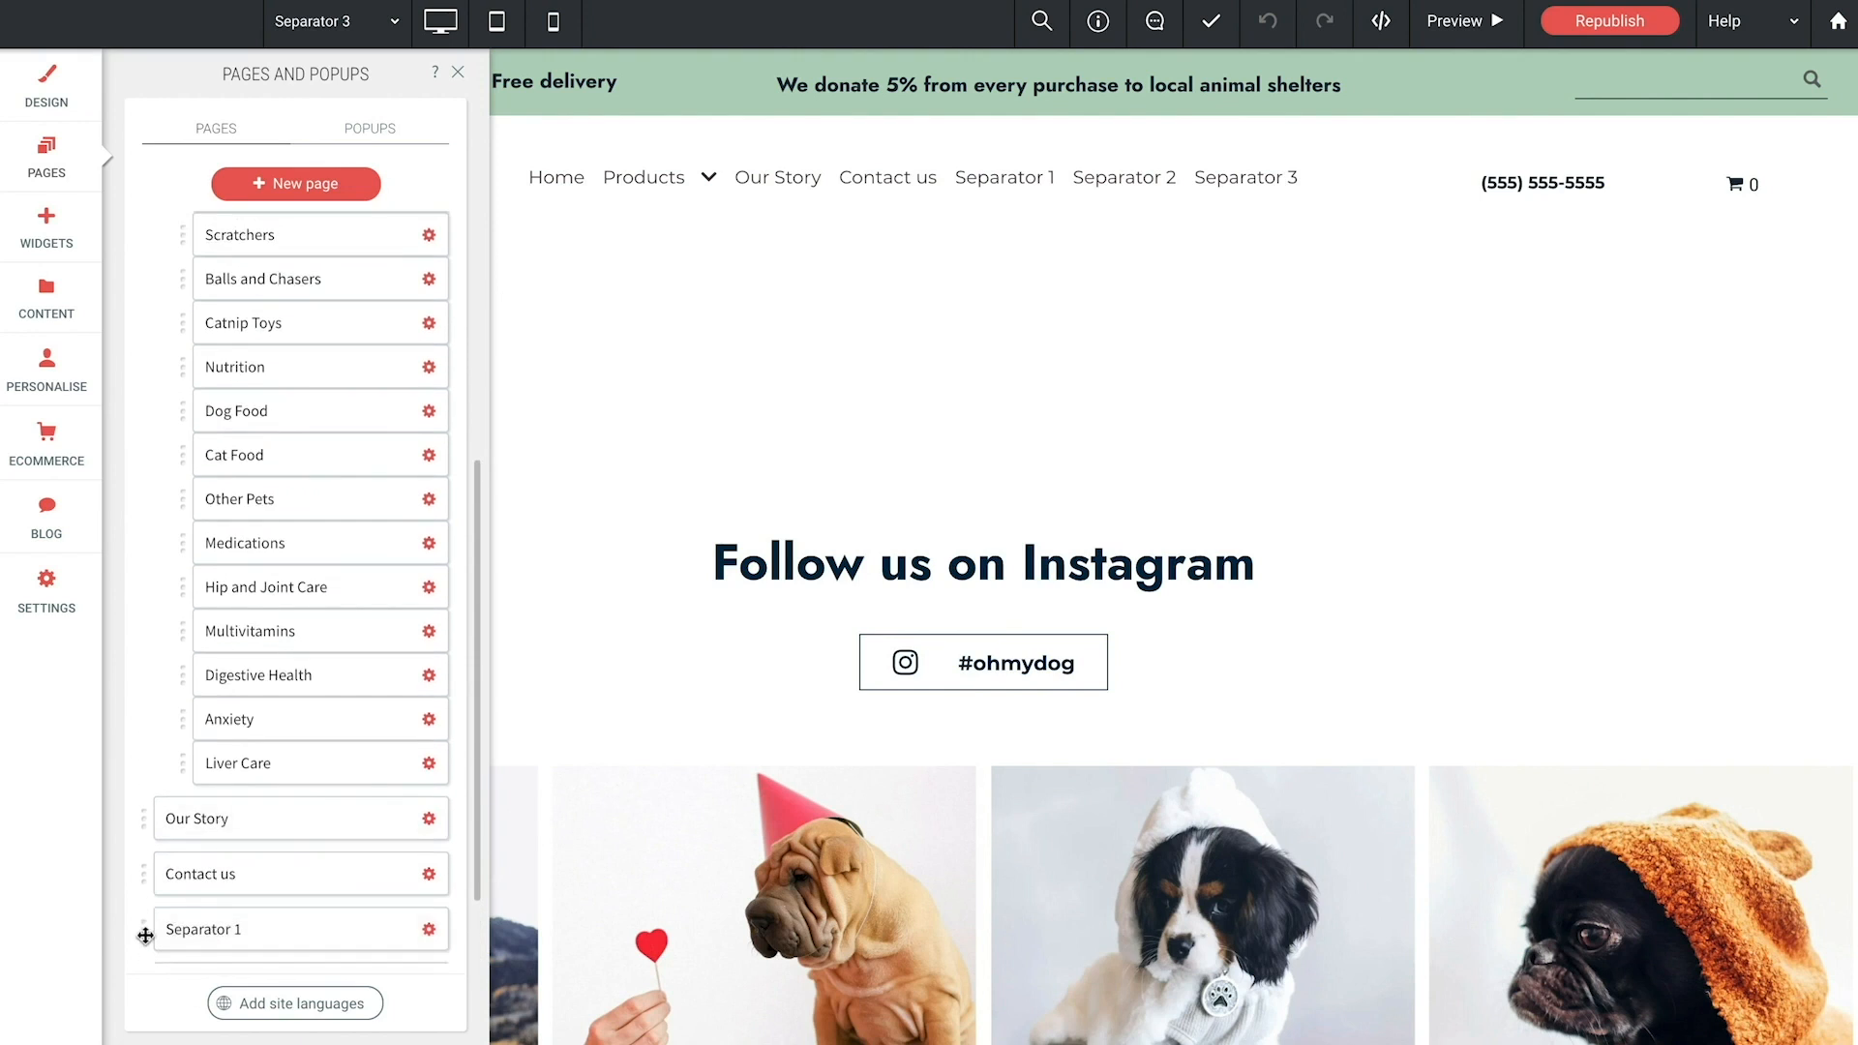
left_click_drag(145, 935, 200, 576)
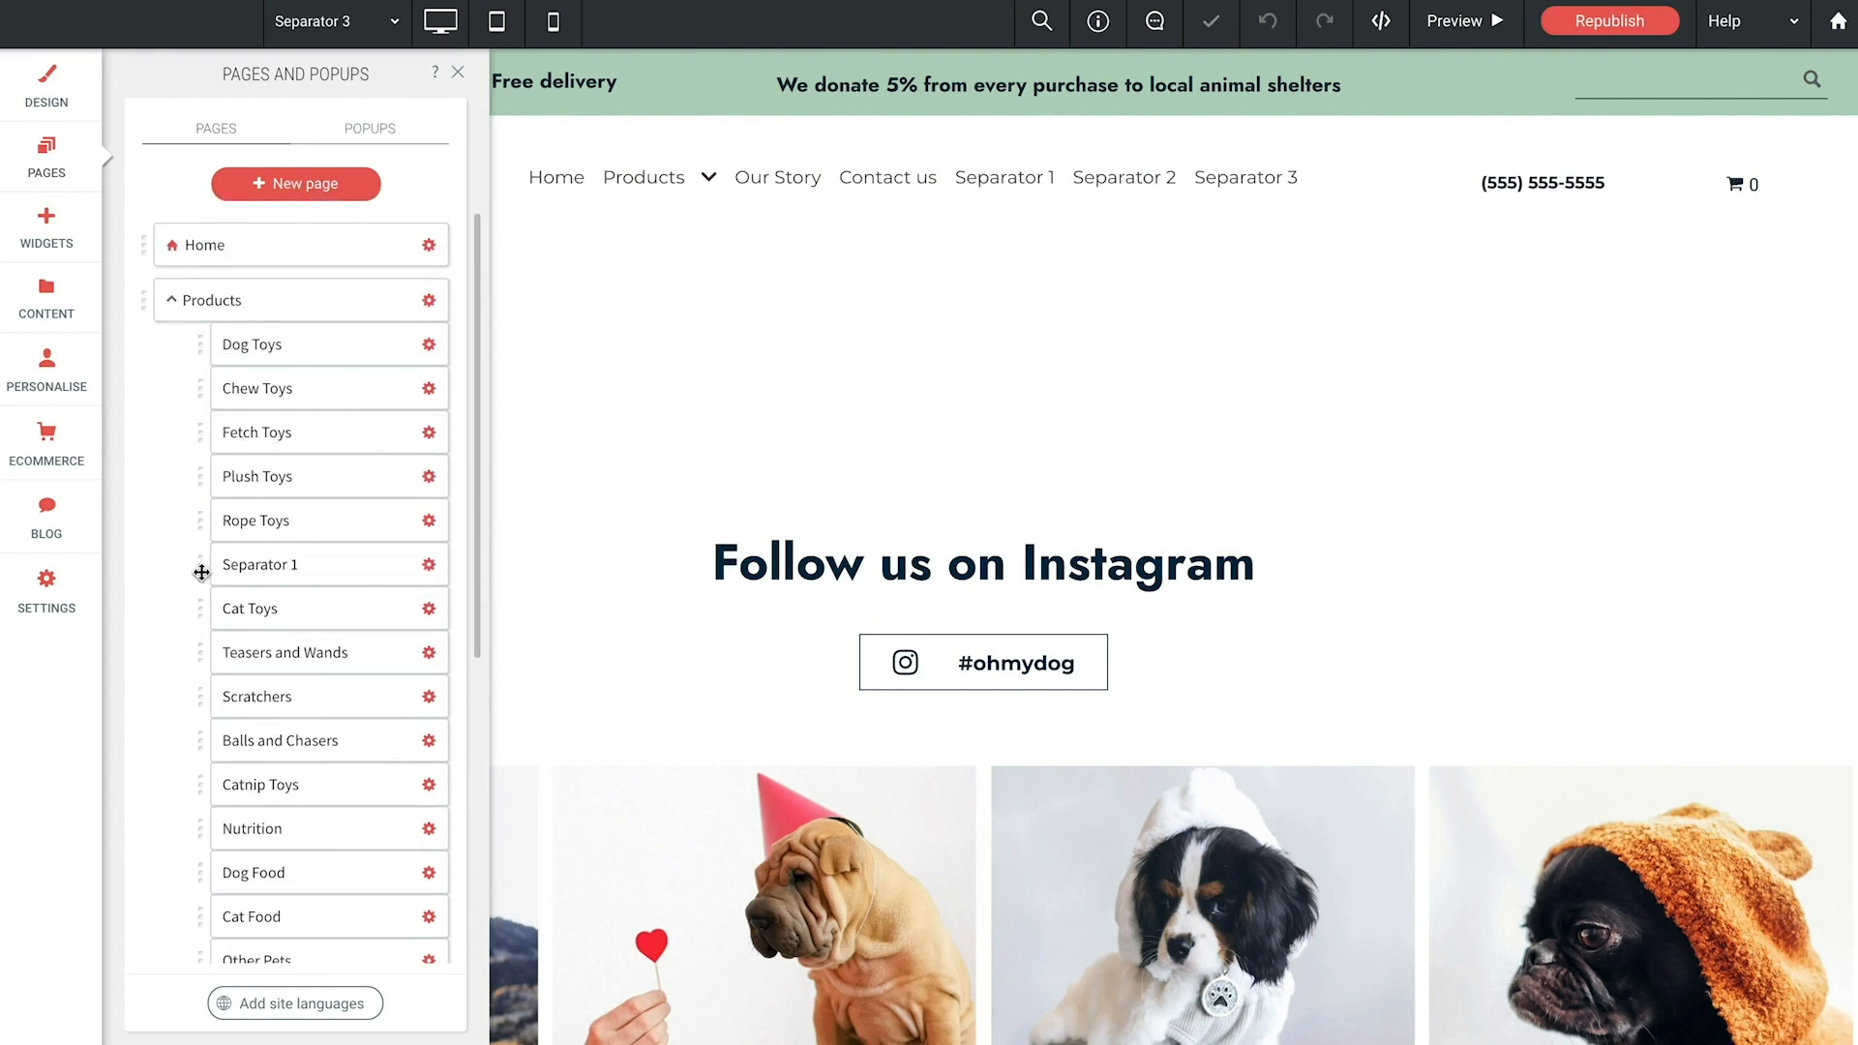
Step: Nest Separator 2 under Products between Catnip Toys and Nutrition, and Separator 3 between Other Pets and Medications
scroll(151, 592, "down", 5)
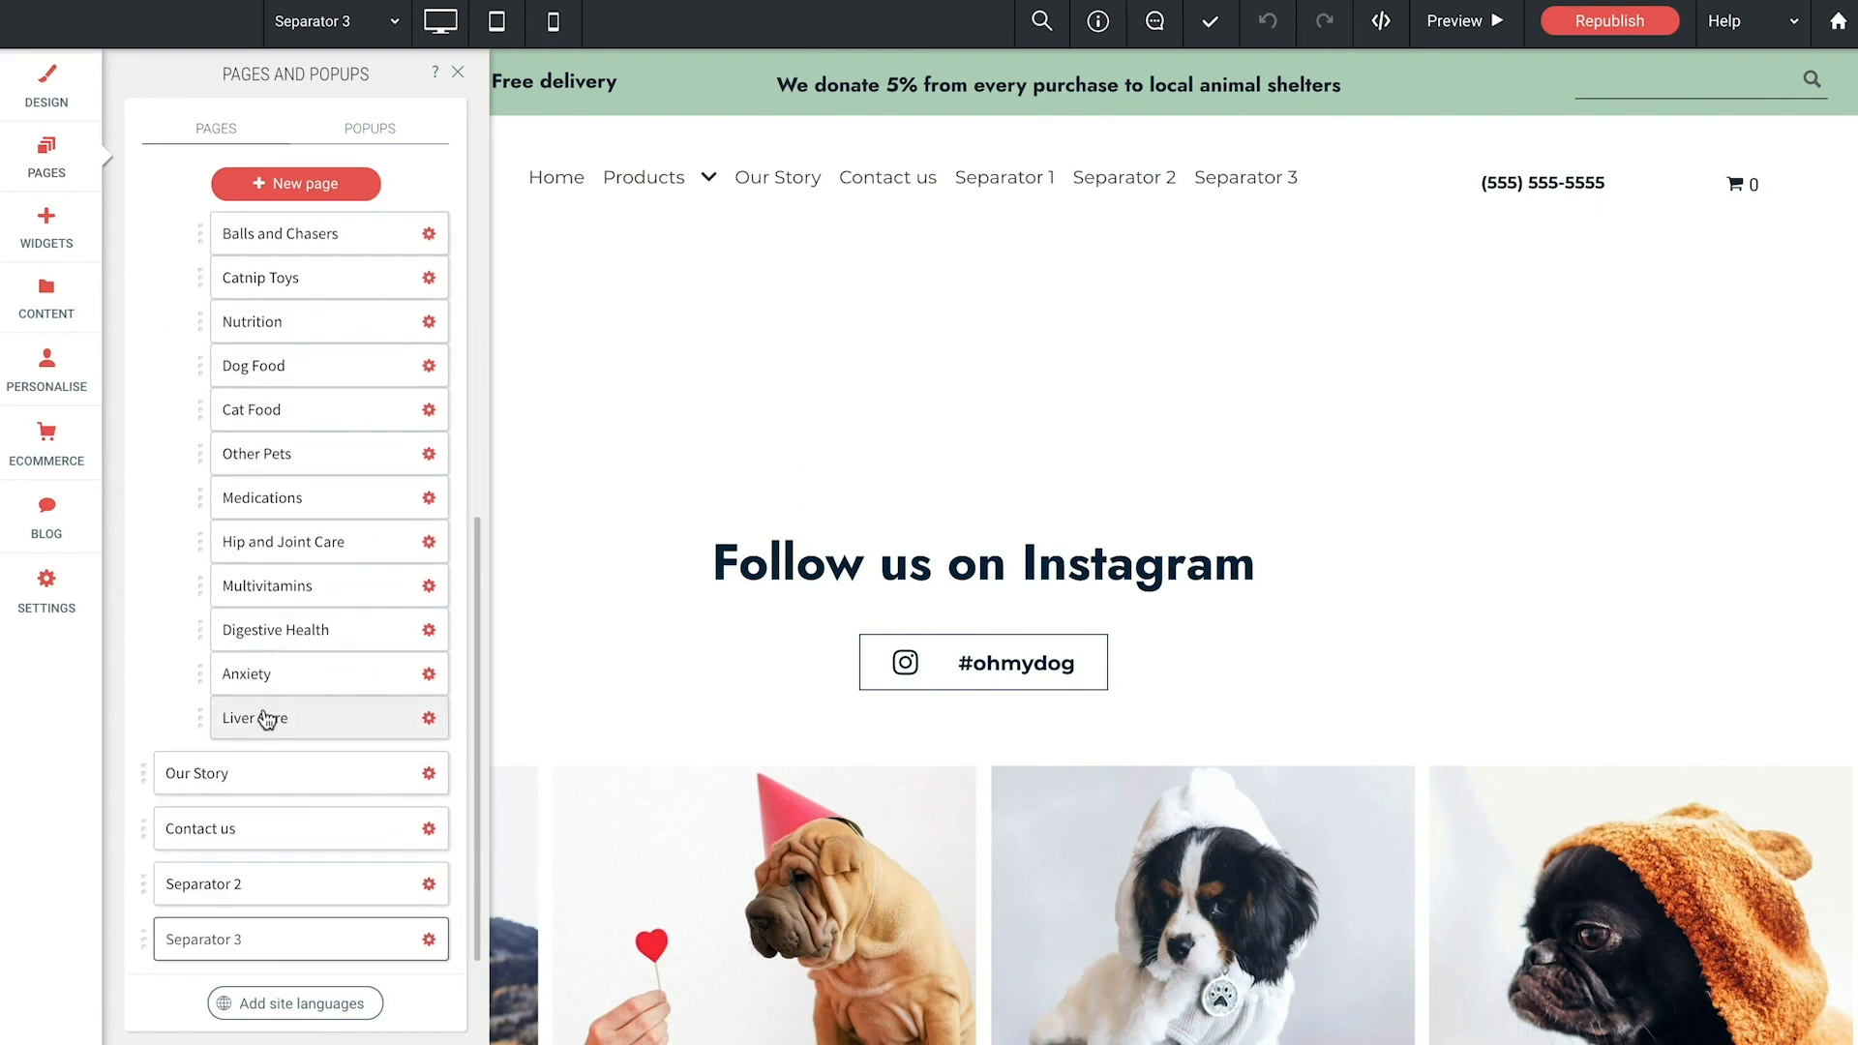
left_click_drag(145, 881, 167, 805)
scroll(142, 795, "down", 5)
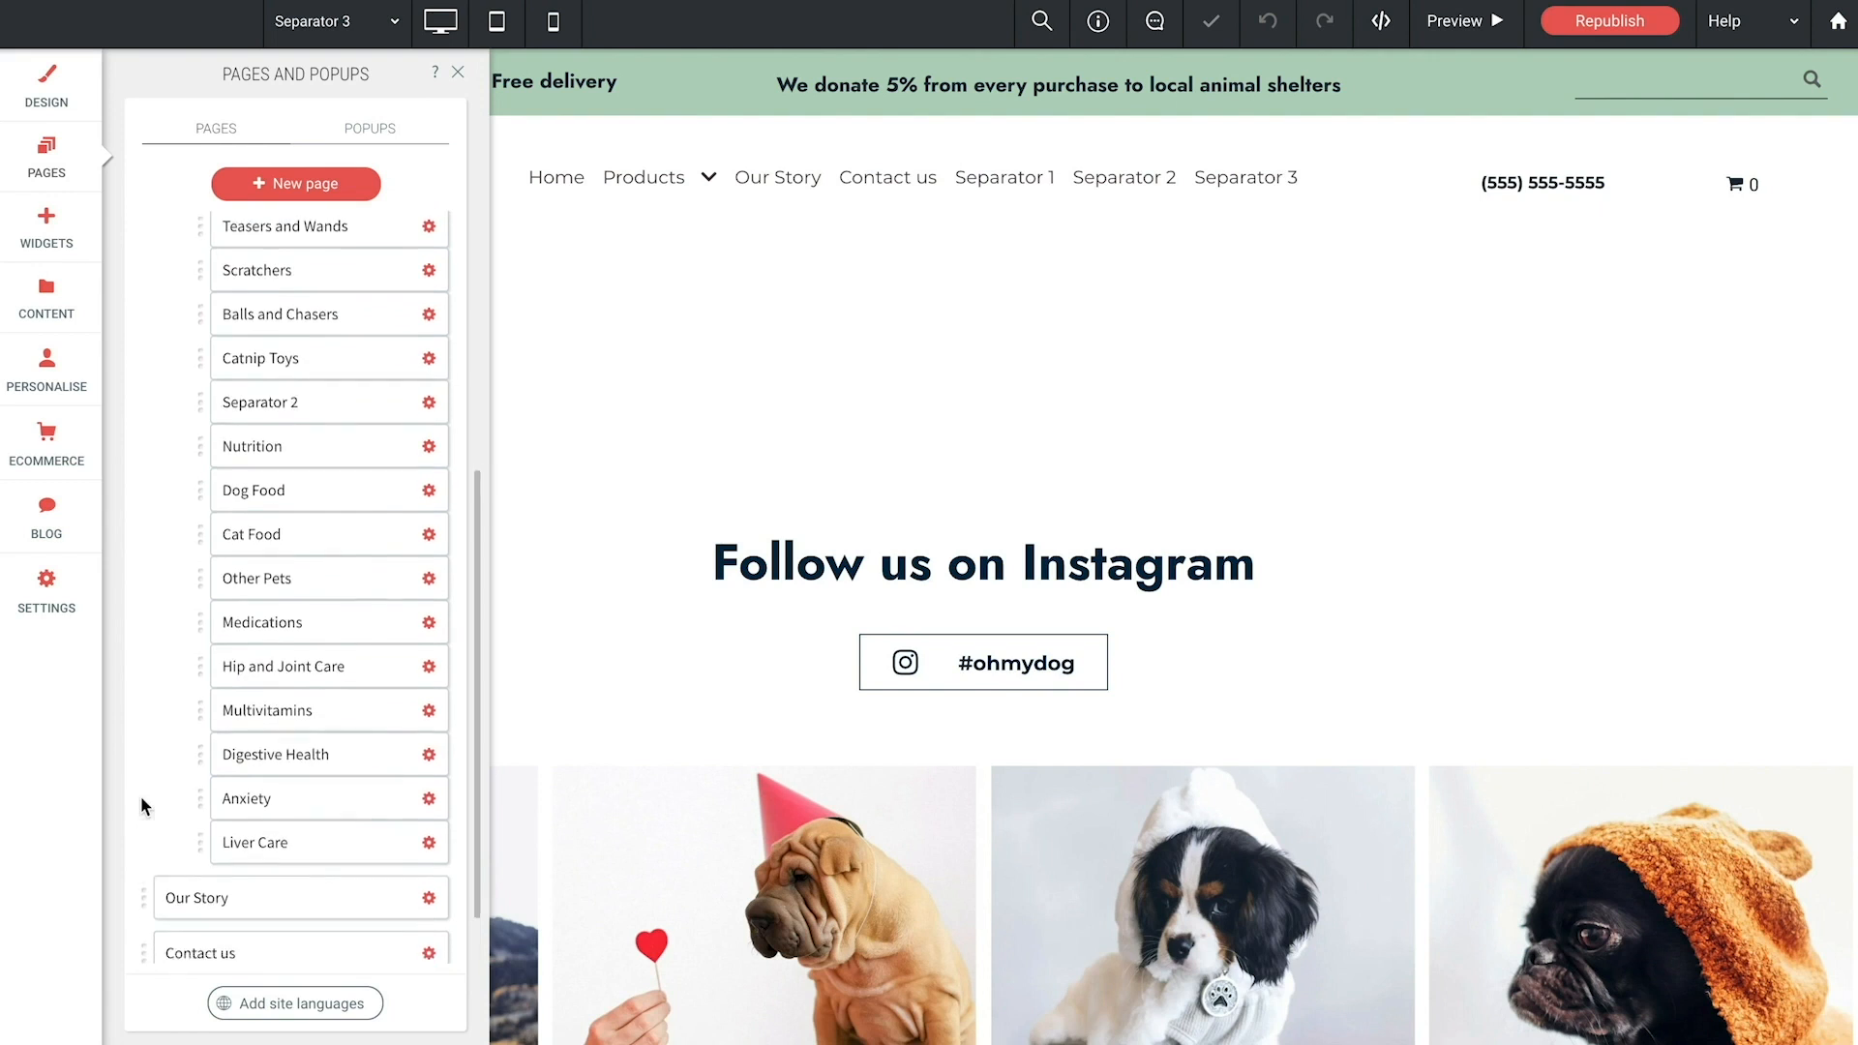
left_click_drag(145, 943, 205, 565)
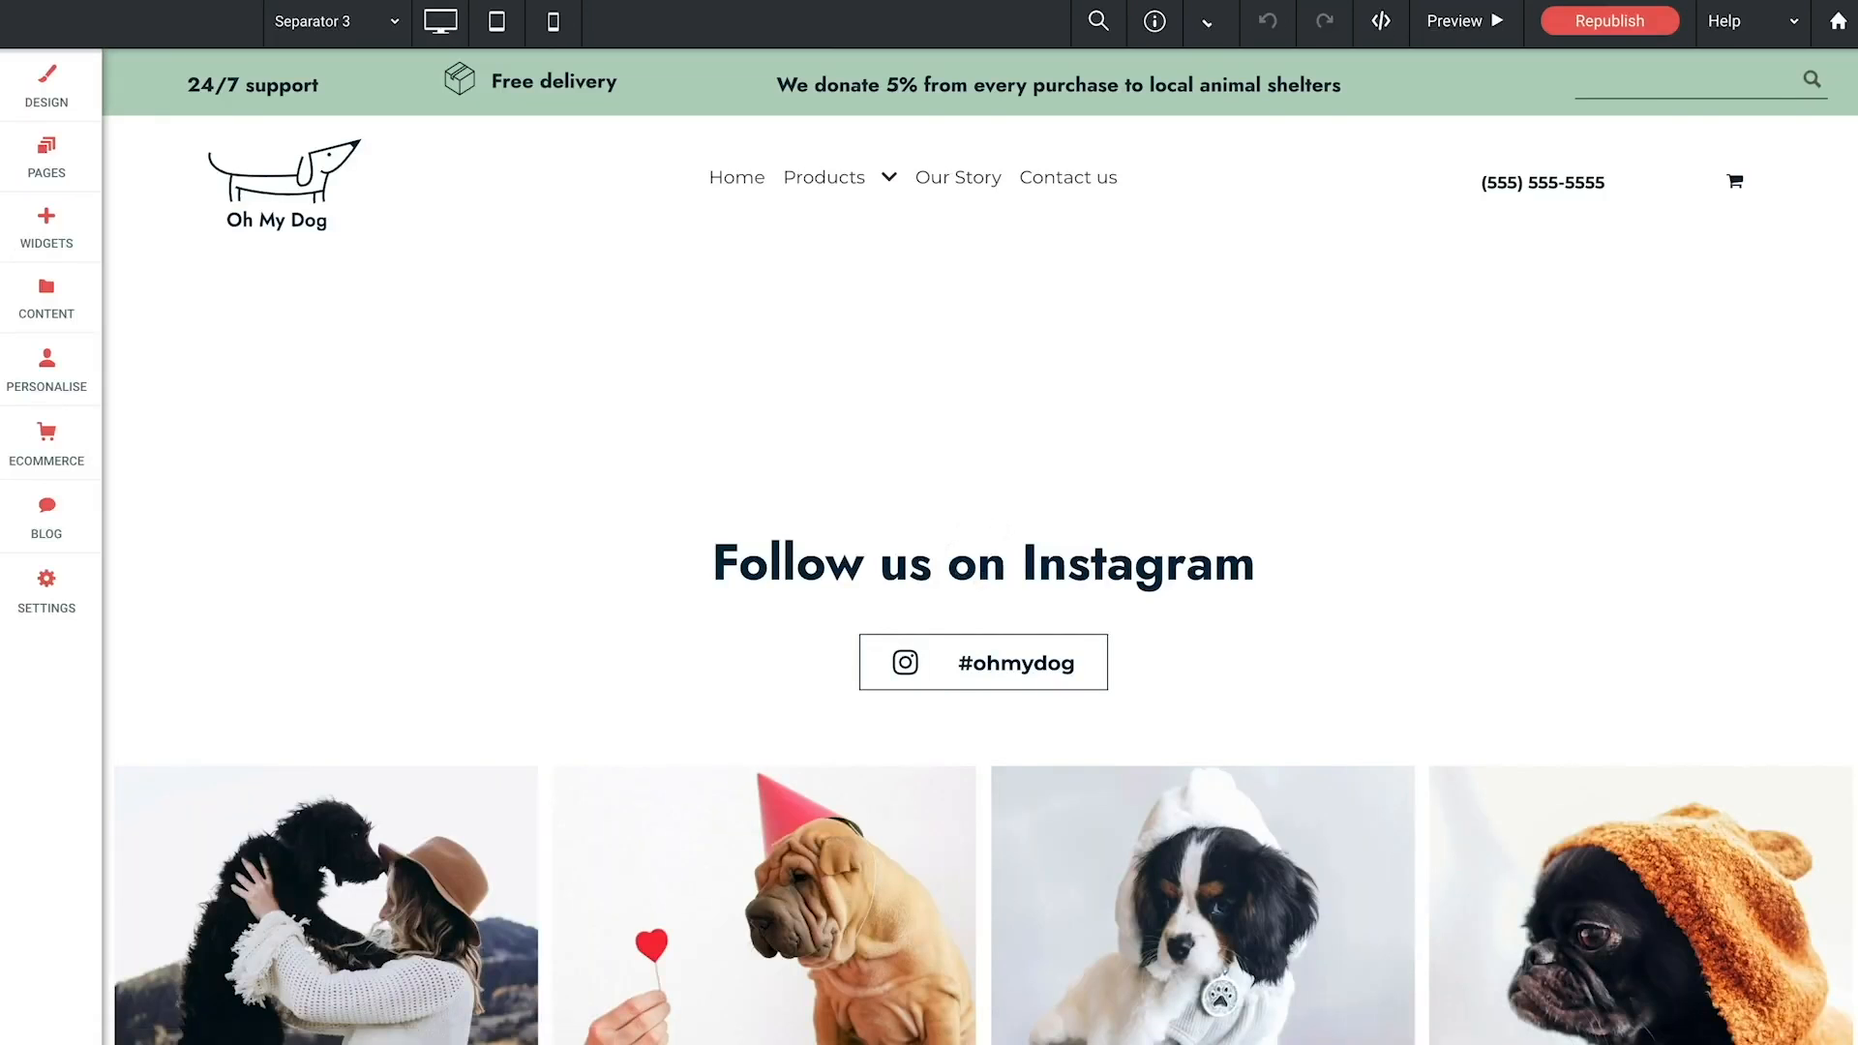
Step: Open the mega menu's content settings and add three new menu item overrides below the Heading ones
left_click(788, 182)
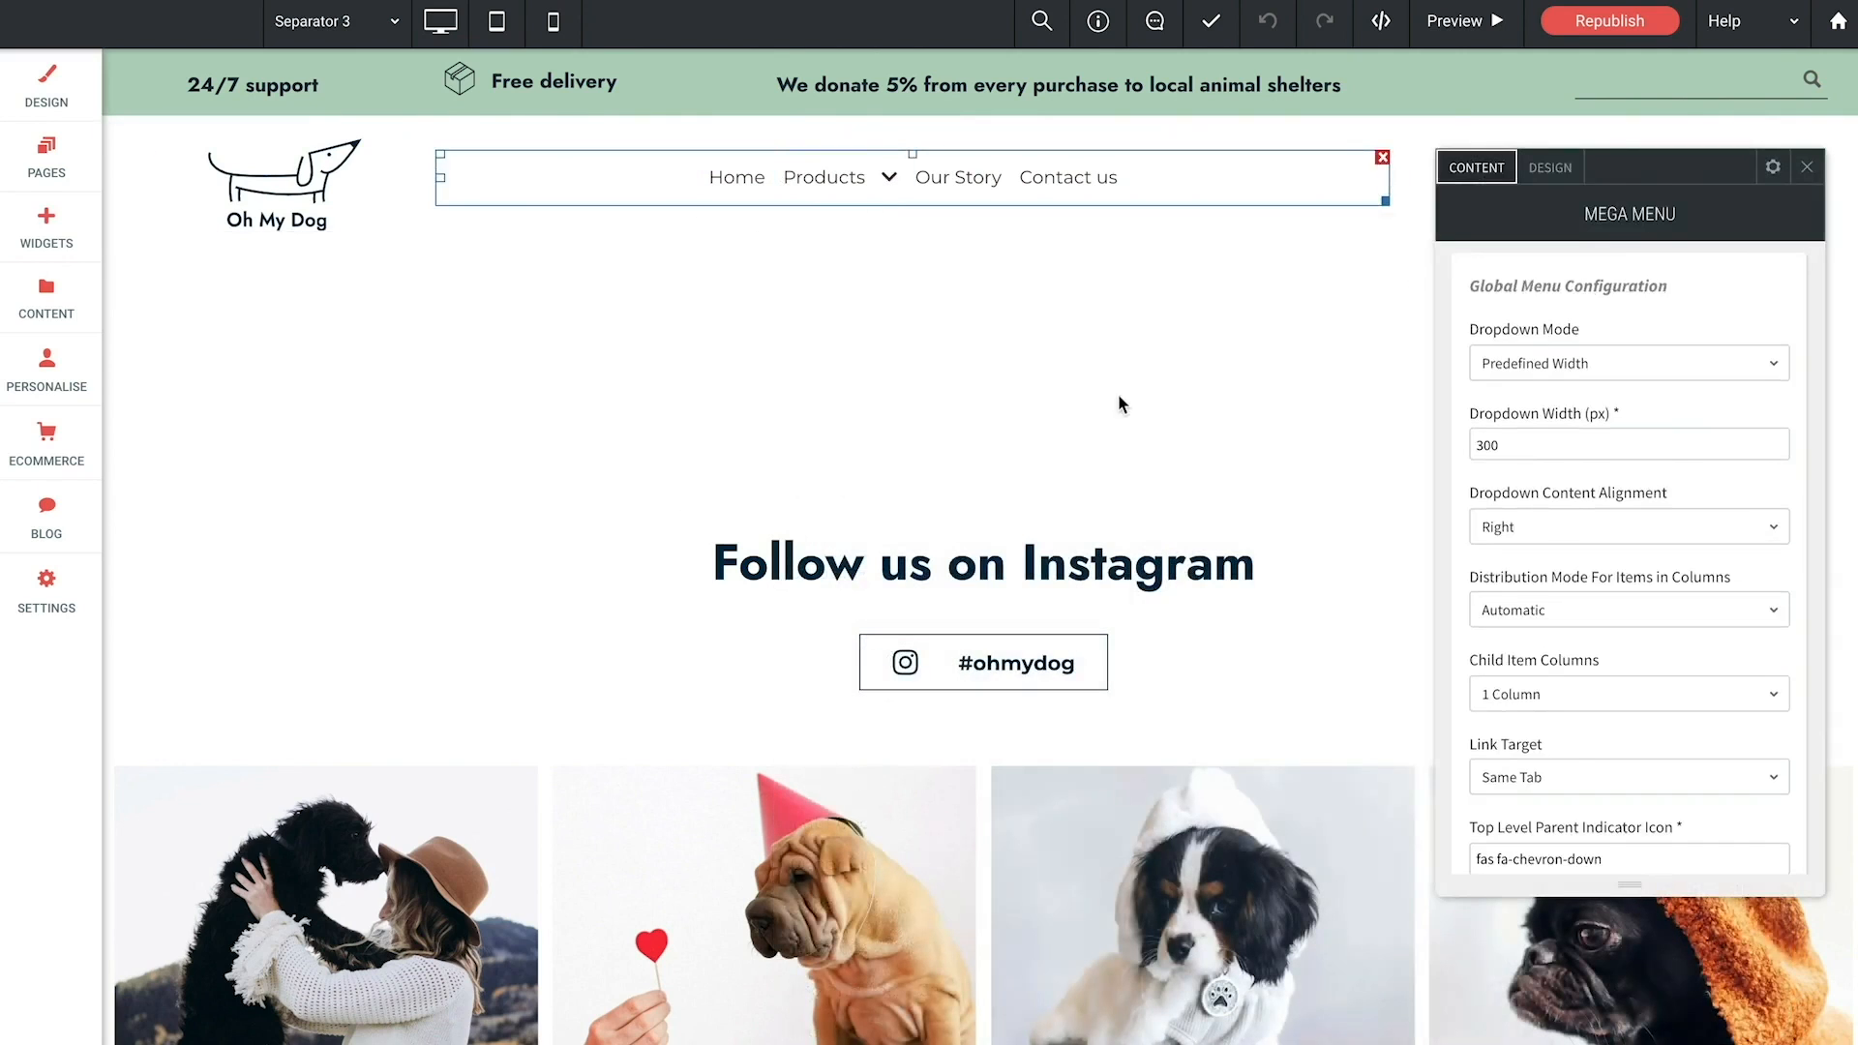
left_click_drag(1629, 150, 407, 151)
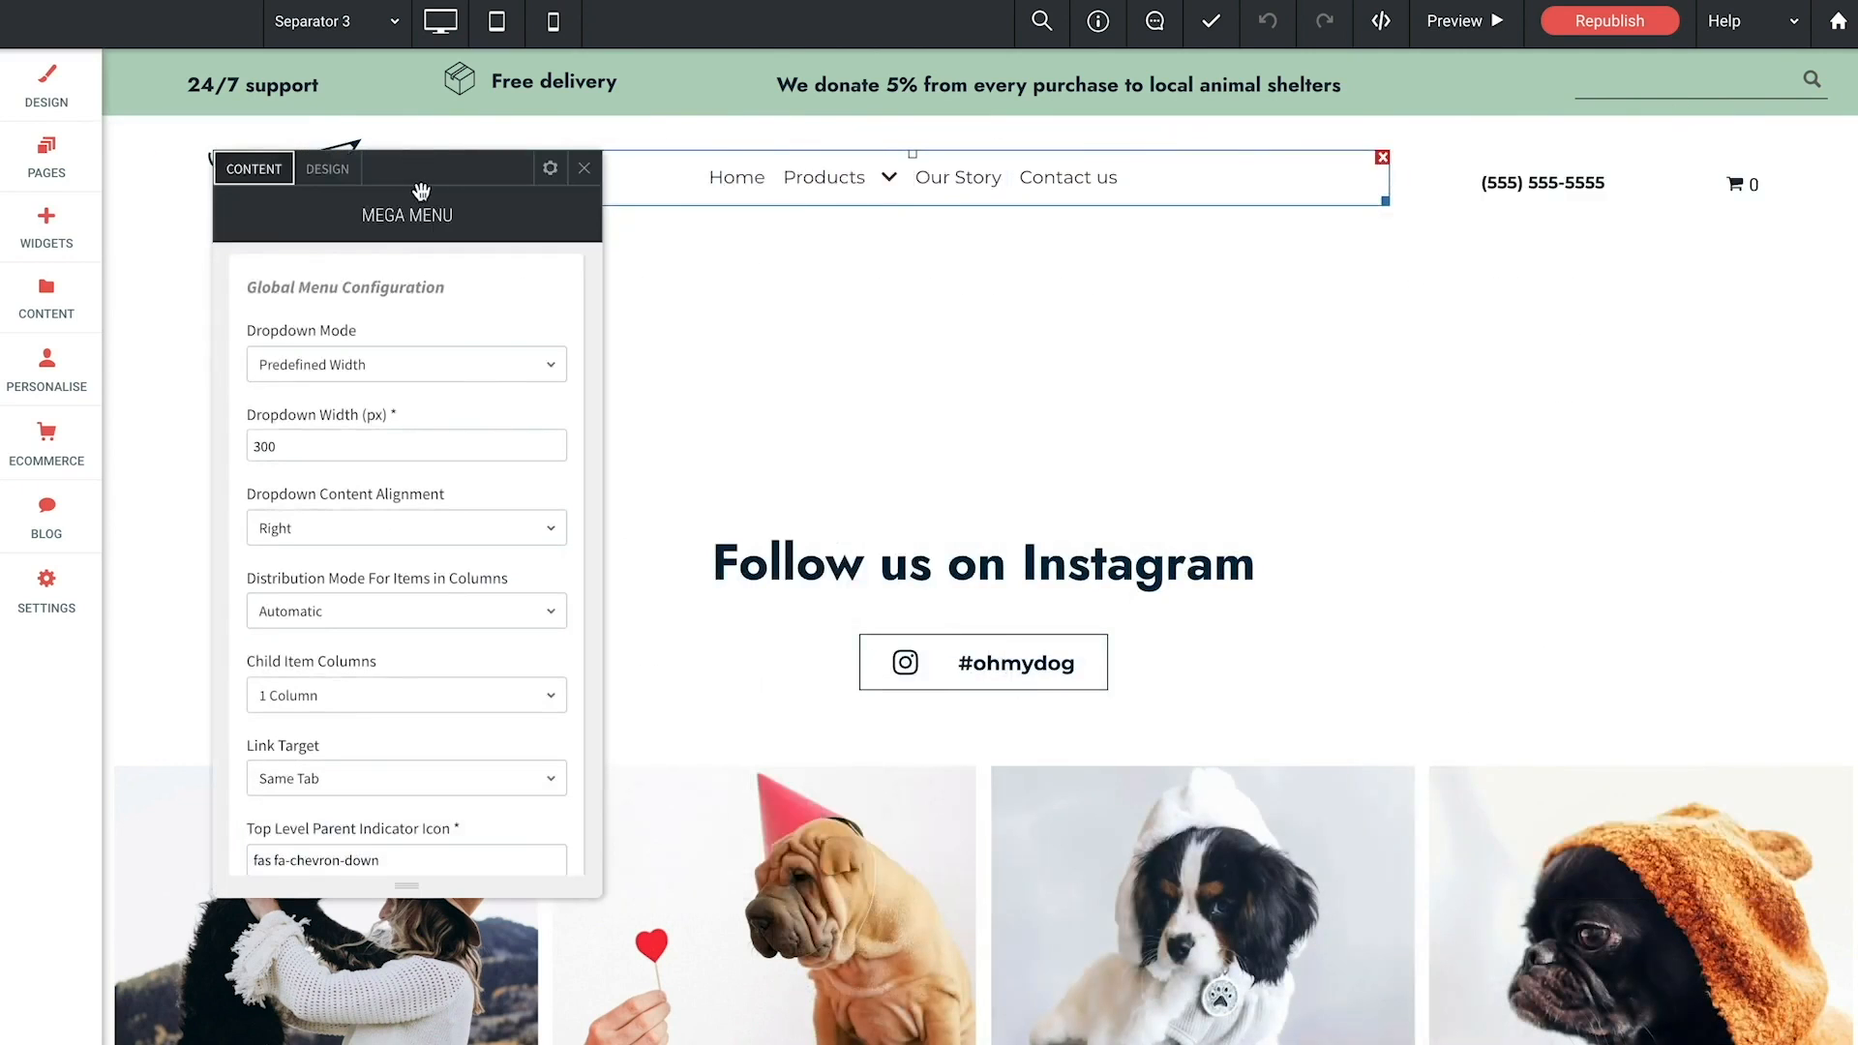
scroll(394, 623, "down", 5)
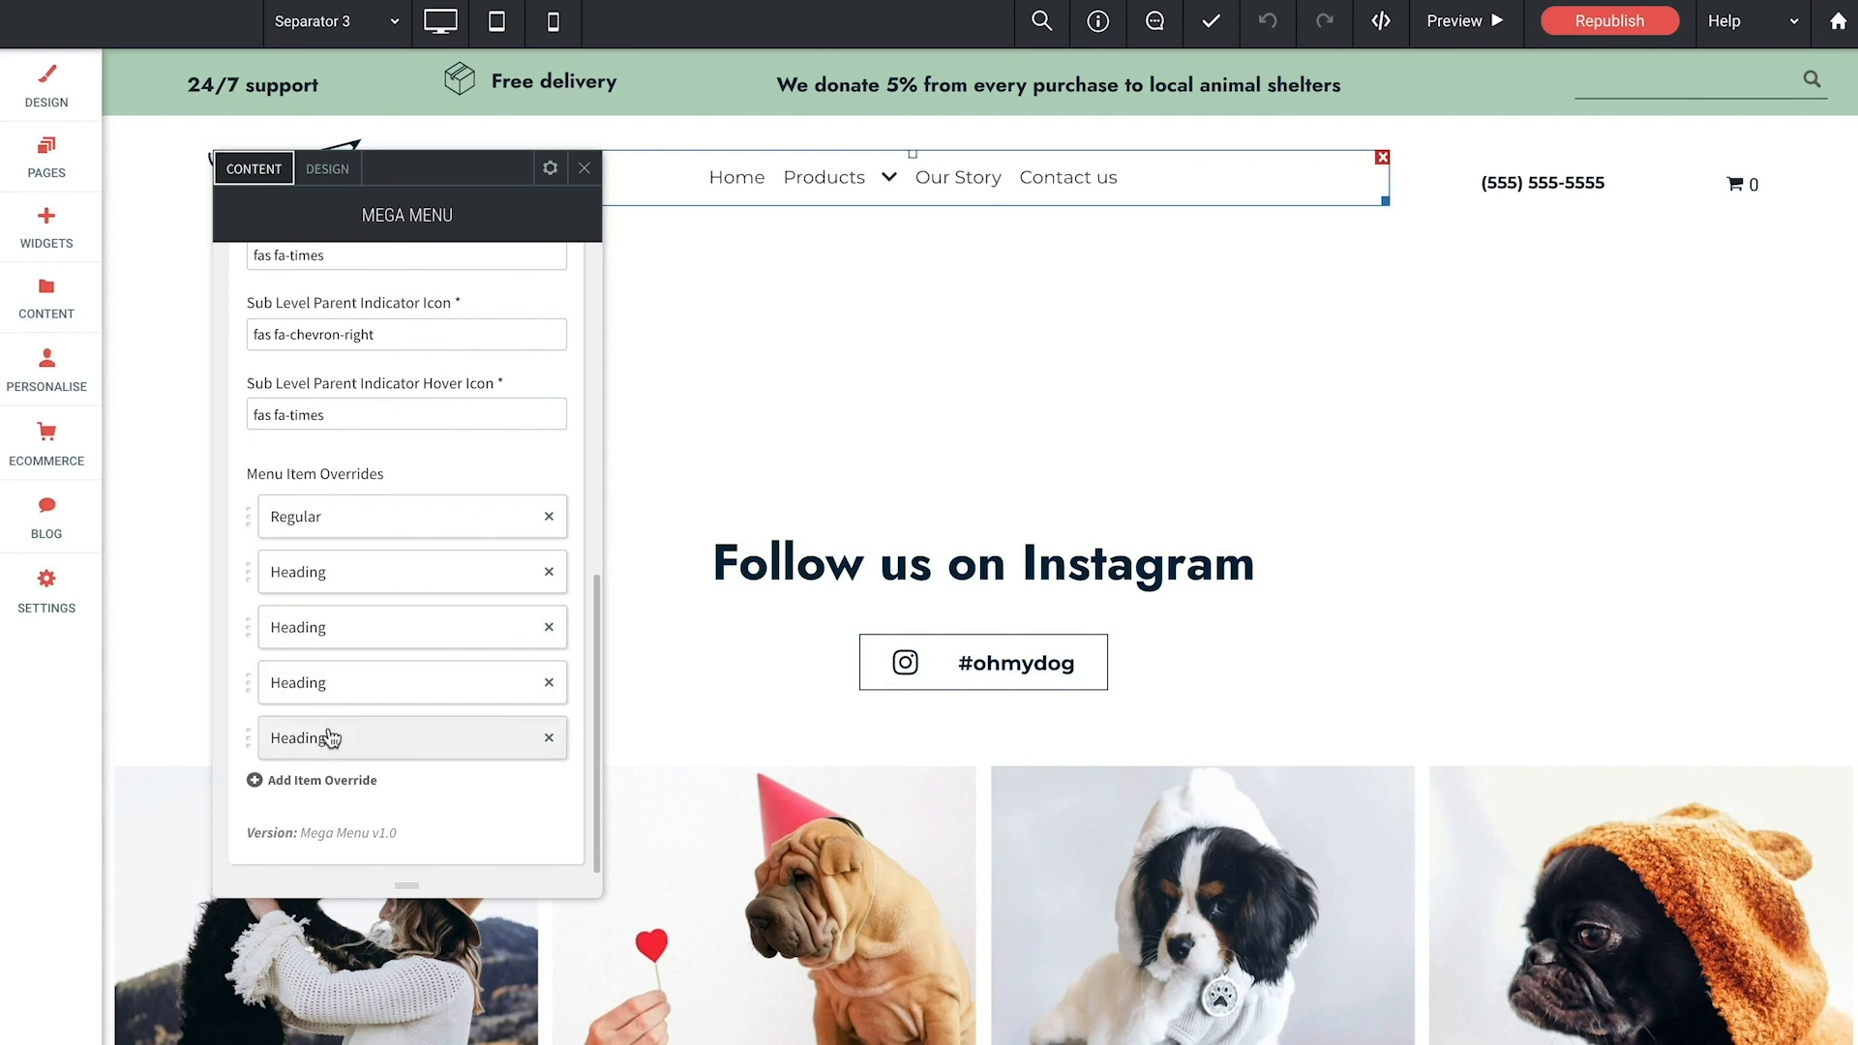
left_click(307, 776)
scroll(308, 788, "down", 1)
left_click(319, 789)
scroll(318, 786, "down", 1)
left_click(312, 780)
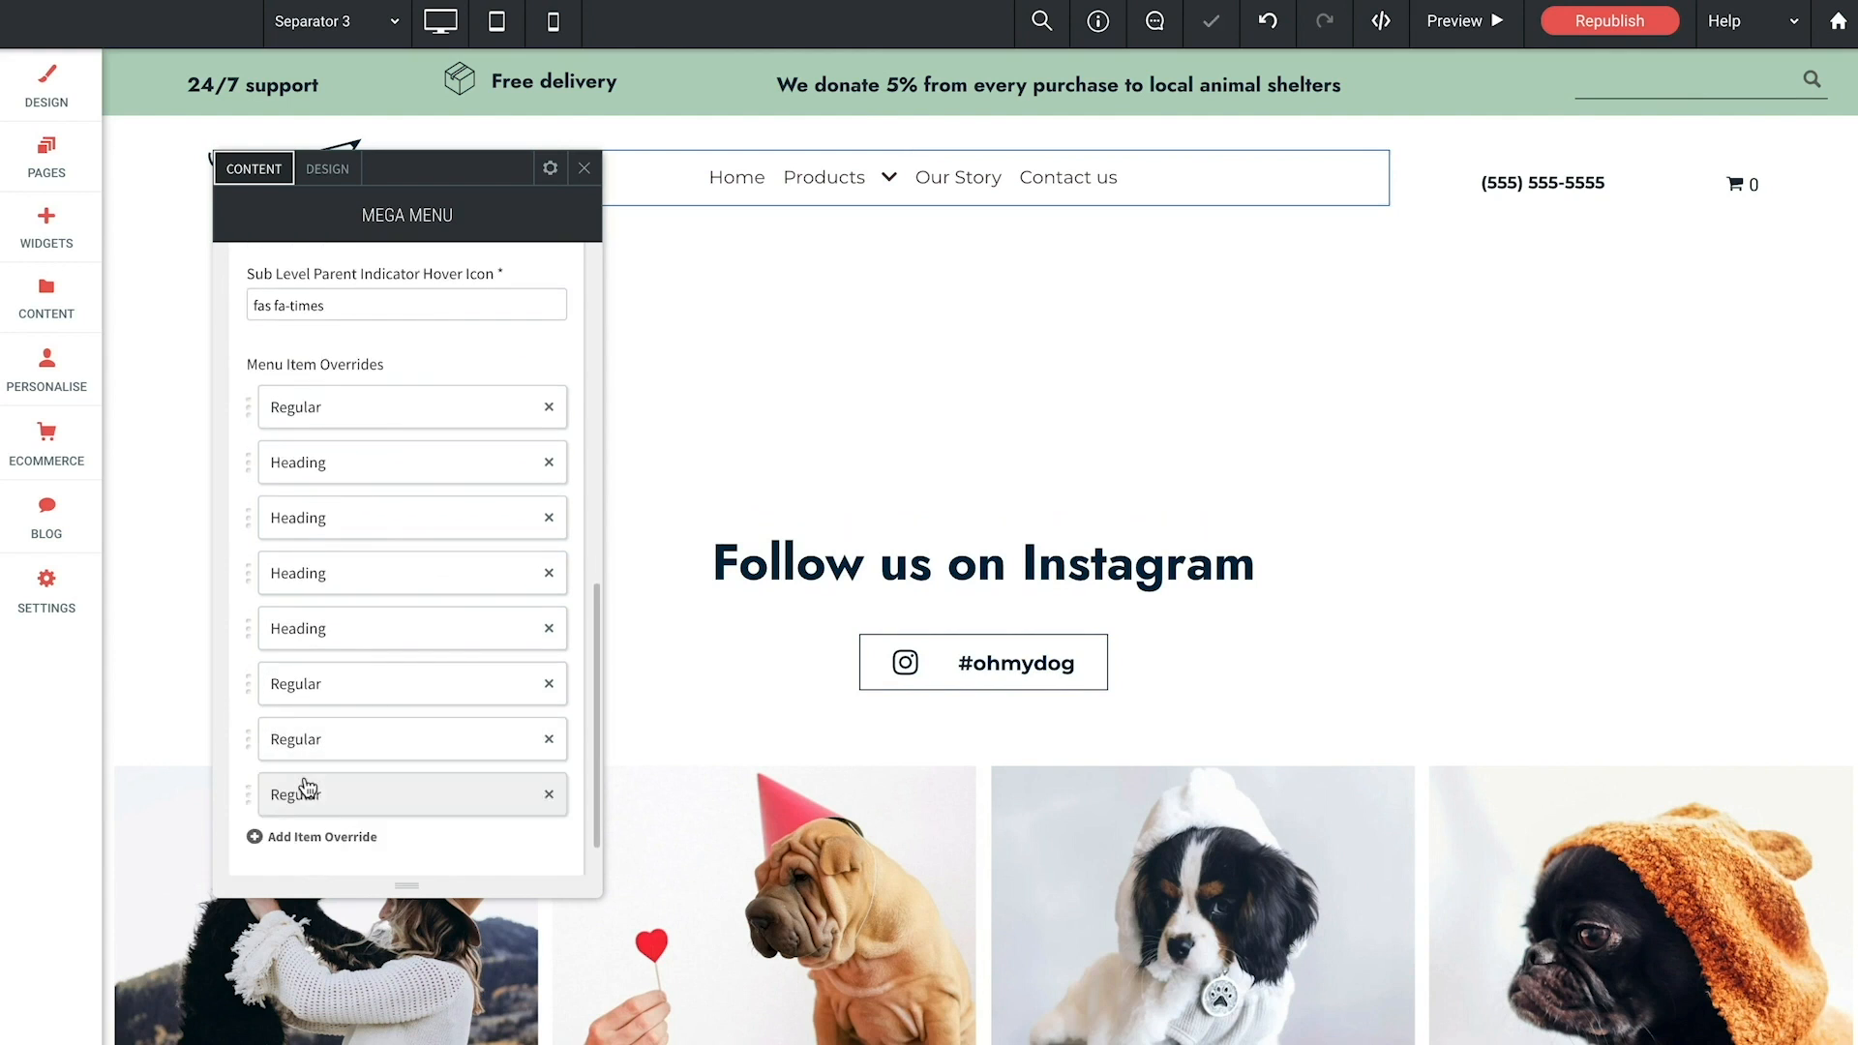
Step: Link the first new override to the Separator 1 page and set its item type to Column Separator
left_click(347, 687)
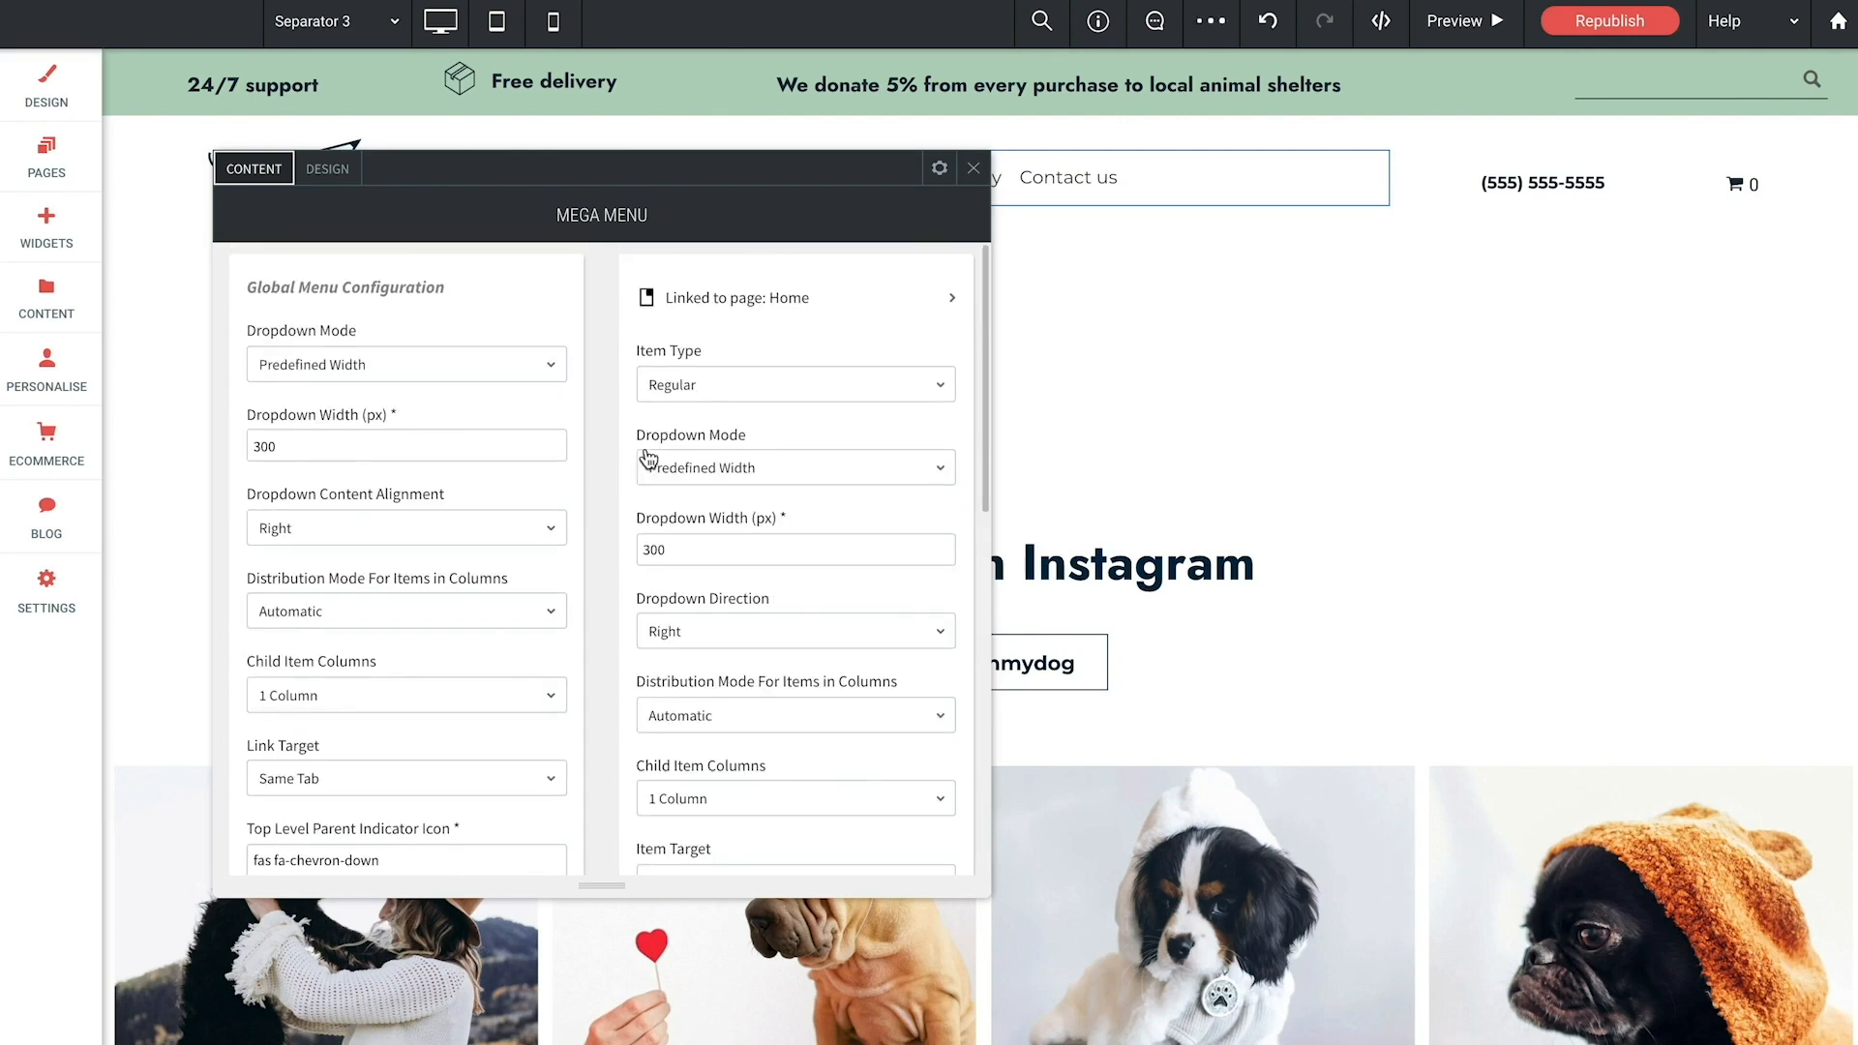
left_click(755, 305)
left_click(1118, 366)
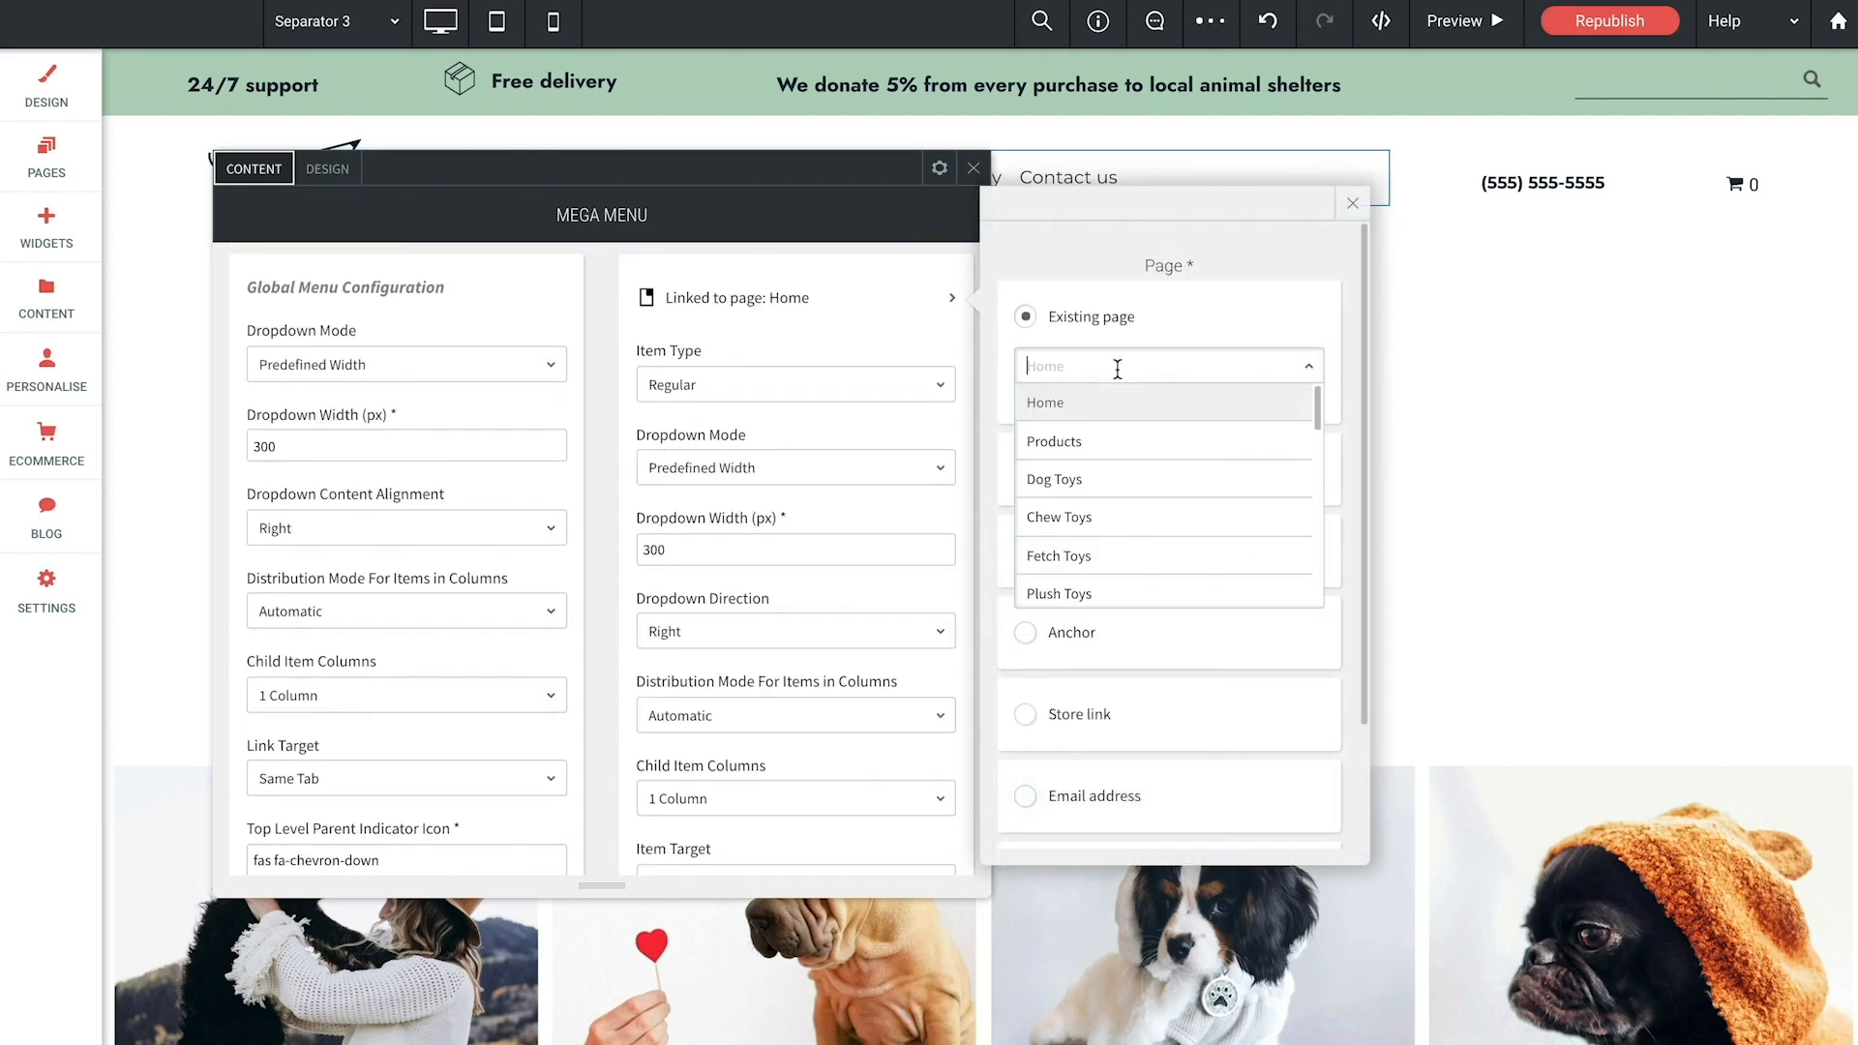
scroll(1112, 460, "down", 3)
left_click(1072, 424)
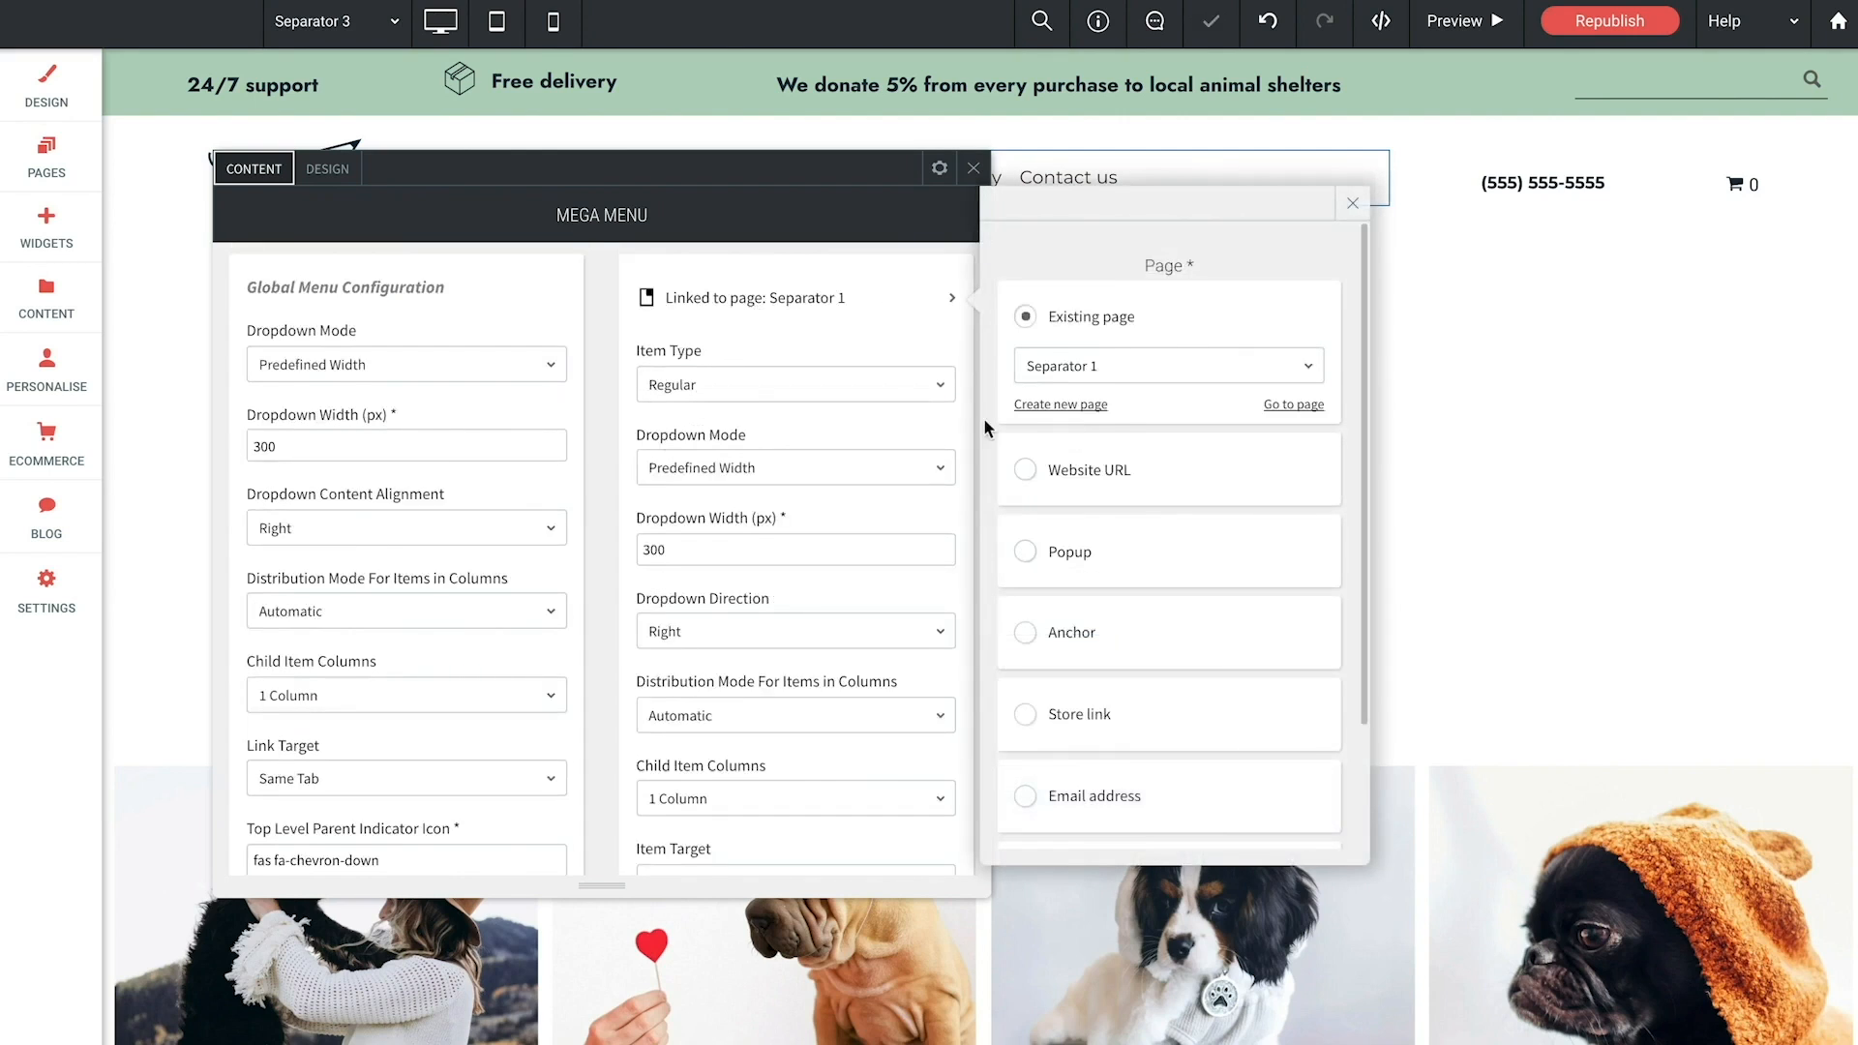
left_click(677, 385)
left_click(693, 458)
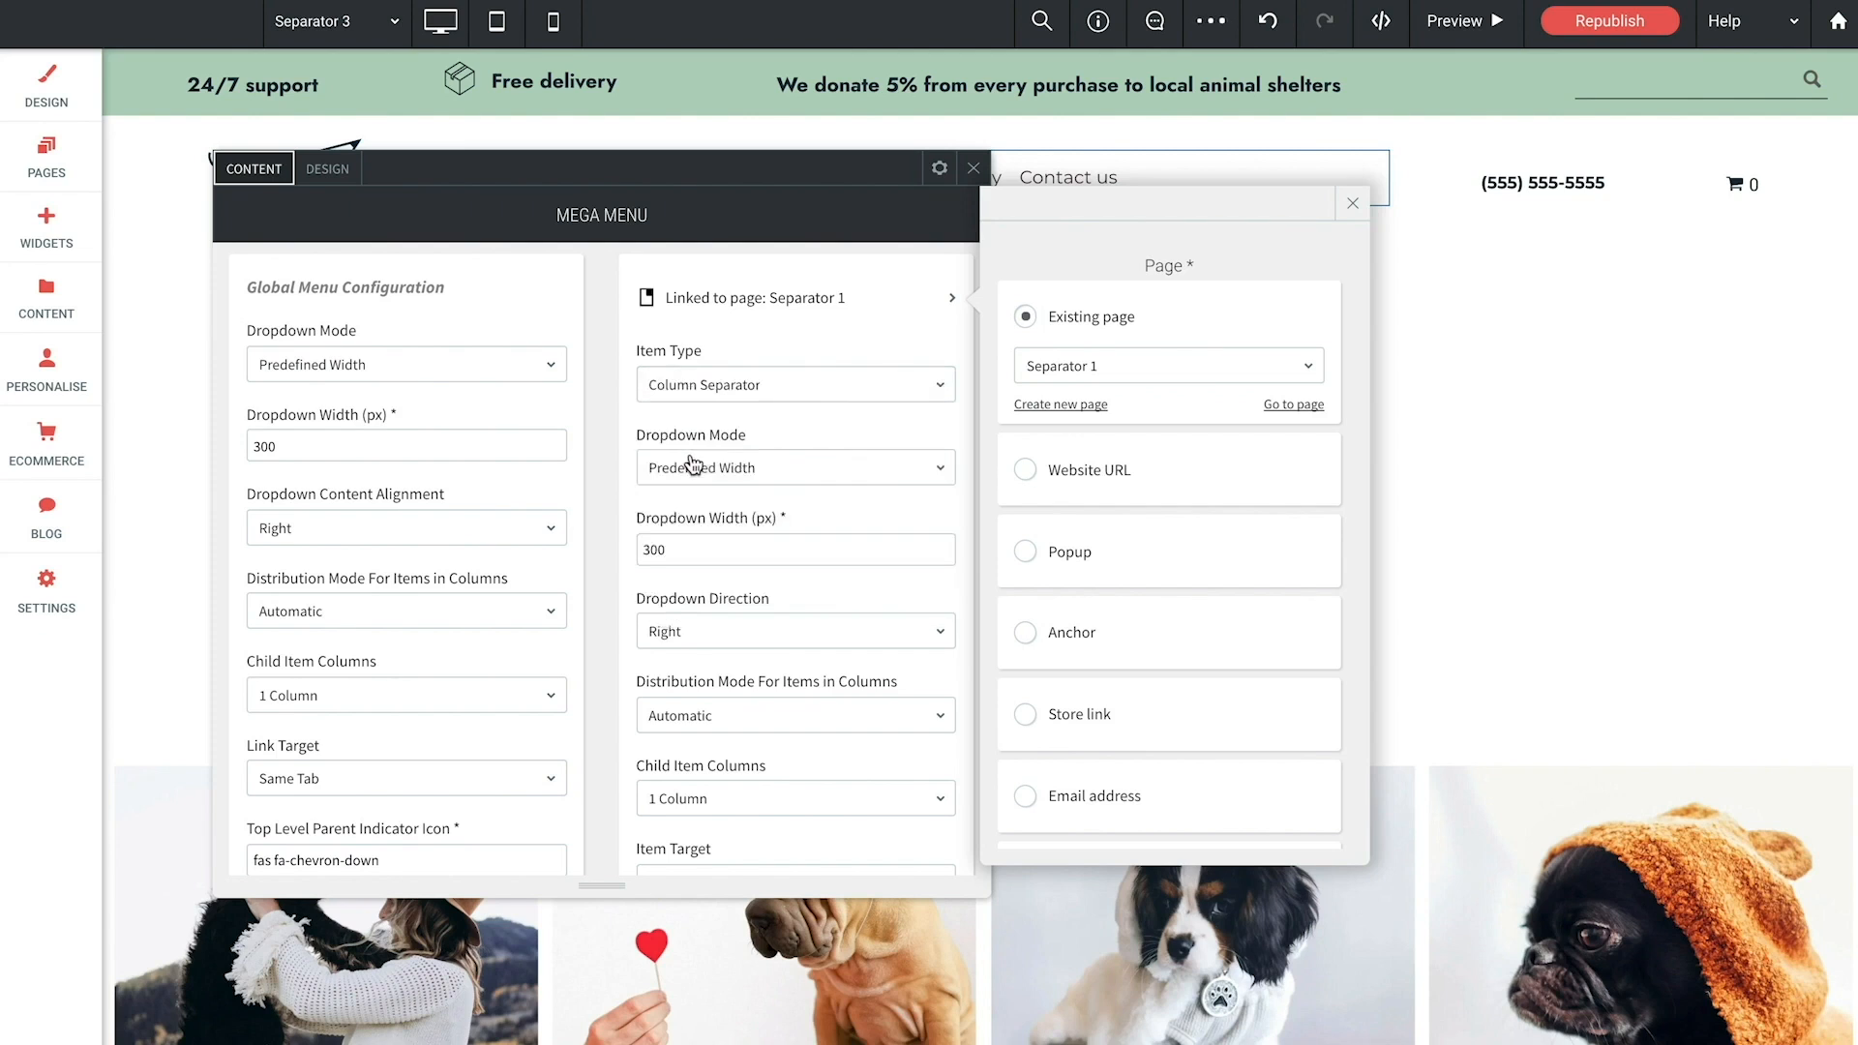
Step: Link the second new override to the Separator 2 page and set its item type to Column Separator
left_click(357, 697)
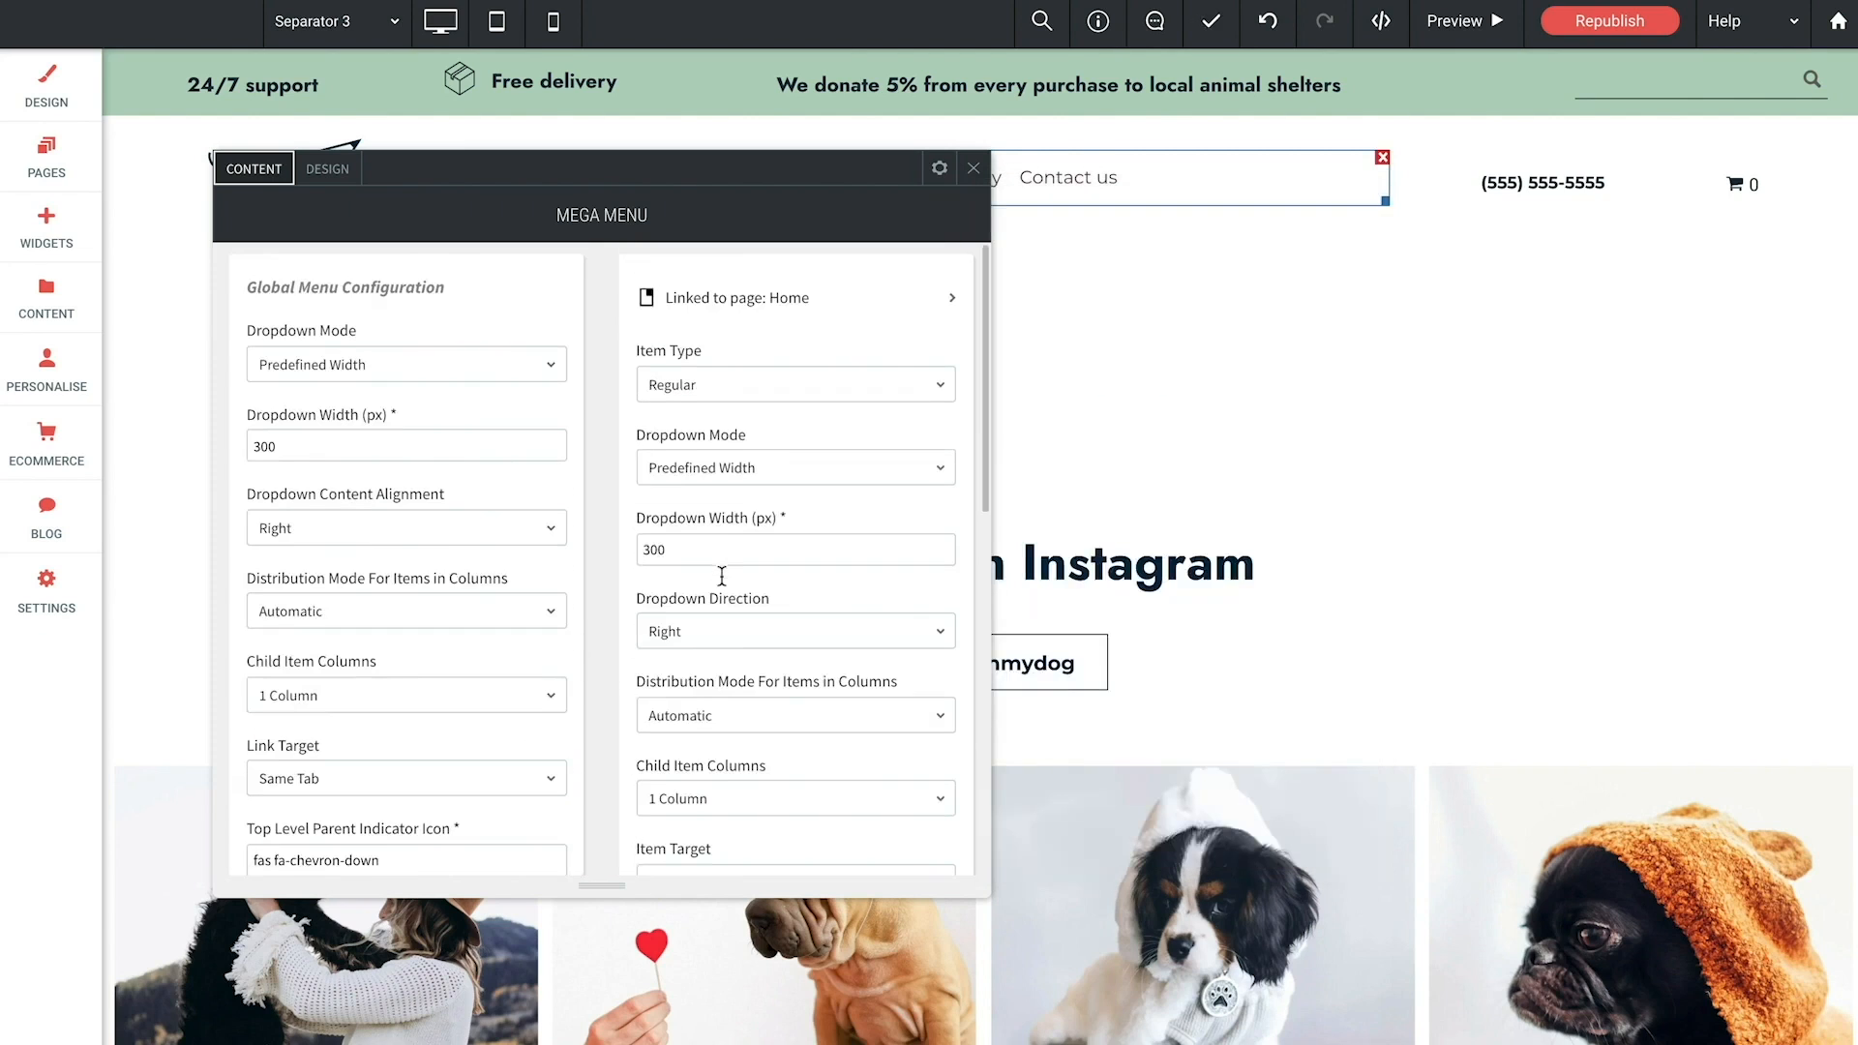
left_click(780, 302)
left_click(1065, 366)
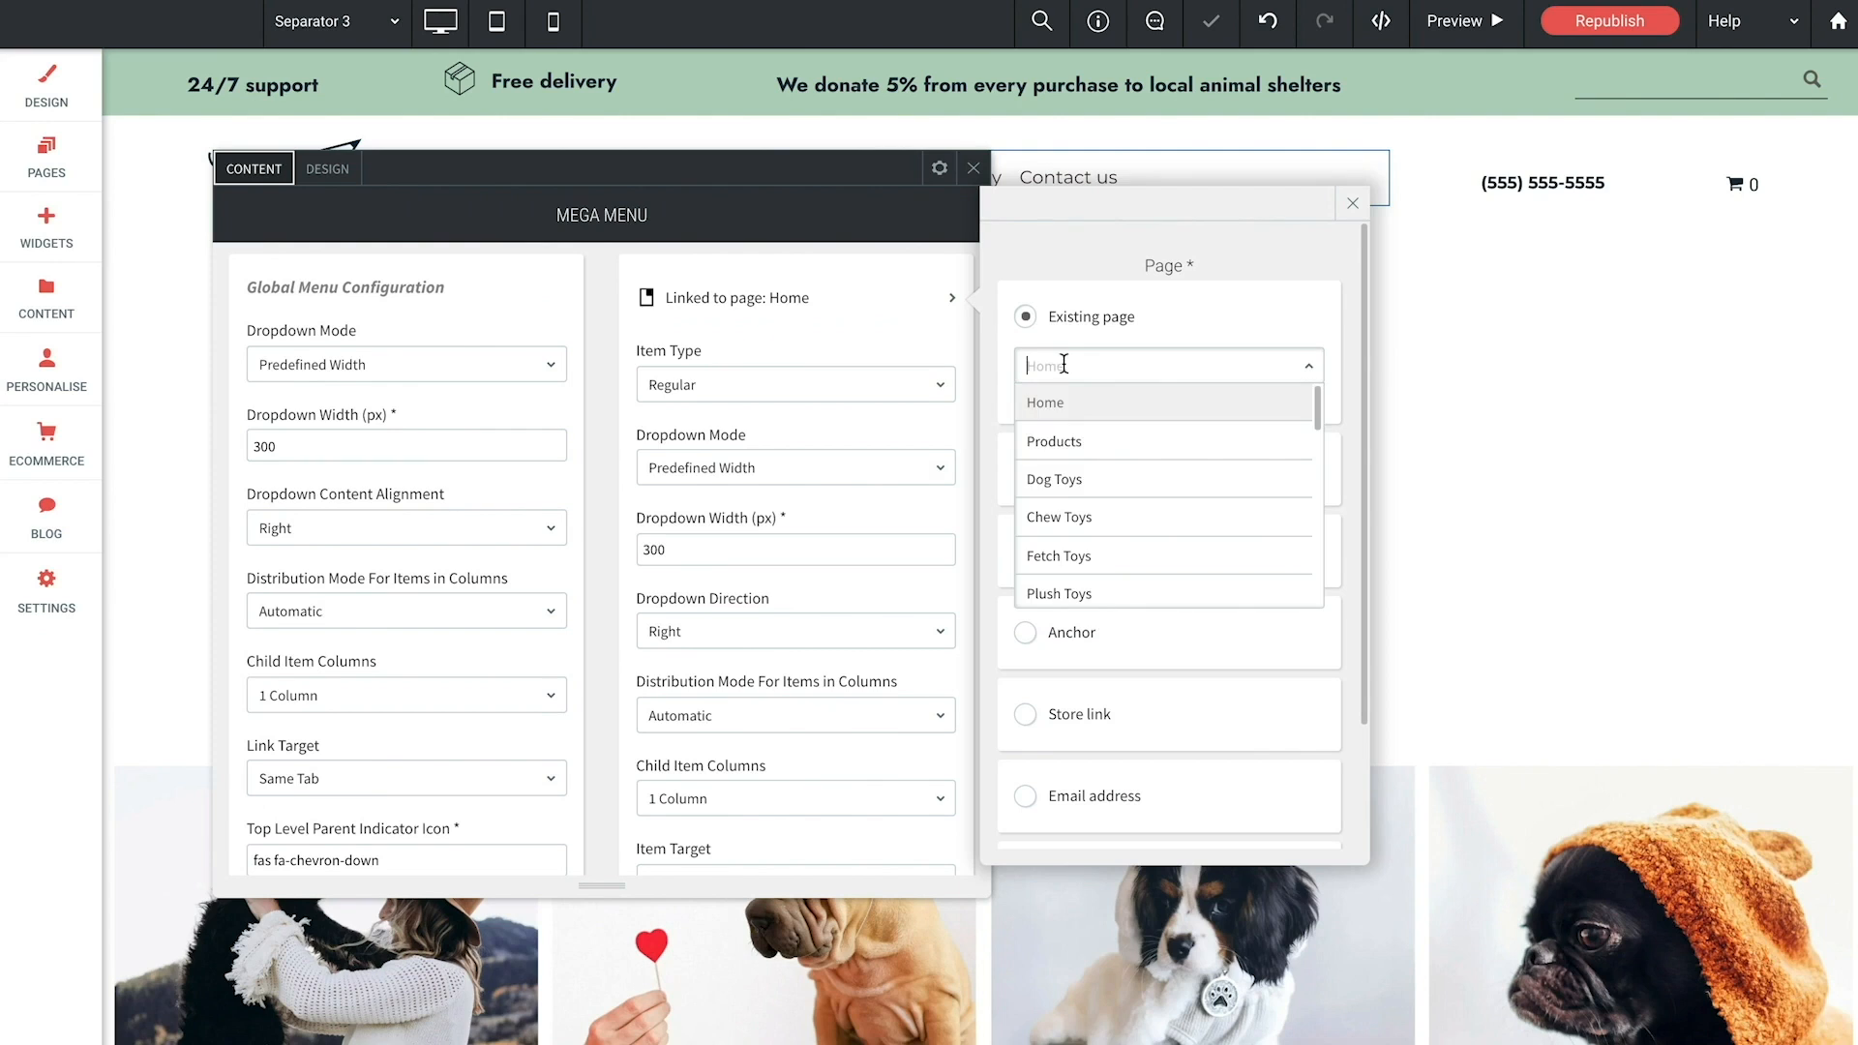
scroll(1070, 494, "down", 3)
left_click(1070, 508)
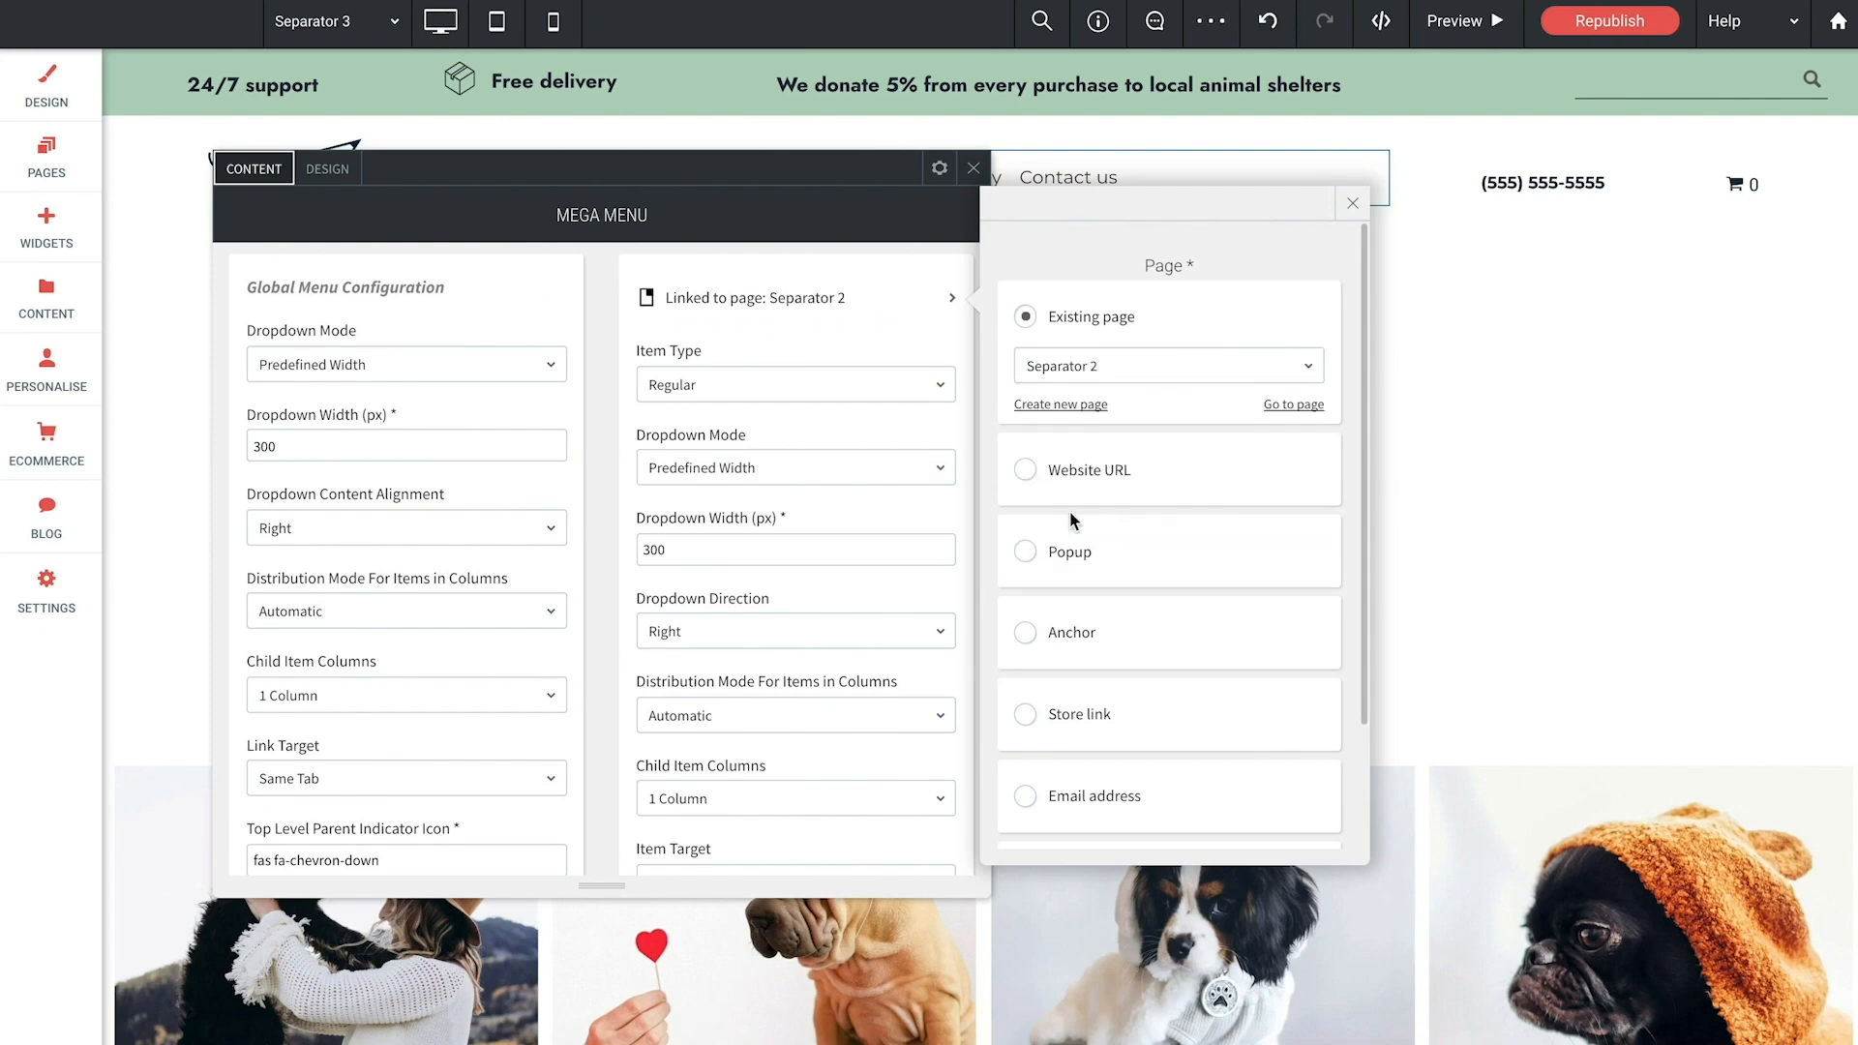
left_click(745, 382)
left_click(694, 455)
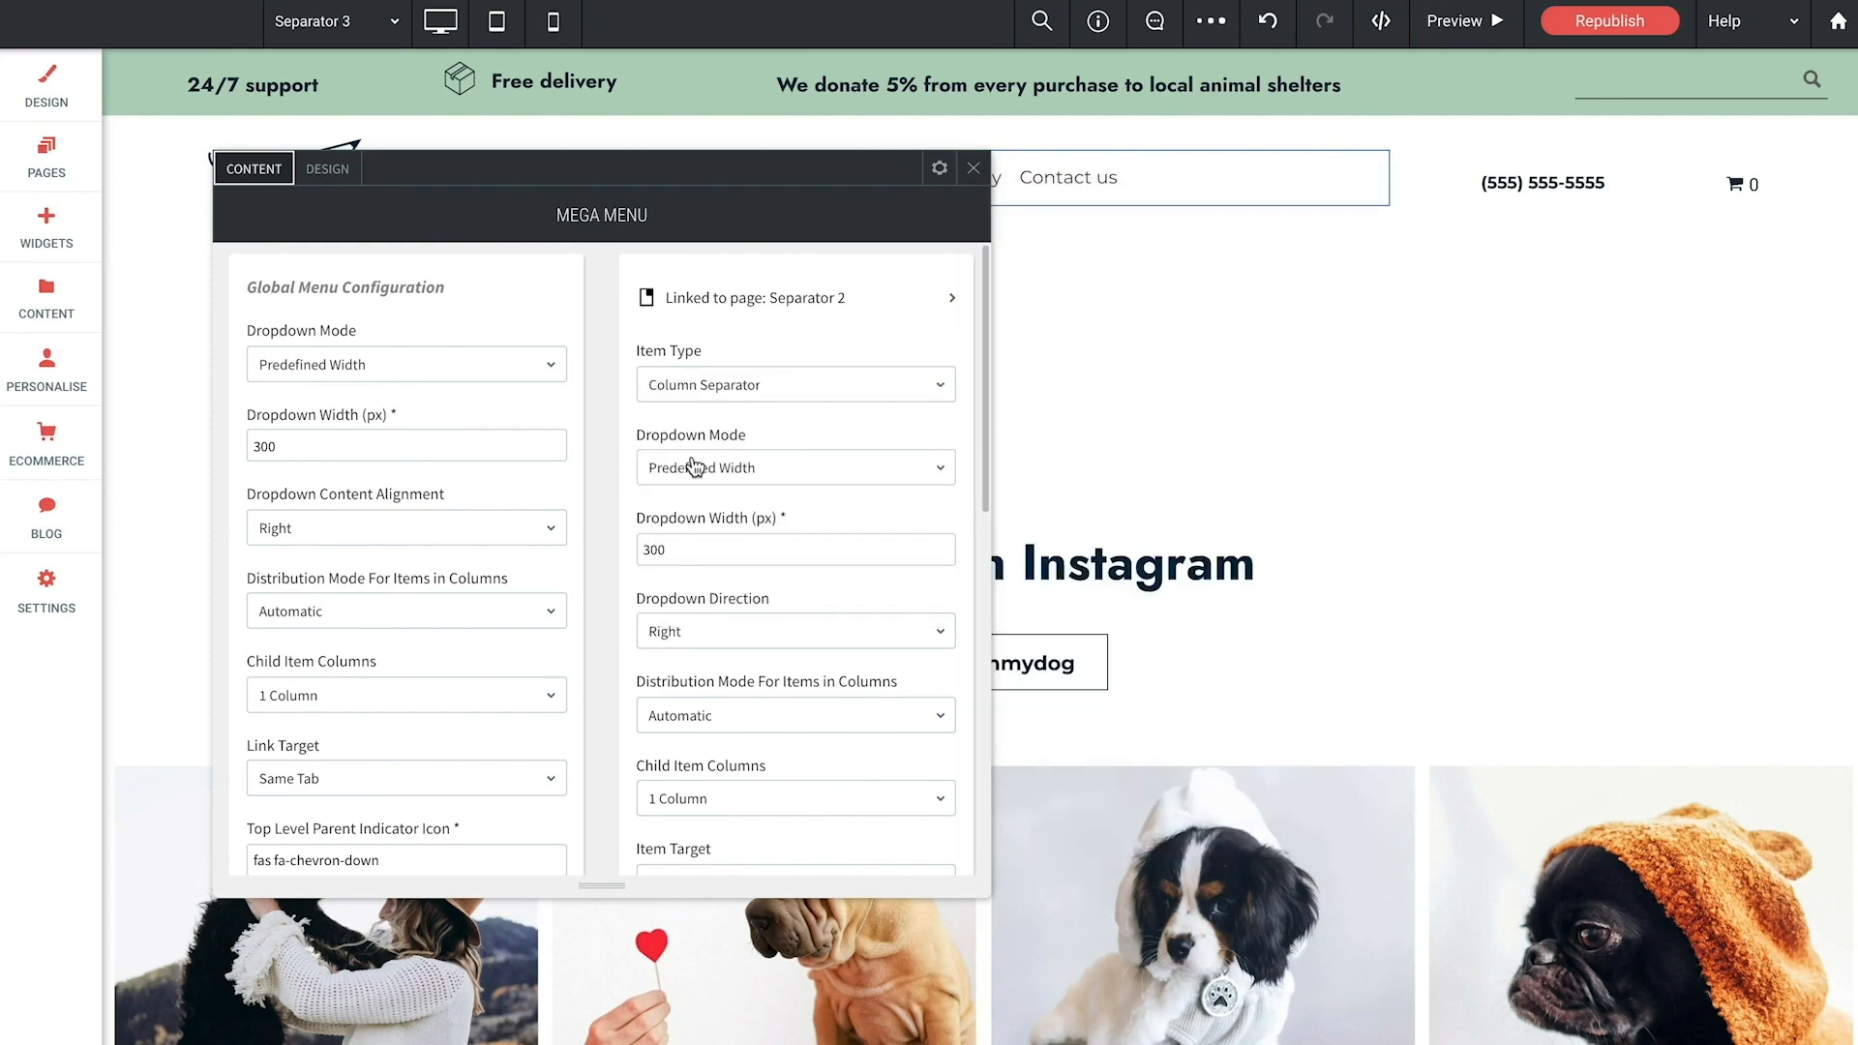
Step: Link the last new override to the Separator 3 page and set its item type to Column Separator
scroll(597, 590, "down", 9)
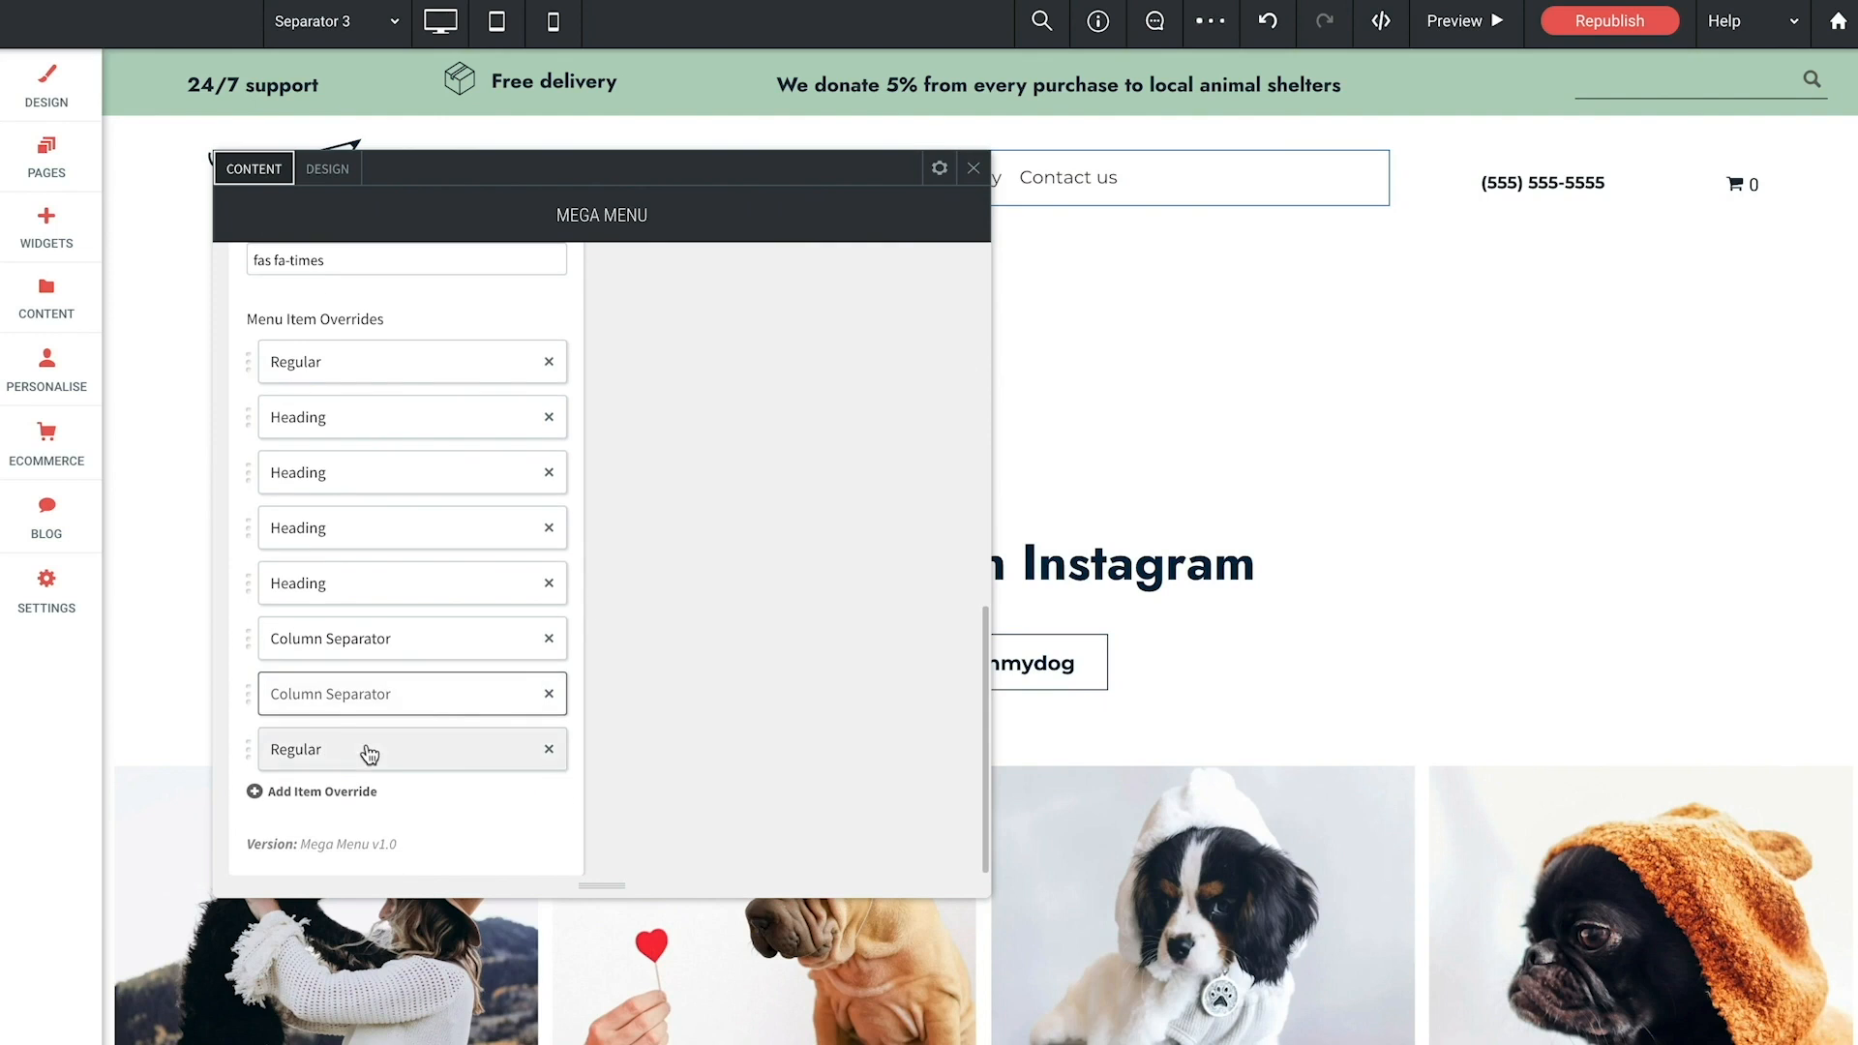
left_click(368, 753)
scroll(706, 513, "up", 10)
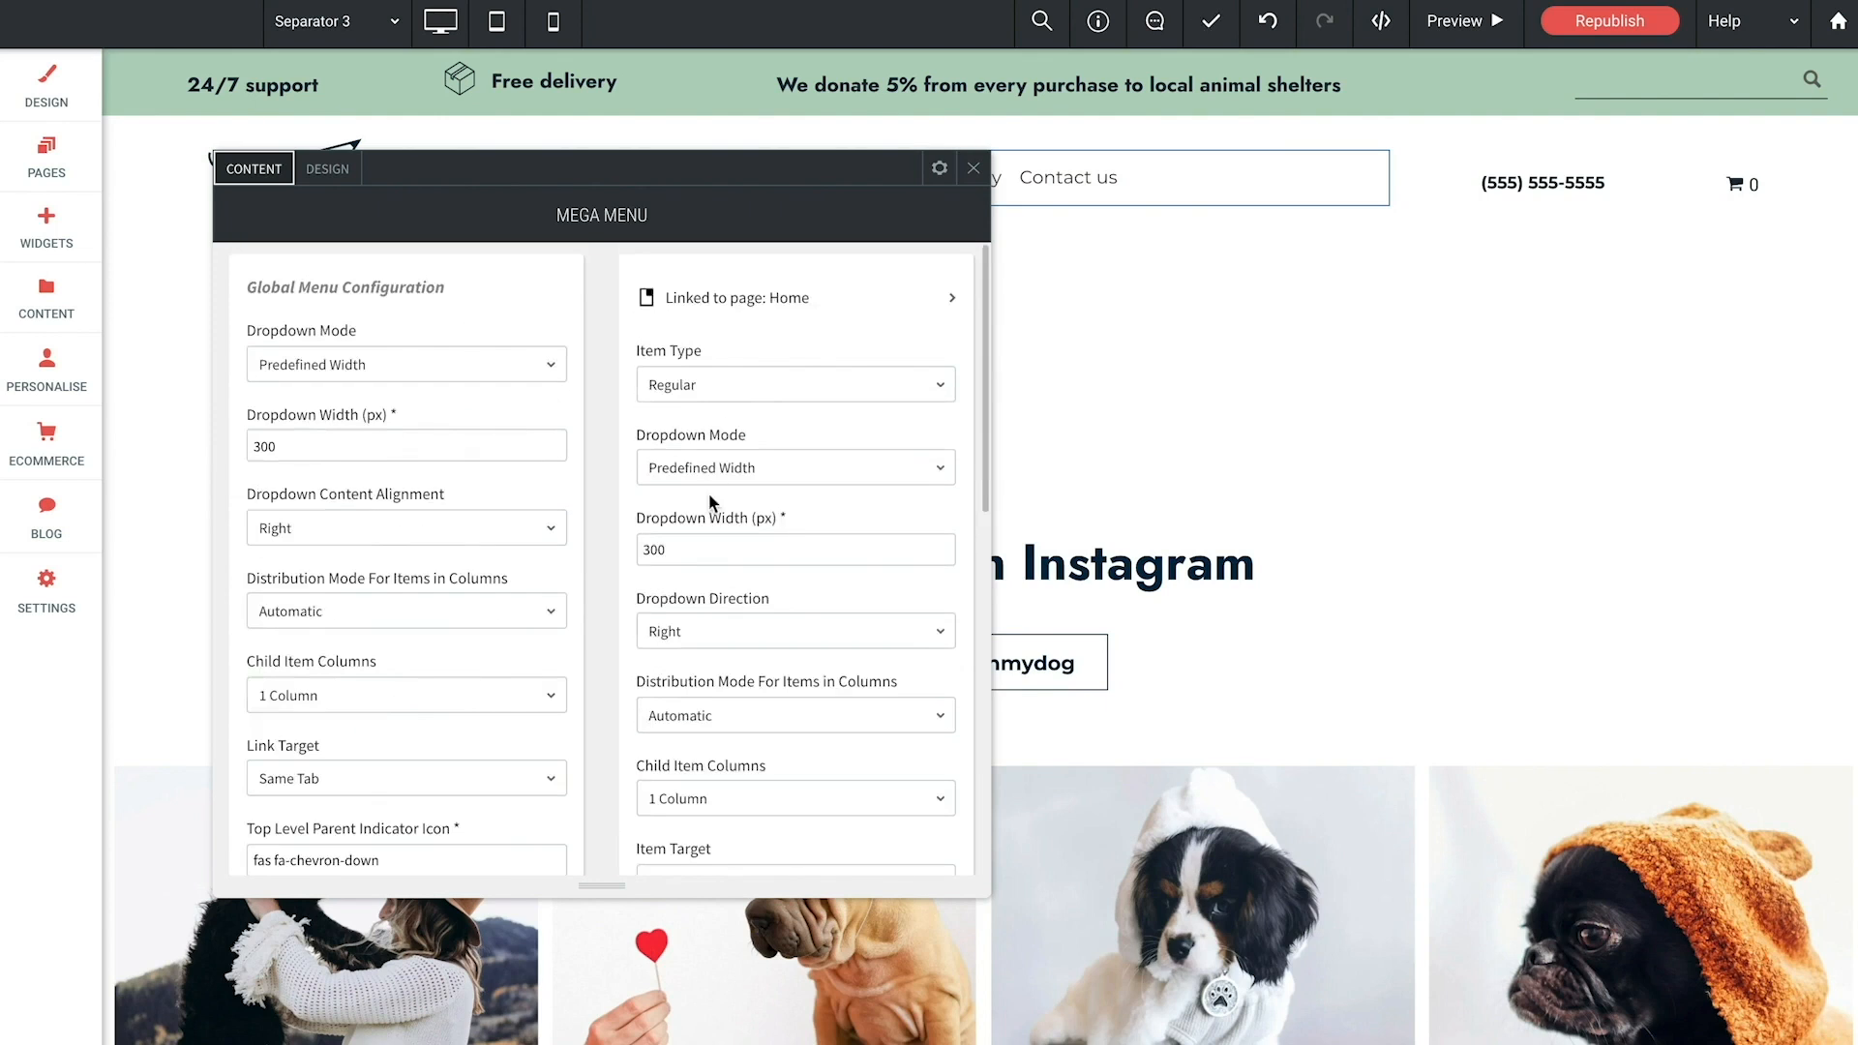
left_click(719, 308)
left_click(1203, 366)
scroll(1116, 507, "down", 3)
scroll(1116, 505, "down", 4)
left_click(1110, 502)
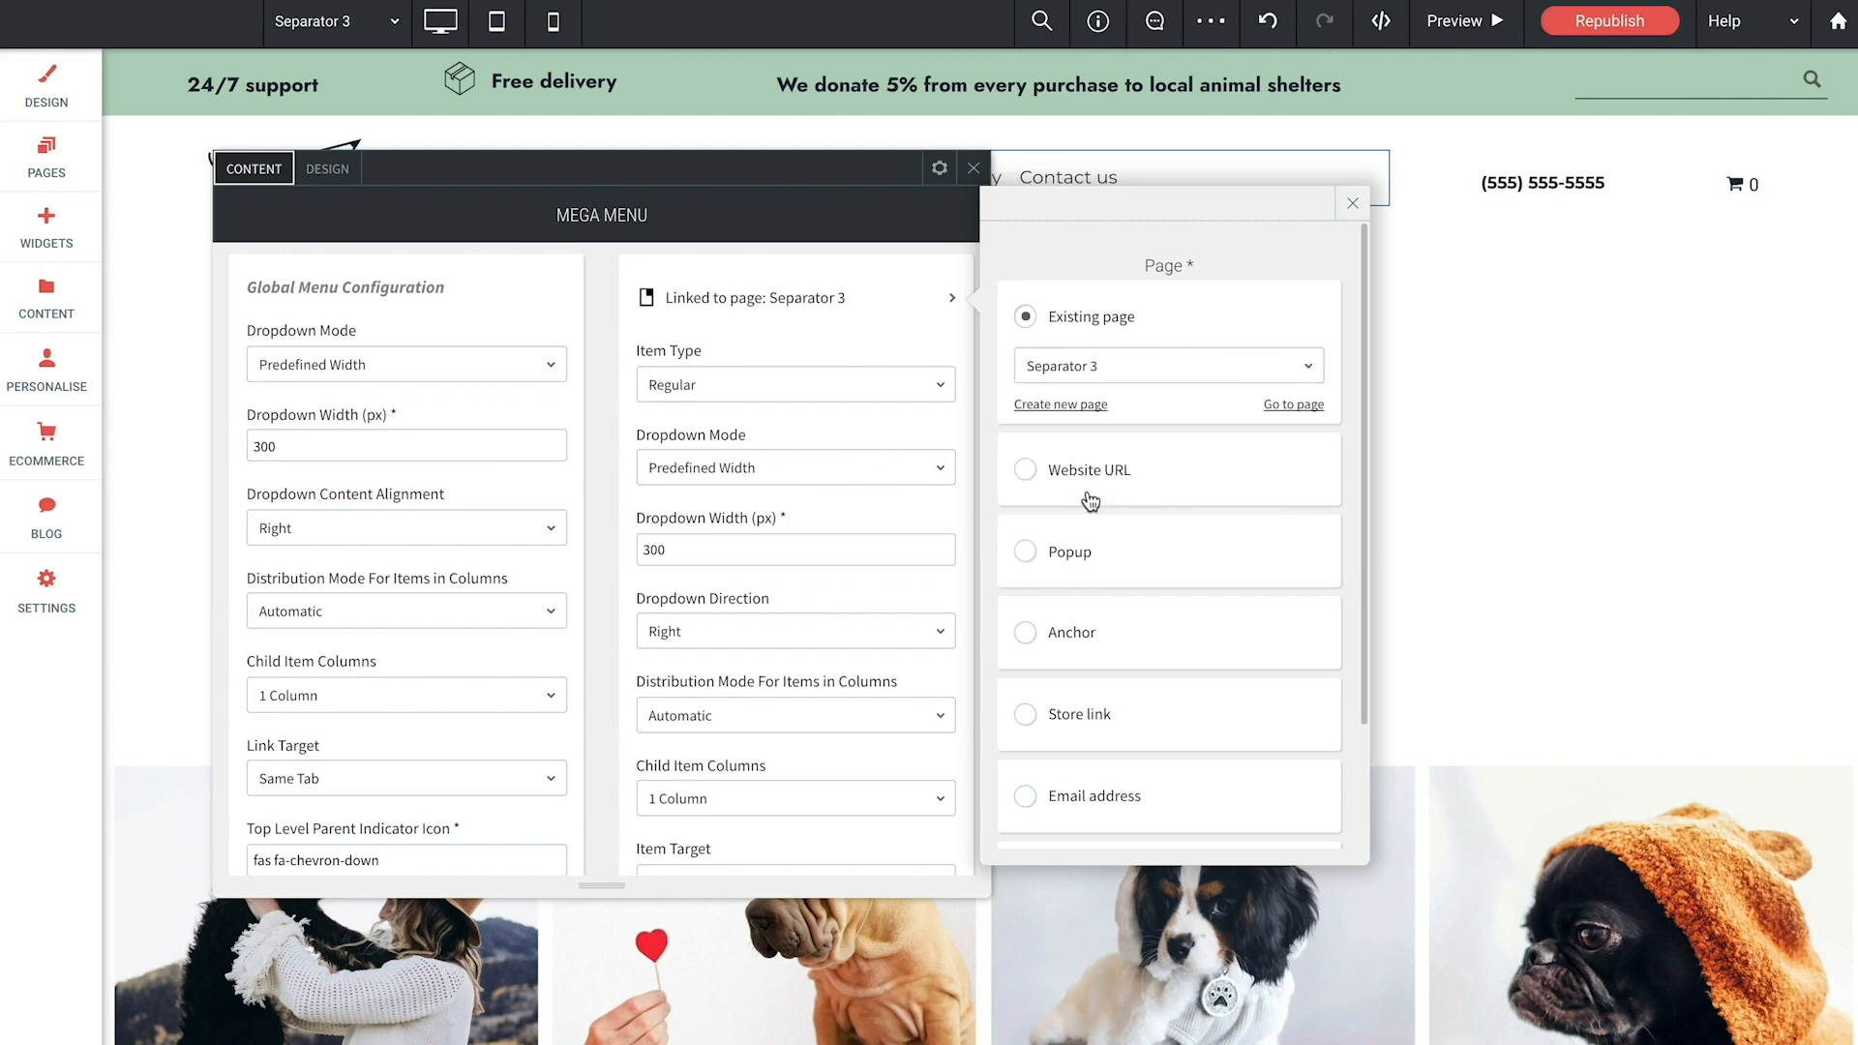
left_click(720, 386)
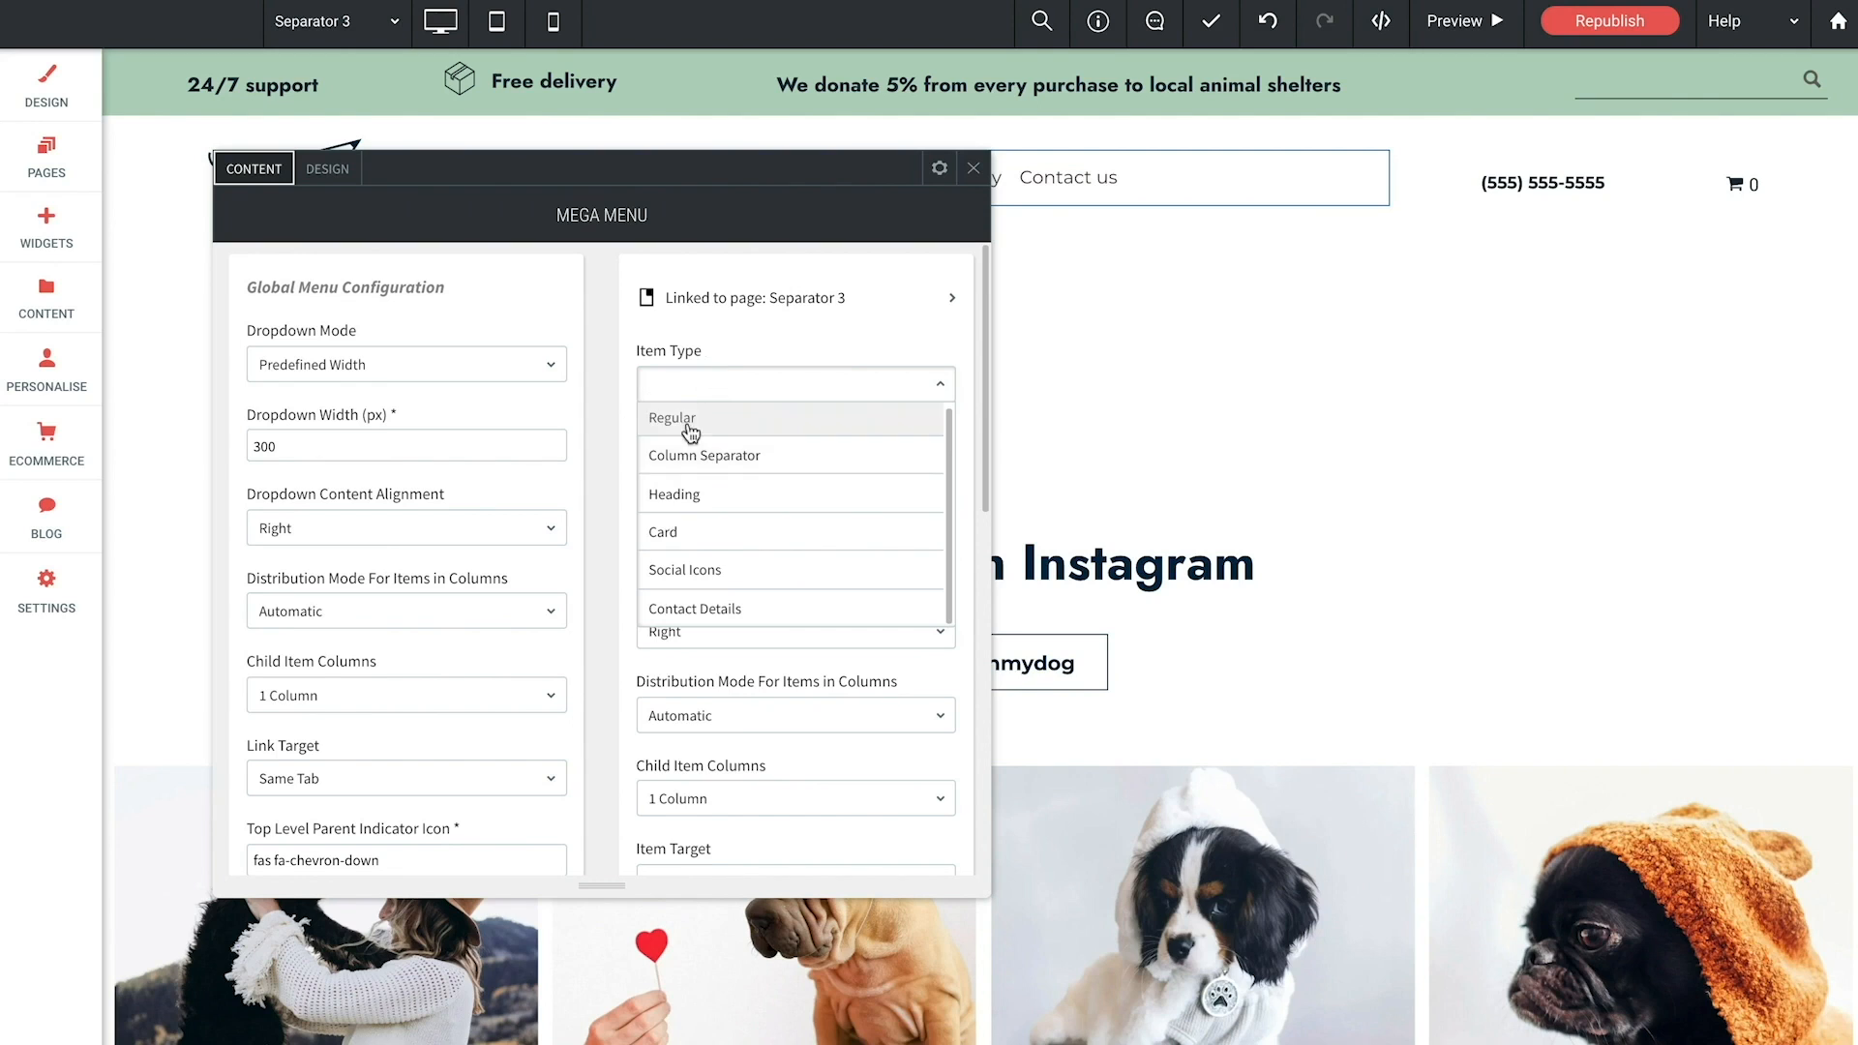
left_click(711, 468)
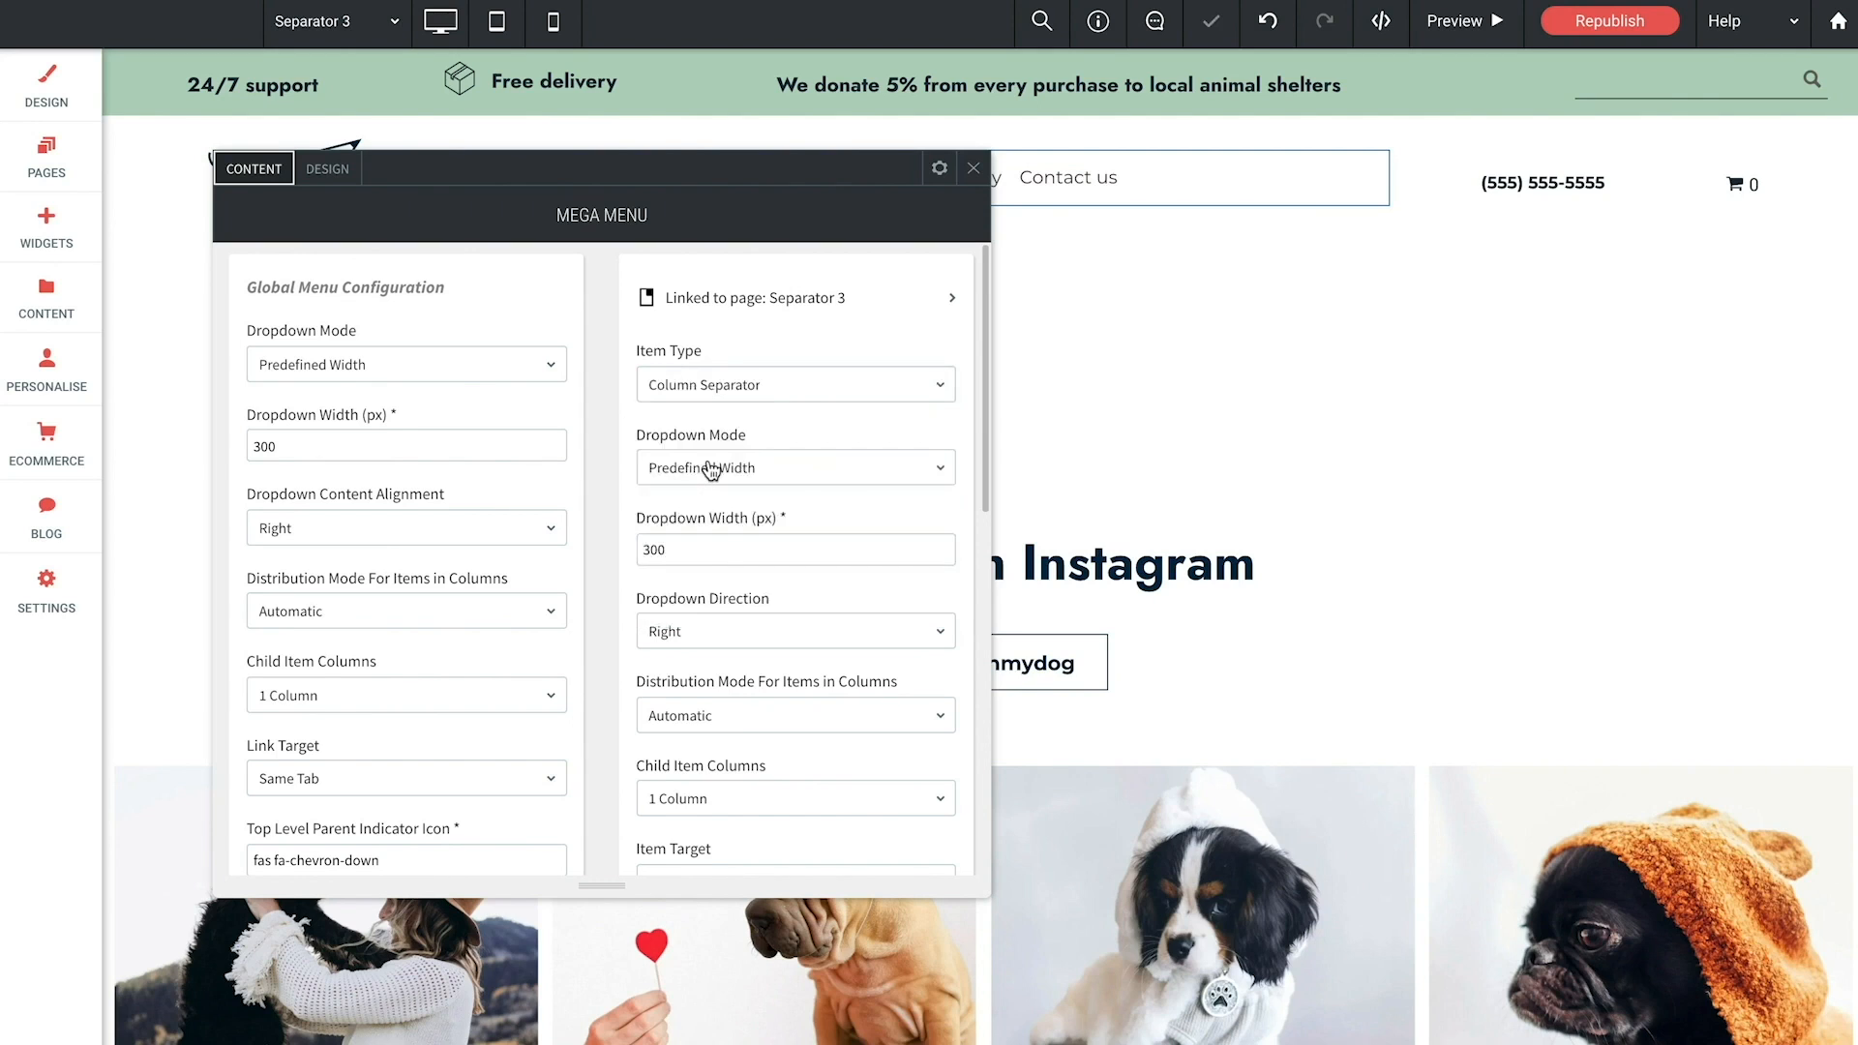
Step: Preview the site, check the column breaks in the Products dropdown, and return to the editor
left_click(1456, 20)
left_click(831, 180)
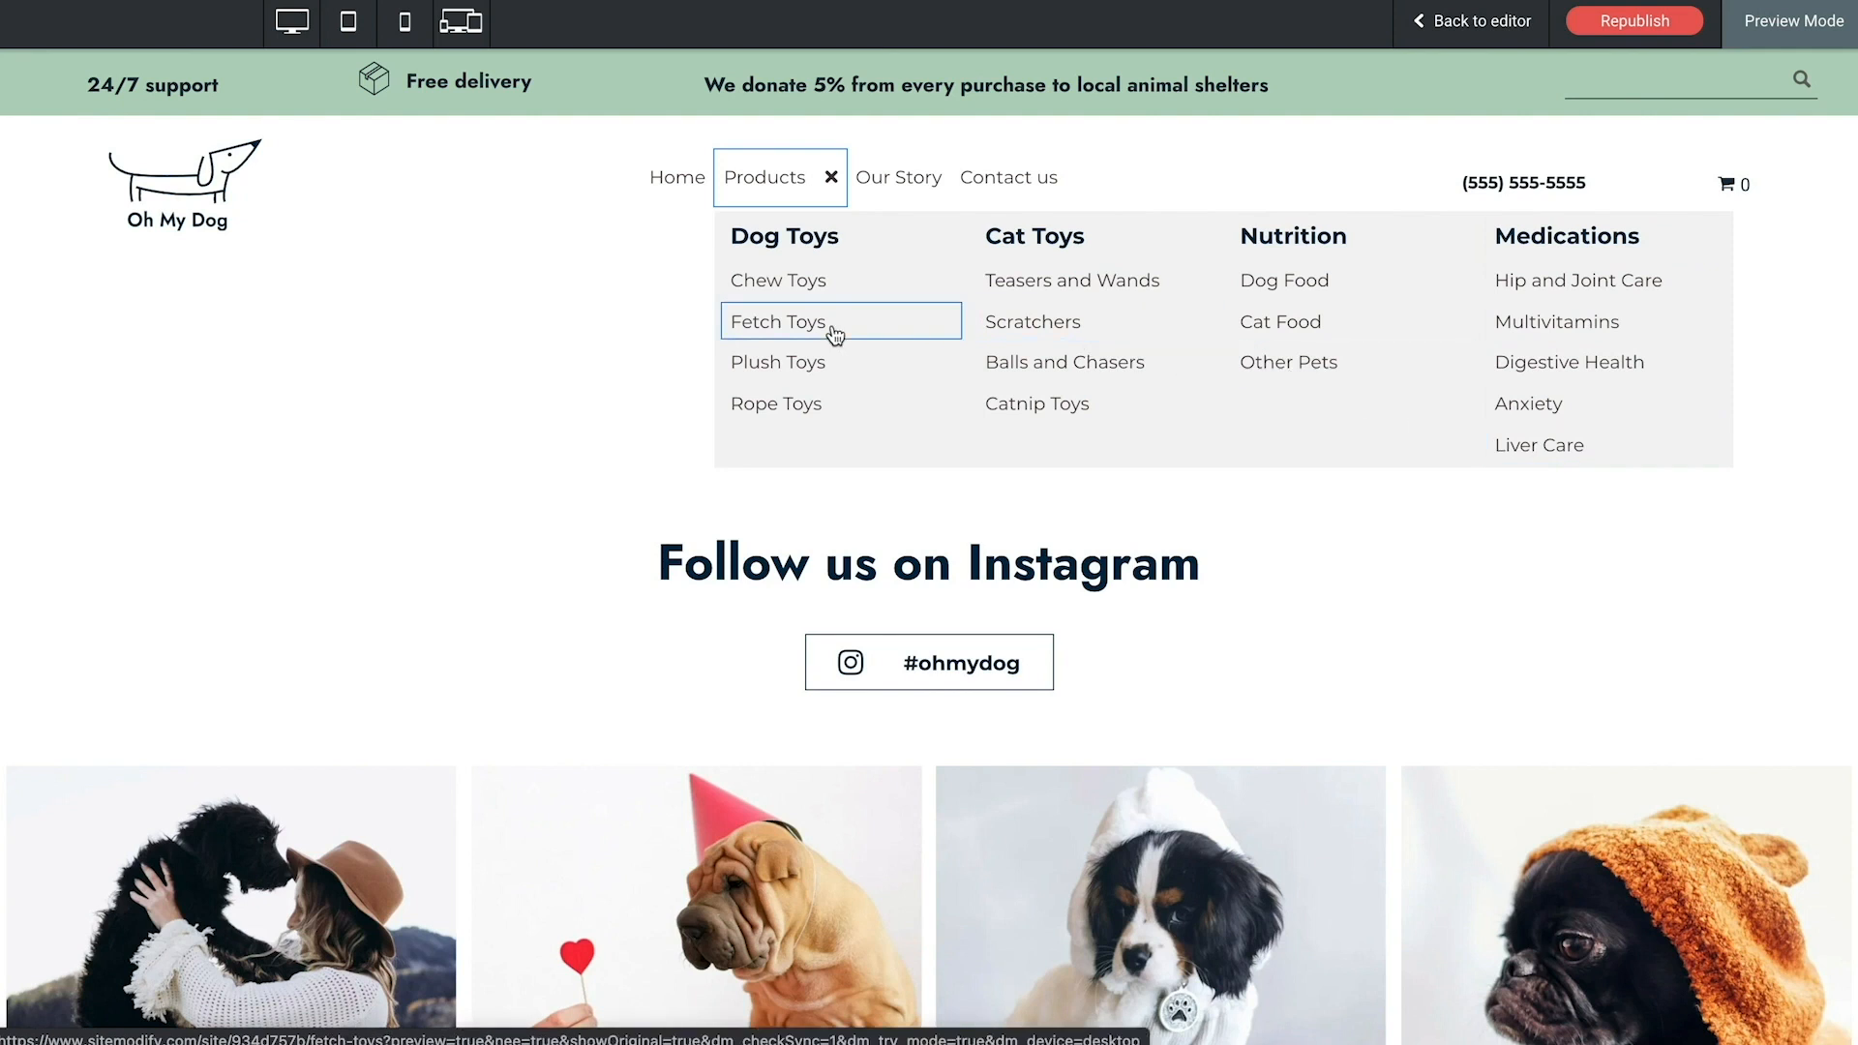
left_click(1465, 23)
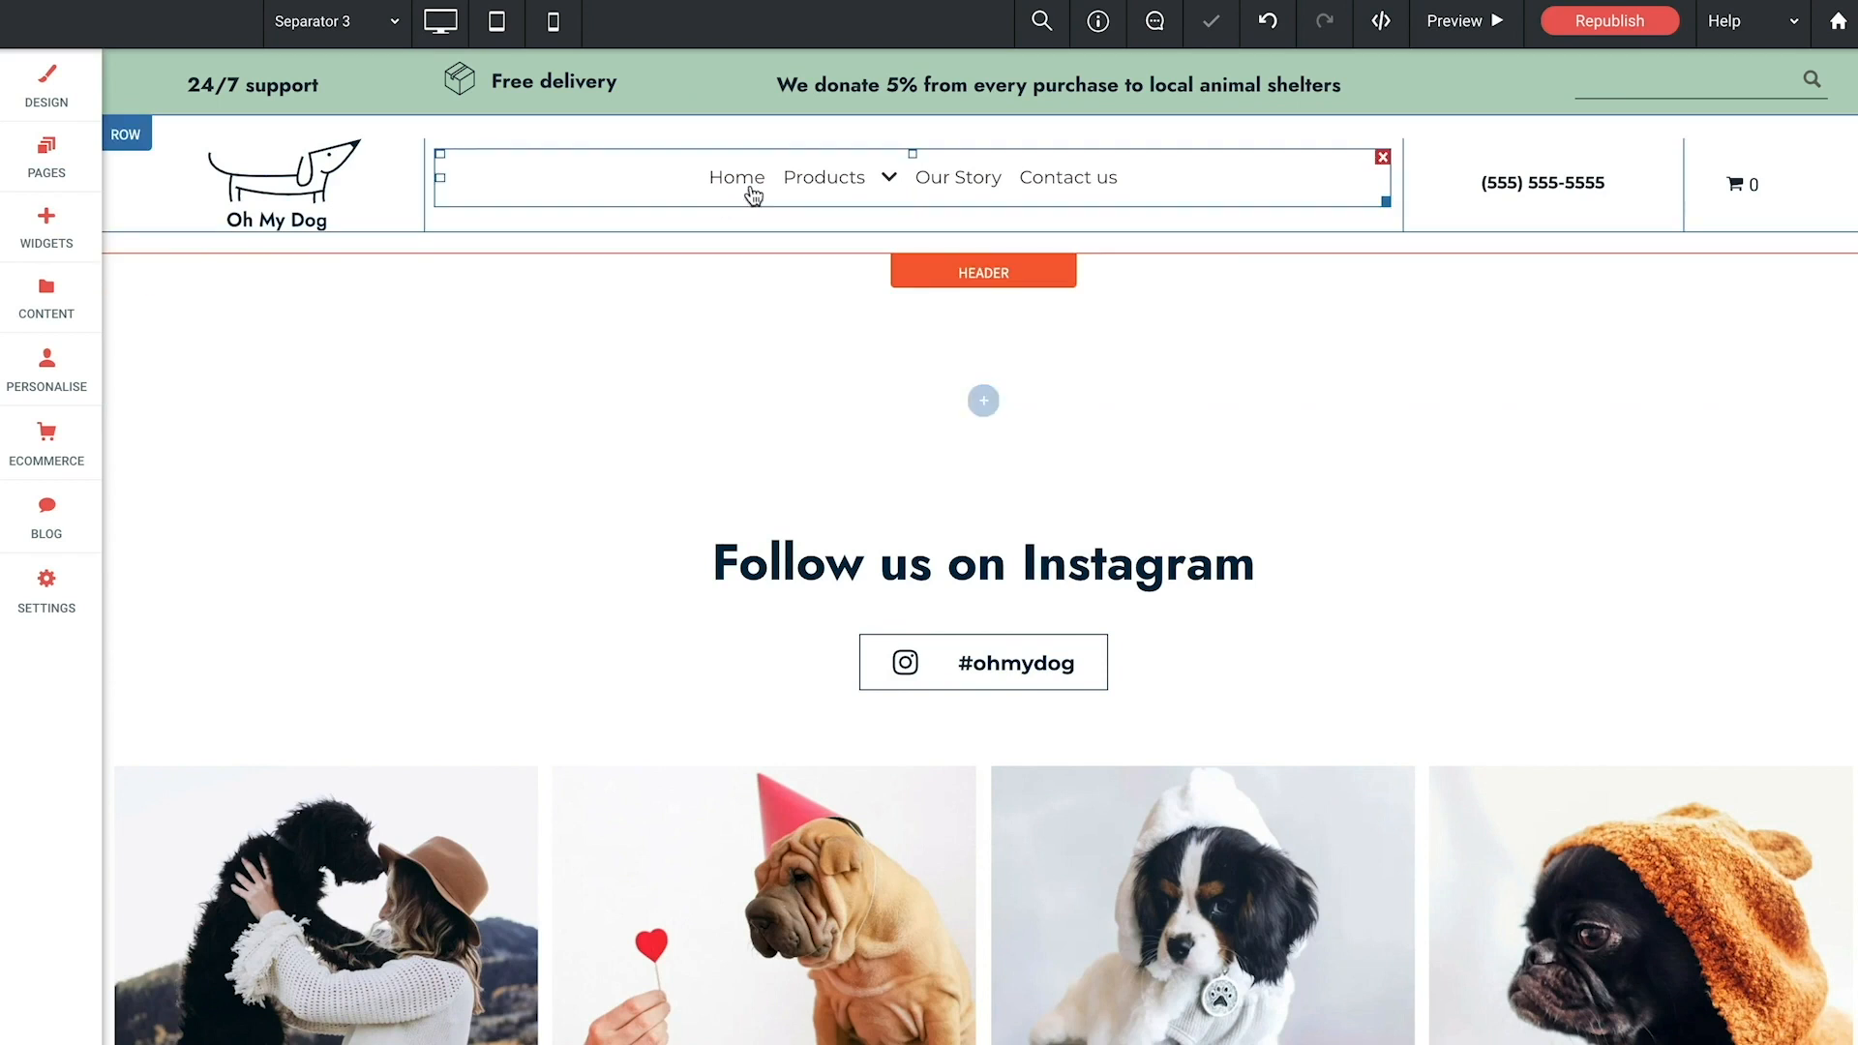
Step: Add the item subtitle "FOR YOUR PETS" to the Regular override of the Products item in the header's Mega Menu
left_click(787, 183)
left_click_drag(1642, 154, 353, 139)
scroll(341, 385, "down", 10)
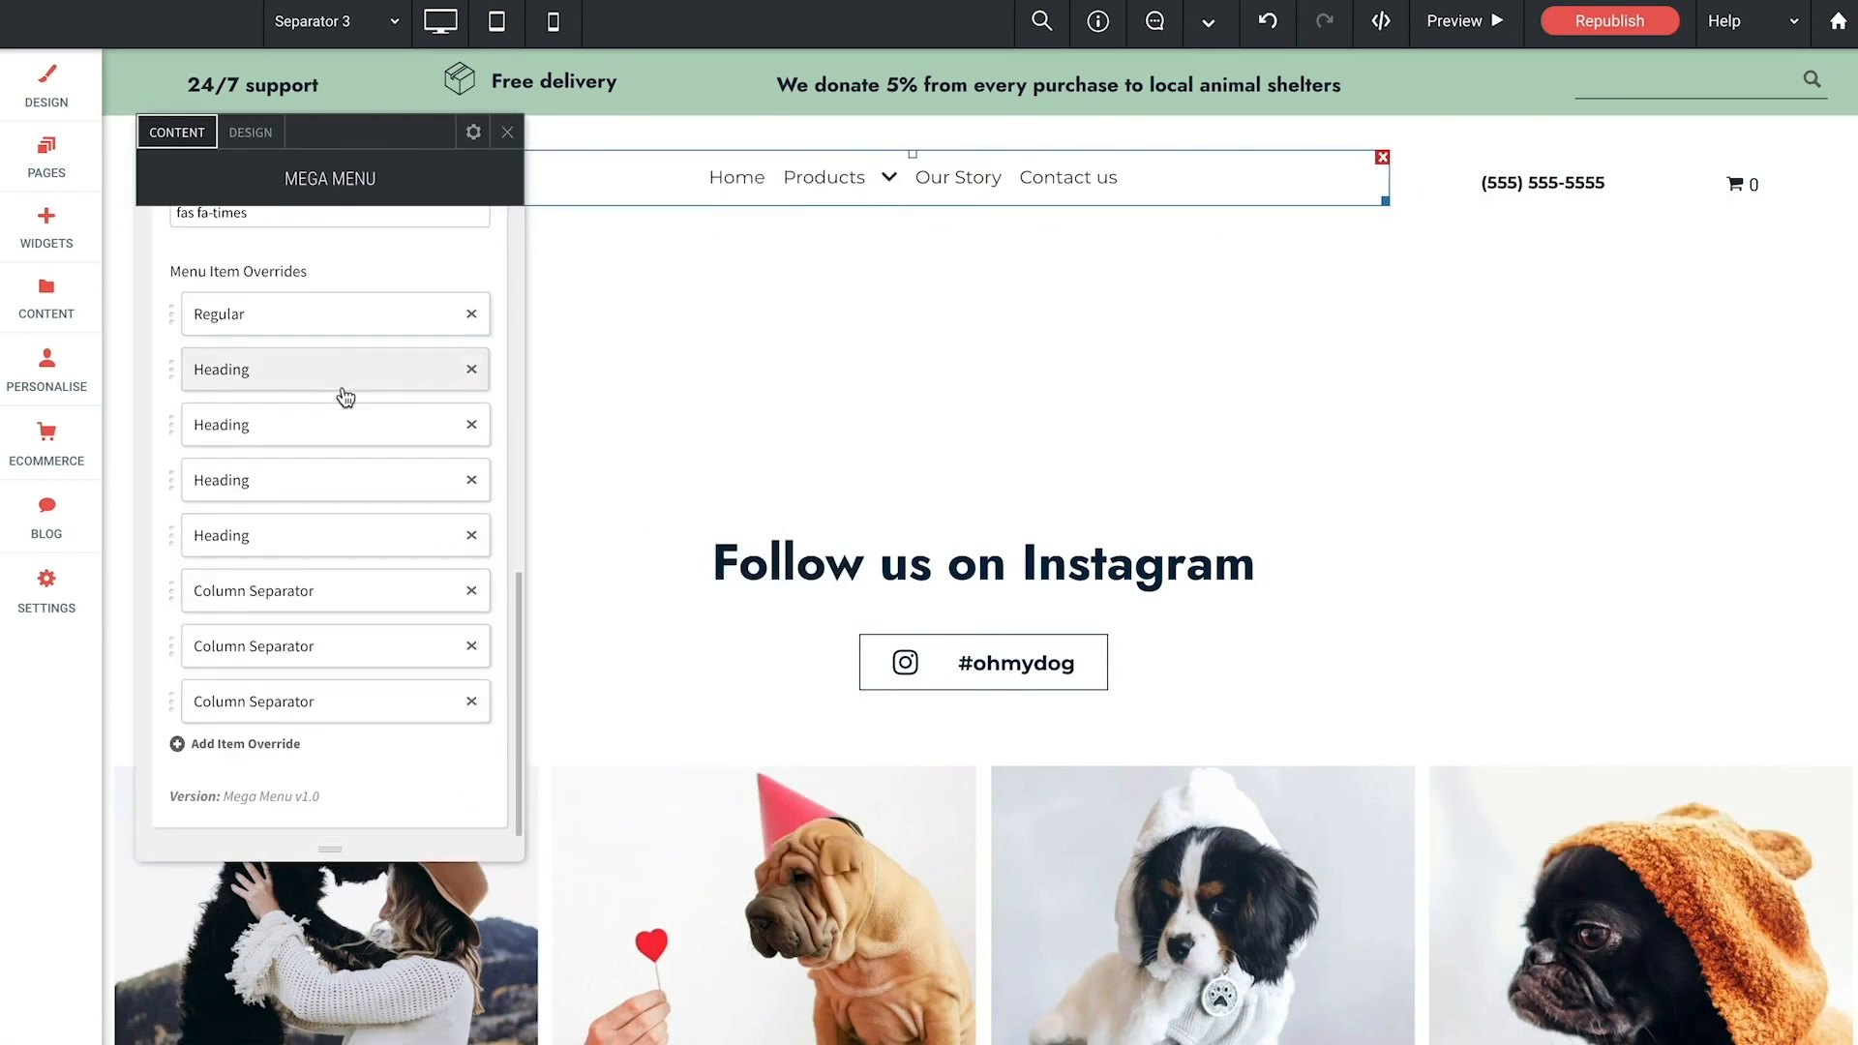
scroll(294, 365, "up", 1)
left_click(268, 359)
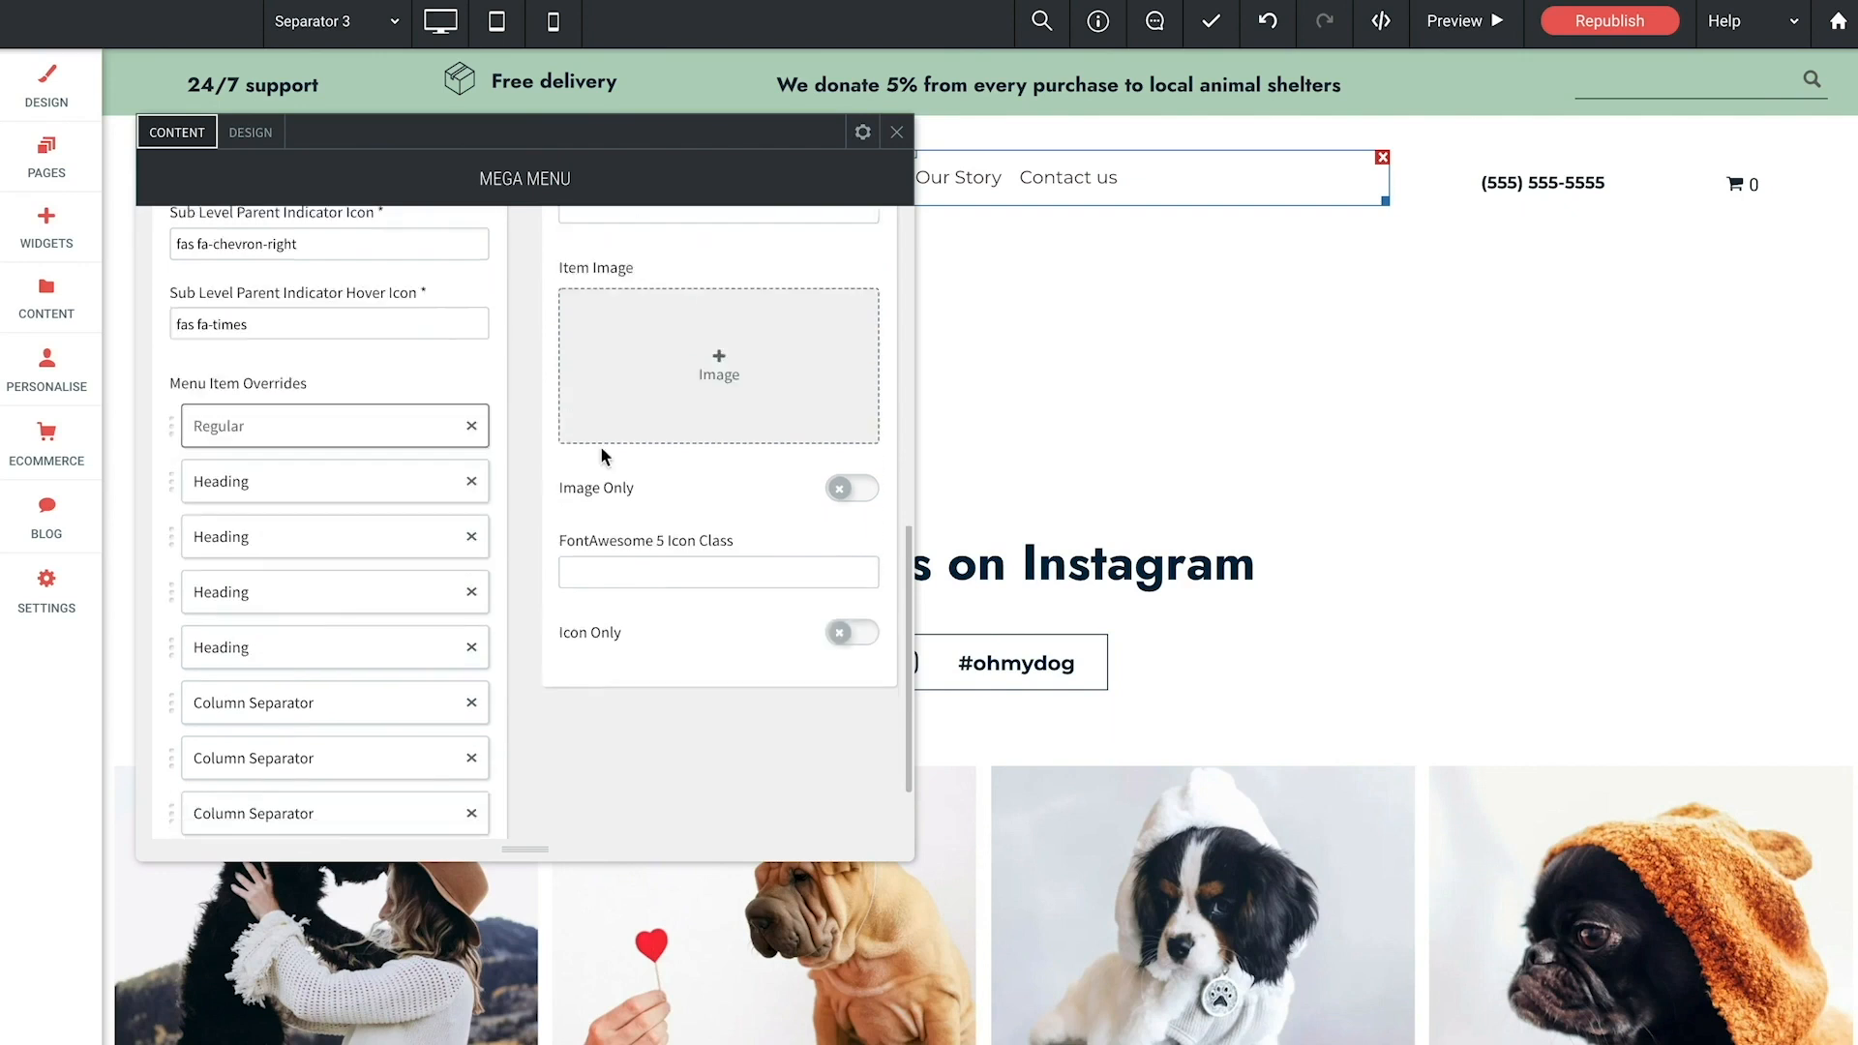
scroll(600, 447, "down", 5)
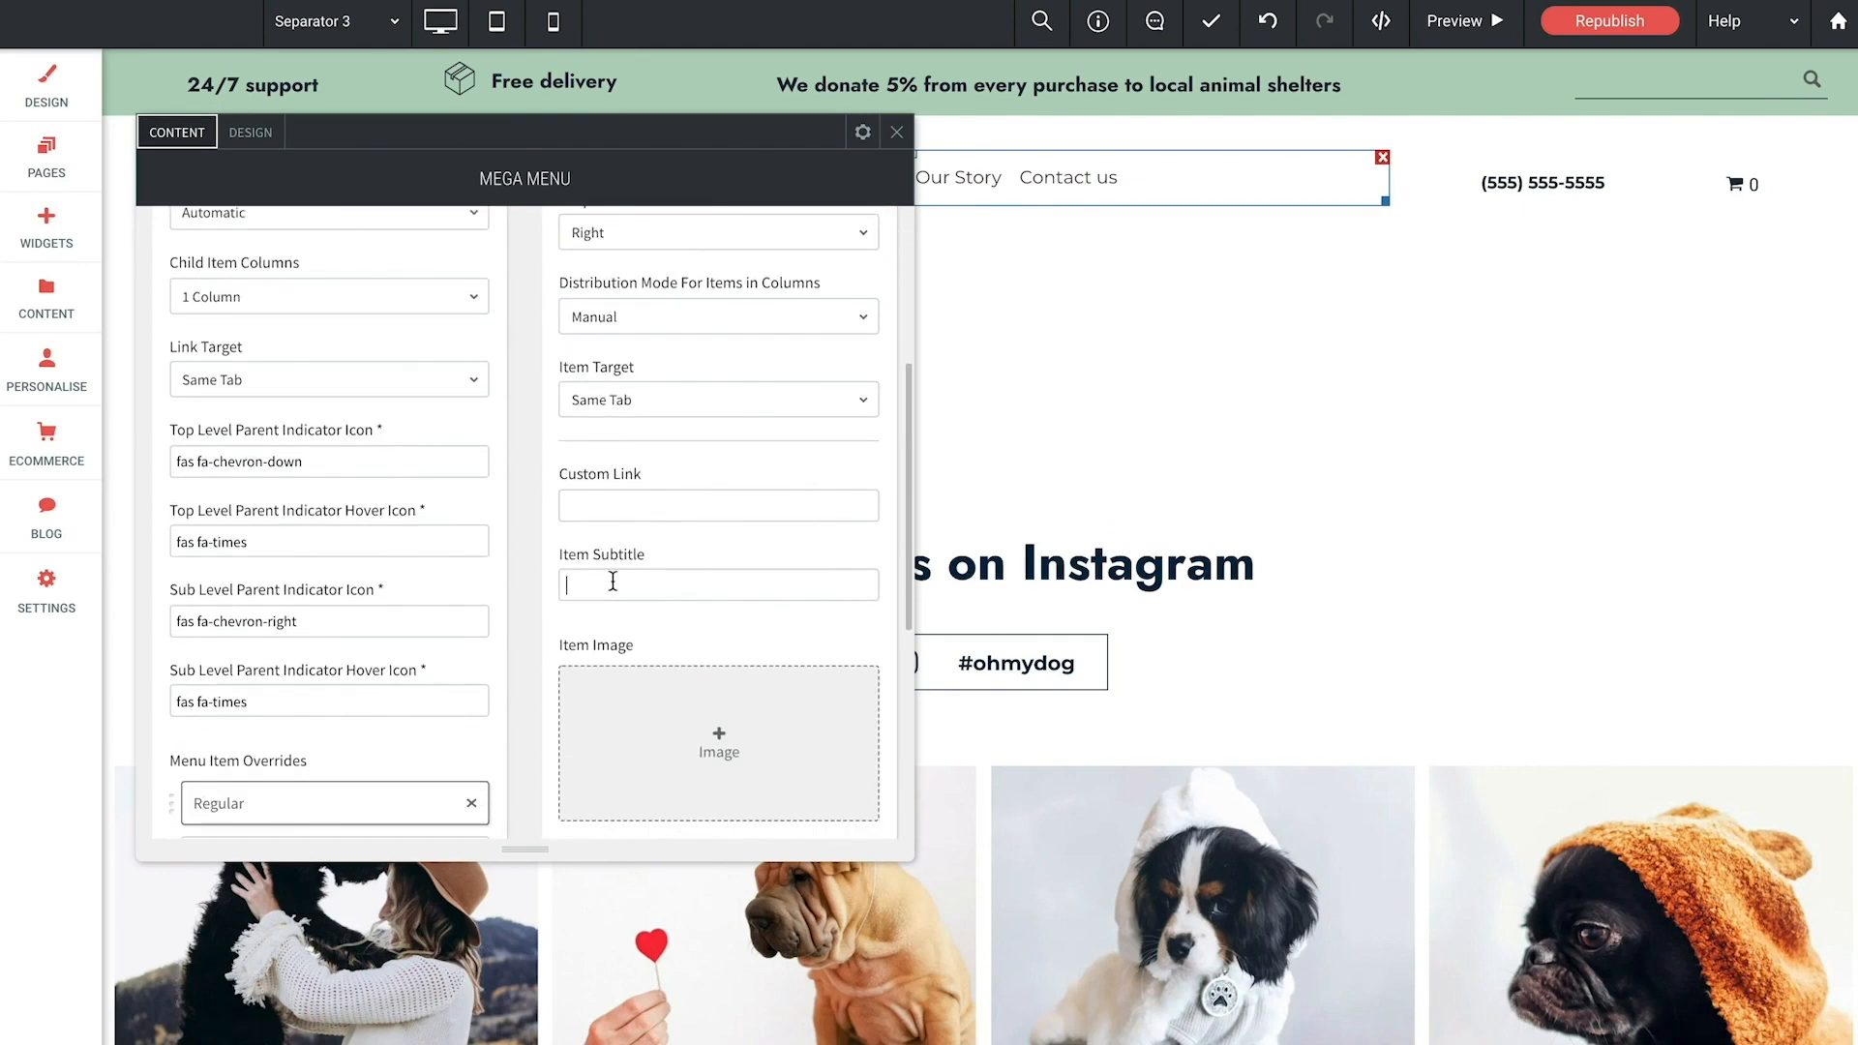
left_click(613, 581)
type("FOR YOUR PETS")
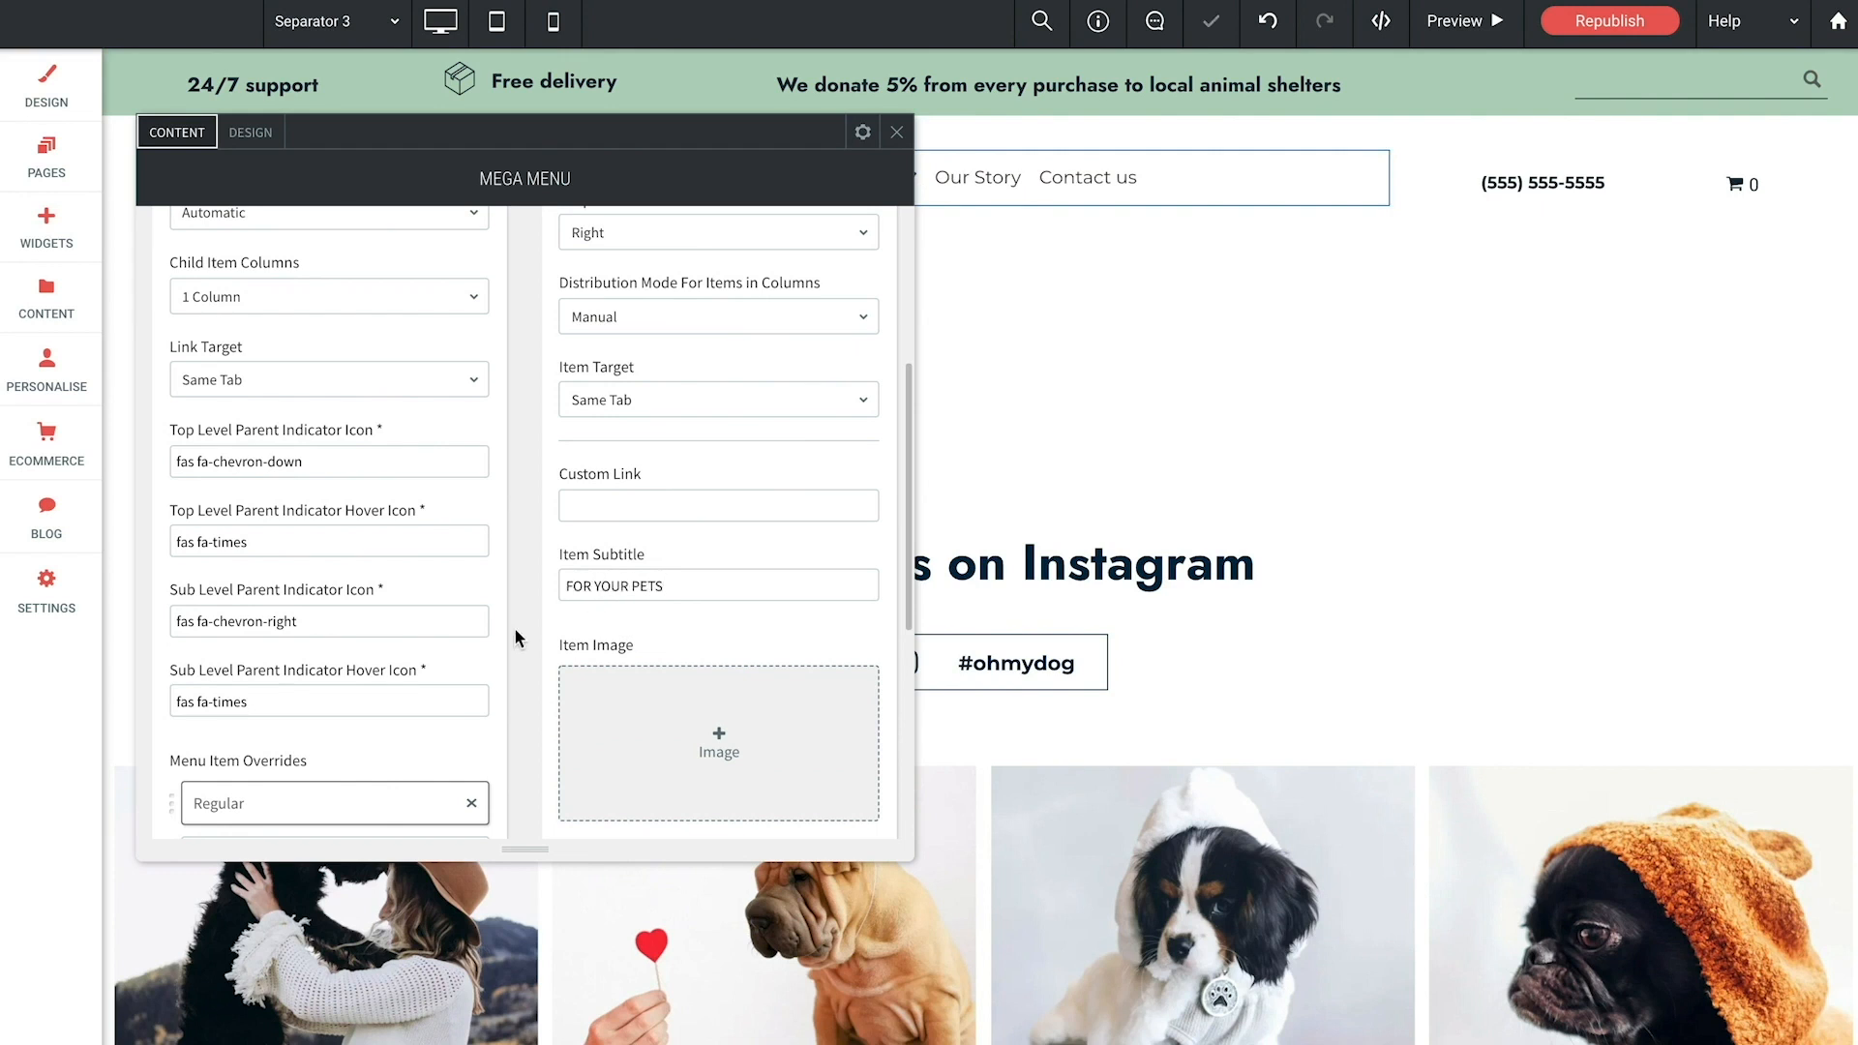
Step: Search the Font Awesome site for "paw" and copy the HTML snippet of the solid paw icon
scroll(514, 627, "down", 3)
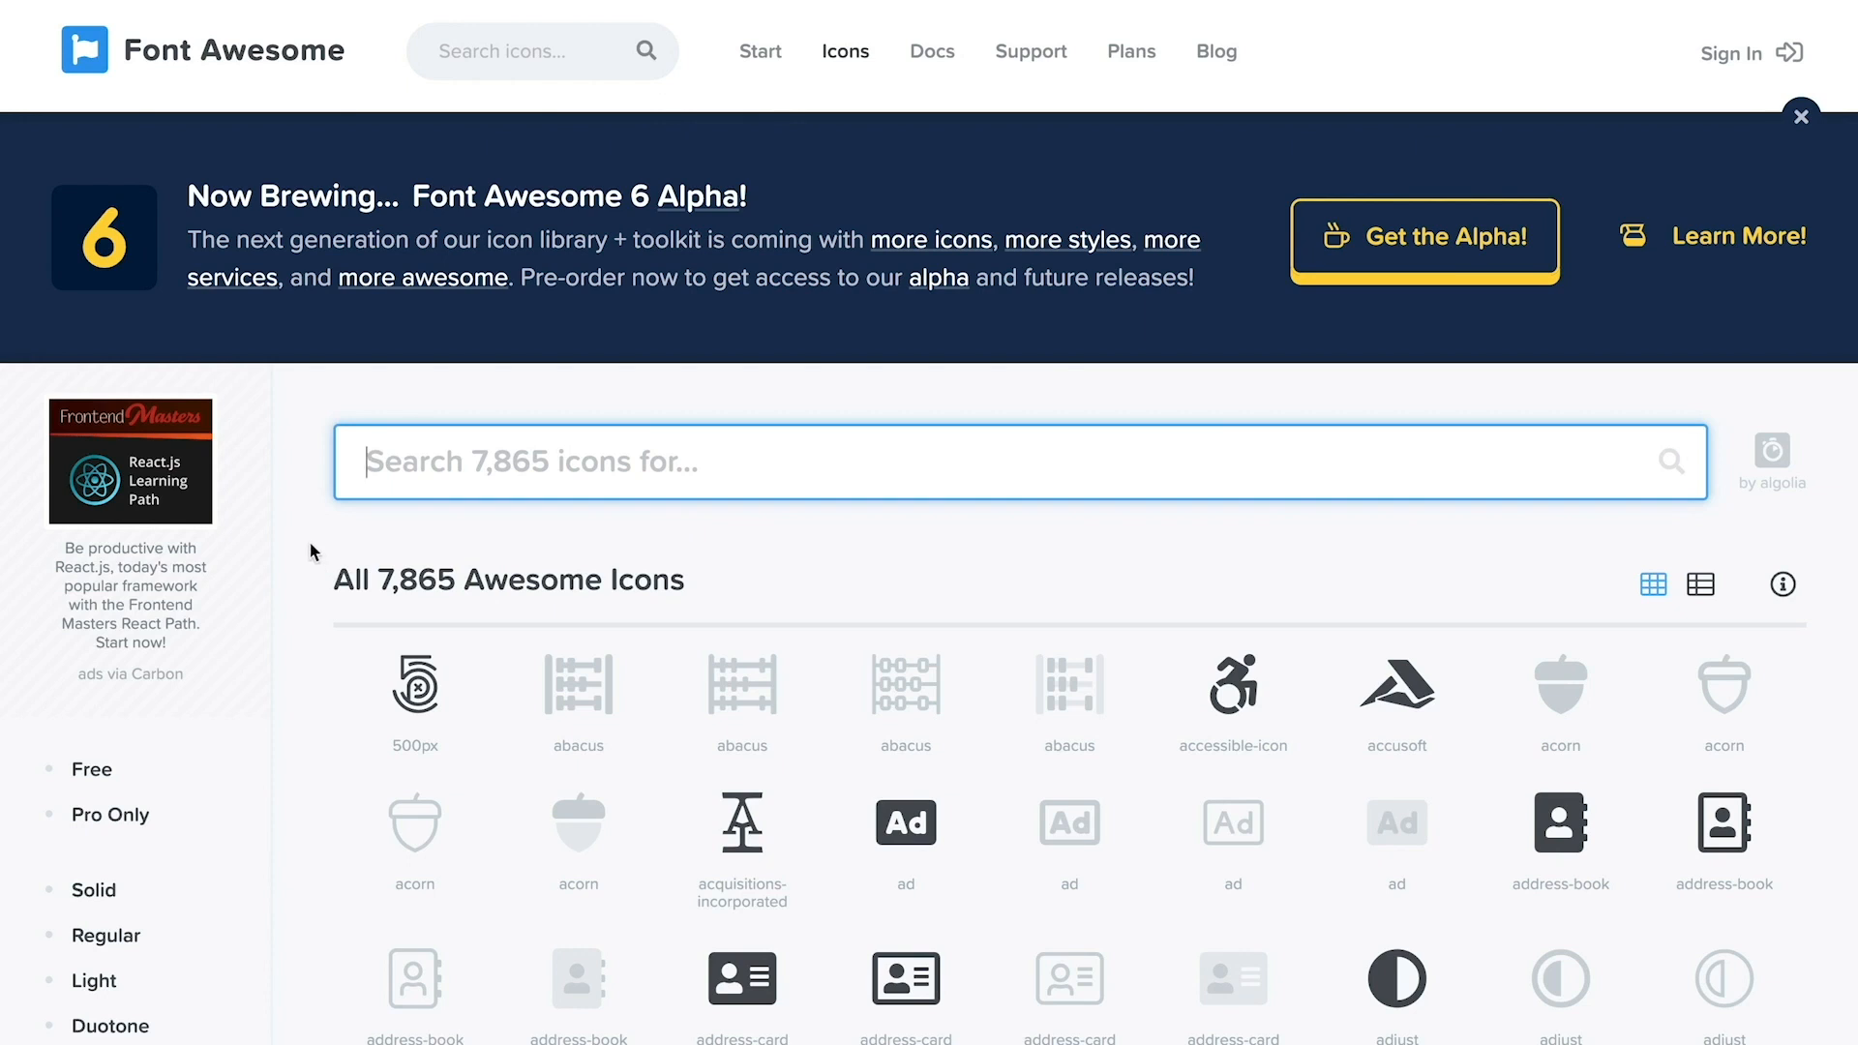
type("paw")
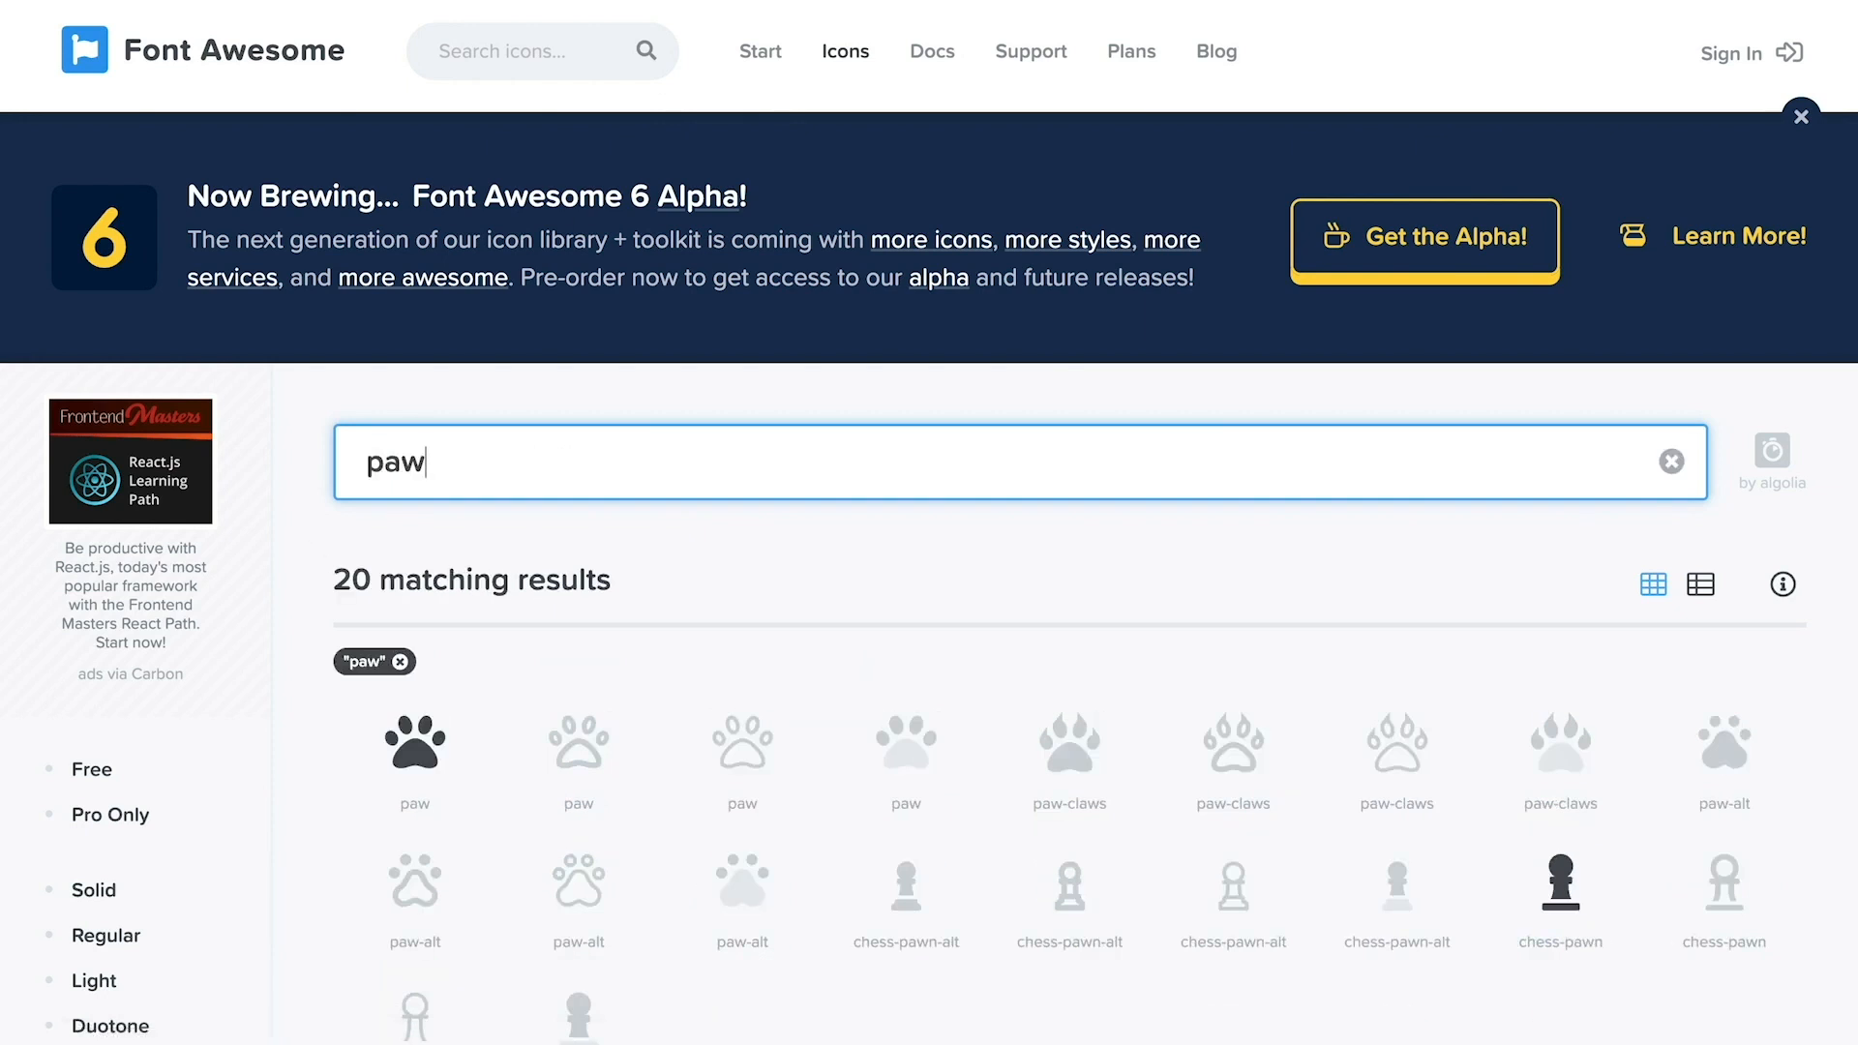
scroll(278, 600, "down", 1)
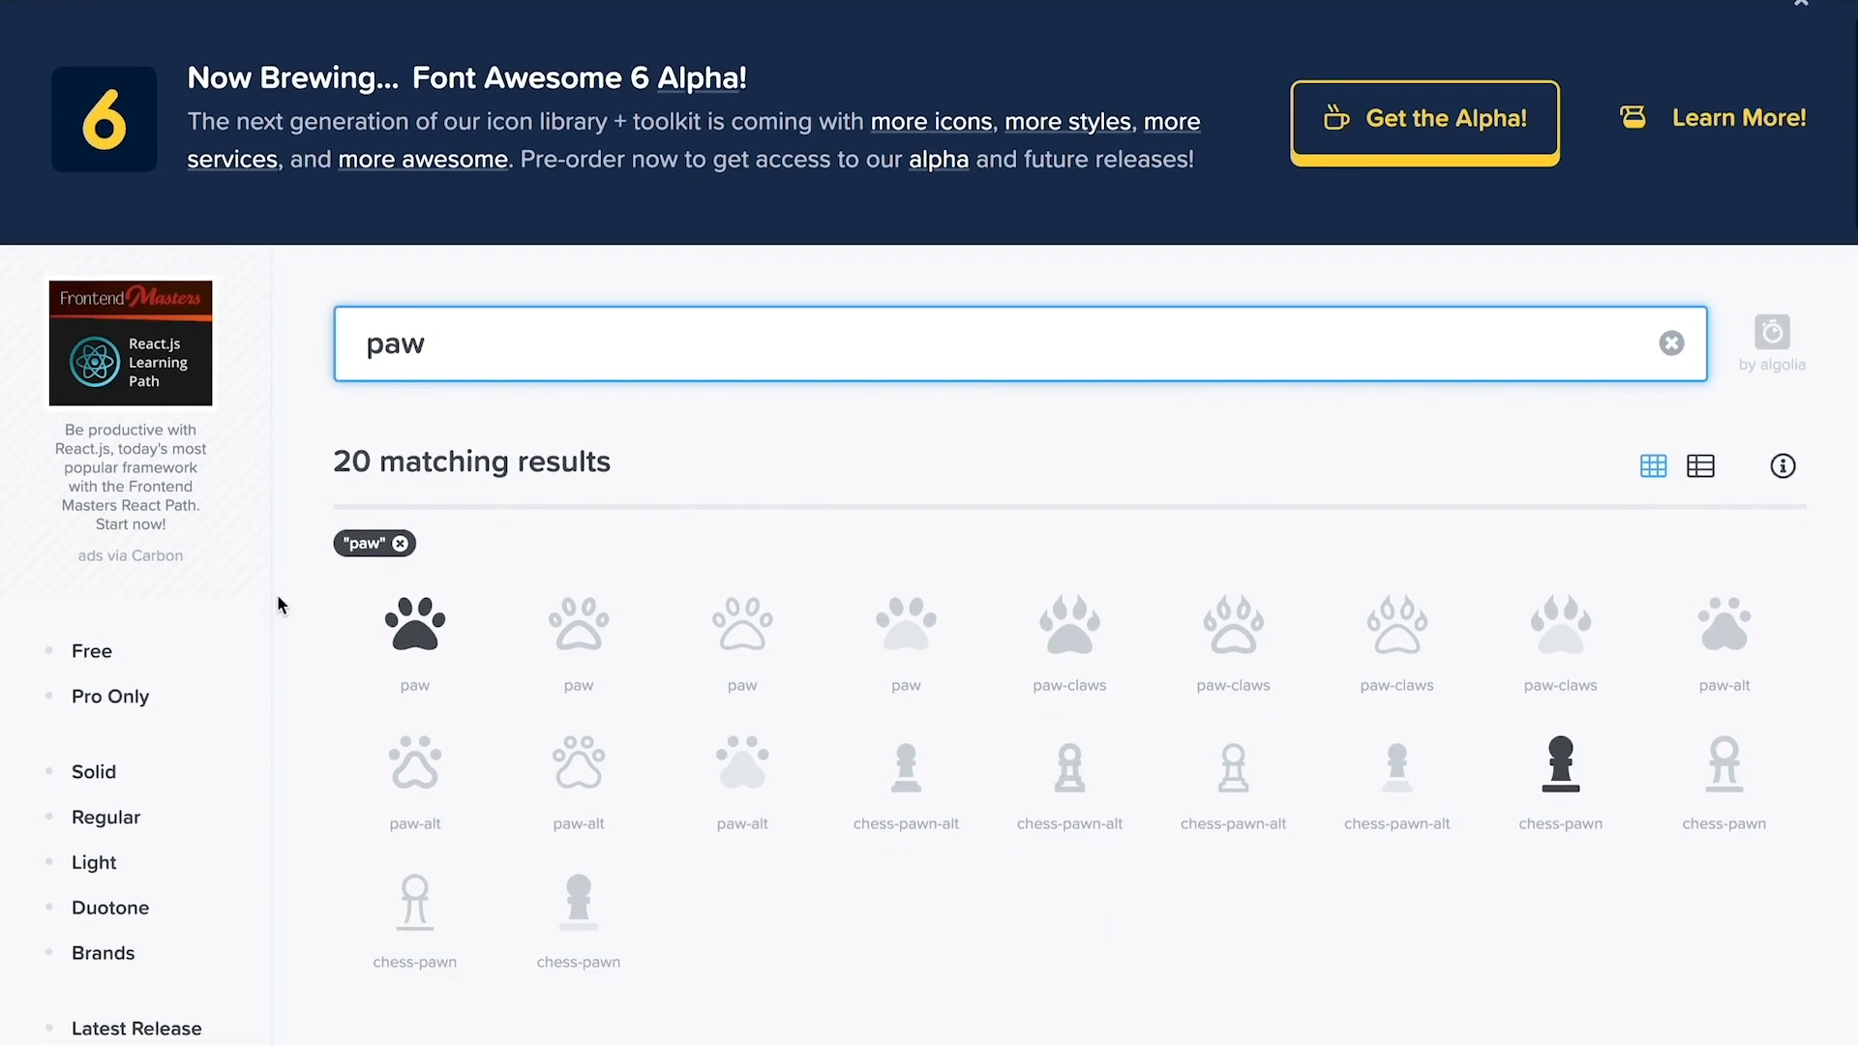
left_click(417, 633)
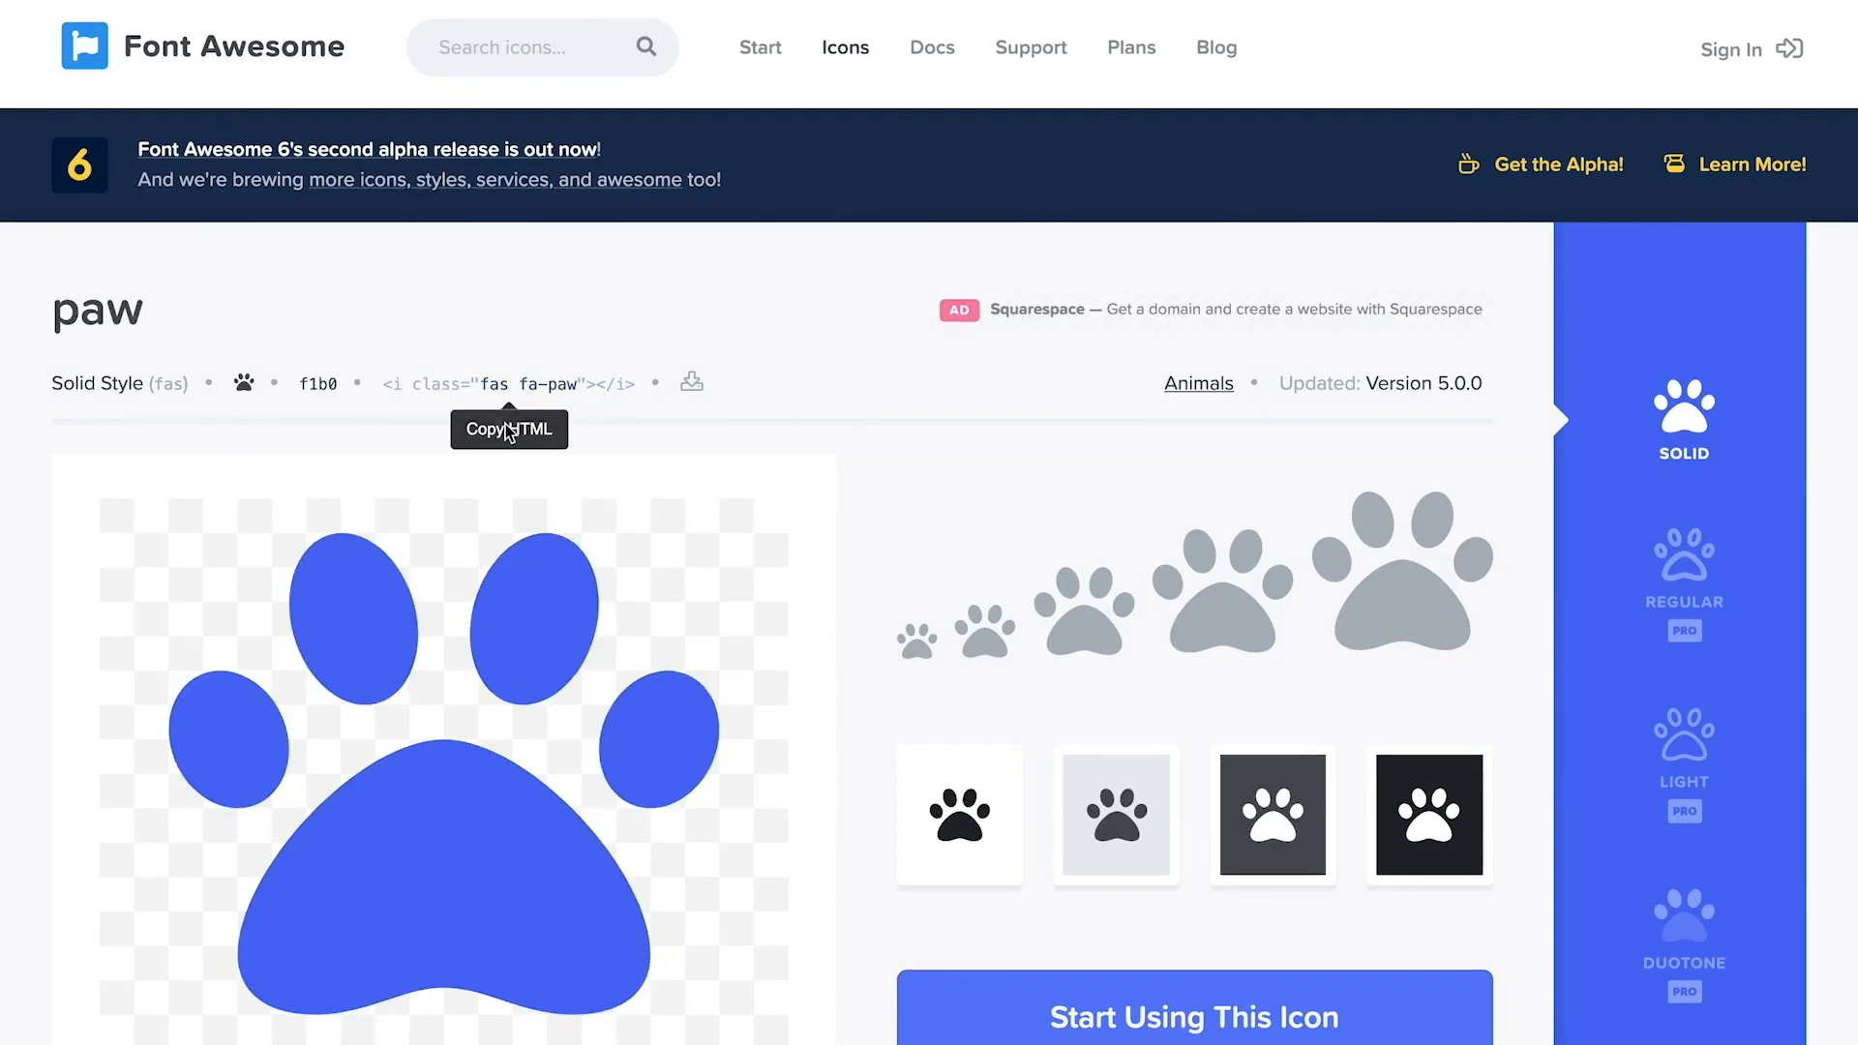
left_click(512, 393)
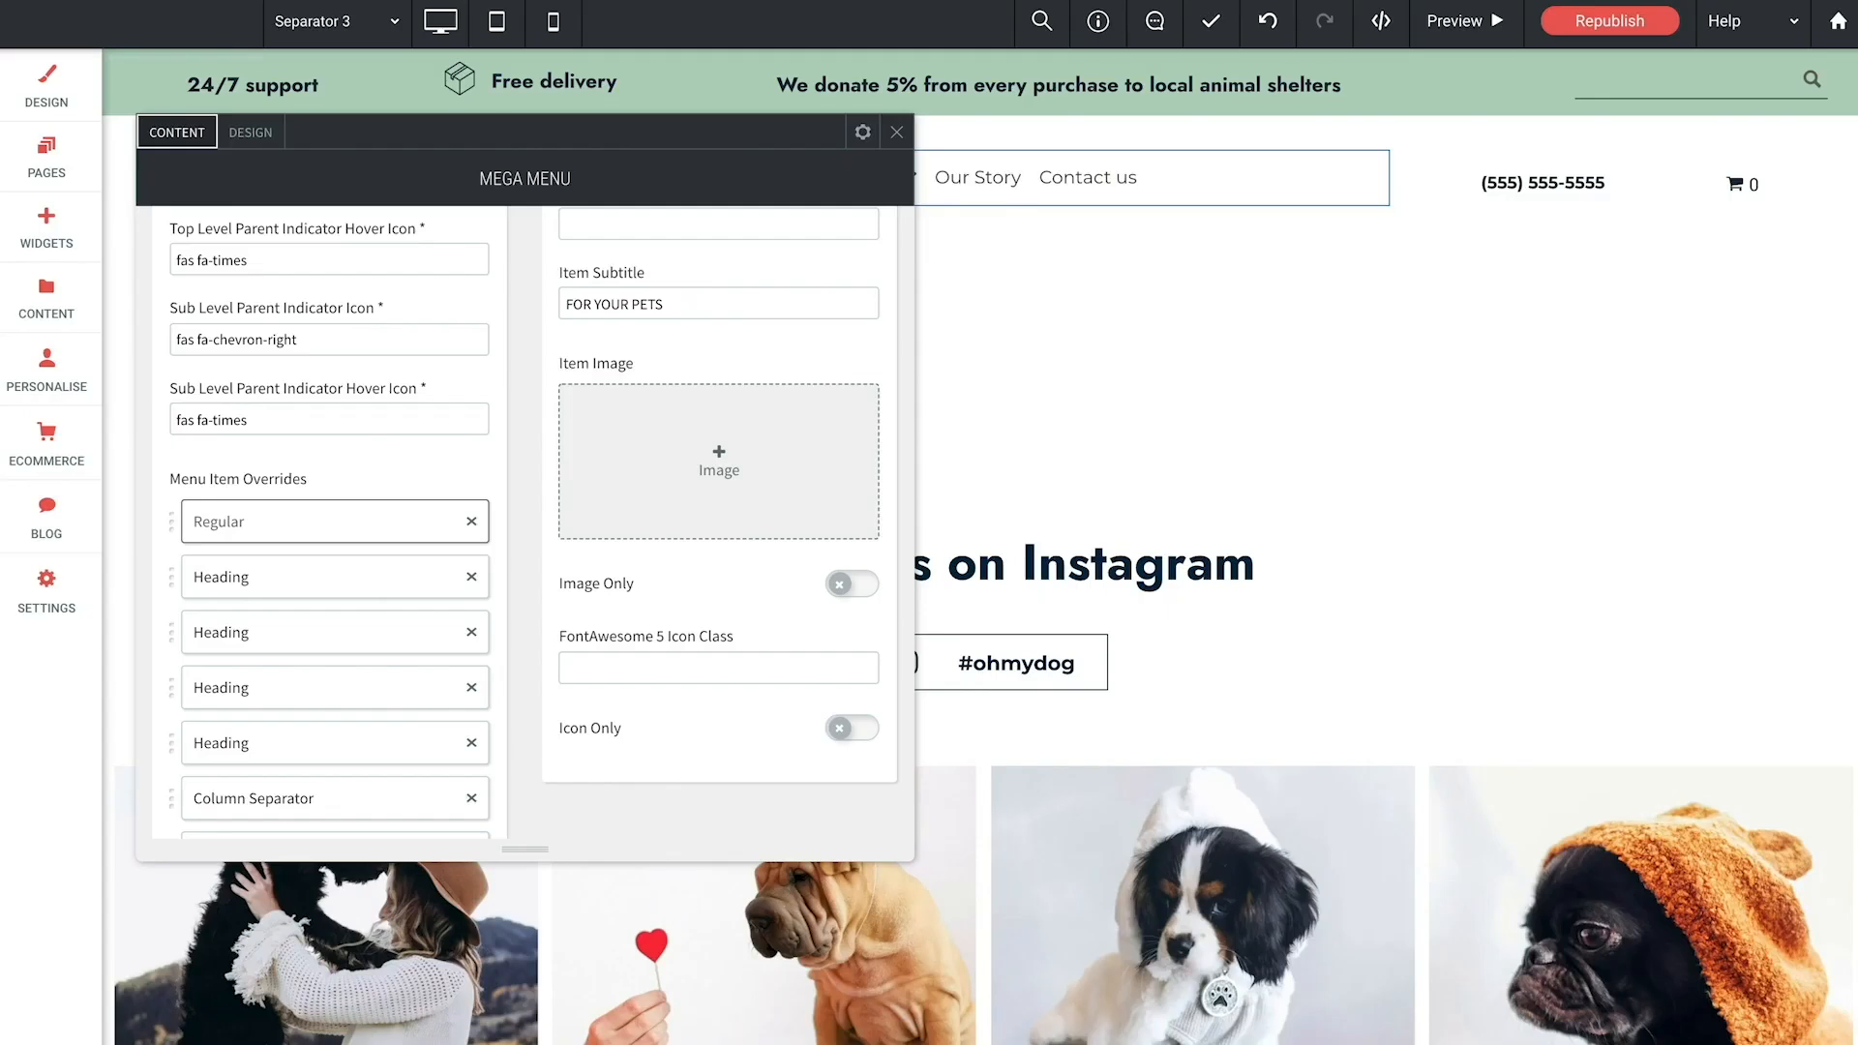
Step: Paste the snippet as the Products override's FontAwesome 5 icon class, trim it to "fas fa-paw", and close the Mega Menu settings
left_click(654, 666)
type("<i class=\"fas fa-paw\"></i>")
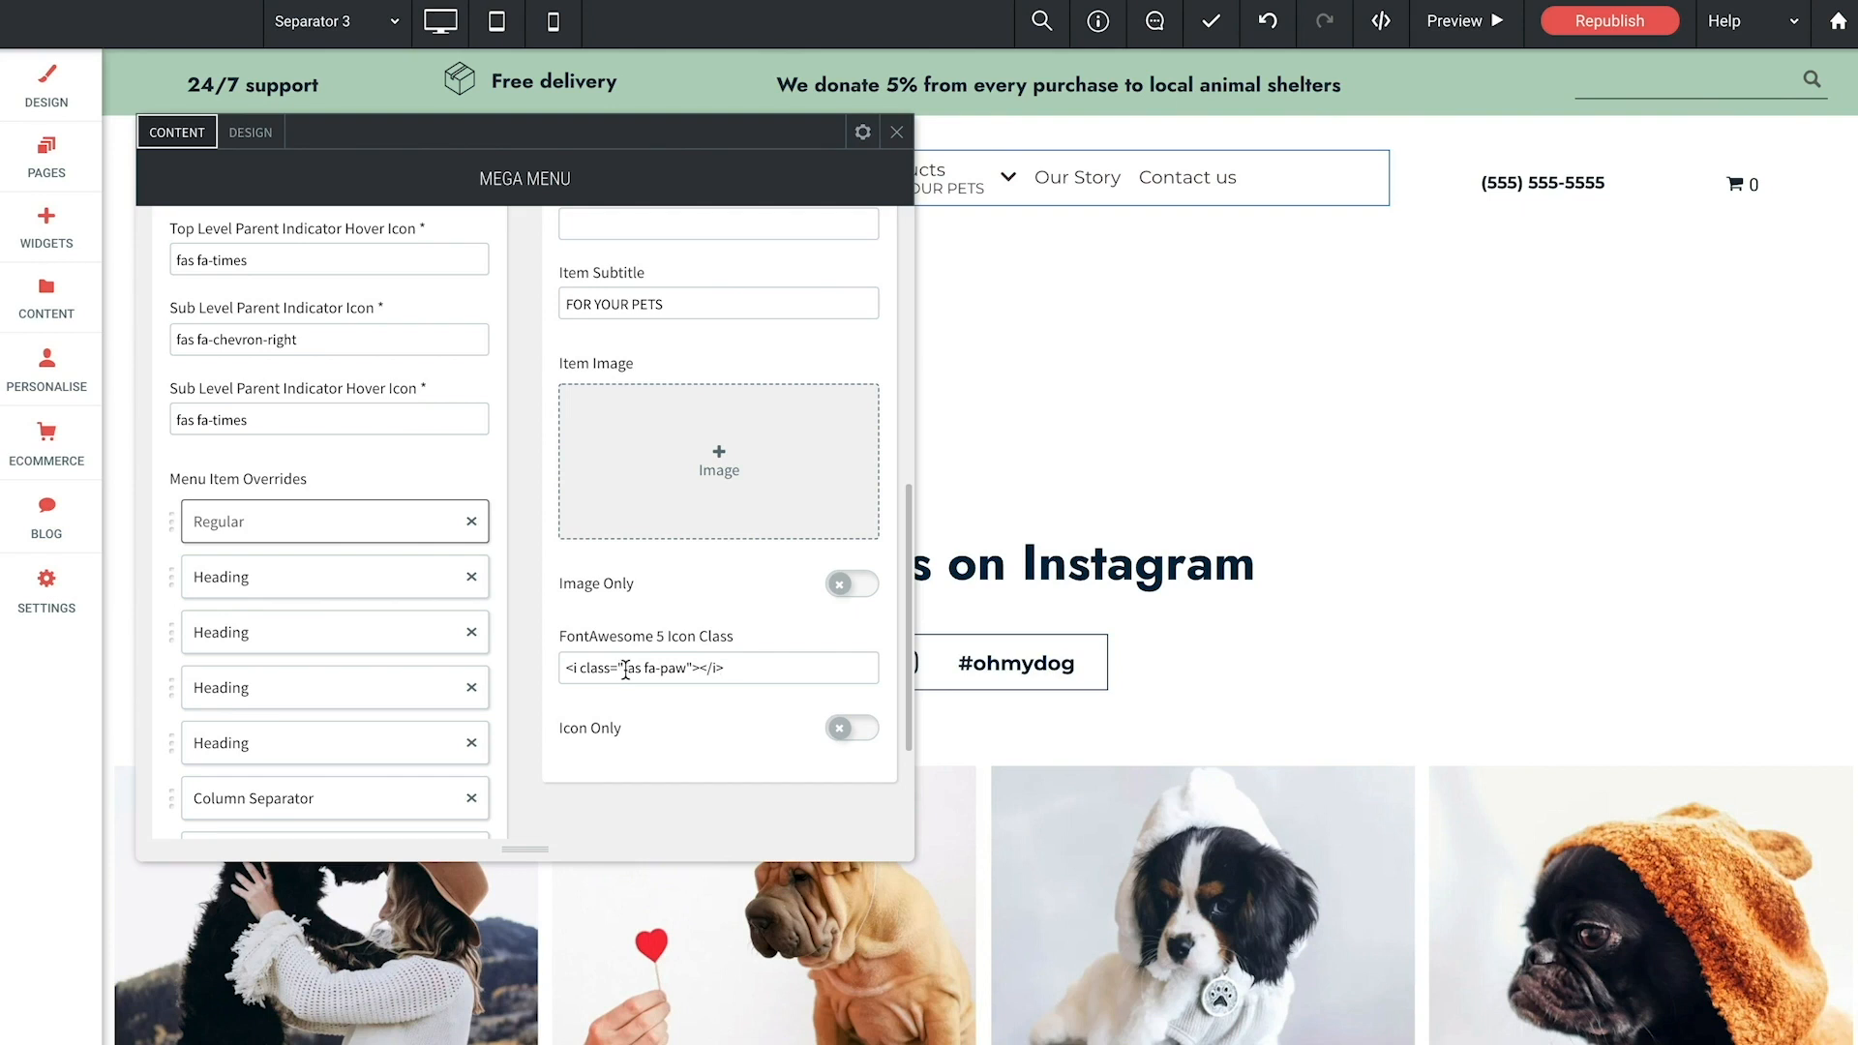
left_click_drag(624, 670, 594, 669)
key("BackSpace")
left_click_drag(630, 668, 734, 671)
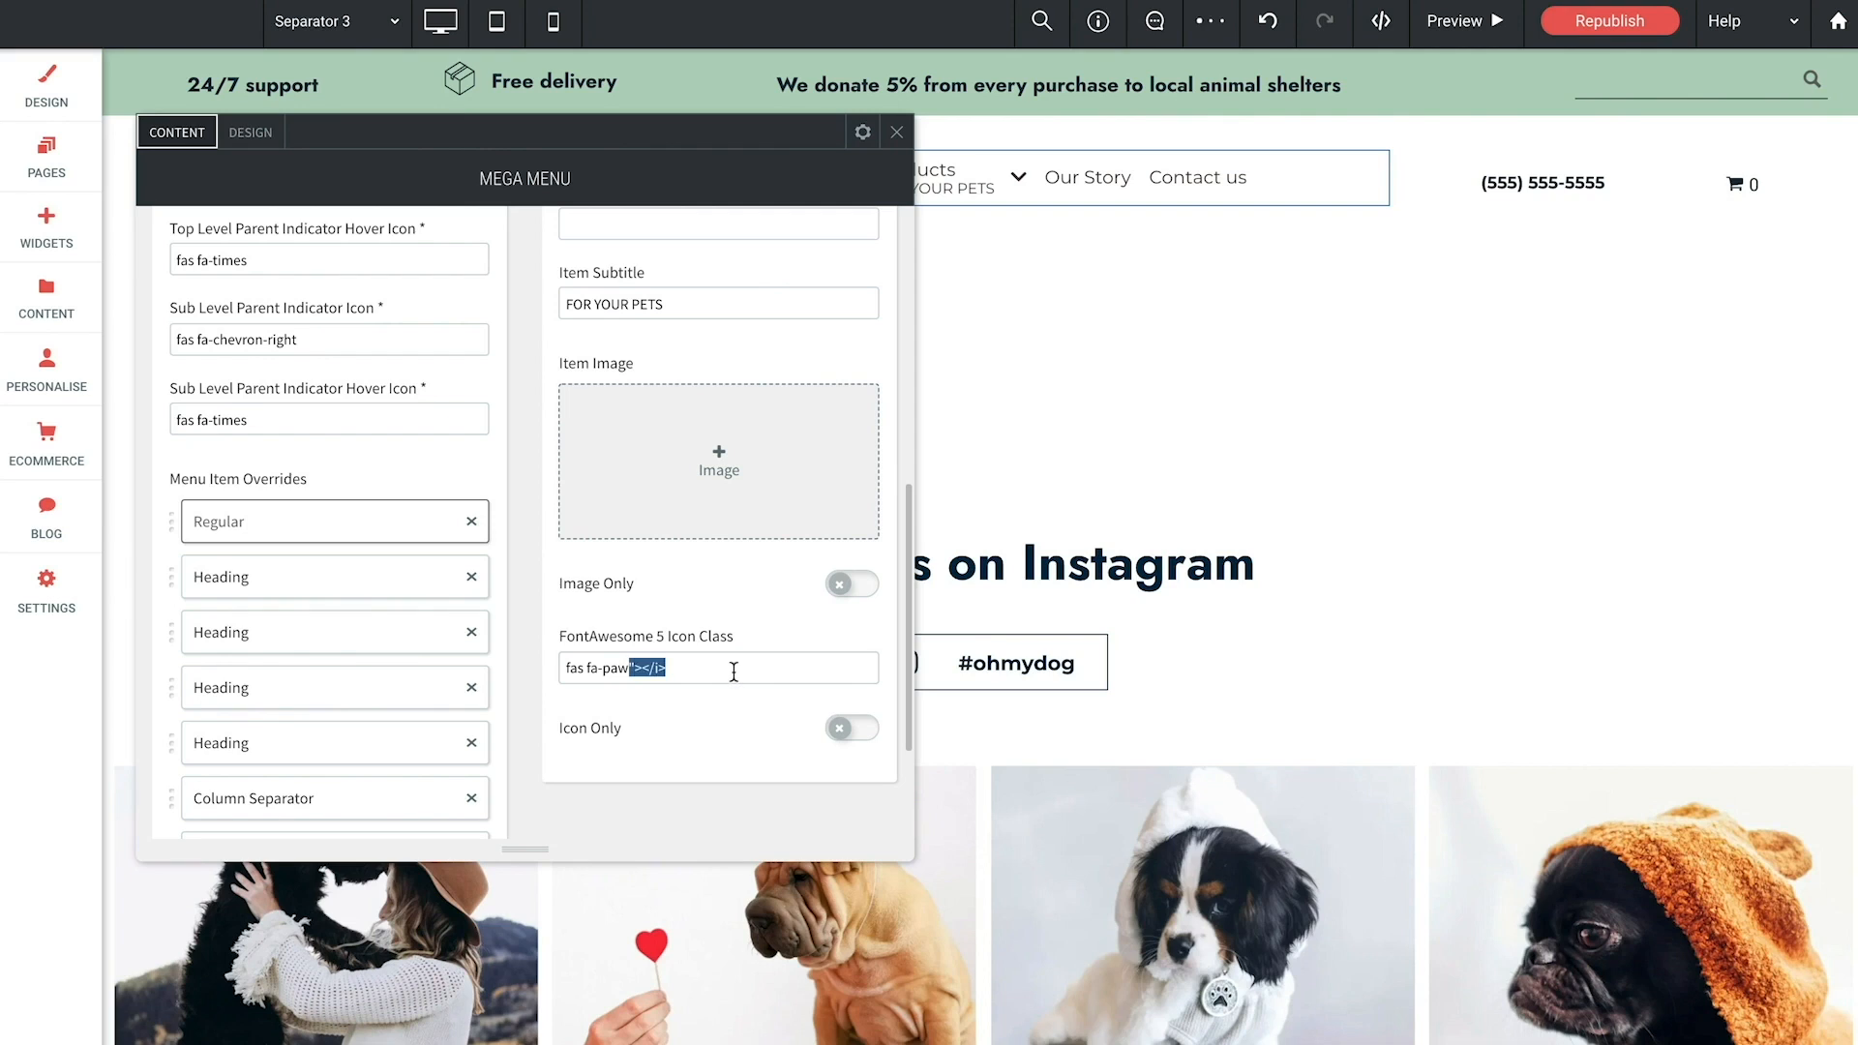
key("BackSpace")
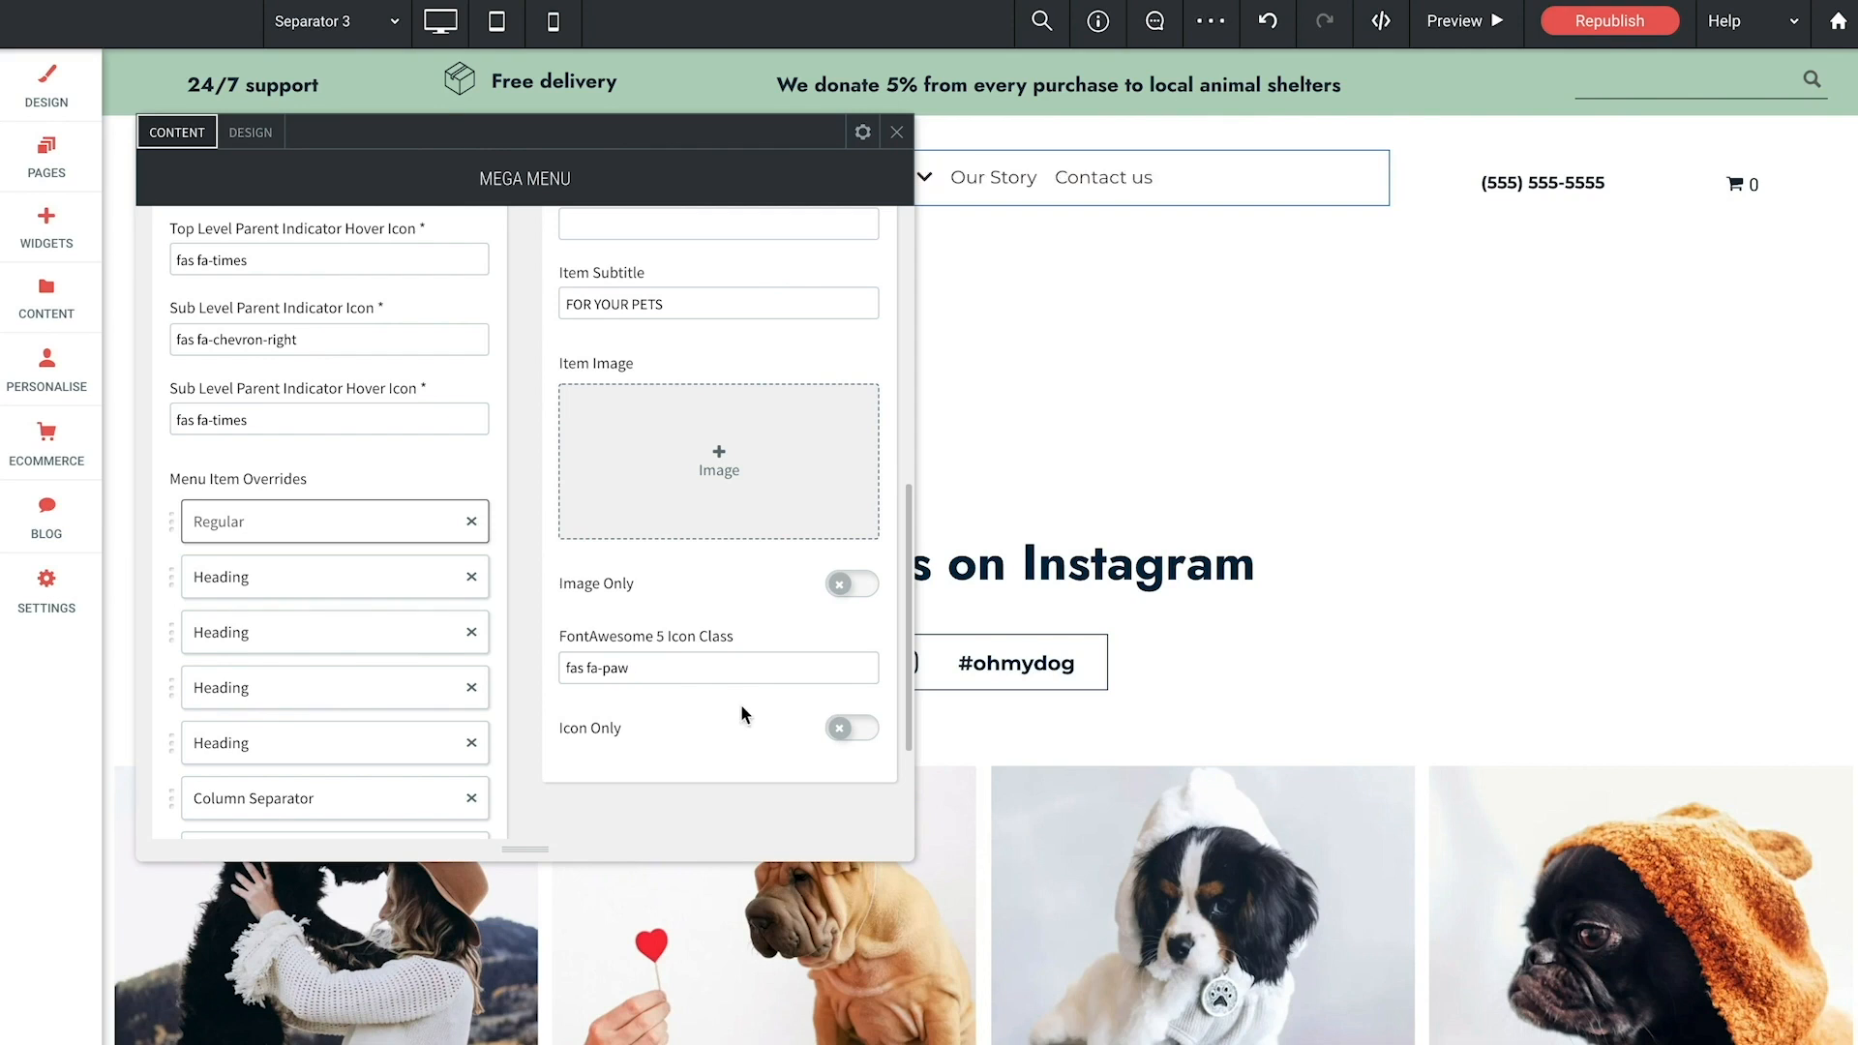
left_click(896, 132)
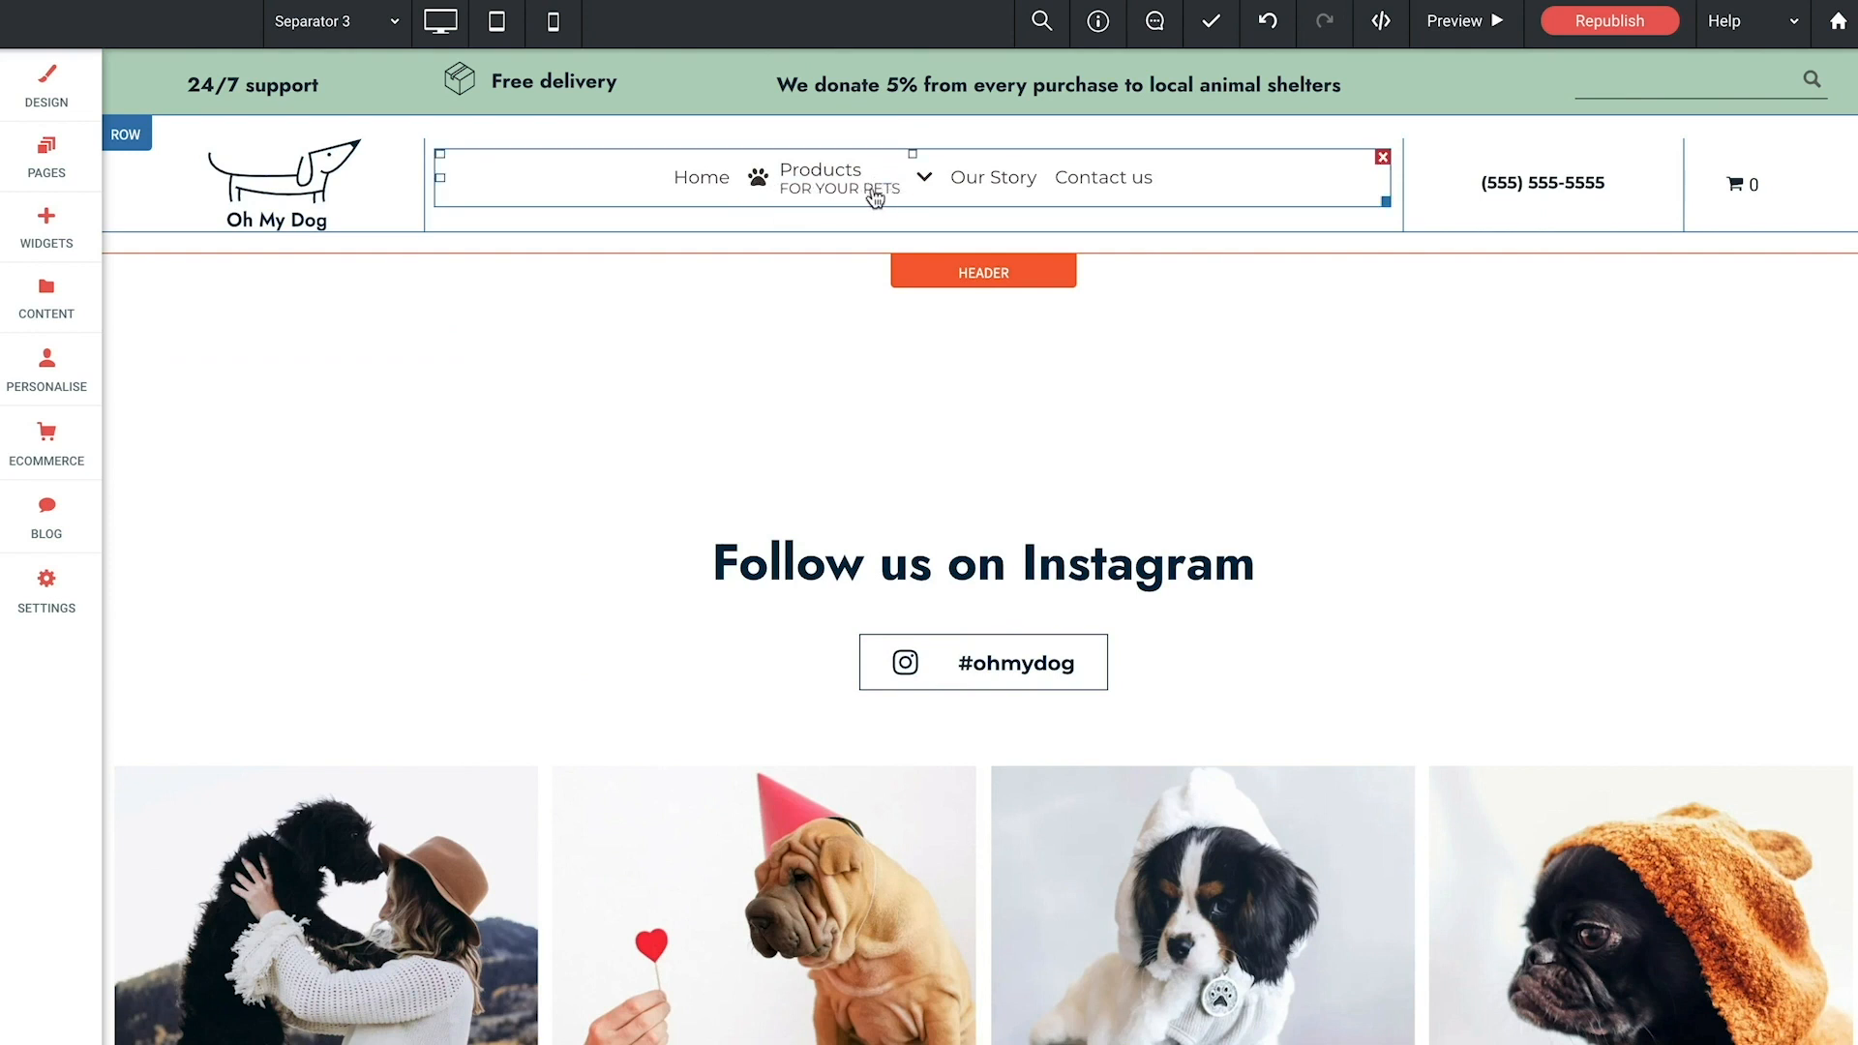
Step: Set the Mega Menu's top-level item content vertical alignment to Manual with a 35 px top offset, and close the settings
left_click(813, 190)
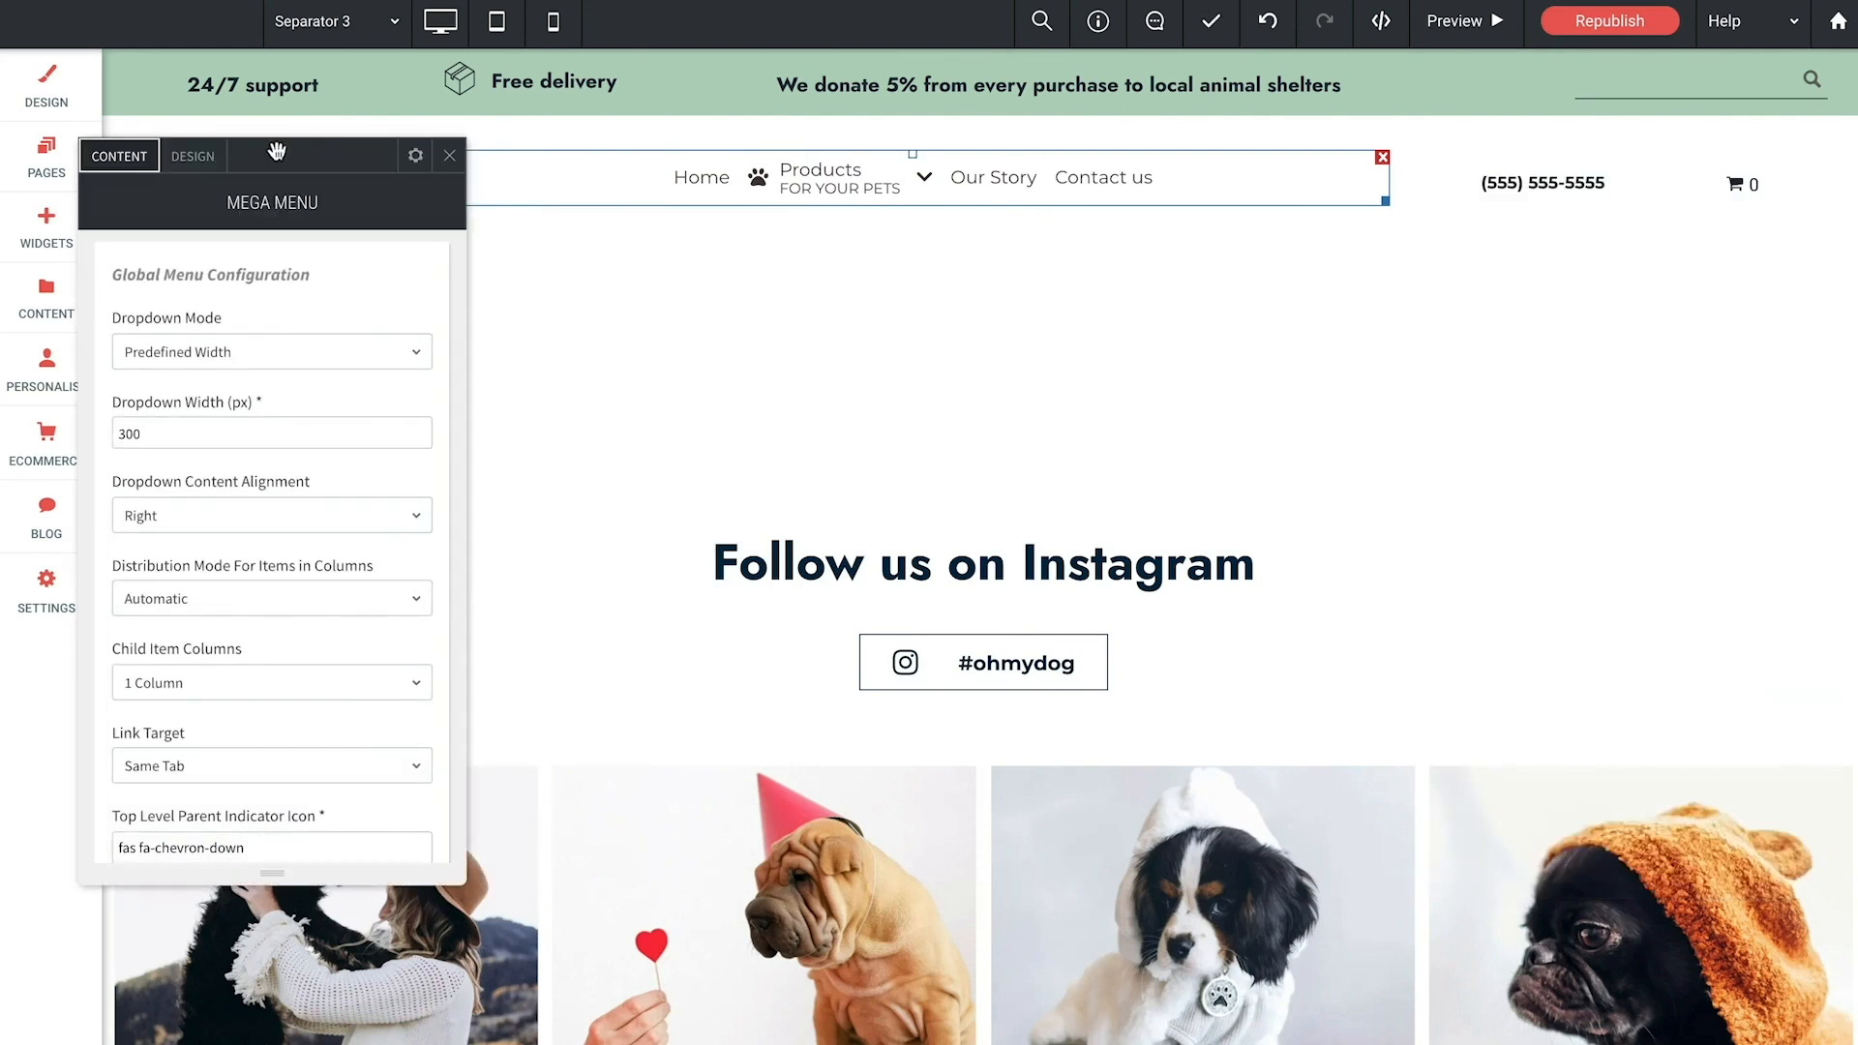
left_click(185, 167)
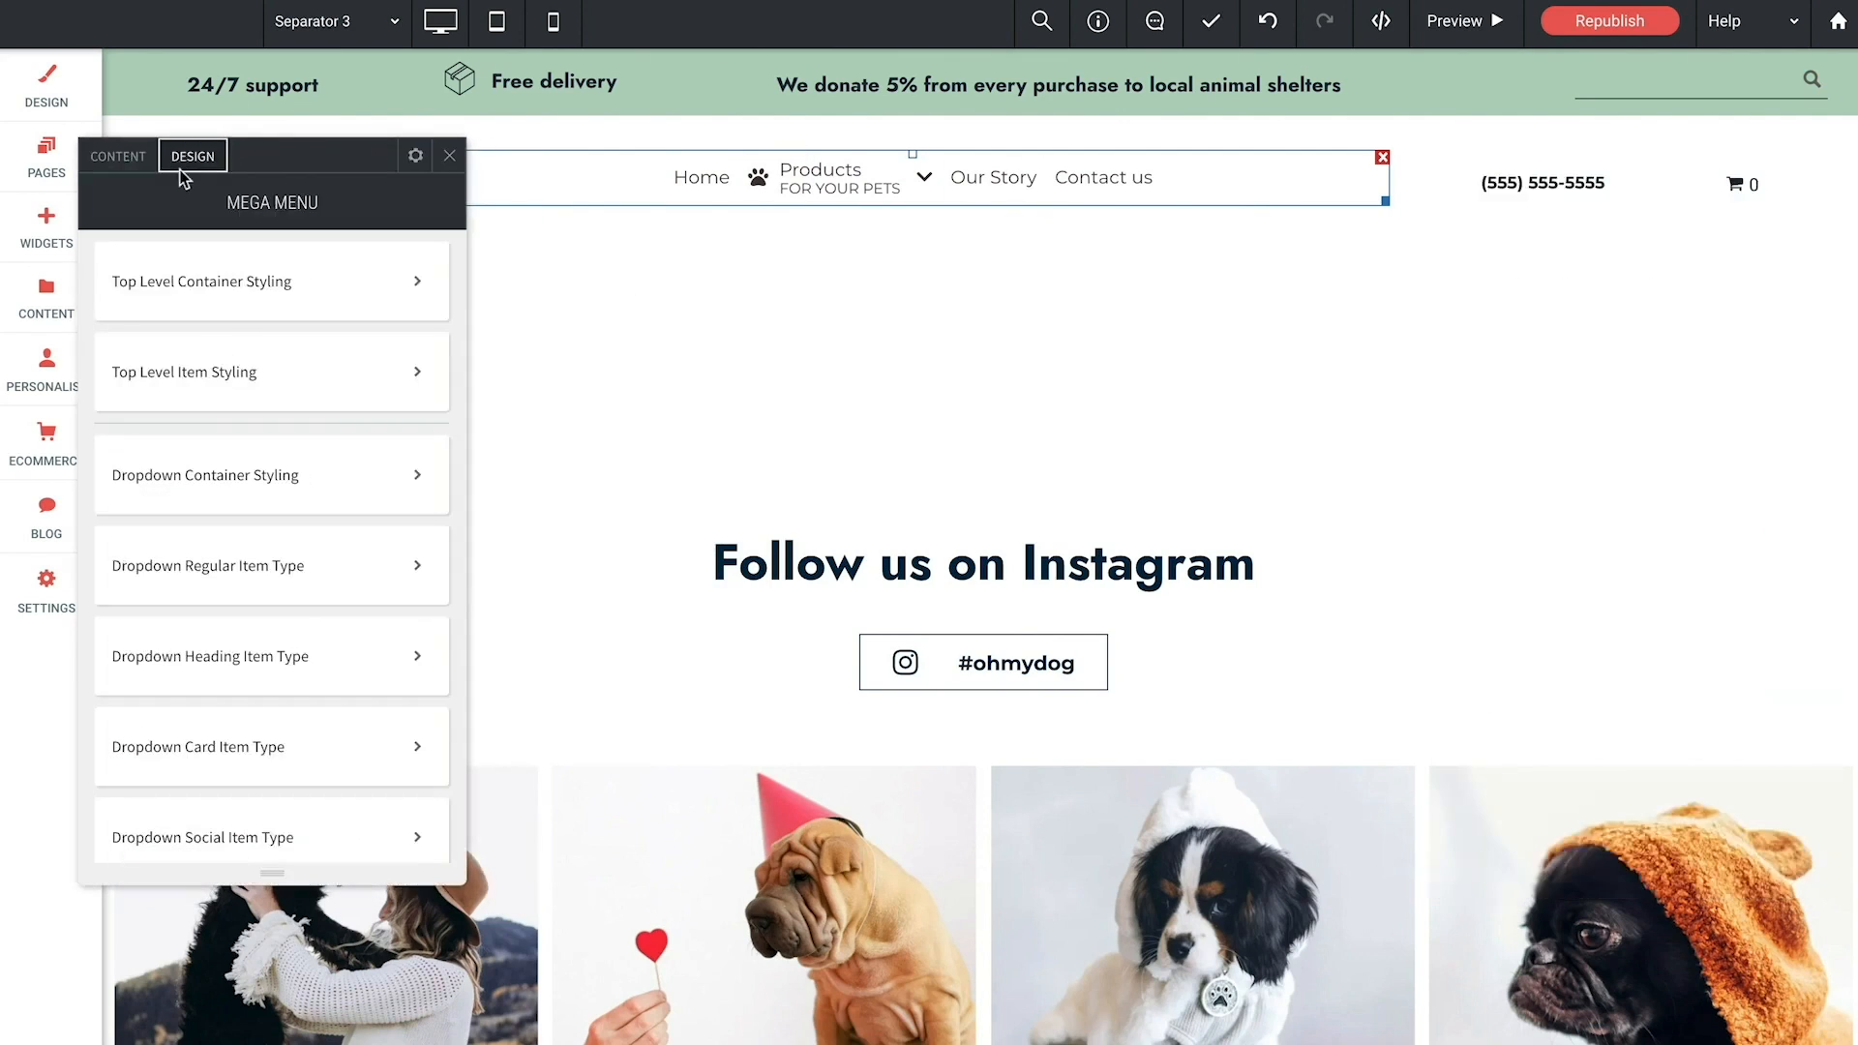
left_click(229, 372)
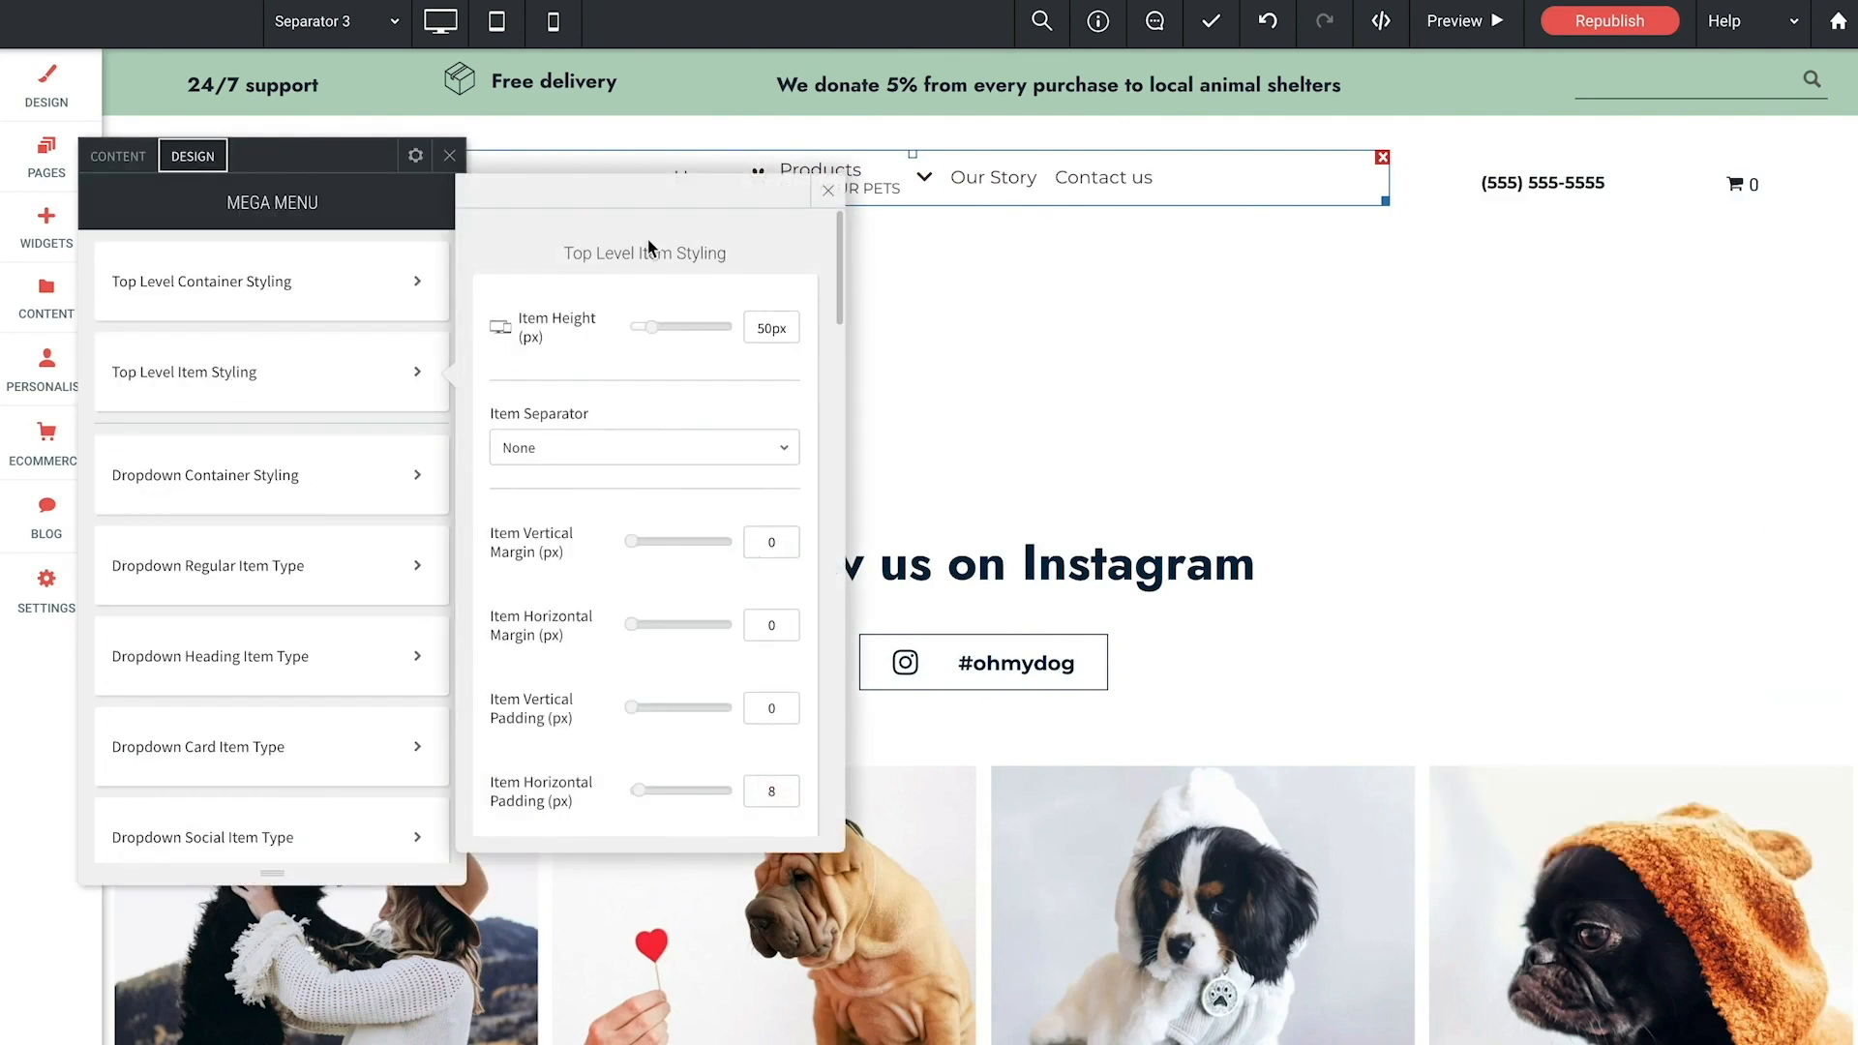
left_click_drag(317, 149, 358, 228)
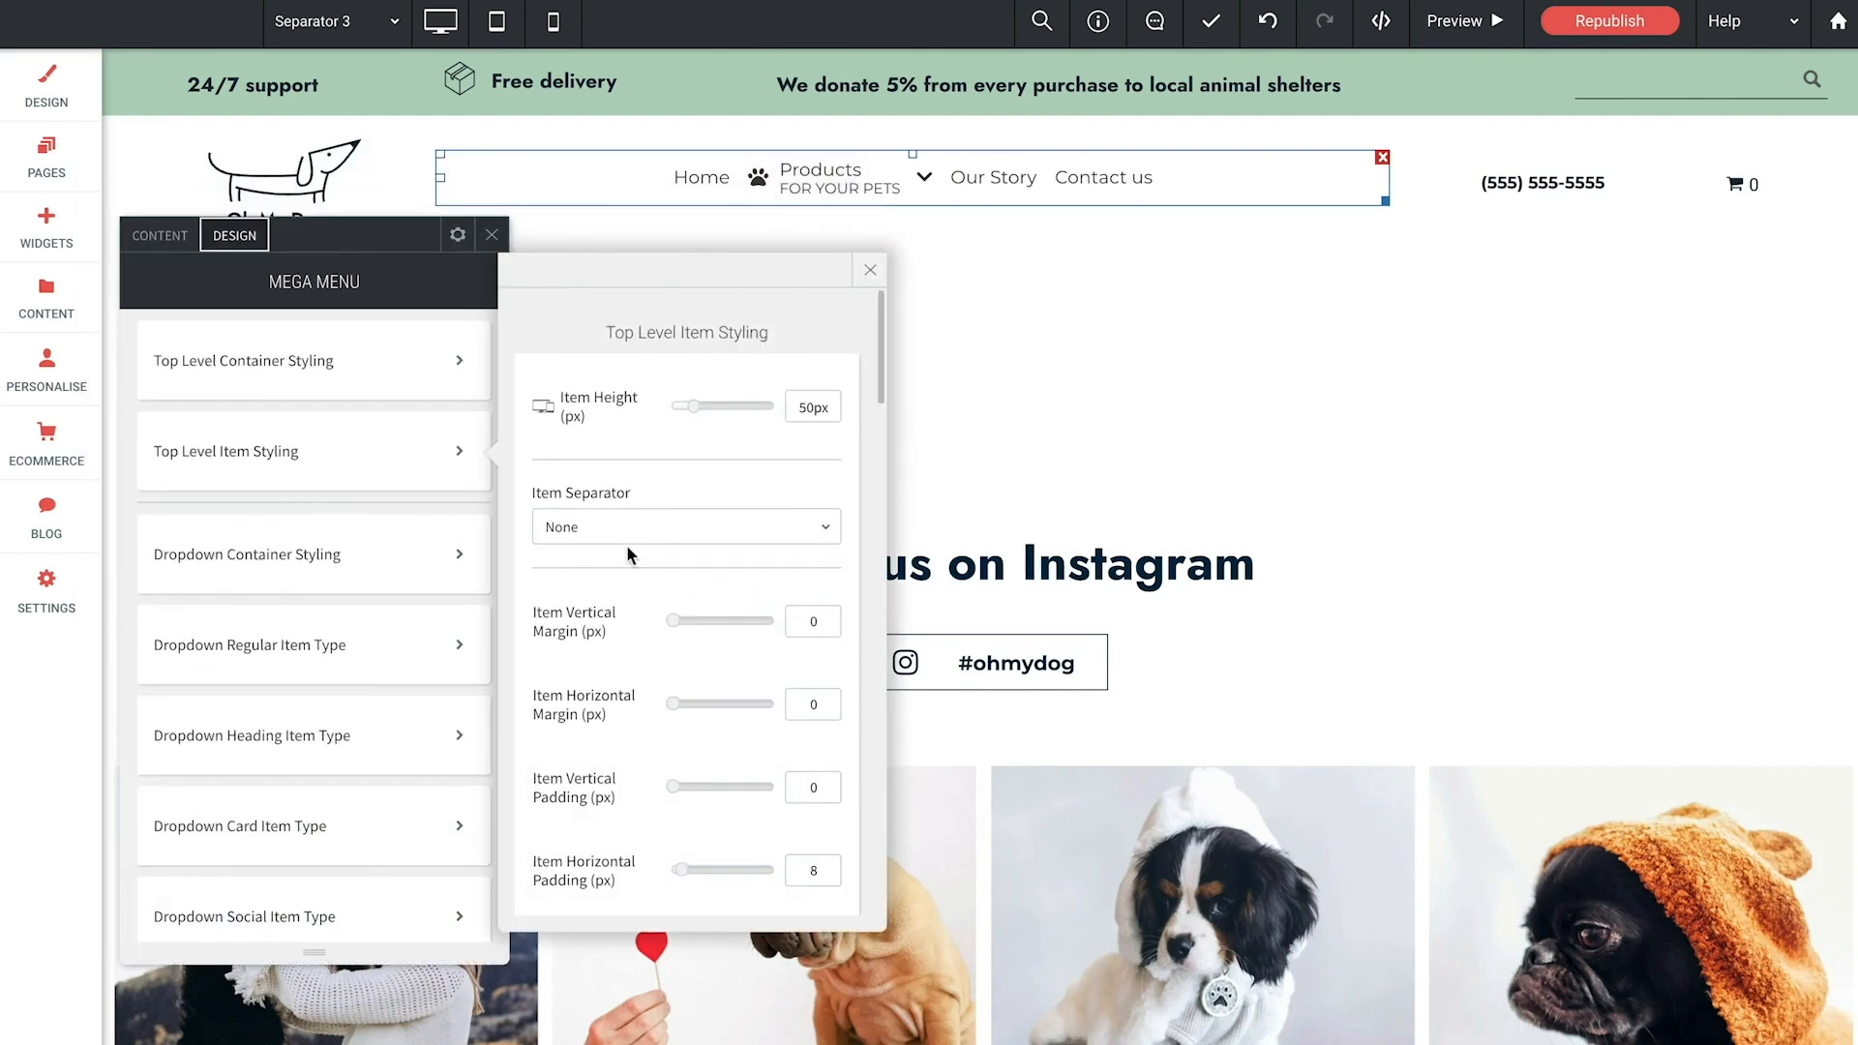
scroll(625, 544, "down", 5)
left_click(647, 523)
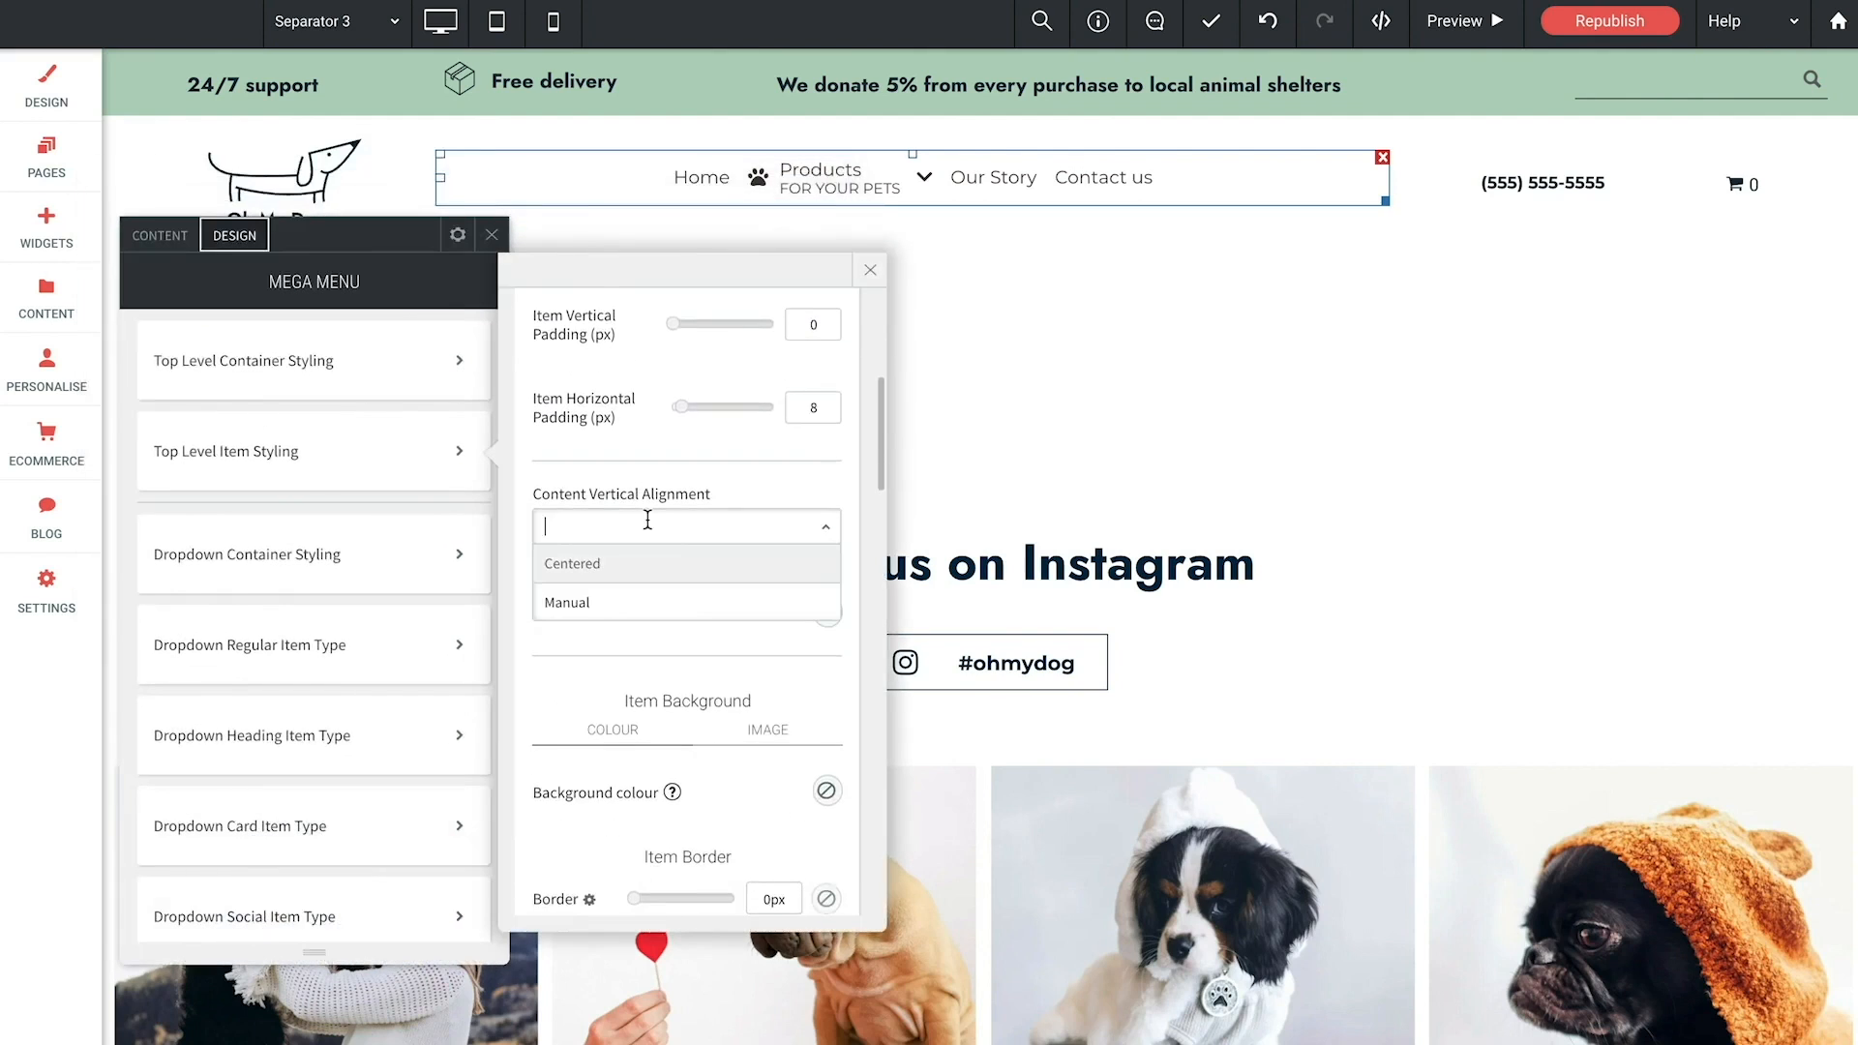
left_click(578, 601)
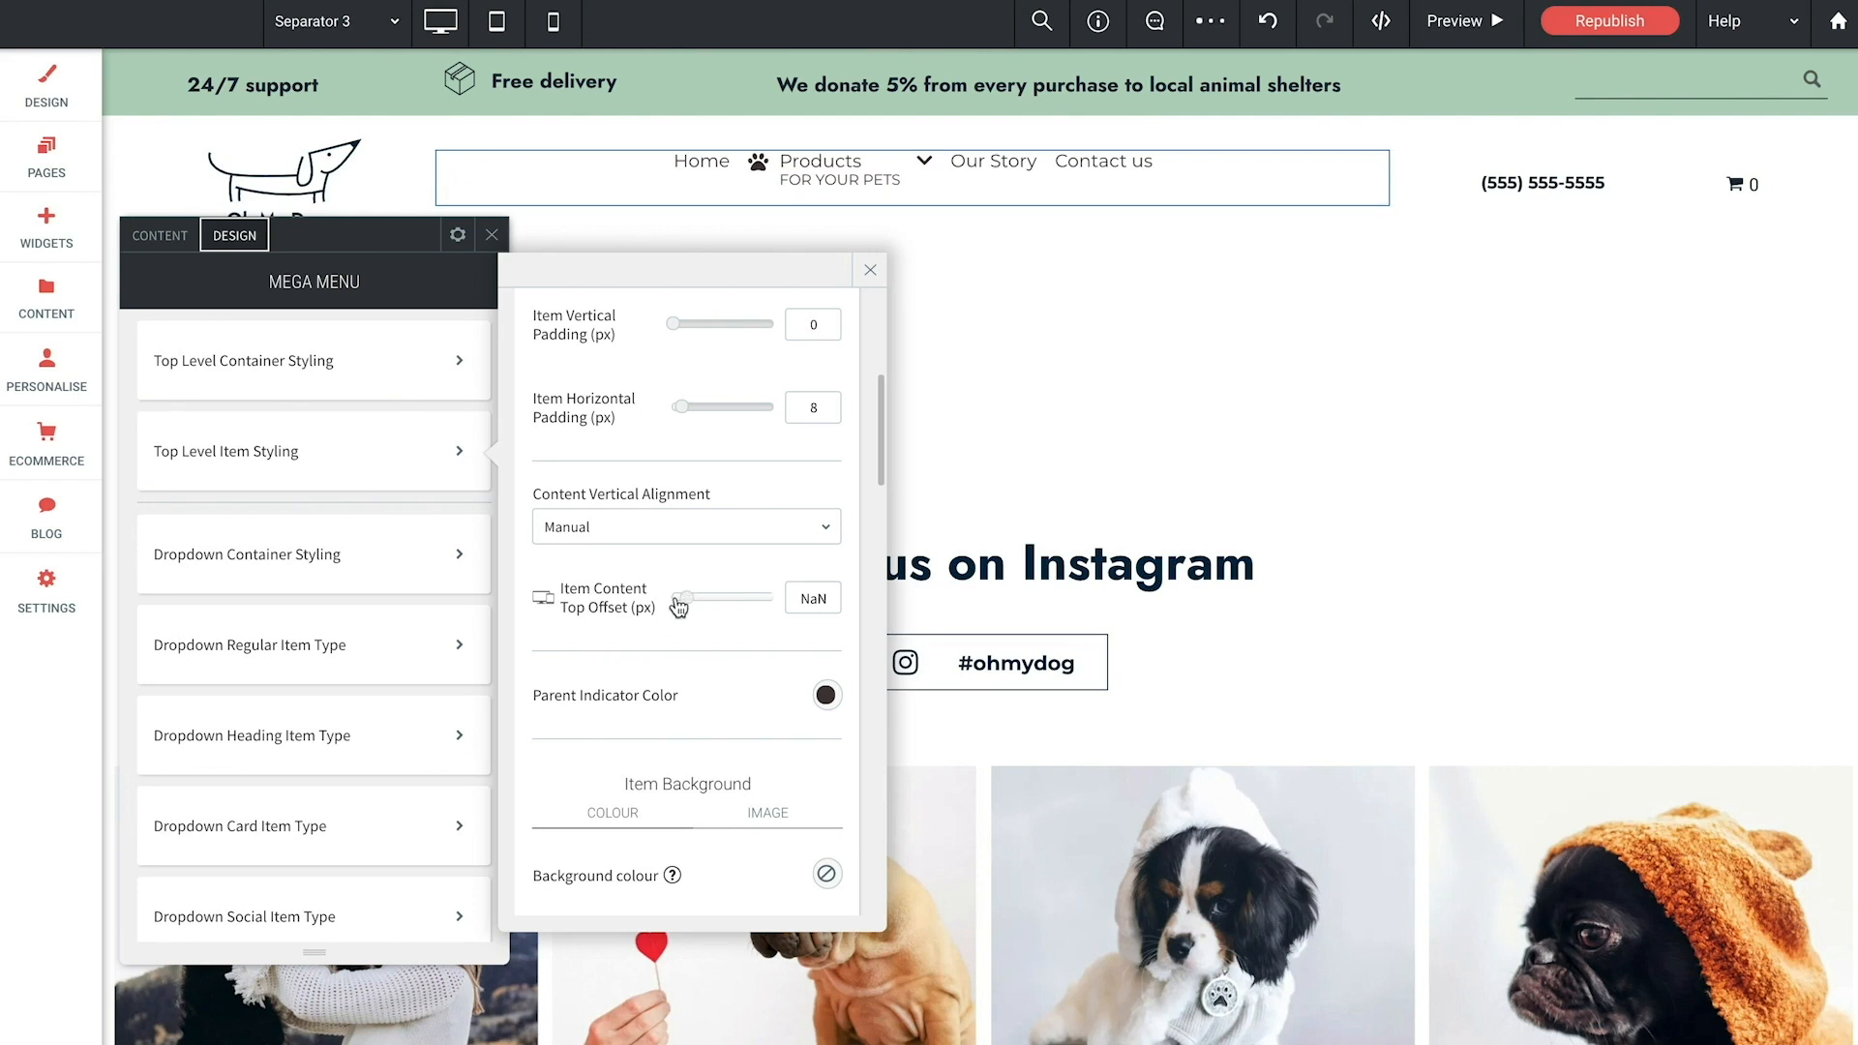
left_click_drag(691, 604, 694, 605)
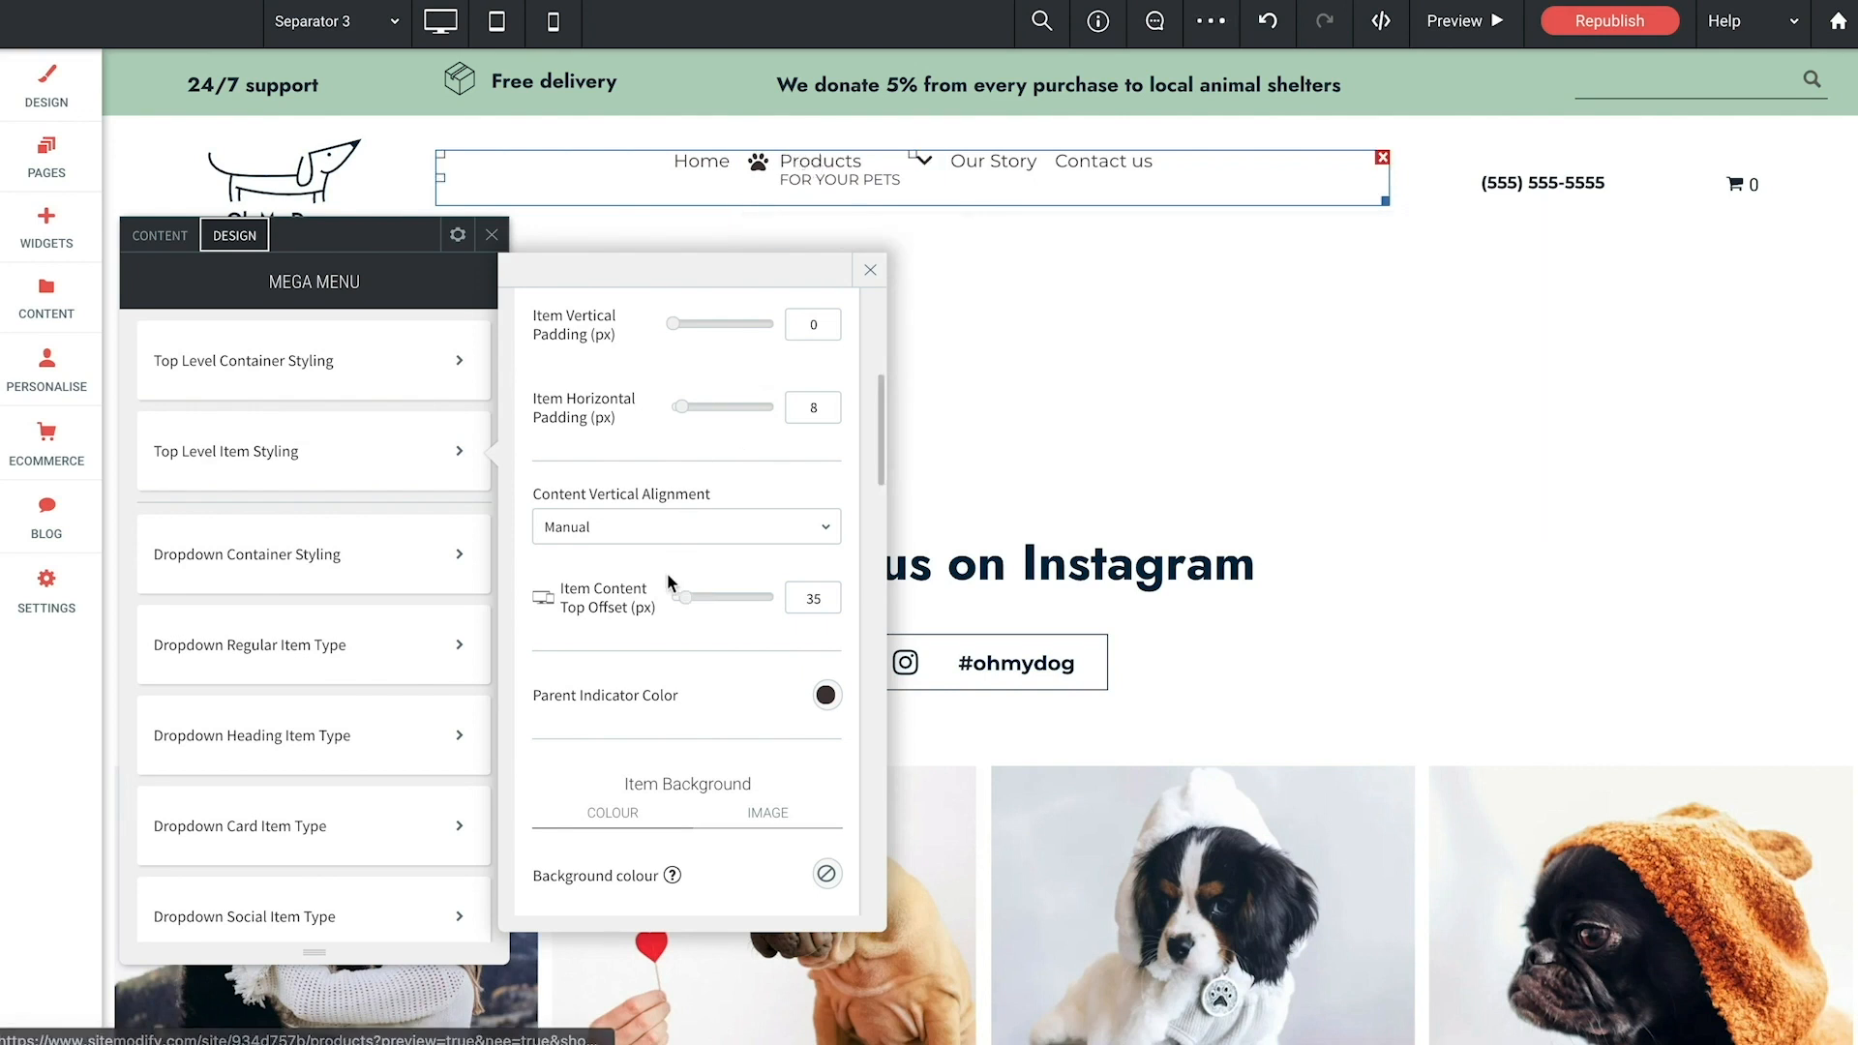
scroll(666, 581, "up", 3)
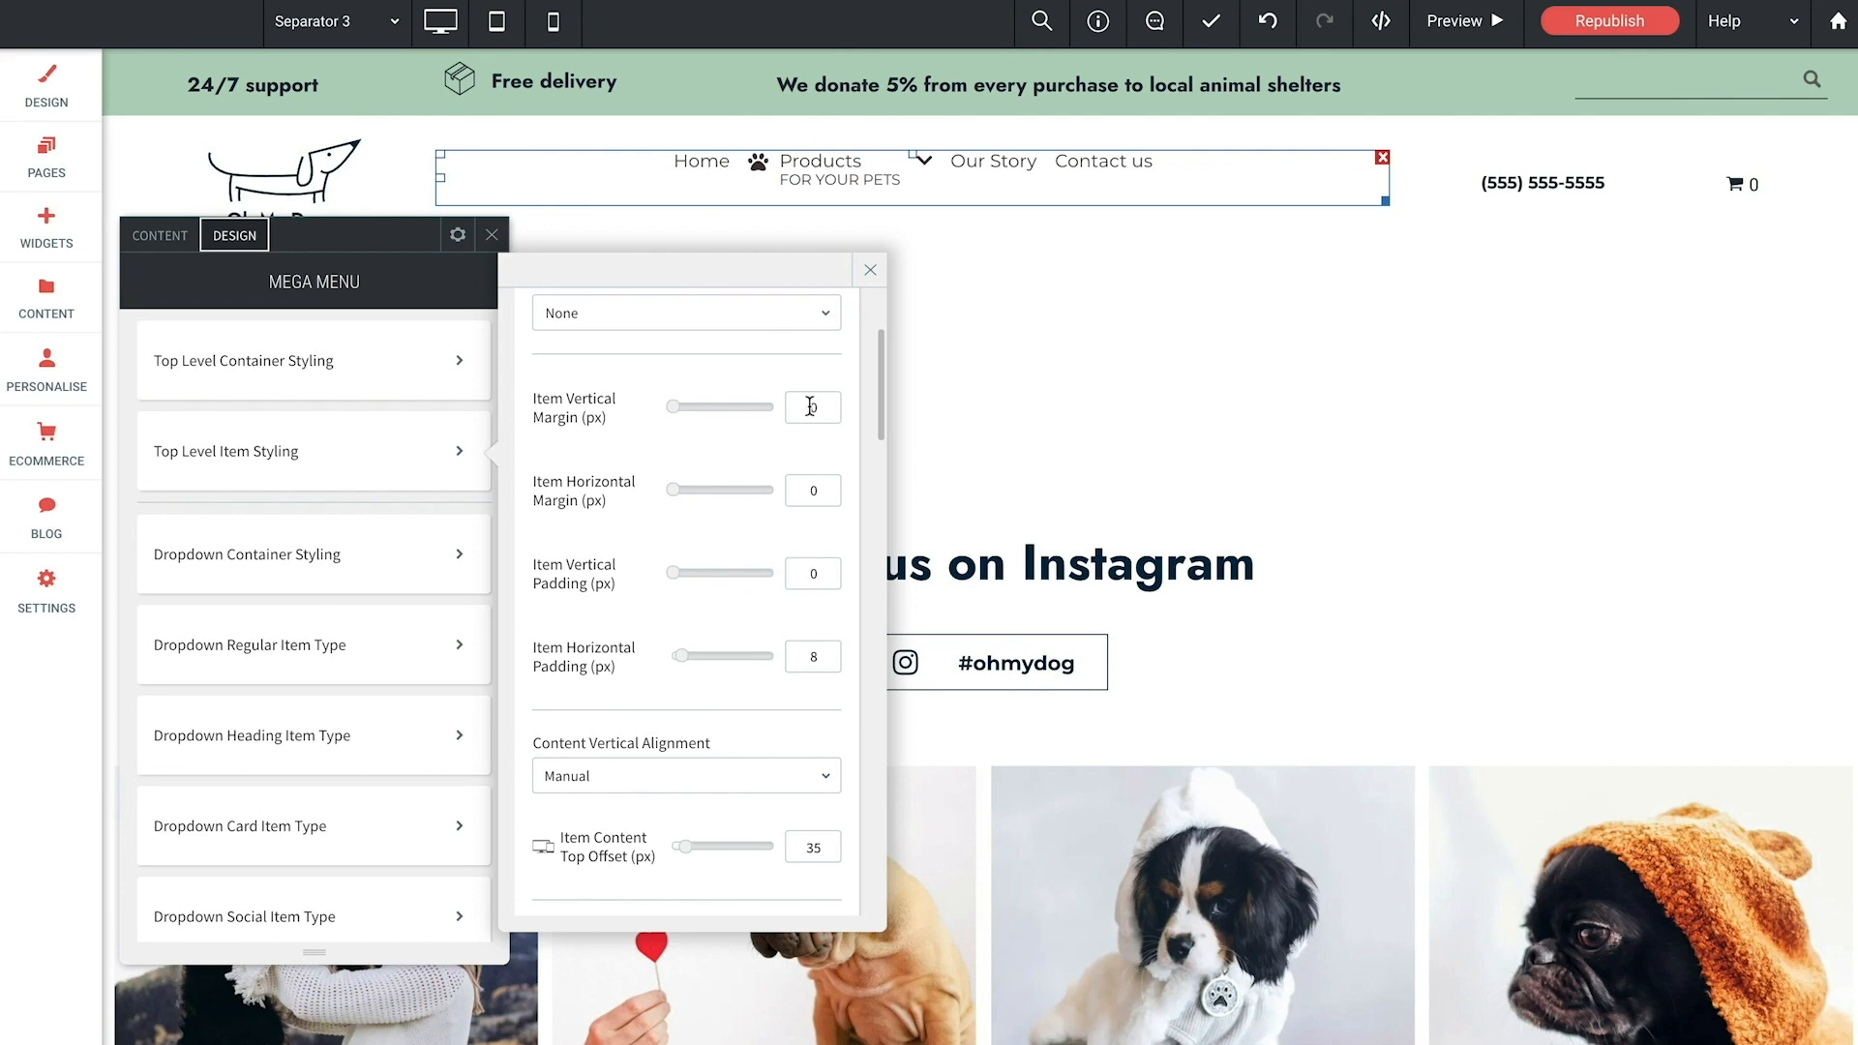
left_click(870, 269)
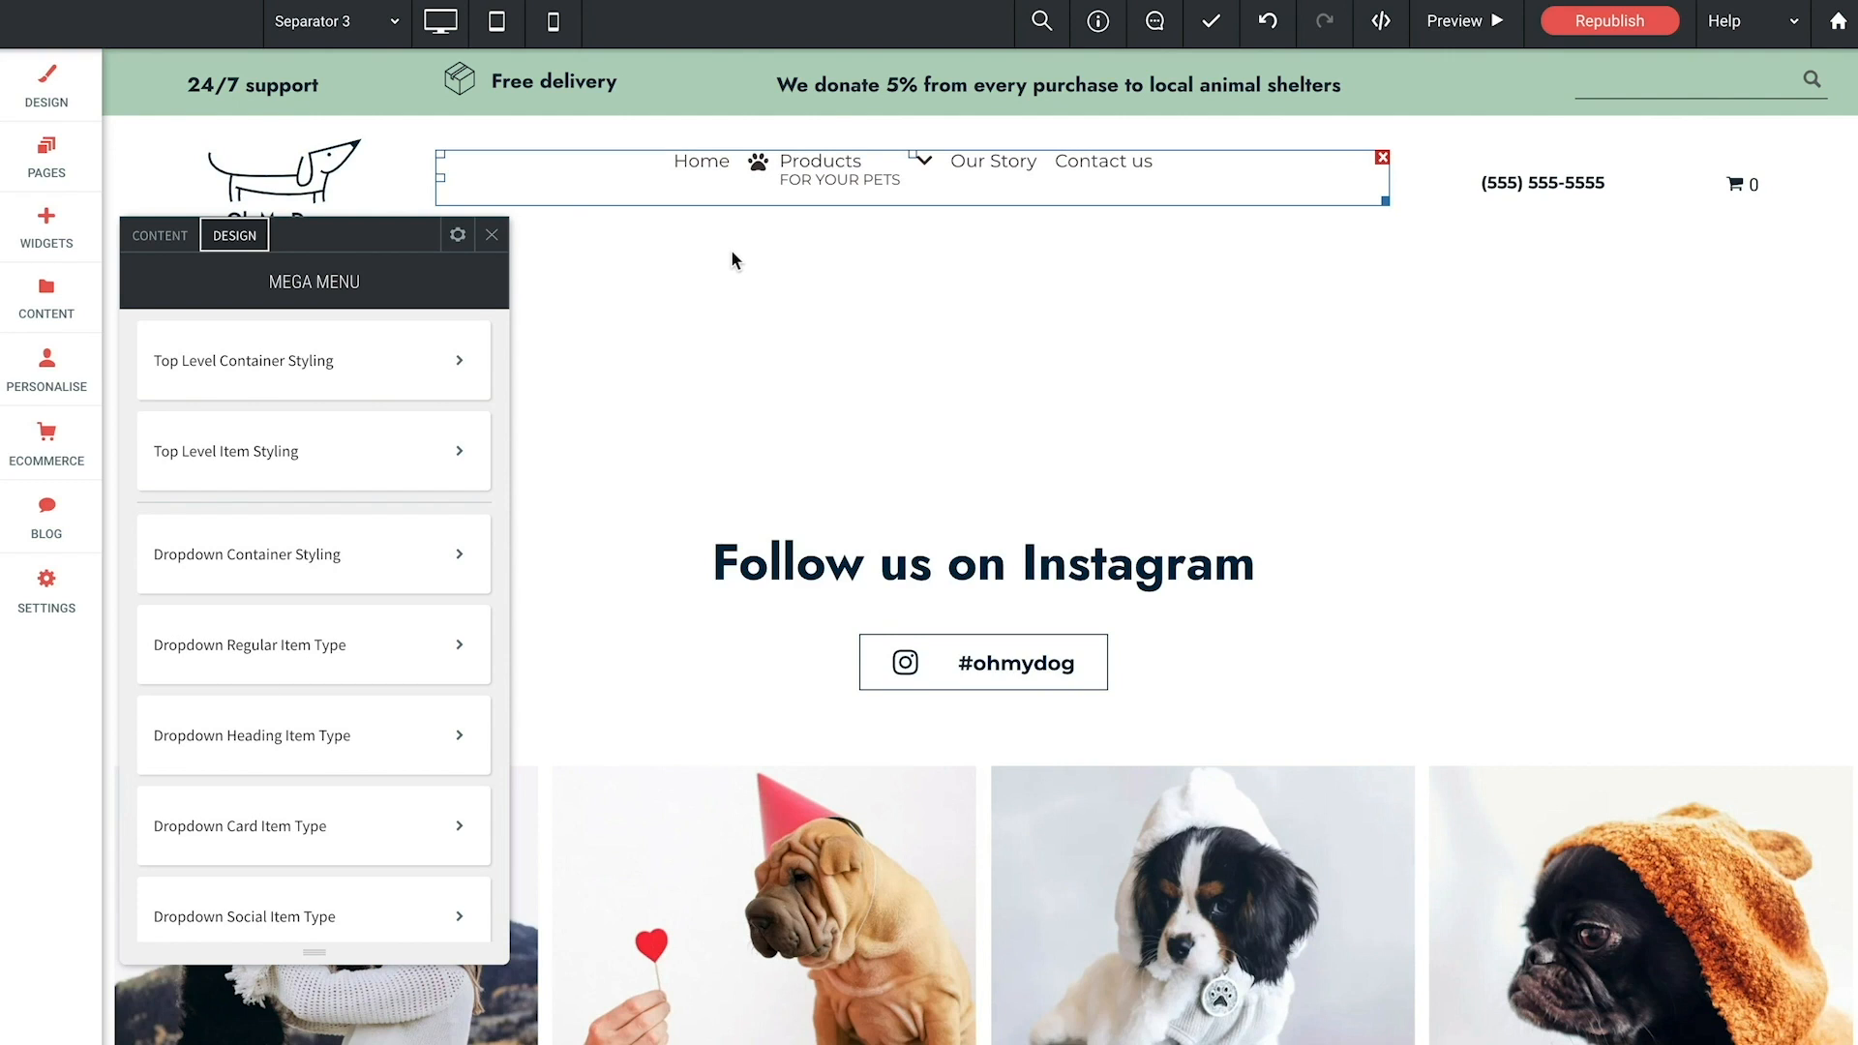
left_click(165, 238)
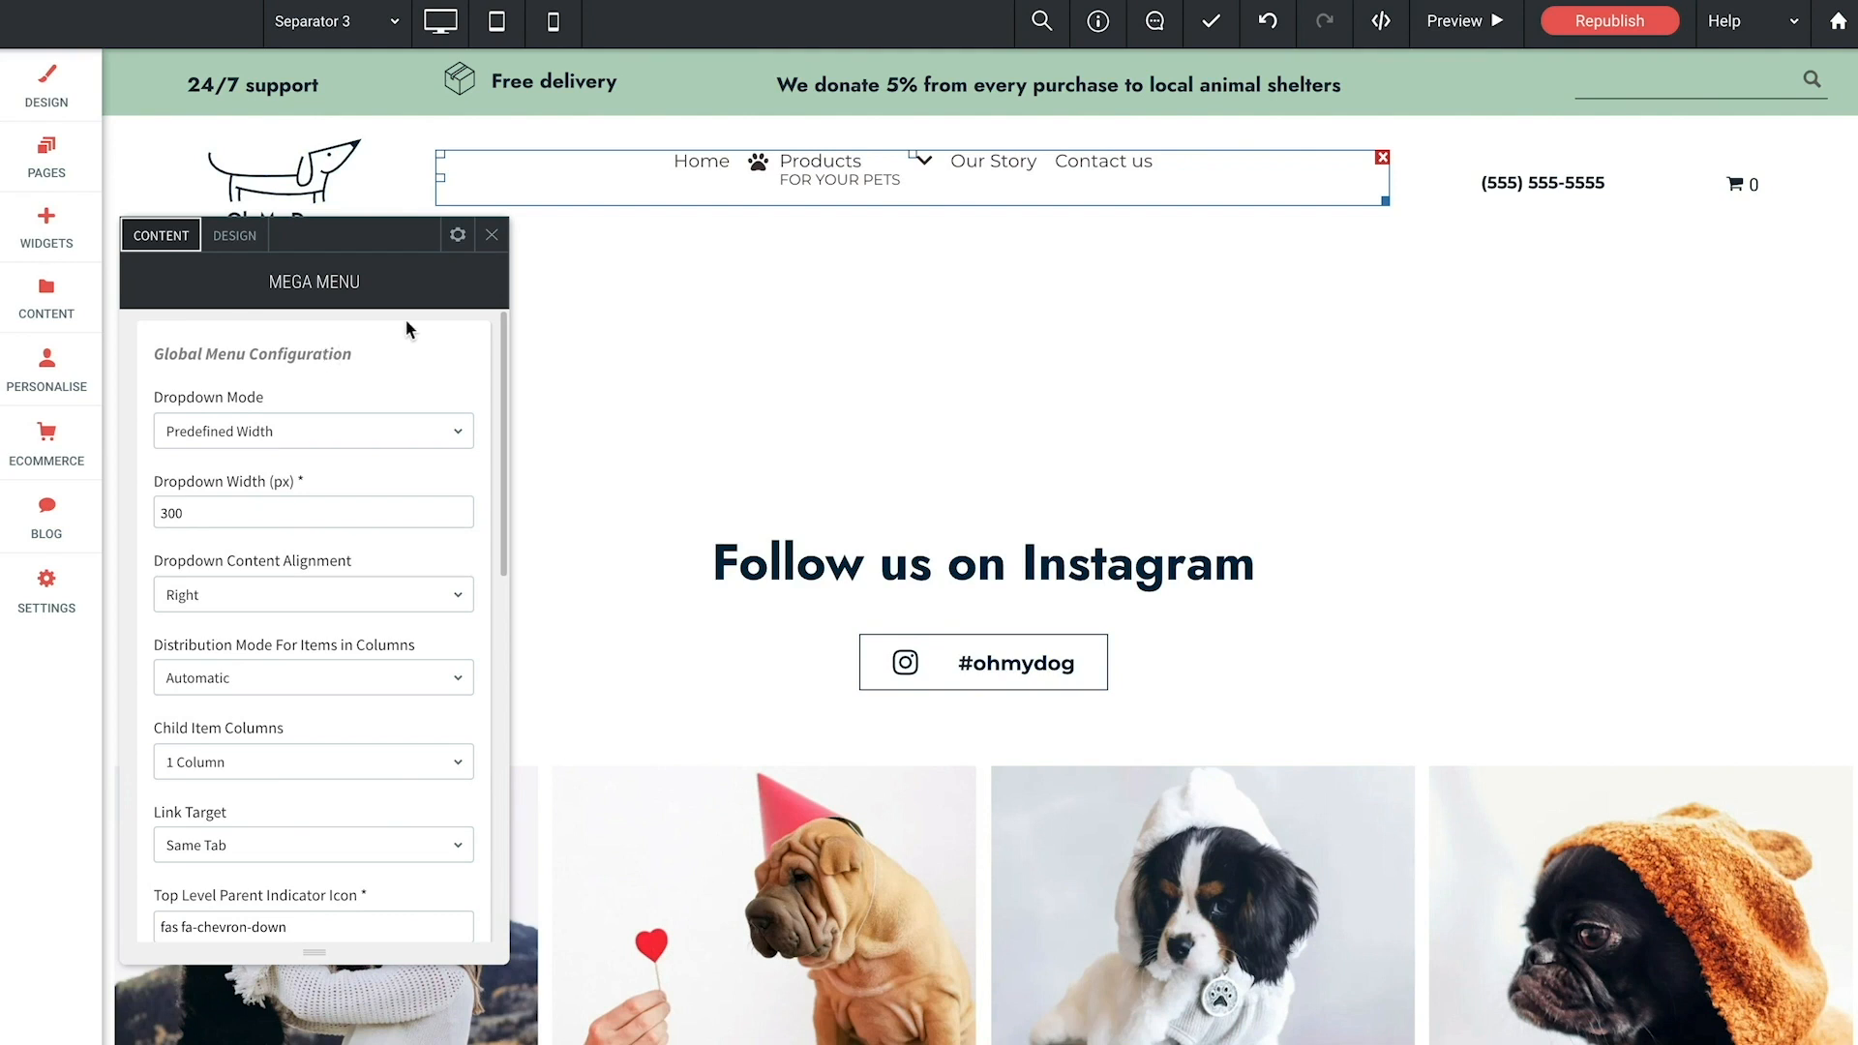
left_click(491, 236)
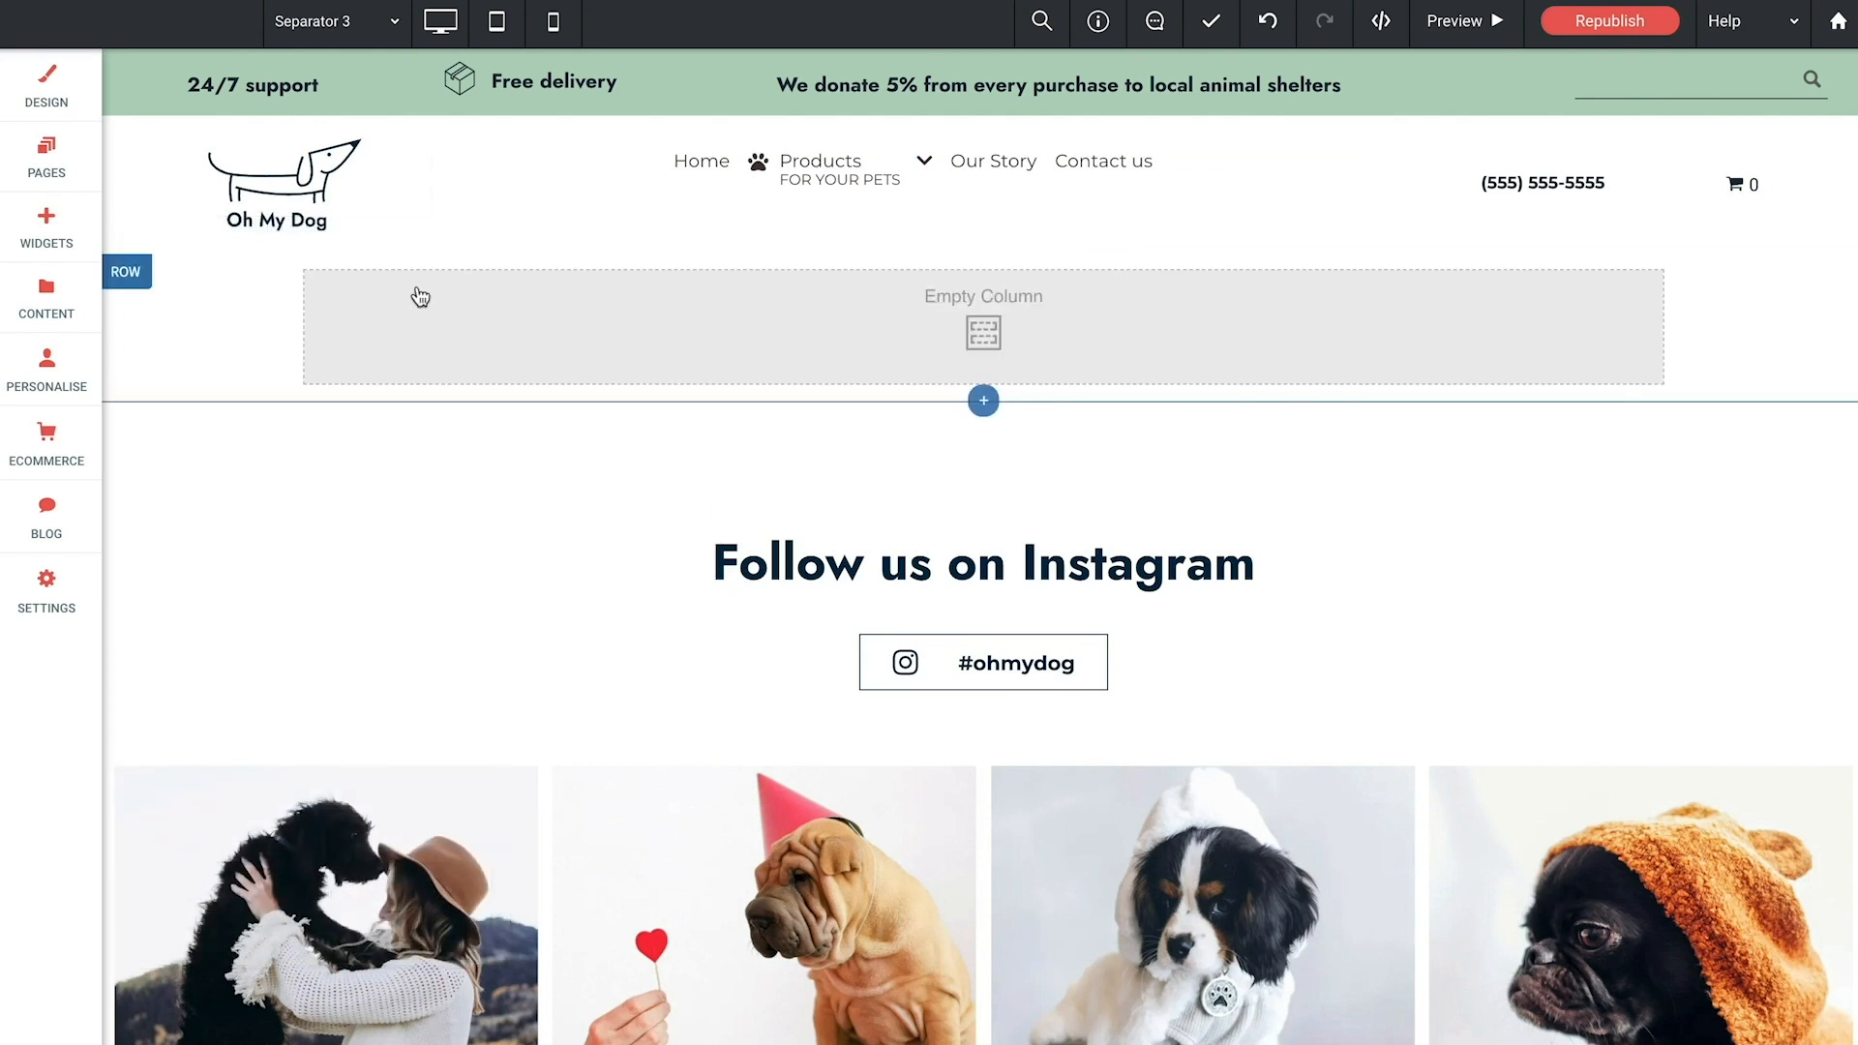
Step: Enable No index in the SEO settings of the Separator 1 page
left_click(74, 164)
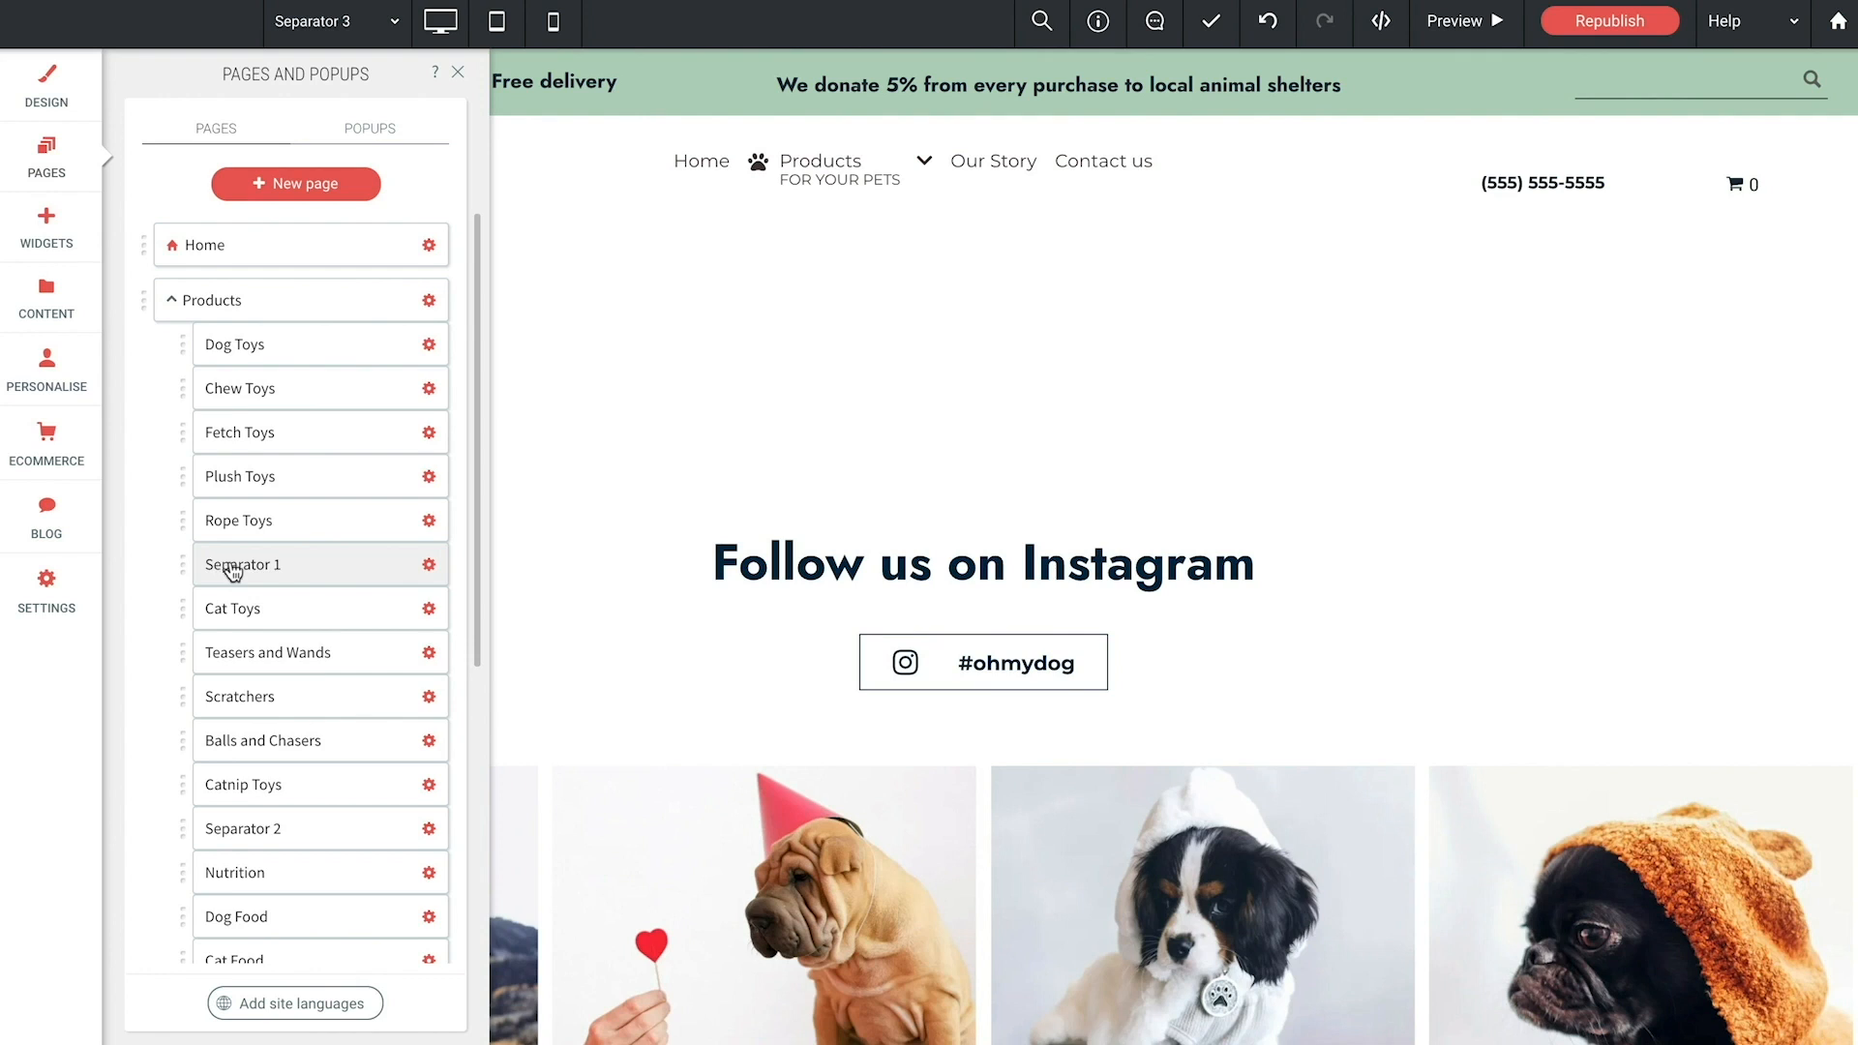
scroll(242, 571, "down", 3)
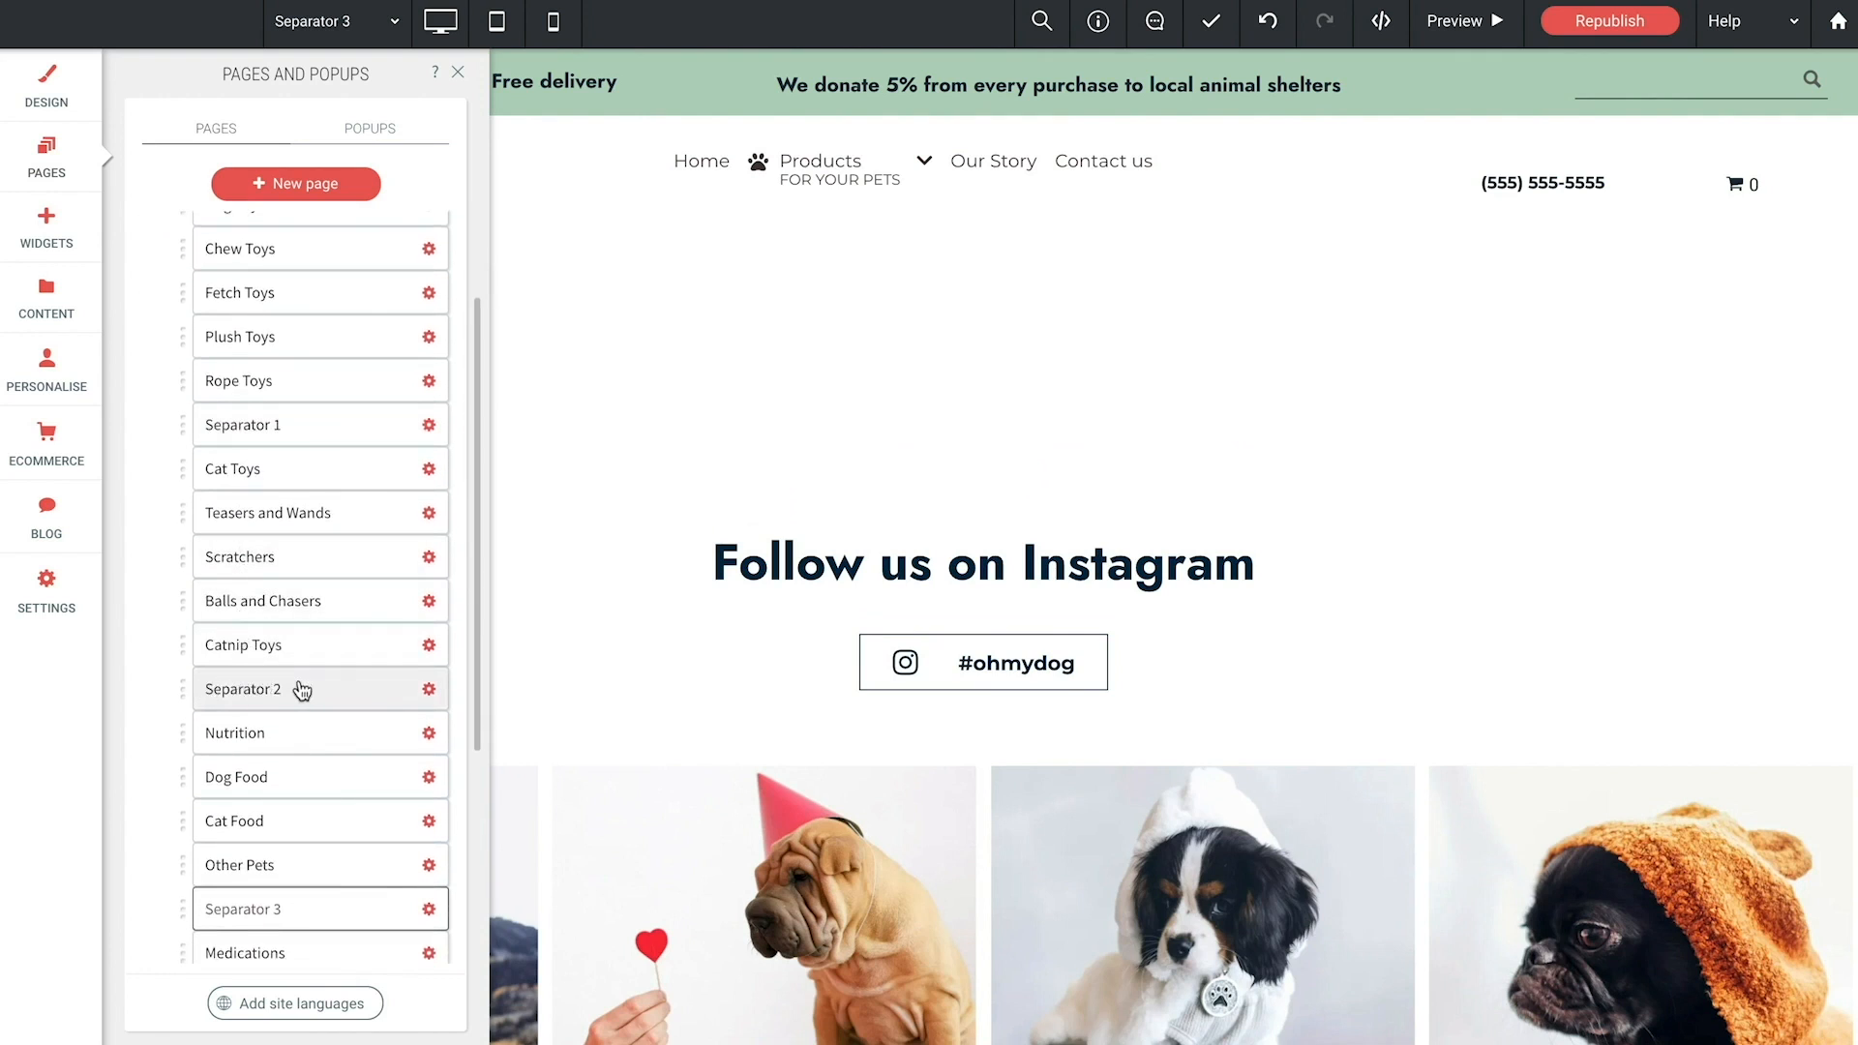
scroll(301, 689, "up", 3)
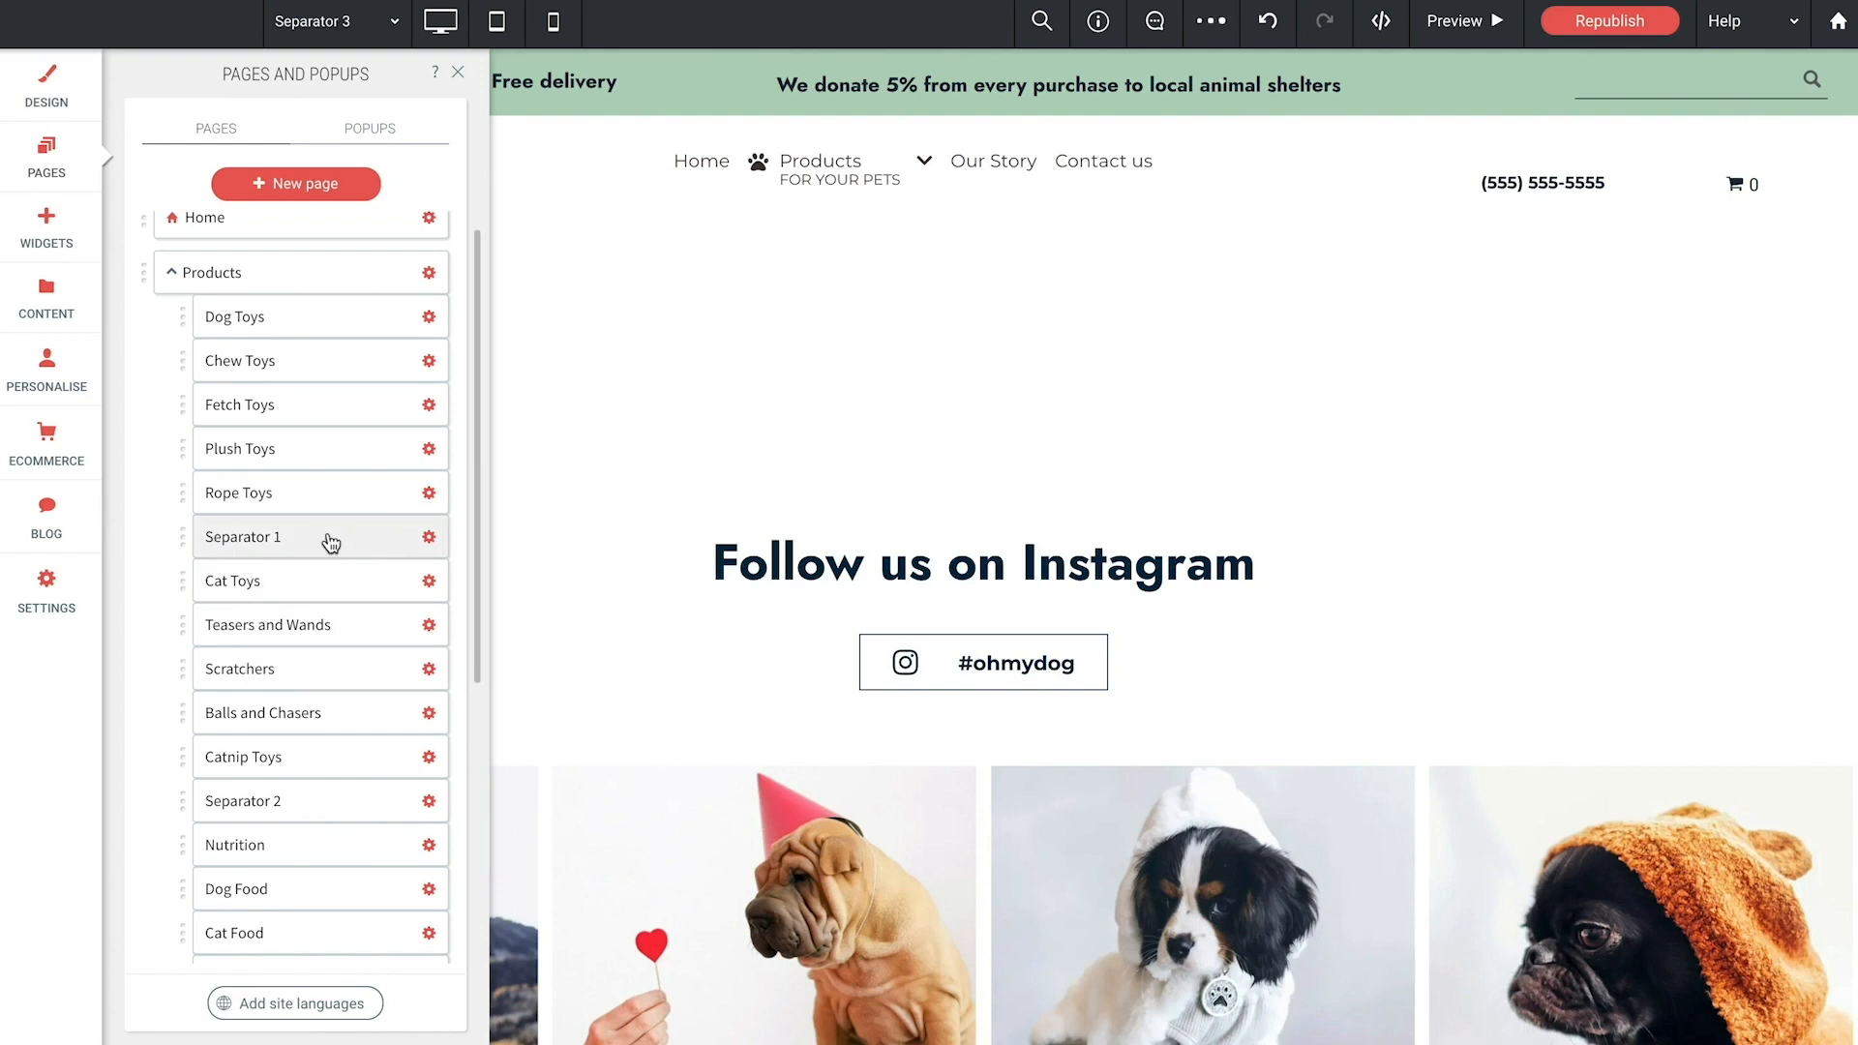
left_click(428, 540)
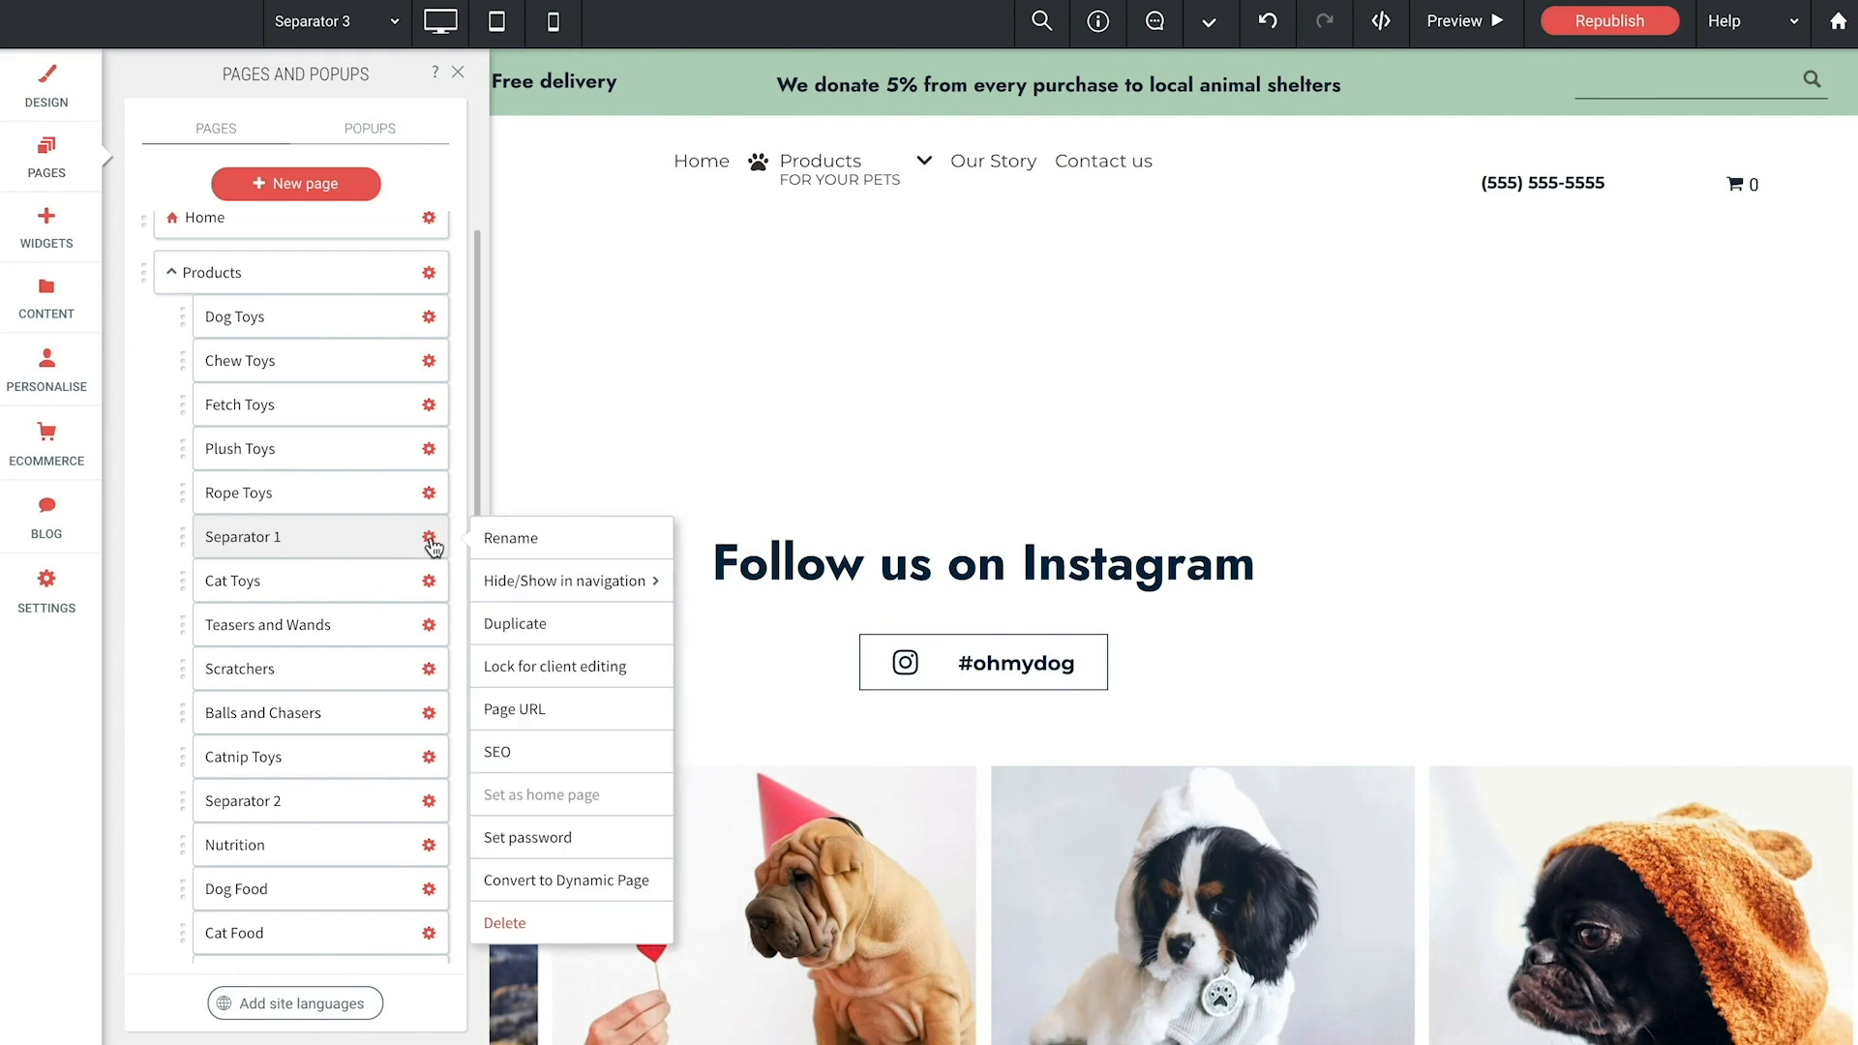
left_click(515, 709)
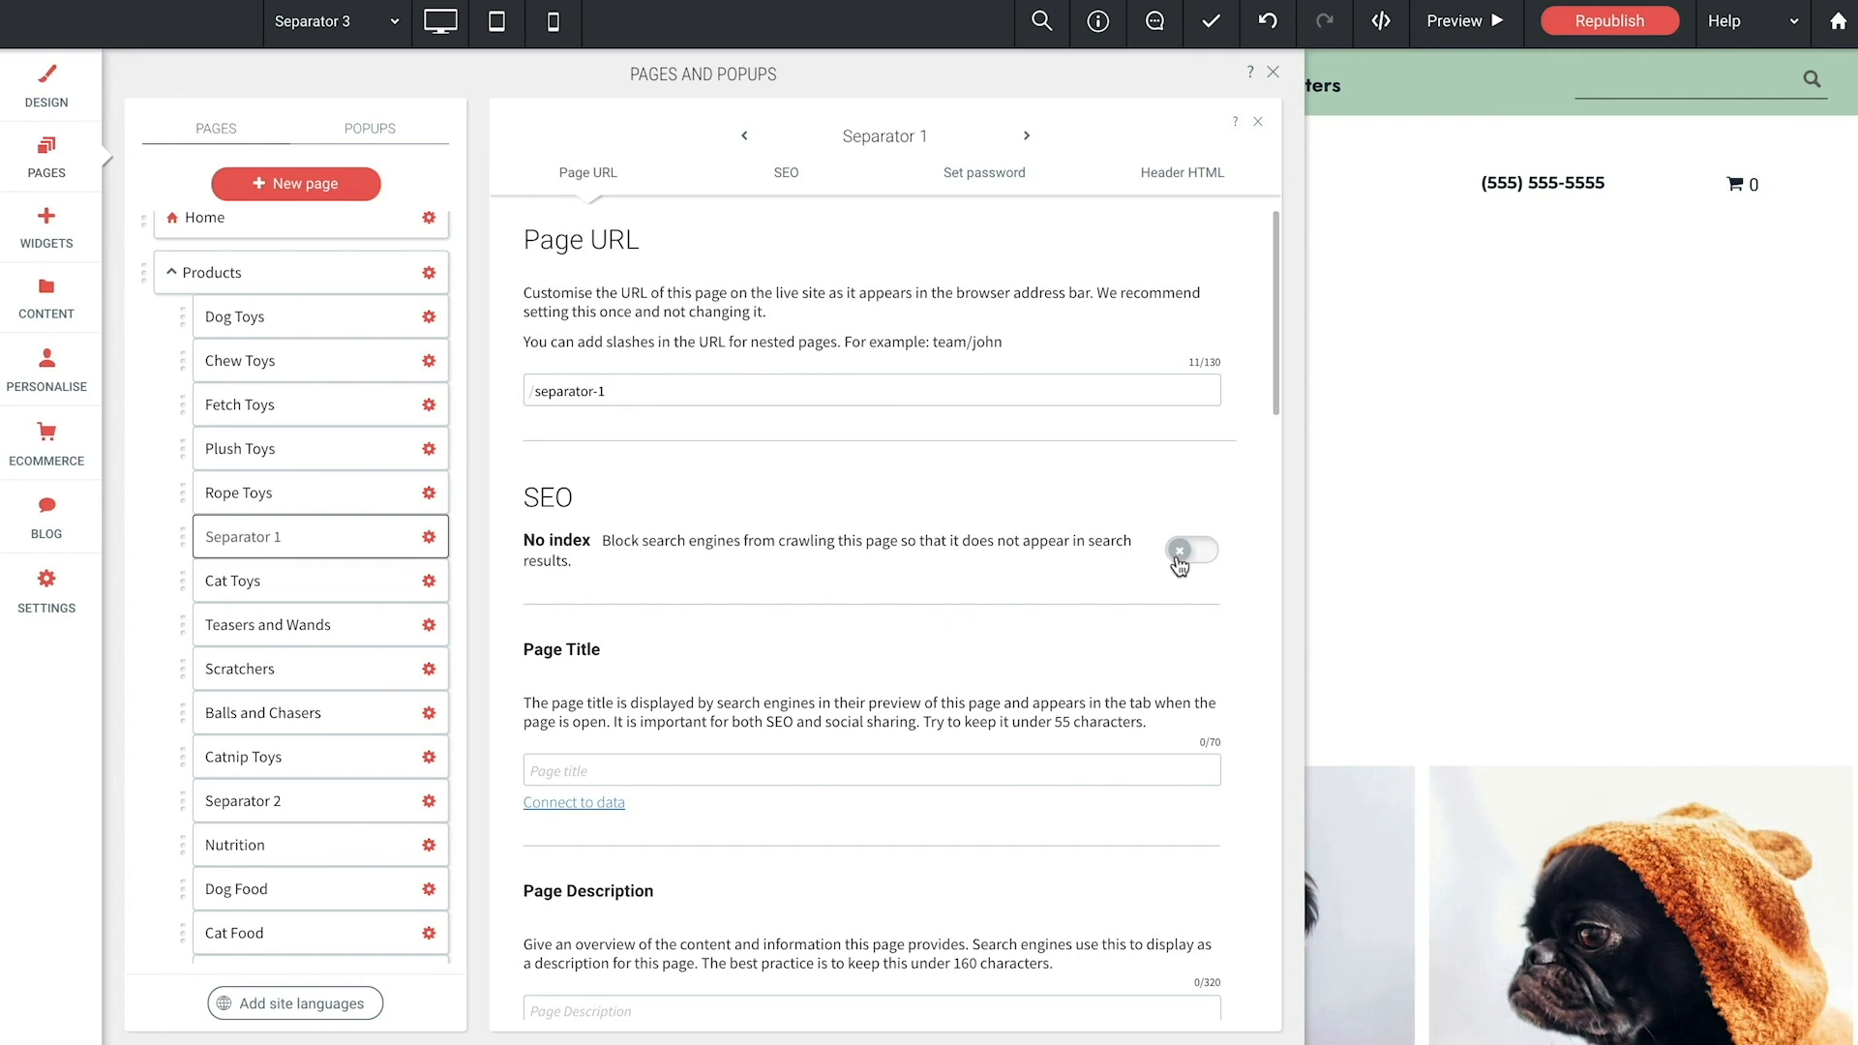
left_click(1188, 553)
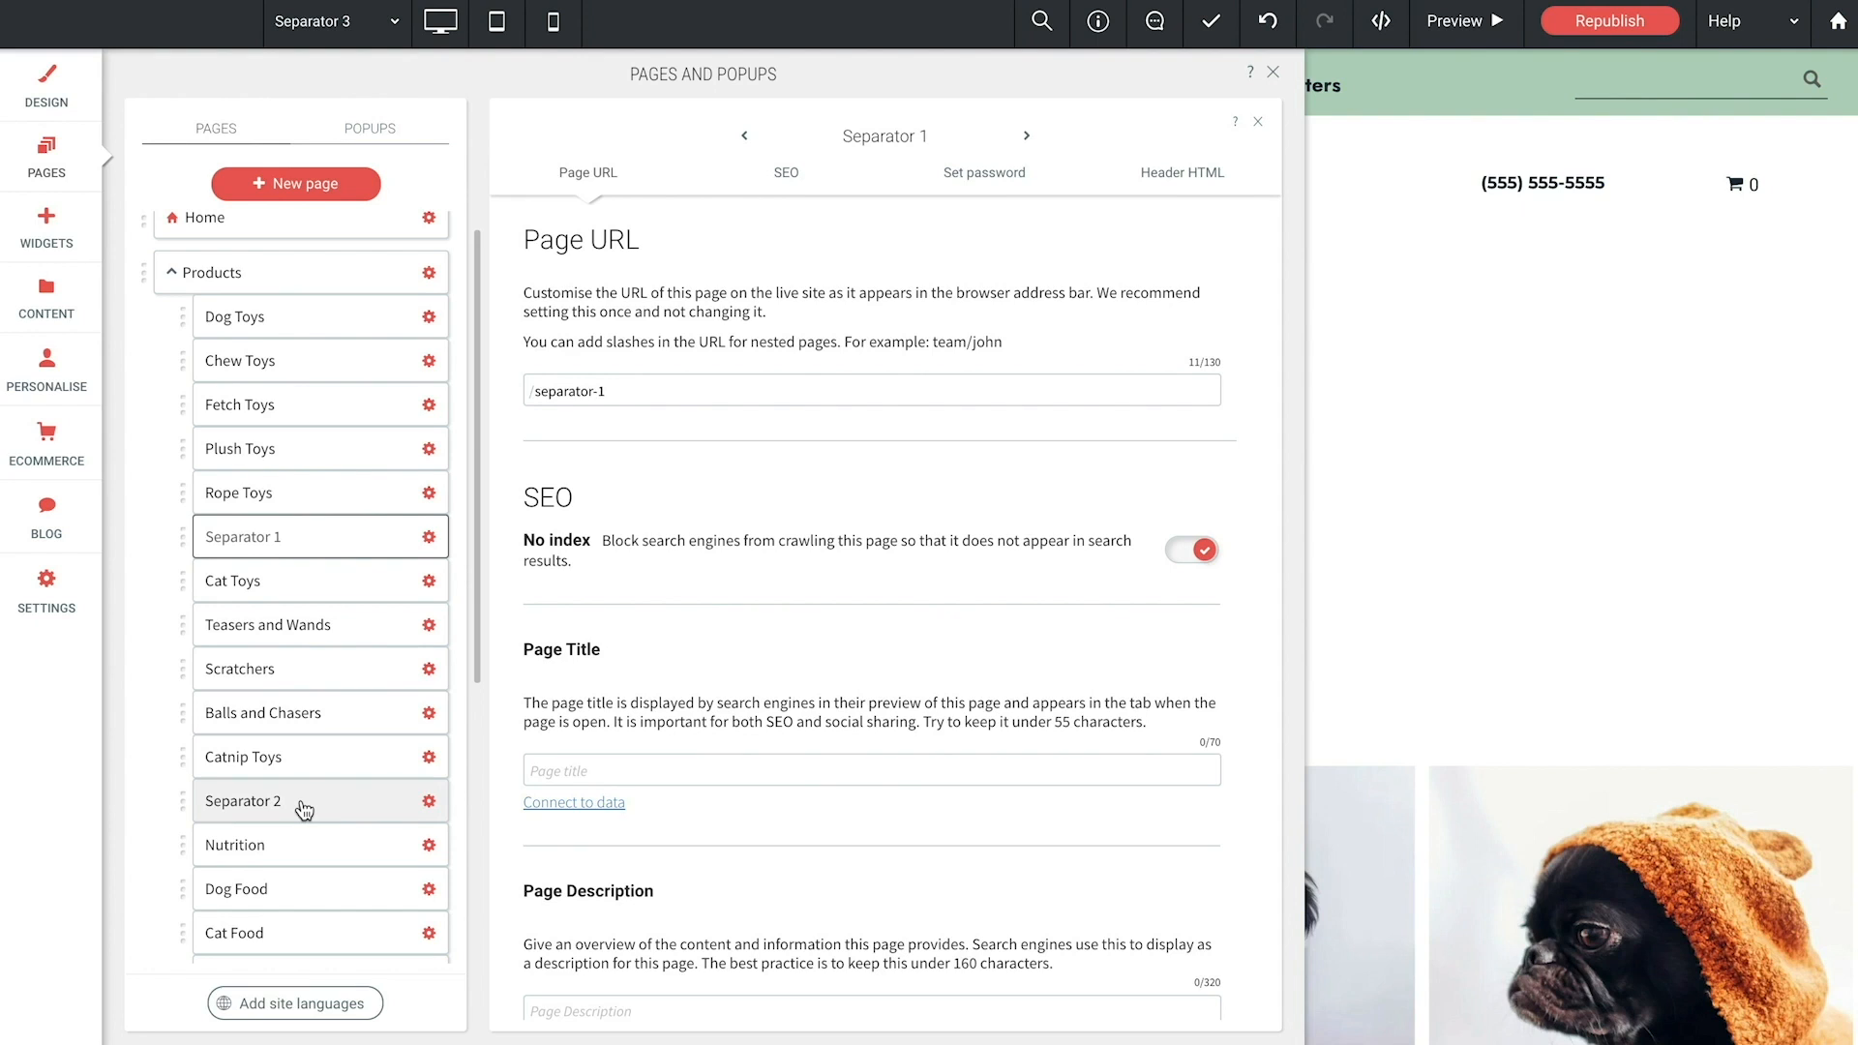
Step: Examine the Separator 1 page's options, including its navigation visibility, and close the page management view
left_click(430, 540)
mouse_move(519, 578)
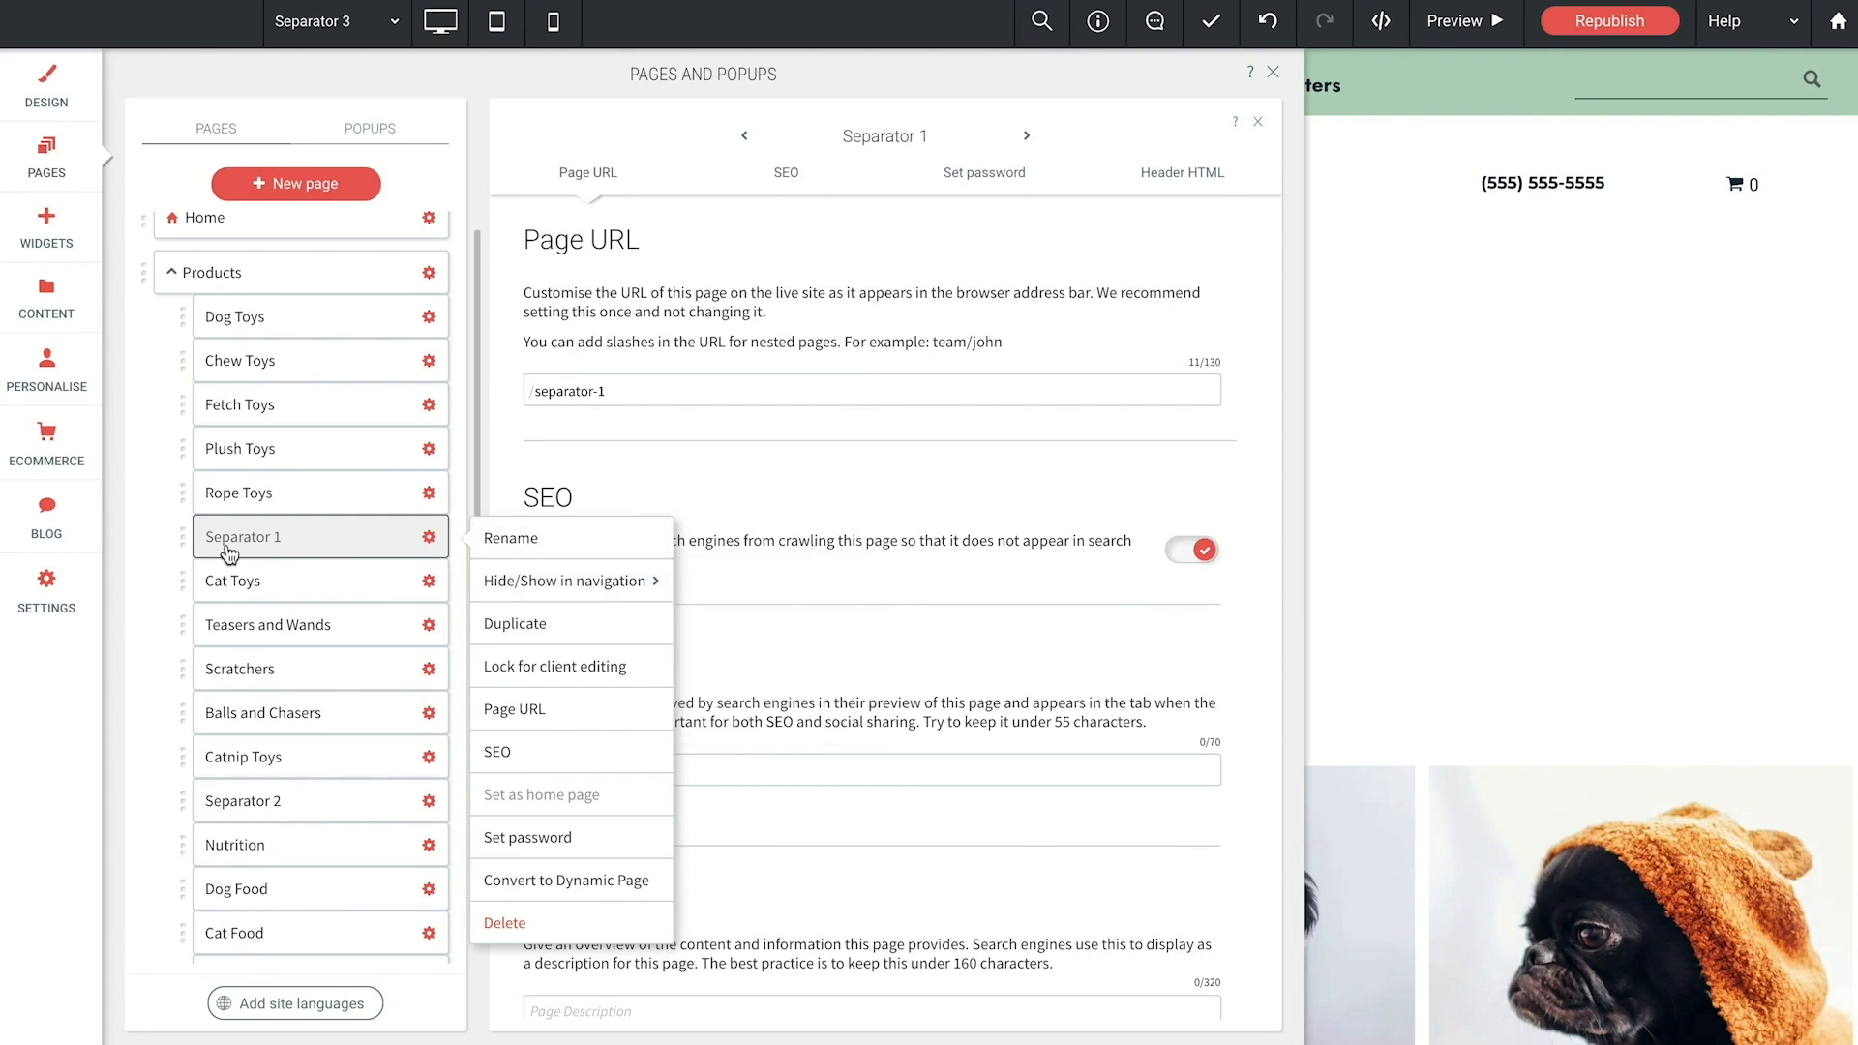
left_click(140, 543)
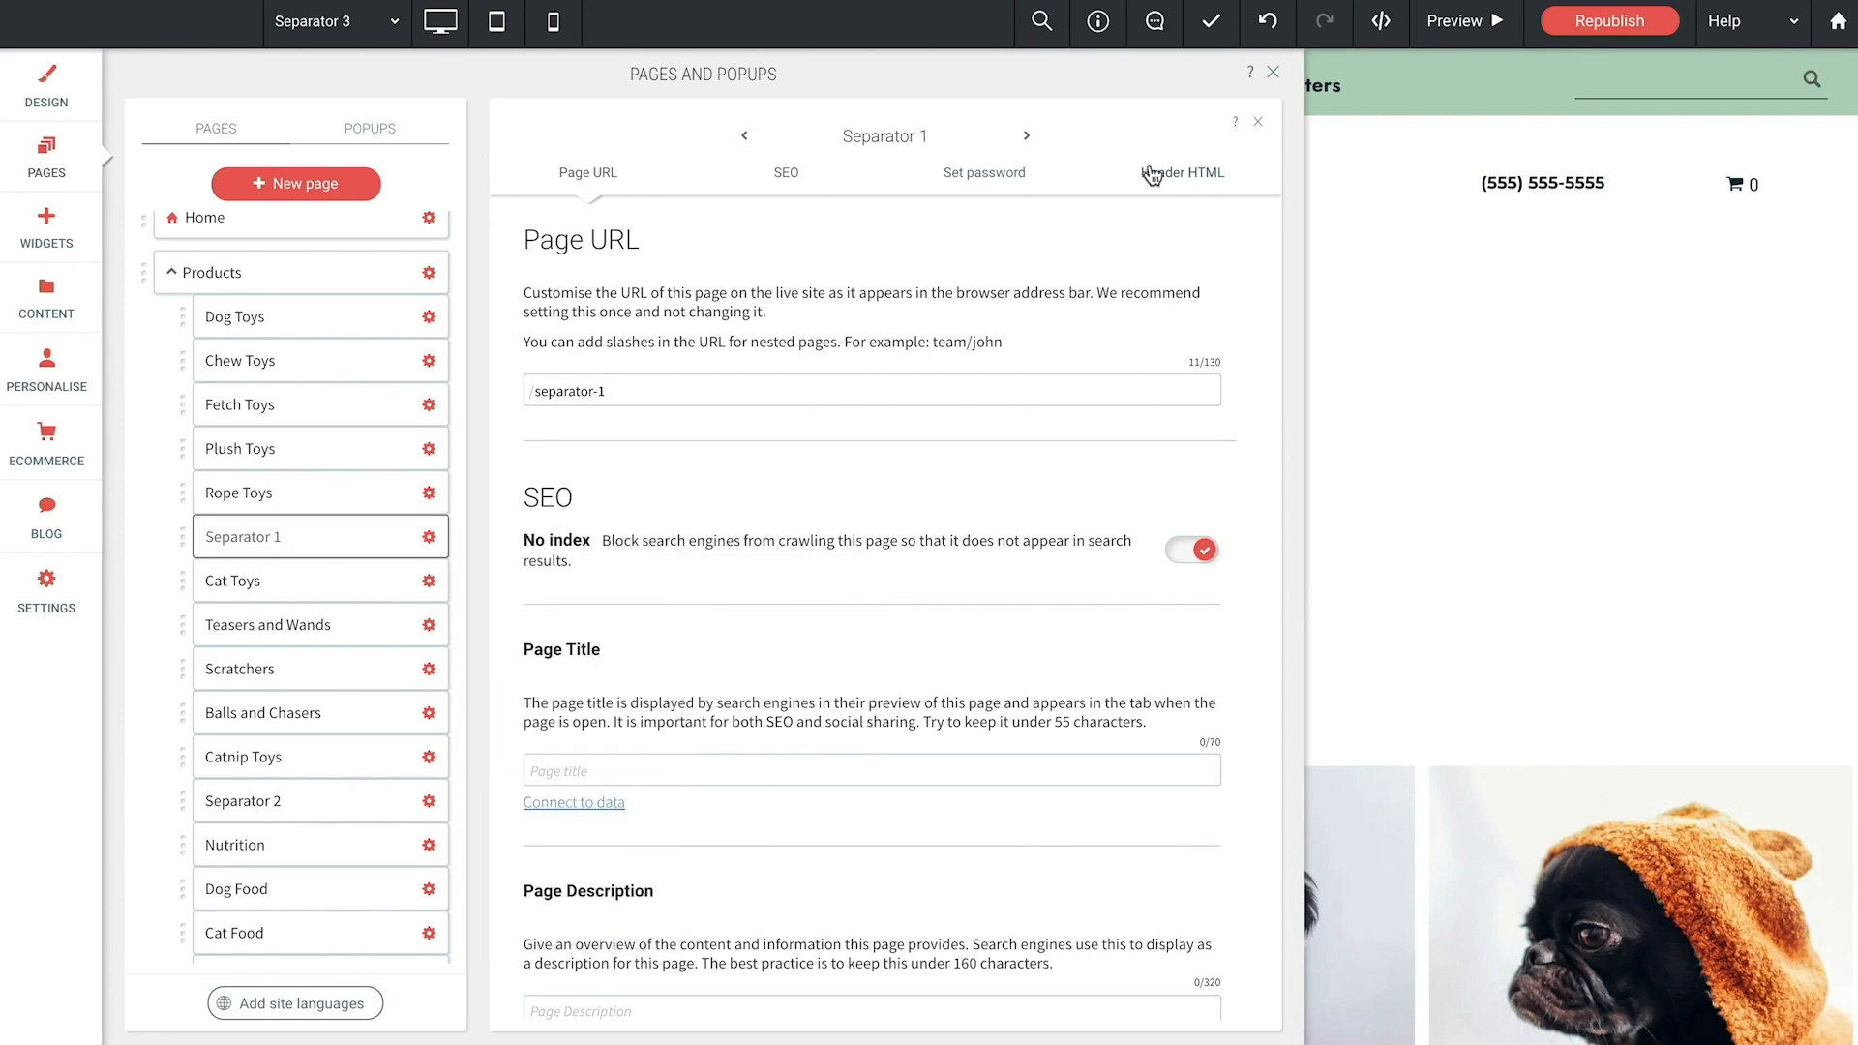
left_click(1272, 73)
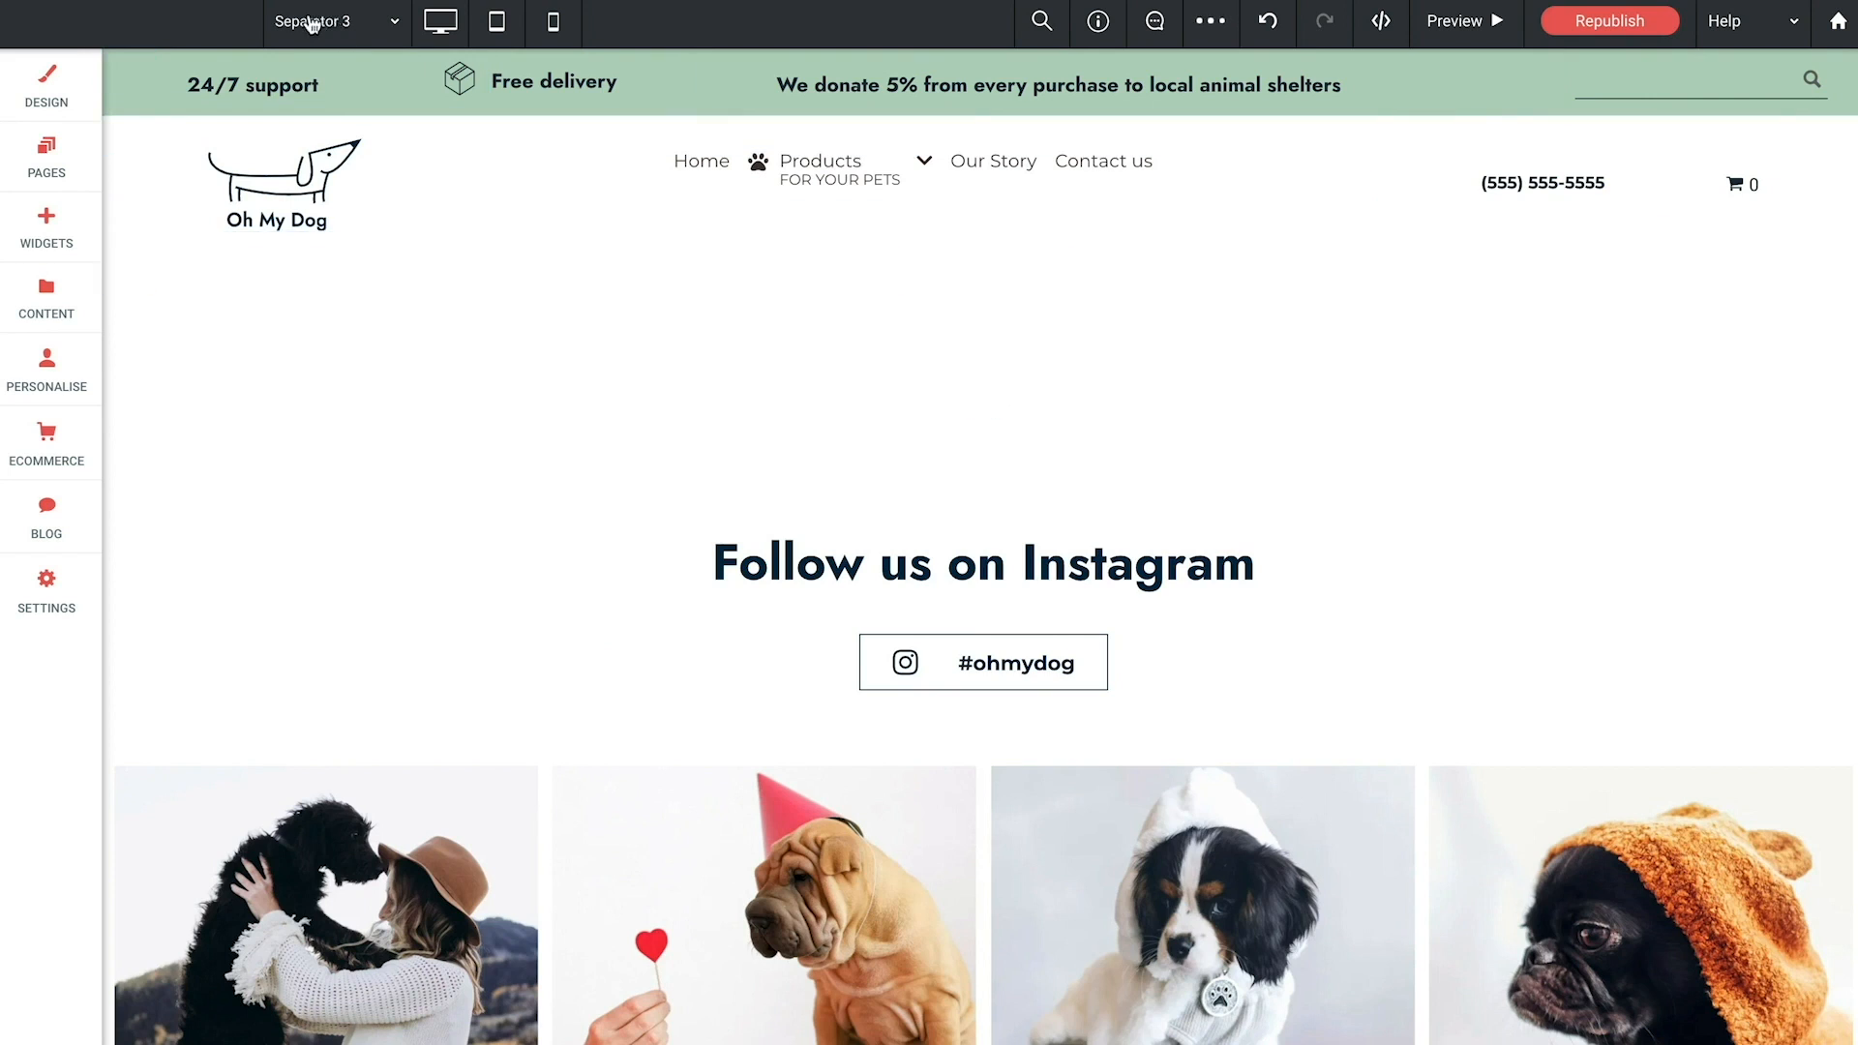
Step: Switch to the Home page, browse the widget library down to the Advanced widgets, and close the library
left_click(389, 27)
left_click(297, 71)
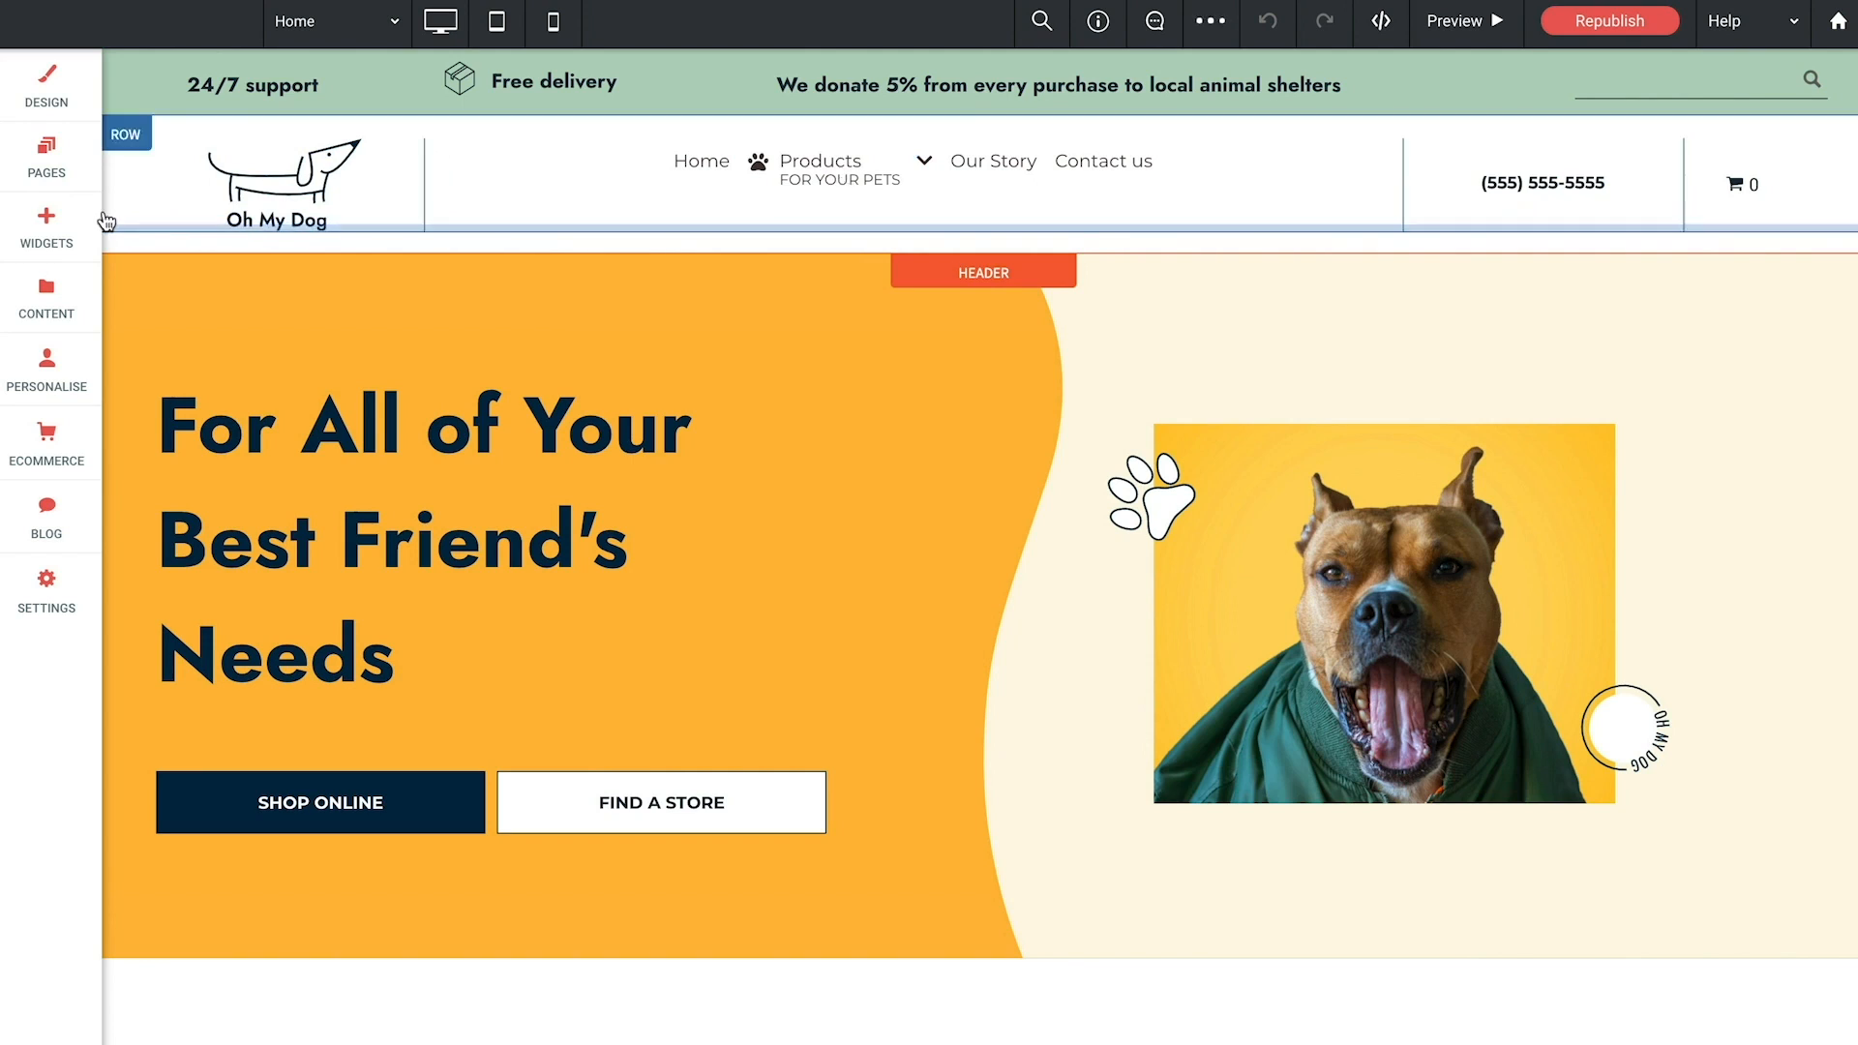
left_click(54, 230)
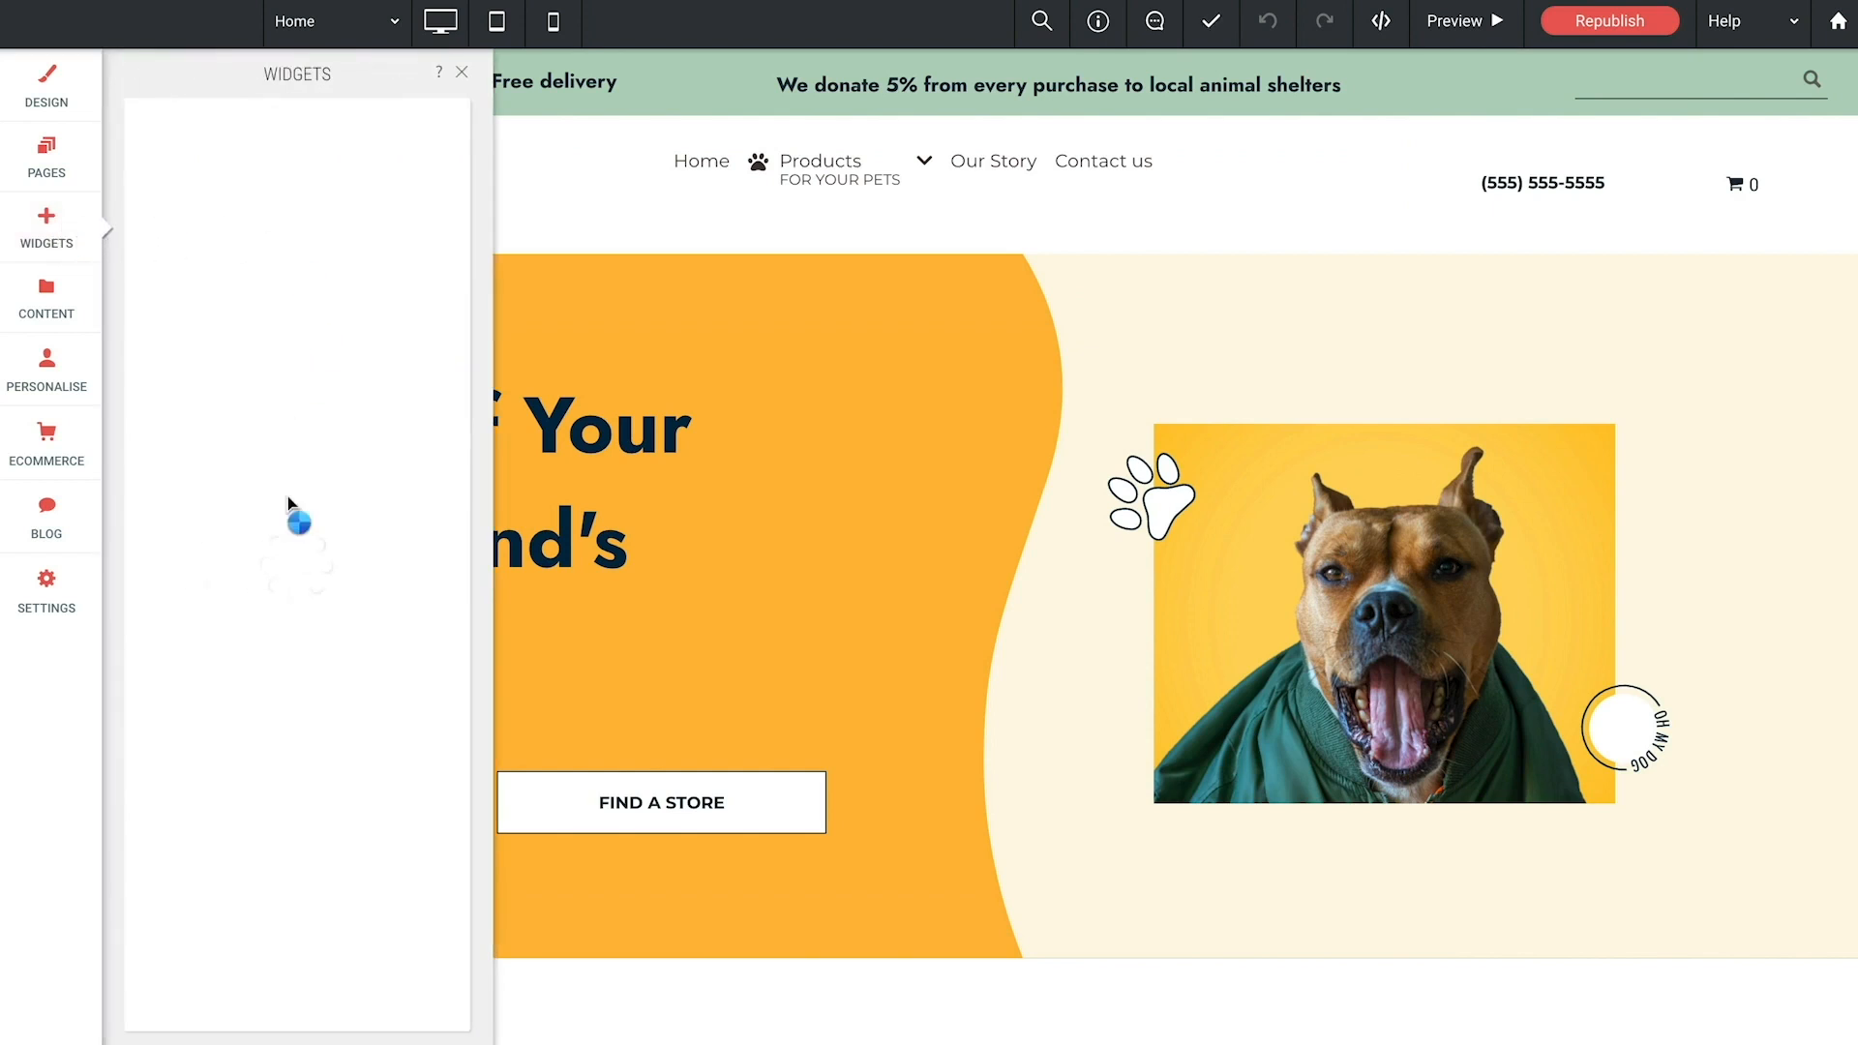
scroll(285, 687, "down", 10)
scroll(283, 681, "down", 10)
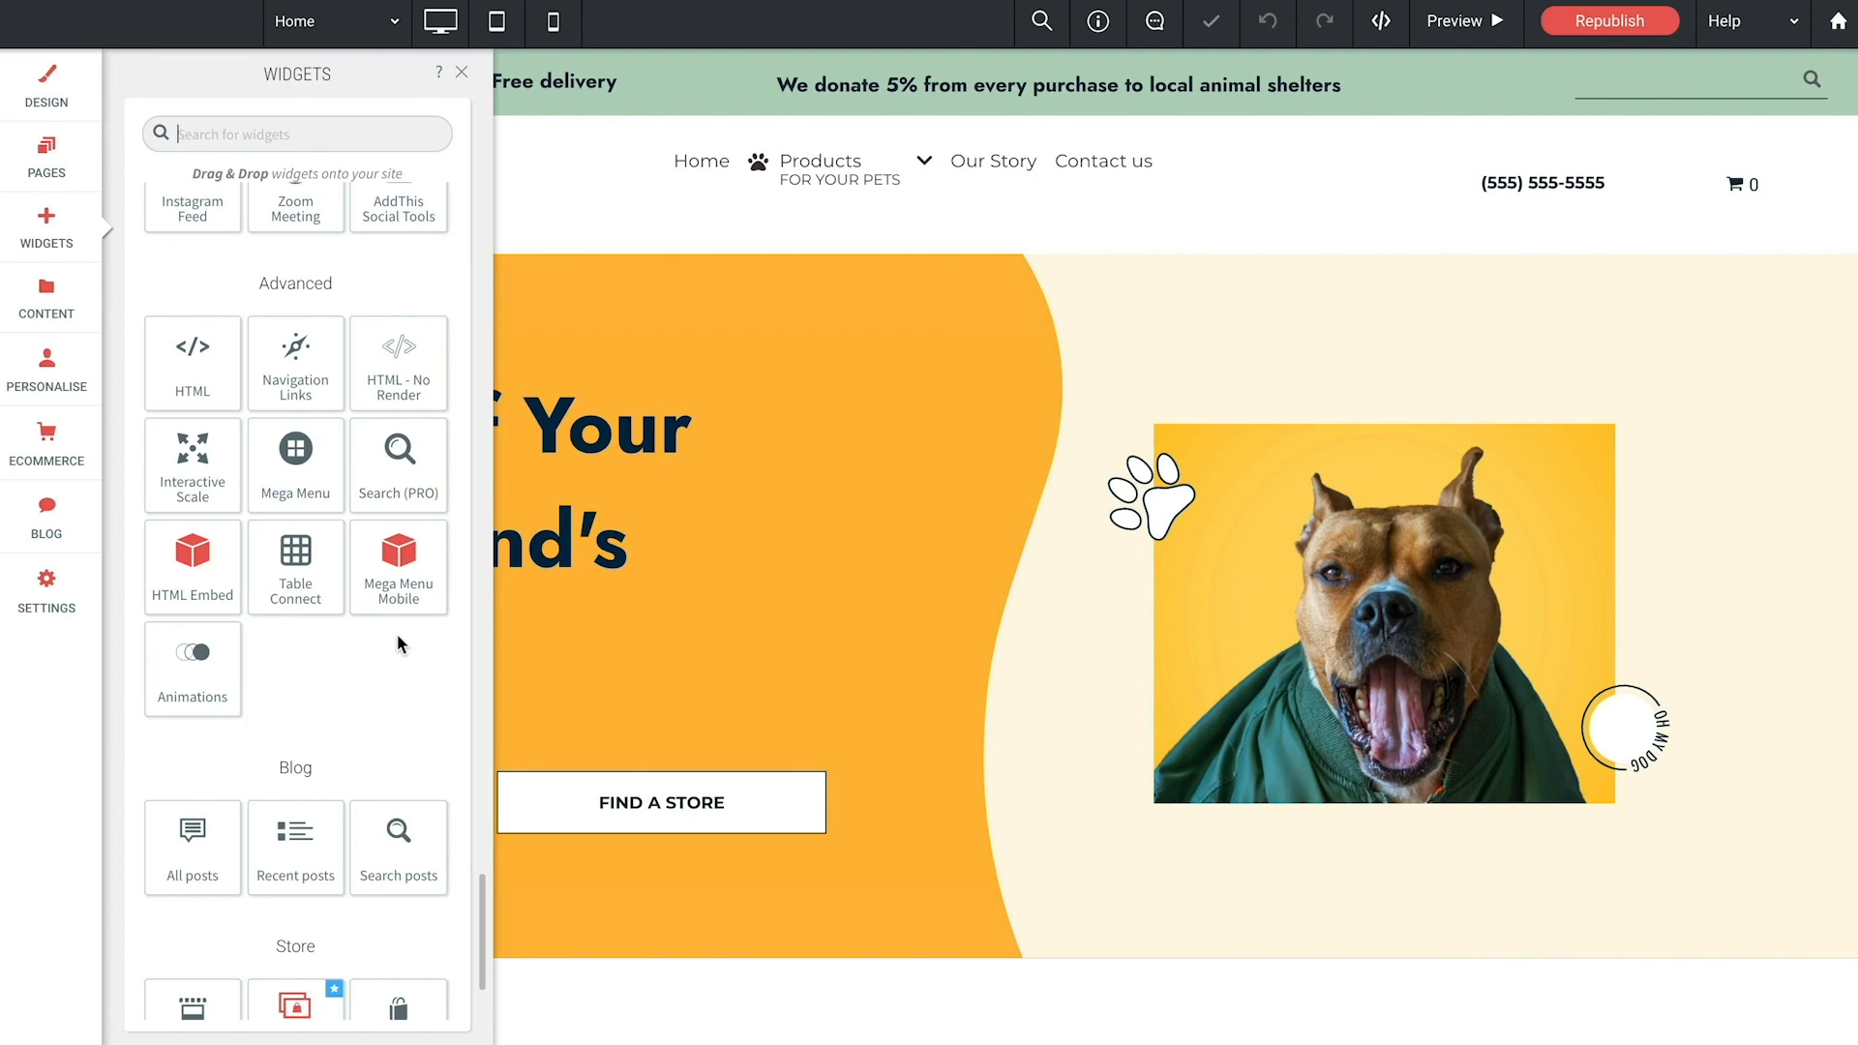
left_click(462, 72)
Step: Examine the styling categories in the header Mega Menu's design settings, from top-level container to dropdown item types, and close the settings
left_click(631, 155)
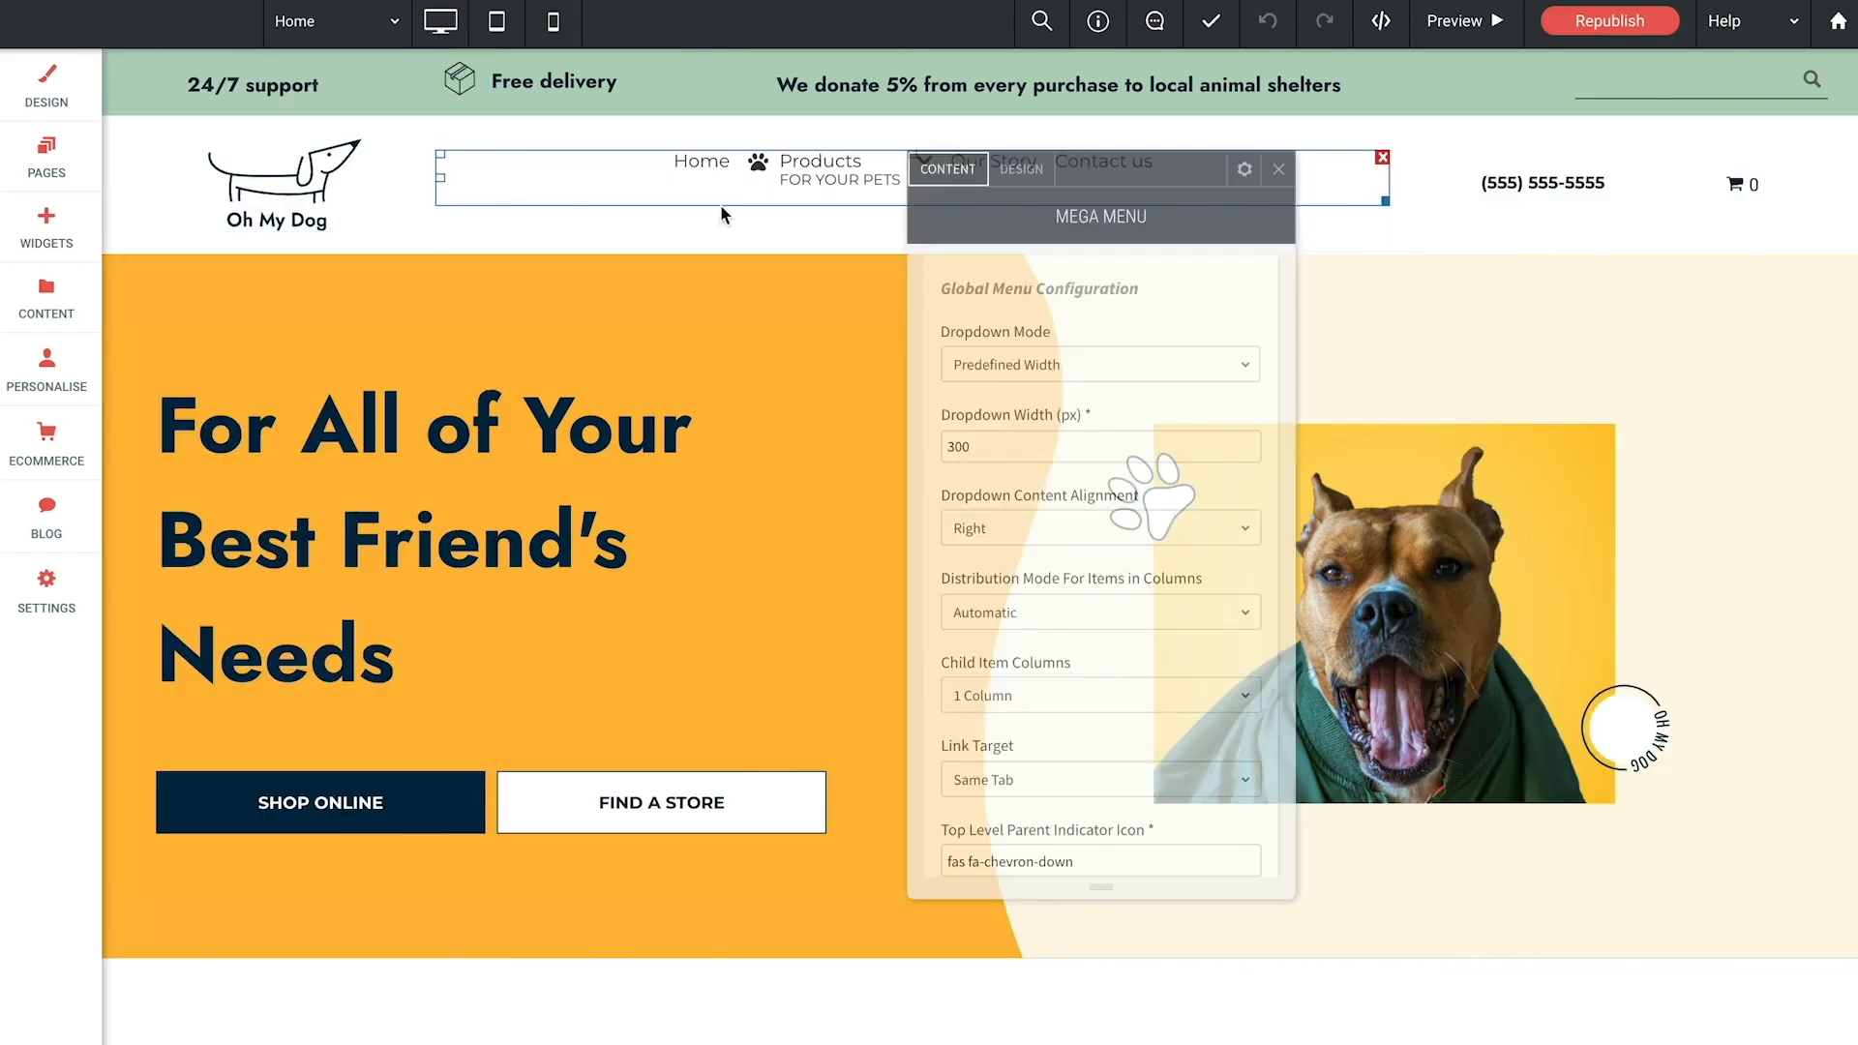
left_click(513, 206)
scroll(542, 457, "down", 2)
scroll(542, 457, "up", 2)
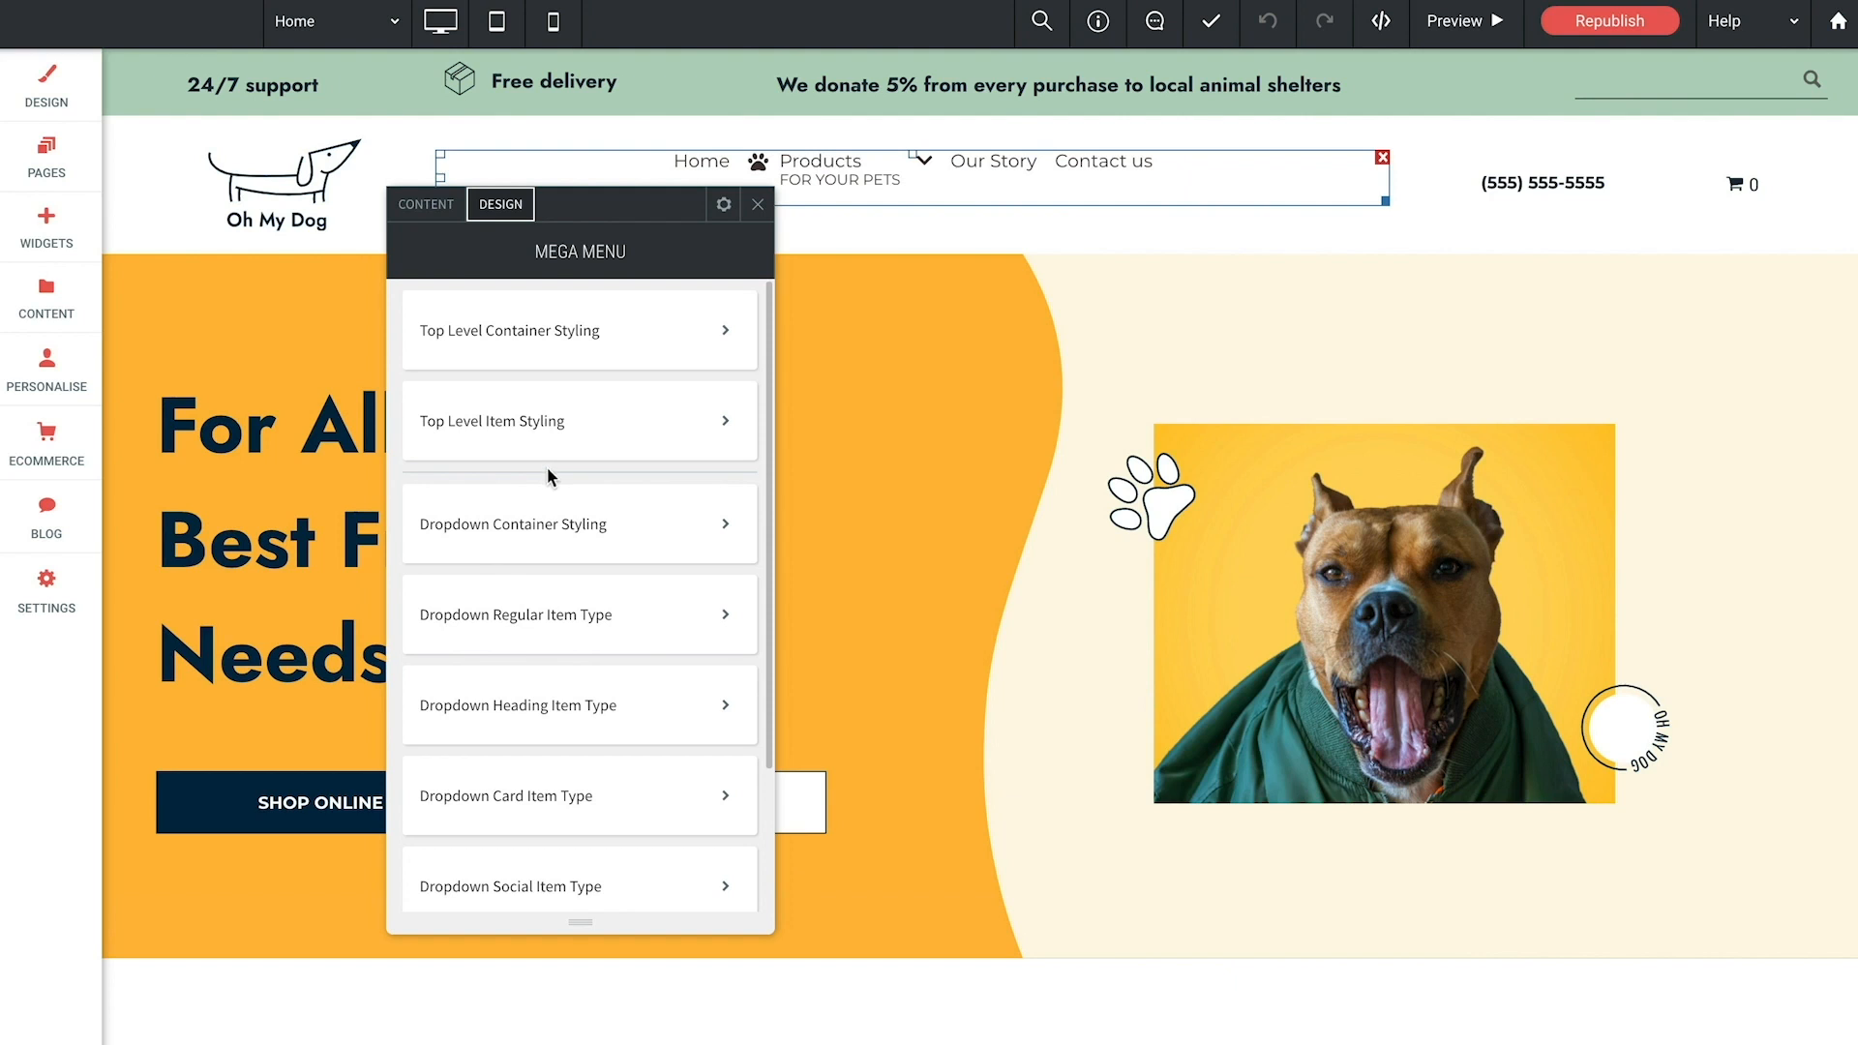
scroll(548, 480, "down", 2)
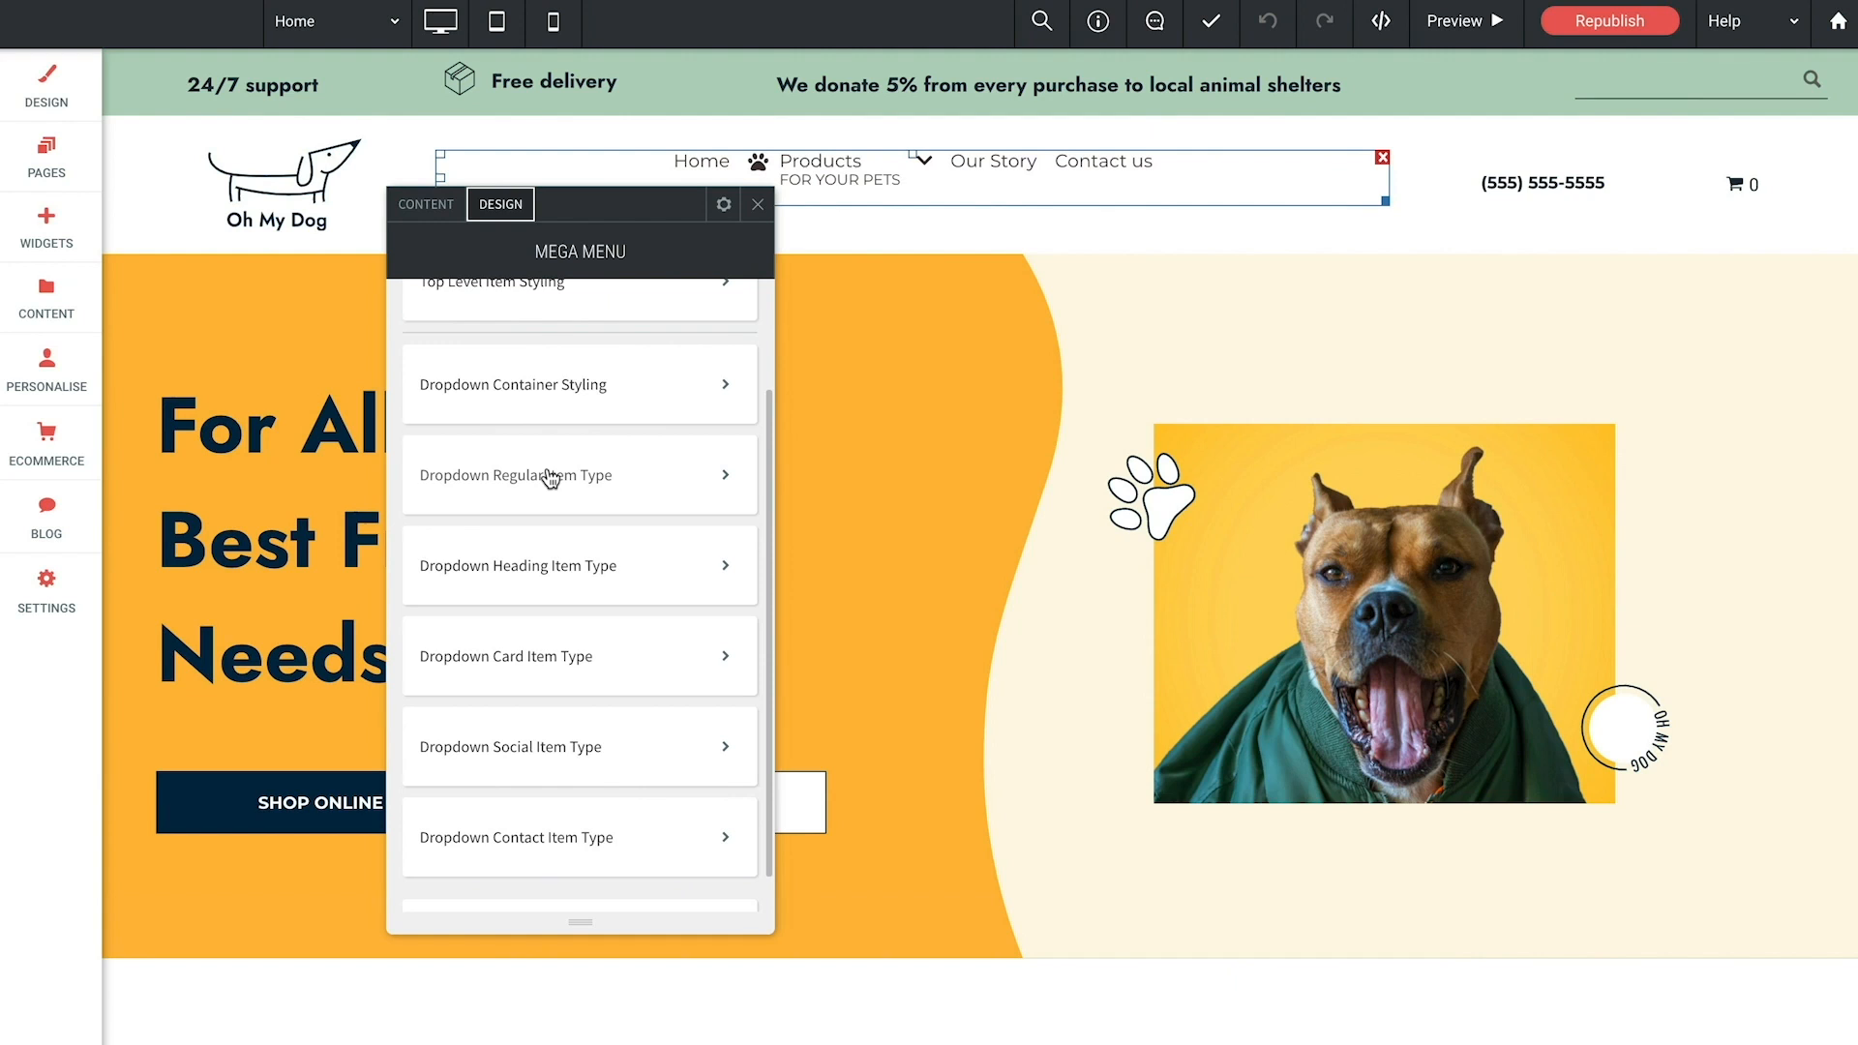
scroll(550, 477, "up", 2)
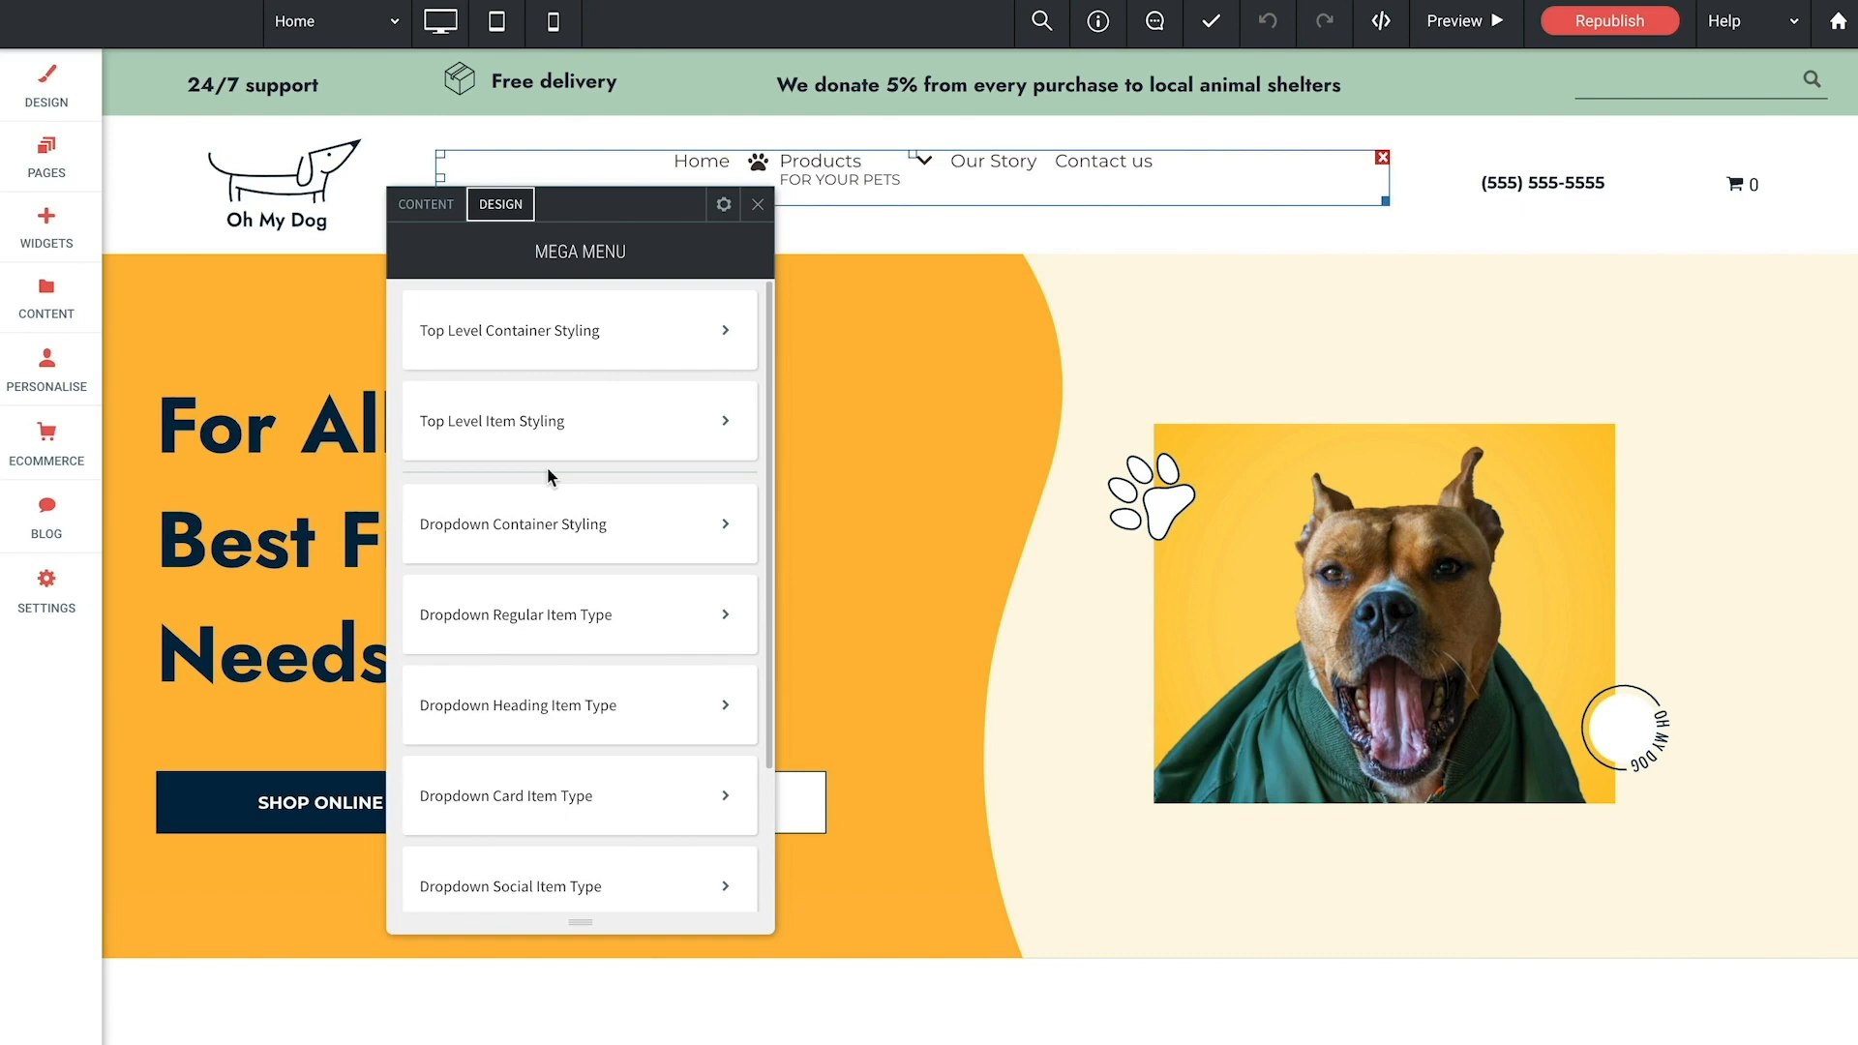
left_click(757, 204)
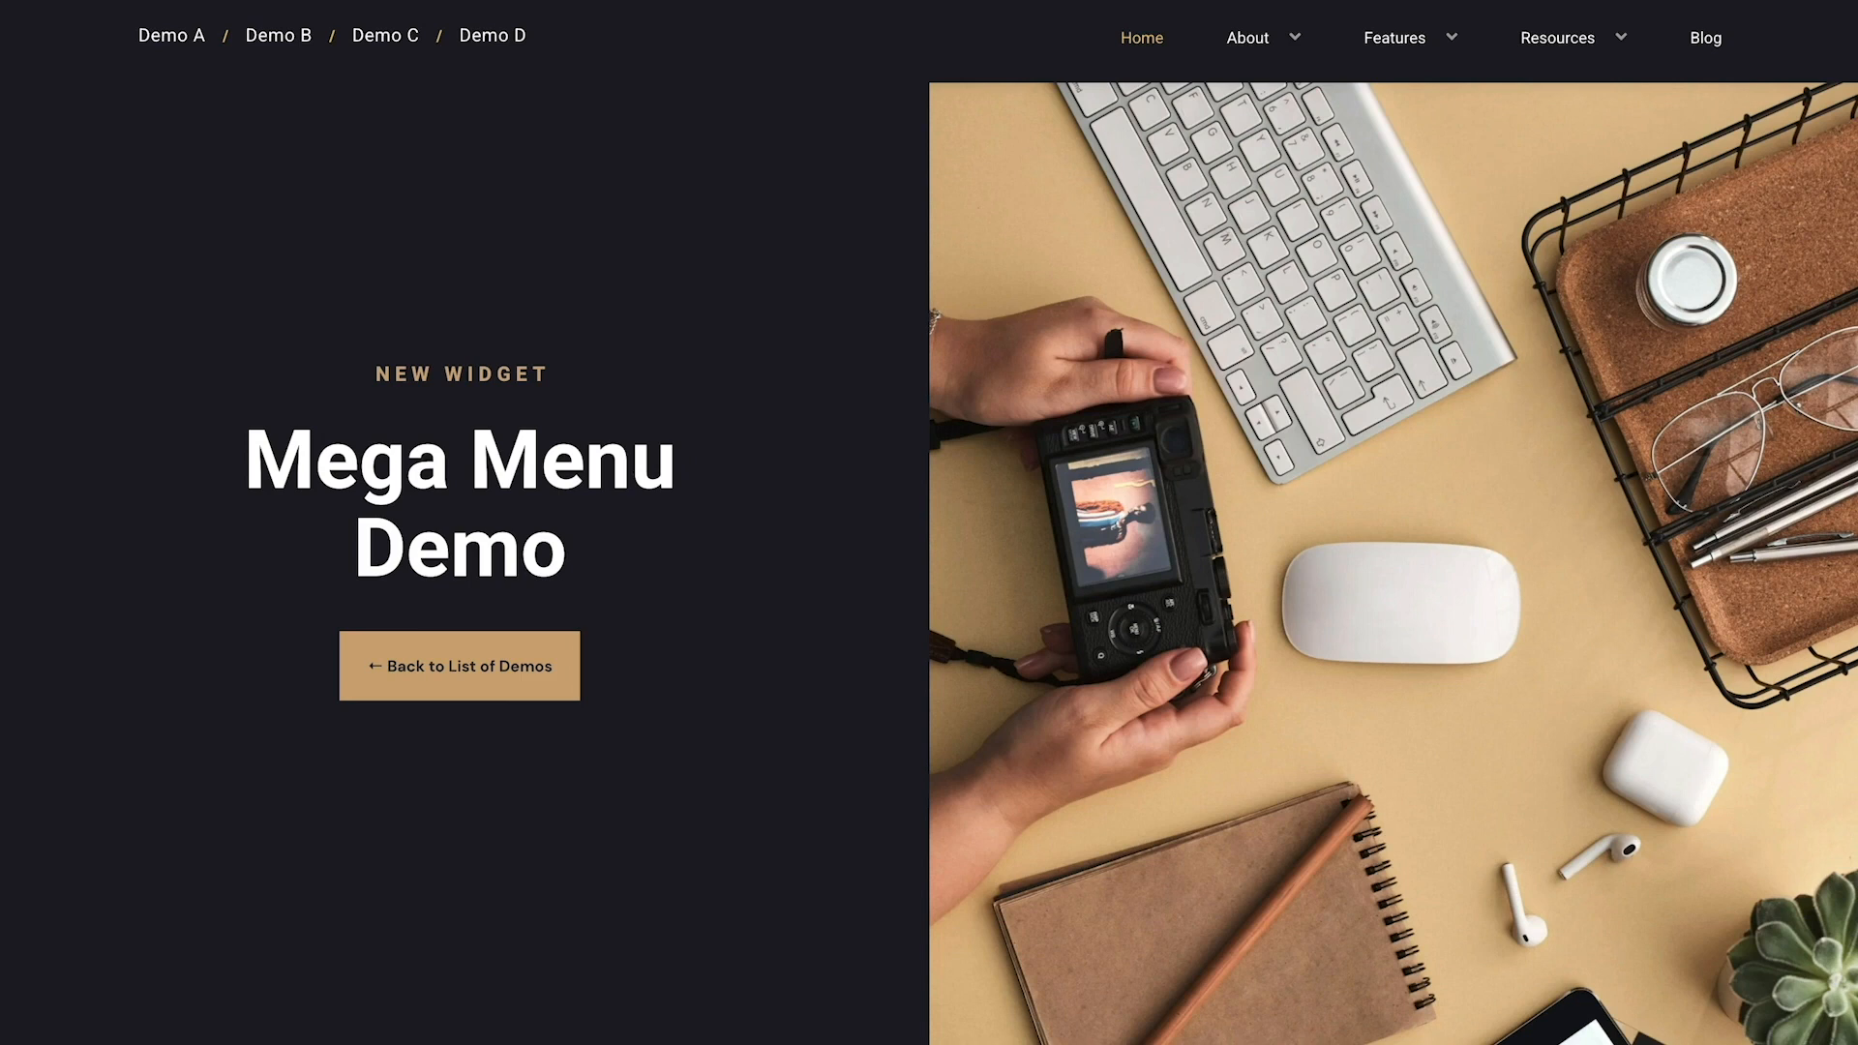
Step: Preview the About and Features dropdowns on the Mega Menu demo site
mouse_move(1265, 42)
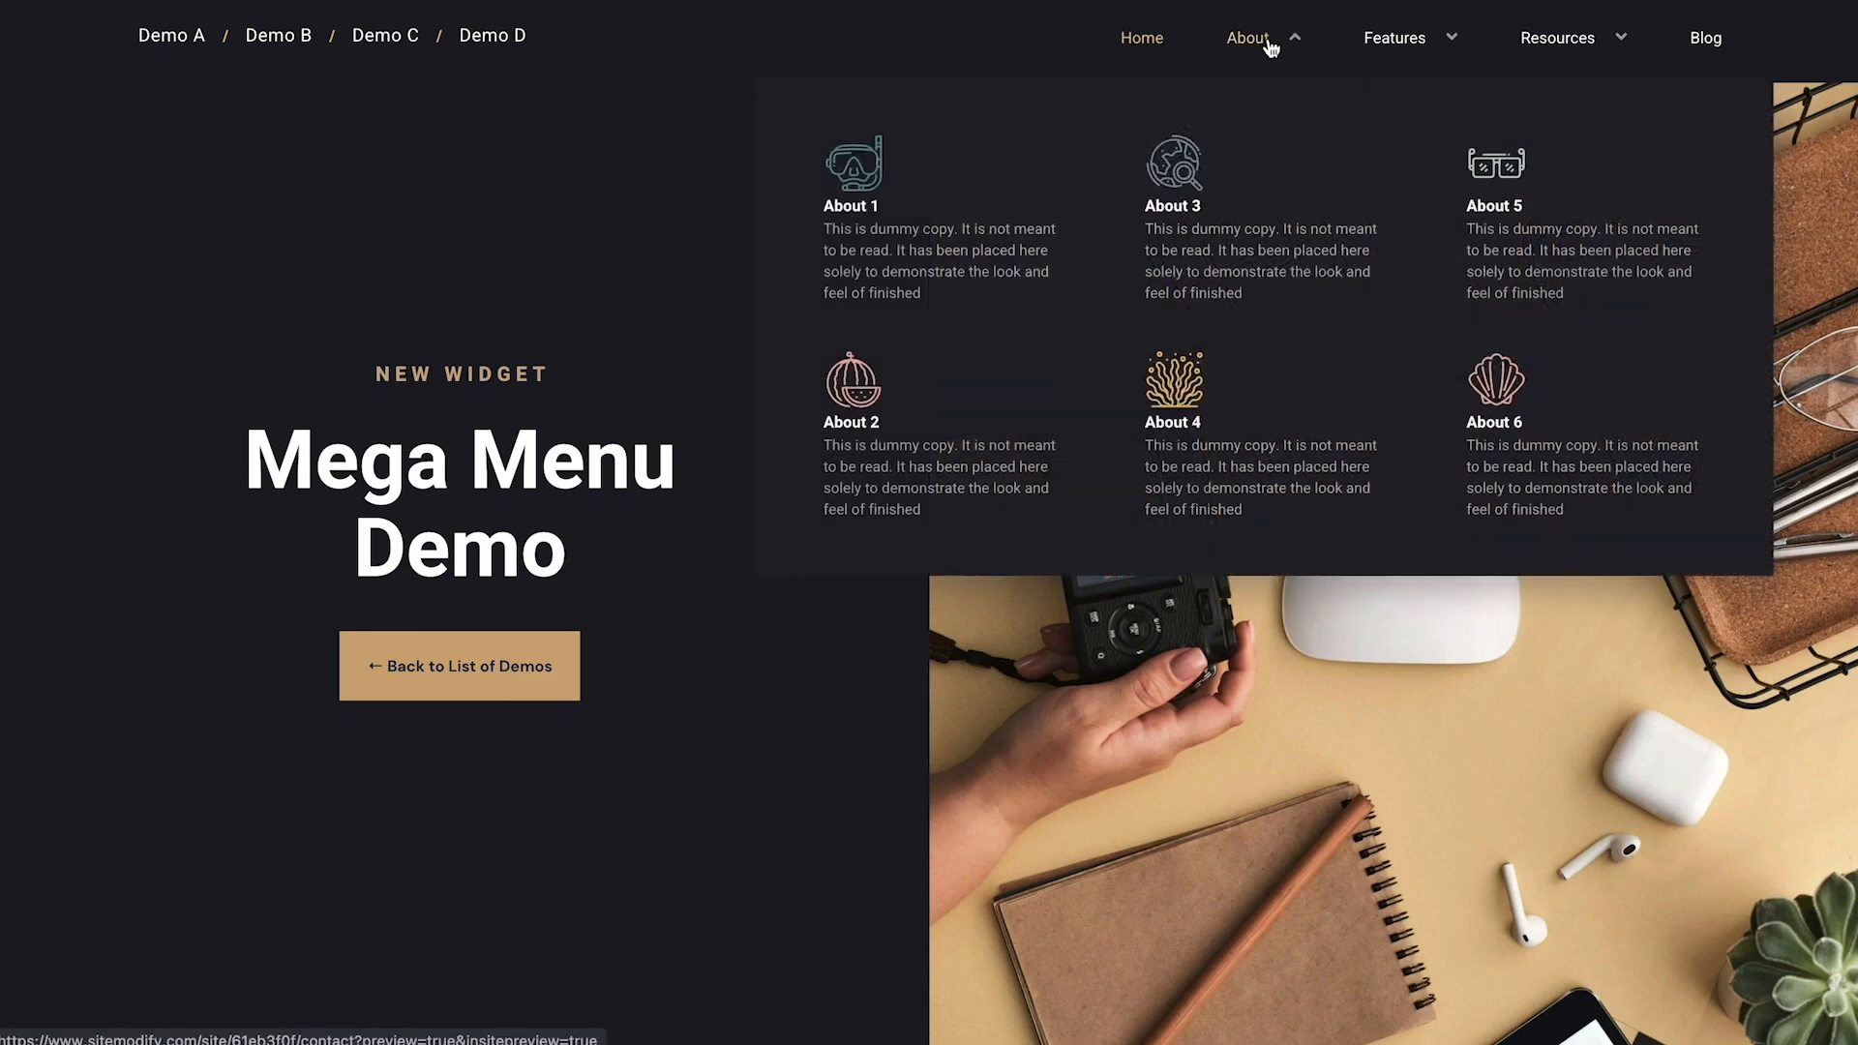
mouse_move(1379, 44)
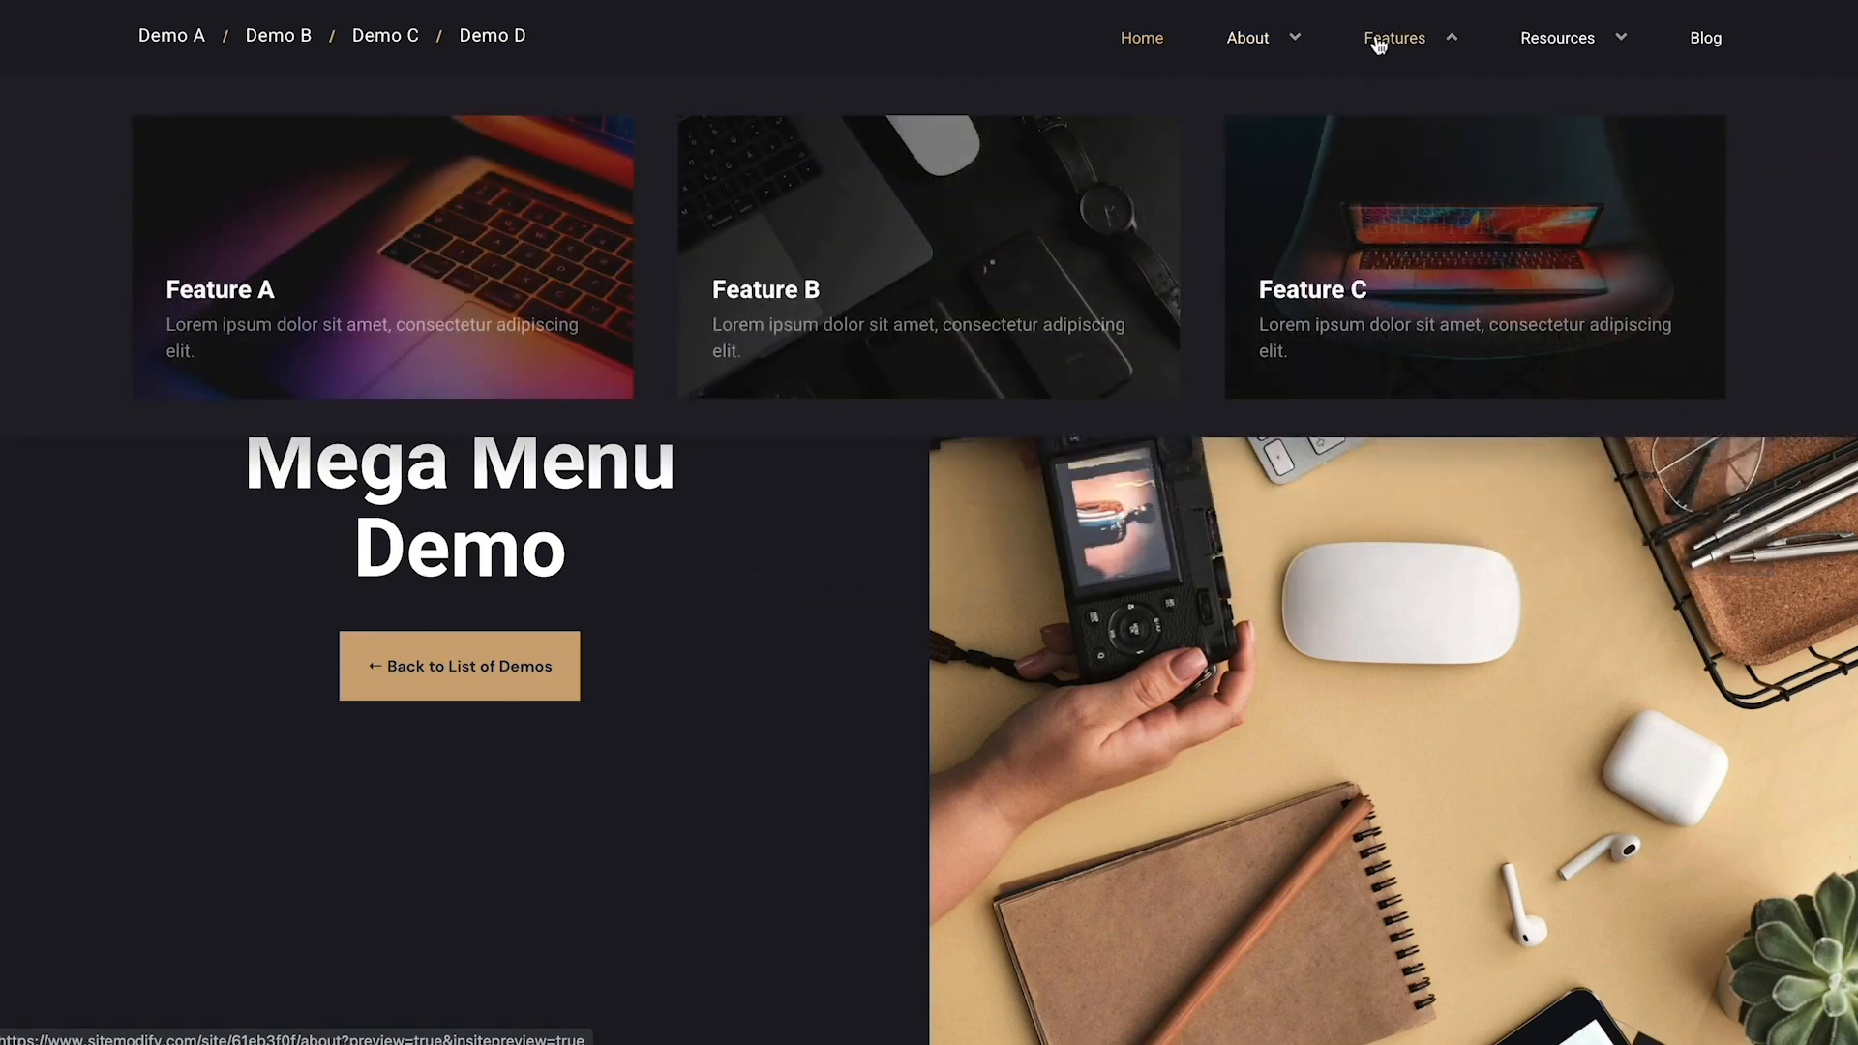